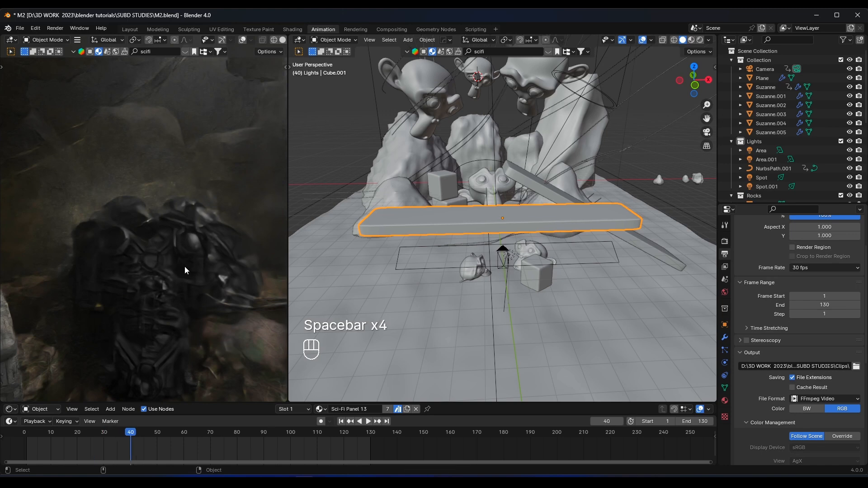
# - View the finished scene through the camera from frame 0 and switch that view to solid shading
pyautogui.press('KP_0')
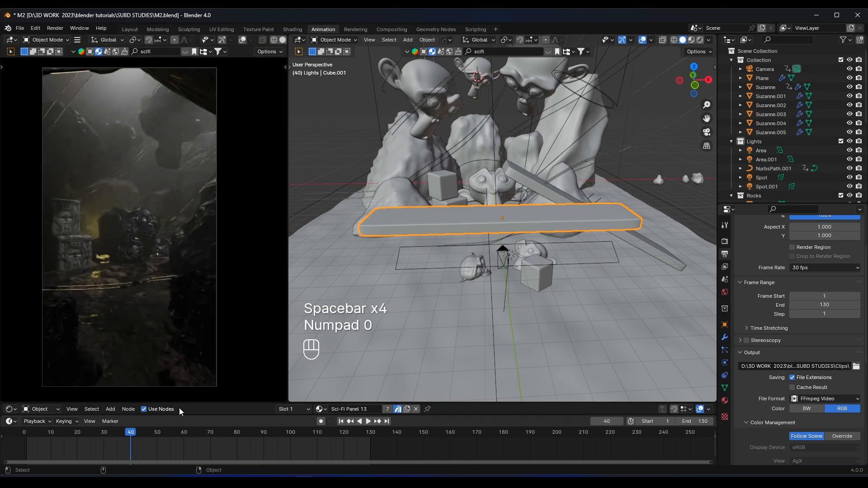
pyautogui.moveTo(100, 435); pyautogui.dragTo(24, 435)
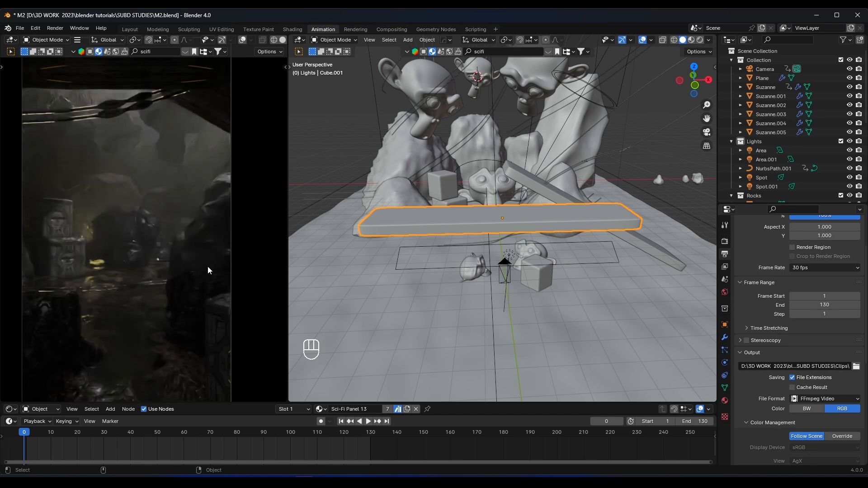
pyautogui.press('z')
pyautogui.click(186, 247)
pyautogui.scroll(2, 161, 243)
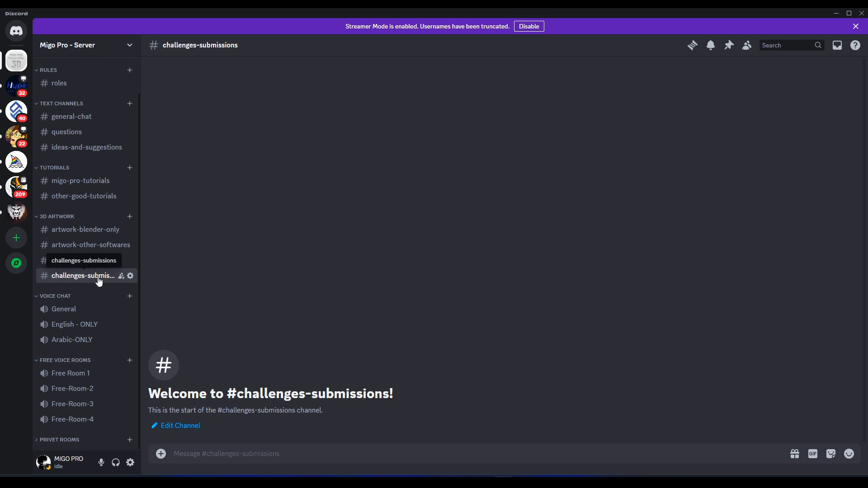
# - Minimize Discord and look over the solid-shaded camera view of the finished scene in Blender
pyautogui.click(836, 18)
pyautogui.scroll(-3, 158, 271)
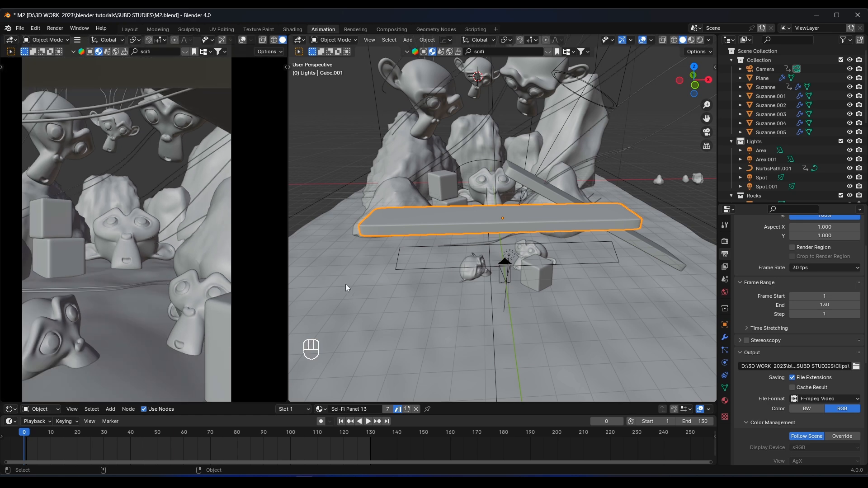
pyautogui.scroll(3, 161, 274)
pyautogui.scroll(-3, 164, 273)
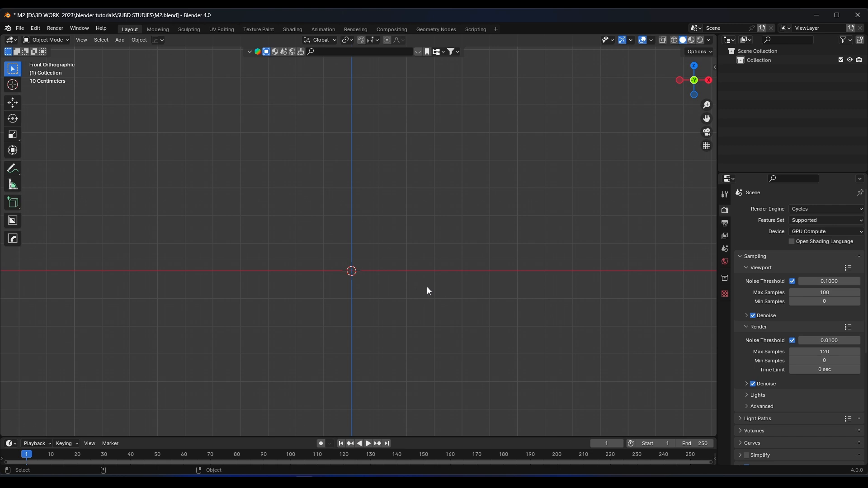
# - Include disabled add-ons in the preferences list, search for "extra" and enable Add Mesh: Extra Objects
pyautogui.click(37, 29)
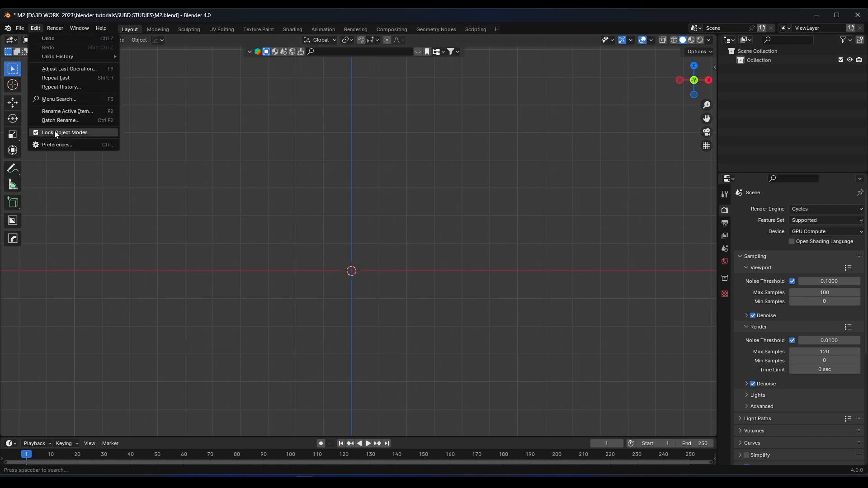
pyautogui.click(56, 143)
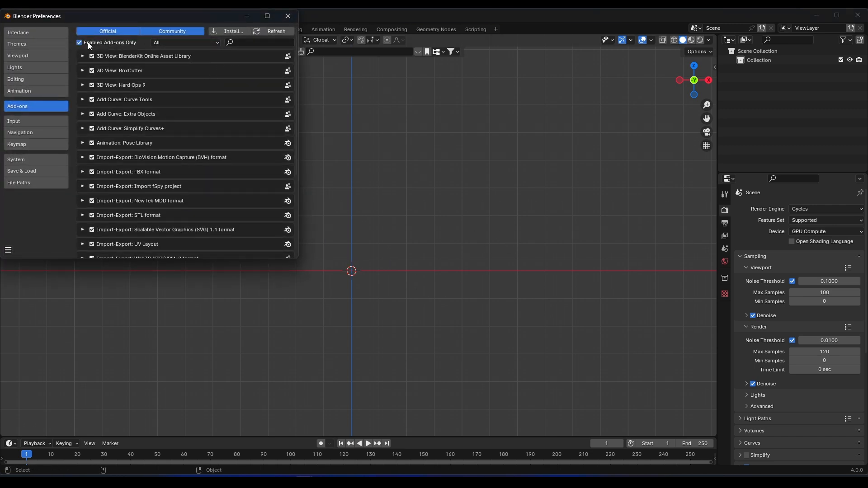
pyautogui.click(88, 42)
pyautogui.click(257, 42)
pyautogui.write('ext')
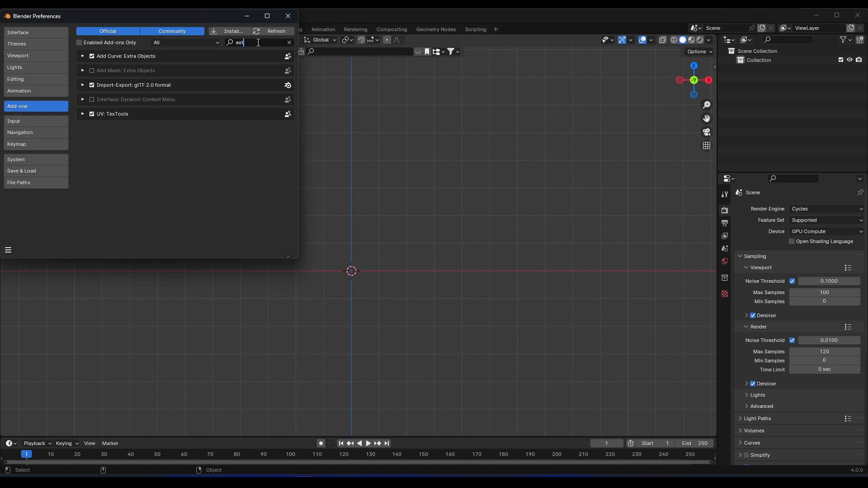
pyautogui.write('ra')
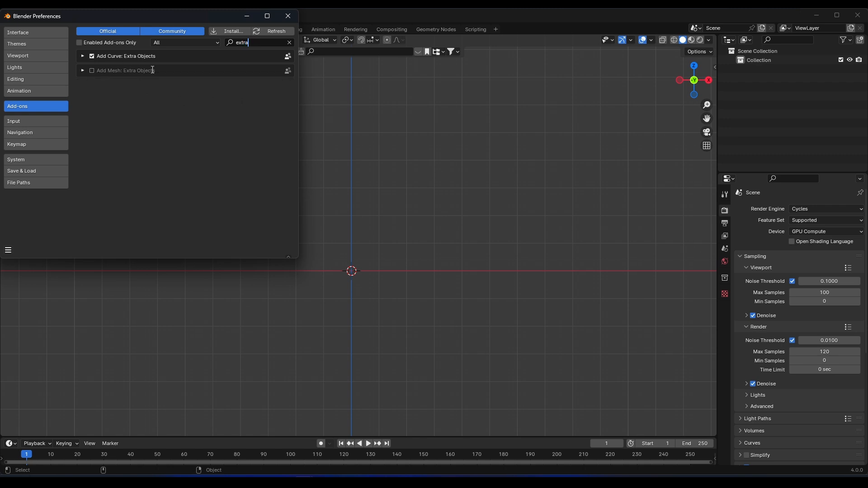
pyautogui.click(93, 72)
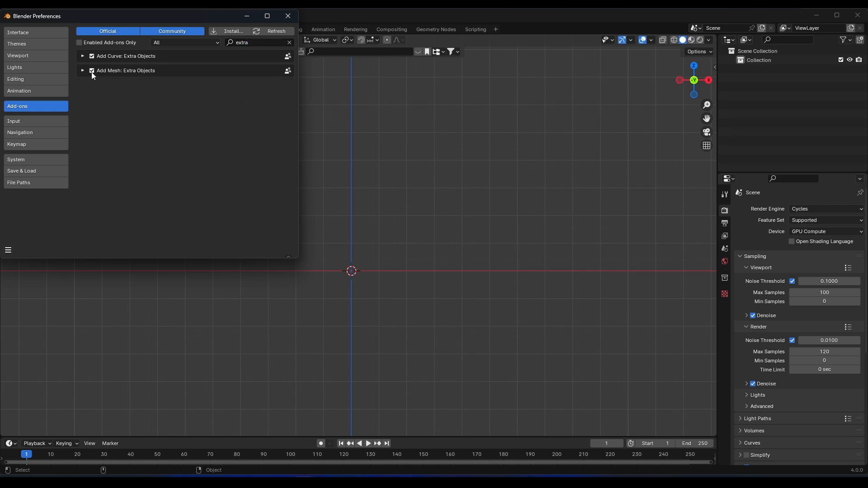
# - Save the preferences, clear the add-on search and close the preferences window
pyautogui.click(9, 250)
pyautogui.click(26, 220)
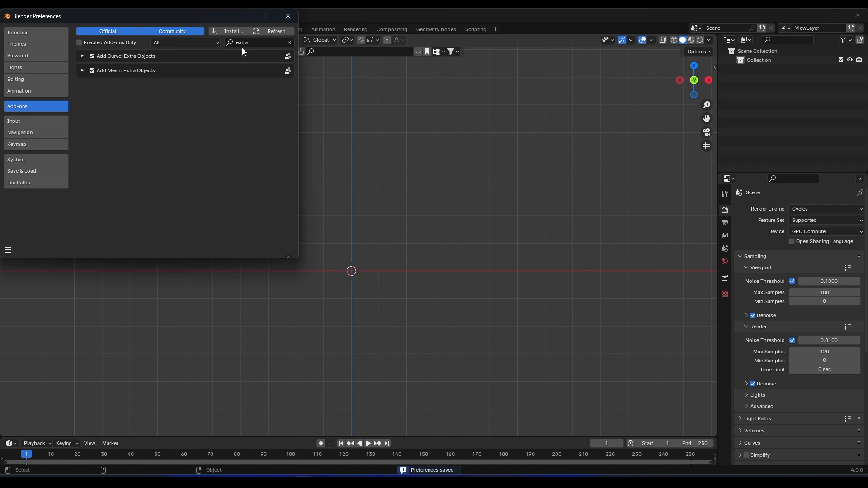
pyautogui.click(290, 42)
pyautogui.click(289, 18)
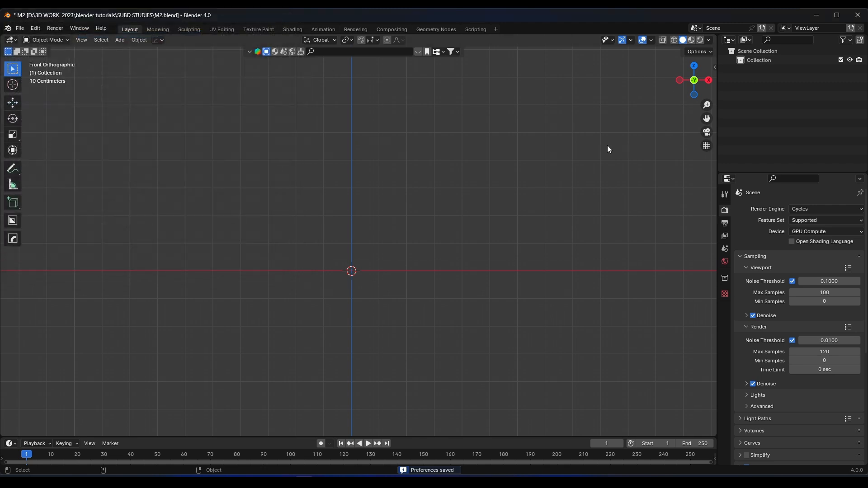
# - Show the 3D viewport's sidebar, and adjust the playback volume in Spotify before minimizing it
pyautogui.press('n')
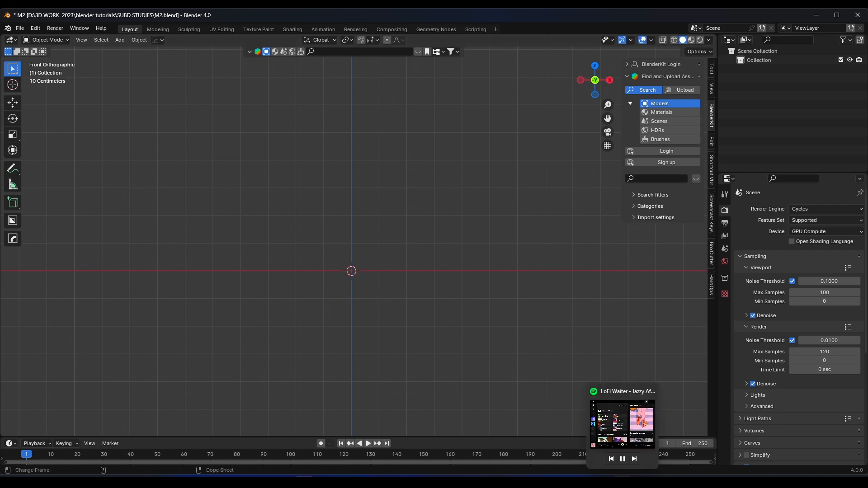
pyautogui.click(623, 482)
pyautogui.click(515, 410)
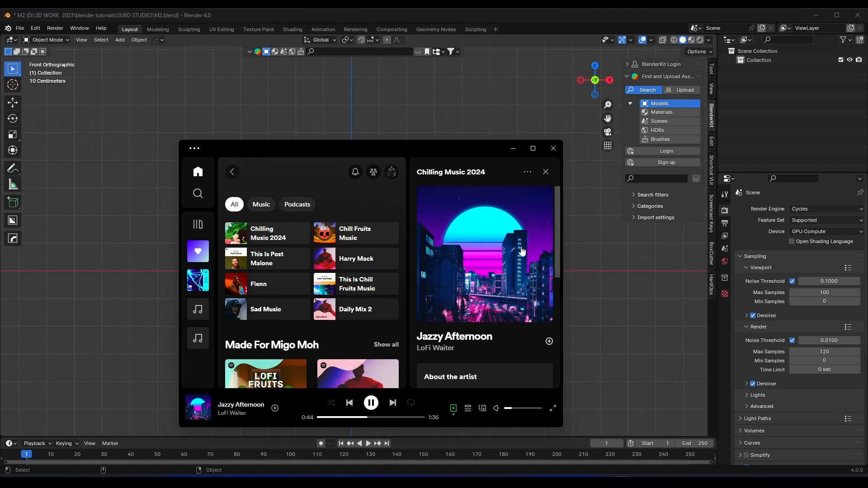
pyautogui.click(520, 153)
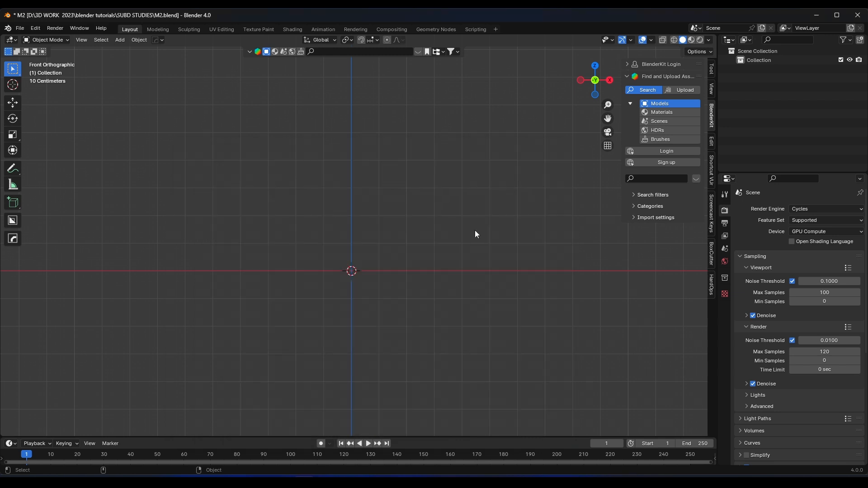
# - Add a Monkey mesh at the world origin, scale it and view it from the front
pyautogui.keyDown('shift'); pyautogui.moveTo(415, 267); pyautogui.dragTo(349, 281, button='middle'); pyautogui.keyUp('shift')
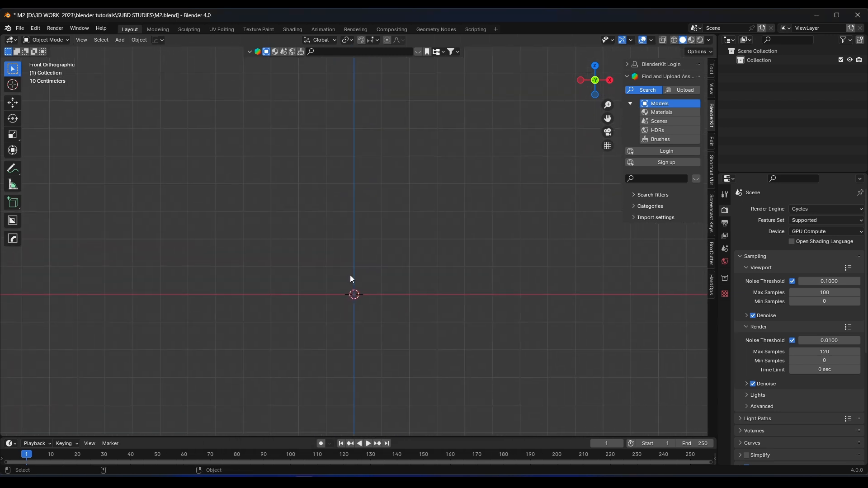
pyautogui.hotkey('shift', 'a')
pyautogui.moveTo(329, 285)
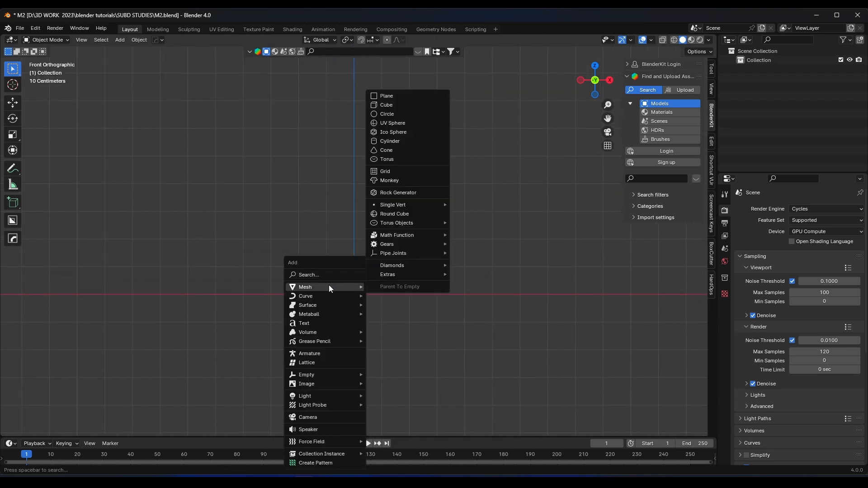
pyautogui.click(392, 181)
pyautogui.moveTo(392, 180); pyautogui.dragTo(355, 235, button='middle')
pyautogui.press('s')
pyautogui.click(423, 257)
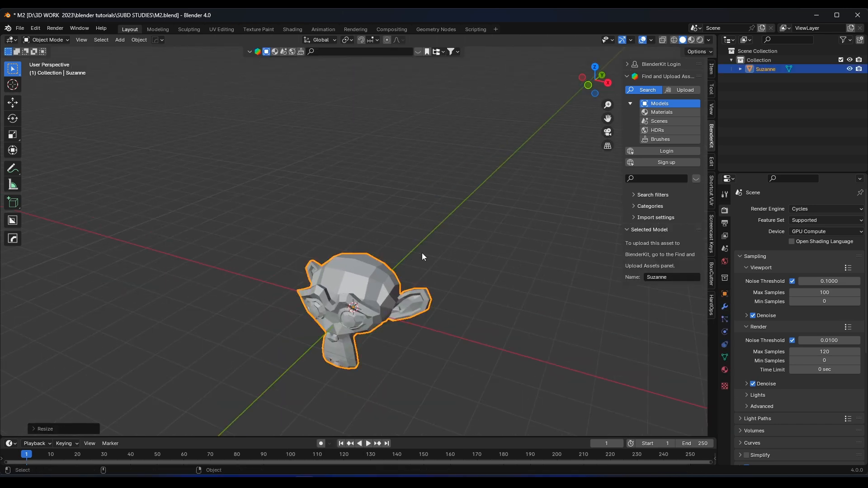
pyautogui.press('KP_1')
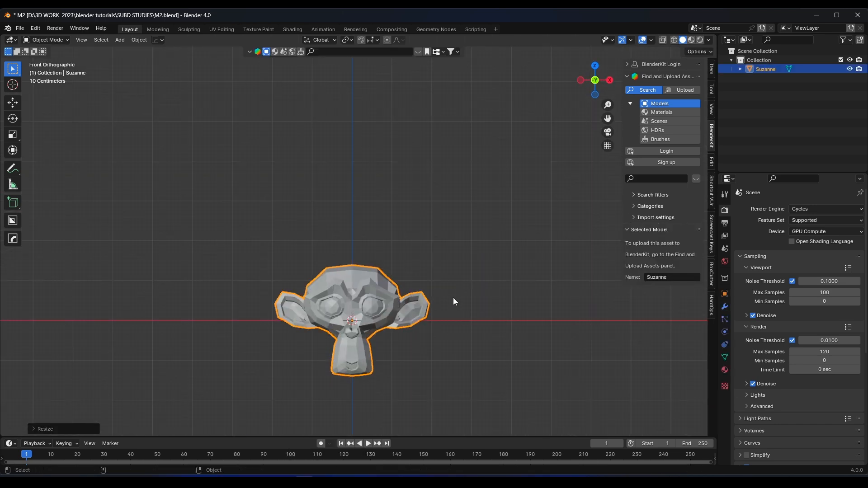
# - Add a Subdivision Surface modifier to the monkey with 3 viewport levels and 4 render levels
pyautogui.click(726, 307)
pyautogui.click(764, 207)
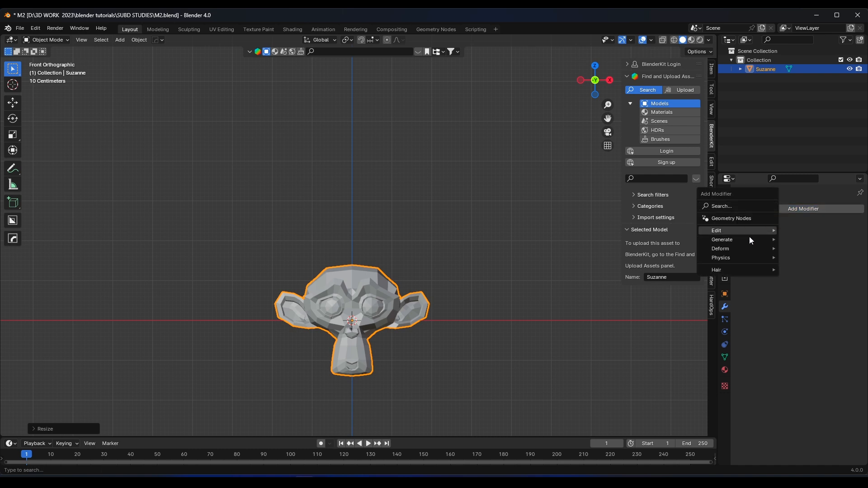
pyautogui.moveTo(746, 238)
pyautogui.click(817, 357)
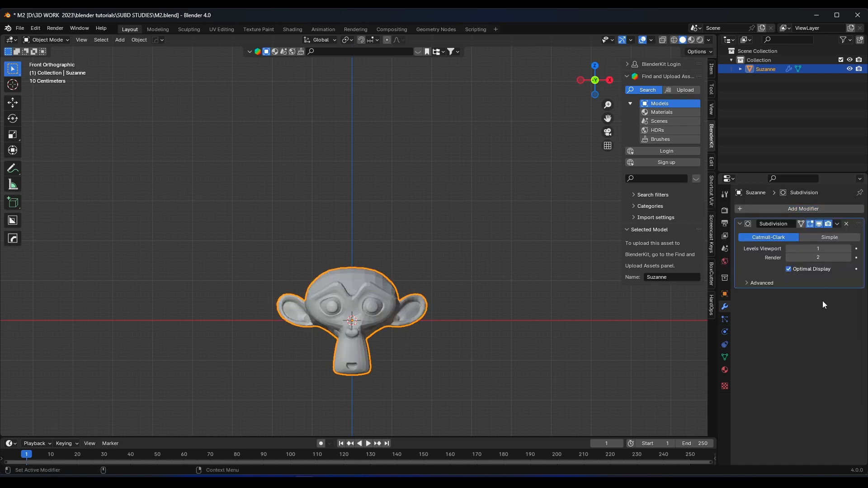
pyautogui.click(848, 249)
pyautogui.click(849, 249)
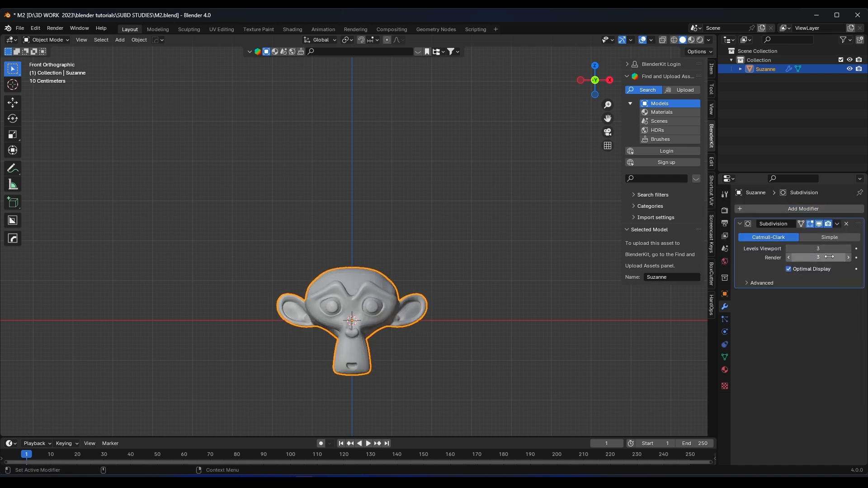
pyautogui.click(848, 257)
pyautogui.click(848, 258)
# - Add a plane as the ground under the monkey and scale it up uniformly to about 9.74
pyautogui.moveTo(447, 308); pyautogui.dragTo(386, 306, button='middle')
pyautogui.hotkey('shift', 'a')
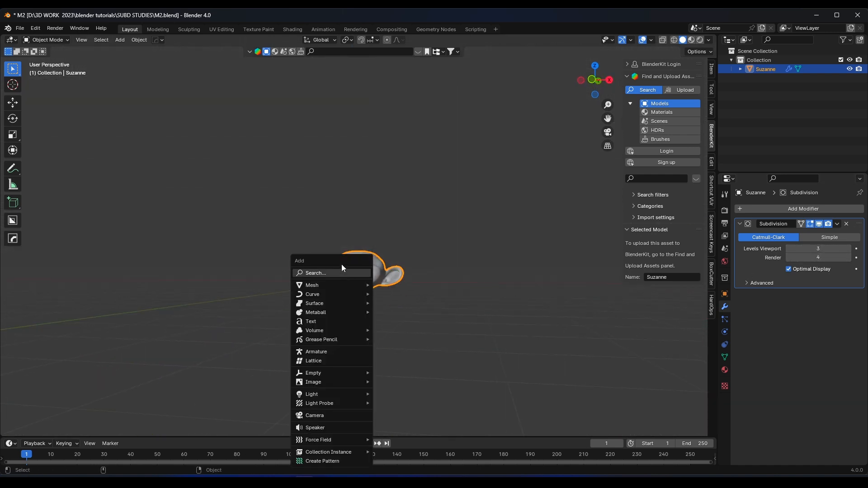
pyautogui.moveTo(343, 285)
pyautogui.click(410, 95)
pyautogui.press('s')
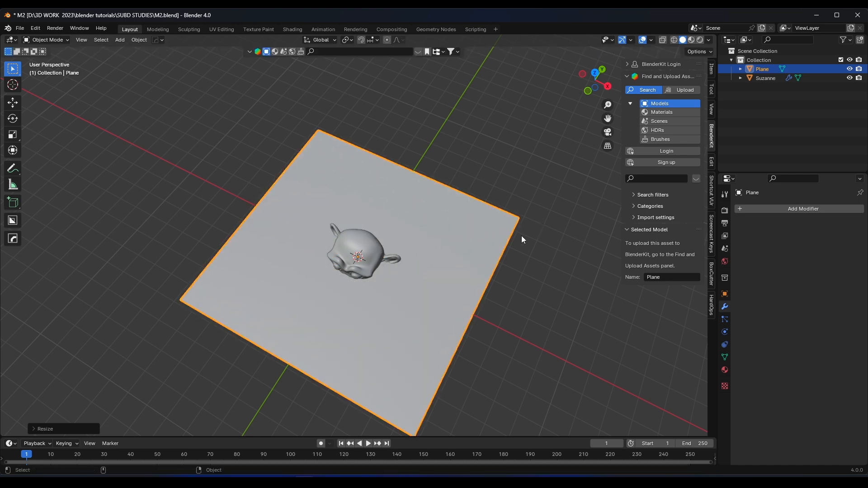
pyautogui.click(494, 246)
# - Stretch the ground plane along the Y axis to a Y scale of about 24.24
pyautogui.press('s')
pyautogui.press('y')
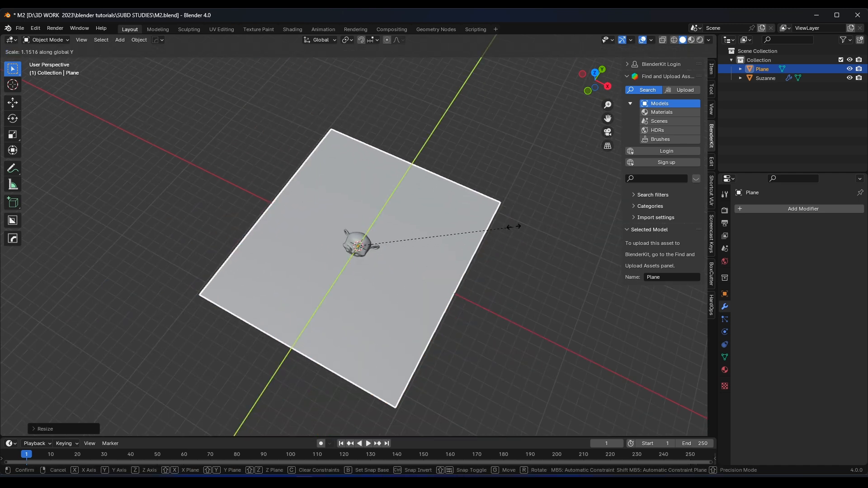
pyautogui.click(572, 132)
pyautogui.press('s')
pyautogui.press('y')
pyautogui.click(469, 199)
pyautogui.press('s')
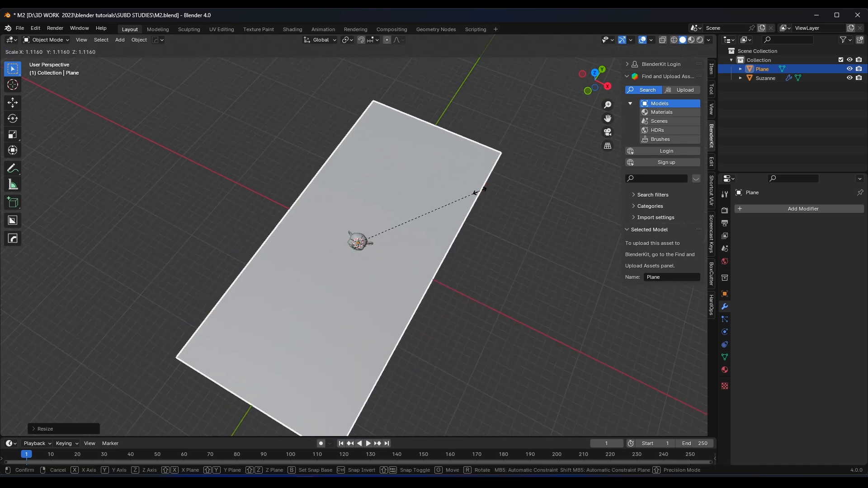
pyautogui.press('y')
pyautogui.click(481, 189)
# - Move the ground plane along Y to about -8.32 m and save the file
pyautogui.press('g')
pyautogui.press('y')
pyautogui.click(444, 237)
pyautogui.moveTo(444, 237); pyautogui.dragTo(420, 191, button='middle')
pyautogui.hotkey('ctrl', 's')
# - Switch from the Layout workspace to the Animation workspace
pyautogui.press('KP_1')
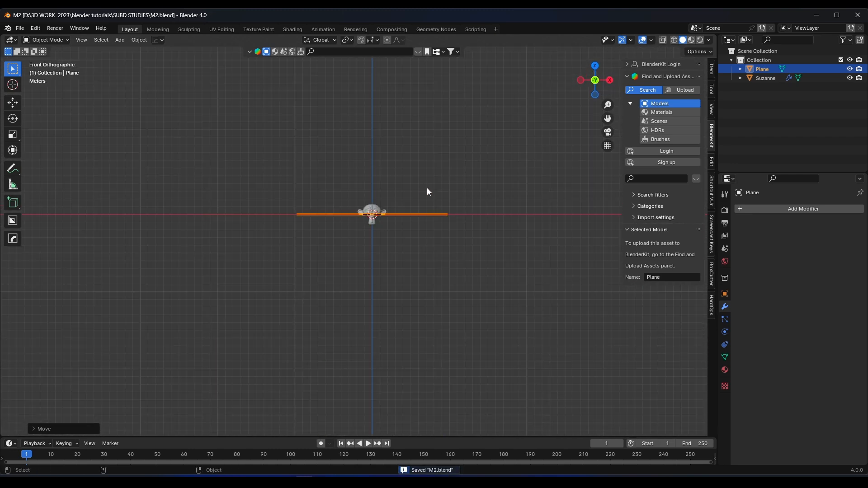
pyautogui.scroll(3, 427, 188)
pyautogui.hotkey('shift', 'a')
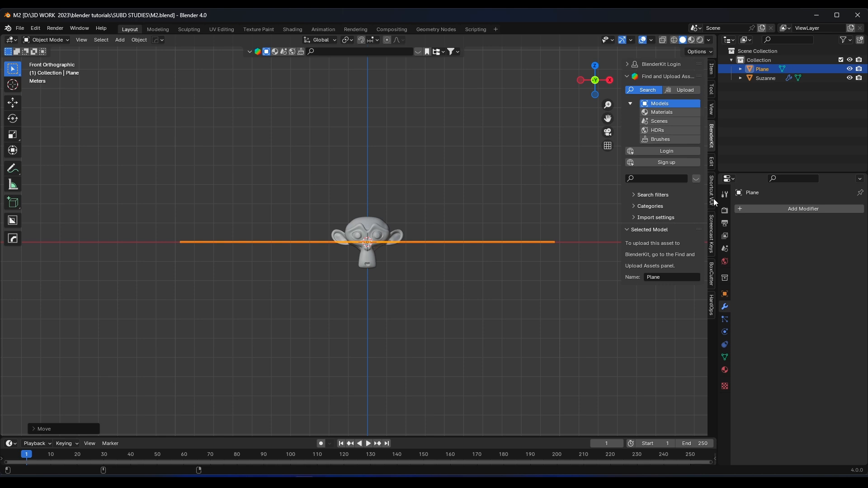
pyautogui.click(713, 233)
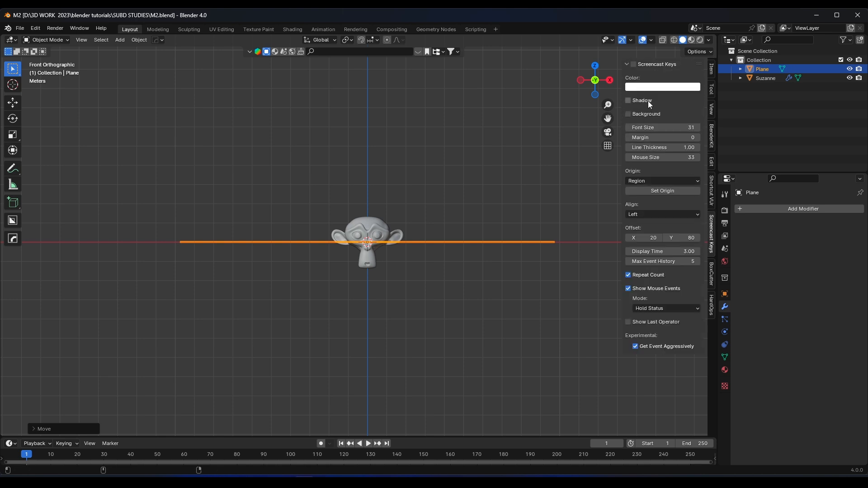
pyautogui.click(324, 30)
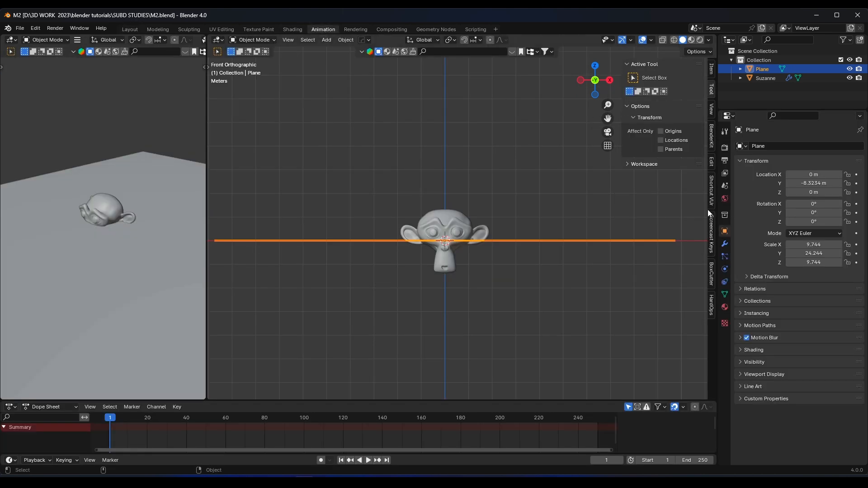
# - Enable Screencast Keys for the main 3D viewport and widen that viewport slightly by narrowing the neighbouring one
pyautogui.click(713, 192)
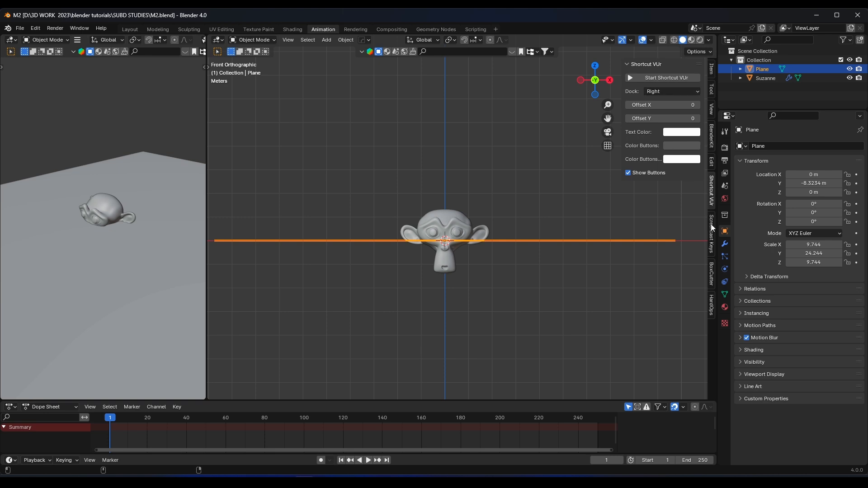
pyautogui.keyDown('ctrl'); pyautogui.scroll(-3, 713, 228); pyautogui.keyUp('ctrl')
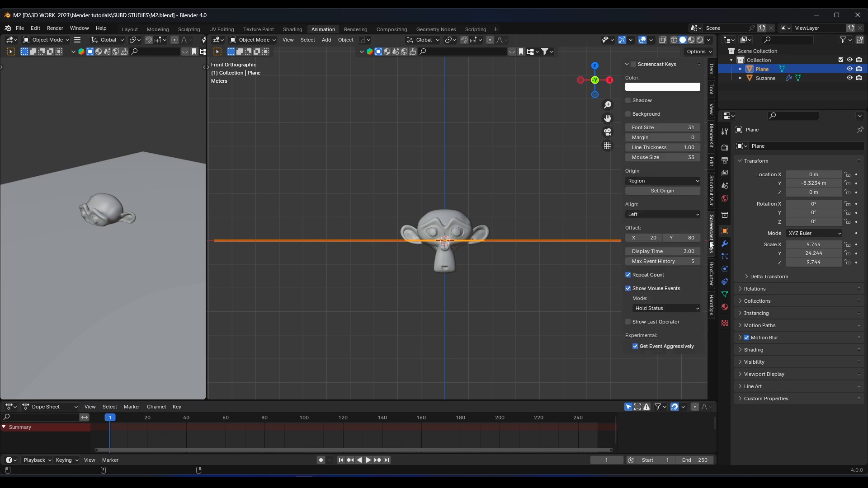
pyautogui.click(712, 197)
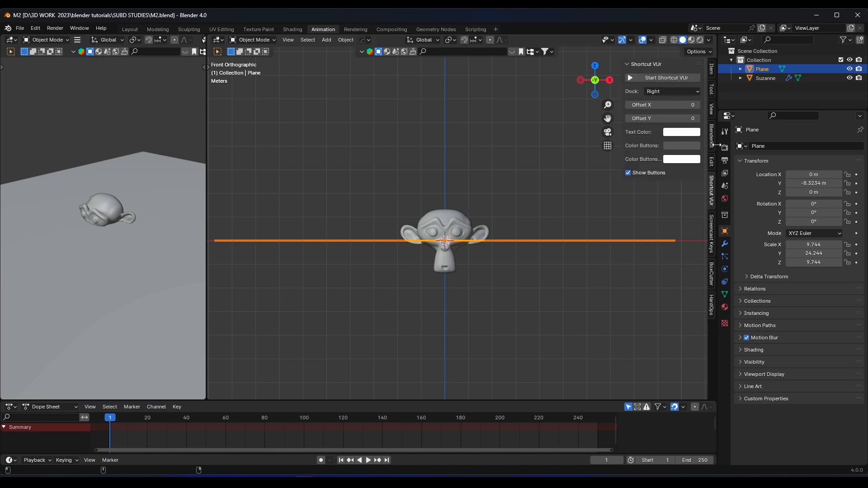
pyautogui.click(711, 243)
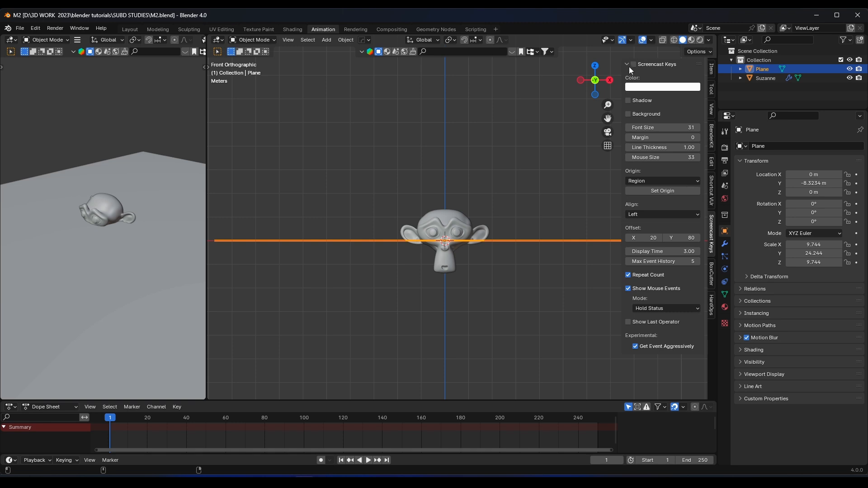
pyautogui.keyDown('shift'); pyautogui.moveTo(447, 212); pyautogui.dragTo(352, 227, button='middle'); pyautogui.keyUp('shift')
pyautogui.moveTo(207, 234); pyautogui.dragTo(186, 234)
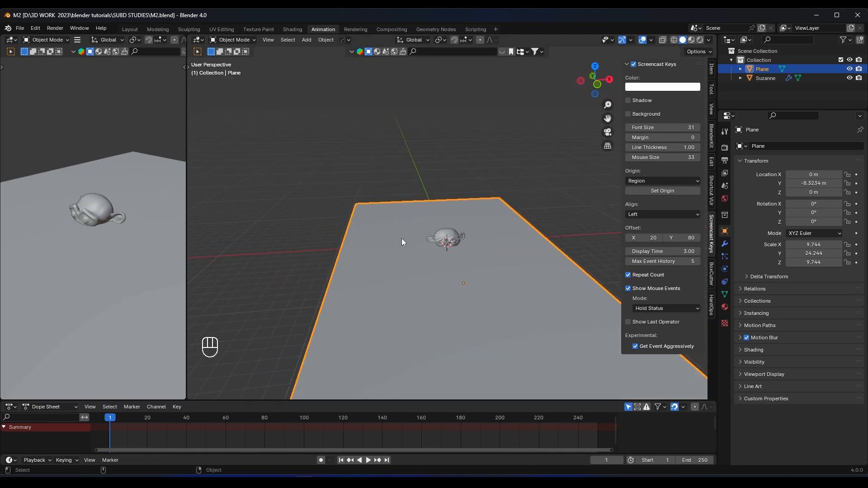
# - Hide the main viewport's sidebar and, from the front view, add a camera at the world origin
pyautogui.press('n')
pyautogui.keyDown('shift'); pyautogui.moveTo(496, 273); pyautogui.dragTo(463, 254, button='middle'); pyautogui.keyUp('shift')
pyautogui.hotkey('shift', 'a')
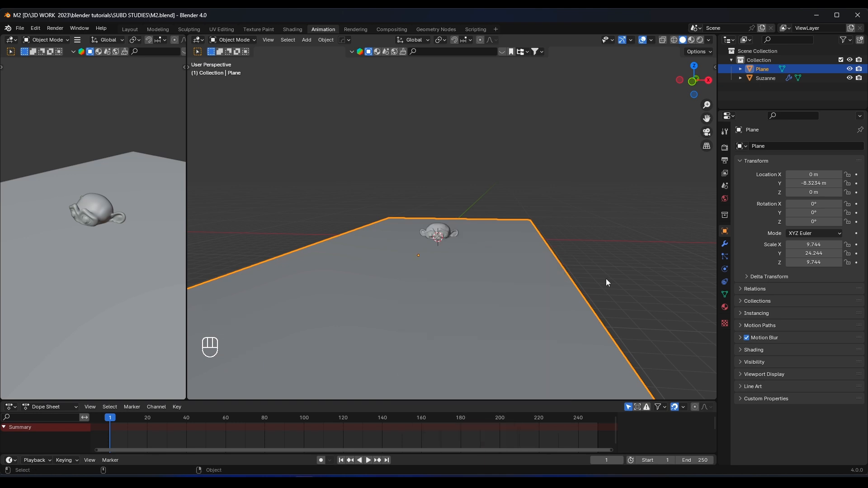
pyautogui.press('KP_1')
pyautogui.hotkey('shift', 'a')
pyautogui.click(492, 358)
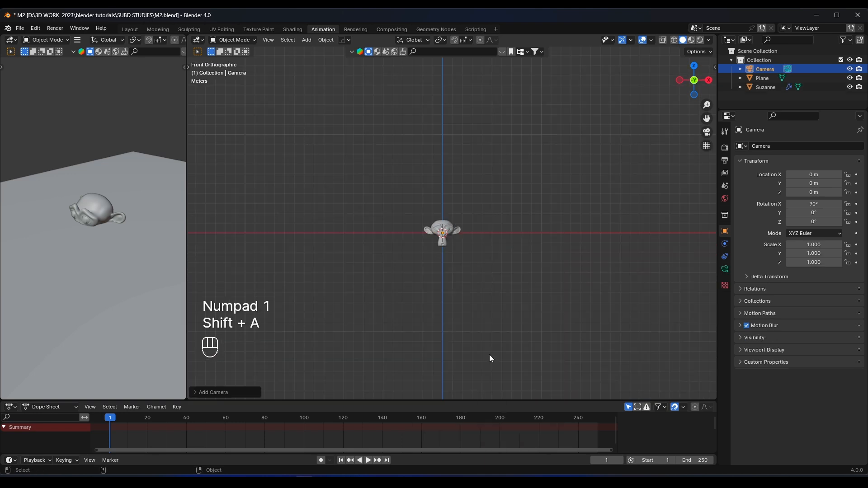
# - Move the camera along Y to about -35.62 m, just beyond the near end of the ground plane
pyautogui.moveTo(490, 359); pyautogui.dragTo(453, 317, button='middle')
pyautogui.scroll(-3, 452, 317)
pyautogui.press('g')
pyautogui.press('y')
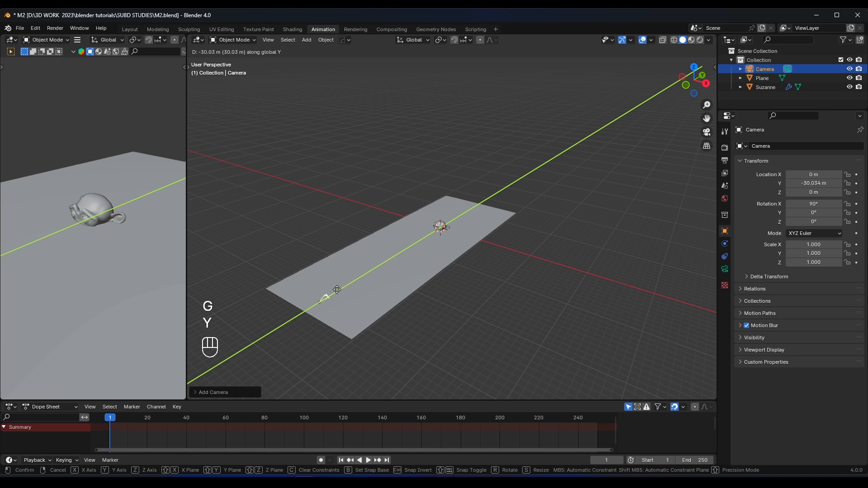
pyautogui.click(302, 307)
pyautogui.keyDown('shift'); pyautogui.moveTo(302, 306); pyautogui.dragTo(373, 258, button='middle'); pyautogui.keyUp('shift')
pyautogui.scroll(3, 373, 258)
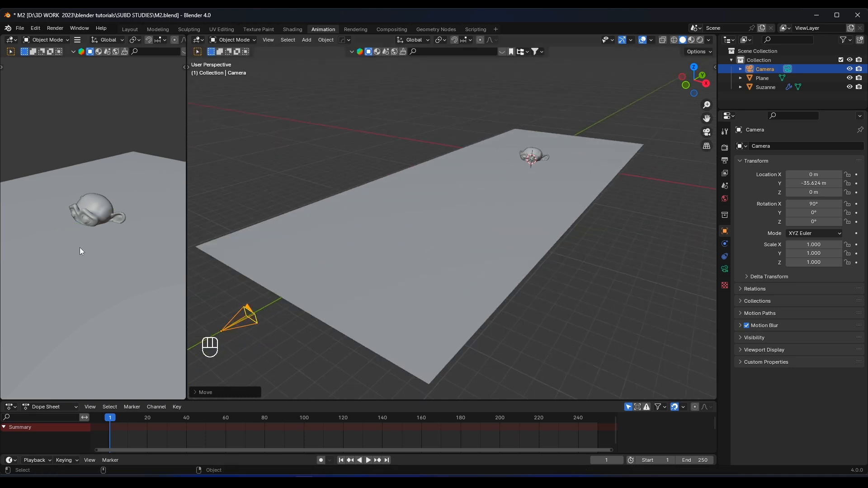
# - Look through the camera in the narrow viewport and widen that viewport to about half of the 3D area
pyautogui.press('KP_0')
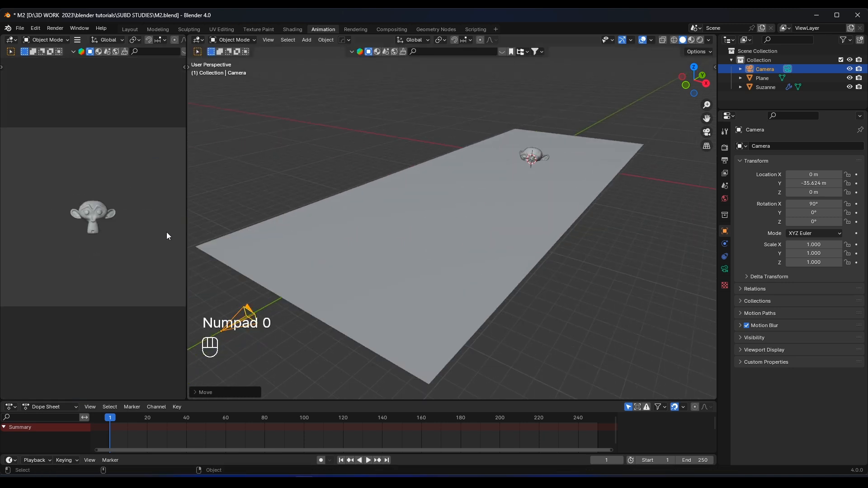
pyautogui.moveTo(187, 231); pyautogui.dragTo(356, 232)
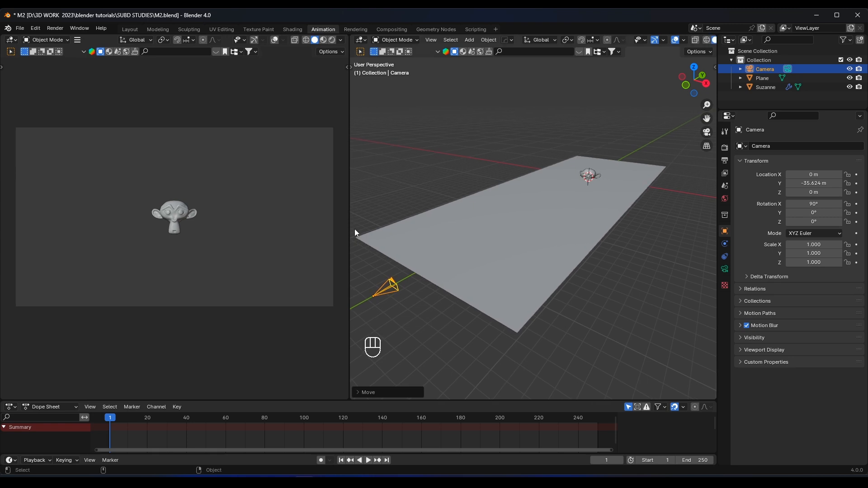
# - Set the camera's focal length to 24 mm and its passepartout opacity to 1.000
pyautogui.click(725, 269)
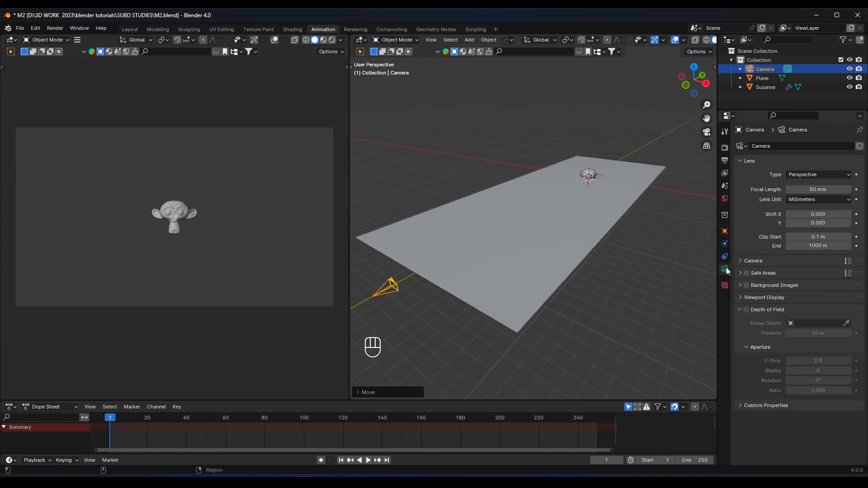
pyautogui.click(812, 192)
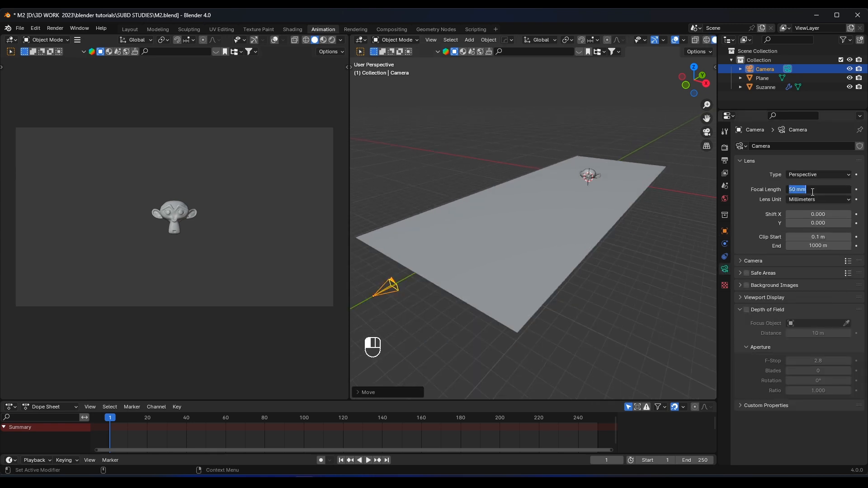
pyautogui.write('24')
pyautogui.press('Return')
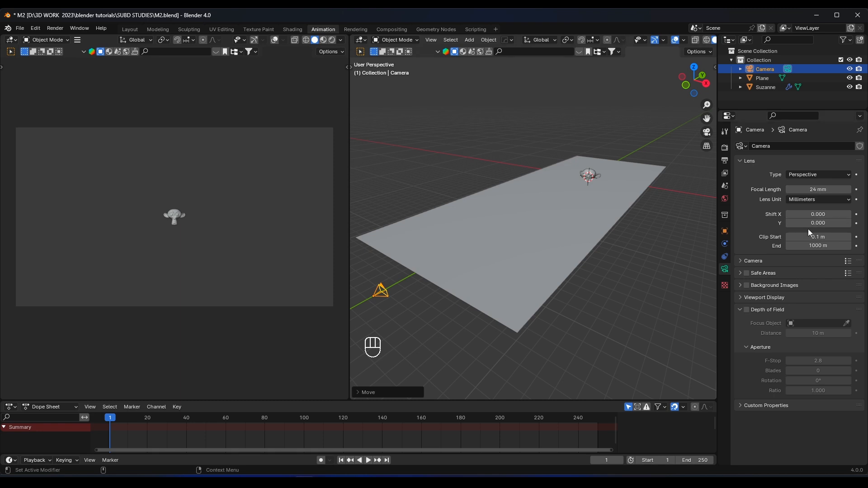
pyautogui.click(742, 298)
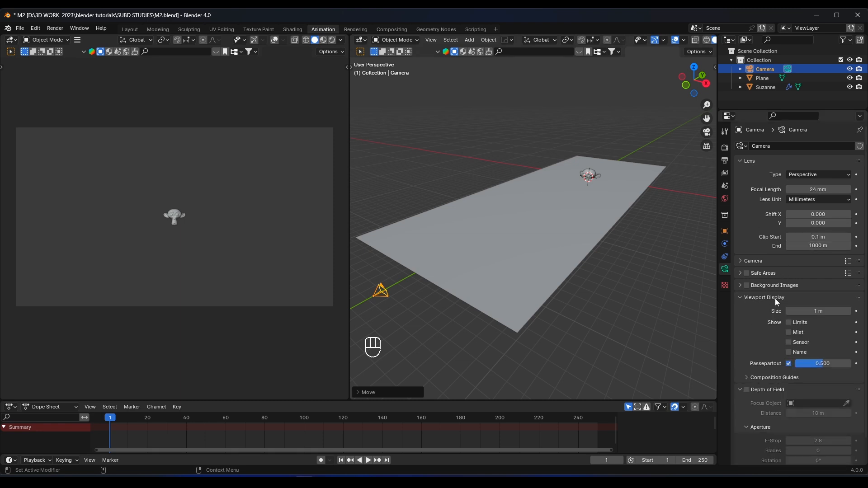
pyautogui.moveTo(817, 364); pyautogui.dragTo(851, 363)
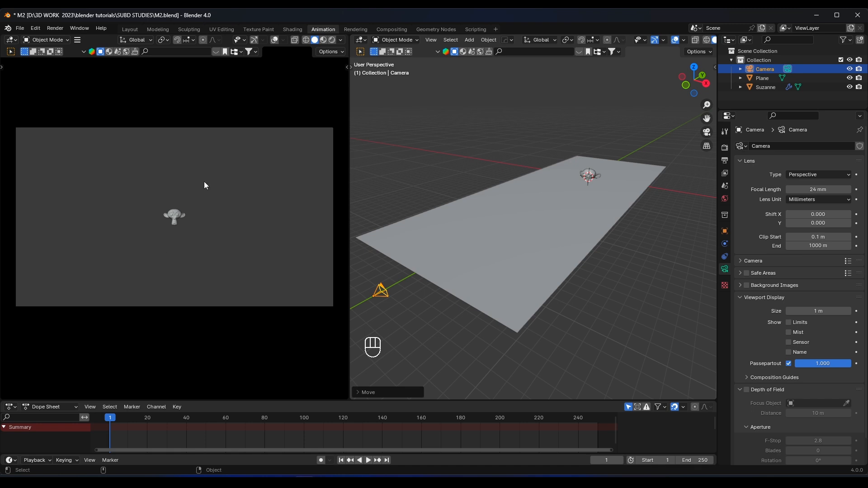
# - Move the camera along Y toward Suzanne so that it sits over the ground plane
pyautogui.keyDown('shift'); pyautogui.moveTo(491, 268); pyautogui.dragTo(479, 273, button='middle'); pyautogui.keyUp('shift')
pyautogui.press('g')
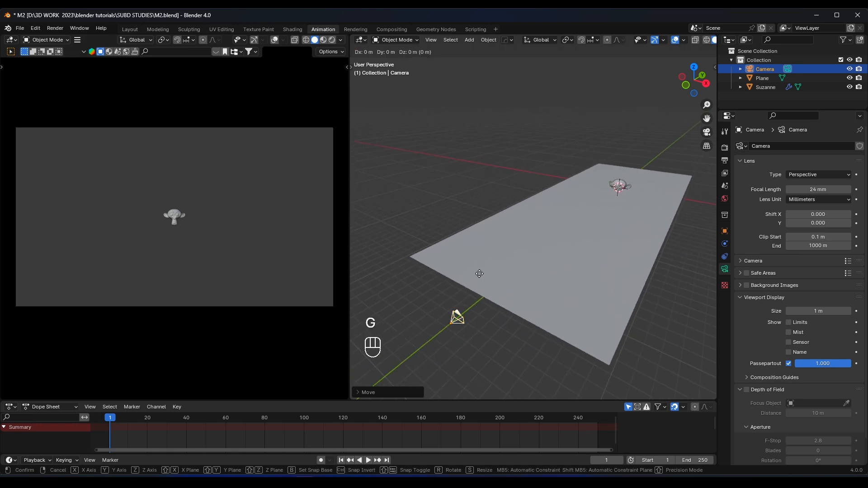
pyautogui.press('y')
pyautogui.click(566, 219)
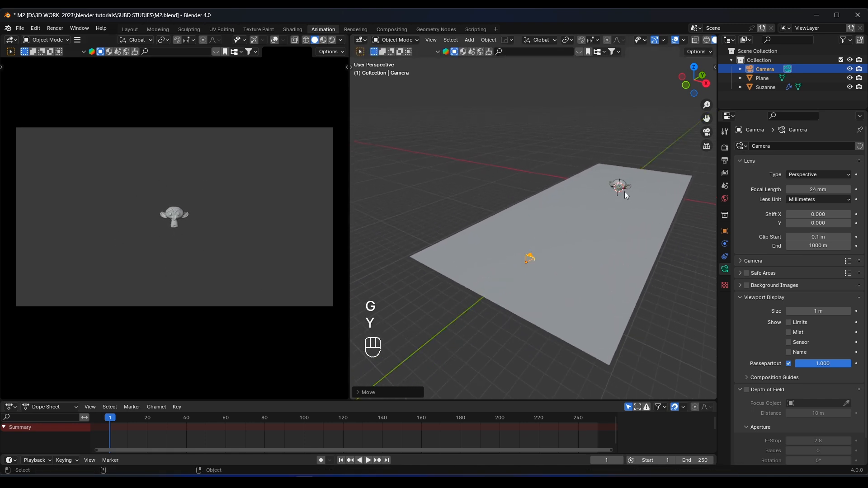
# - Lower Suzanne and the ground plane together along Z so the plane lies below the camera
pyautogui.keyDown('shift'); pyautogui.click(620, 190); pyautogui.keyUp('shift')
pyautogui.keyDown('shift'); pyautogui.moveTo(621, 190); pyautogui.dragTo(565, 208, button='middle'); pyautogui.keyUp('shift')
pyautogui.keyDown('shift'); pyautogui.click(531, 211); pyautogui.keyUp('shift')
pyautogui.press('g')
pyautogui.press('z')
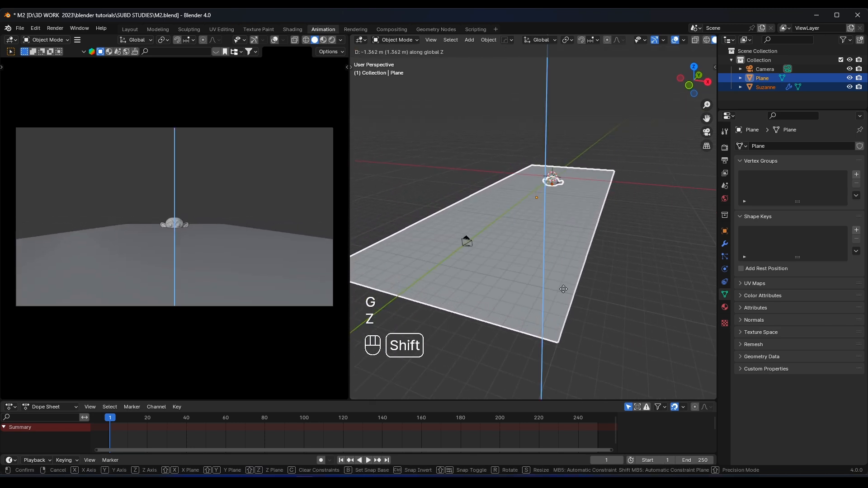
pyautogui.click(572, 374)
pyautogui.scroll(2, 498, 264)
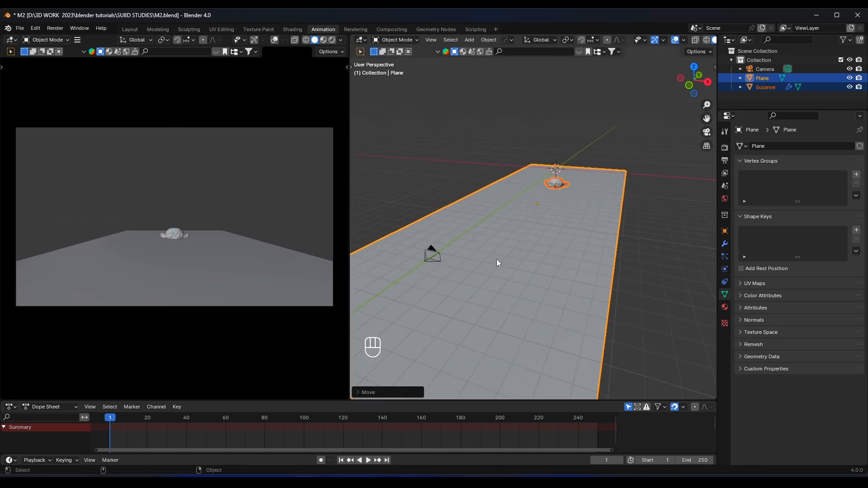
pyautogui.scroll(-1, 408, 279)
pyautogui.click(428, 257)
pyautogui.click(557, 183)
pyautogui.moveTo(557, 183); pyautogui.dragTo(535, 188, button='middle')
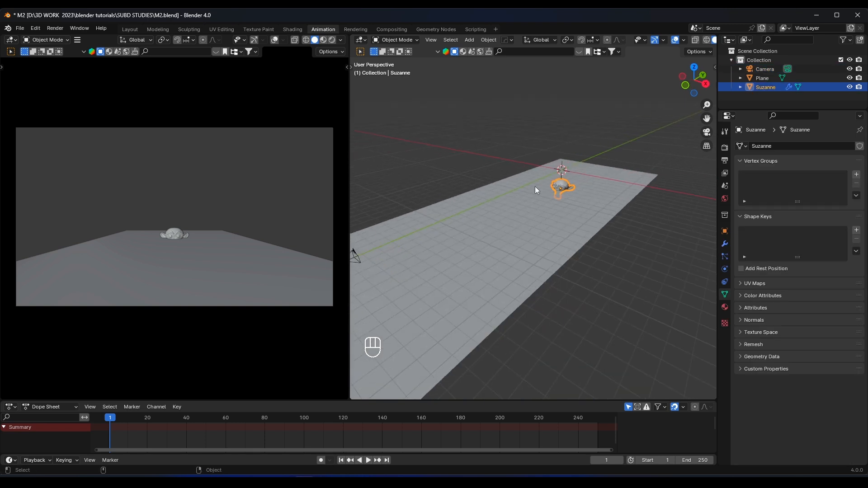
pyautogui.press('g')
pyautogui.press('y')
pyautogui.rightClick(491, 200)
# - Move the camera further along Y toward Suzanne, backing it off by about 2.14 m to refine the framing
pyautogui.click(359, 256)
pyautogui.press('g')
pyautogui.press('y')
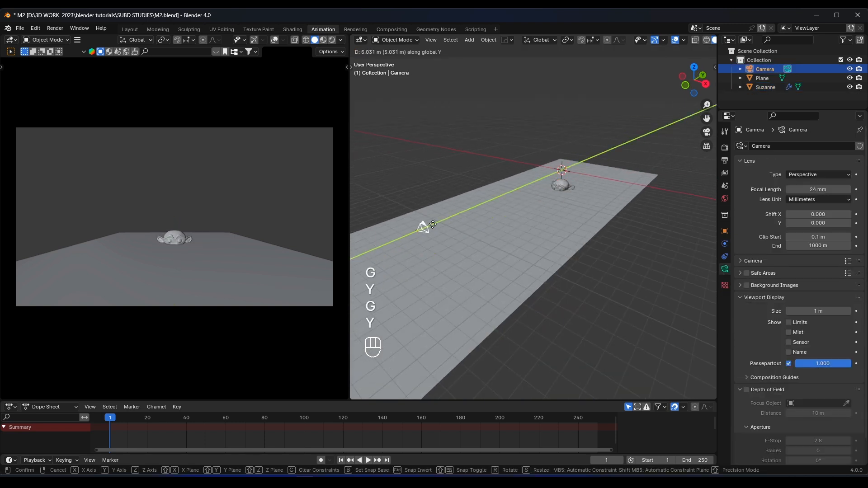
pyautogui.click(489, 211)
pyautogui.press('g')
pyautogui.press('y')
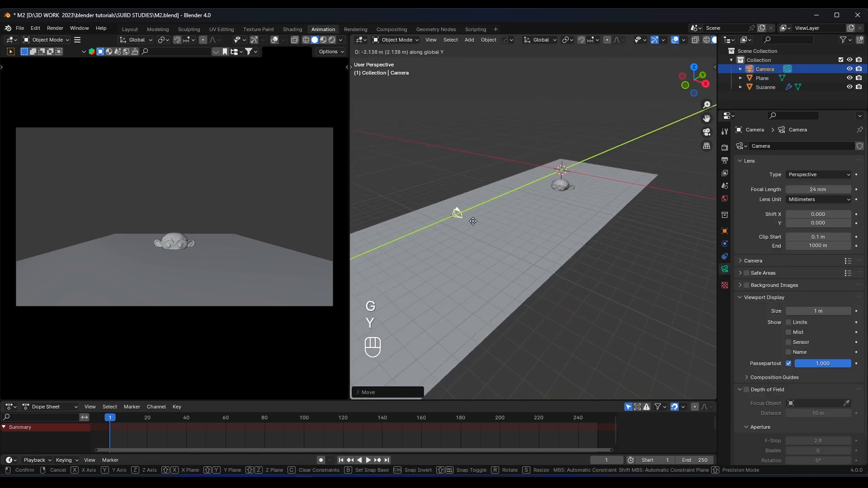
pyautogui.click(473, 221)
pyautogui.press('KP_Decimal')
pyautogui.keyDown('shift'); pyautogui.moveTo(579, 215); pyautogui.dragTo(541, 209, button='middle'); pyautogui.keyUp('shift')
pyautogui.moveTo(540, 209); pyautogui.dragTo(574, 194, button='middle')
pyautogui.keyDown('shift'); pyautogui.moveTo(574, 195); pyautogui.dragTo(532, 230, button='middle'); pyautogui.keyUp('shift')
pyautogui.press('s')
pyautogui.rightClick(568, 231)
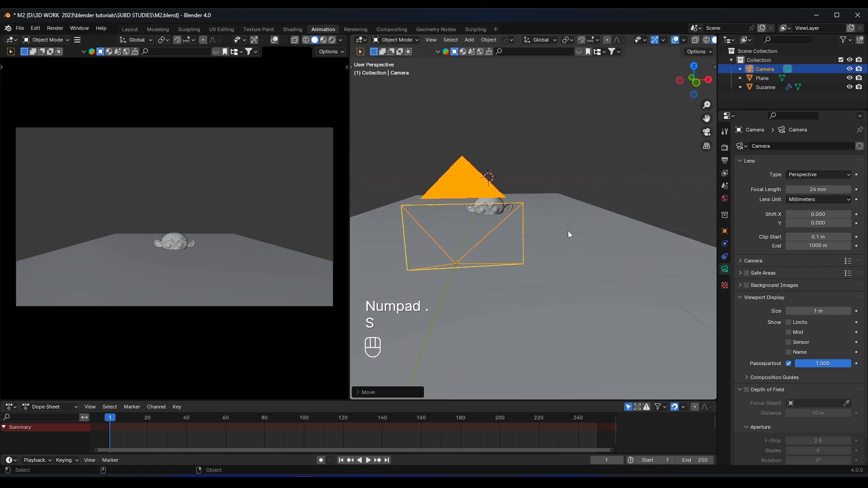
# - Set the output resolution to 1080 px in X and 1980 px in Y for a portrait frame
pyautogui.click(725, 148)
pyautogui.click(725, 161)
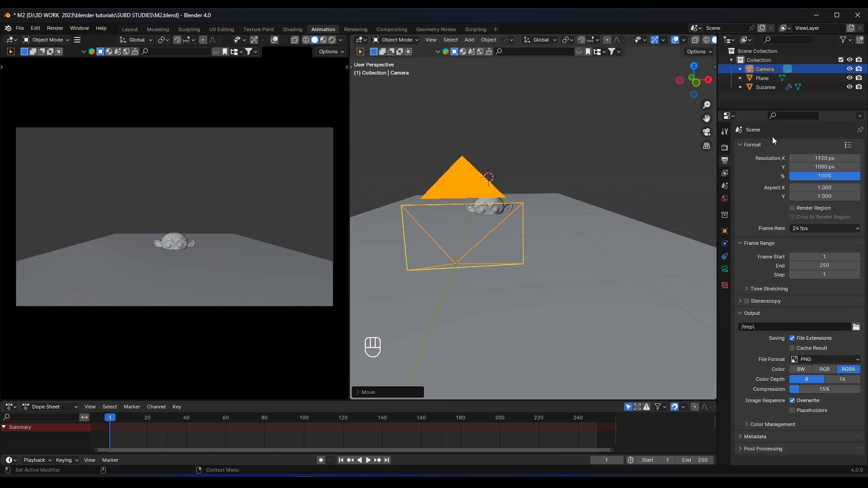
pyautogui.click(821, 157)
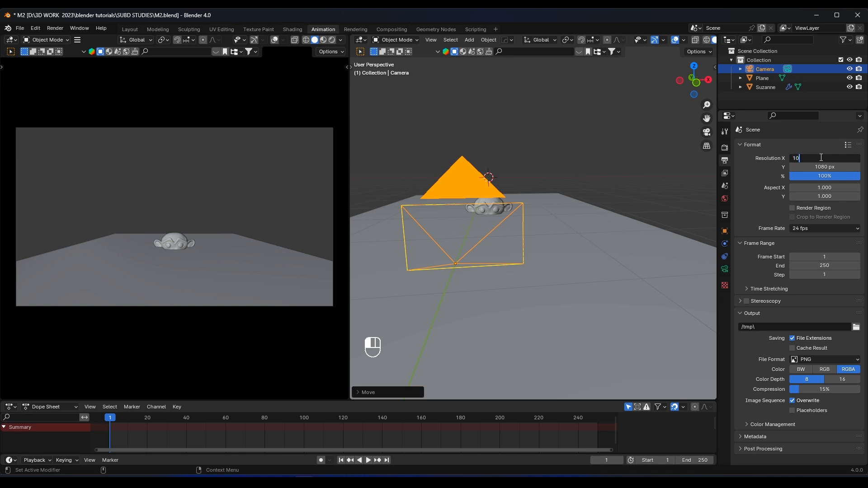
pyautogui.press('Return')
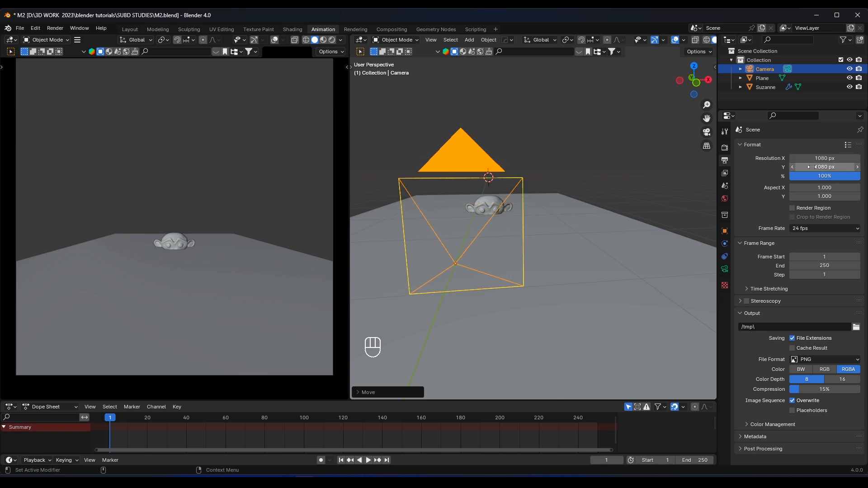
pyautogui.click(813, 167)
pyautogui.write('1980')
pyautogui.press('Return')
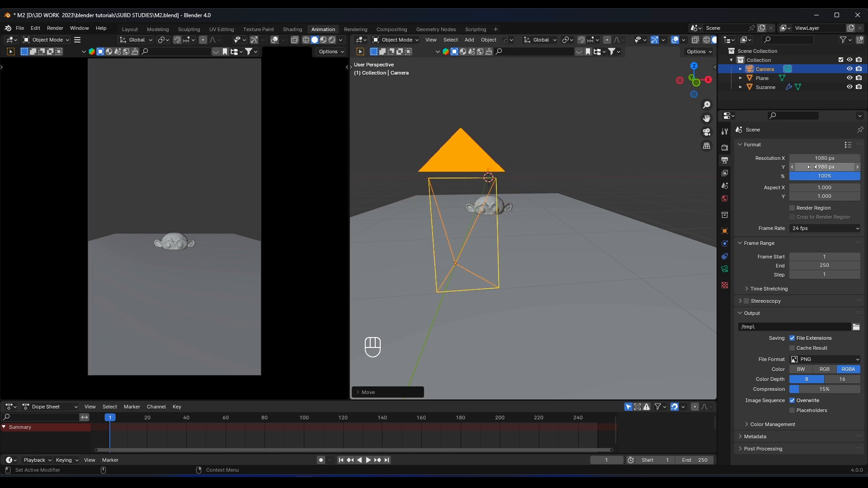
# - Widen the ground plane along X until it fills the full width of the camera frame
pyautogui.scroll(-2, 214, 180)
pyautogui.click(554, 228)
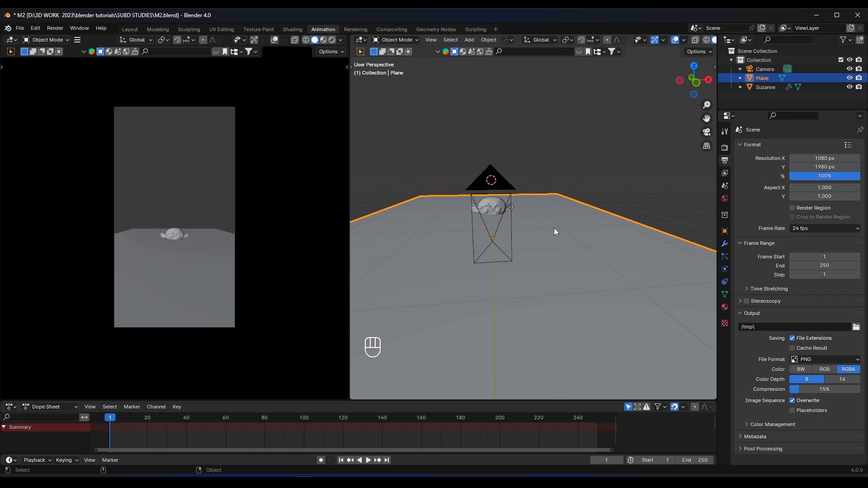
pyautogui.moveTo(555, 228); pyautogui.dragTo(601, 229, button='middle')
pyautogui.press('s')
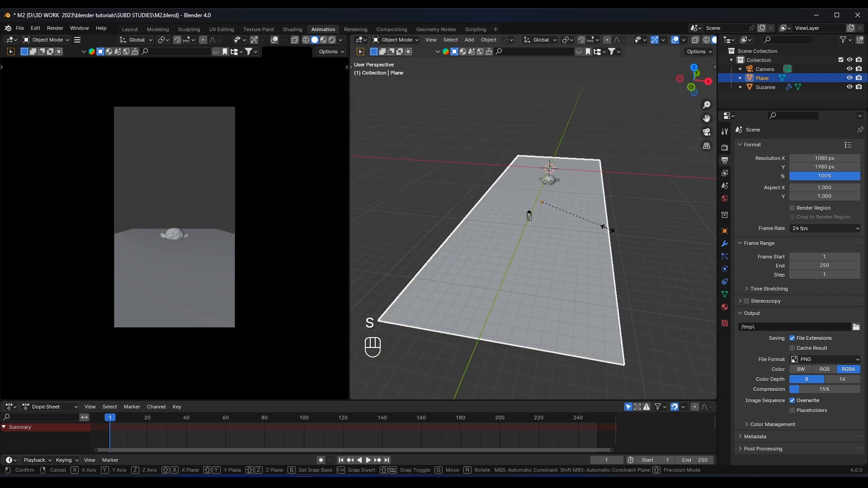
pyautogui.press('x')
pyautogui.click(645, 227)
pyautogui.press('s')
pyautogui.press('x')
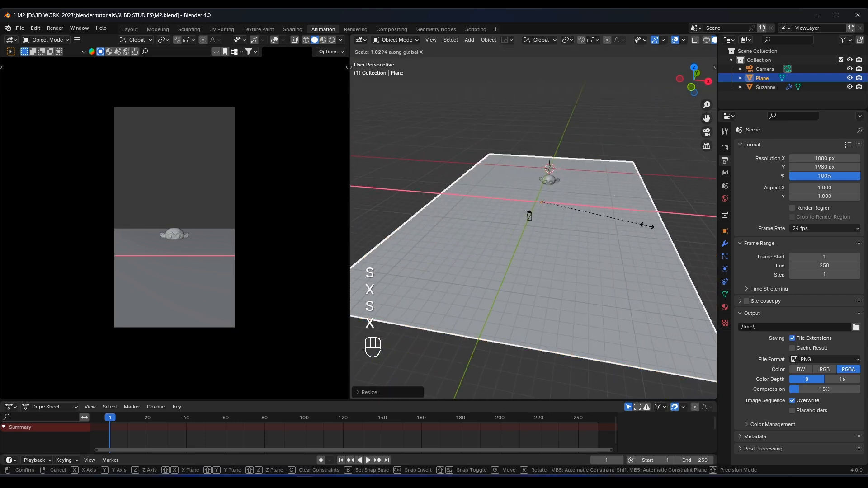
pyautogui.click(651, 226)
# - Shift the ground plane along Y so its far edge lies farther behind Suzanne, and save the file
pyautogui.moveTo(650, 226); pyautogui.dragTo(565, 219, button='middle')
pyautogui.press('g')
pyautogui.press('y')
pyautogui.click(561, 228)
pyautogui.press('s')
pyautogui.rightClick(577, 196)
pyautogui.hotkey('ctrl', 's')
pyautogui.scroll(2, 575, 200)
pyautogui.press('s')
pyautogui.press('x')
pyautogui.rightClick(575, 228)
# - Raise Suzanne along Z until the whole head is above the ground plane
pyautogui.click(565, 222)
pyautogui.press('KP_Decimal')
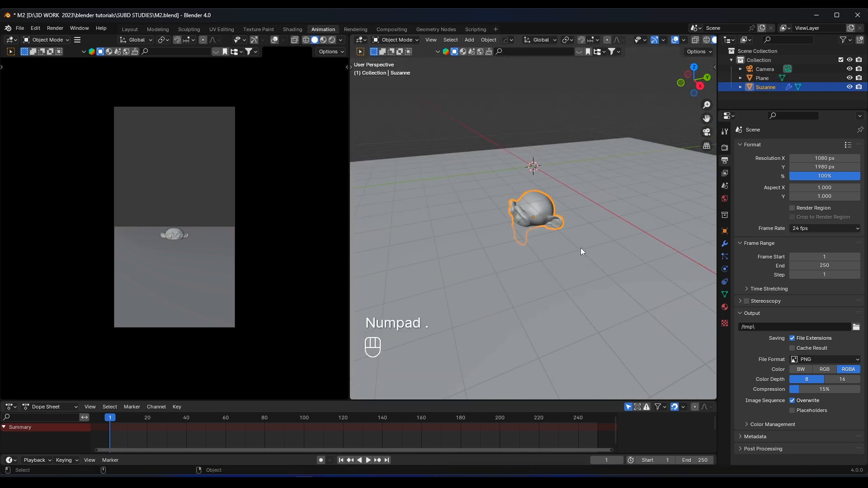
pyautogui.press('g')
pyautogui.press('z')
pyautogui.click(548, 235)
pyautogui.scroll(3, 571, 200)
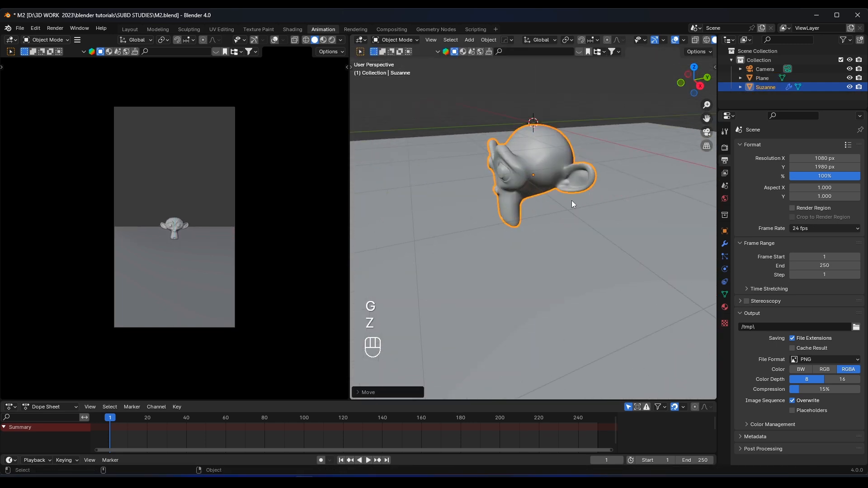
# - Rotate Suzanne about the global X axis by about -38.6° so the face tilts upward
pyautogui.keyDown('shift'); pyautogui.moveTo(572, 200); pyautogui.dragTo(560, 208, button='middle'); pyautogui.keyUp('shift')
pyautogui.press('r')
pyautogui.press('x')
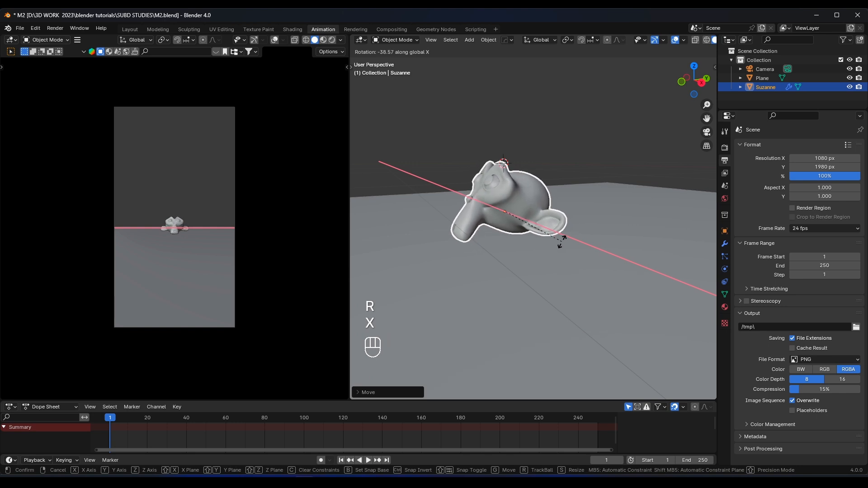
pyautogui.click(561, 240)
# - Scale Suzanne up uniformly by about 2.1 and lower it slightly along Z onto the ground plane
pyautogui.moveTo(558, 243); pyautogui.dragTo(602, 232, button='middle')
pyautogui.press('s')
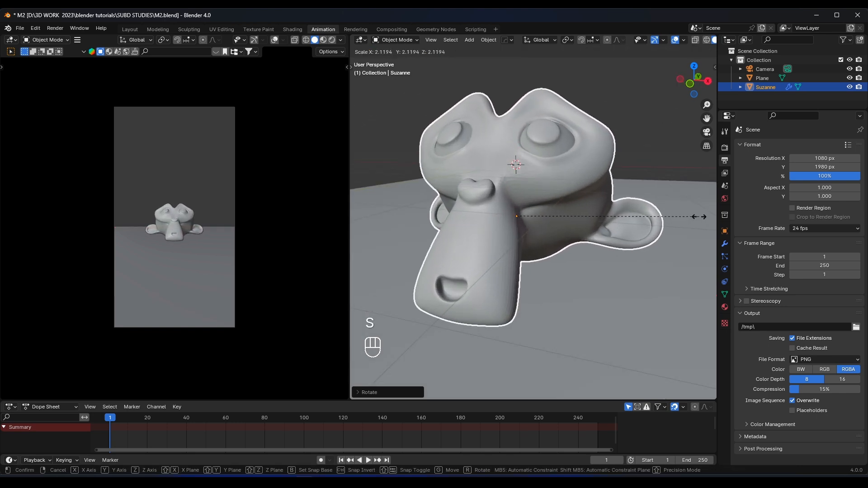
pyautogui.click(691, 216)
pyautogui.moveTo(691, 216); pyautogui.dragTo(598, 207, button='middle')
pyautogui.press('g')
pyautogui.press('z')
pyautogui.click(633, 213)
pyautogui.press('r')
pyautogui.press('x')
pyautogui.rightClick(541, 210)
# - Subdivide the whole ground plane mesh three times in Edit Mode and return to Object Mode
pyautogui.scroll(-6, 541, 210)
pyautogui.scroll(-4, 598, 207)
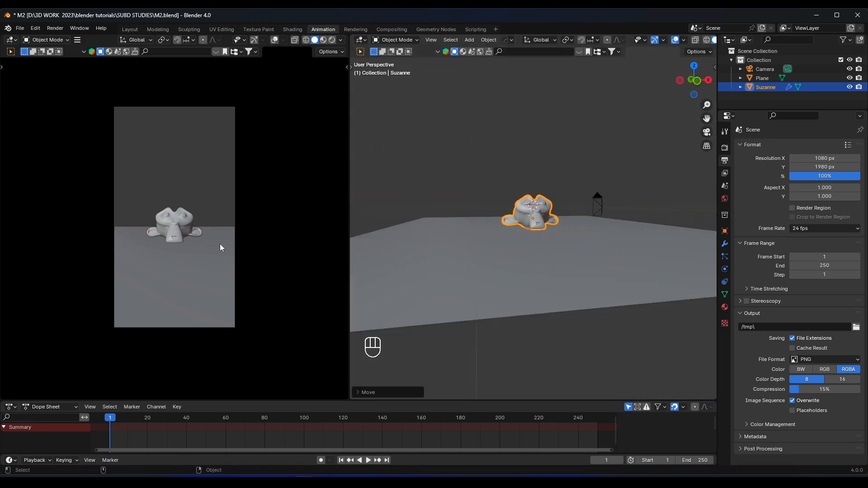
pyautogui.scroll(2, 221, 245)
pyautogui.keyDown('shift'); pyautogui.moveTo(209, 245); pyautogui.dragTo(177, 241, button='middle'); pyautogui.keyUp('shift')
pyautogui.moveTo(515, 238); pyautogui.dragTo(493, 253, button='middle')
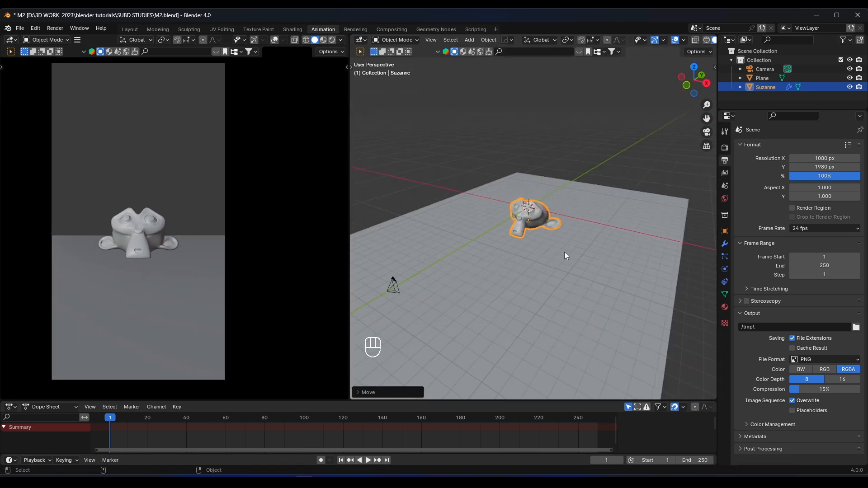
pyautogui.click(567, 251)
pyautogui.scroll(2, 543, 251)
pyautogui.keyDown('shift'); pyautogui.moveTo(588, 238); pyautogui.dragTo(542, 260, button='middle'); pyautogui.keyUp('shift')
pyautogui.click(725, 243)
pyautogui.press('Tab')
pyautogui.rightClick(530, 237)
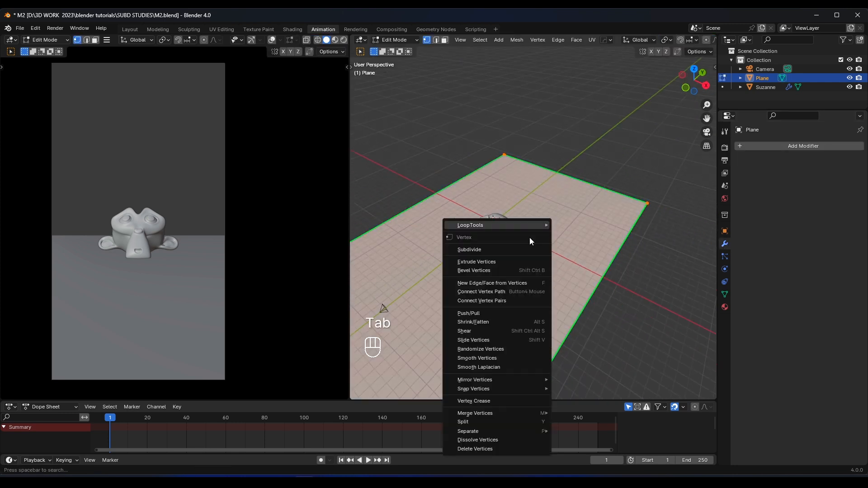
pyautogui.click(506, 250)
pyautogui.rightClick(508, 249)
pyautogui.click(508, 248)
pyautogui.rightClick(508, 245)
pyautogui.click(508, 245)
pyautogui.press('Tab')
# - Add a Subdivision Surface modifier to the ground plane
pyautogui.moveTo(535, 240)
pyautogui.mouseDown(button='middle')
pyautogui.moveTo(574, 227)
pyautogui.moveTo(538, 230)
pyautogui.mouseUp(button='middle')
pyautogui.scroll(3, 538, 231)
pyautogui.click(764, 146)
pyautogui.moveTo(764, 146)
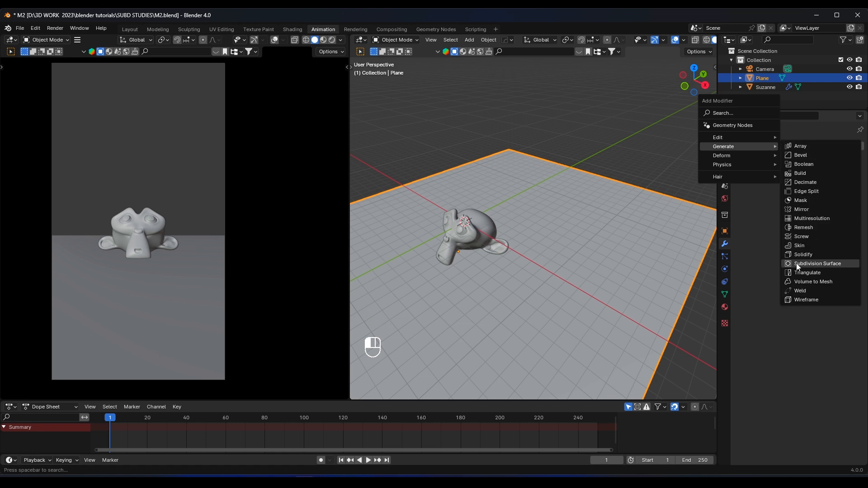
pyautogui.click(823, 263)
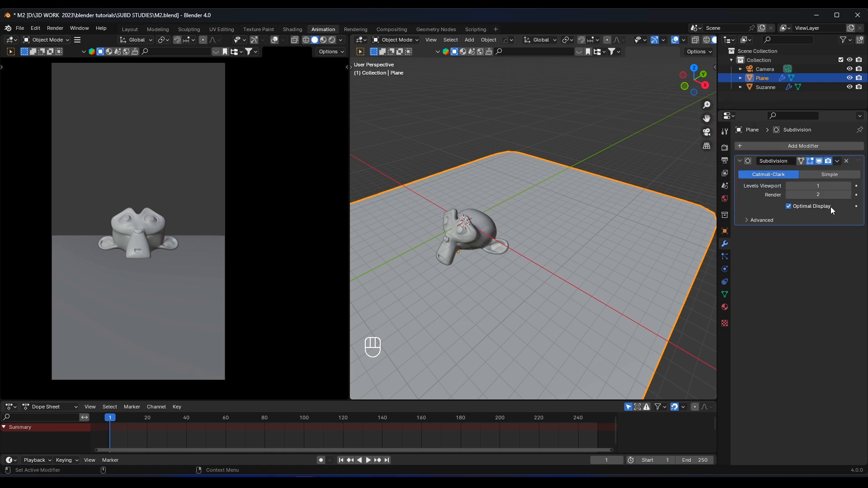
# - Raise the ground plane's viewport subdivision level by one and add a Displace modifier after the Subdivision modifier
pyautogui.click(850, 186)
pyautogui.click(740, 160)
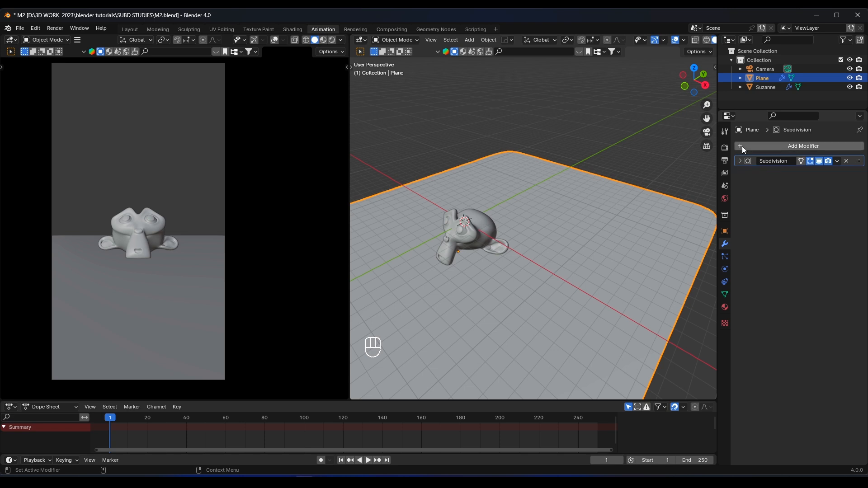
pyautogui.click(742, 146)
pyautogui.moveTo(742, 146)
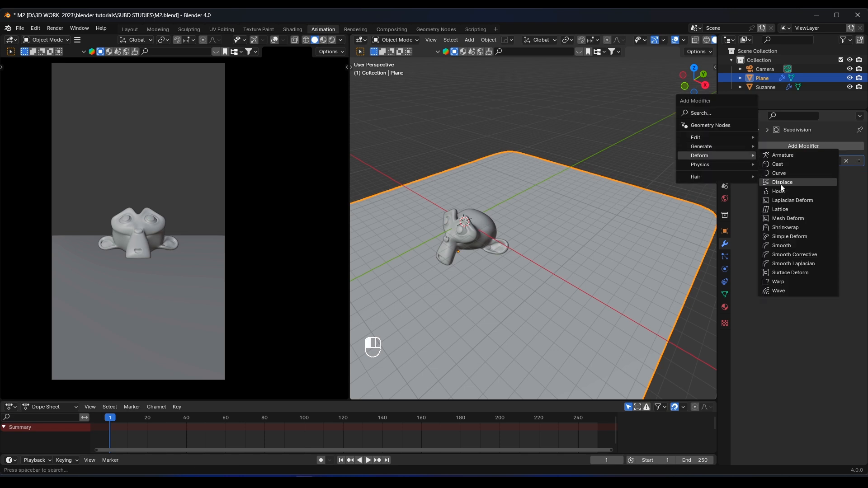
pyautogui.click(784, 184)
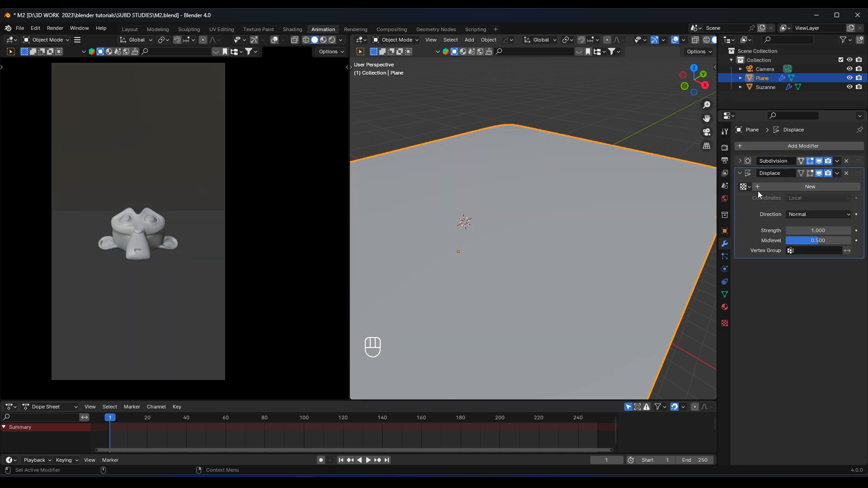
# - Create a new texture for the plane's Displace modifier, using the Clouds type with a size of 0.25
pyautogui.click(815, 187)
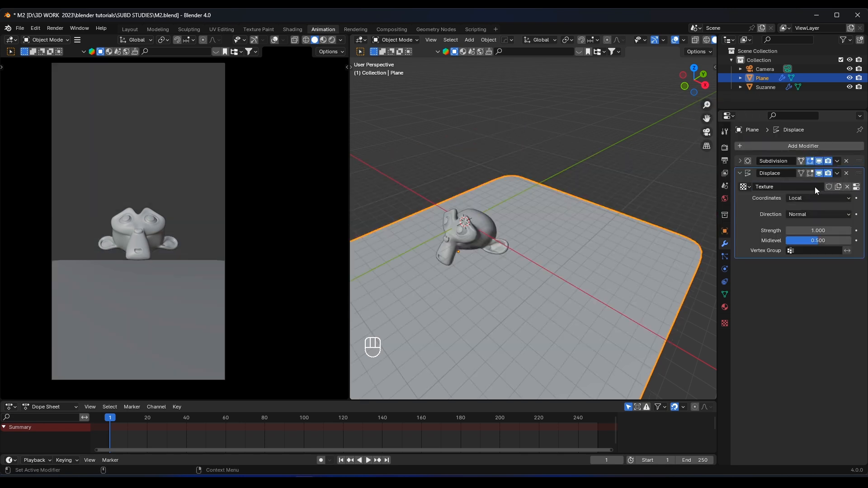
pyautogui.click(857, 187)
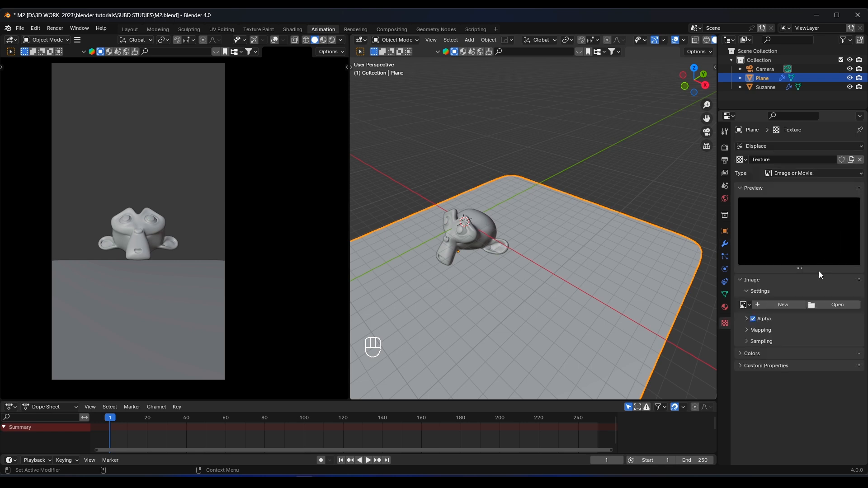
pyautogui.click(795, 174)
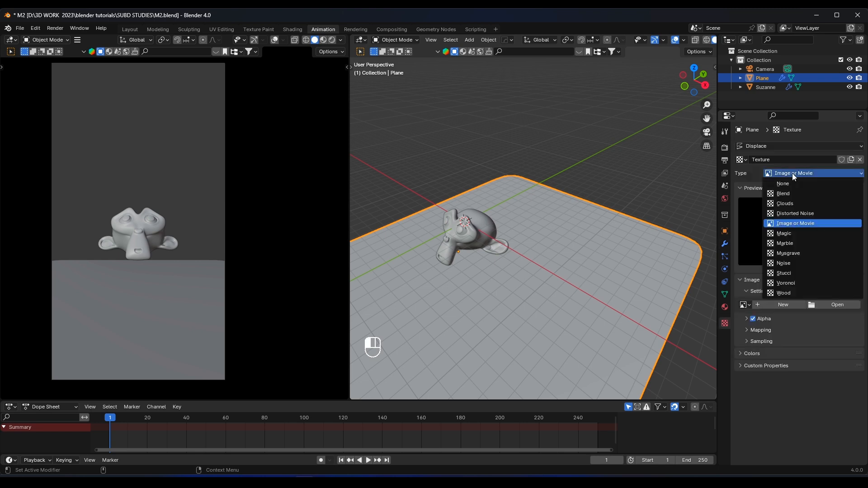
pyautogui.click(792, 201)
pyautogui.moveTo(565, 266); pyautogui.dragTo(706, 283, button='middle')
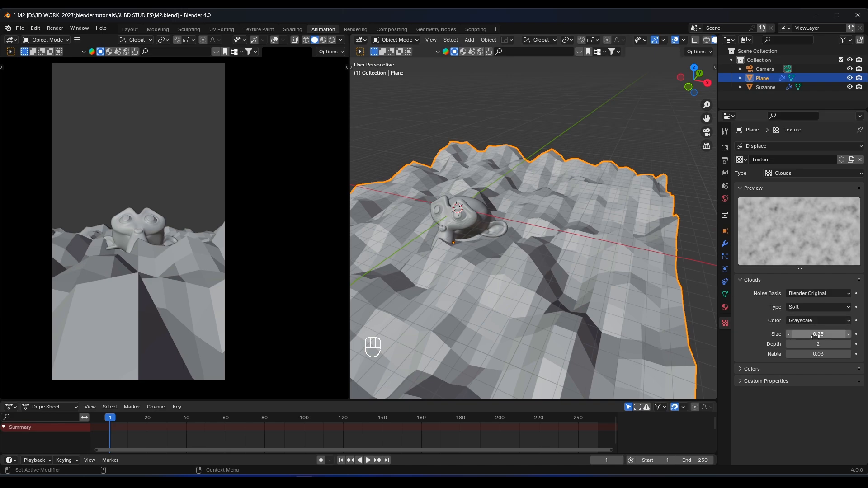
pyautogui.moveTo(819, 335)
pyautogui.keyDown('shift'); pyautogui.mouseDown()
pyautogui.moveTo(778, 334)
pyautogui.moveTo(821, 334)
pyautogui.mouseUp(); pyautogui.keyUp('shift')
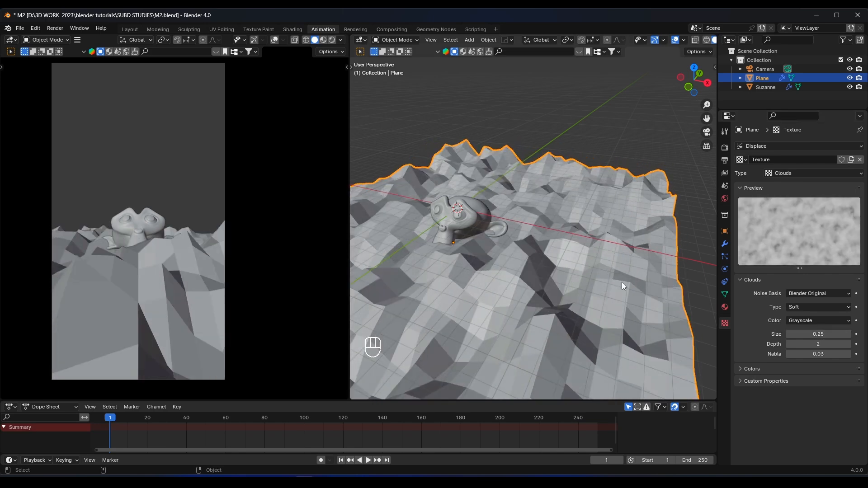
# - Shade the ground plane smooth and set its Displace modifier strength to 0.290
pyautogui.rightClick(552, 213)
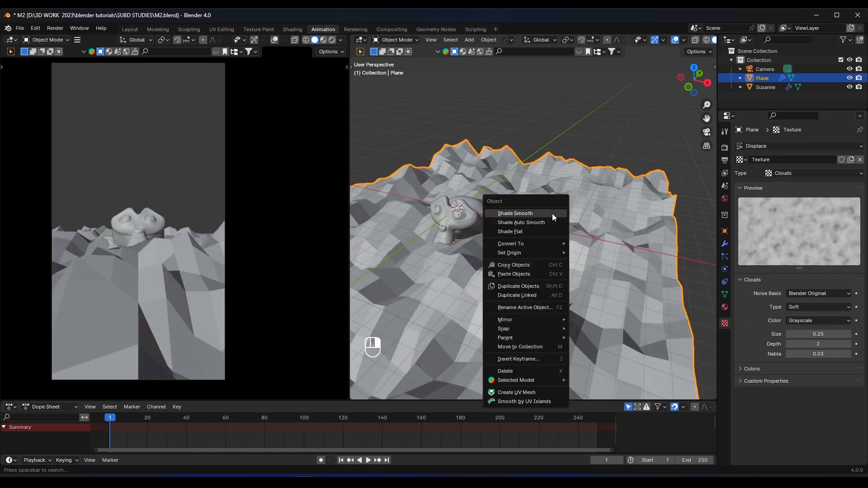
pyautogui.click(522, 216)
pyautogui.click(724, 245)
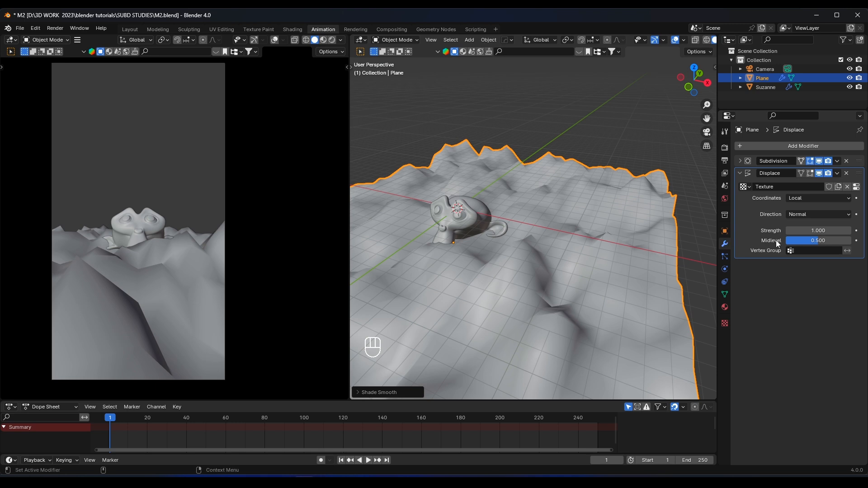
pyautogui.press('shift')
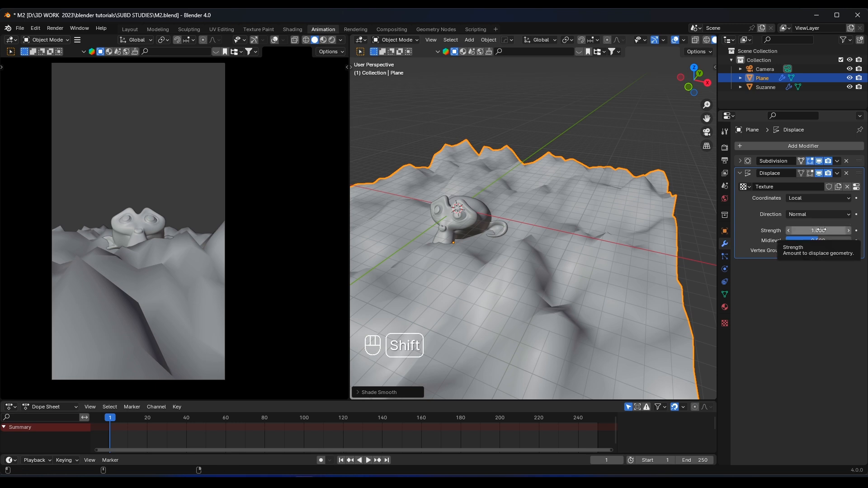
pyautogui.keyDown('shift'); pyautogui.moveTo(818, 231); pyautogui.dragTo(794, 230); pyautogui.keyUp('shift')
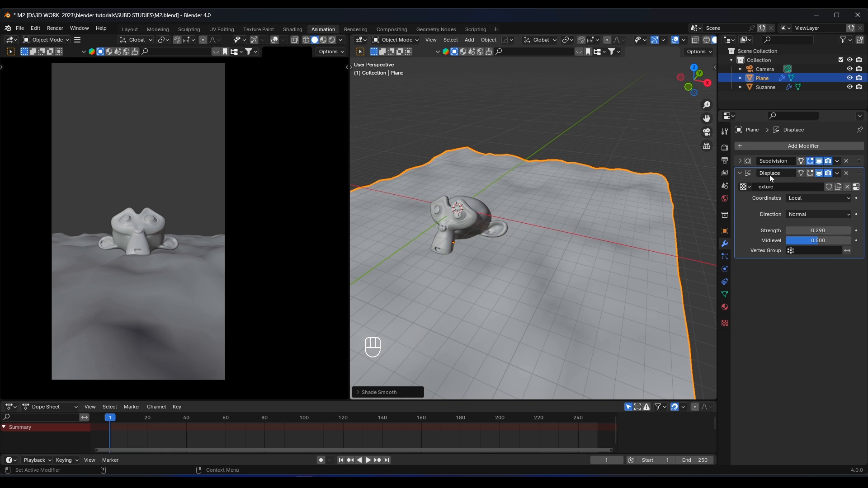
# - Set the plane's Subdivision levels to 3 for both viewport and render, and reduce the Displace strength to 0.230
pyautogui.click(740, 161)
pyautogui.click(849, 186)
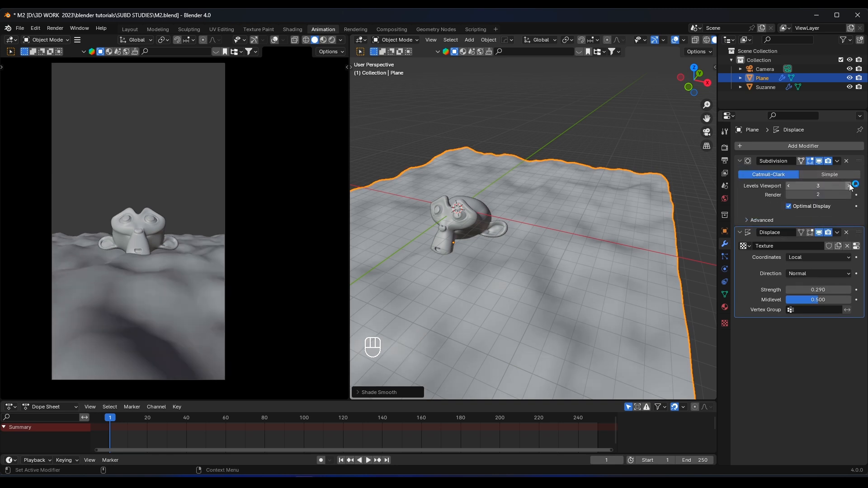
pyautogui.click(850, 195)
pyautogui.moveTo(818, 290)
pyautogui.keyDown('shift'); pyautogui.mouseDown()
pyautogui.moveTo(809, 290)
pyautogui.moveTo(819, 290)
pyautogui.mouseUp(); pyautogui.keyUp('shift')
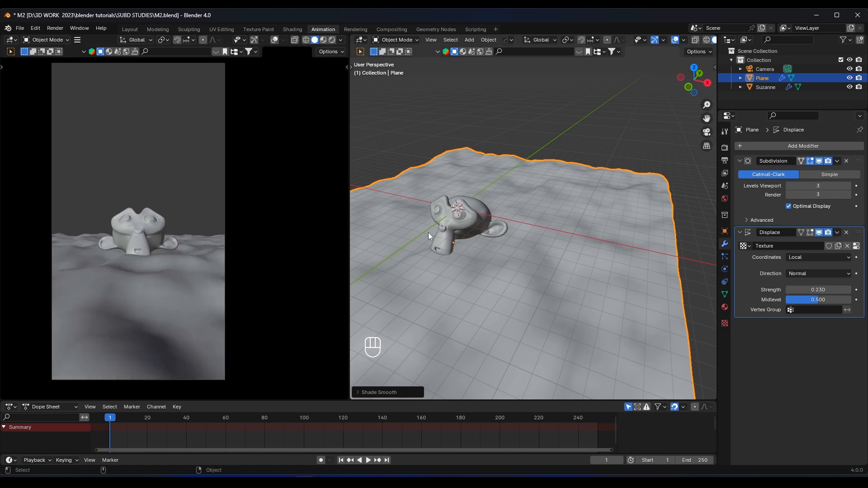
# - Scale Suzanne up uniformly by about 1.08 and raise the head slightly along the Z axis
pyautogui.click(482, 224)
pyautogui.moveTo(482, 224); pyautogui.dragTo(524, 218, button='middle')
pyautogui.press('s')
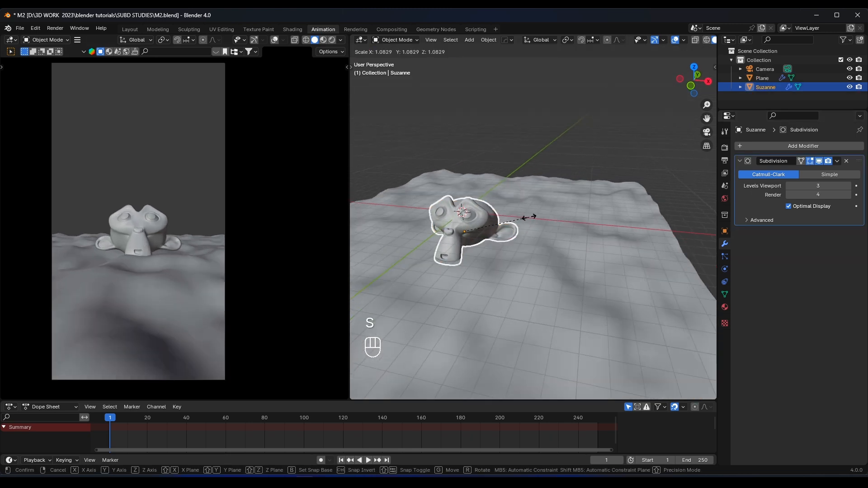
pyautogui.click(530, 218)
pyautogui.press('g')
pyautogui.press('z')
pyautogui.click(530, 215)
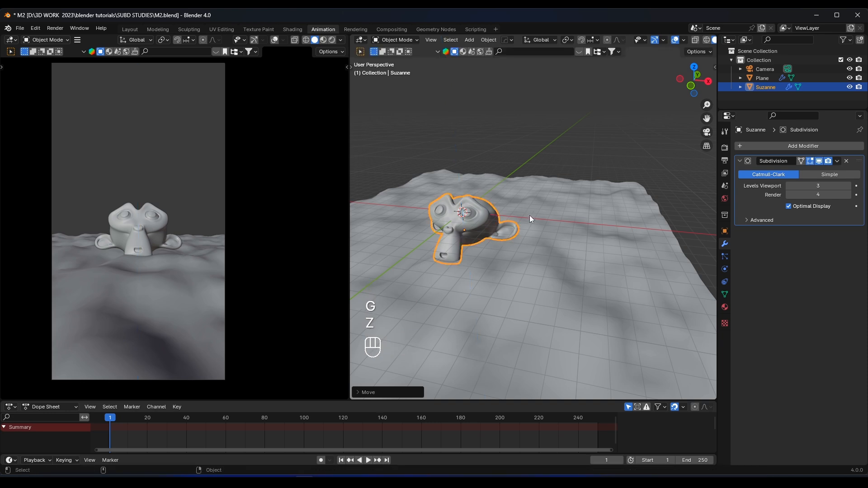
pyautogui.moveTo(530, 215)
pyautogui.mouseDown(button='middle')
pyautogui.moveTo(519, 223)
pyautogui.moveTo(507, 209)
pyautogui.moveTo(537, 211)
pyautogui.moveTo(525, 200)
pyautogui.moveTo(533, 214)
pyautogui.mouseUp(button='middle')
# - Deselect Suzanne and save the file M2.blend
pyautogui.click(571, 151)
pyautogui.hotkey('ctrl', 's')
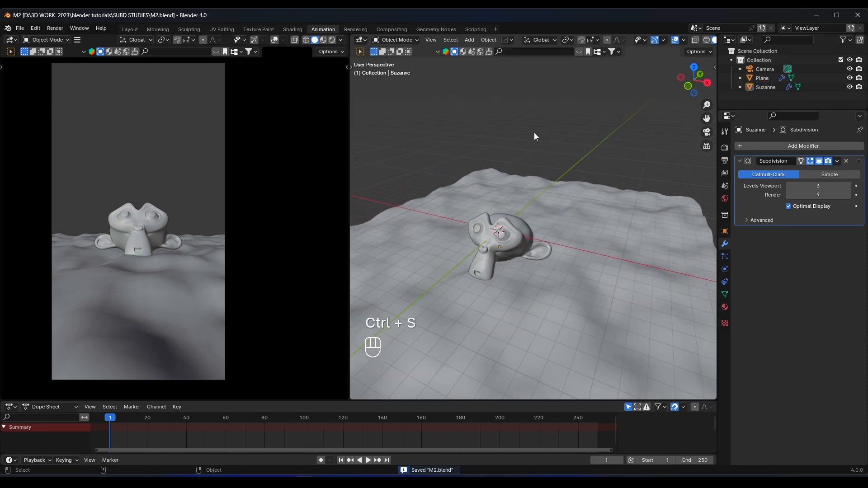
pyautogui.click(502, 233)
pyautogui.click(578, 172)
# - Switch the camera view to Rendered shading and set the World background strength to 0
pyautogui.click(725, 148)
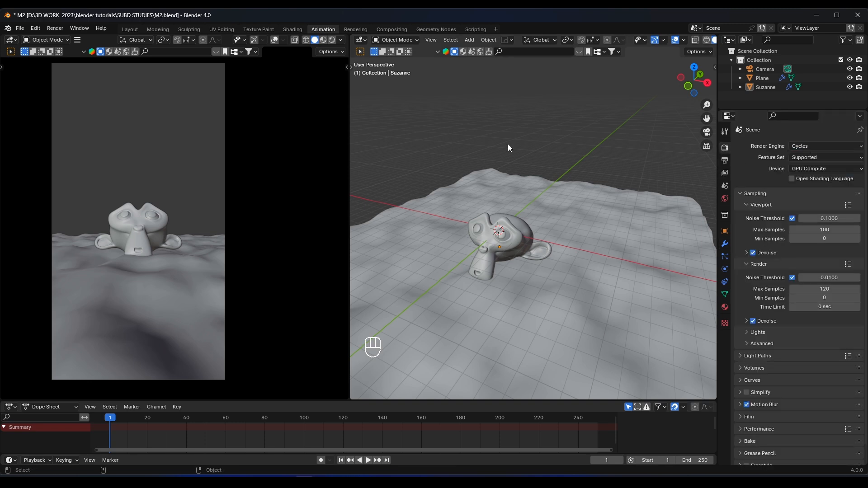
pyautogui.press('z')
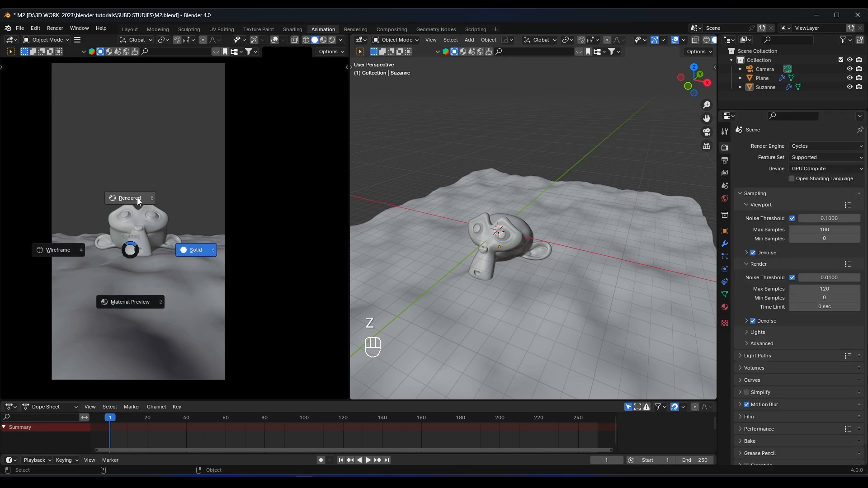
pyautogui.click(137, 198)
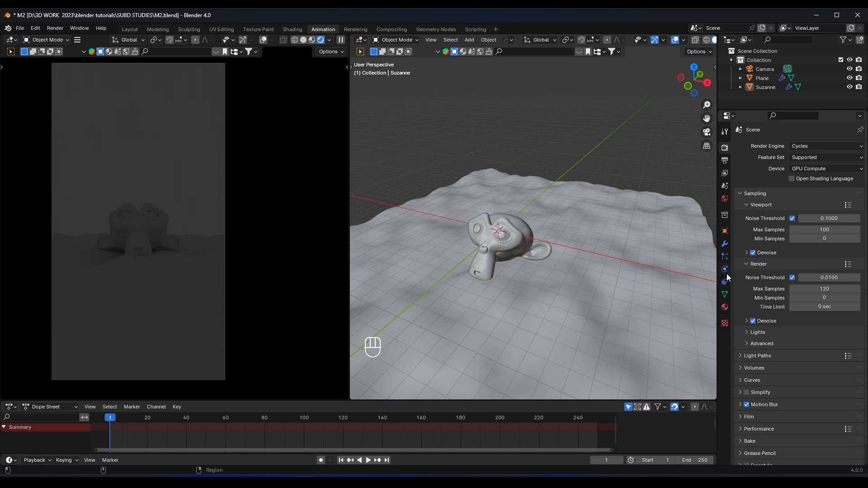
pyautogui.click(725, 199)
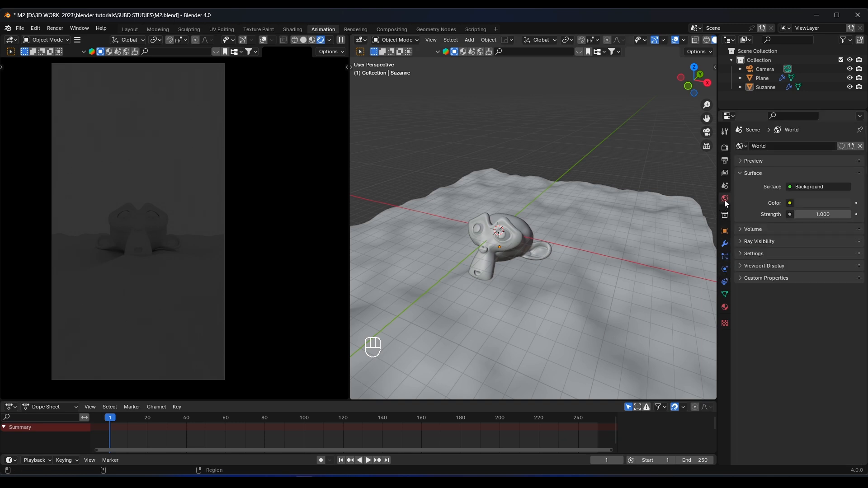
pyautogui.click(820, 214)
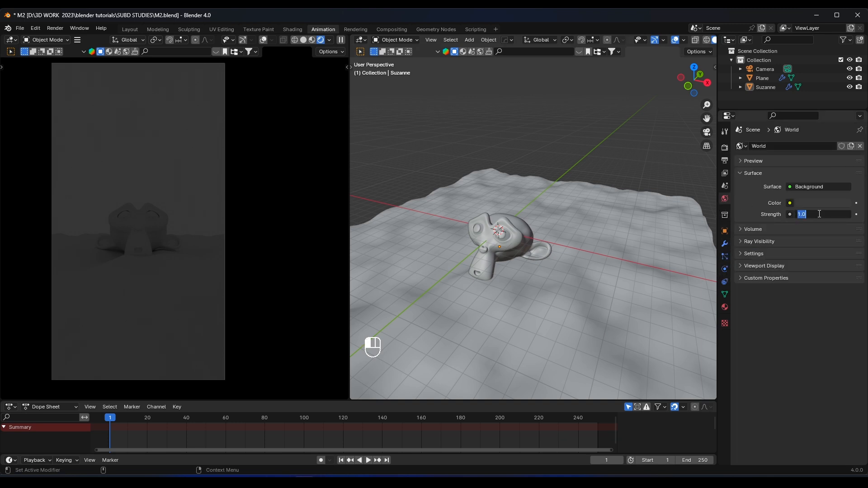
pyautogui.write('0')
pyautogui.press('Return')
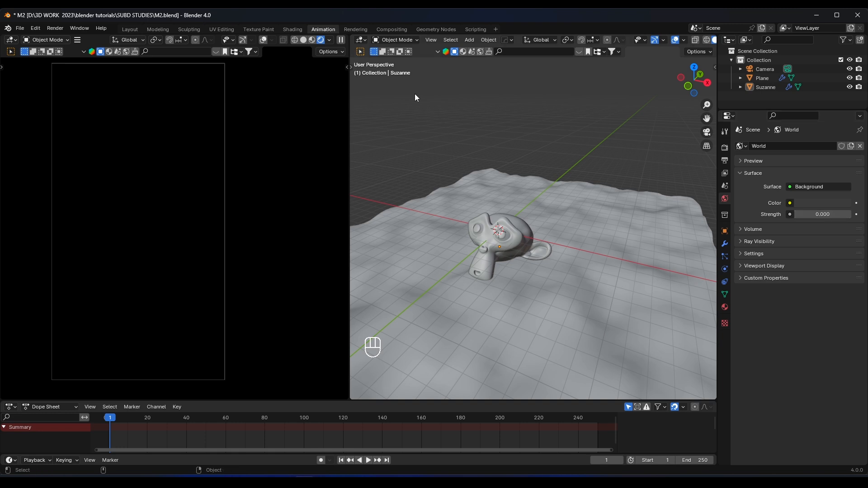
# - Enlarge the Outliner, create a new collection in it and rename the collection Lights
pyautogui.moveTo(741, 111); pyautogui.dragTo(741, 190)
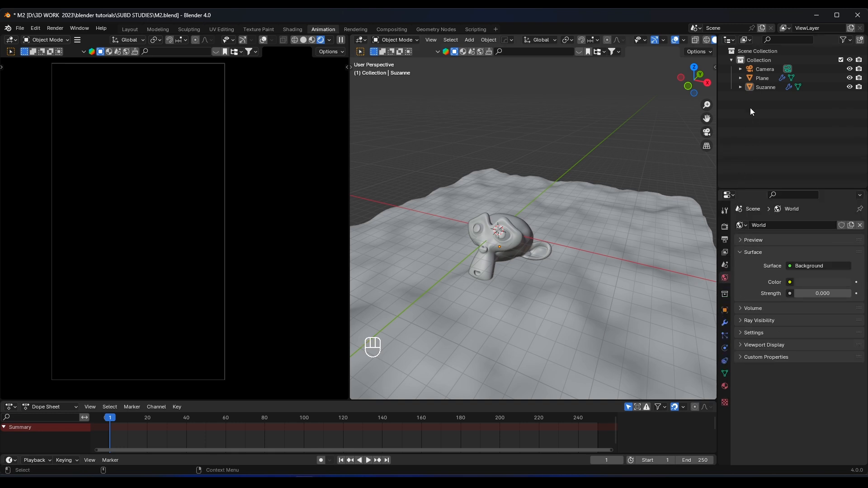
pyautogui.rightClick(751, 107)
pyautogui.click(754, 104)
pyautogui.doubleClick(760, 97)
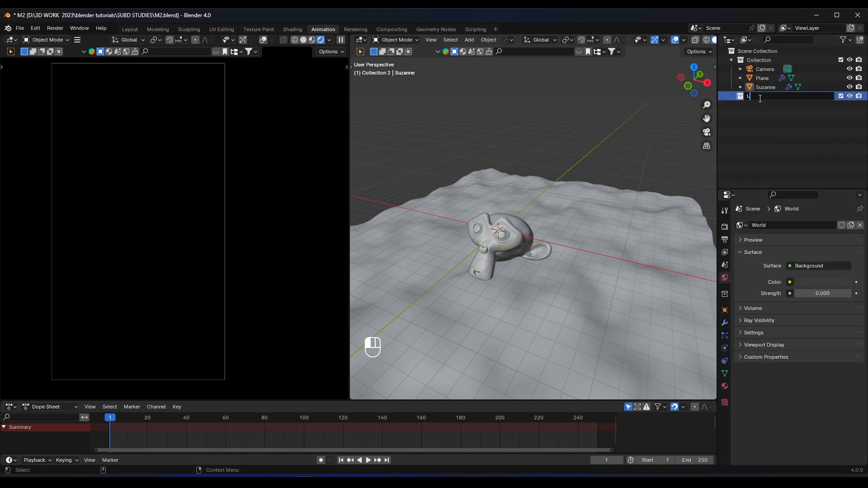
pyautogui.write('Lights')
pyautogui.press('Return')
# - Add a Spot light to the Lights collection and raise it along the Z axis to hang above Suzanne
pyautogui.moveTo(588, 185); pyautogui.dragTo(515, 172, button='middle')
pyautogui.hotkey('shift', 'a')
pyautogui.moveTo(507, 167)
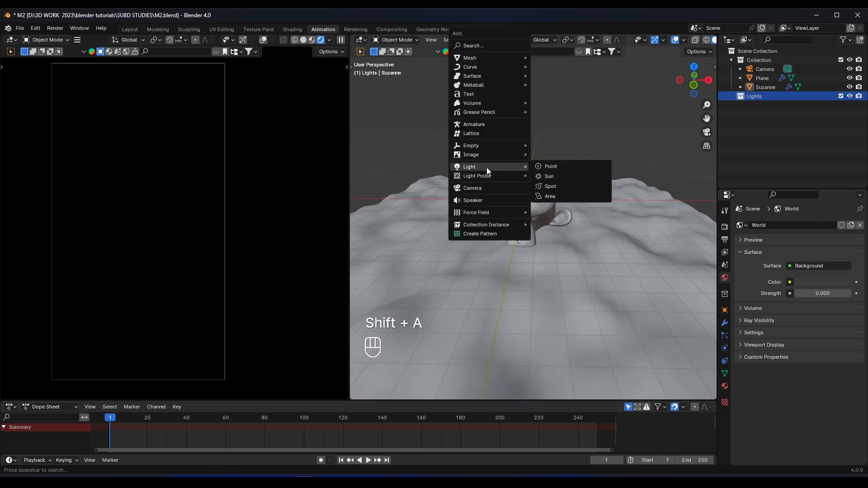
pyautogui.click(566, 187)
pyautogui.moveTo(565, 188); pyautogui.dragTo(543, 194, button='middle')
pyautogui.press('g')
pyautogui.press('z')
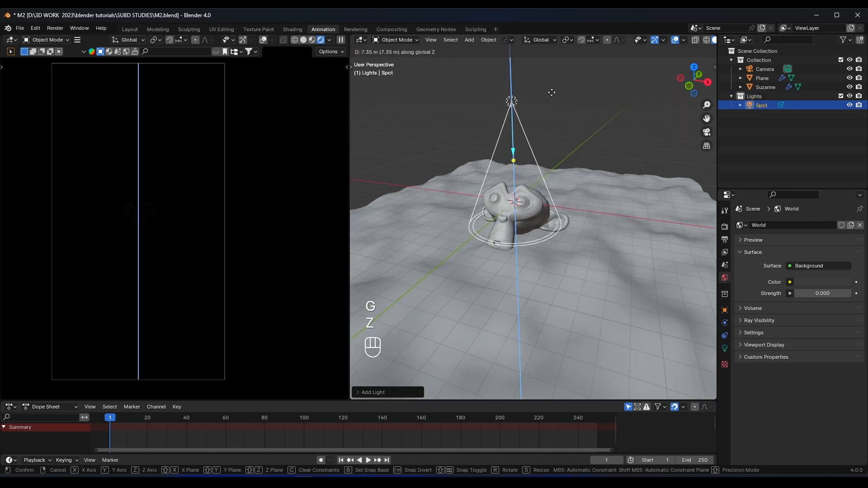
pyautogui.click(567, 41)
pyautogui.scroll(-3, 574, 126)
pyautogui.keyDown('shift'); pyautogui.moveTo(573, 127); pyautogui.dragTo(533, 165, button='middle'); pyautogui.keyUp('shift')
pyautogui.press('g')
pyautogui.press('z')
pyautogui.click(527, 157)
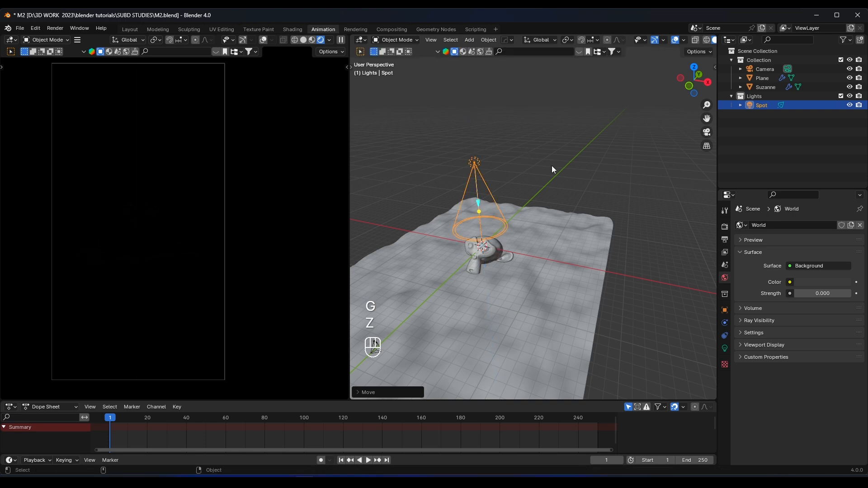
# - Try a power of 500 W on the spot light and settle on 1000 W
pyautogui.click(723, 349)
pyautogui.click(817, 287)
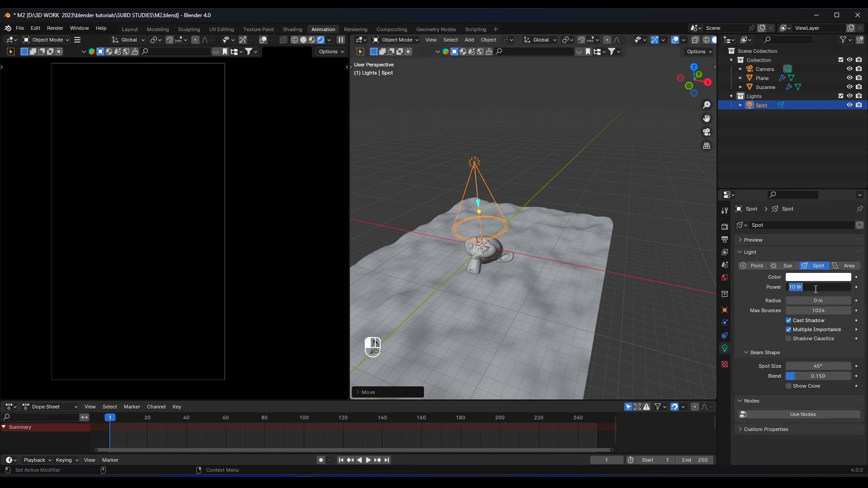
pyautogui.write('500')
pyautogui.press('Return')
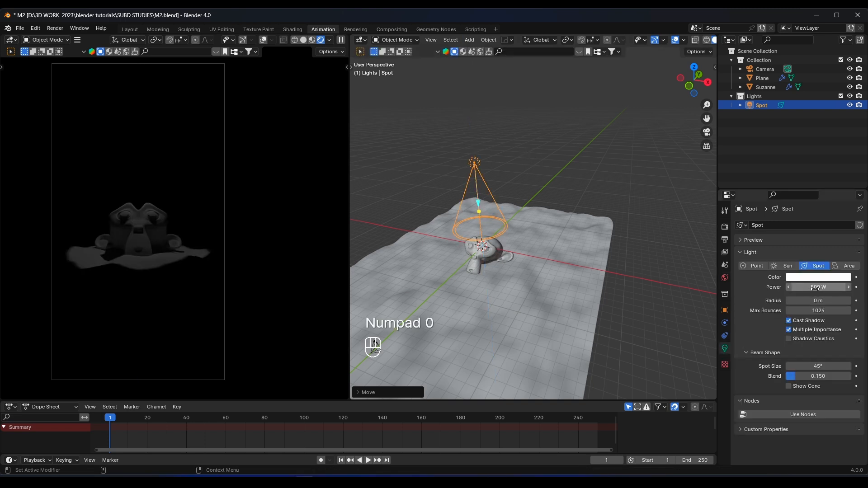
pyautogui.click(815, 288)
pyautogui.write('1000')
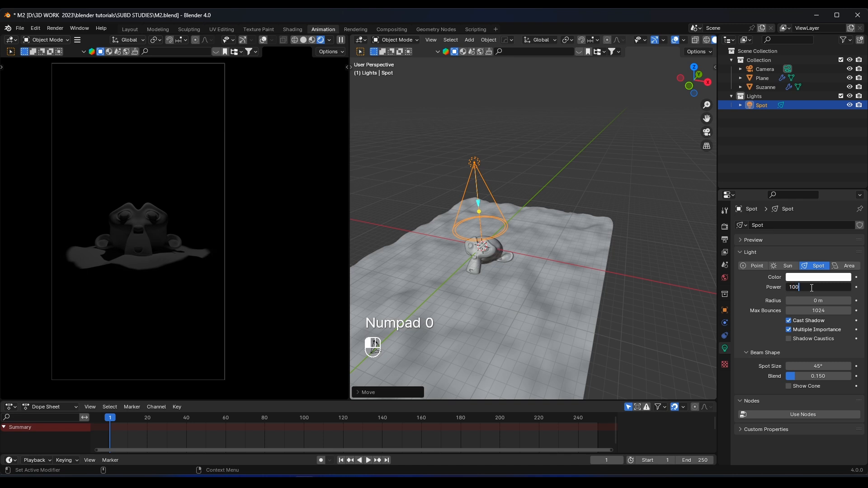
pyautogui.press('Return')
# - Raise the spot light farther above Suzanne along the Z axis
pyautogui.moveTo(494, 248); pyautogui.dragTo(455, 212, button='middle')
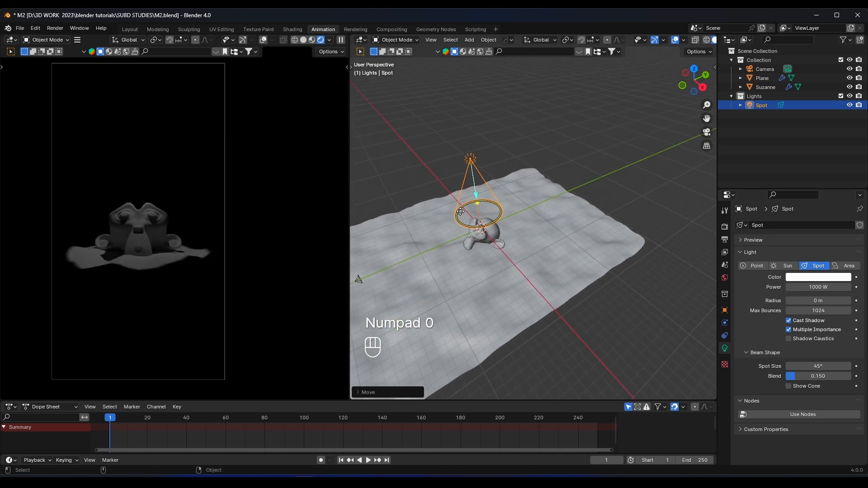
pyautogui.press('g')
pyautogui.press('y')
pyautogui.click(458, 199)
pyautogui.press('g')
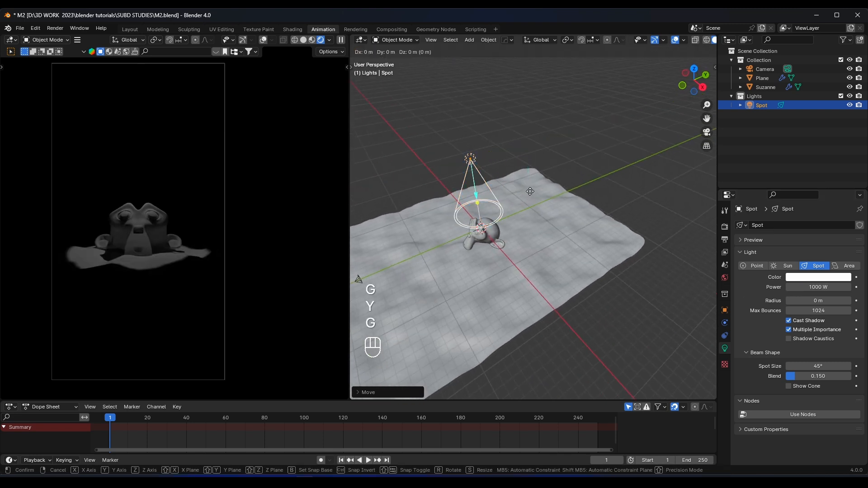
pyautogui.press('z')
pyautogui.click(540, 140)
# - Duplicate the spot light in place and move the copy along the Y axis to a position behind Suzanne
pyautogui.moveTo(501, 153)
pyautogui.mouseDown(button='middle')
pyautogui.moveTo(486, 165)
pyautogui.moveTo(495, 148)
pyautogui.mouseUp(button='middle')
pyautogui.hotkey('shift', 'd')
pyautogui.rightClick(491, 142)
pyautogui.press('g')
pyautogui.press('y')
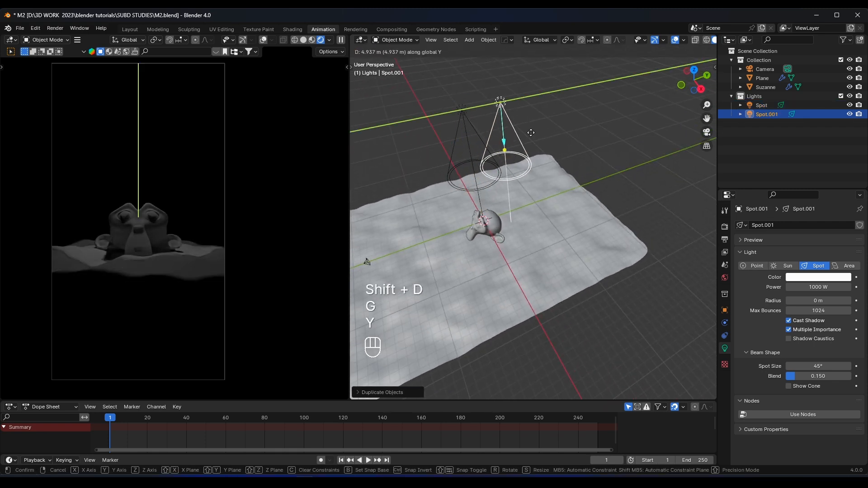
pyautogui.click(568, 129)
# - Rotate the duplicated spot light about -27° around the X axis so it aims at Suzanne from behind
pyautogui.press('r')
pyautogui.press('x')
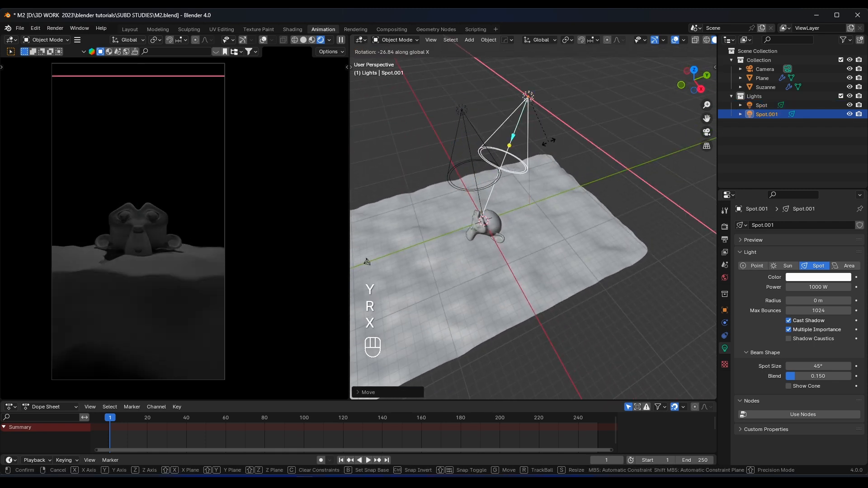
pyautogui.click(550, 141)
pyautogui.moveTo(549, 141); pyautogui.dragTo(573, 141, button='middle')
# - Move the duplicated spot light about 4.3 m along the X axis and deselect it
pyautogui.press('g')
pyautogui.press('x')
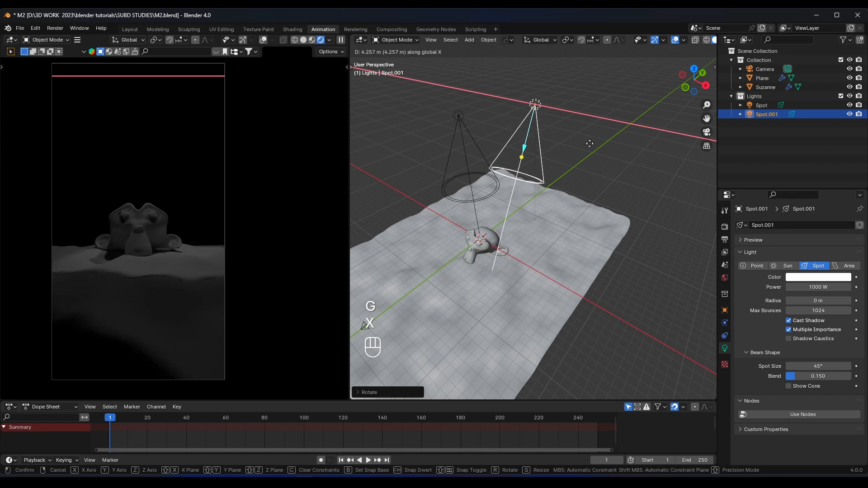
pyautogui.click(590, 142)
pyautogui.click(629, 134)
pyautogui.scroll(4, 134, 229)
pyautogui.scroll(-3, 147, 221)
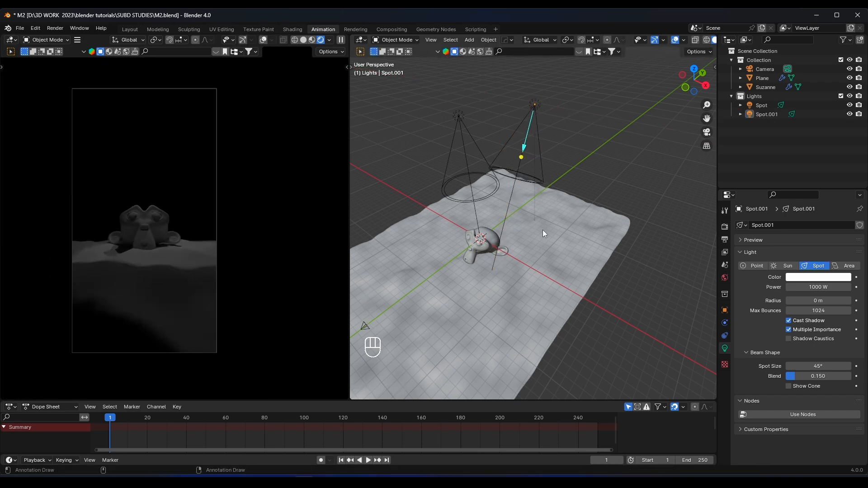
# - Select the Suzanne head
pyautogui.moveTo(542, 230); pyautogui.dragTo(544, 205, button='middle')
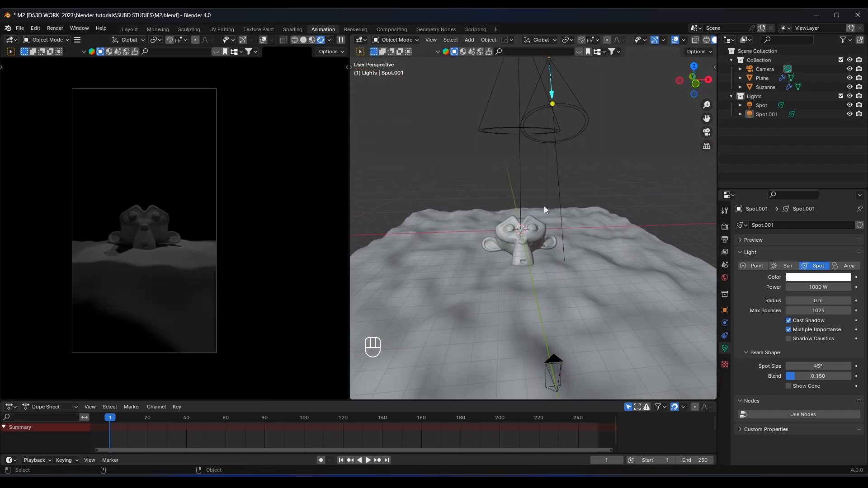
pyautogui.keyDown('shift'); pyautogui.moveTo(538, 144); pyautogui.dragTo(525, 181, button='middle'); pyautogui.keyUp('shift')
pyautogui.click(520, 267)
pyautogui.keyDown('shift'); pyautogui.moveTo(520, 267); pyautogui.dragTo(522, 242, button='middle'); pyautogui.keyUp('shift')
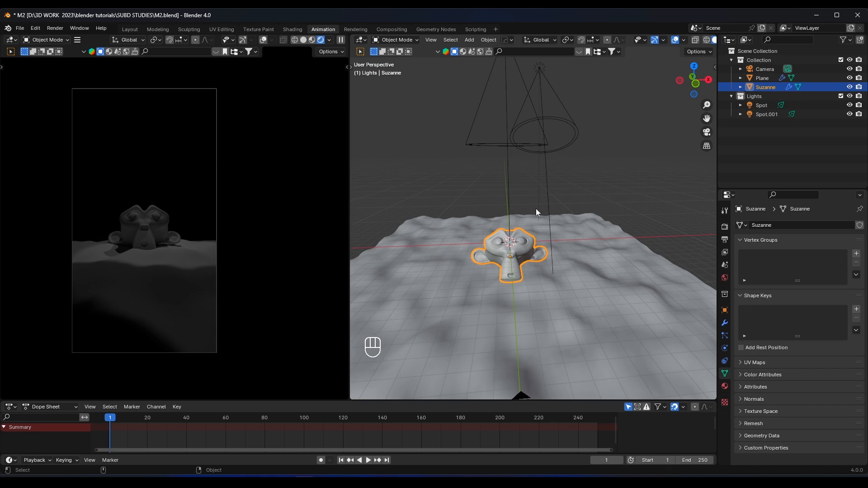
pyautogui.press('n')
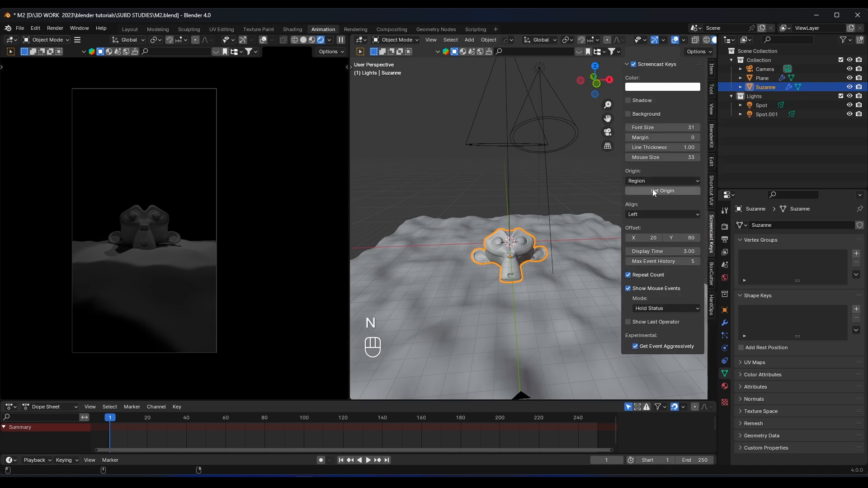
pyautogui.click(713, 136)
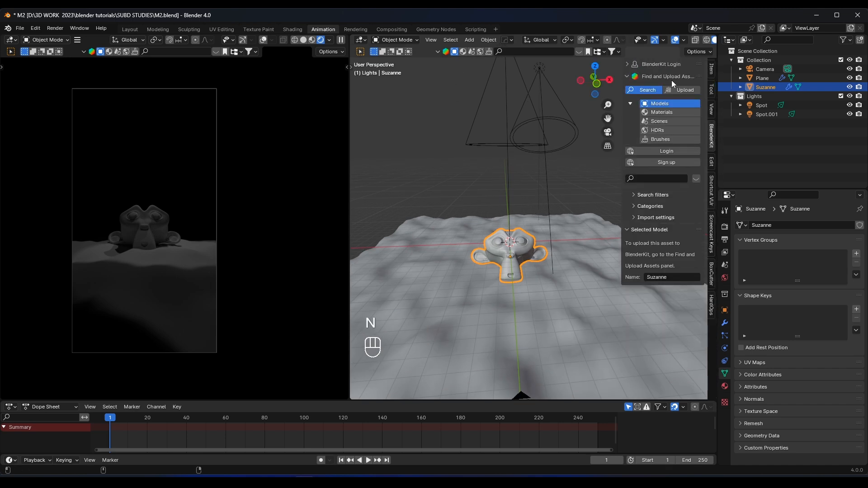
pyautogui.press('n')
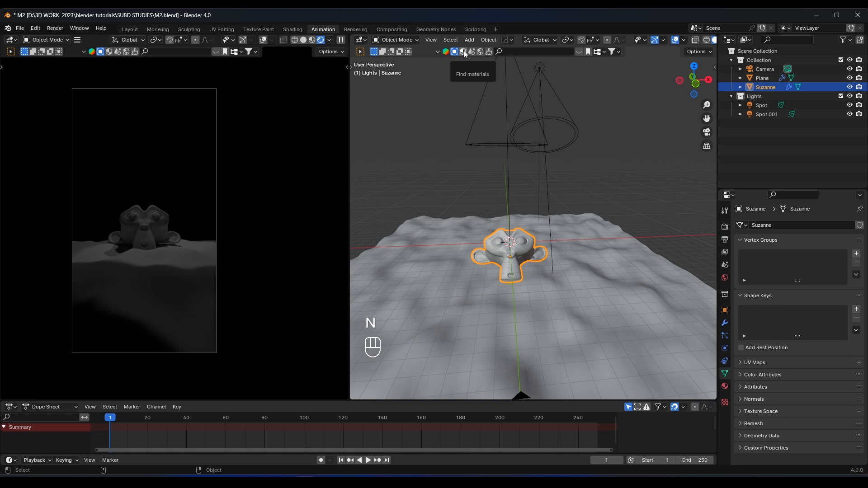
# - Search the BlenderKit library for materials matching "scifi"
pyautogui.click(465, 53)
pyautogui.click(527, 52)
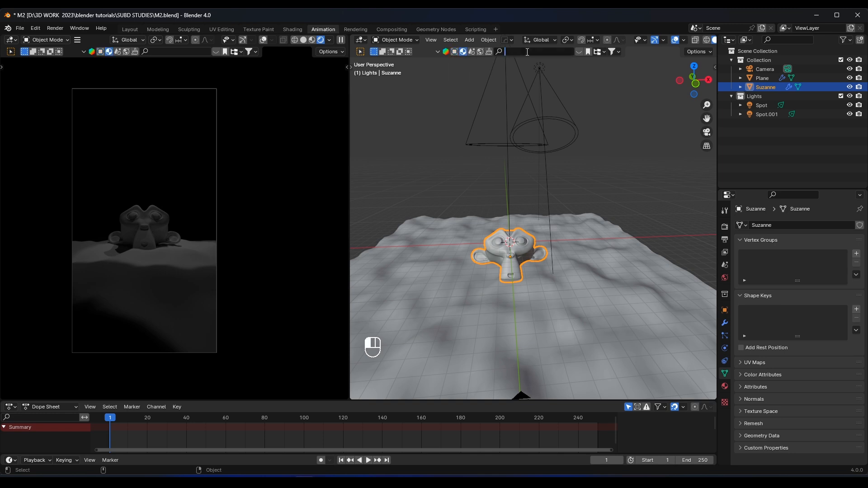
pyautogui.write('scif')
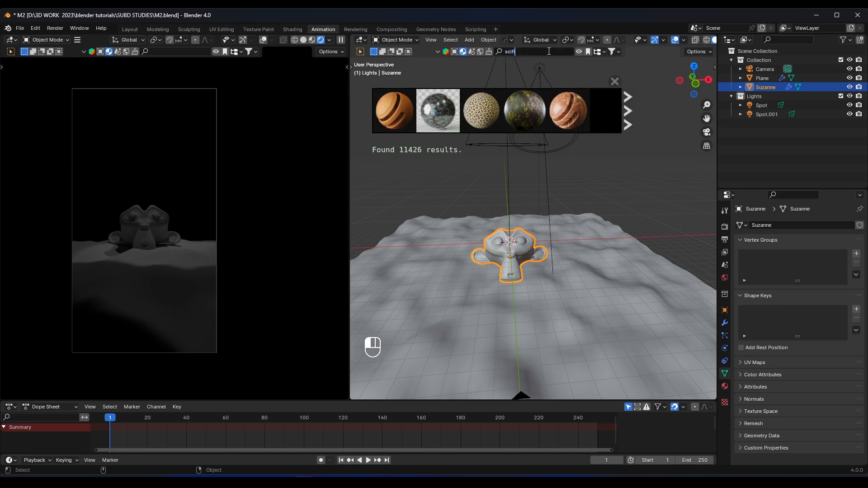
pyautogui.write('i')
pyautogui.press('Return')
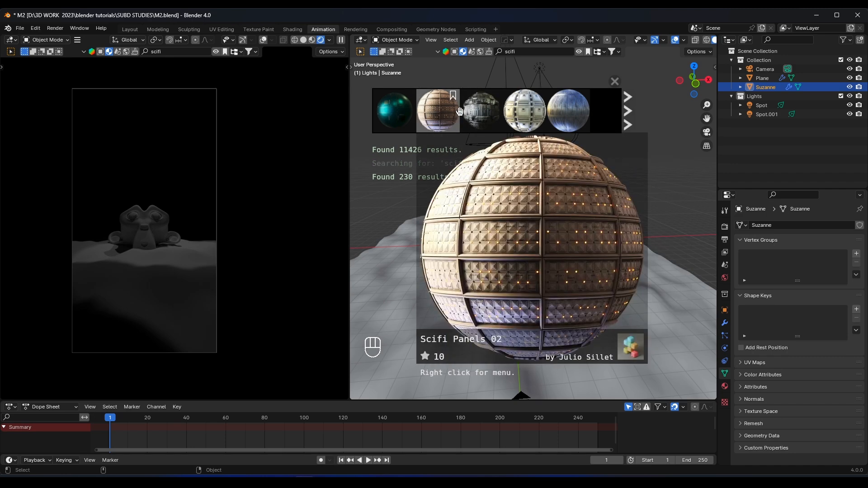
# - Browse the material results, apply Sci-Fi Panel 14 to Suzanne and close the asset results
pyautogui.scroll(-4, 497, 106)
pyautogui.scroll(-4, 484, 109)
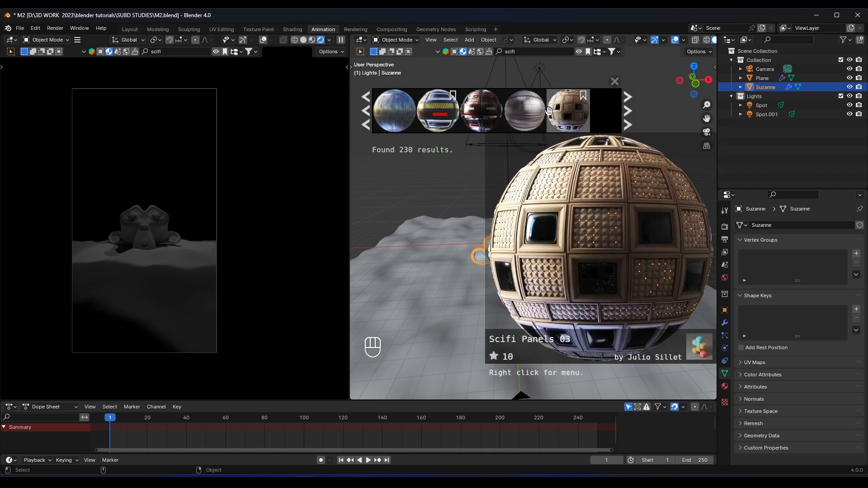
pyautogui.scroll(-4, 507, 109)
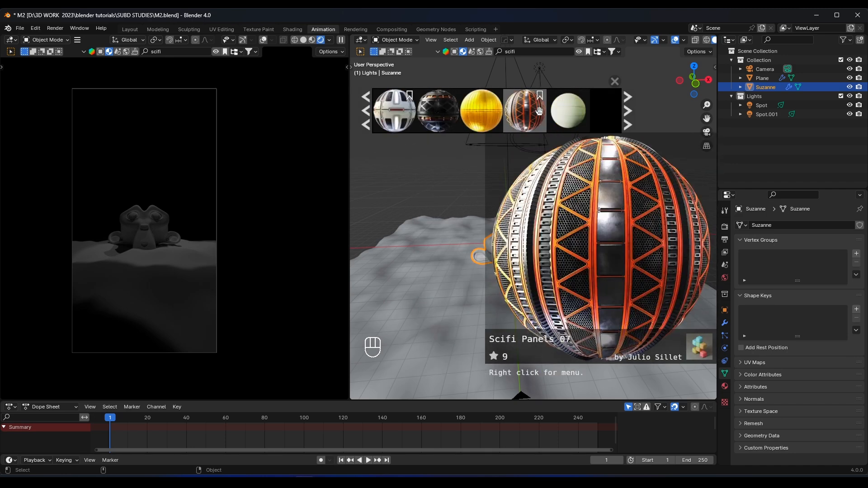
pyautogui.scroll(-5, 536, 108)
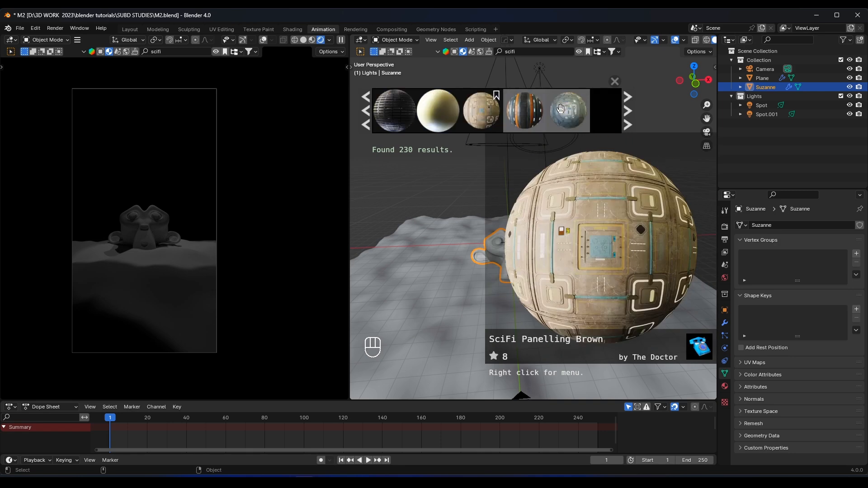
pyautogui.scroll(-5, 563, 105)
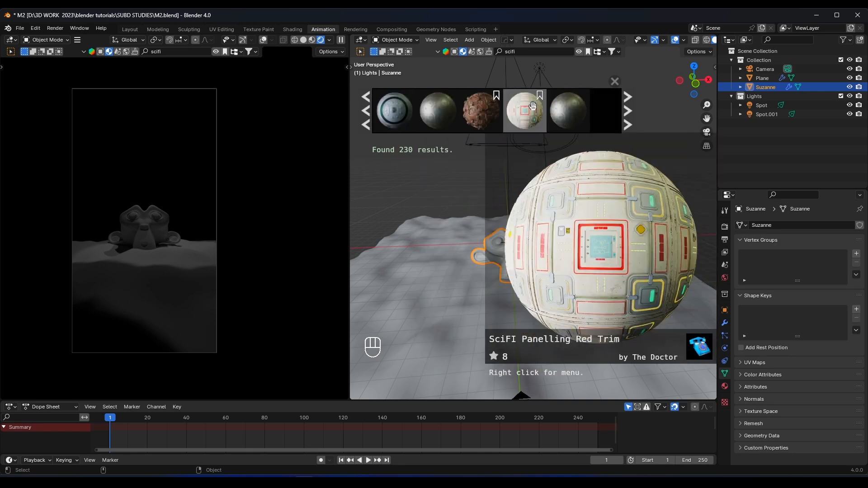
pyautogui.scroll(-5, 519, 104)
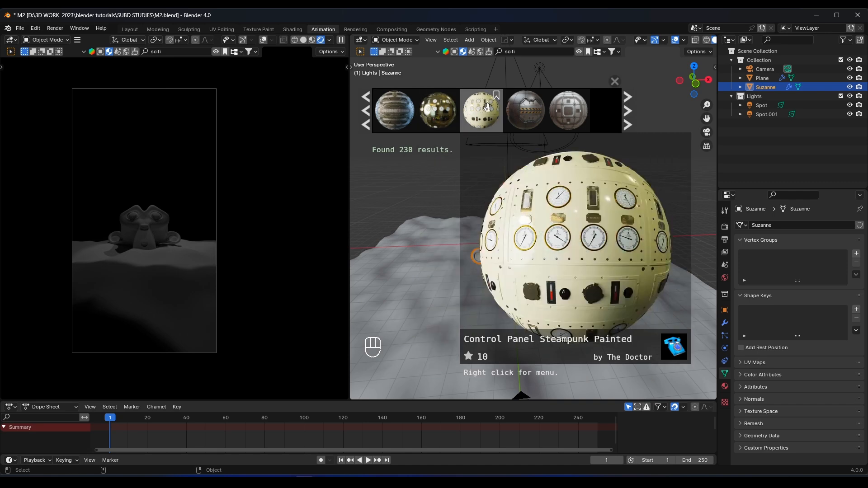
pyautogui.scroll(-4, 519, 108)
pyautogui.scroll(-4, 519, 109)
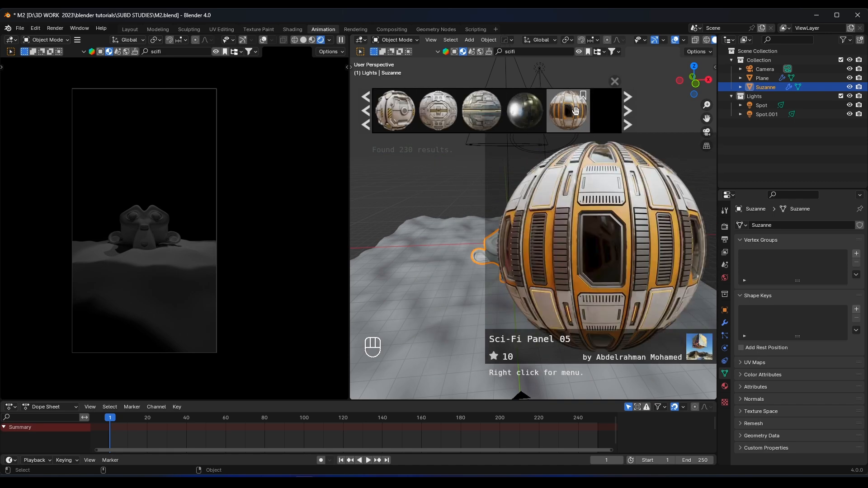
pyautogui.scroll(-4, 516, 108)
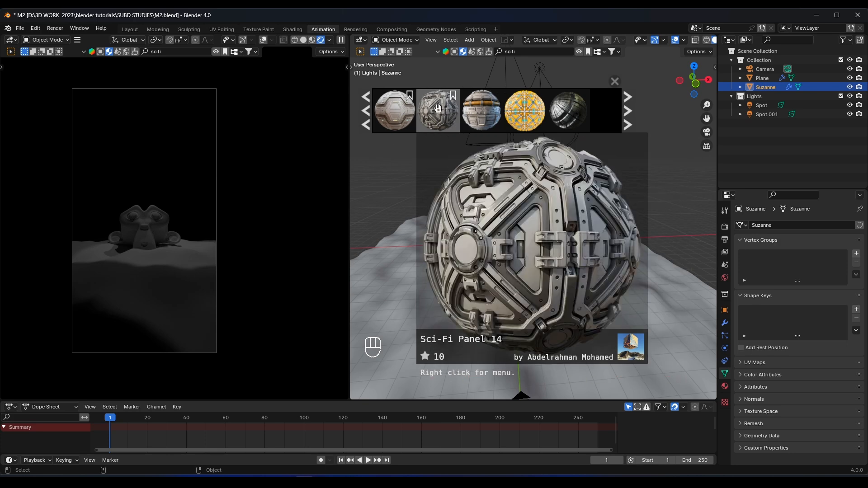
pyautogui.moveTo(438, 108); pyautogui.dragTo(134, 229)
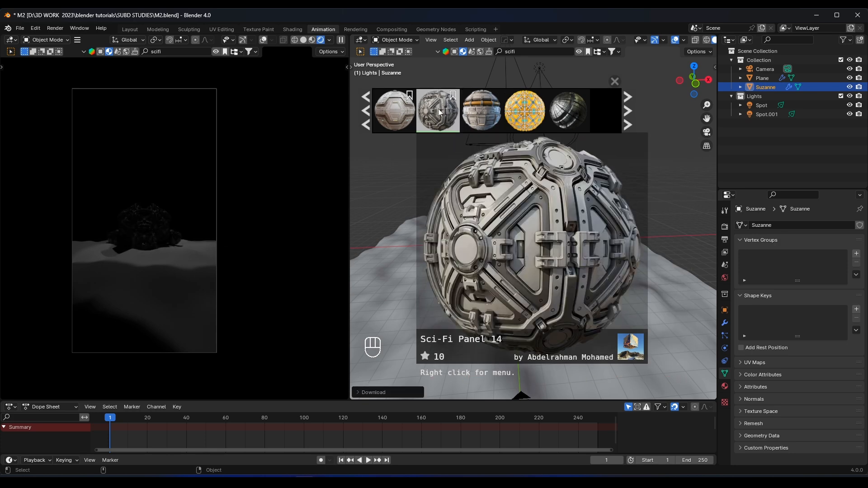
pyautogui.scroll(5, 134, 225)
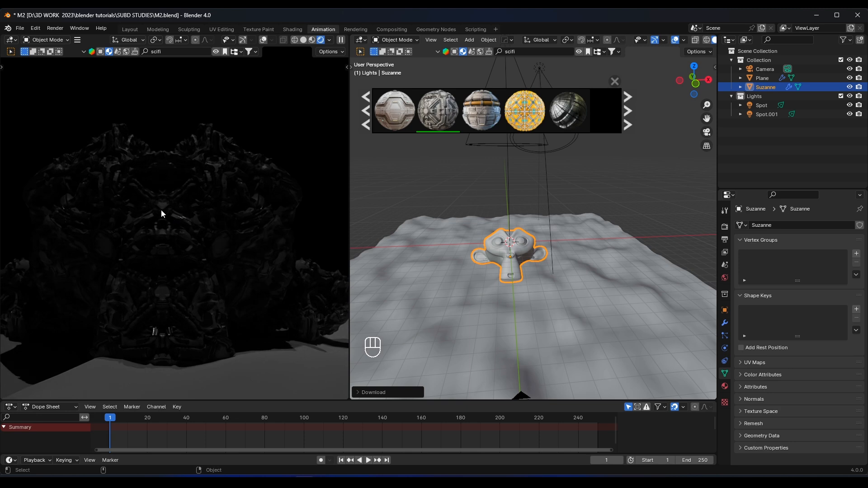
pyautogui.scroll(2, 501, 259)
pyautogui.click(614, 81)
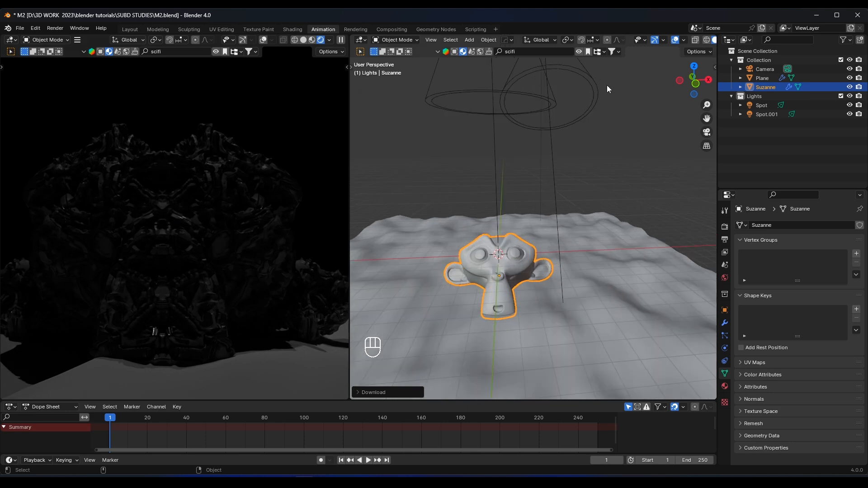
# - Try a viewport level of 0 on Suzanne's Subdivision modifier and settle on 4
pyautogui.click(724, 323)
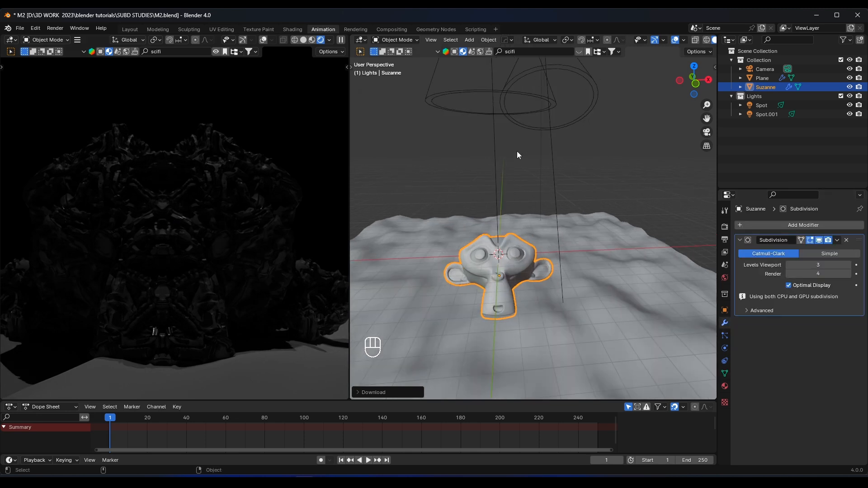
pyautogui.moveTo(819, 265); pyautogui.dragTo(796, 265)
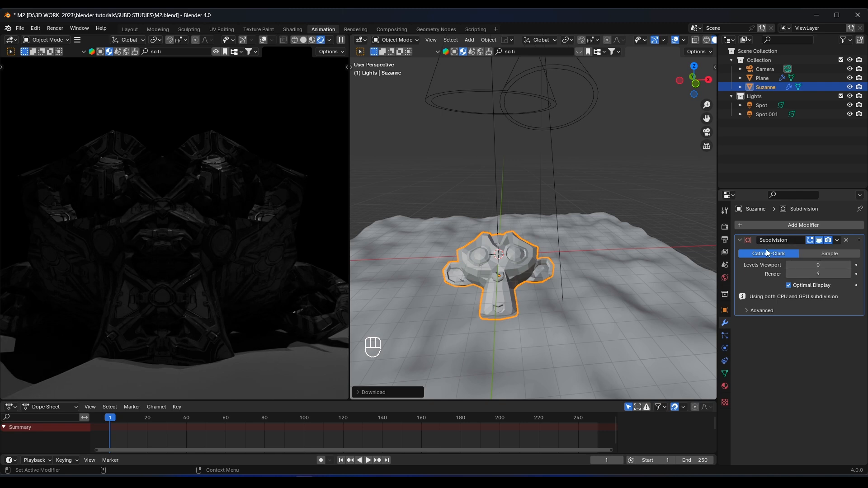
pyautogui.scroll(3, 132, 199)
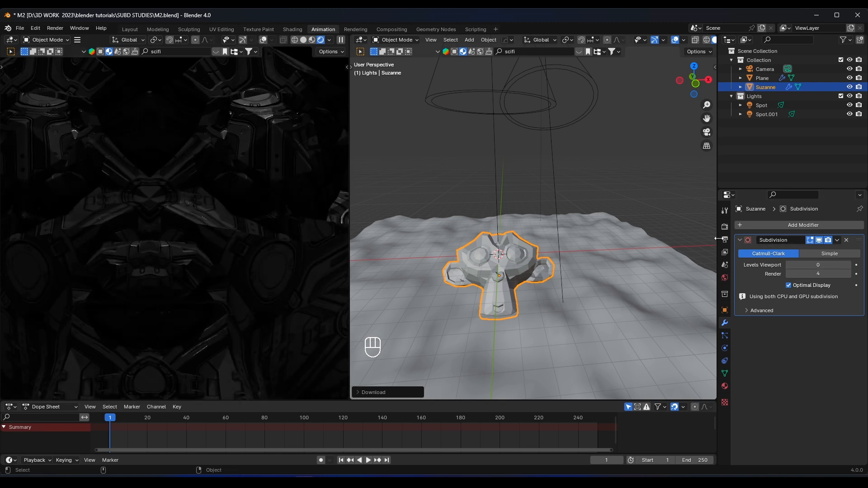
pyautogui.click(812, 265)
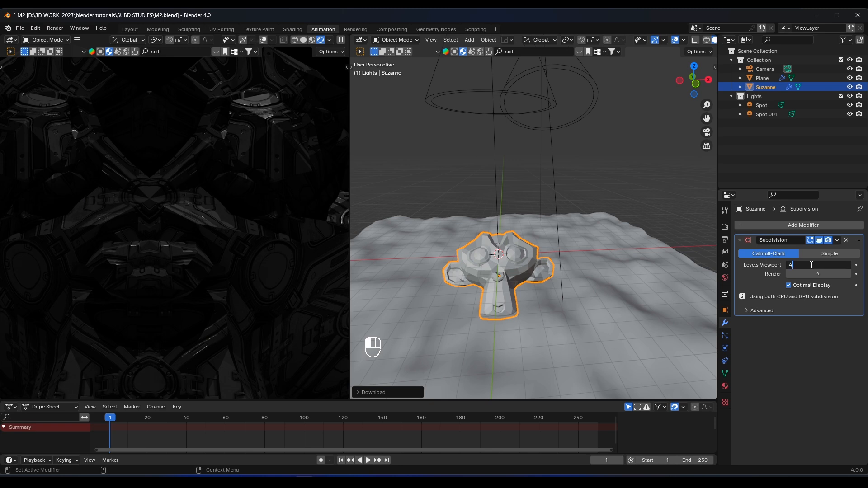
pyautogui.press('Return')
pyautogui.scroll(-5, 192, 186)
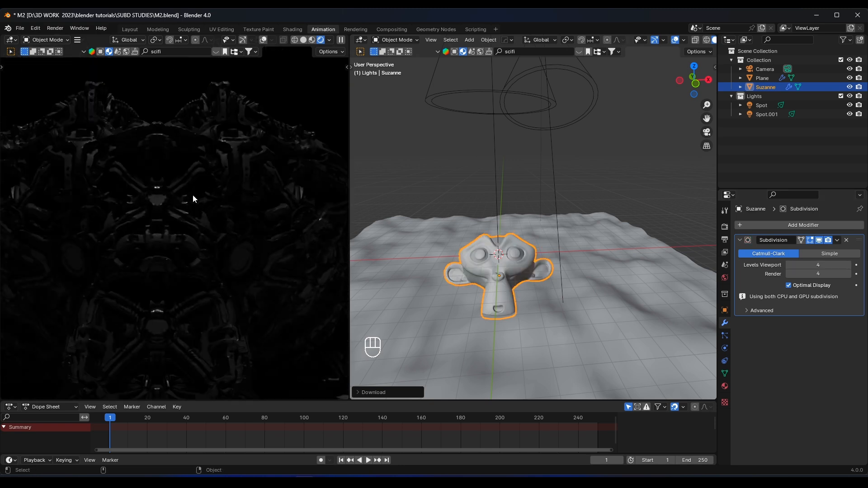
pyautogui.scroll(-2, 161, 194)
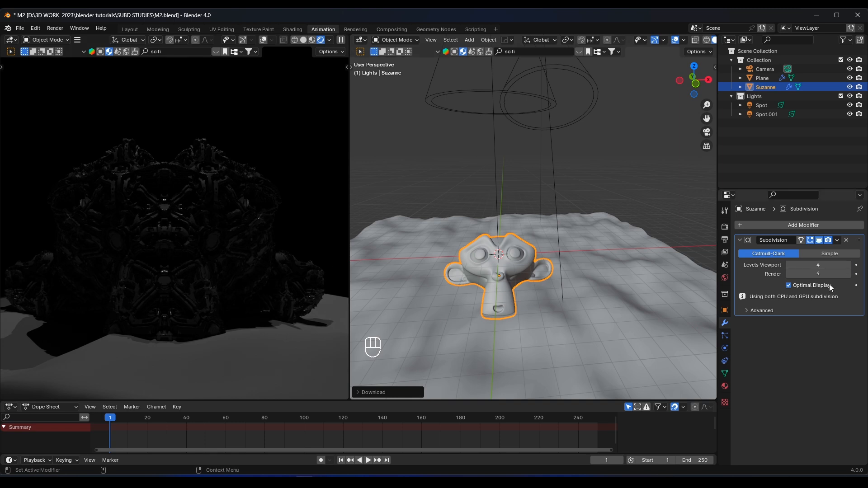
pyautogui.scroll(-1, 123, 201)
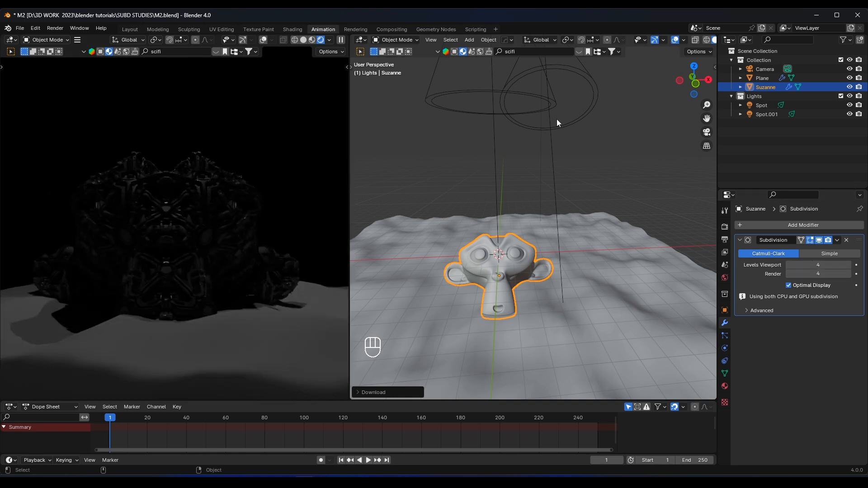
# - Set the power of the spot light directly above Suzanne to 5000 W and restore the camera view in the rendered viewport
pyautogui.scroll(-5, 557, 118)
pyautogui.click(515, 108)
pyautogui.click(725, 348)
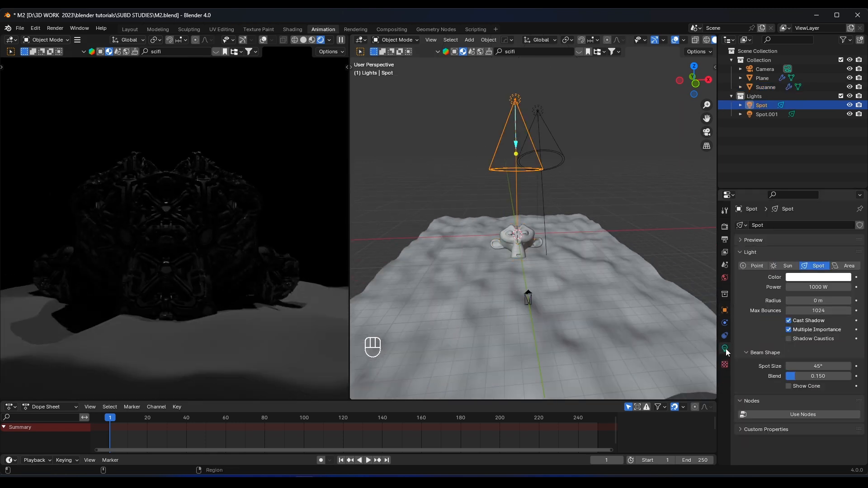
pyautogui.click(817, 286)
pyautogui.write('500')
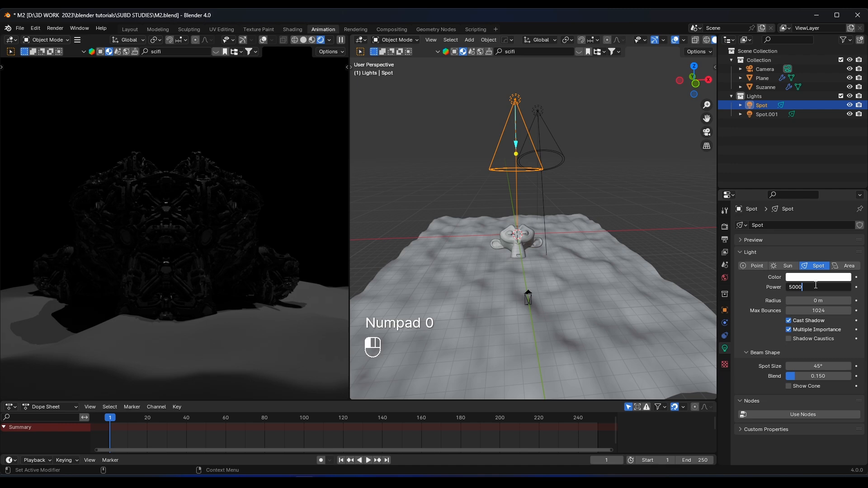
pyautogui.press('Return')
pyautogui.scroll(6, 163, 213)
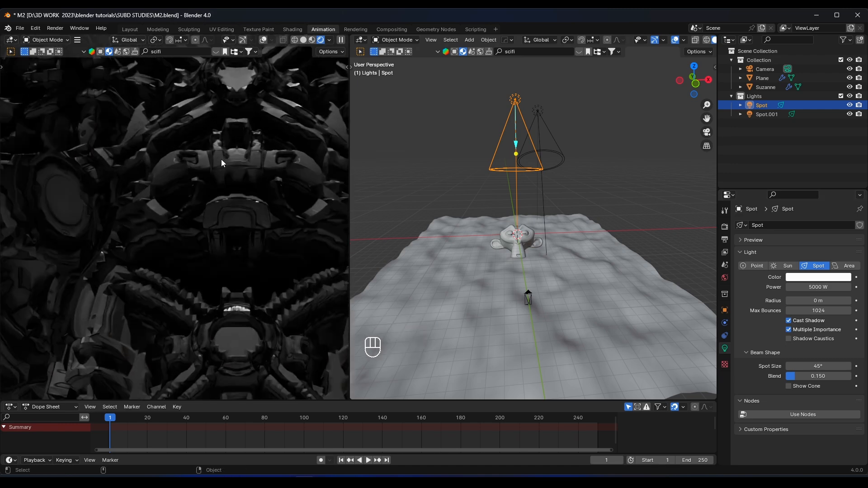
pyautogui.keyDown('shift'); pyautogui.moveTo(221, 160); pyautogui.dragTo(249, 164, button='middle'); pyautogui.keyUp('shift')
pyautogui.scroll(-8, 215, 219)
pyautogui.scroll(5, 193, 220)
pyautogui.scroll(-6, 217, 185)
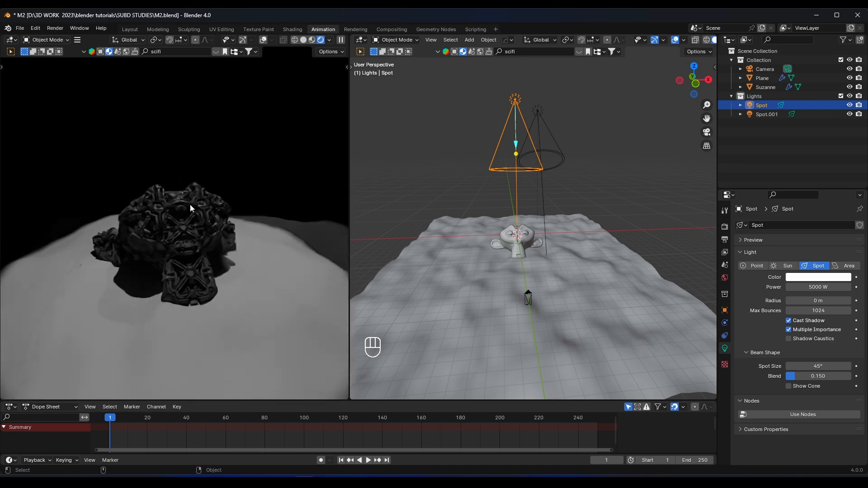
pyautogui.press('KP_0')
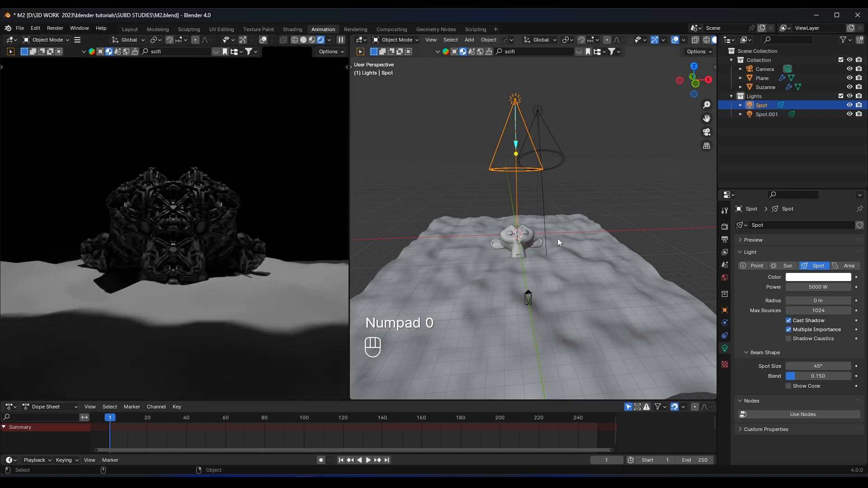
# - Enter Edit Mode on Suzanne with vertex selection and select the centre vertex of both eyes
pyautogui.scroll(6, 557, 239)
pyautogui.scroll(4, 534, 233)
pyautogui.keyDown('shift'); pyautogui.moveTo(502, 276); pyautogui.dragTo(522, 241, button='middle'); pyautogui.keyUp('shift')
pyautogui.click(540, 234)
pyautogui.press('Tab')
pyautogui.press('1')
pyautogui.click(527, 260)
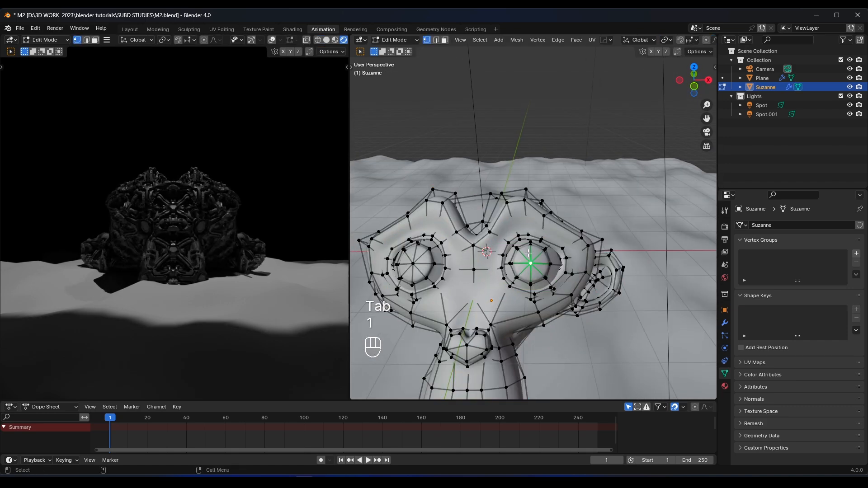
pyautogui.scroll(2, 528, 253)
pyautogui.keyDown('shift'); pyautogui.moveTo(434, 276); pyautogui.dragTo(459, 218, button='middle'); pyautogui.keyUp('shift')
pyautogui.keyDown('shift'); pyautogui.click(435, 217); pyautogui.keyUp('shift')
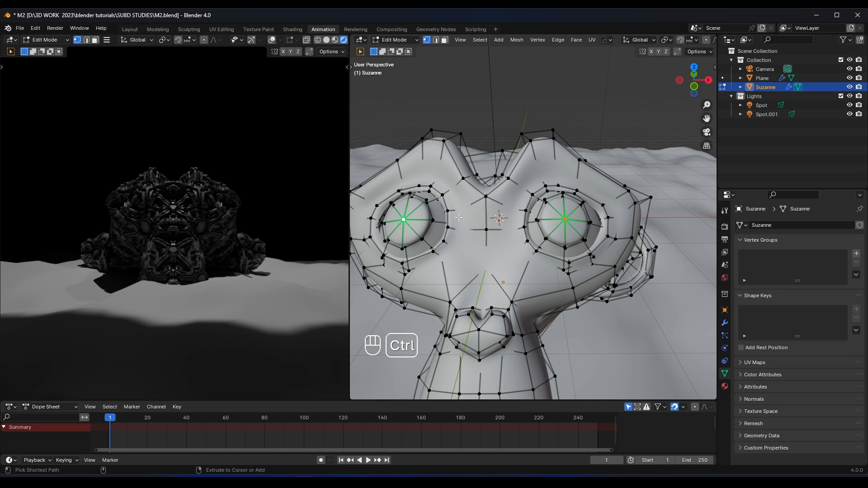
# - Grow the selection to the full eyeballs and assign them a new material in an added material slot on Suzanne
pyautogui.press('ctrl+KP_Add')
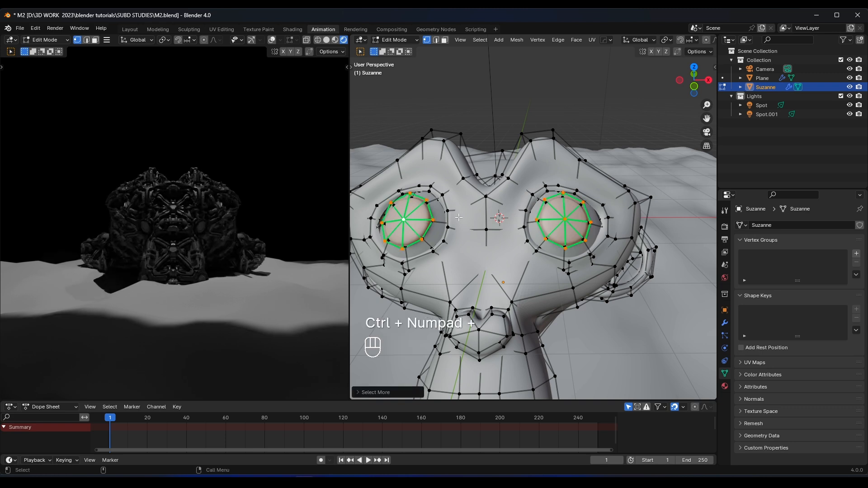
pyautogui.click(725, 386)
pyautogui.click(860, 224)
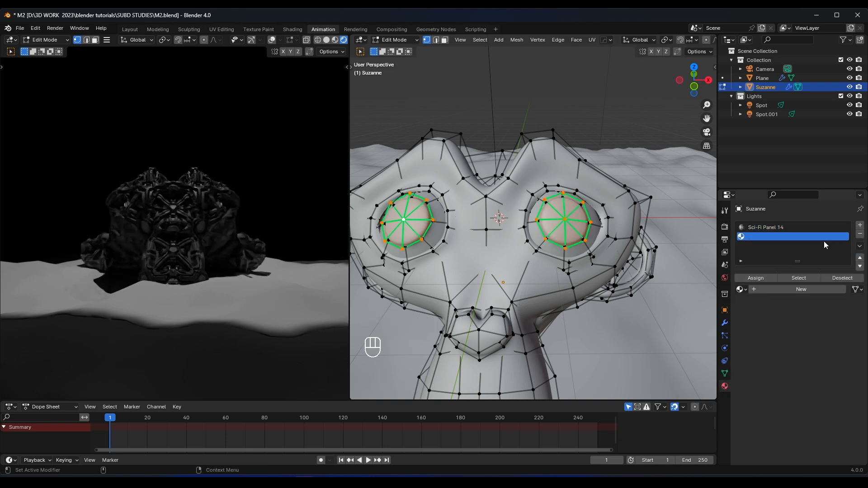
pyautogui.click(799, 290)
pyautogui.scroll(-2, 780, 320)
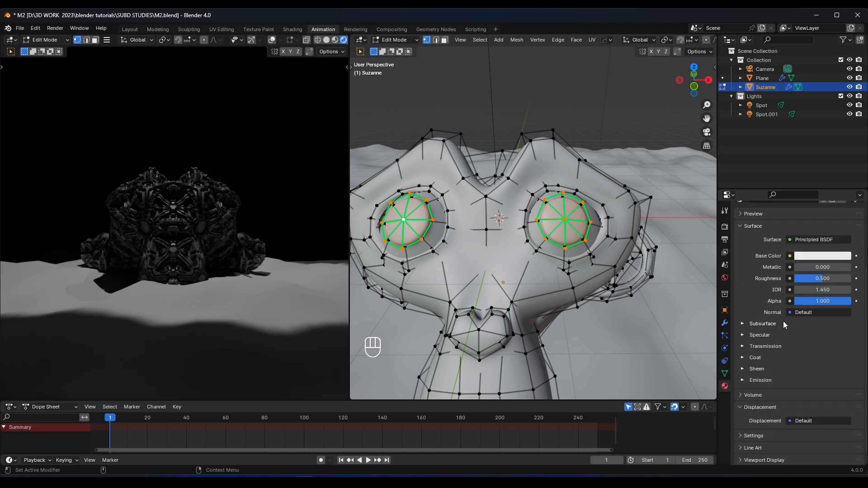
pyautogui.click(756, 244)
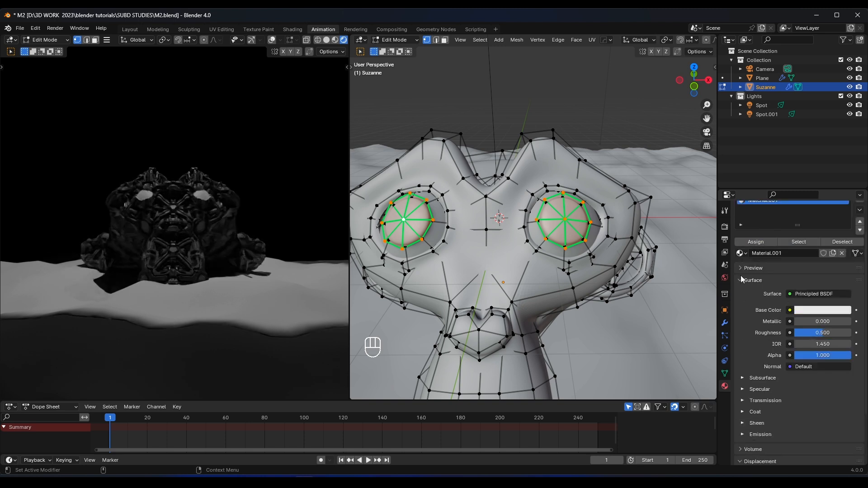
# - Give the eye material a saturated yellow emission with strength 3 and return to Object Mode with Suzanne deselected
pyautogui.scroll(-4, 763, 327)
pyautogui.click(745, 368)
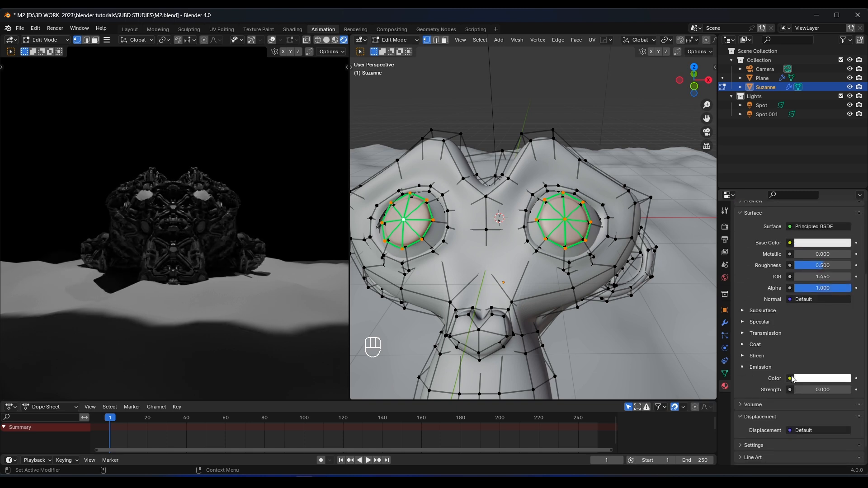
pyautogui.click(812, 380)
pyautogui.moveTo(791, 300); pyautogui.dragTo(764, 297)
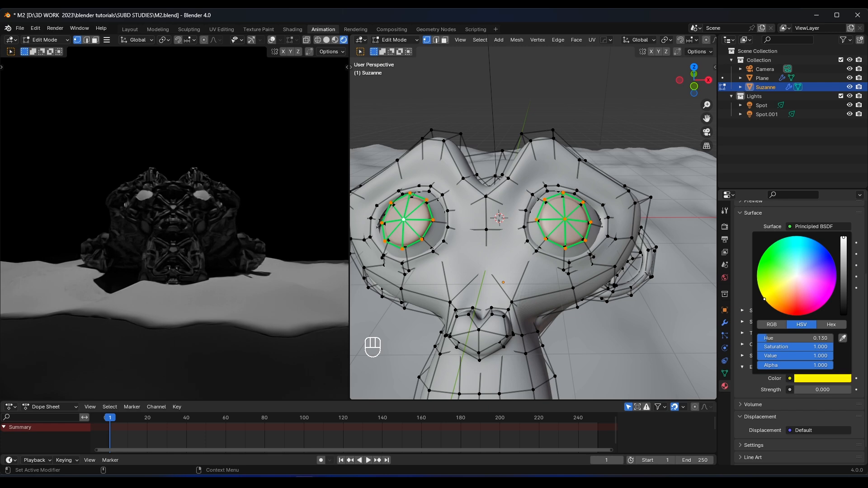
pyautogui.click(816, 390)
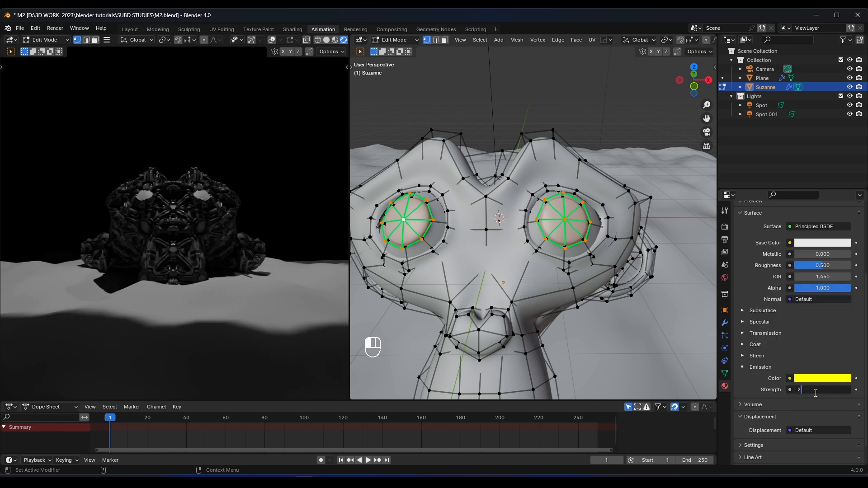
pyautogui.write('2')
pyautogui.press('Return')
pyautogui.write('3')
pyautogui.press('Return')
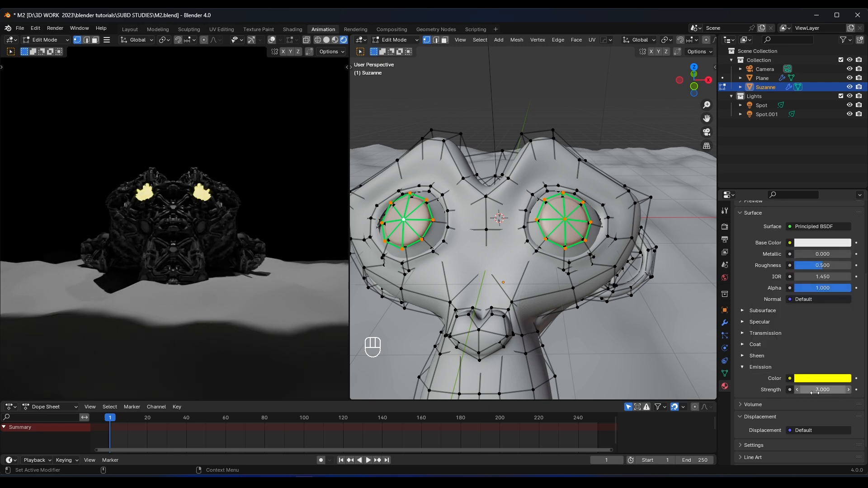
pyautogui.scroll(-8, 600, 132)
pyautogui.press('Tab')
pyautogui.click(538, 141)
# - Select the ground plane, search the material library for Mud and apply the Mud puddles material to it
pyautogui.scroll(-3, 202, 180)
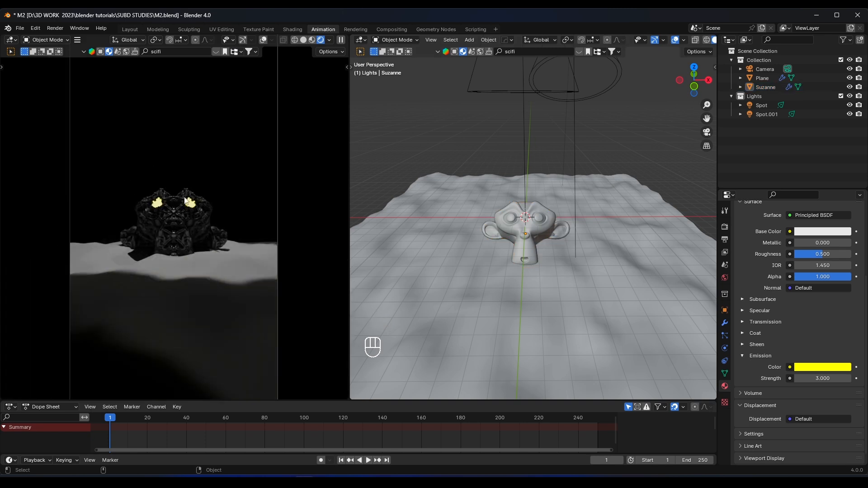
pyautogui.scroll(-3, 630, 173)
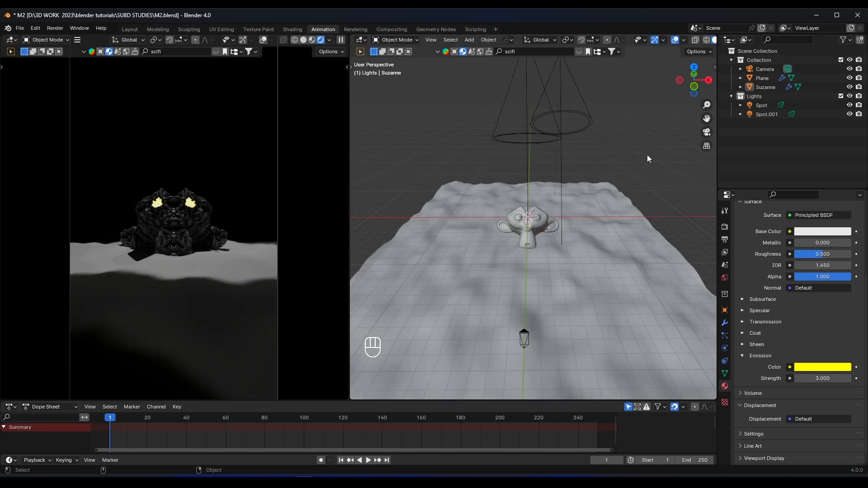
pyautogui.moveTo(647, 155); pyautogui.dragTo(541, 226, button='middle')
pyautogui.click(536, 229)
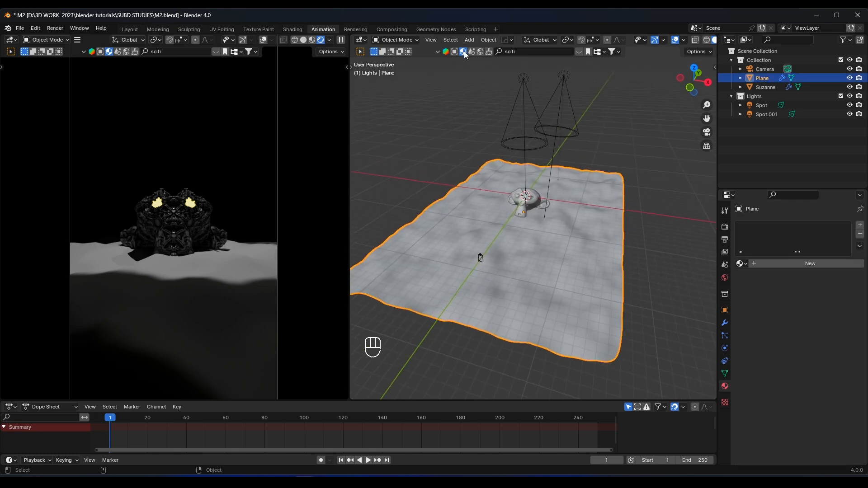
pyautogui.click(577, 52)
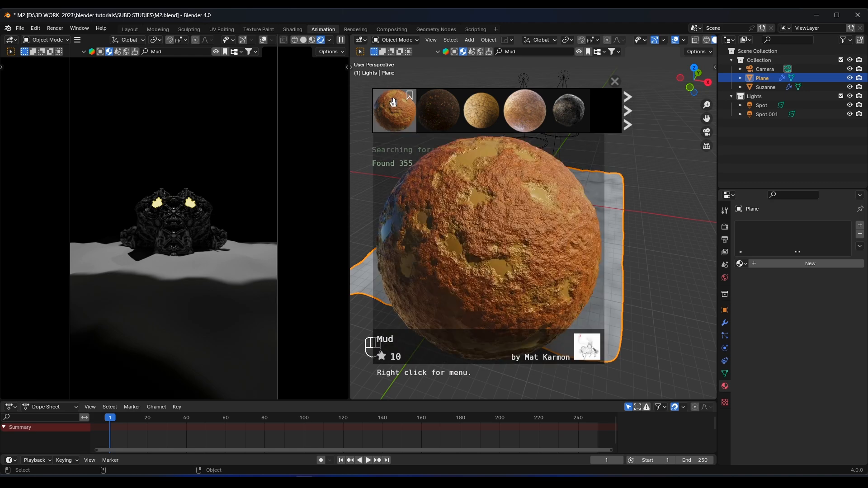
pyautogui.moveTo(444, 105)
pyautogui.moveTo(518, 109)
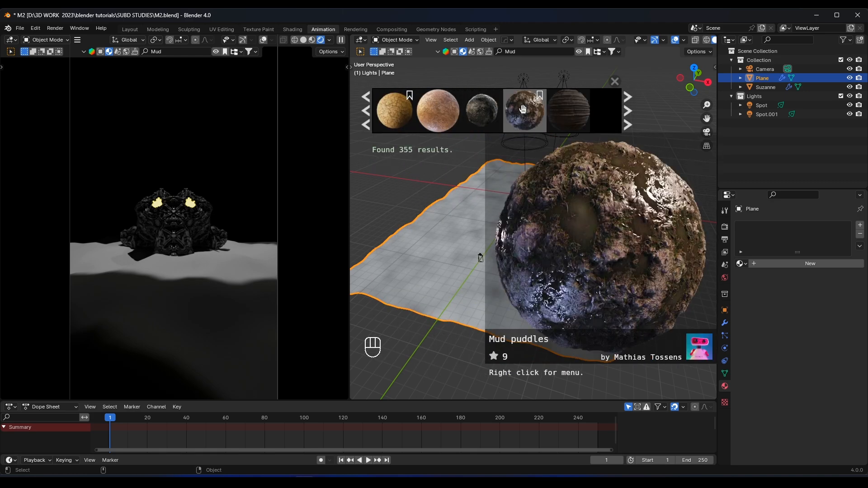
pyautogui.click(526, 112)
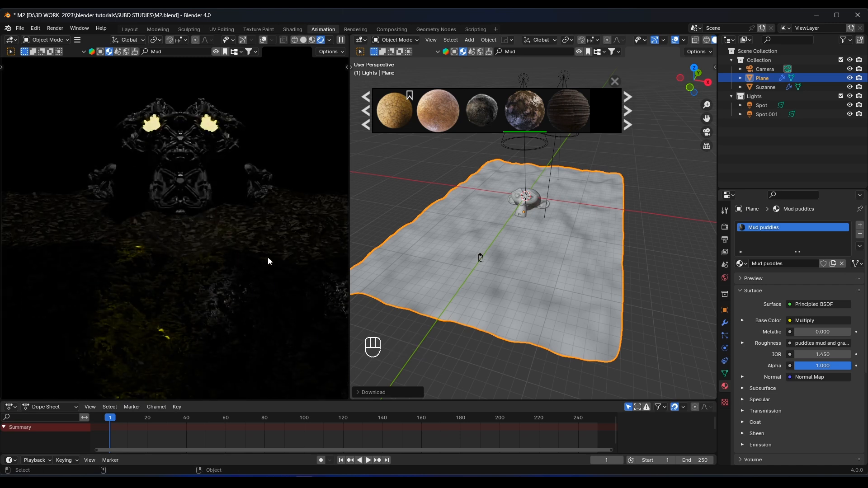
# - Enlarge the Dope Sheet area, switch it to the UV Editor and close the asset results
pyautogui.moveTo(156, 401); pyautogui.dragTo(156, 328)
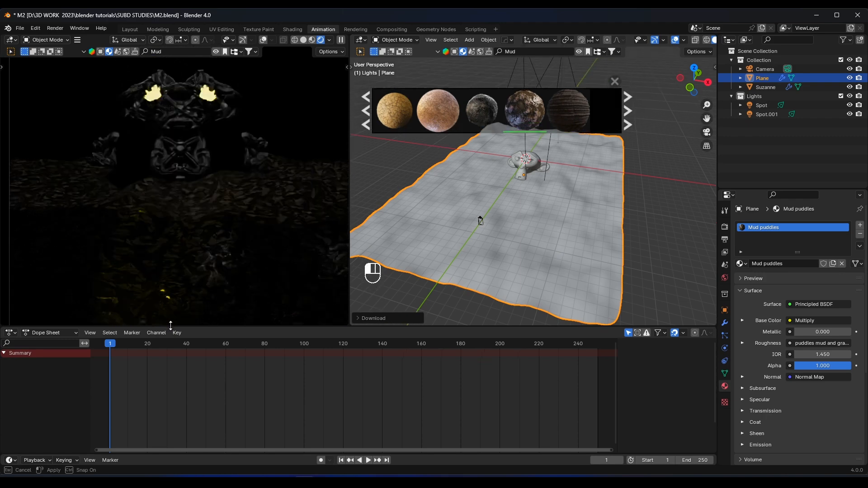
pyautogui.click(11, 332)
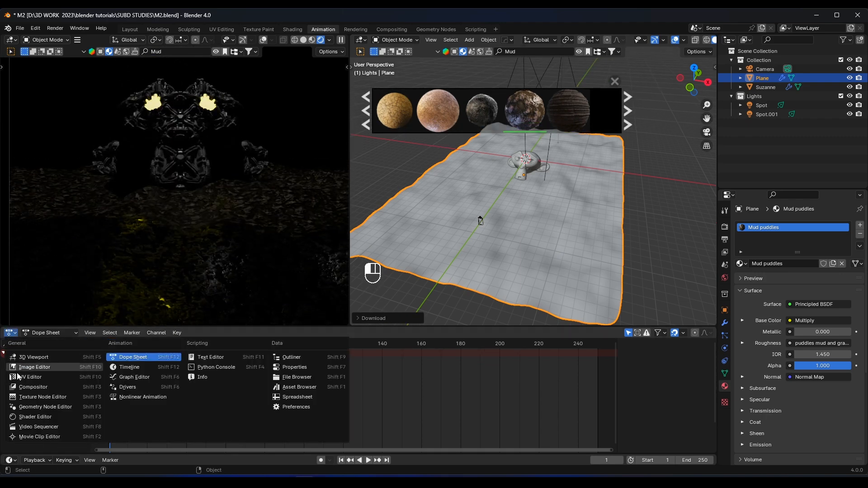
pyautogui.click(42, 376)
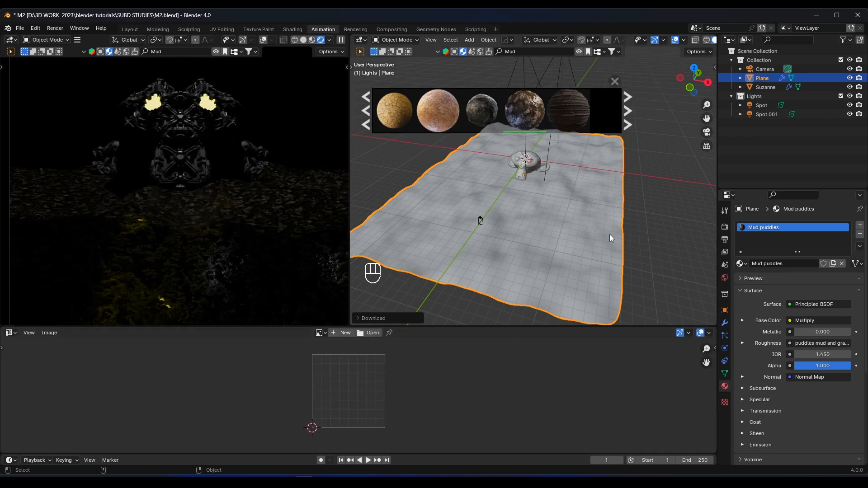
pyautogui.click(615, 80)
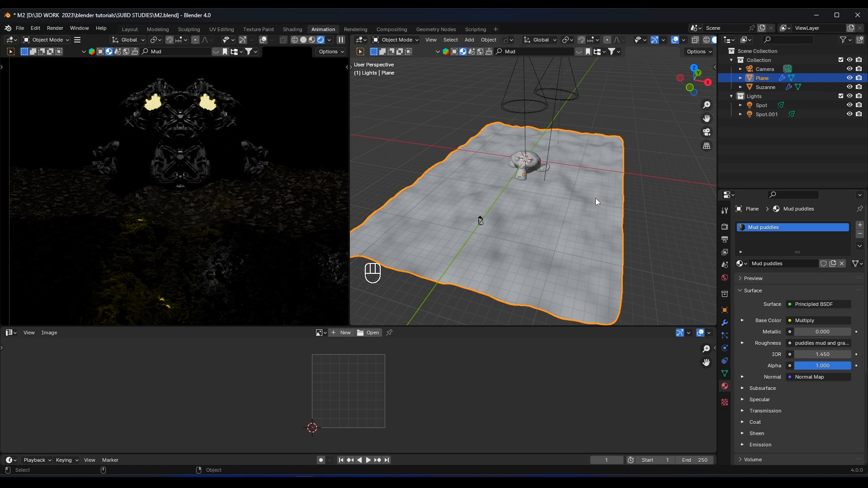
# - Enter Edit Mode on the ground plane and select its whole mesh and all of its UVs
pyautogui.press('Tab')
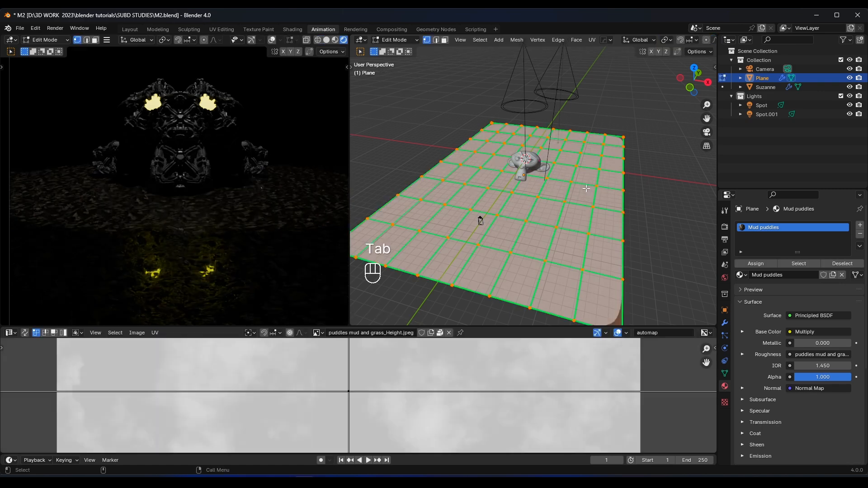
pyautogui.press('a')
pyautogui.press('a')
pyautogui.press('a')
pyautogui.press('a')
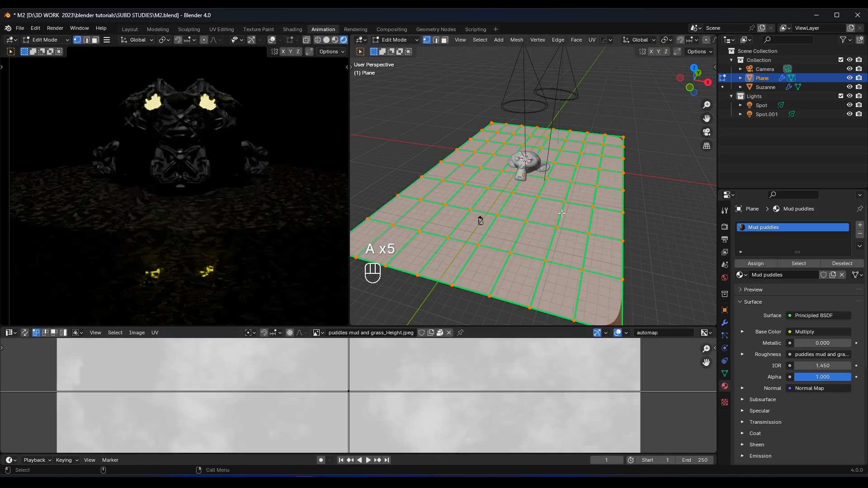
pyautogui.scroll(-5, 454, 404)
pyautogui.scroll(-2, 452, 389)
pyautogui.press('a')
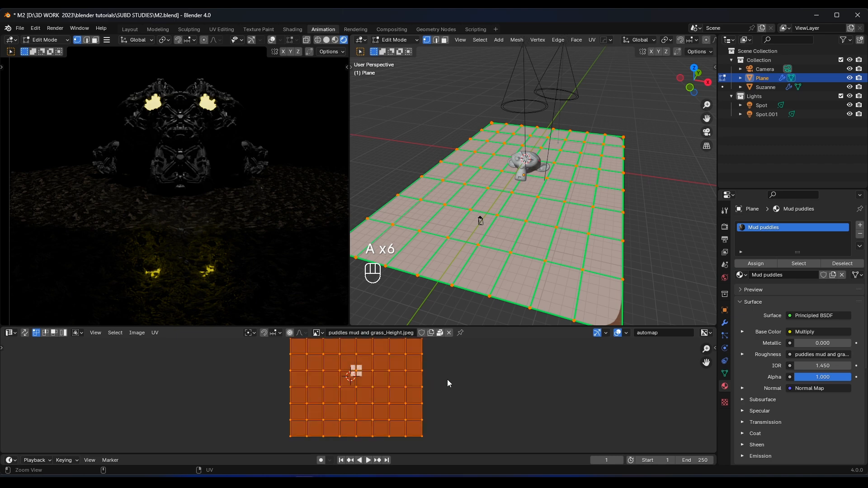
# - Scale the ground plane's UVs down in two passes to enlarge the mud texture
pyautogui.scroll(3, 447, 379)
pyautogui.press('s')
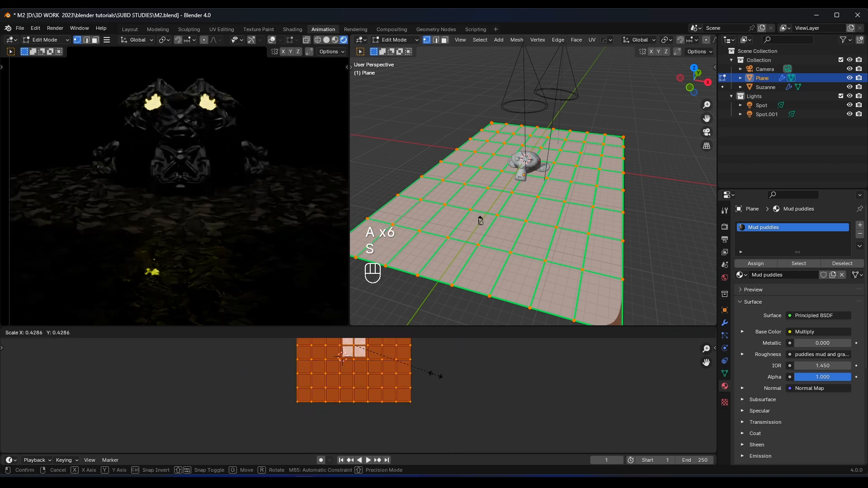
pyautogui.click(409, 370)
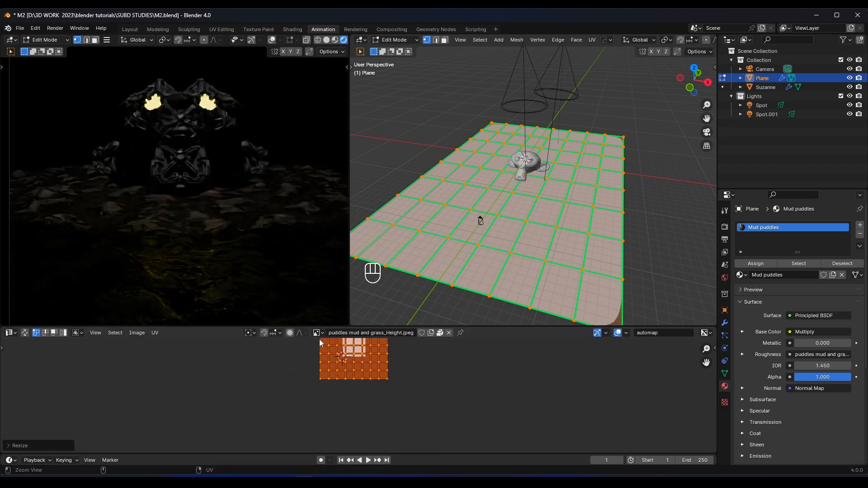
pyautogui.press('s')
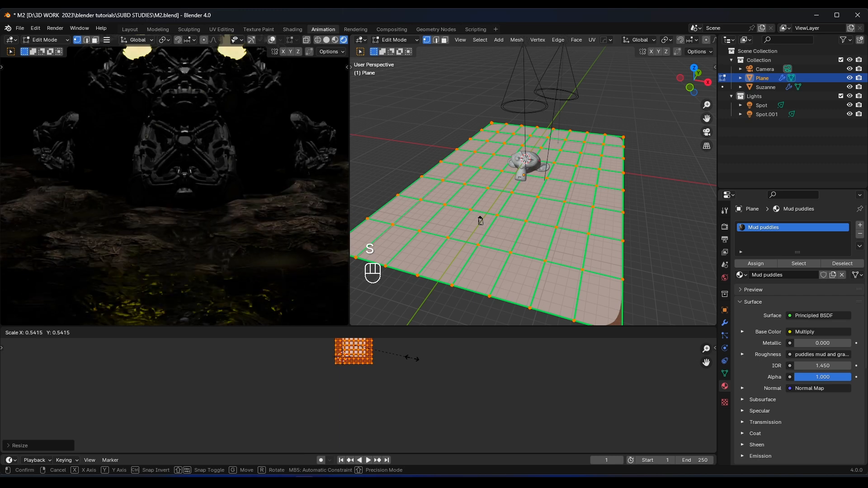
pyautogui.click(405, 359)
# - Rescale the ground's UVs once more after checking the render, return to Object Mode and shrink the UV Editor area
pyautogui.scroll(-6, 257, 218)
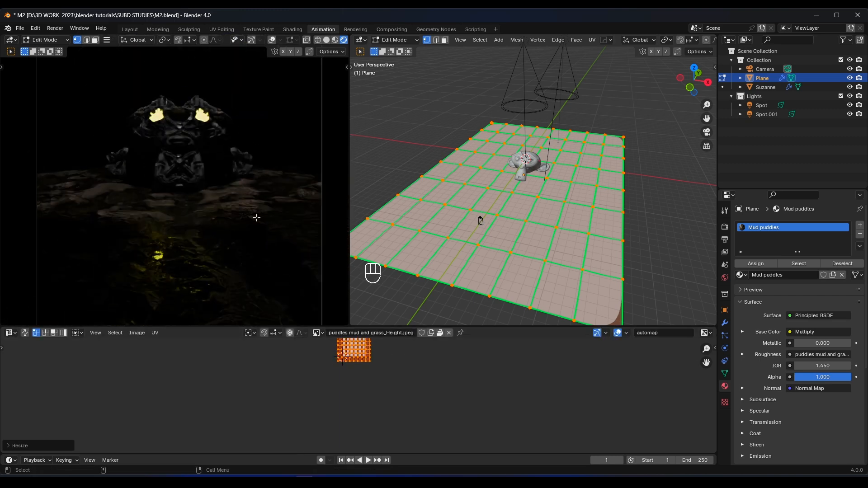
pyautogui.scroll(6, 257, 218)
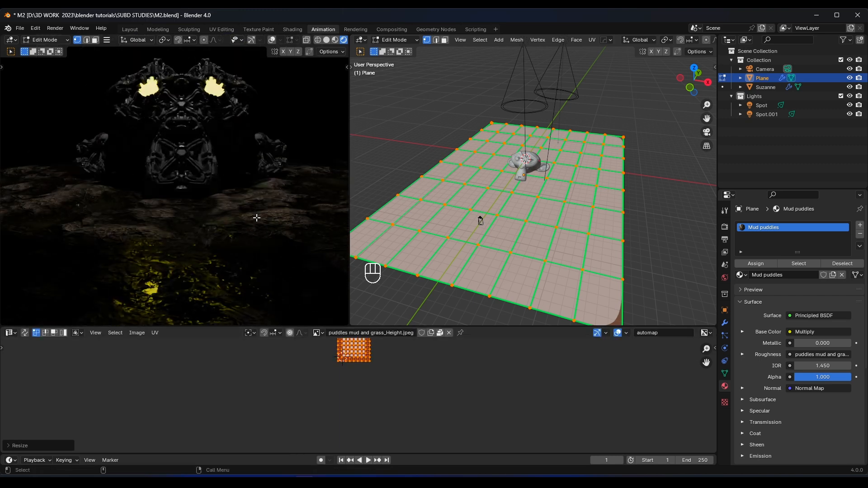
pyautogui.scroll(2, 257, 218)
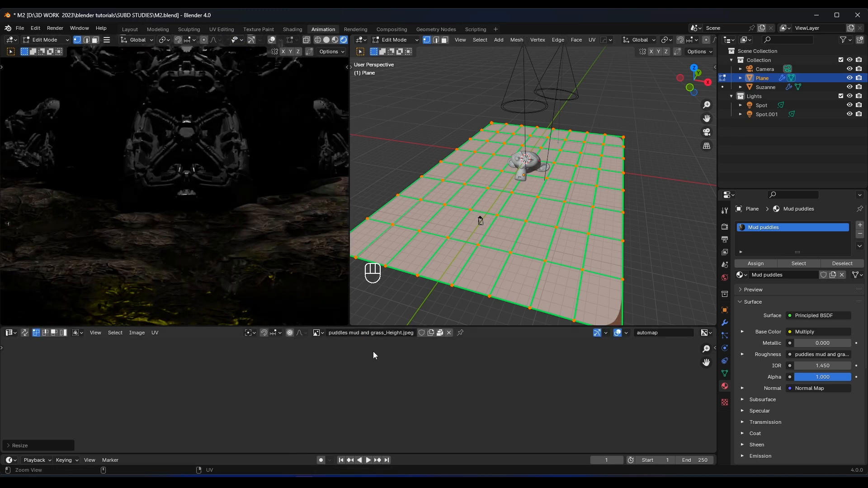
pyautogui.press('s')
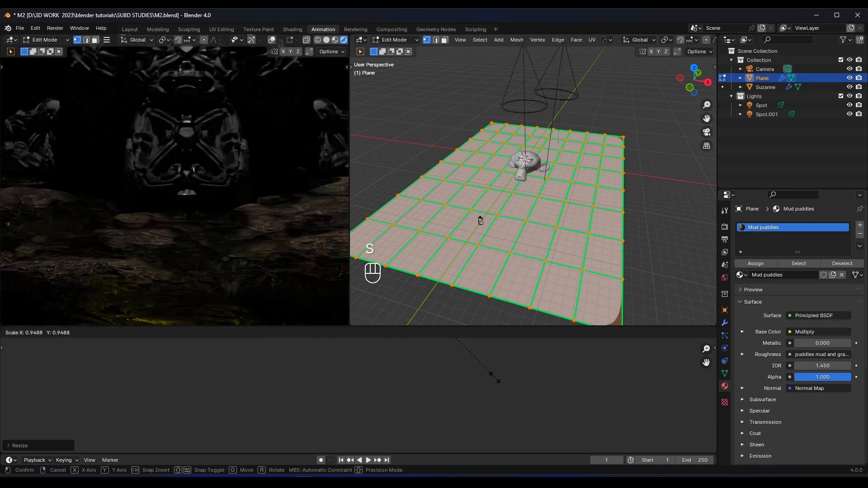
pyautogui.click(481, 373)
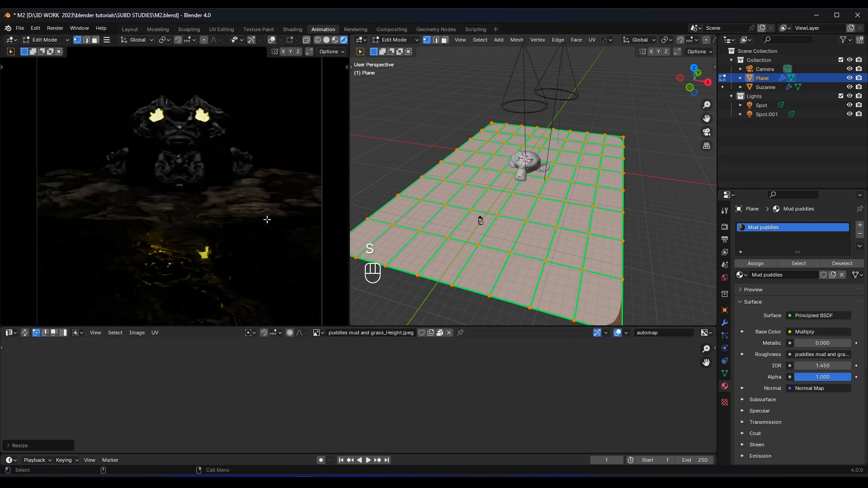
pyautogui.press('Tab')
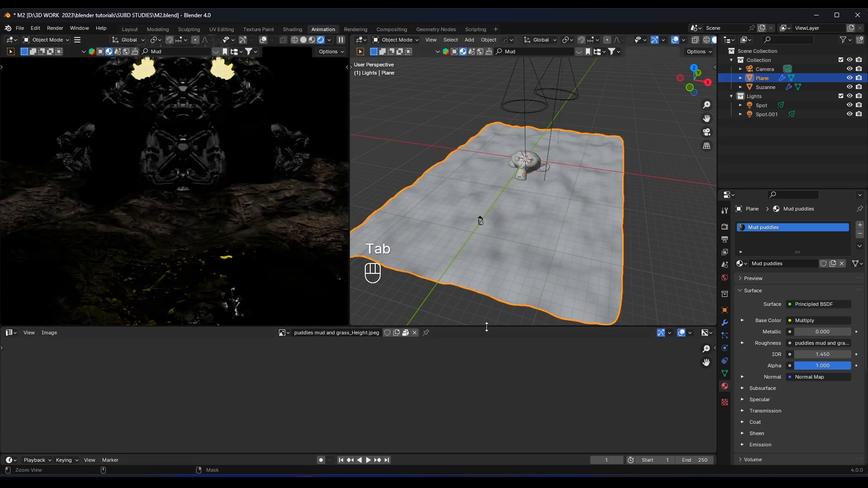
pyautogui.moveTo(487, 326); pyautogui.dragTo(487, 433)
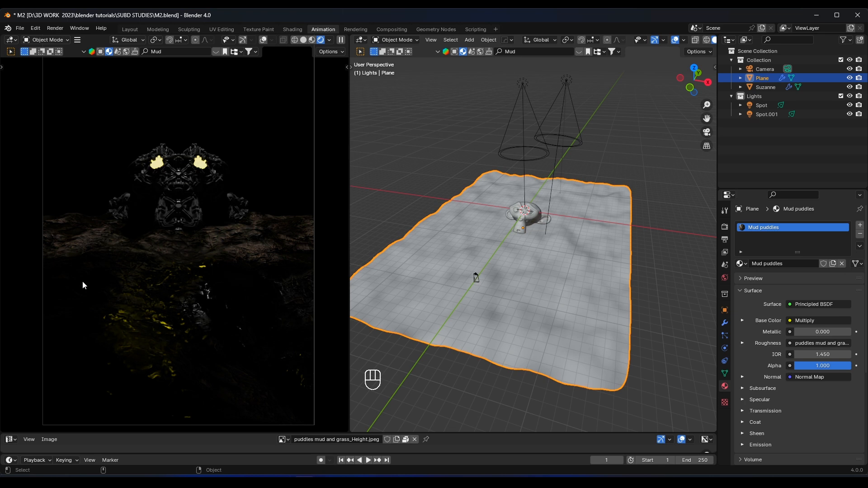
pyautogui.scroll(3, 563, 323)
# - Try viewport and render levels of 4 on the ground's Subdivision modifier and return both to 3
pyautogui.click(725, 323)
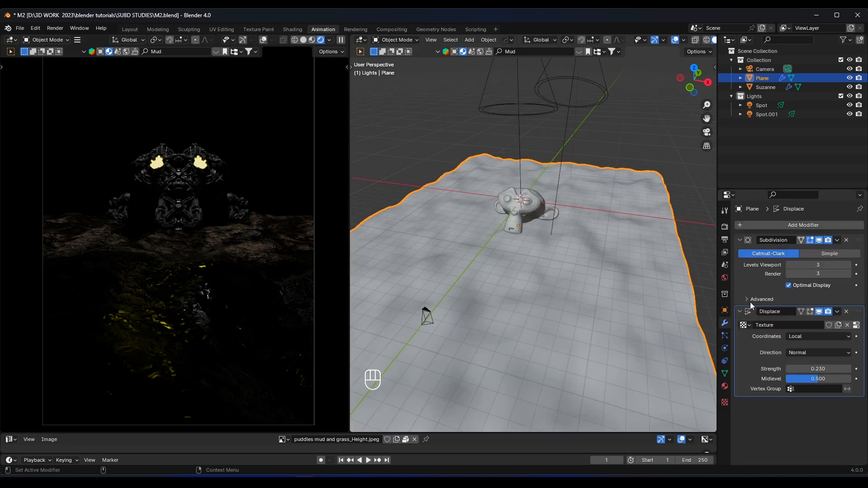
pyautogui.click(849, 265)
pyautogui.click(849, 274)
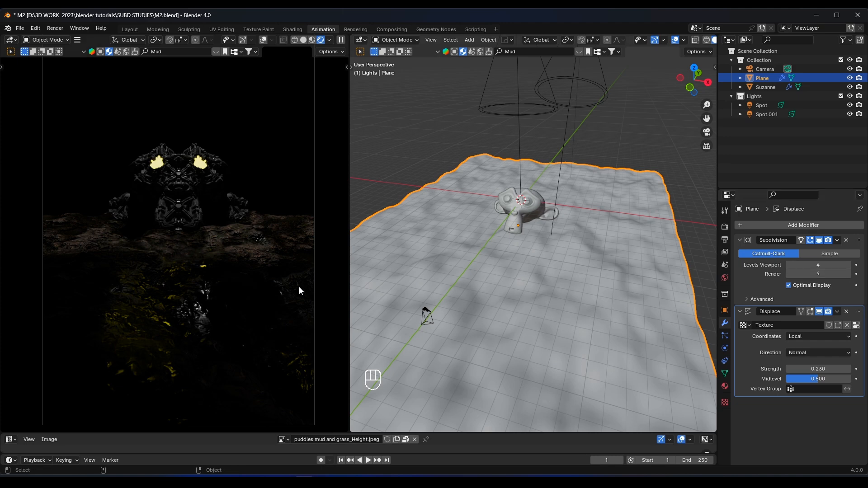
pyautogui.scroll(4, 279, 283)
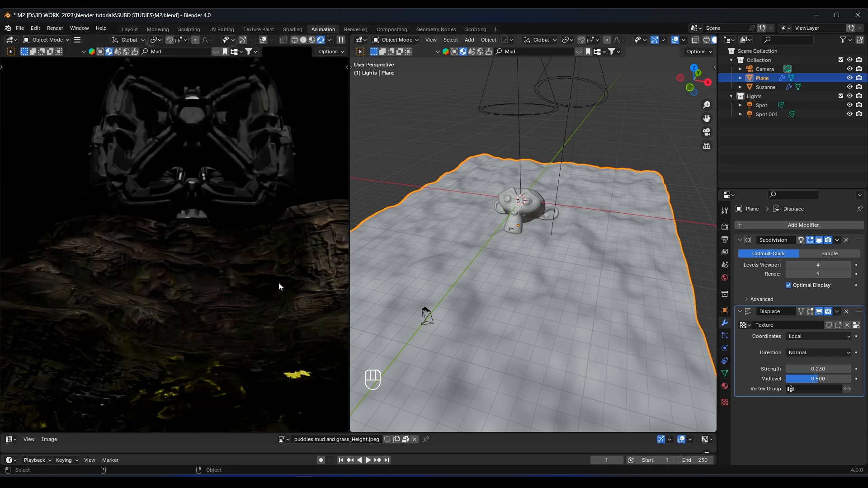
pyautogui.click(788, 265)
pyautogui.click(788, 274)
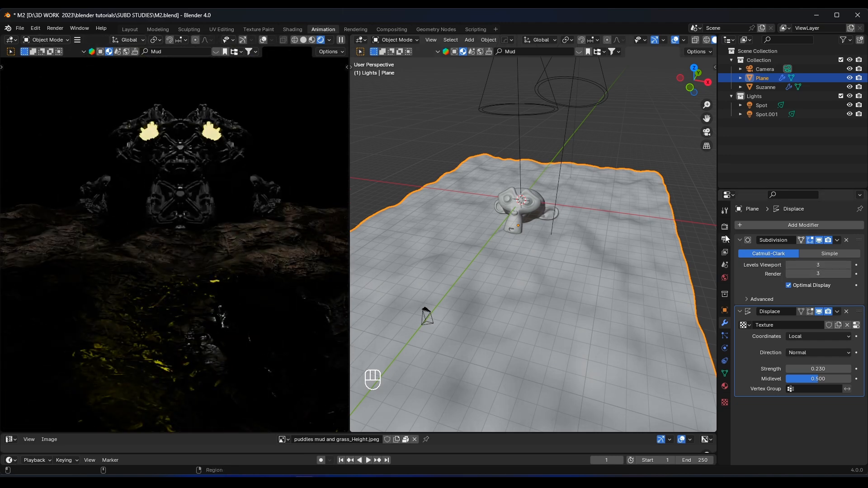
# - Collapse the ground plane's Subdivision and Displace modifier settings
pyautogui.click(740, 240)
pyautogui.click(740, 252)
pyautogui.scroll(-3, 179, 256)
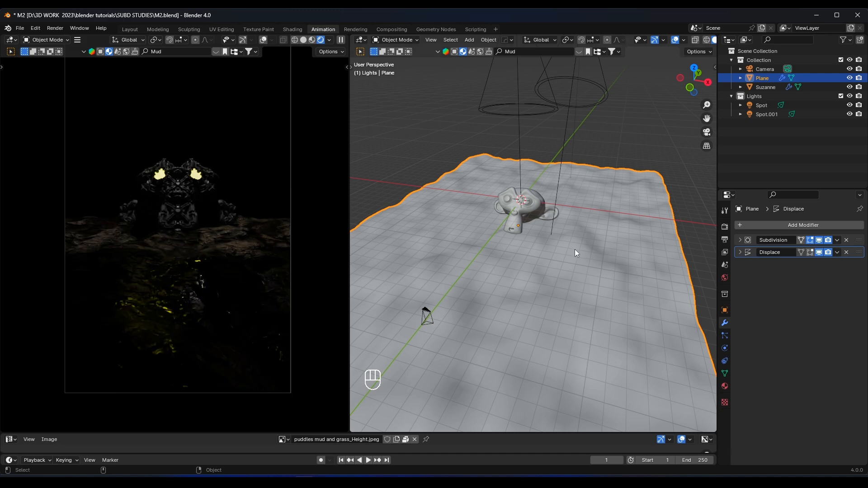
# - Duplicate the Suzanne head in place and raise the copy along Z above the original
pyautogui.scroll(-3, 576, 248)
pyautogui.press('KP_1')
pyautogui.press('KP_Decimal')
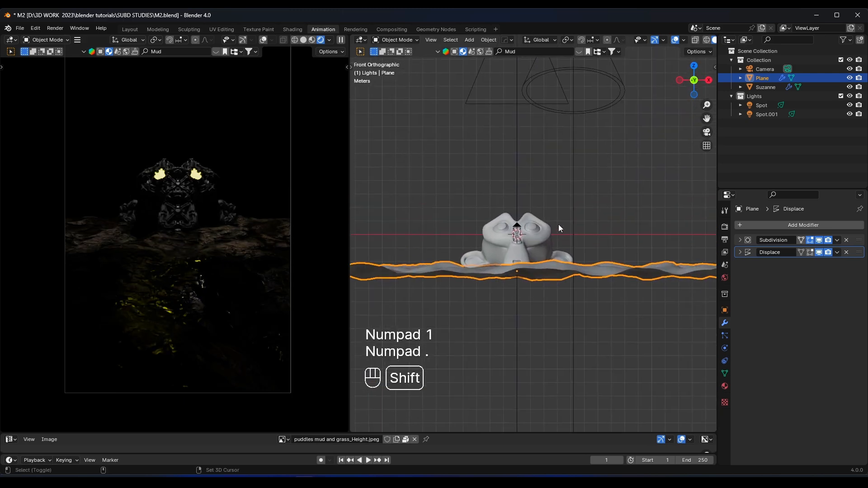
pyautogui.moveTo(558, 225)
pyautogui.mouseDown(button='middle')
pyautogui.moveTo(547, 231)
pyautogui.moveTo(546, 218)
pyautogui.mouseUp(button='middle')
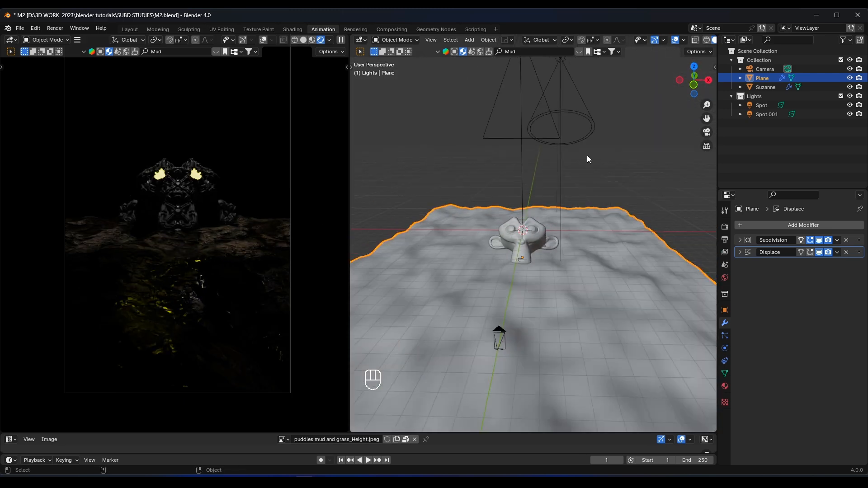
pyautogui.click(599, 170)
pyautogui.click(545, 236)
pyautogui.moveTo(541, 210); pyautogui.dragTo(527, 235, button='middle')
pyautogui.hotkey('shift', 'd')
pyautogui.rightClick(520, 196)
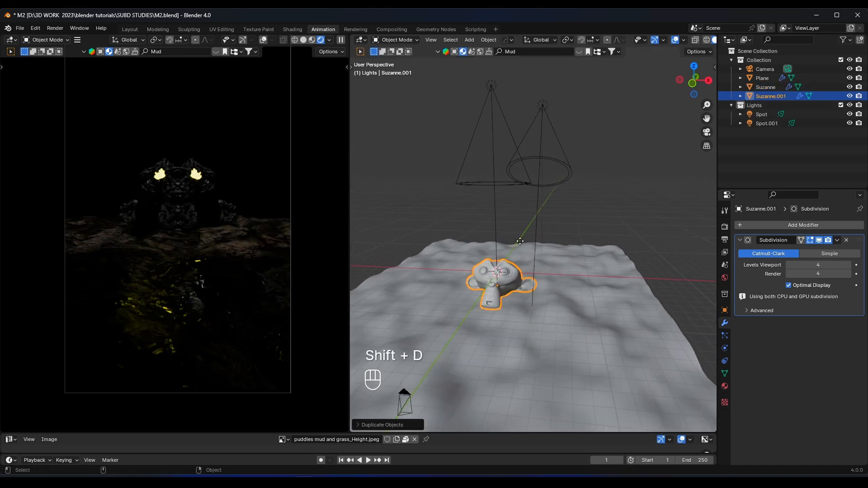
pyautogui.press('g')
pyautogui.press('z')
pyautogui.click(536, 195)
# - Tilt the raised Suzanne copy forward about the global X axis so that it looks downward
pyautogui.keyDown('shift'); pyautogui.moveTo(539, 201); pyautogui.dragTo(506, 243, button='middle'); pyautogui.keyUp('shift')
pyautogui.press('r')
pyautogui.press('x')
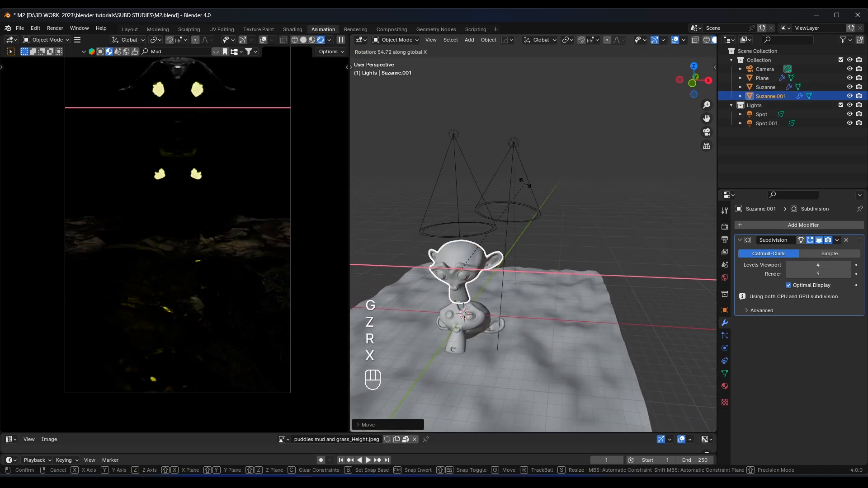
pyautogui.click(508, 177)
# - Move the raised copy along Y and in the positive X direction, and turn it about Z
pyautogui.press('g')
pyautogui.press('y')
pyautogui.press('g')
pyautogui.press('x')
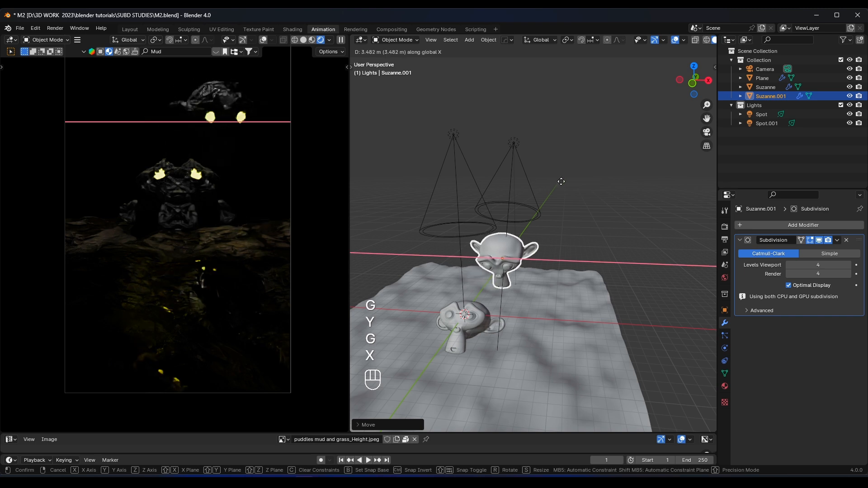
pyautogui.click(581, 187)
pyautogui.press('r')
pyautogui.press('z')
pyautogui.click(591, 215)
# - Raise the first Suzanne copy higher along Z and scale it up
pyautogui.scroll(-2, 240, 205)
pyautogui.keyDown('shift'); pyautogui.moveTo(240, 204); pyautogui.dragTo(226, 249, button='middle'); pyautogui.keyUp('shift')
pyautogui.press('g')
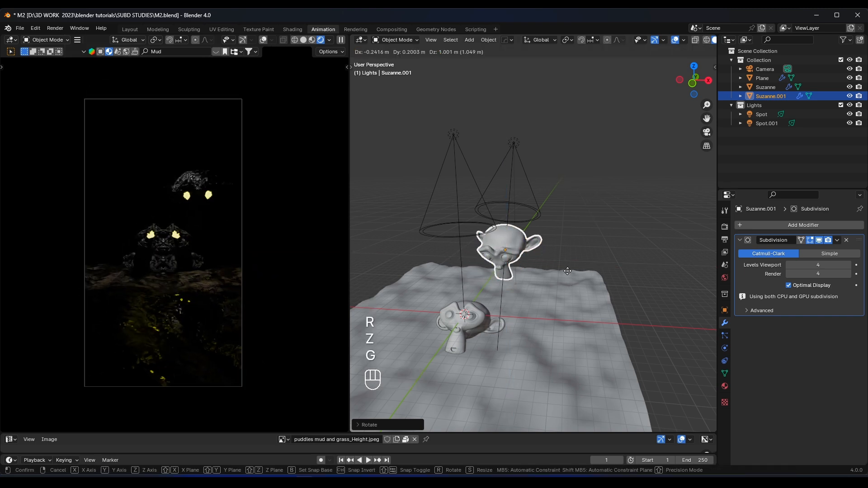
pyautogui.press('z')
pyautogui.click(569, 239)
pyautogui.press('s')
pyautogui.click(589, 236)
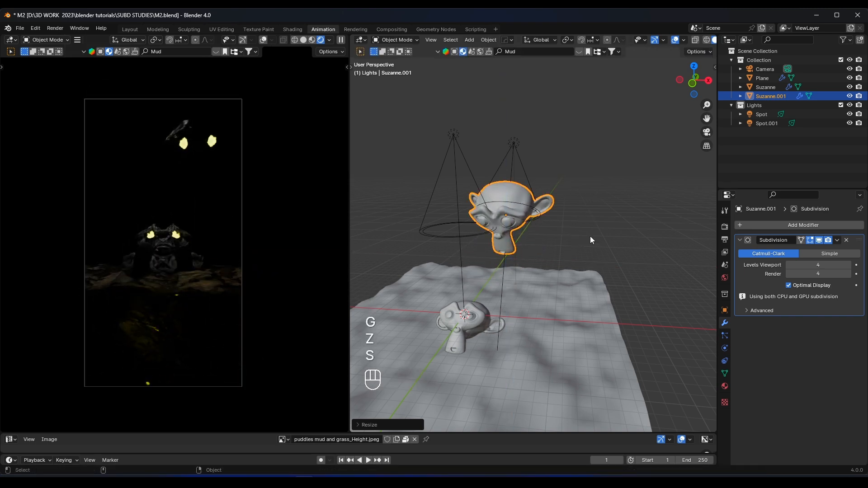
# - Turn the enlarged copy about Z toward the scene's center and lower it slightly
pyautogui.press('r')
pyautogui.press('z')
pyautogui.click(538, 256)
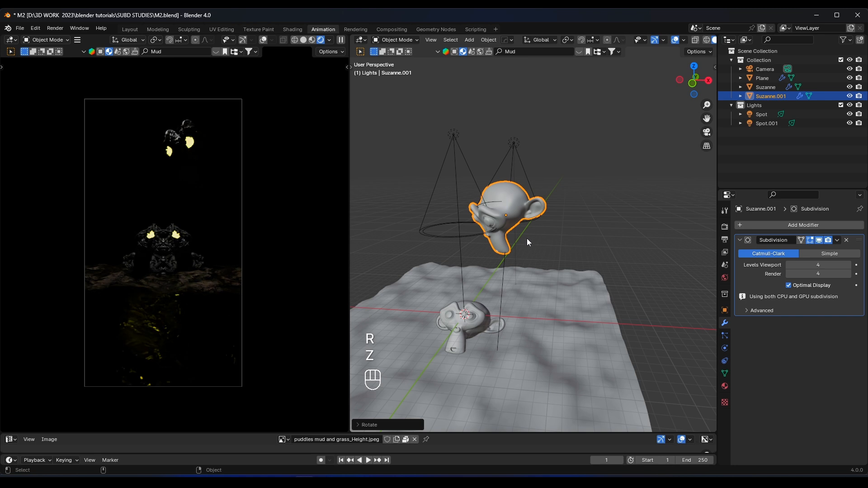
pyautogui.press('g')
pyautogui.press('z')
pyautogui.click(527, 248)
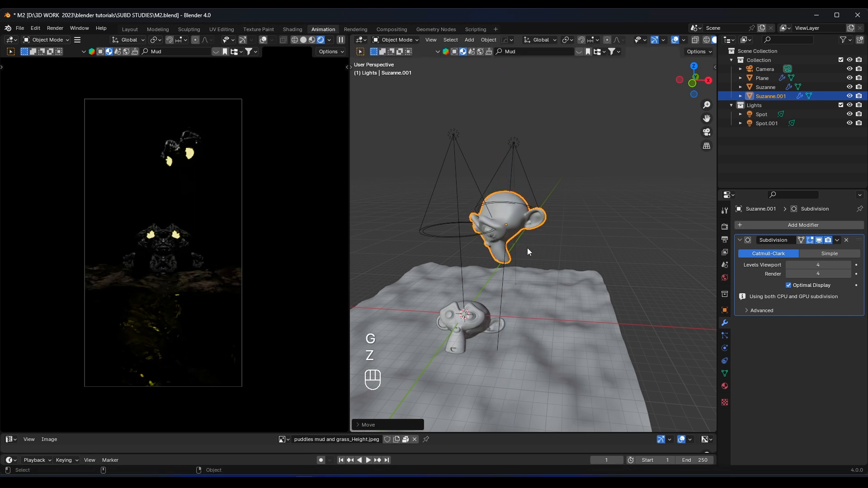
# - Reselect the enlarged Suzanne copy after the spot lights, adjust its height and move it farther along positive X
pyautogui.click(514, 143)
pyautogui.click(451, 145)
pyautogui.click(510, 216)
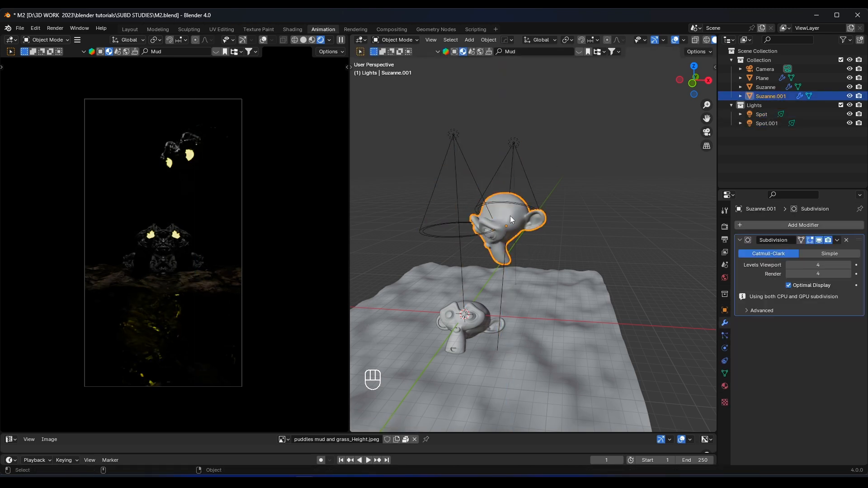
pyautogui.press('g')
pyautogui.press('z')
pyautogui.click(510, 221)
pyautogui.press('g')
pyautogui.press('x')
pyautogui.click(531, 222)
# - Show the camera view in solid shading, then raise the enlarged head and shift it back along X into the frame
pyautogui.press('z')
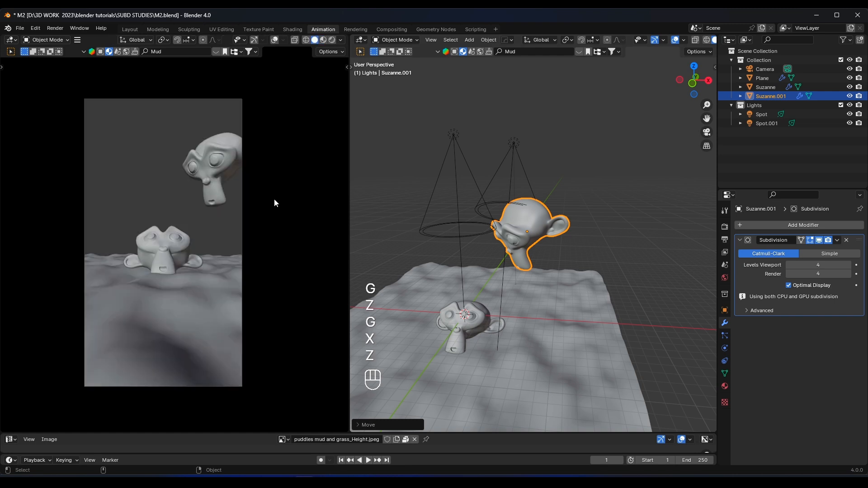
pyautogui.press('g')
pyautogui.press('z')
pyautogui.press('g')
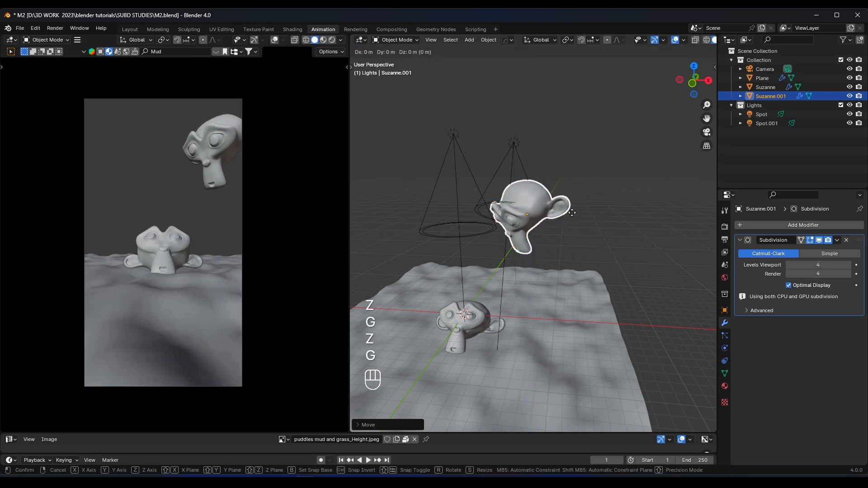
pyautogui.press('x')
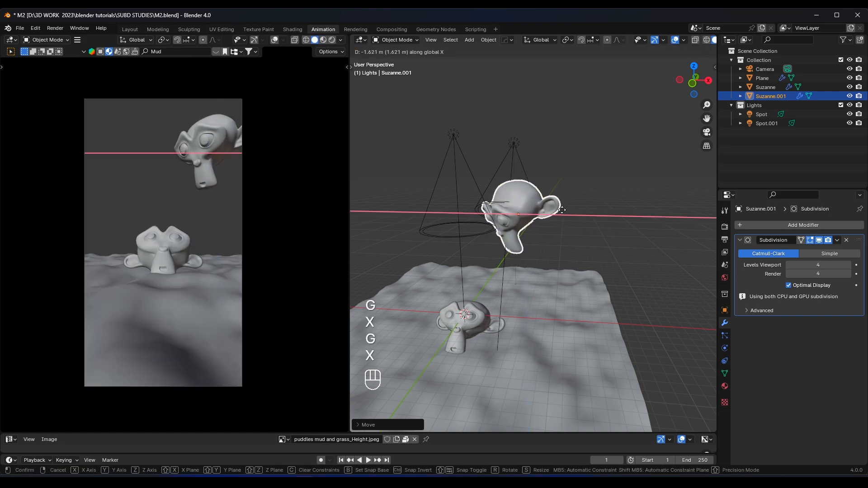
pyautogui.click(577, 210)
# - Fine-tune the tilt of the enlarged Suzanne copy about the global X axis
pyautogui.press('r')
pyautogui.press('x')
pyautogui.press('r')
pyautogui.press('x')
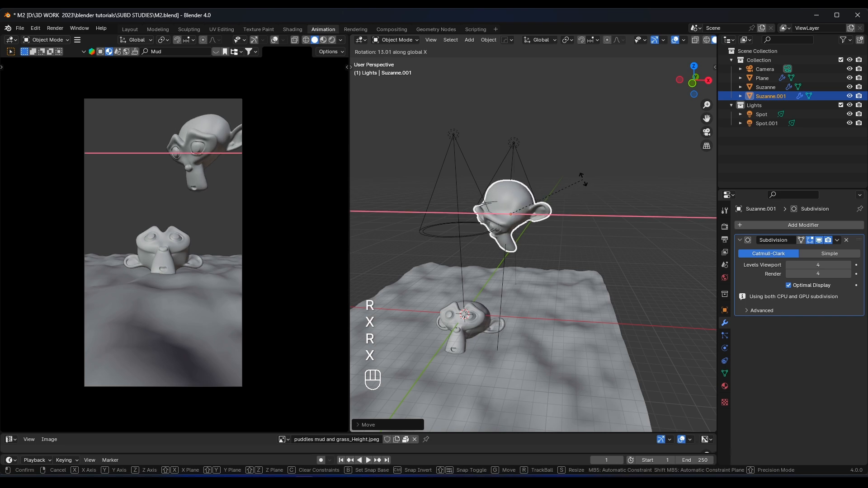
pyautogui.click(549, 199)
# - Duplicate the floating head, turn the new copy about Z and move it along negative X to the opposite side
pyautogui.hotkey('shift', 'd')
pyautogui.press('r')
pyautogui.press('z')
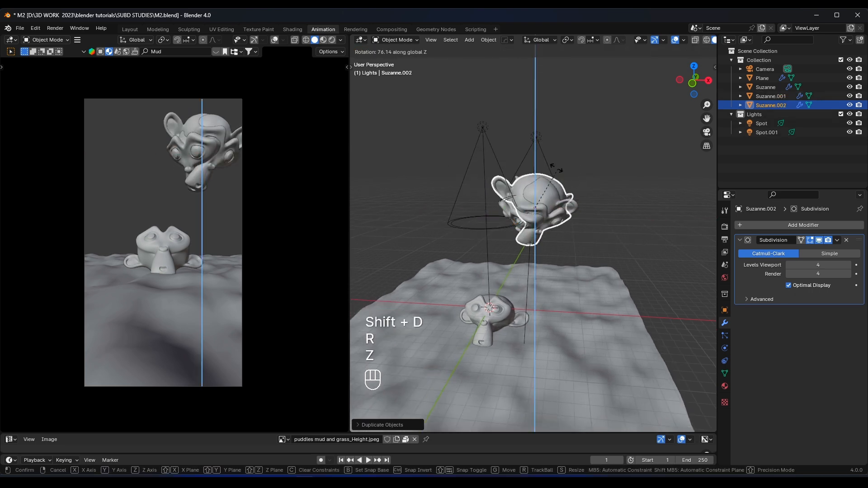
pyautogui.press('g')
pyautogui.press('x')
pyautogui.click(455, 163)
# - Adjust the second floating head's height and X position so that the camera frame's edge partly crops it
pyautogui.press('g')
pyautogui.press('z')
pyautogui.press('g')
pyautogui.press('x')
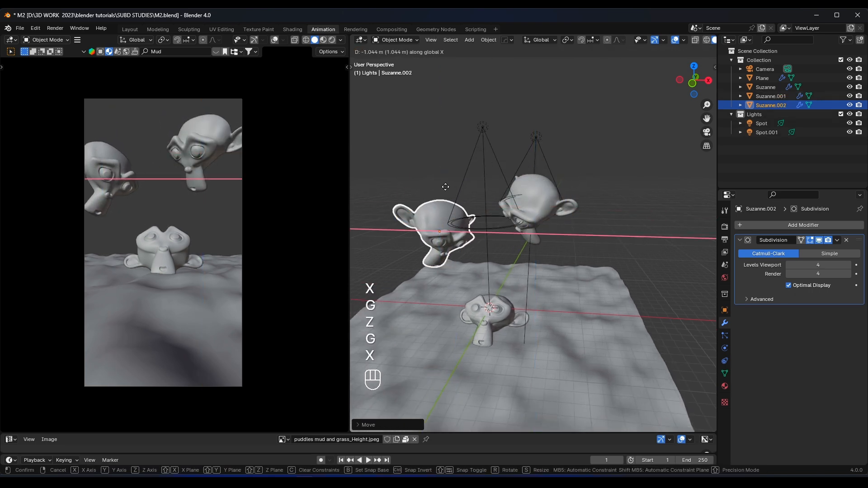
pyautogui.click(444, 186)
pyautogui.press('g')
pyautogui.press('z')
pyautogui.click(447, 179)
pyautogui.scroll(-2, 492, 254)
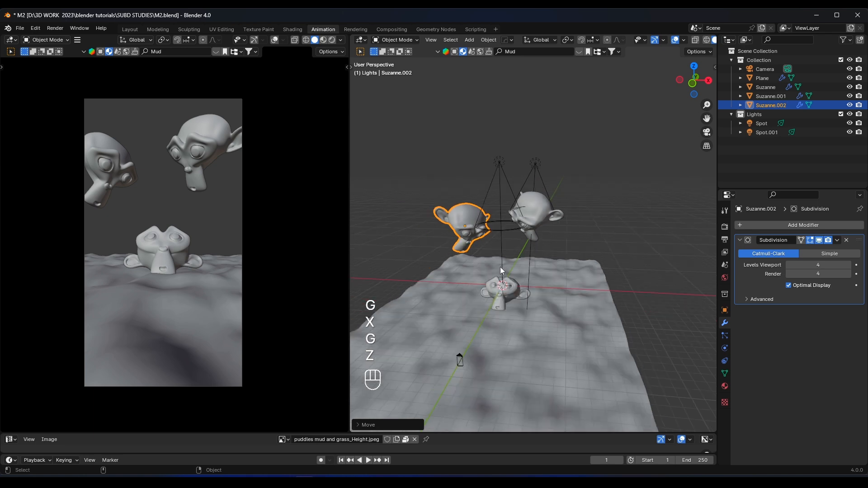
# - Duplicate the central Suzanne, move the copy along Y toward the camera and along X, and scale it down
pyautogui.click(507, 282)
pyautogui.keyDown('shift'); pyautogui.moveTo(508, 282); pyautogui.dragTo(509, 257, button='middle'); pyautogui.keyUp('shift')
pyautogui.hotkey('shift', 'd')
pyautogui.press('y')
pyautogui.click(473, 344)
pyautogui.press('g')
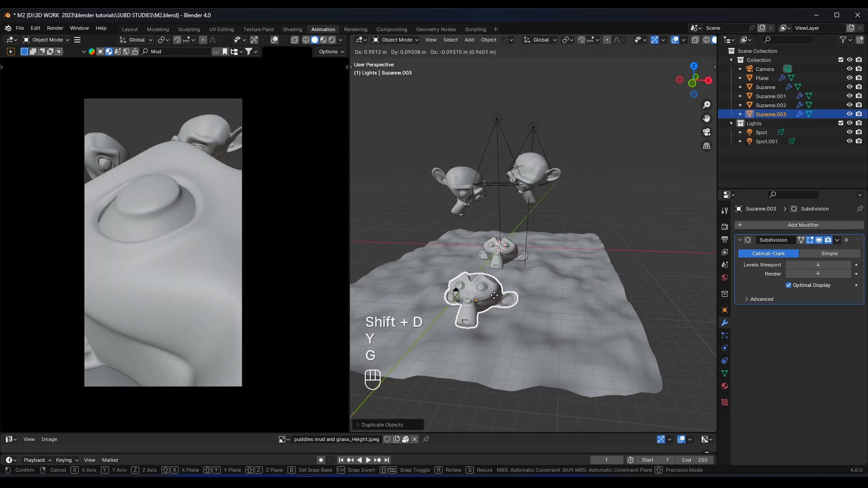
pyautogui.press('x')
pyautogui.press('s')
pyautogui.click(514, 295)
# - Turn the small foreground head about Z and position it along X and Y in the frame's lower right corner
pyautogui.press('r')
pyautogui.press('z')
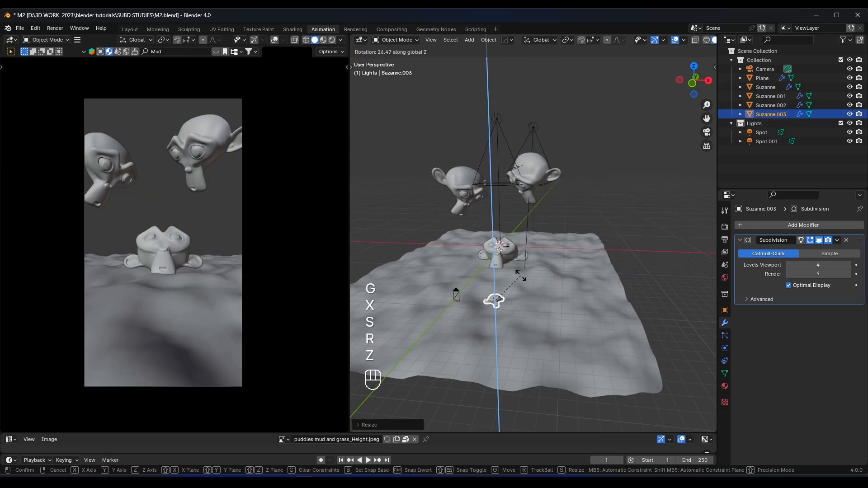
pyautogui.click(514, 291)
pyautogui.press('g')
pyautogui.press('x')
pyautogui.click(509, 268)
pyautogui.press('g')
pyautogui.press('y')
pyautogui.click(507, 266)
pyautogui.press('g')
pyautogui.press('x')
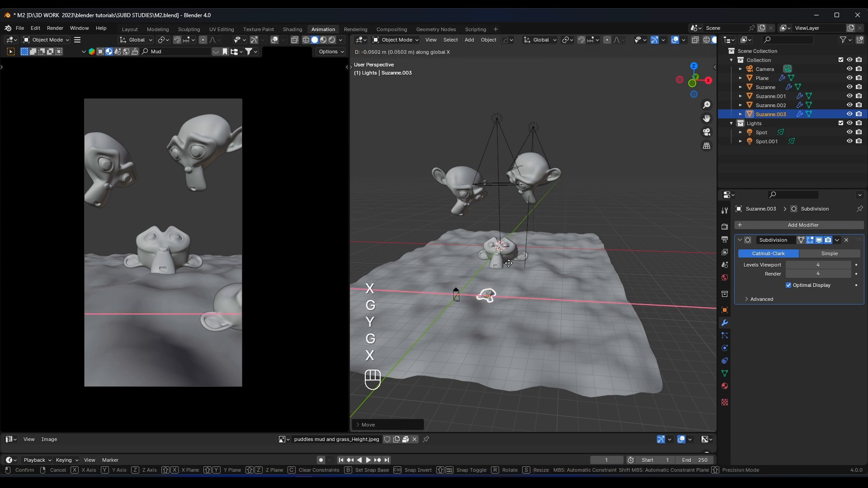
pyautogui.click(506, 263)
# - Nudge the small foreground head along X toward the edge of the camera frame
pyautogui.moveTo(505, 263); pyautogui.dragTo(538, 267, button='middle')
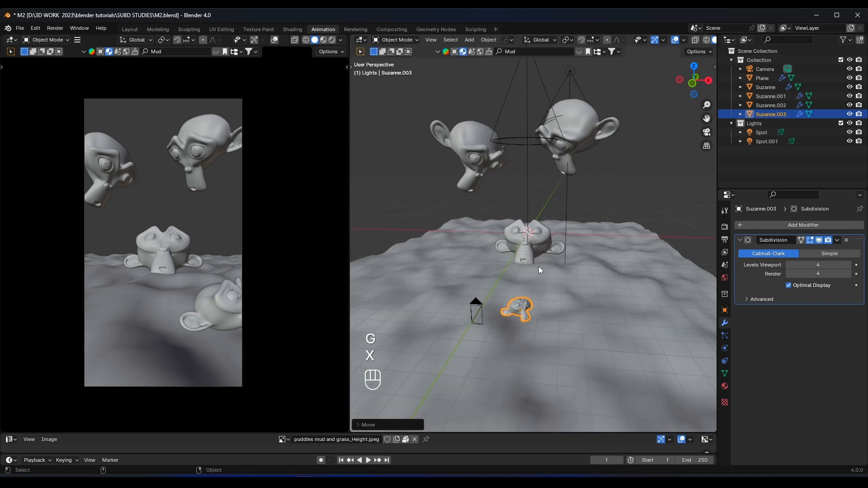
pyautogui.press('g')
pyautogui.press('x')
pyautogui.click(518, 296)
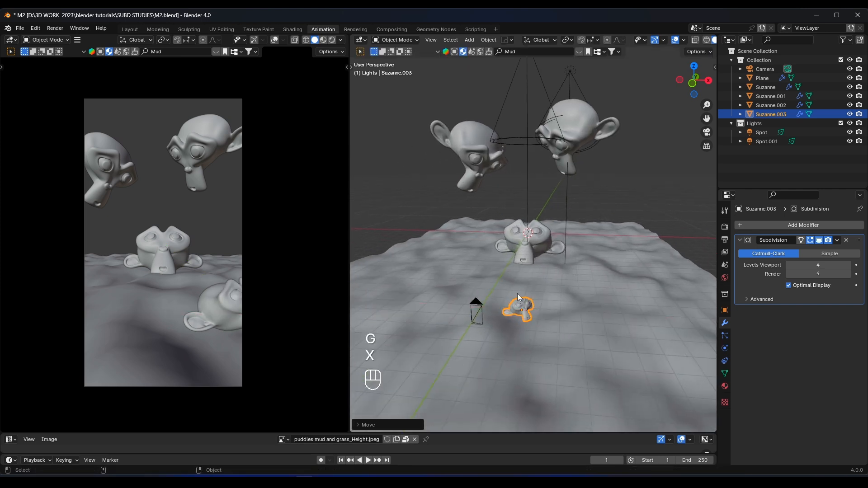
pyautogui.press('g')
pyautogui.press('x')
pyautogui.click(528, 294)
# - Duplicate the small foreground head in place, turn the copy about Z and move it along negative X across the frame
pyautogui.hotkey('shift', 'd')
pyautogui.rightClick(536, 270)
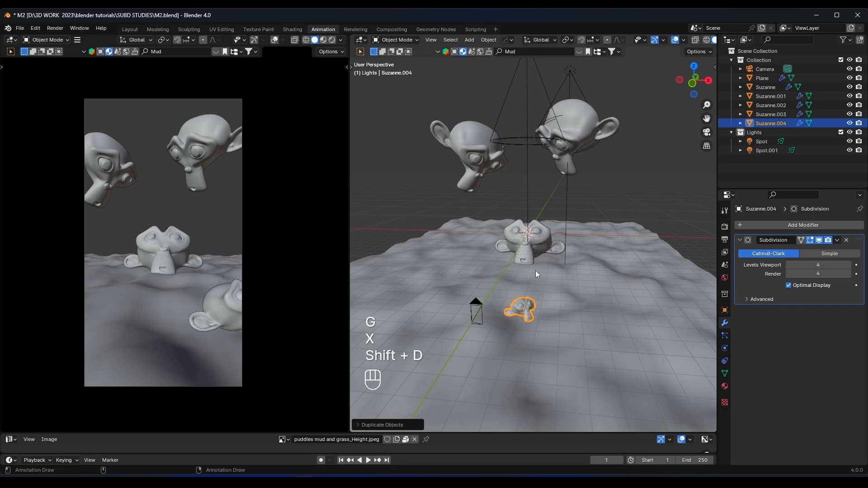
pyautogui.press('r')
pyautogui.press('z')
pyautogui.click(527, 304)
pyautogui.press('g')
pyautogui.press('x')
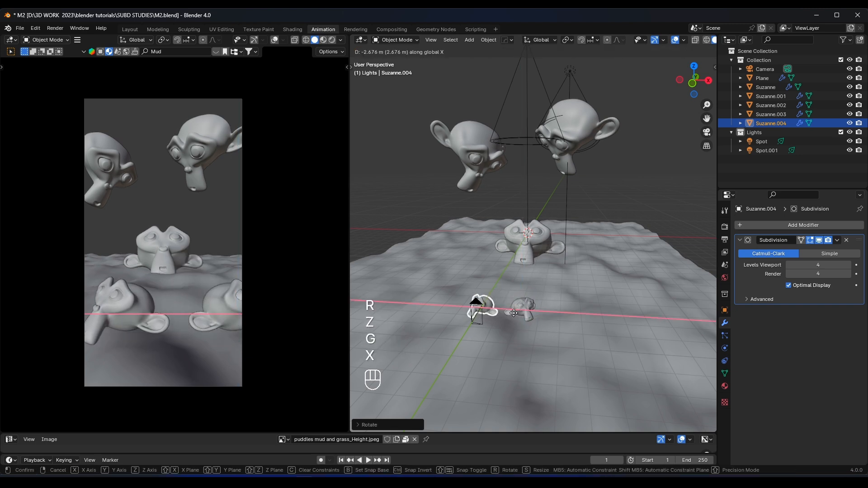
pyautogui.click(508, 313)
# - Rotate the second small foreground head freely and about Z until its face is visible to the camera
pyautogui.scroll(4, 506, 313)
pyautogui.press('r')
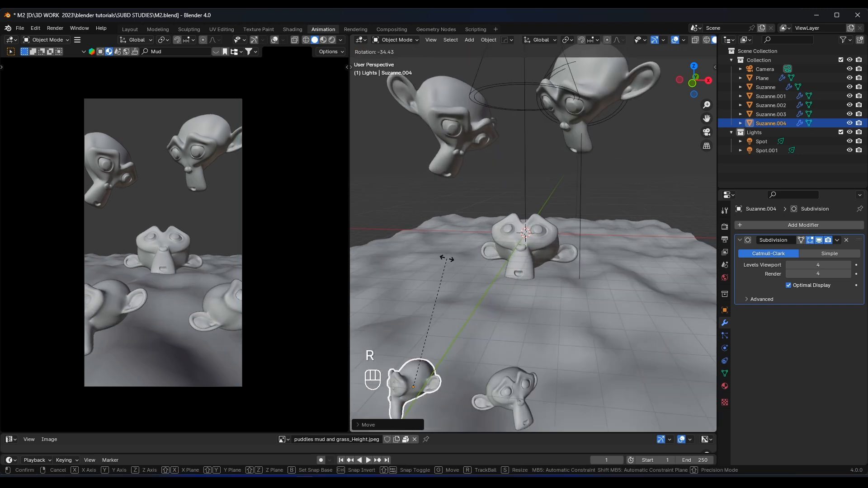
pyautogui.press('r')
pyautogui.press('z')
pyautogui.click(652, 278)
# - Lower the second small foreground head along Z and shift it along X toward the frame's edge
pyautogui.press('g')
pyautogui.press('z')
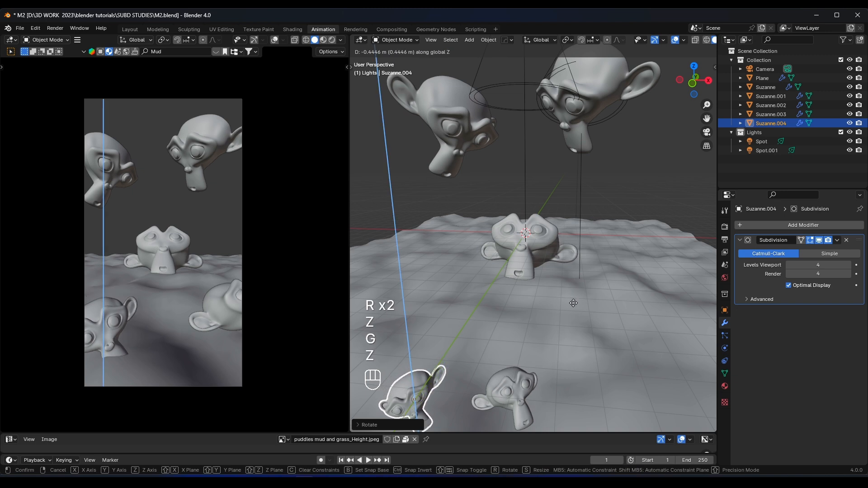
pyautogui.click(573, 303)
pyautogui.press('g')
pyautogui.press('x')
pyautogui.click(568, 300)
# - Tilt the second small foreground head slightly and fine-tune its X position
pyautogui.press('r')
pyautogui.click(538, 256)
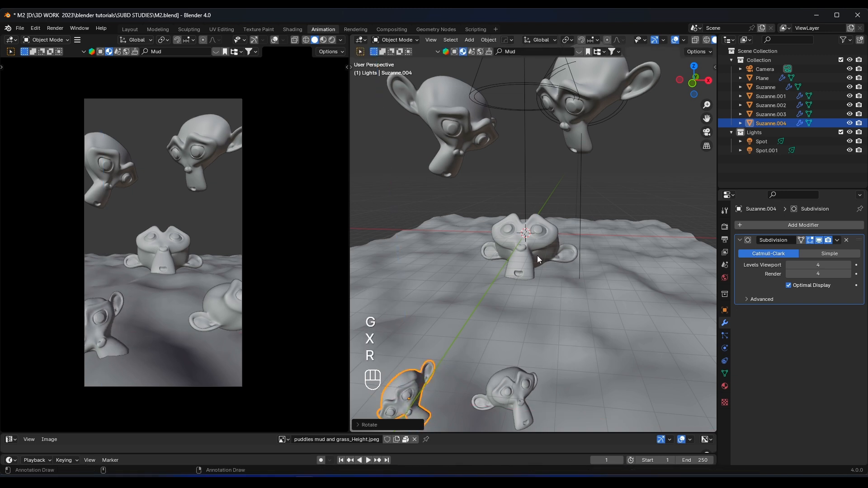
pyautogui.press('g')
pyautogui.press('x')
pyautogui.click(534, 255)
# - Select the camera, enlarge the Image Editor area beneath the viewports and switch it to a Timeline
pyautogui.scroll(-2, 191, 197)
pyautogui.scroll(1, 192, 198)
pyautogui.scroll(-3, 525, 274)
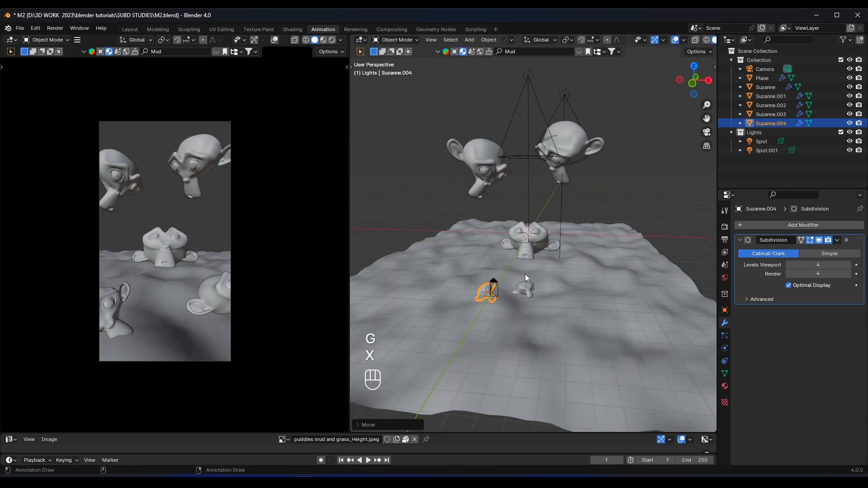
pyautogui.click(495, 292)
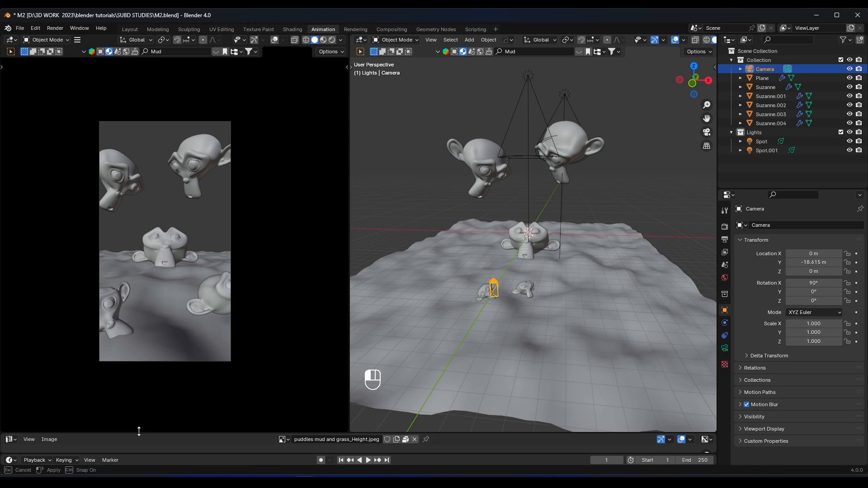
pyautogui.moveTo(139, 431); pyautogui.dragTo(139, 380)
pyautogui.click(10, 388)
pyautogui.click(130, 310)
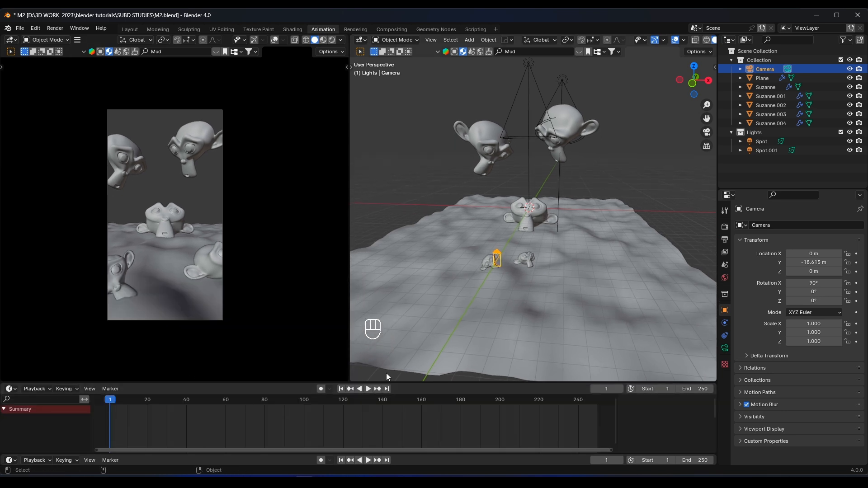
# - Move the camera back along Y to -20.063 m
pyautogui.scroll(3, 508, 259)
pyautogui.moveTo(508, 259); pyautogui.dragTo(489, 232, button='middle')
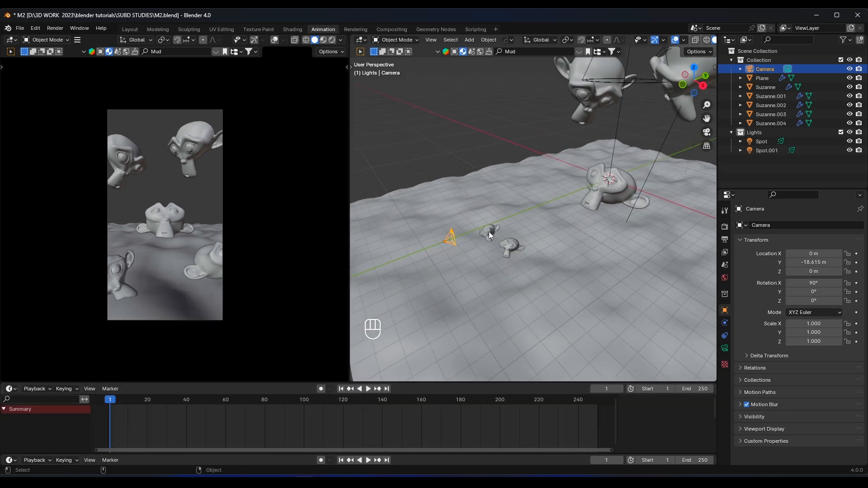
pyautogui.press('g')
pyautogui.press('y')
pyautogui.rightClick(492, 224)
pyautogui.press('g')
pyautogui.press('y')
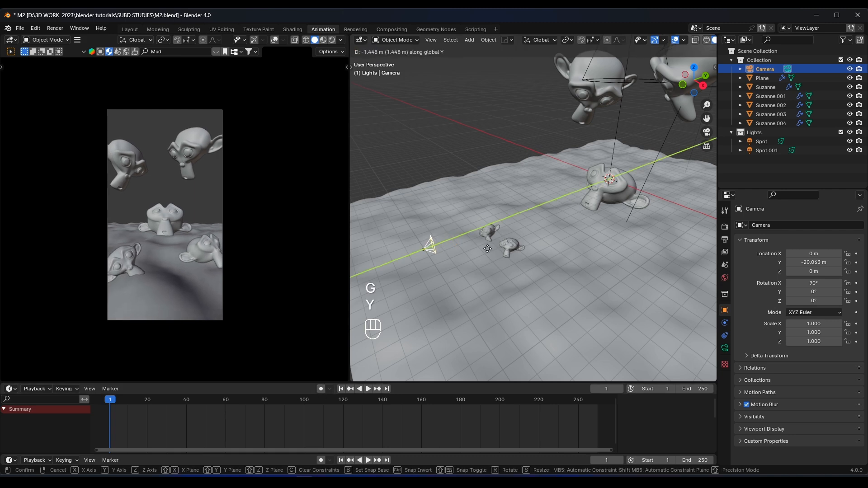
pyautogui.click(487, 249)
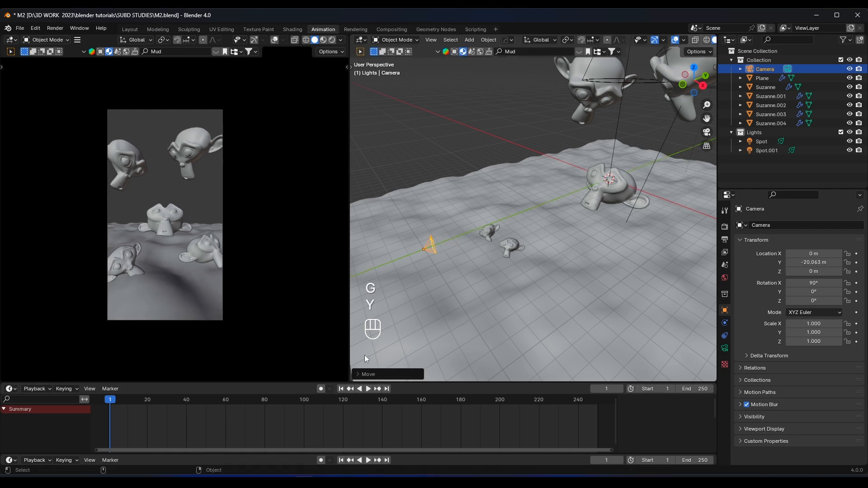
# - With auto keying enabled, keyframe the camera's transforms at frame 1 by confirming its Y position in place
pyautogui.press('g')
pyautogui.press('y')
pyautogui.click(468, 249)
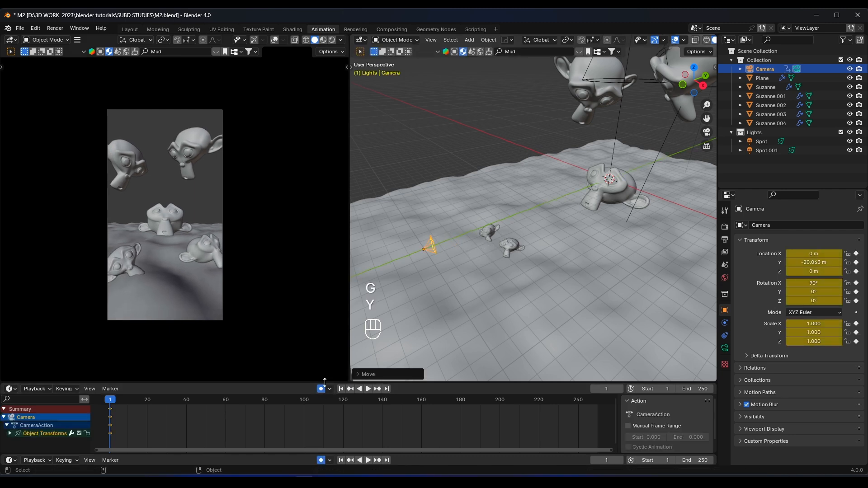
# - At frame 160, move the camera forward along Y to -14.254 m to record its second keyframe
pyautogui.click(421, 404)
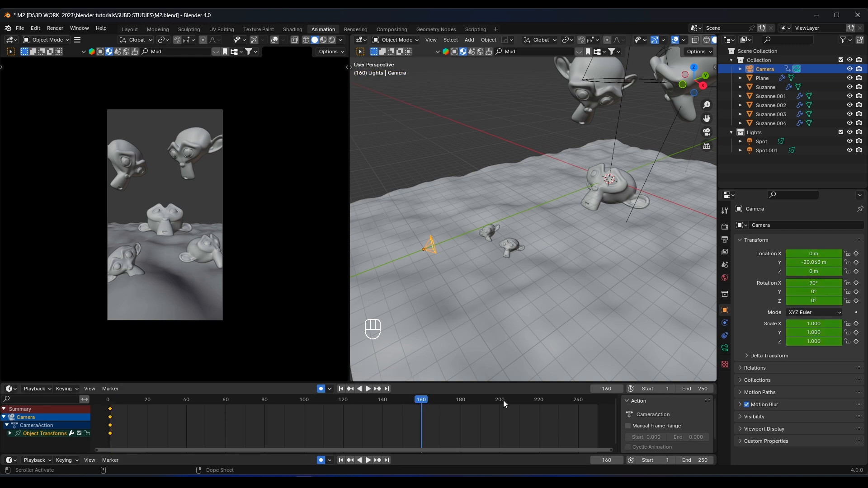
pyautogui.press('g')
pyautogui.press('y')
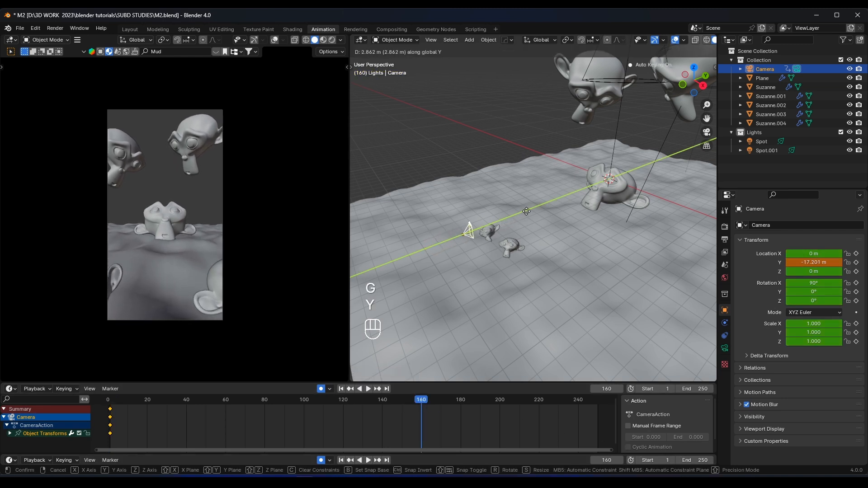
pyautogui.click(562, 201)
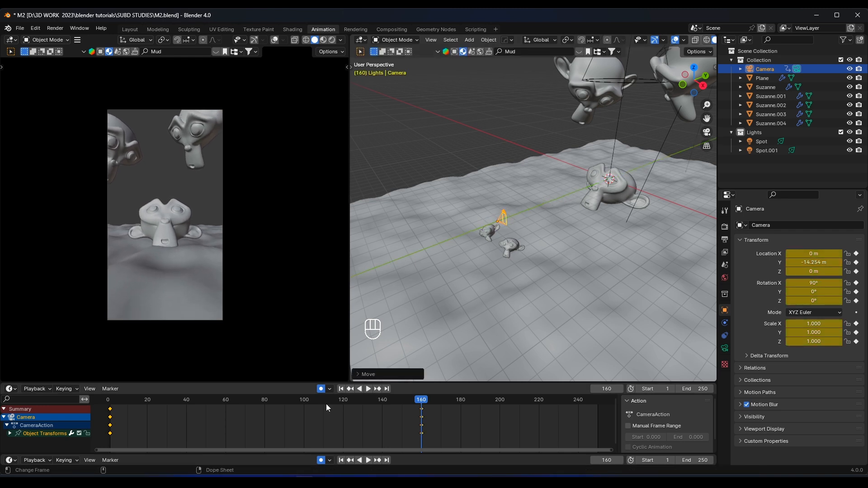
# - Set the camera keyframes to Linear interpolation and play the move back from the start
pyautogui.rightClick(110, 411)
pyautogui.moveTo(96, 406)
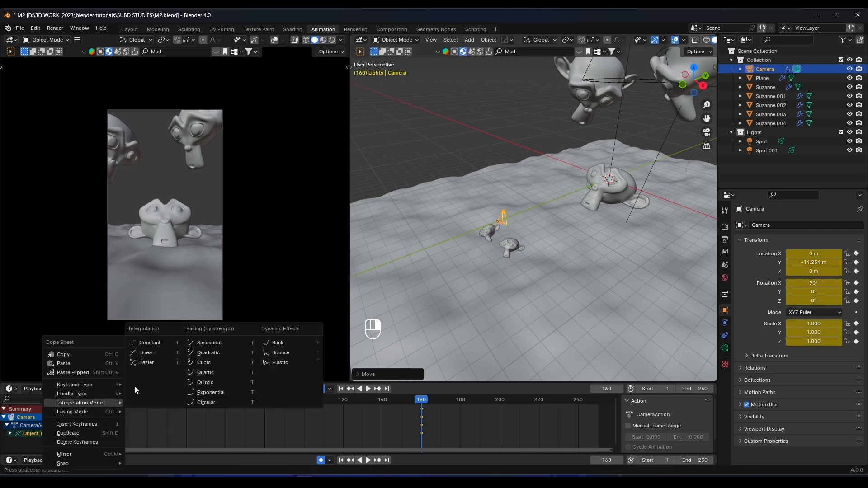
pyautogui.click(143, 353)
pyautogui.click(103, 401)
pyautogui.press('space')
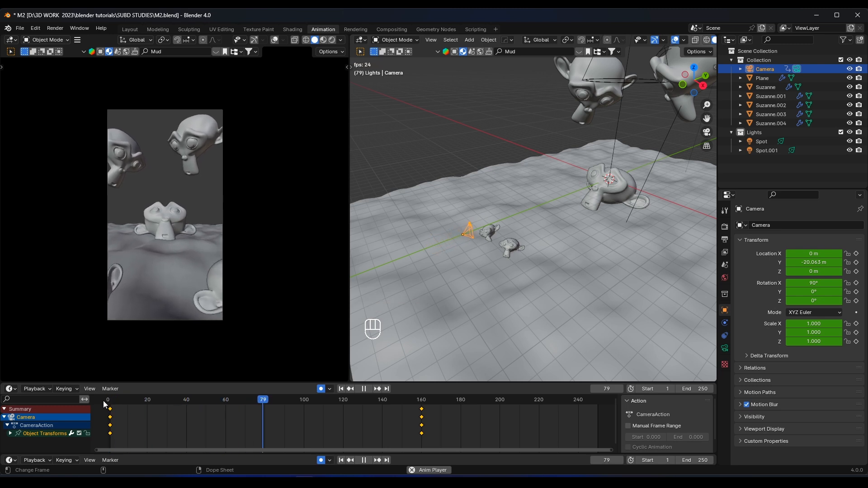
pyautogui.press('space')
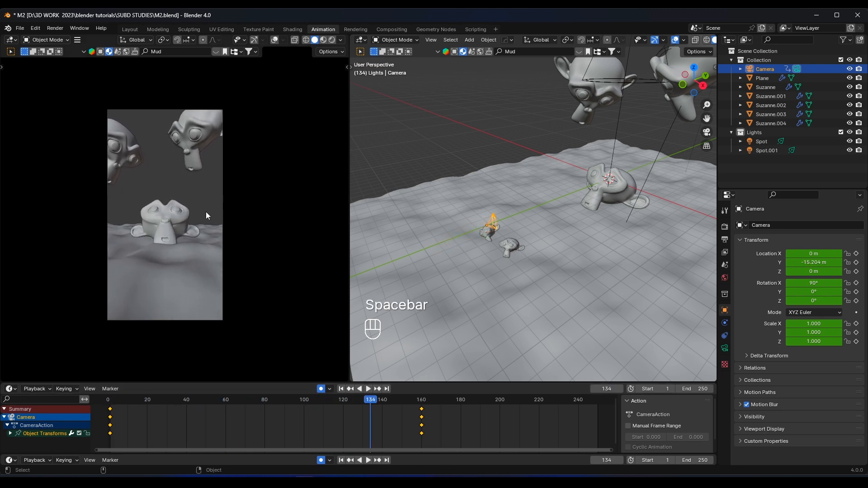
# - Save the file, switch the camera viewport to Rendered shading and play the animation through from the beginning
pyautogui.hotkey('ctrl', 's')
pyautogui.press('z')
pyautogui.click(215, 170)
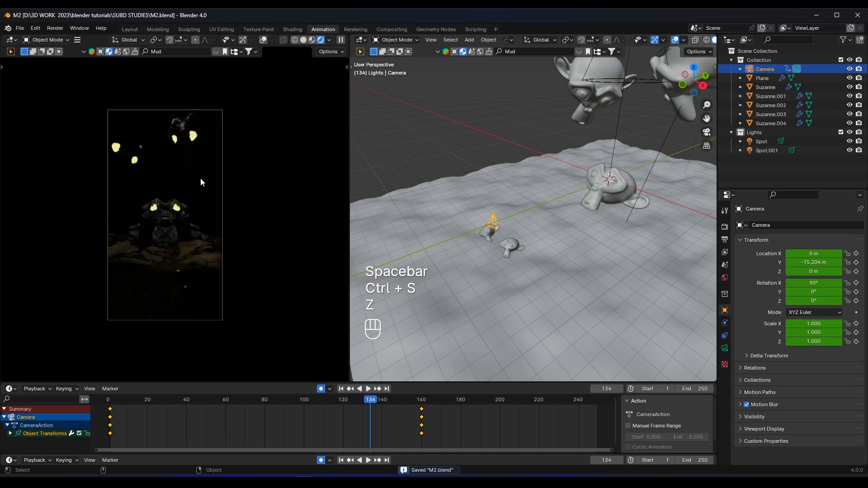
pyautogui.click(104, 402)
pyautogui.press('space')
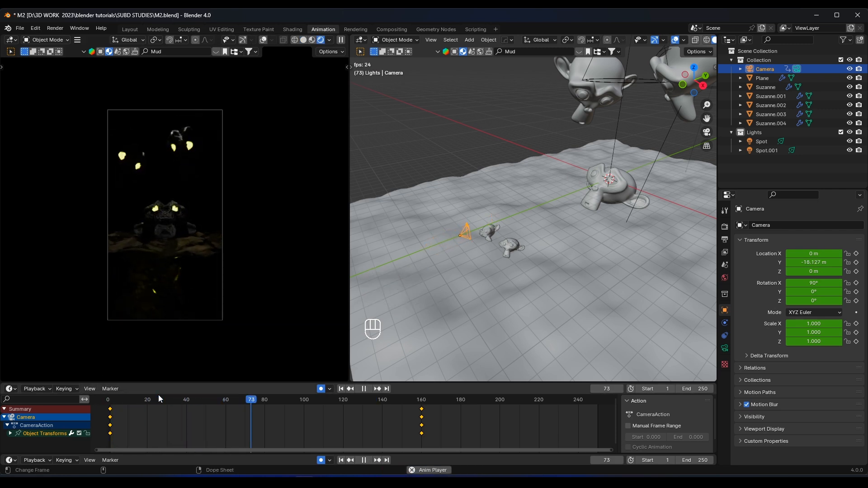
pyautogui.press('space')
pyautogui.scroll(3, 179, 283)
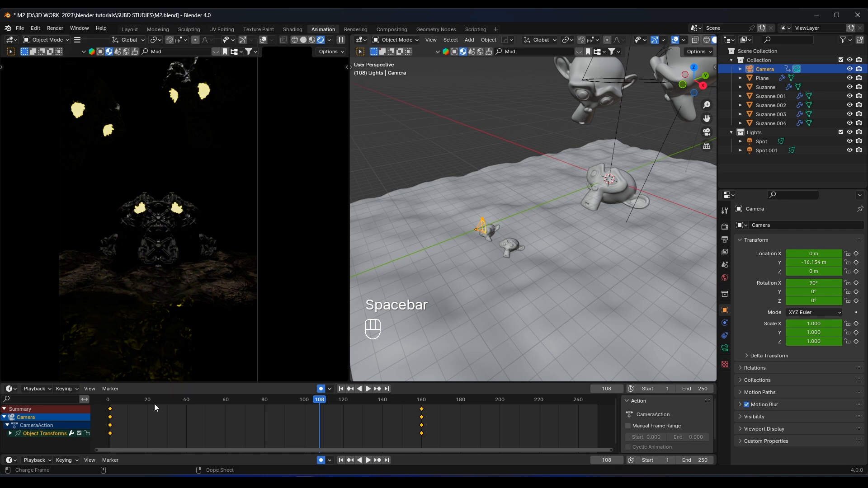
pyautogui.press('space')
pyautogui.click(108, 402)
# - Set the animation's end frame to 160 and save the file
pyautogui.scroll(-5, 569, 293)
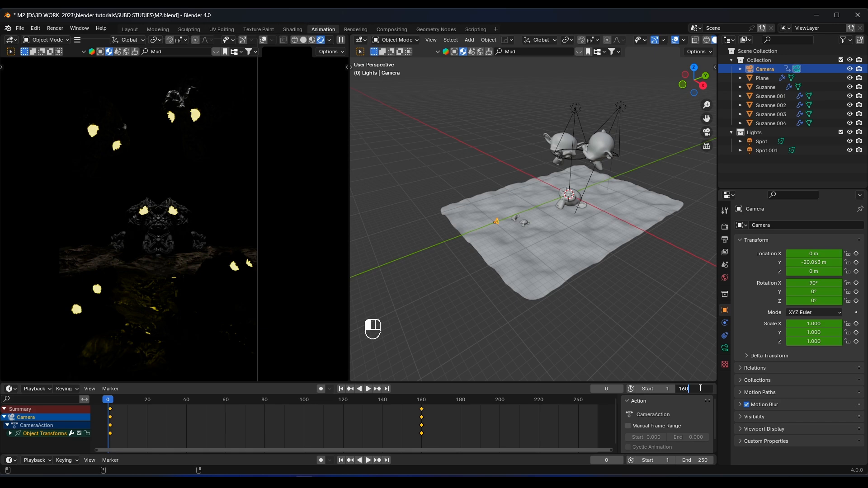
pyautogui.press('Return')
pyautogui.scroll(4, 540, 207)
pyautogui.moveTo(541, 208)
pyautogui.mouseDown(button='middle')
pyautogui.moveTo(566, 221)
pyautogui.moveTo(534, 219)
pyautogui.mouseUp(button='middle')
pyautogui.hotkey('ctrl', 's')
# - Widen the perspective viewport and create a new collection named Rocks
pyautogui.moveTo(349, 215); pyautogui.dragTo(288, 215)
pyautogui.keyDown('shift'); pyautogui.moveTo(530, 214); pyautogui.dragTo(506, 224, button='middle'); pyautogui.keyUp('shift')
pyautogui.keyDown('shift'); pyautogui.moveTo(506, 224); pyautogui.dragTo(471, 228, button='middle'); pyautogui.keyUp('shift')
pyautogui.hotkey('shift', 'a')
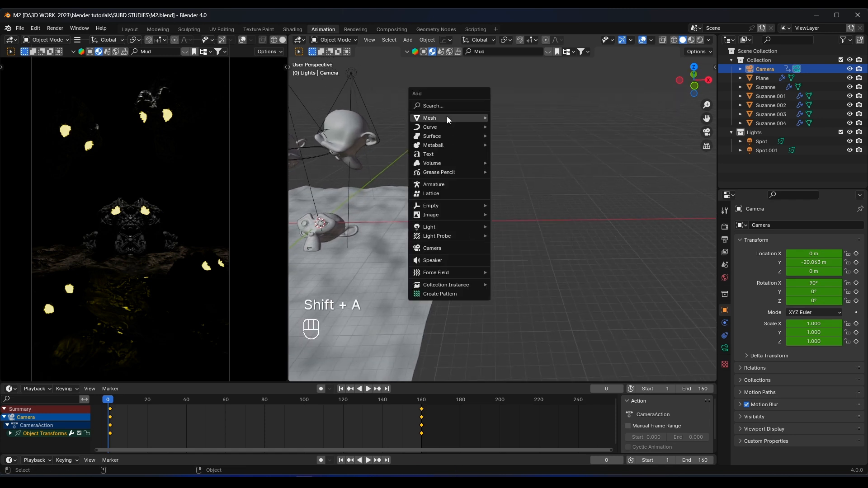
pyautogui.moveTo(447, 118)
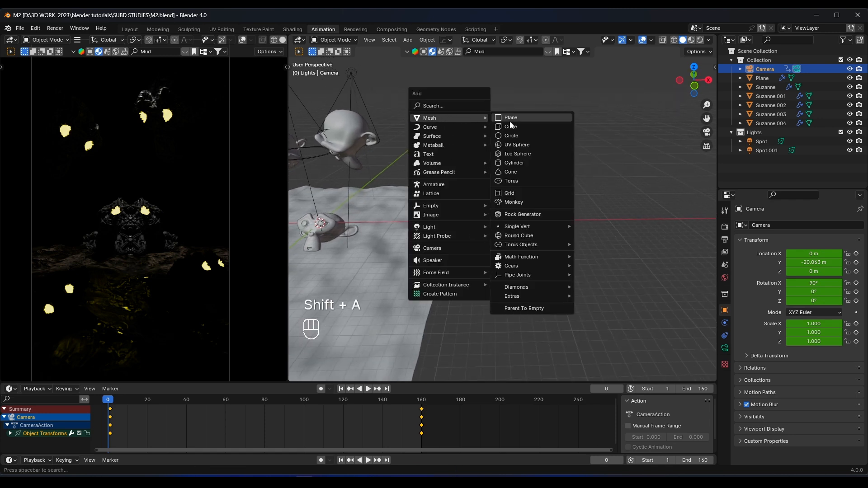
pyautogui.click(522, 215)
pyautogui.doubleClick(767, 160)
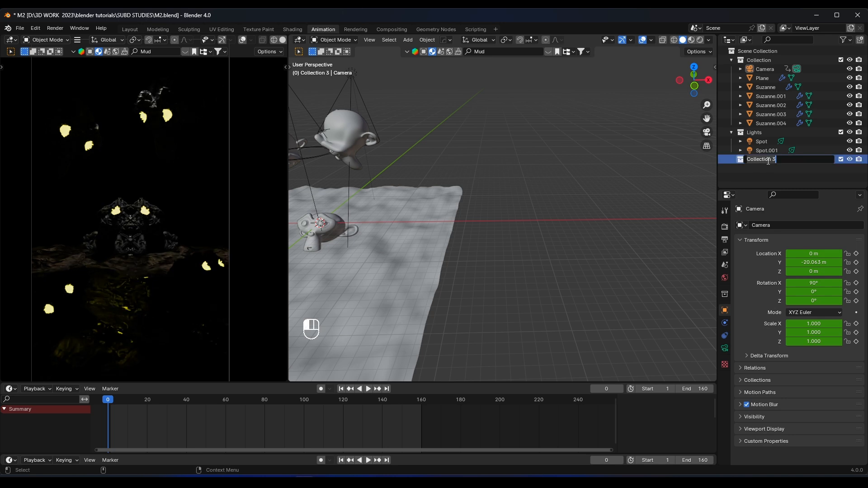
pyautogui.write('Rocks')
pyautogui.press('Return')
# - Add a single rock with the Rock Generator to the Rocks collection and expand its creation settings
pyautogui.hotkey('shift', 'a')
pyautogui.moveTo(487, 218)
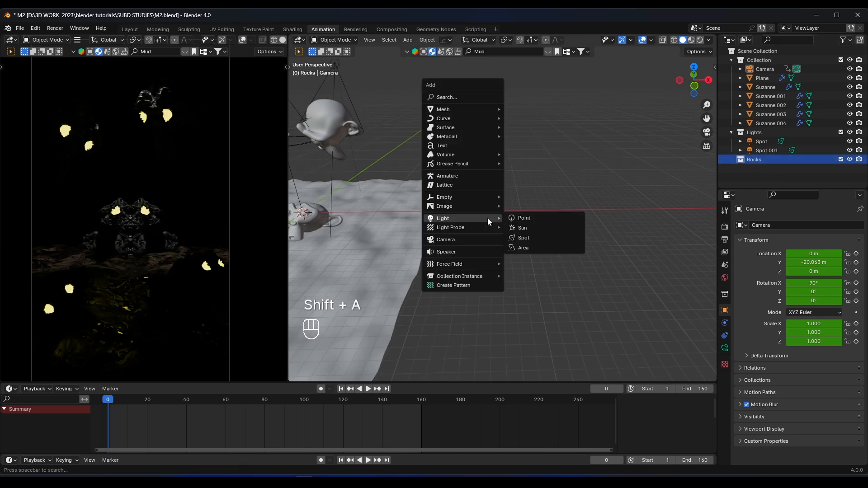
pyautogui.moveTo(461, 108)
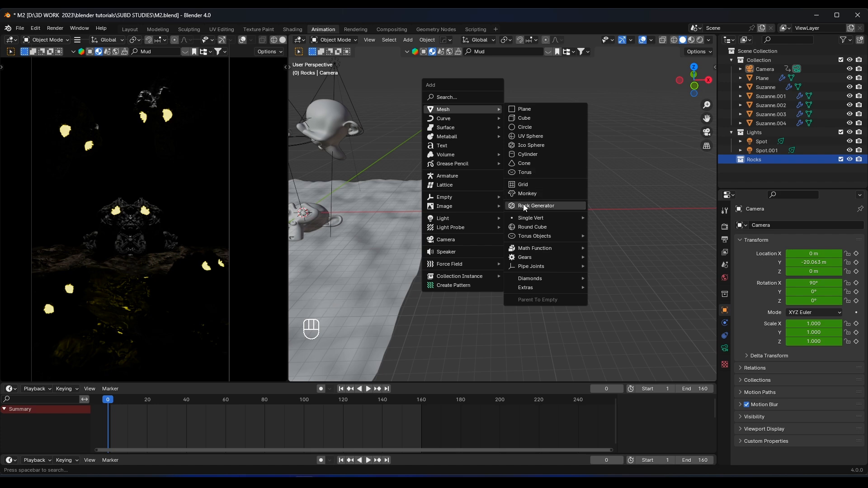
pyautogui.click(540, 208)
pyautogui.keyDown('shift'); pyautogui.moveTo(397, 212); pyautogui.dragTo(472, 227, button='middle'); pyautogui.keyUp('shift')
pyautogui.scroll(2, 407, 224)
pyautogui.keyDown('shift'); pyautogui.moveTo(367, 221); pyautogui.dragTo(445, 230, button='middle'); pyautogui.keyUp('shift')
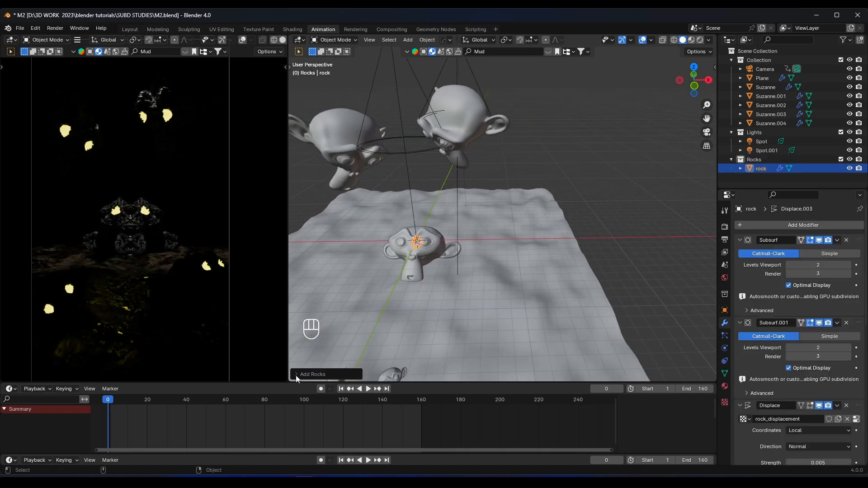
pyautogui.click(296, 374)
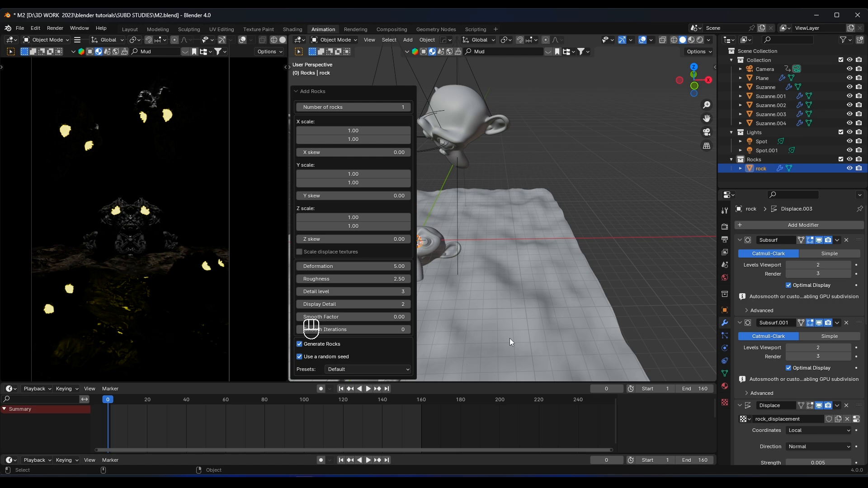
# - Isolate the generated rock in local view, inspect it and undo its creation
pyautogui.press('/')
pyautogui.scroll(-5, 501, 317)
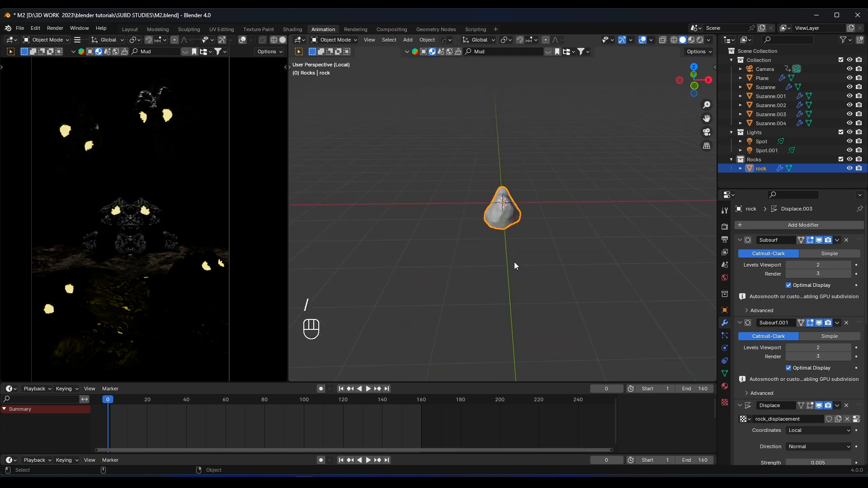
pyautogui.press('z')
pyautogui.hotkey('ctrl', 'z')
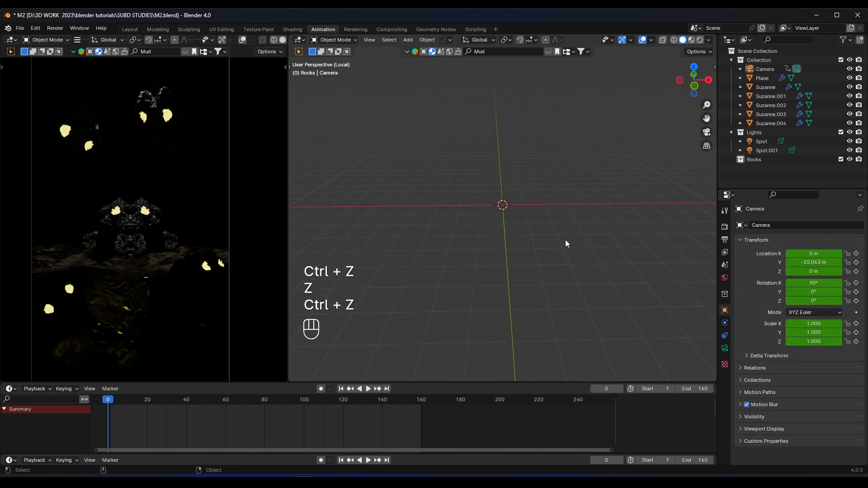
# - With the Rocks collection active, add rocks with the Rock Generator and set the number of rocks to 4
pyautogui.hotkey('shift', 'a')
pyautogui.moveTo(509, 226)
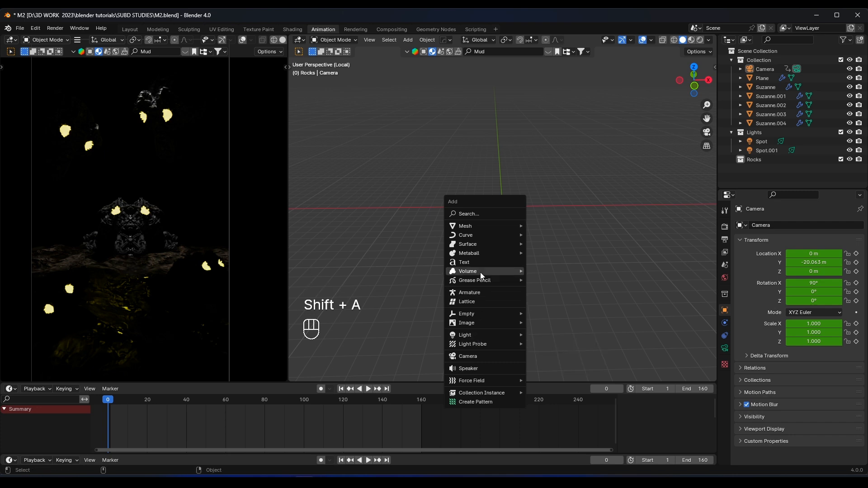
pyautogui.moveTo(487, 225)
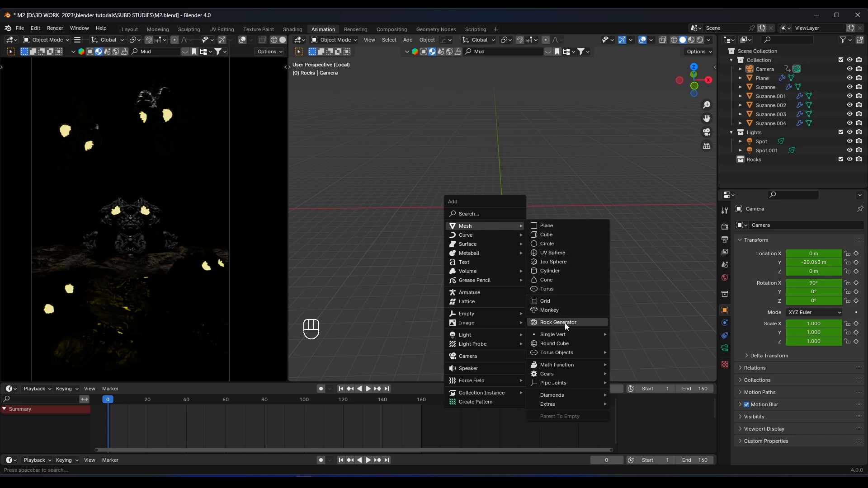
pyautogui.click(755, 160)
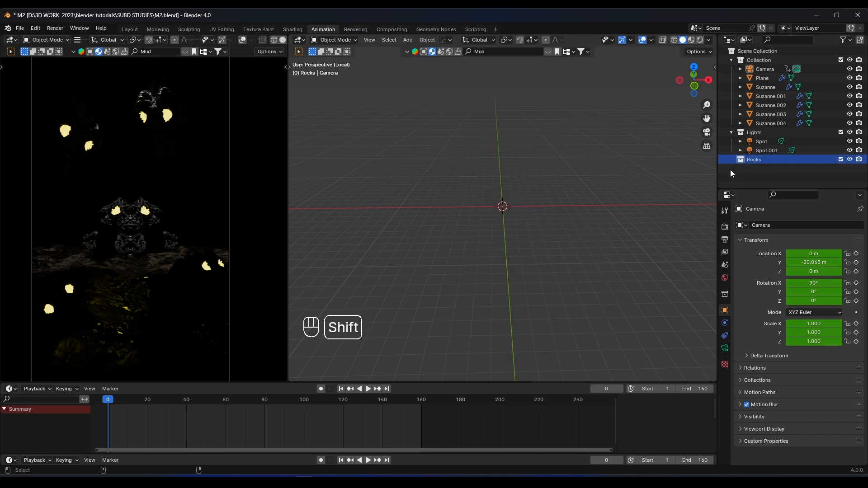
pyautogui.hotkey('shift', 'a')
pyautogui.moveTo(455, 205)
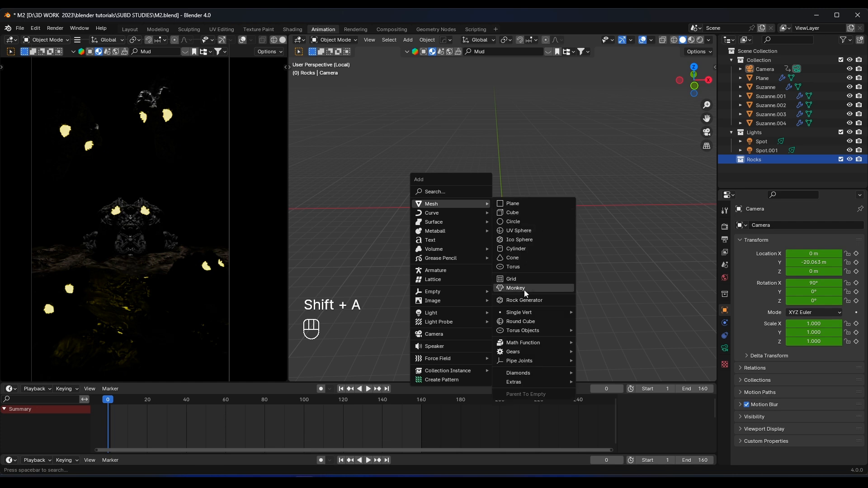
pyautogui.click(525, 300)
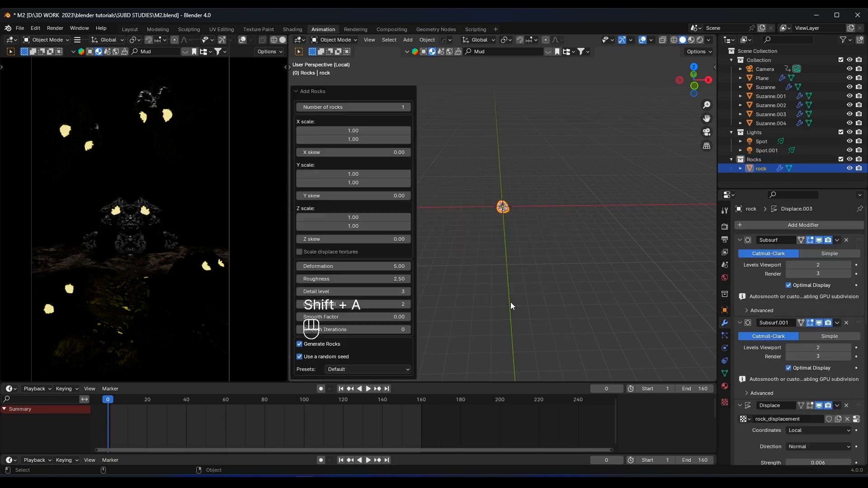
pyautogui.click(408, 108)
pyautogui.click(408, 107)
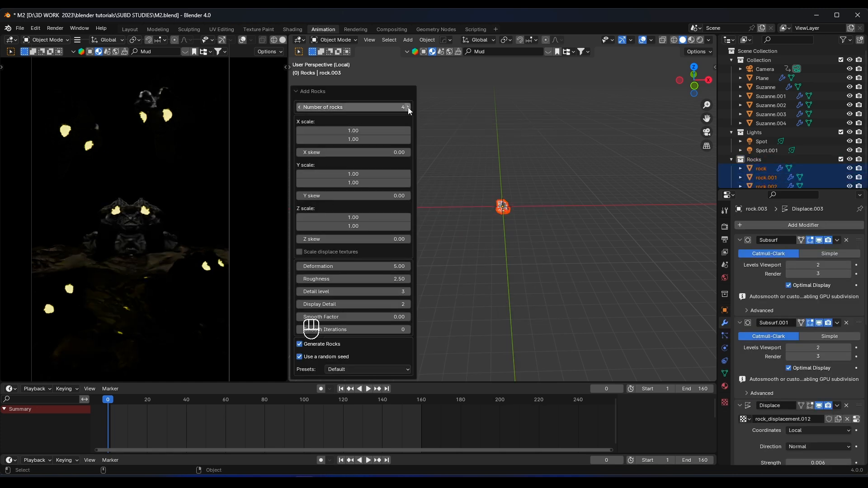
pyautogui.click(408, 107)
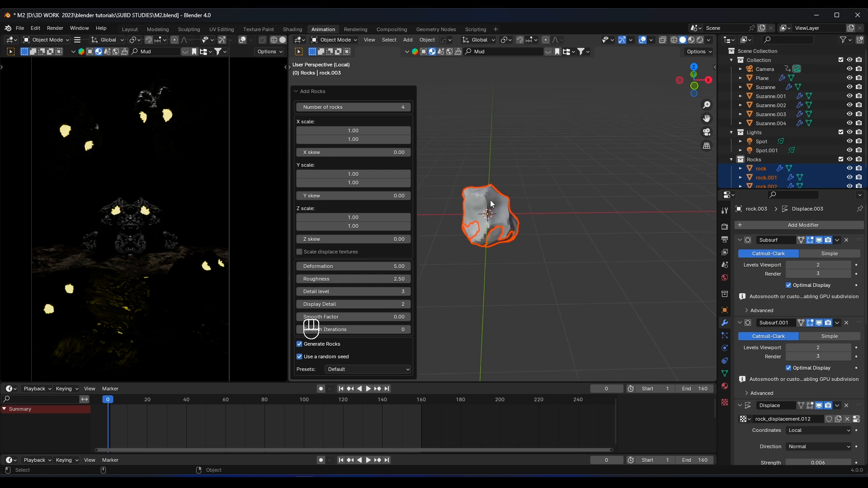
# - Spread the stacked rocks apart along X, moving the pyramid-shaped one about -2.12 m and two others the opposite way
pyautogui.click(493, 207)
pyautogui.press('g')
pyautogui.press('x')
pyautogui.click(590, 206)
pyautogui.click(489, 216)
pyautogui.press('g')
pyautogui.press('x')
pyautogui.click(400, 217)
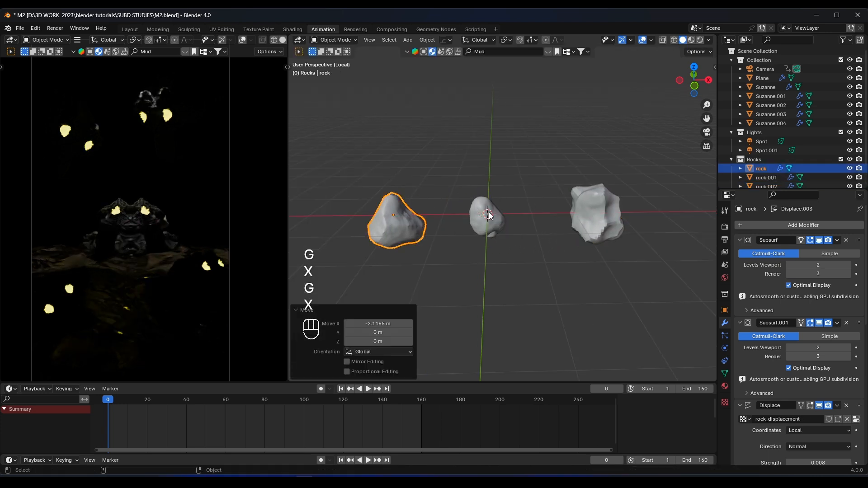
pyautogui.click(489, 216)
pyautogui.press('g')
pyautogui.press('x')
pyautogui.click(536, 215)
# - Compare the separated rocks and delete the smallest one left at the origin
pyautogui.moveTo(535, 214); pyautogui.dragTo(533, 236, button='middle')
pyautogui.click(612, 213)
pyautogui.click(536, 210)
pyautogui.click(493, 230)
pyautogui.keyDown('shift'); pyautogui.click(420, 224); pyautogui.keyUp('shift')
pyautogui.moveTo(420, 226); pyautogui.dragTo(376, 213, button='middle')
pyautogui.click(487, 212)
pyautogui.press('x')
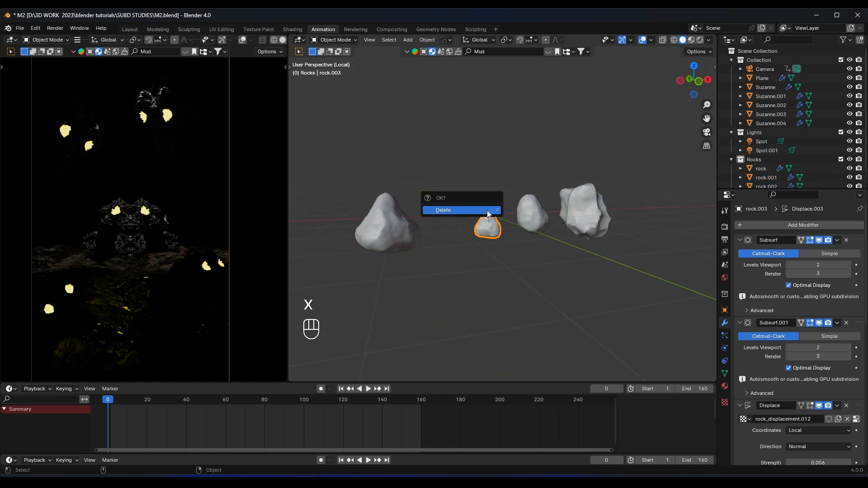
pyautogui.click(487, 211)
# - Select the three remaining rocks and move them together 21.018 m along X
pyautogui.moveTo(489, 211); pyautogui.dragTo(459, 230, button='middle')
pyautogui.scroll(-8, 458, 230)
pyautogui.moveTo(556, 188); pyautogui.dragTo(462, 217)
pyautogui.moveTo(462, 217); pyautogui.dragTo(435, 209, button='middle')
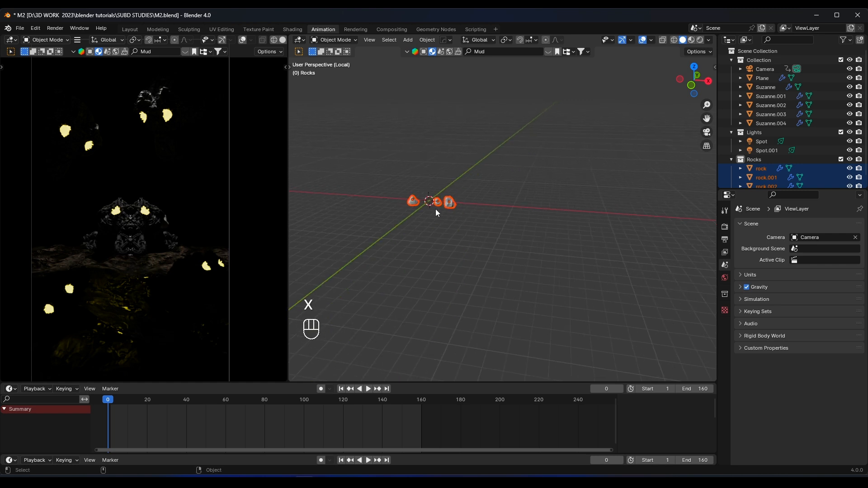
pyautogui.press('g')
pyautogui.press('x')
pyautogui.click(625, 218)
pyautogui.moveTo(625, 218); pyautogui.dragTo(552, 211, button='middle')
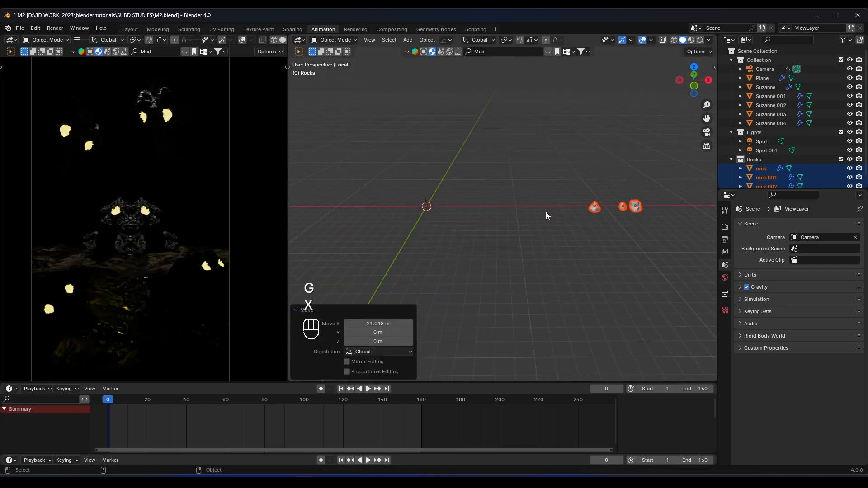
# - Leave local view and select the large jagged rock beyond the edge of the ground
pyautogui.press('KP_Divide')
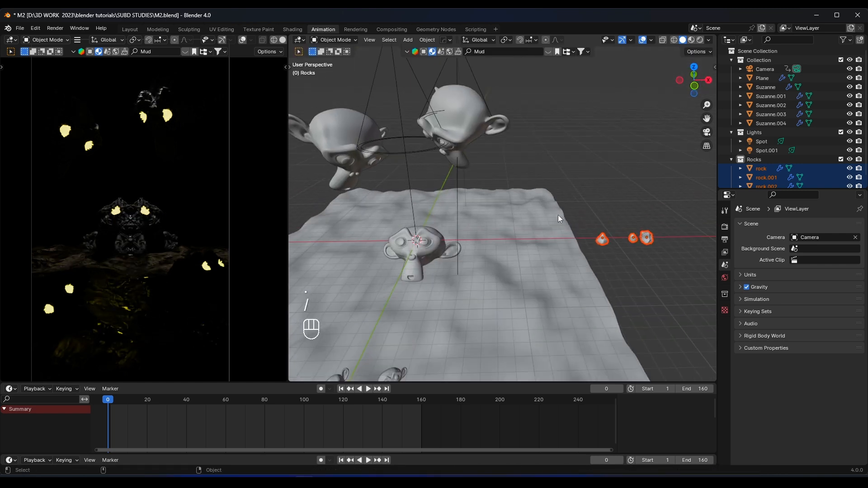
pyautogui.keyDown('shift'); pyautogui.moveTo(462, 222); pyautogui.dragTo(531, 194, button='middle'); pyautogui.keyUp('shift')
pyautogui.scroll(-2, 531, 195)
pyautogui.keyDown('shift'); pyautogui.moveTo(654, 204); pyautogui.dragTo(477, 199, button='middle'); pyautogui.keyUp('shift')
pyautogui.click(615, 207)
pyautogui.scroll(5, 508, 224)
pyautogui.click(536, 242)
pyautogui.press('z')
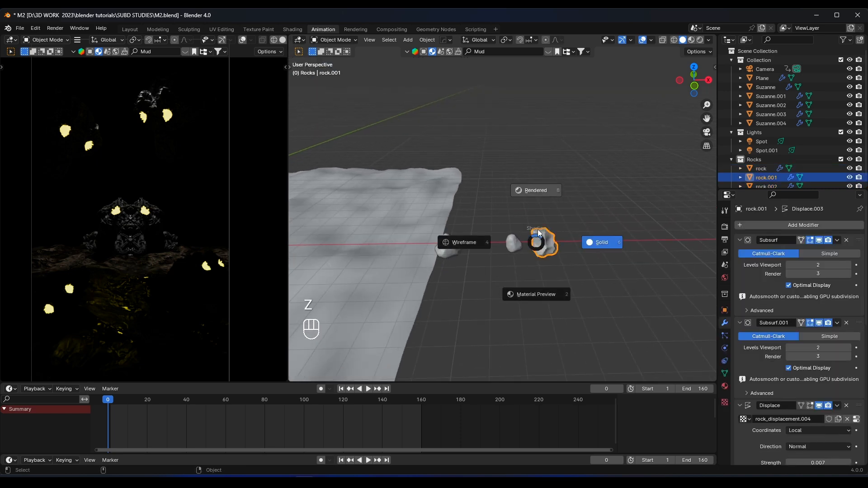
pyautogui.click(539, 216)
pyautogui.press('z')
pyautogui.click(588, 221)
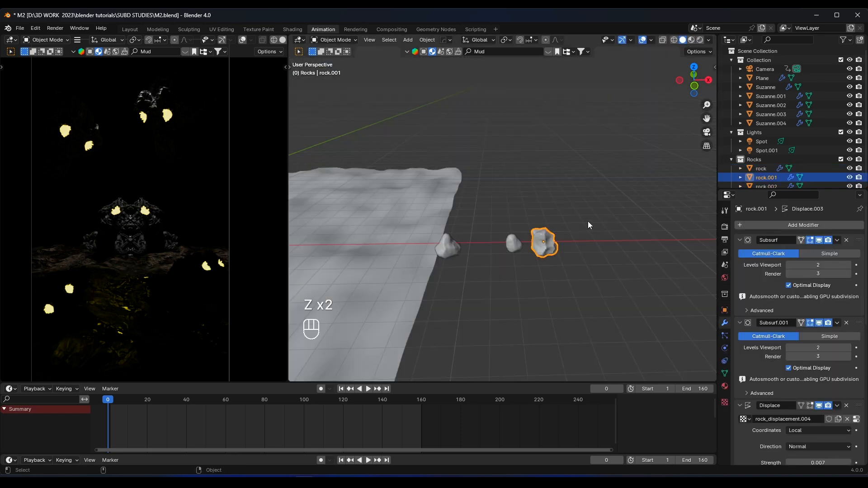
# - Replace the previous material search with a search of the asset library for "rock"
pyautogui.moveTo(588, 221)
pyautogui.keyDown('shift'); pyautogui.mouseDown(button='middle')
pyautogui.moveTo(557, 221)
pyautogui.moveTo(519, 69)
pyautogui.mouseUp(button='middle'); pyautogui.keyUp('shift')
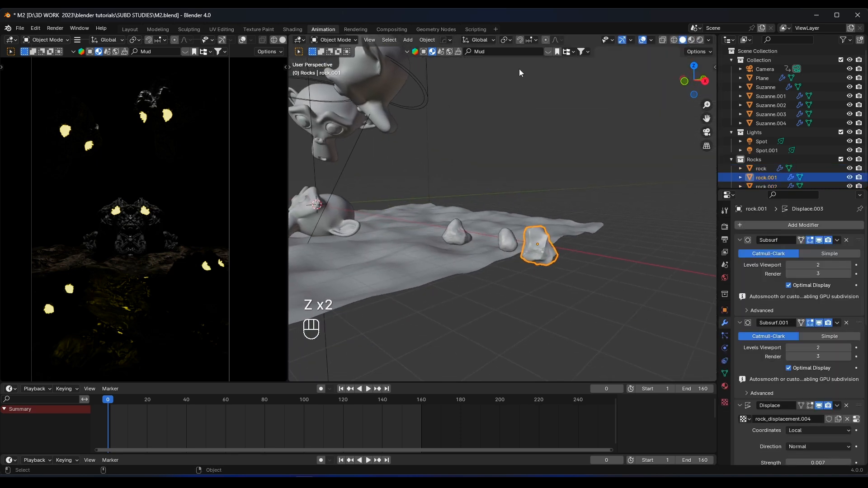
pyautogui.click(547, 52)
pyautogui.click(503, 51)
pyautogui.write('rock')
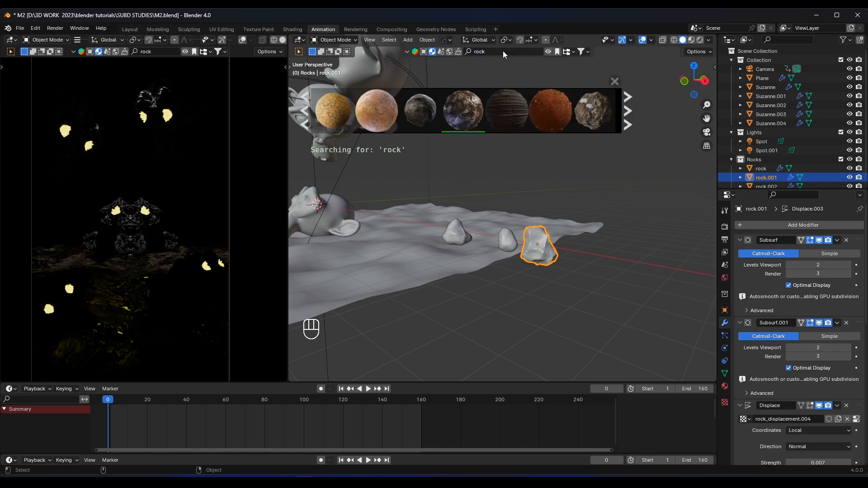
# - Apply the dark grey Rock material from the search results to the large jagged rock and hide the asset library
pyautogui.moveTo(393, 107)
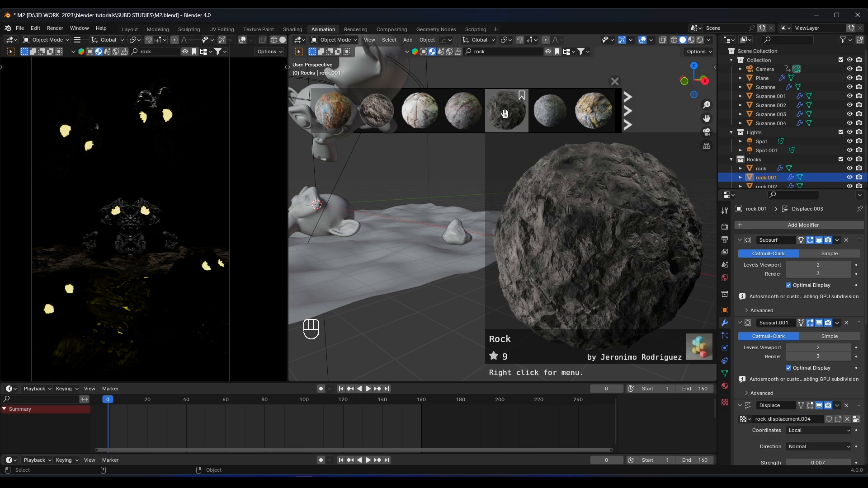
pyautogui.moveTo(504, 113); pyautogui.dragTo(538, 244)
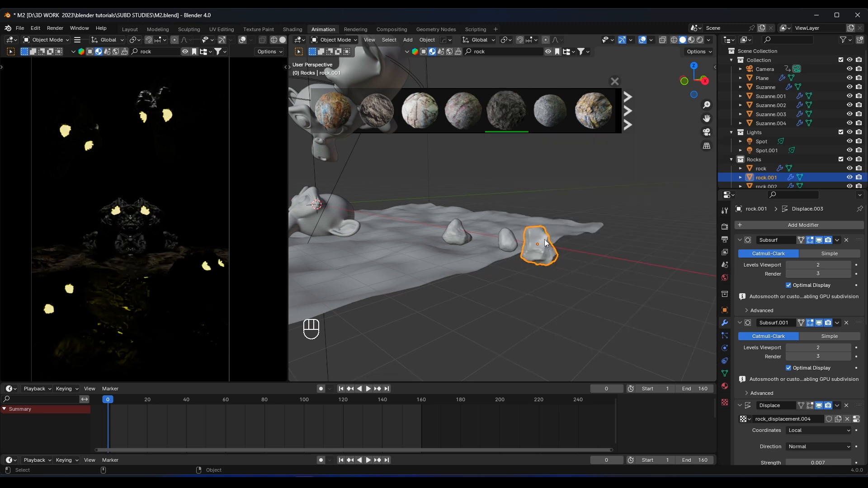
pyautogui.click(615, 81)
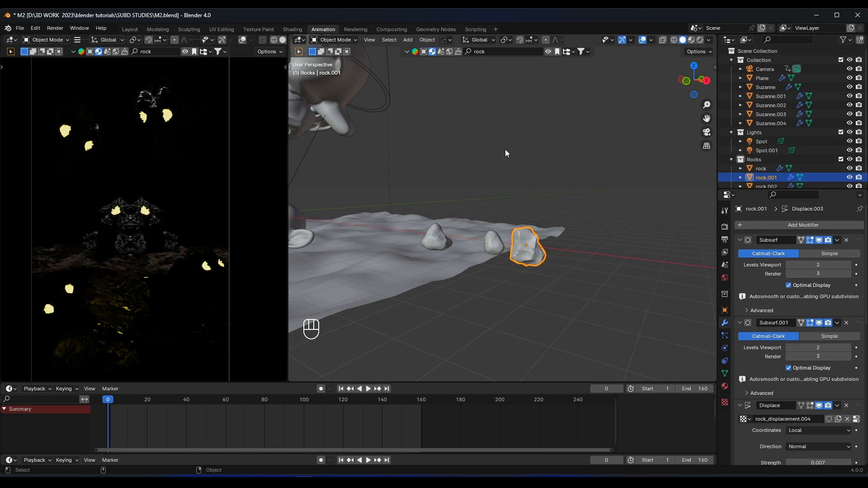
# - Apply the same dark Rock material to the pointed rock and the small middle rock, hiding the asset library when done
pyautogui.click(548, 52)
pyautogui.click(432, 231)
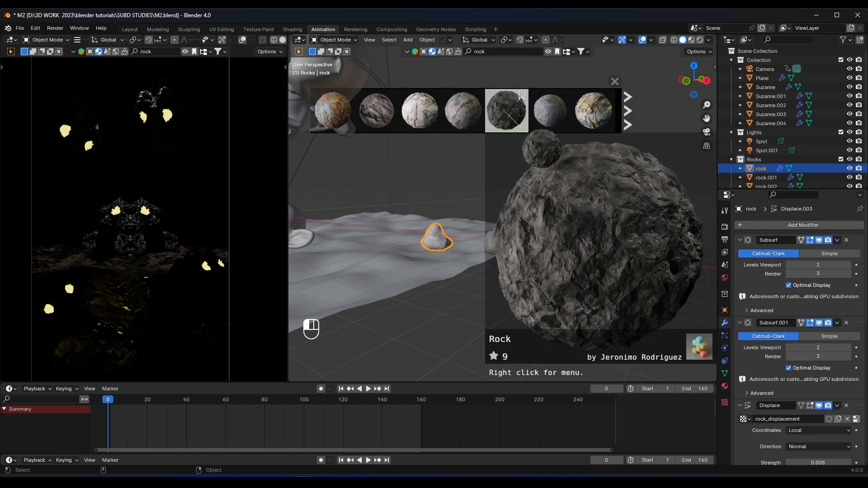
pyautogui.moveTo(473, 162); pyautogui.dragTo(449, 221, button='middle')
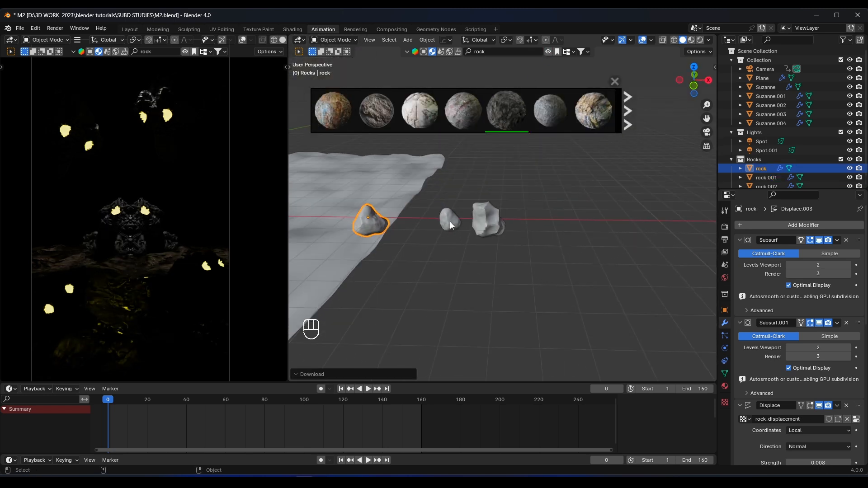
pyautogui.click(450, 222)
pyautogui.scroll(-4, 434, 212)
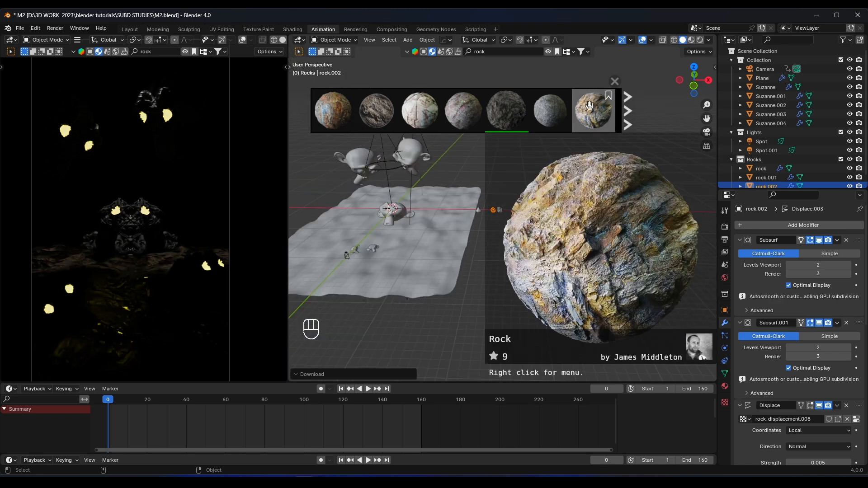
pyautogui.click(615, 82)
# - Duplicate the jagged rock, move the copy -16.153 m along X onto the ground and scale it up to boulder size
pyautogui.scroll(2, 463, 199)
pyautogui.keyDown('shift'); pyautogui.moveTo(463, 199); pyautogui.dragTo(502, 190, button='middle'); pyautogui.keyUp('shift')
pyautogui.scroll(2, 545, 208)
pyautogui.keyDown('shift'); pyautogui.moveTo(362, 186); pyautogui.dragTo(403, 193, button='middle'); pyautogui.keyUp('shift')
pyautogui.hotkey('shift', 'd')
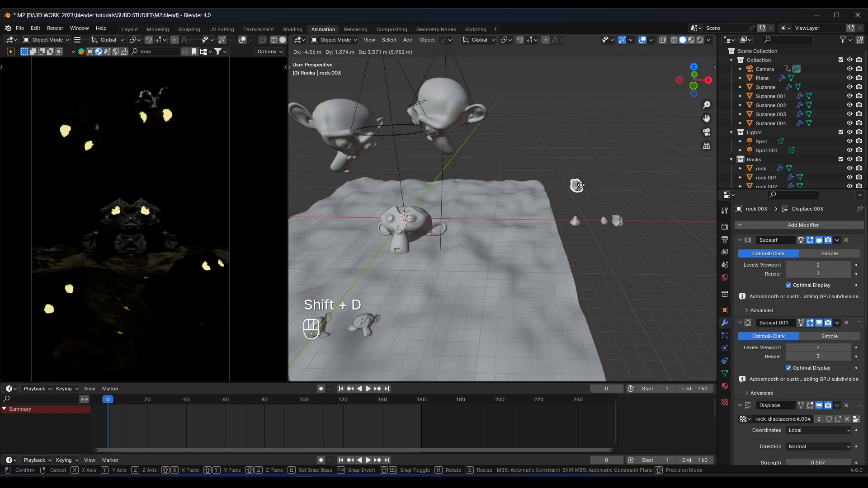
pyautogui.click(579, 186)
pyautogui.press('g')
pyautogui.press('x')
pyautogui.press('s')
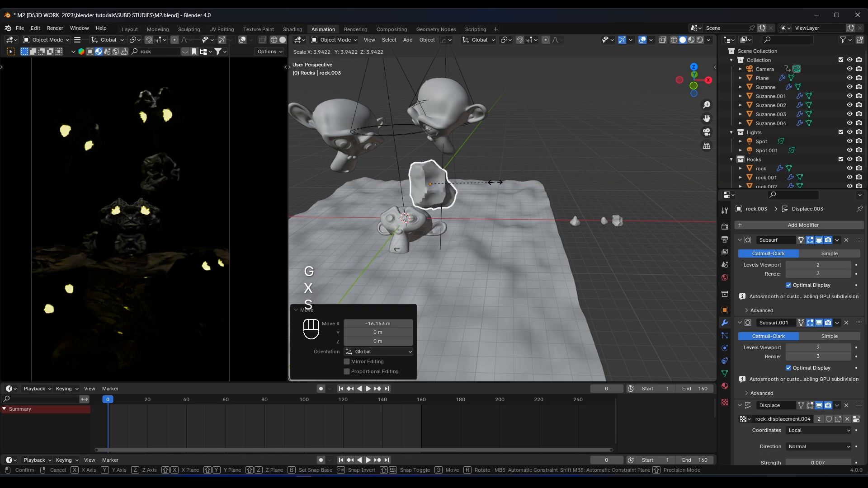
pyautogui.click(511, 192)
# - Position the boulder beside the central Suzanne, shifting it 3.1392 m along X and 3.3792 m along Y and lowering it
pyautogui.press('g')
pyautogui.press('z')
pyautogui.click(511, 193)
pyautogui.press('g')
pyautogui.press('x')
pyautogui.click(538, 195)
pyautogui.press('g')
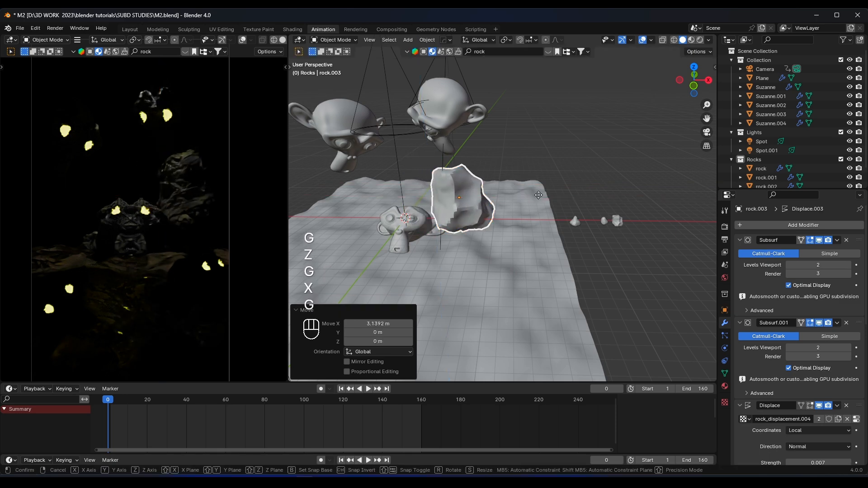
pyautogui.press('z')
pyautogui.click(533, 209)
# - Shade the boulder smooth
pyautogui.moveTo(500, 203); pyautogui.dragTo(455, 226, button='middle')
pyautogui.scroll(4, 454, 223)
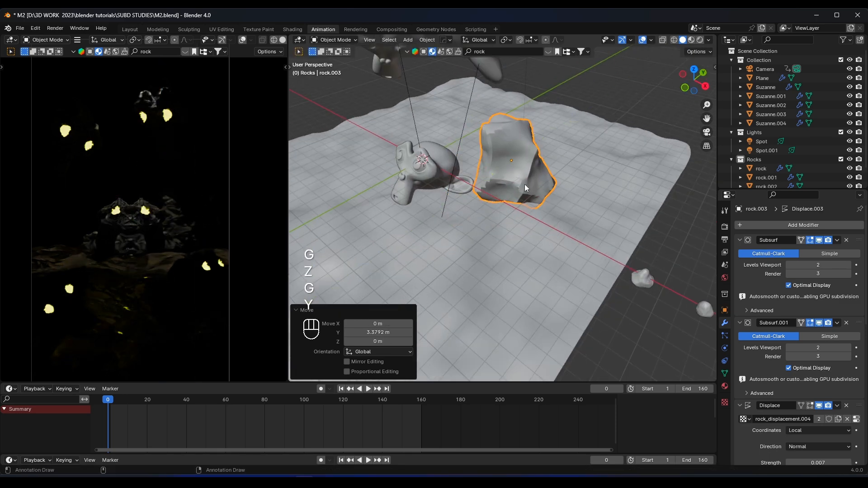
pyautogui.rightClick(511, 152)
pyautogui.click(498, 152)
pyautogui.moveTo(497, 153)
pyautogui.mouseDown(button='middle')
pyautogui.moveTo(543, 152)
pyautogui.moveTo(511, 154)
pyautogui.mouseUp(button='middle')
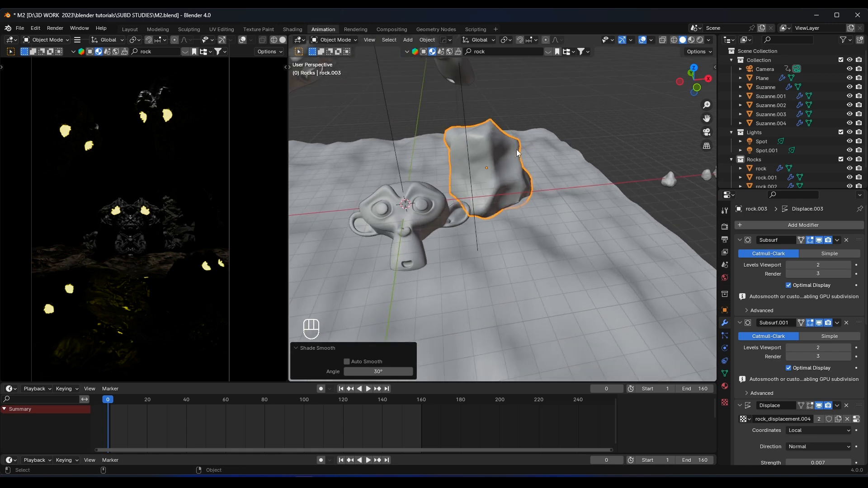
# - Enlarge the smoothed boulder and move it 1.6468 m along Y, further behind the central head
pyautogui.press('s')
pyautogui.click(512, 151)
pyautogui.press('g')
pyautogui.press('y')
pyautogui.click(517, 142)
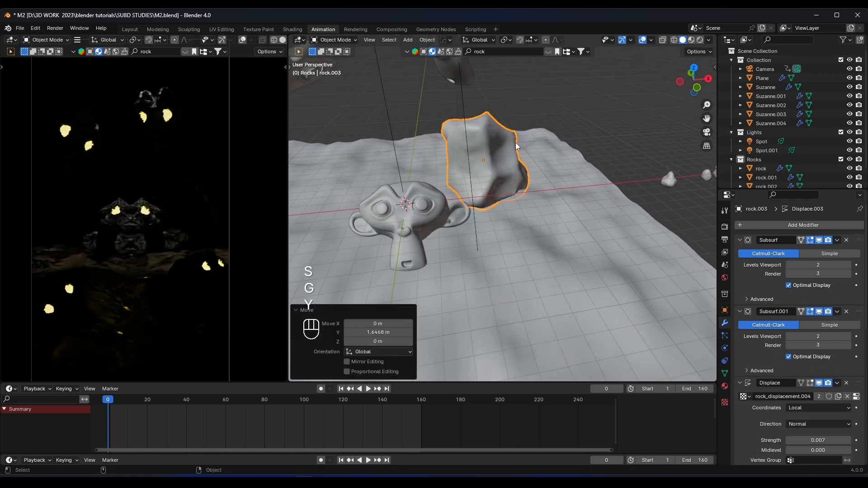
pyautogui.press('s')
pyautogui.click(526, 143)
# - Duplicate the boulder -7.5395 m along X and rotate the copy about Z so it shows a different face
pyautogui.moveTo(511, 149); pyautogui.dragTo(526, 159, button='middle')
pyautogui.hotkey('shift', 'd')
pyautogui.press('x')
pyautogui.click(424, 164)
pyautogui.press('r')
pyautogui.press('z')
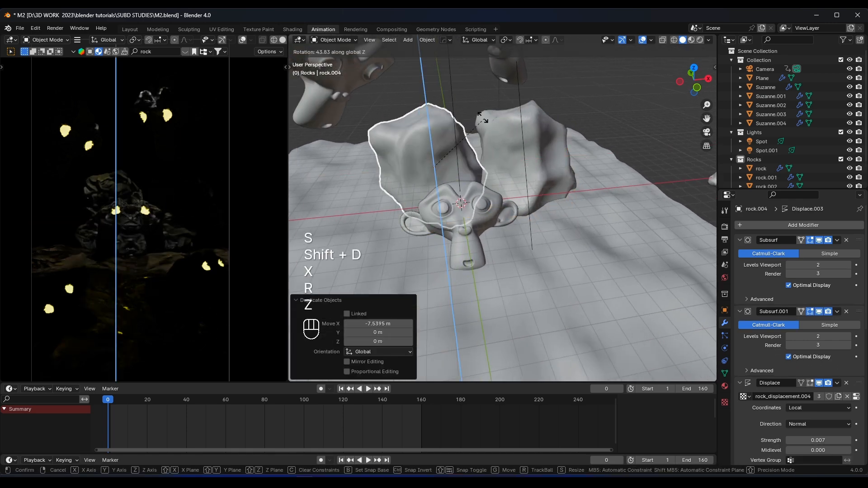
pyautogui.click(425, 147)
# - Move the new boulder 1.5116 m along Y, stretch it 1.362 times along Z and apply its scale
pyautogui.moveTo(425, 147); pyautogui.dragTo(511, 167, button='middle')
pyautogui.press('g')
pyautogui.press('y')
pyautogui.click(461, 159)
pyautogui.moveTo(461, 159); pyautogui.dragTo(457, 153, button='middle')
pyautogui.press('s')
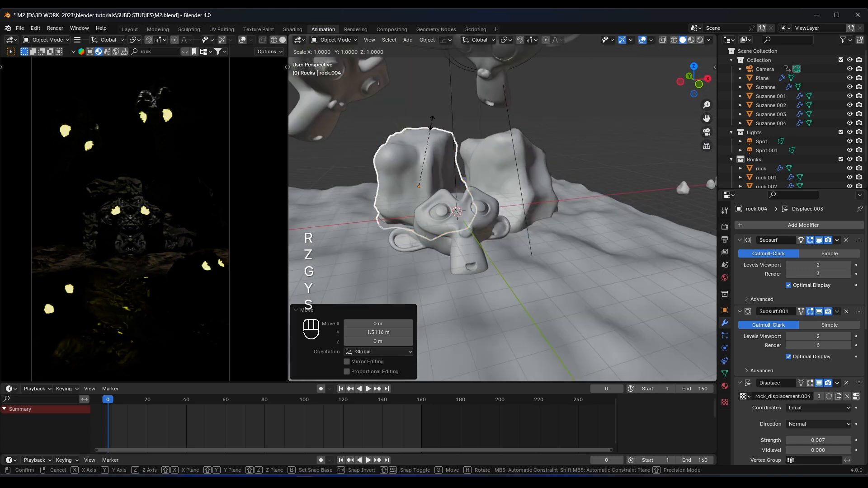
pyautogui.press('z')
pyautogui.click(457, 105)
pyautogui.hotkey('ctrl', 'a')
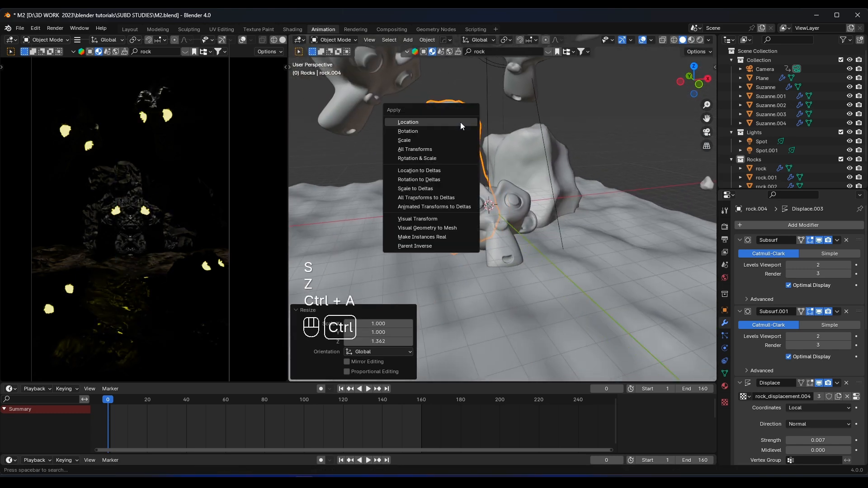
pyautogui.click(421, 138)
# - Scale the tall boulder uniformly by 1.465 and move it 1.5681 m along Y
pyautogui.keyDown('shift'); pyautogui.moveTo(425, 135); pyautogui.dragTo(478, 155, button='middle'); pyautogui.keyUp('shift')
pyautogui.press('s')
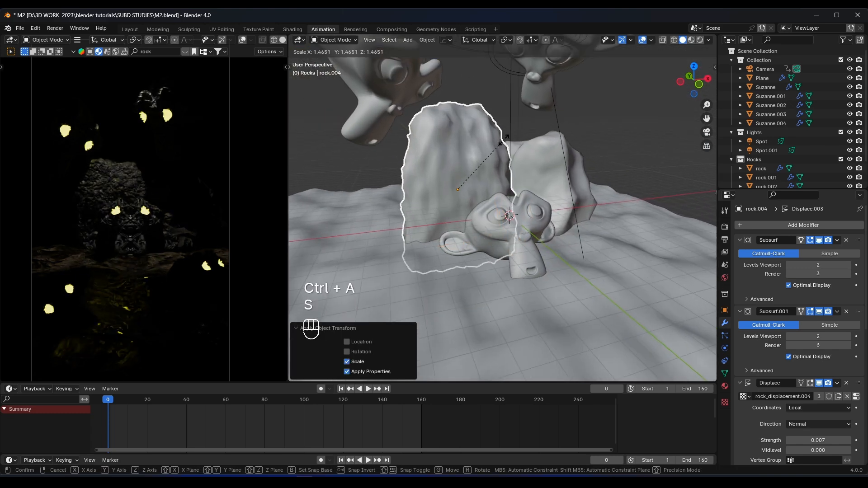
pyautogui.click(505, 137)
pyautogui.press('g')
pyautogui.press('y')
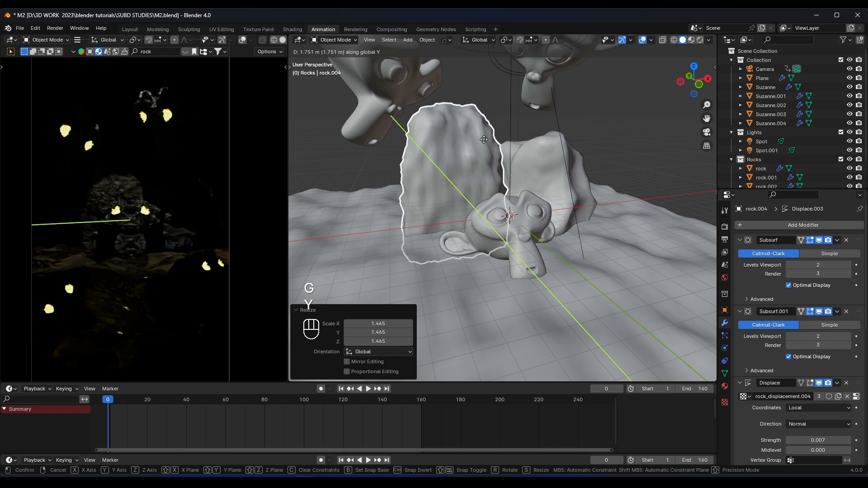
pyautogui.click(484, 139)
# - Duplicate the tall boulder toward negative X, then rotate the copy 47.7° about Z and also about X
pyautogui.hotkey('shift', 'd')
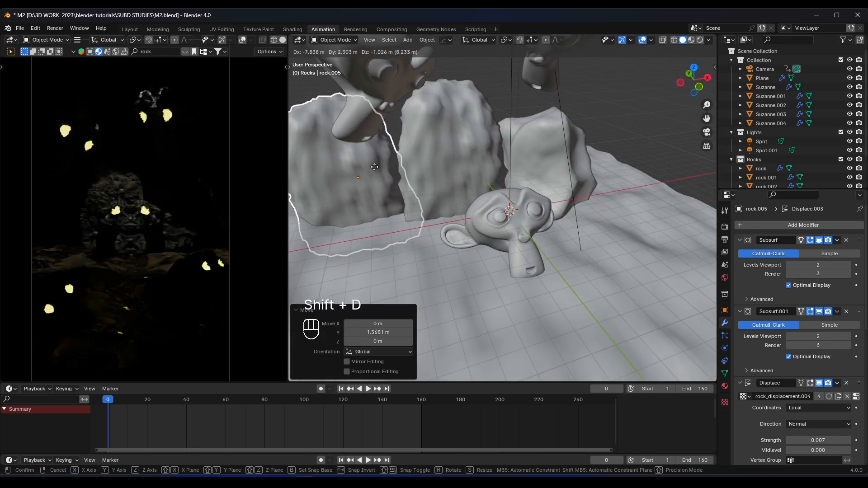
pyautogui.press('r')
pyautogui.press('z')
pyautogui.click(397, 128)
pyautogui.press('r')
pyautogui.press('x')
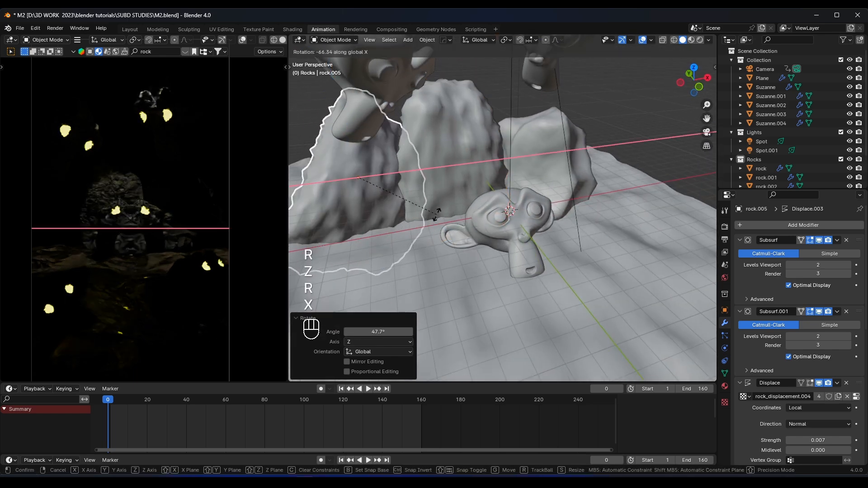
pyautogui.click(436, 213)
# - Stretch the third boulder 1.555 times along Z and turn it slightly about Z
pyautogui.press('s')
pyautogui.press('z')
pyautogui.click(475, 230)
pyautogui.moveTo(475, 230); pyautogui.dragTo(409, 226, button='middle')
pyautogui.press('r')
pyautogui.press('z')
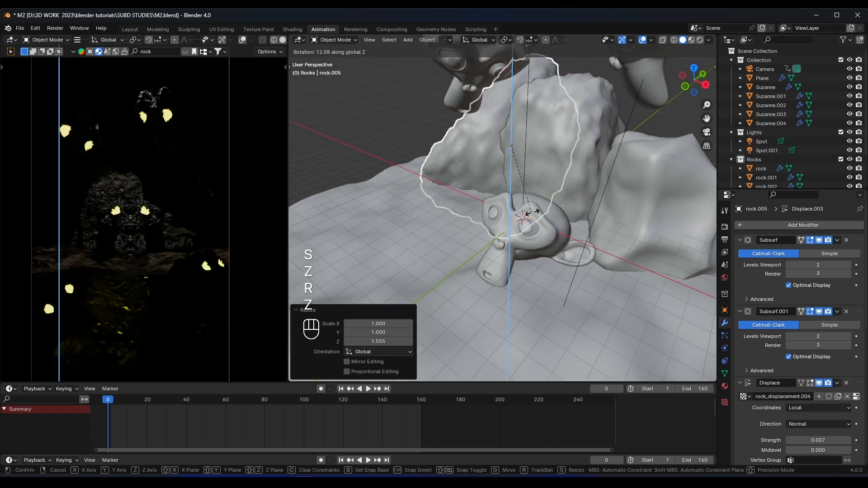
pyautogui.click(532, 212)
# - Move the third boulder -3.4192 m along Y and -1.5725 m along X
pyautogui.press('g')
pyautogui.press('y')
pyautogui.click(516, 208)
pyautogui.press('g')
pyautogui.press('x')
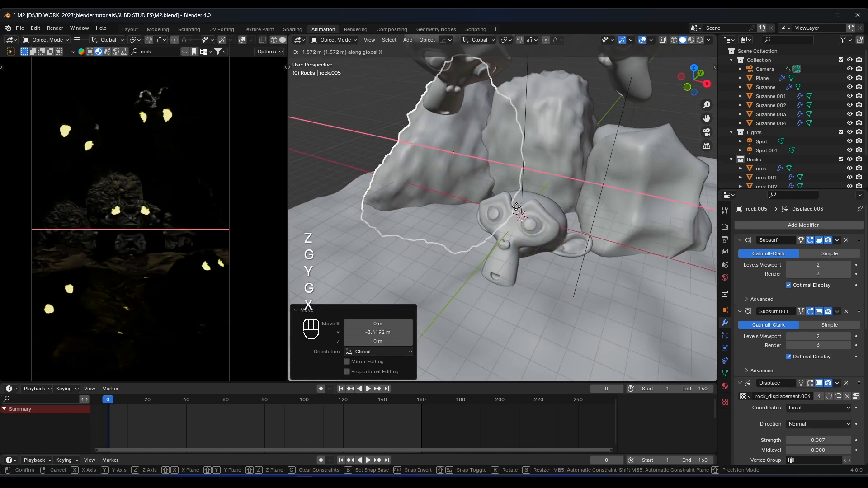
pyautogui.click(516, 207)
pyautogui.moveTo(517, 207); pyautogui.dragTo(611, 227, button='middle')
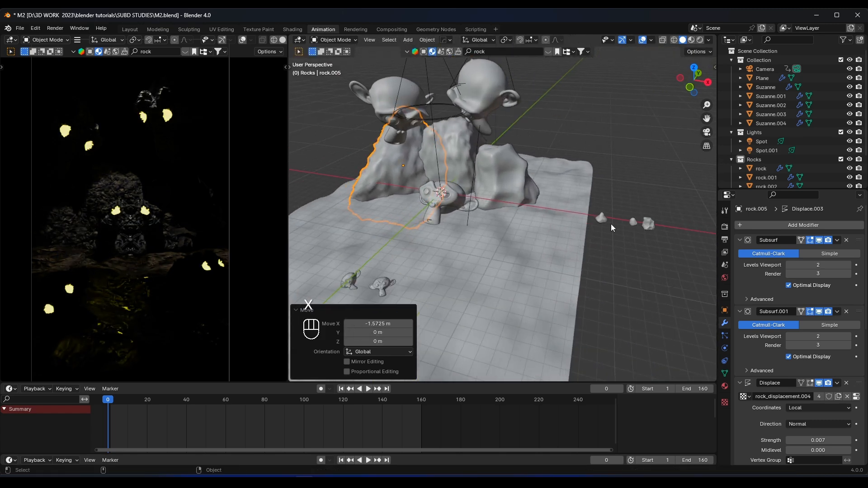
# - Duplicate the small pointed rock along X onto the ground and scale the copy by 4.467
pyautogui.click(601, 219)
pyautogui.hotkey('shift', 'd')
pyautogui.press('x')
pyautogui.press('s')
pyautogui.click(601, 213)
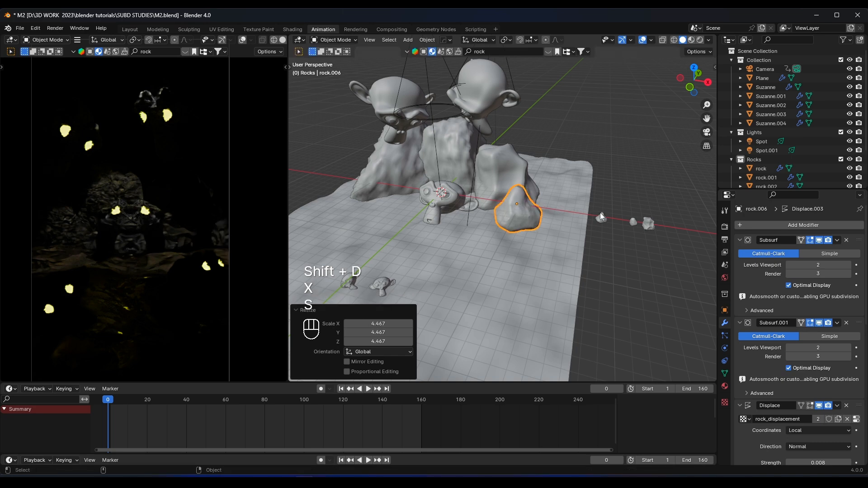
# - Bring the pointed rock copy toward the camera along Y and scale it by another 1.341
pyautogui.press('g')
pyautogui.press('y')
pyautogui.press('s')
pyautogui.click(520, 258)
# - Move the enlarged pointed rock -3.4361 m along X and 4.9986 m along Y, in front of the boulders
pyautogui.press('g')
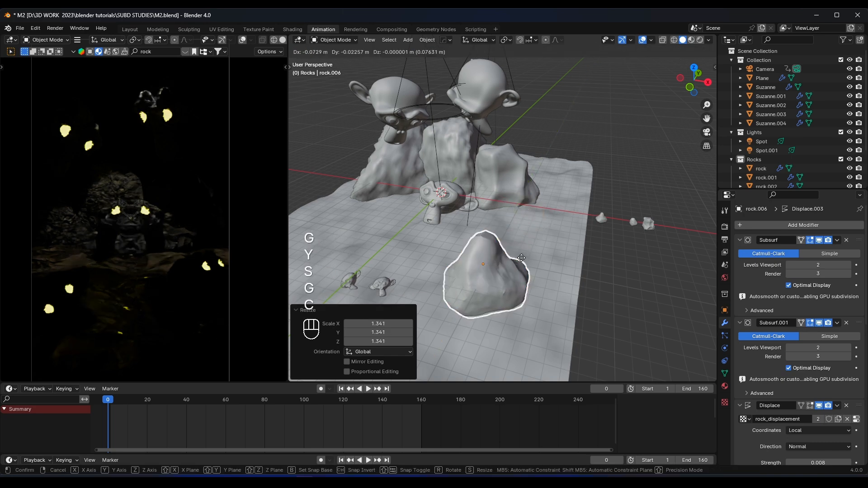
pyautogui.press('x')
pyautogui.click(521, 246)
pyautogui.press('g')
pyautogui.press('y')
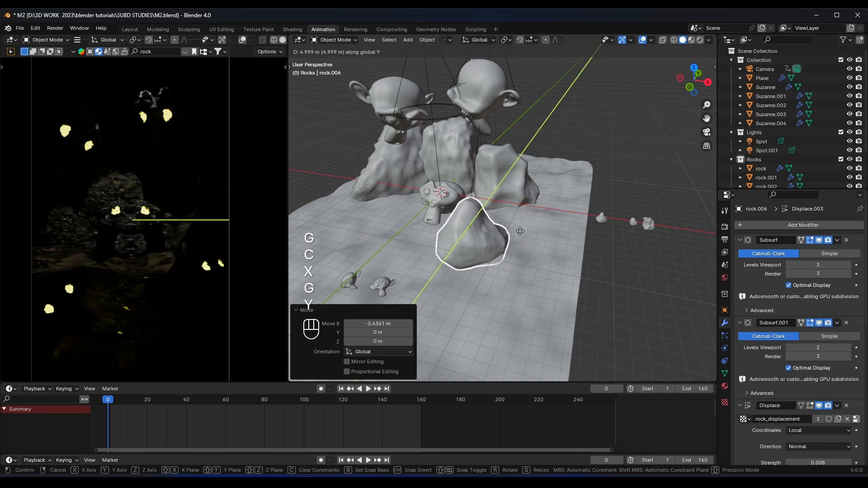
pyautogui.click(520, 231)
pyautogui.keyDown('shift'); pyautogui.moveTo(520, 232); pyautogui.dragTo(547, 222, button='middle'); pyautogui.keyUp('shift')
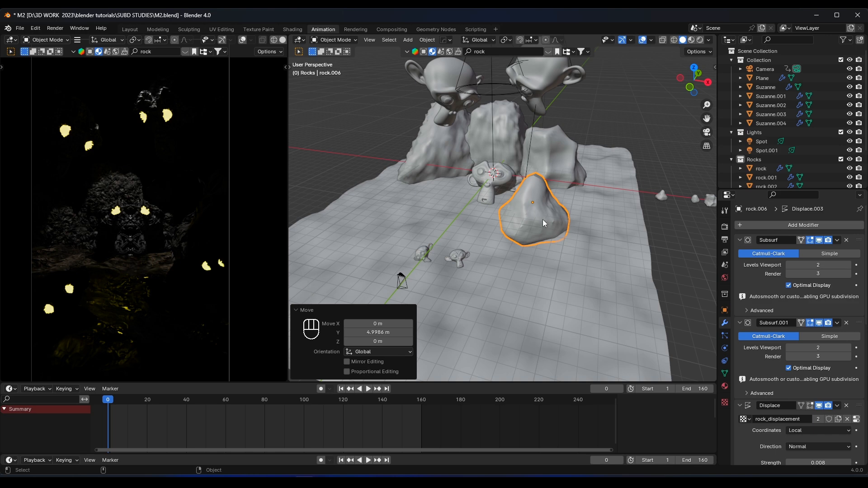
# - Duplicate the pointed rock to the opposite side along X, rotate it -111° in view, and move it -2.3821 m along Z
pyautogui.hotkey('shift', 'd')
pyautogui.press('x')
pyautogui.click(400, 206)
pyautogui.press('r')
pyautogui.click(409, 137)
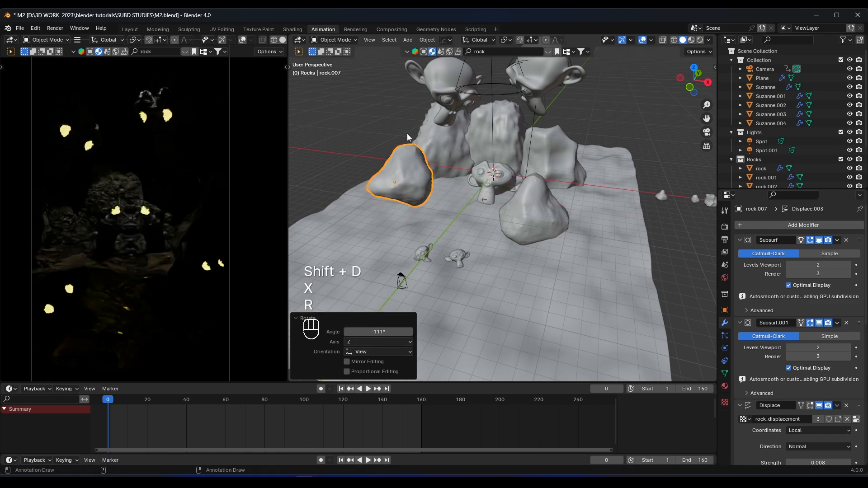
pyautogui.press('g')
pyautogui.press('z')
pyautogui.click(426, 184)
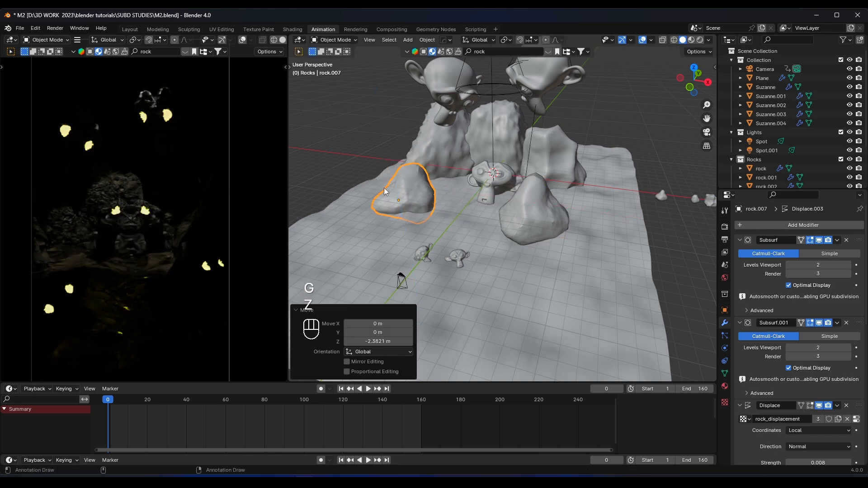
# - Move the tall middle boulder behind the central head further back along Y and save the file
pyautogui.keyDown('shift'); pyautogui.moveTo(504, 150); pyautogui.dragTo(490, 184, button='middle'); pyautogui.keyUp('shift')
pyautogui.click(497, 186)
pyautogui.press('g')
pyautogui.press('y')
pyautogui.click(500, 167)
pyautogui.scroll(-4, 500, 165)
pyautogui.hotkey('ctrl', 's')
# - Select both spot lights above the heads and move them together about 12.73 m along Y, behind the rocks
pyautogui.moveTo(484, 185); pyautogui.dragTo(438, 208, button='middle')
pyautogui.click(502, 160)
pyautogui.scroll(2, 497, 158)
pyautogui.keyDown('shift'); pyautogui.click(459, 185); pyautogui.keyUp('shift')
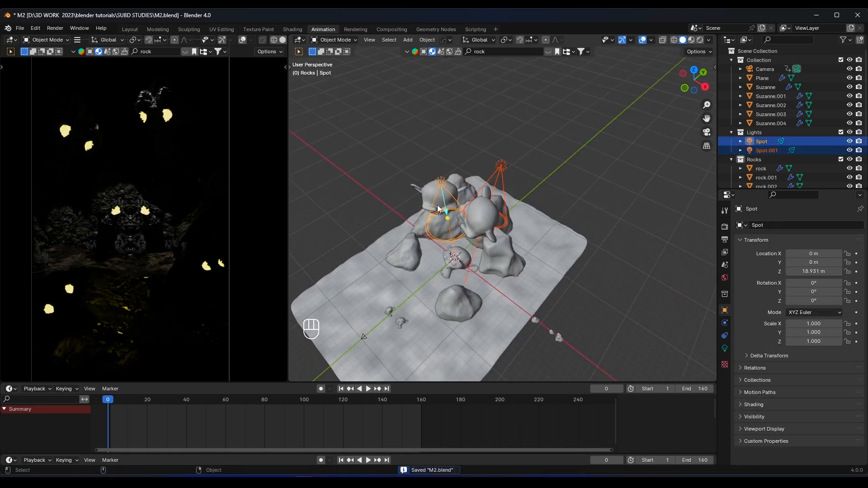
pyautogui.press('g')
pyautogui.press('y')
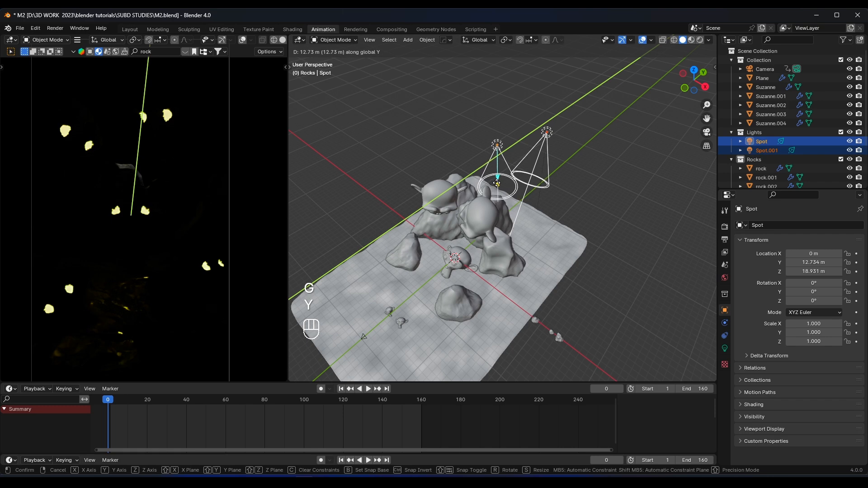
pyautogui.click(496, 183)
# - Tilt the first spot light -39° about X toward the scene and raise it along Z
pyautogui.click(502, 151)
pyautogui.press('r')
pyautogui.press('x')
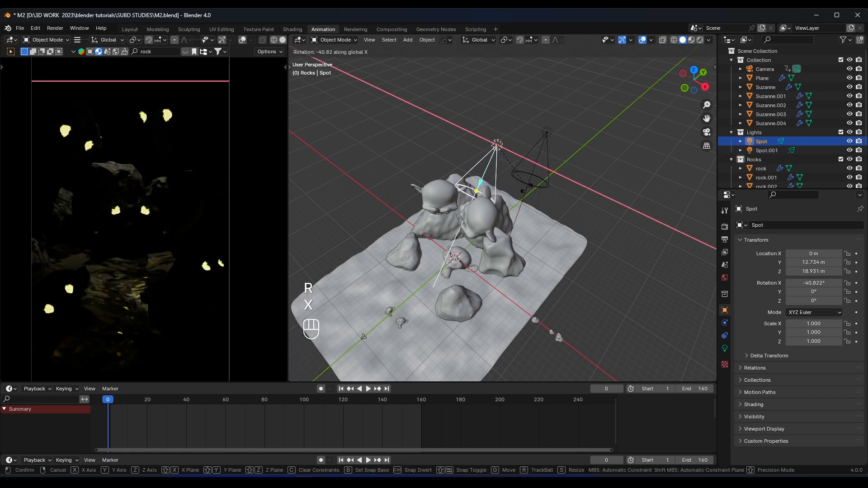
pyautogui.click(529, 187)
pyautogui.press('g')
pyautogui.press('z')
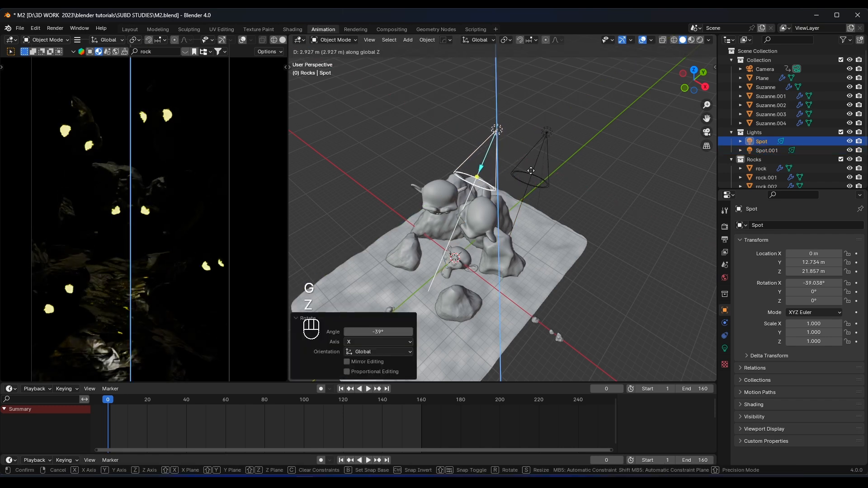
pyautogui.click(514, 198)
# - Fine-tune the first spot light's position along Y and save the file
pyautogui.press('g')
pyautogui.moveTo(514, 198); pyautogui.dragTo(597, 194, button='middle')
pyautogui.press('y')
pyautogui.click(491, 170)
pyautogui.press('g')
pyautogui.press('y')
pyautogui.click(497, 165)
pyautogui.hotkey('ctrl', 's')
# - Raise the second spot light 4.4346 m along Z
pyautogui.click(549, 190)
pyautogui.press('g')
pyautogui.press('z')
pyautogui.click(559, 163)
# - Set the second spot light's power to 5000 W and save the file
pyautogui.click(724, 348)
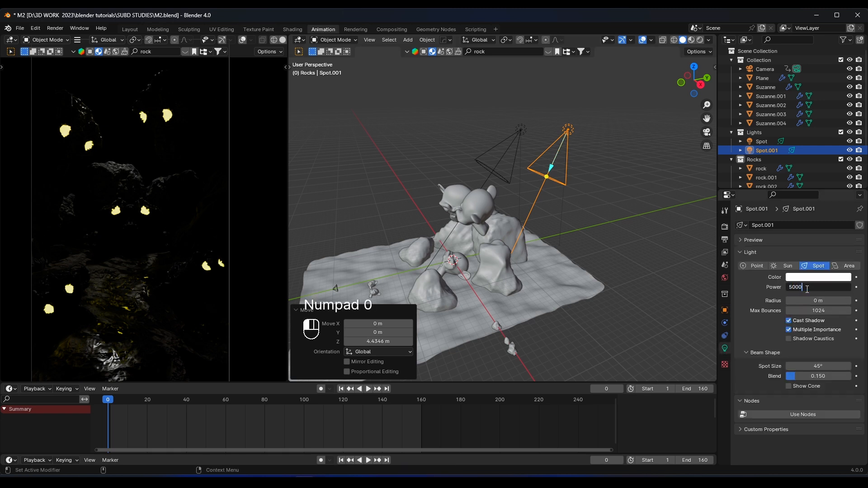
pyautogui.press('Return')
pyautogui.hotkey('ctrl', 's')
pyautogui.moveTo(533, 212); pyautogui.dragTo(461, 186, button='middle')
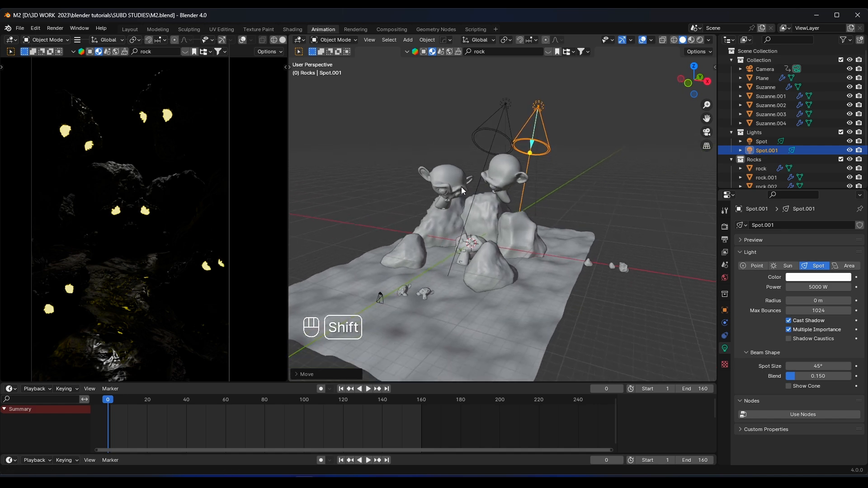
pyautogui.scroll(5, 460, 200)
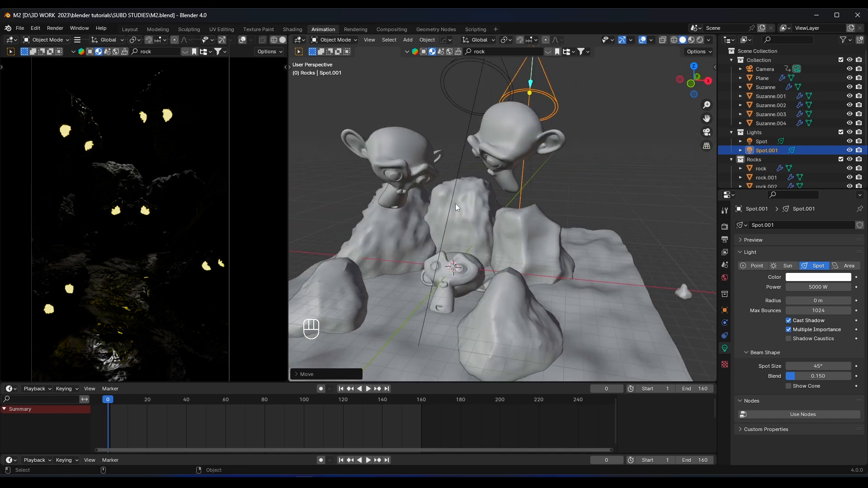
# - Add a cube mesh and scale it up uniformly until it encloses the whole scene
pyautogui.scroll(-8, 454, 204)
pyautogui.hotkey('shift', 'a')
pyautogui.moveTo(488, 206)
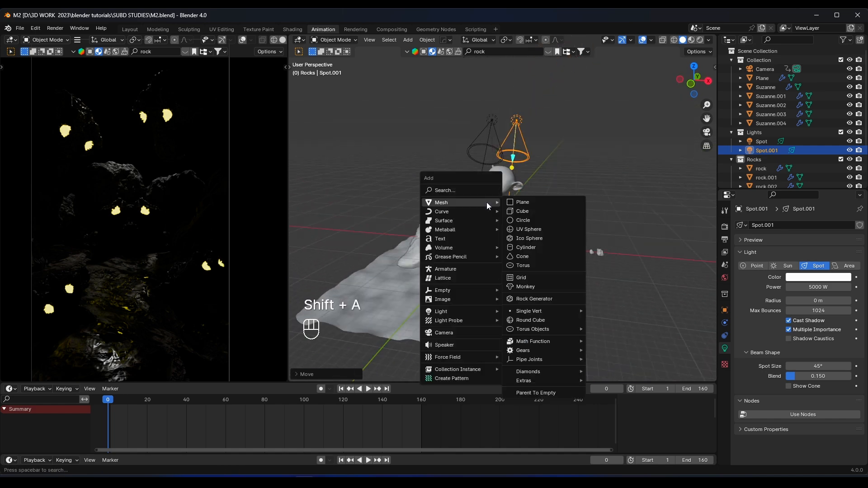
pyautogui.click(521, 212)
pyautogui.press('s')
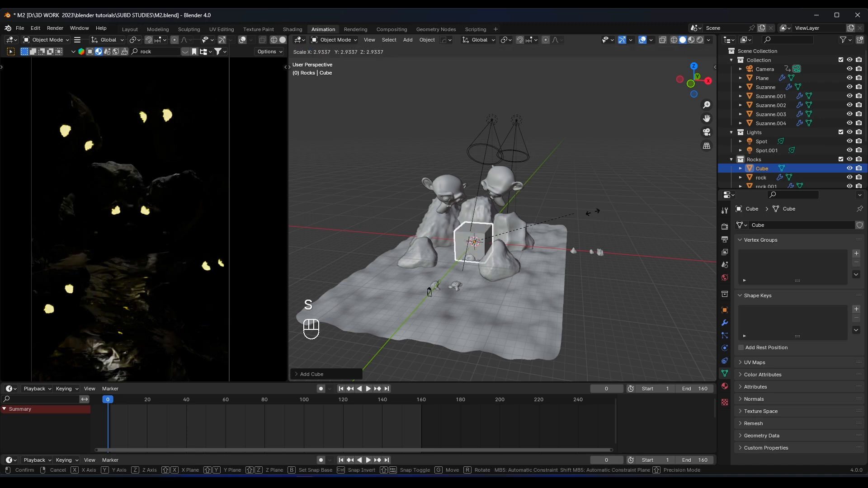
pyautogui.press('s')
pyautogui.click(551, 227)
pyautogui.scroll(-4, 551, 227)
pyautogui.press('s')
pyautogui.click(568, 223)
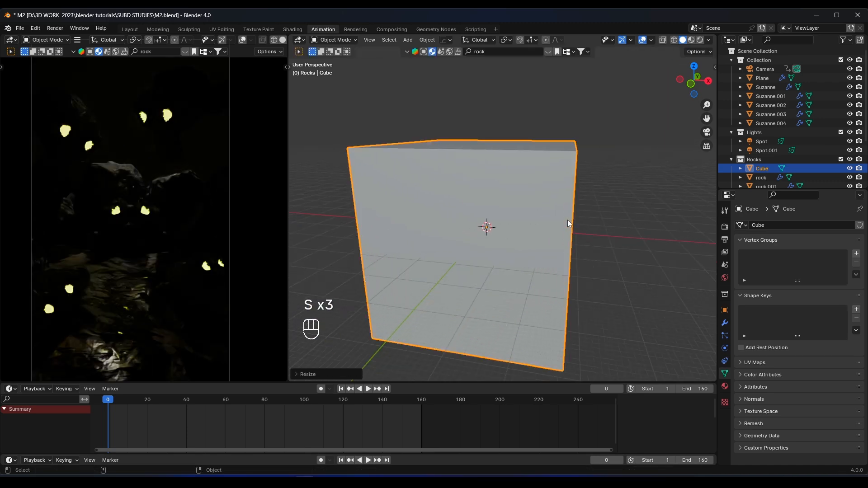
# - Stretch the cube along Y, raise it along Z and rescale its height
pyautogui.press('s')
pyautogui.moveTo(568, 223); pyautogui.dragTo(602, 204, button='middle')
pyautogui.press('y')
pyautogui.click(574, 226)
pyautogui.press('g')
pyautogui.press('z')
pyautogui.click(604, 188)
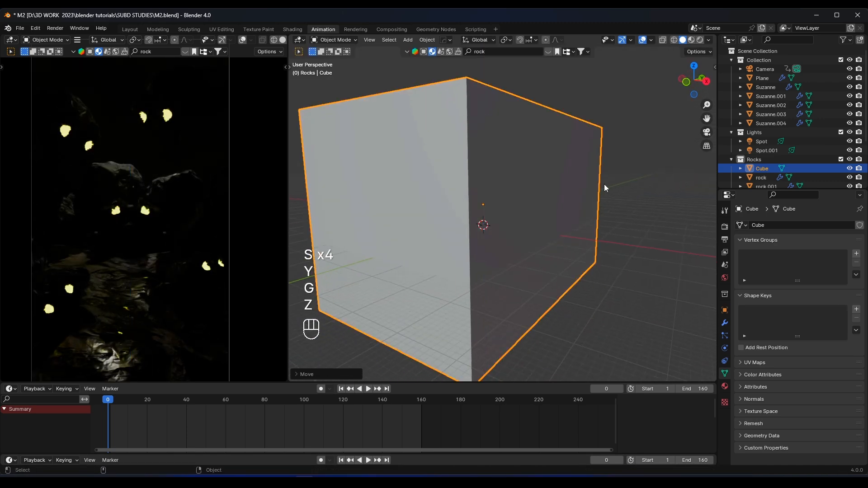
pyautogui.press('s')
pyautogui.press('z')
pyautogui.click(570, 193)
# - Switch to wireframe shading and refine the cube's Z scale and vertical position around the scene
pyautogui.press('z')
pyautogui.click(463, 199)
pyautogui.press('s')
pyautogui.moveTo(461, 200); pyautogui.dragTo(521, 203, button='middle')
pyautogui.press('z')
pyautogui.click(547, 211)
pyautogui.press('g')
pyautogui.press('z')
pyautogui.click(551, 191)
# - Resize the cube around the heads and spot lights, adjust its height and Z position, and apply the object transform
pyautogui.press('s')
pyautogui.click(564, 215)
pyautogui.press('g')
pyautogui.press('z')
pyautogui.click(584, 208)
pyautogui.press('s')
pyautogui.press('z')
pyautogui.click(603, 198)
pyautogui.hotkey('ctrl', 'a')
pyautogui.click(520, 203)
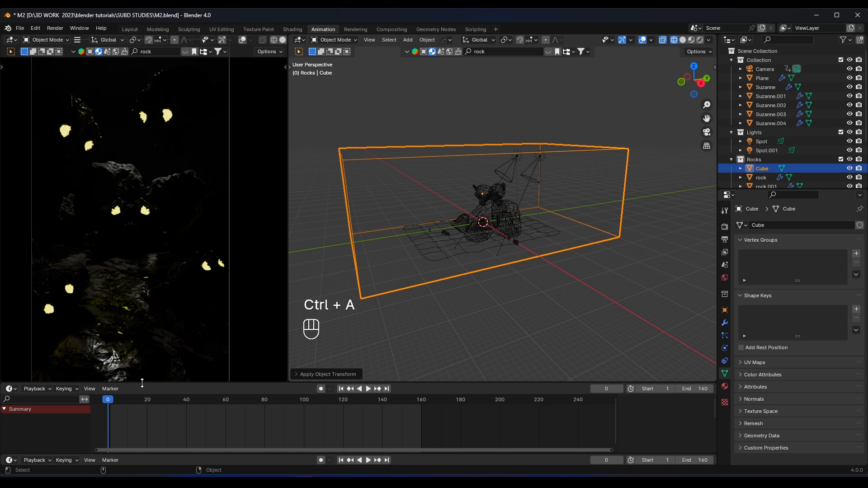
# - Show the Shader Editor in an enlarged area below the viewports and create a new material for the cube
pyautogui.moveTo(142, 383); pyautogui.dragTo(199, 335)
pyautogui.click(10, 360)
pyautogui.click(45, 444)
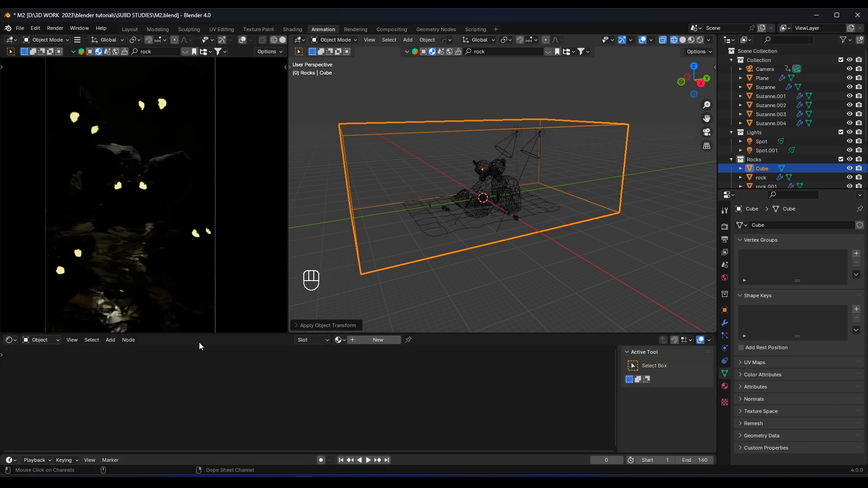
pyautogui.click(725, 386)
pyautogui.click(373, 342)
pyautogui.press('Home')
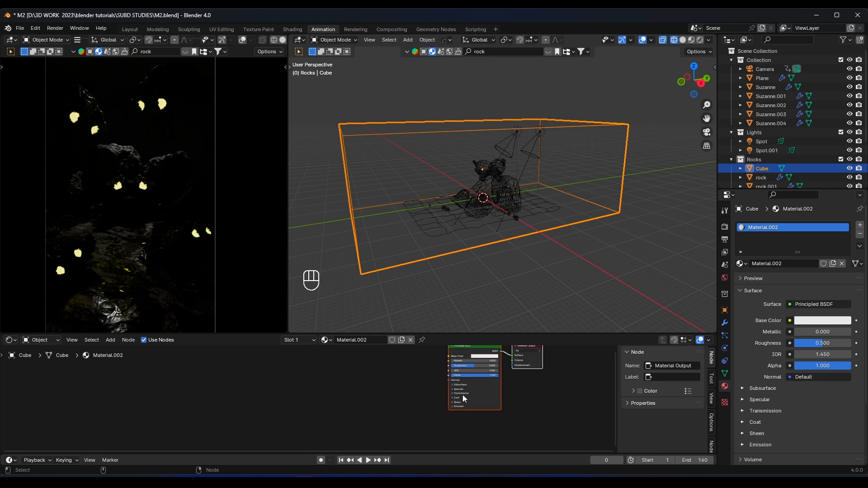
# - Delete the cube material's Principled BSDF node and add a Volume Scatter node in its place
pyautogui.moveTo(485, 334); pyautogui.dragTo(486, 295)
pyautogui.moveTo(412, 336); pyautogui.dragTo(345, 341, button='middle')
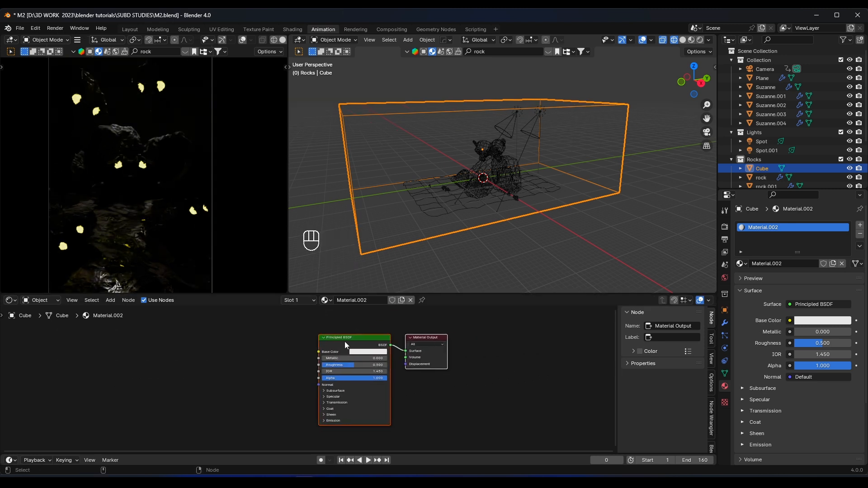
pyautogui.click(345, 341)
pyautogui.press('x')
pyautogui.hotkey('shift', 'a')
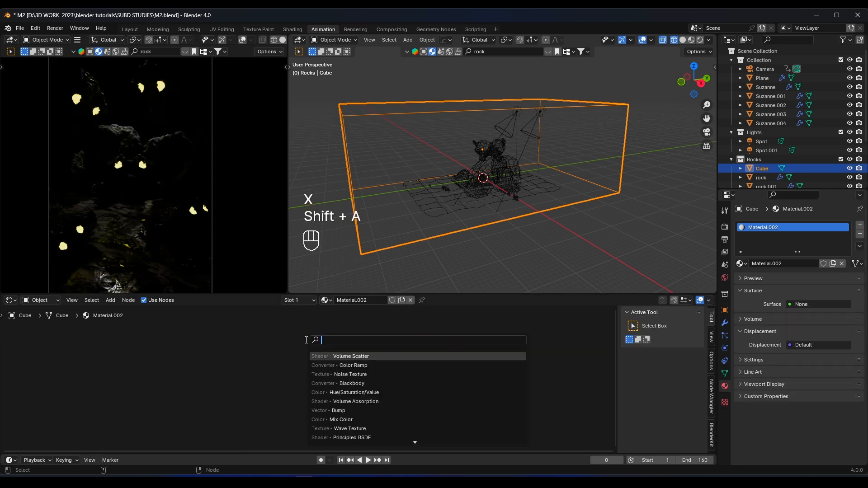
pyautogui.click(349, 357)
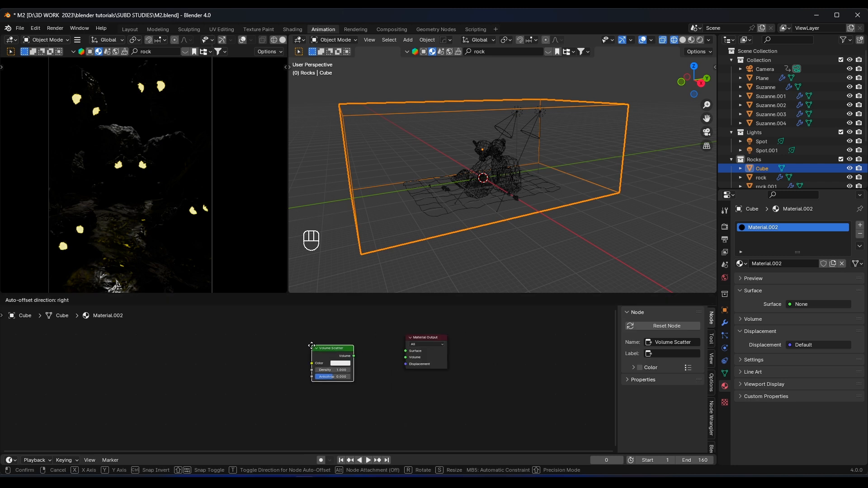
pyautogui.click(311, 346)
# - Connect Volume Scatter to the Material Output's Volume input and set Density to 0.1 and Anisotropy to 0.8
pyautogui.scroll(6, 310, 370)
pyautogui.moveTo(415, 365); pyautogui.dragTo(367, 389, button='middle')
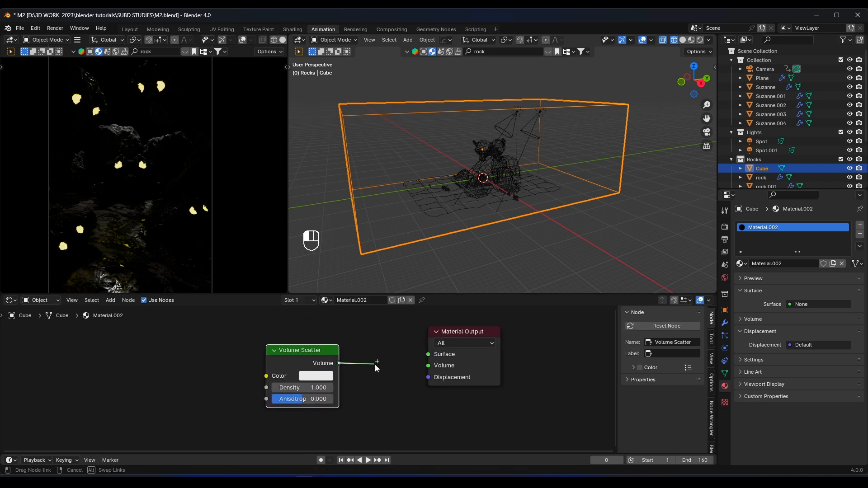
pyautogui.moveTo(430, 371); pyautogui.dragTo(430, 368)
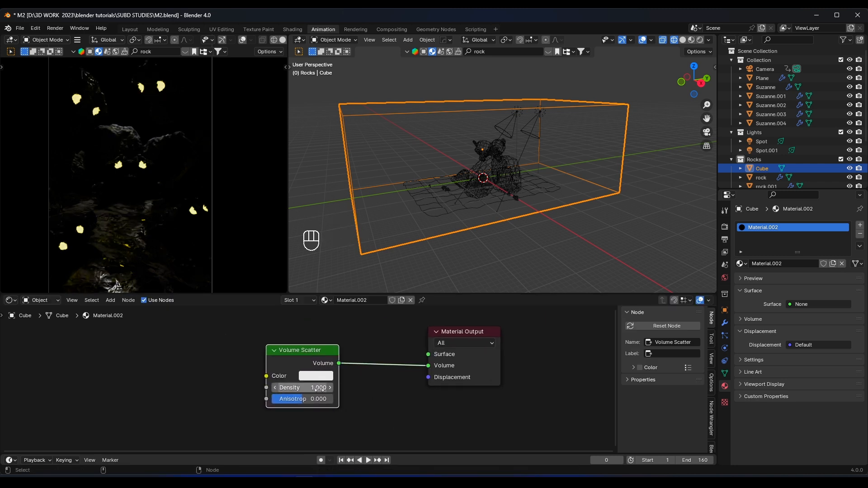
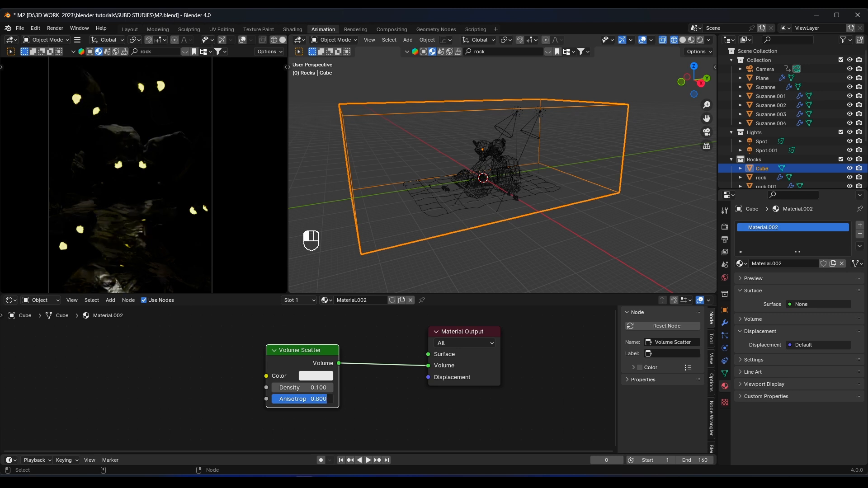
pyautogui.scroll(-2, 192, 156)
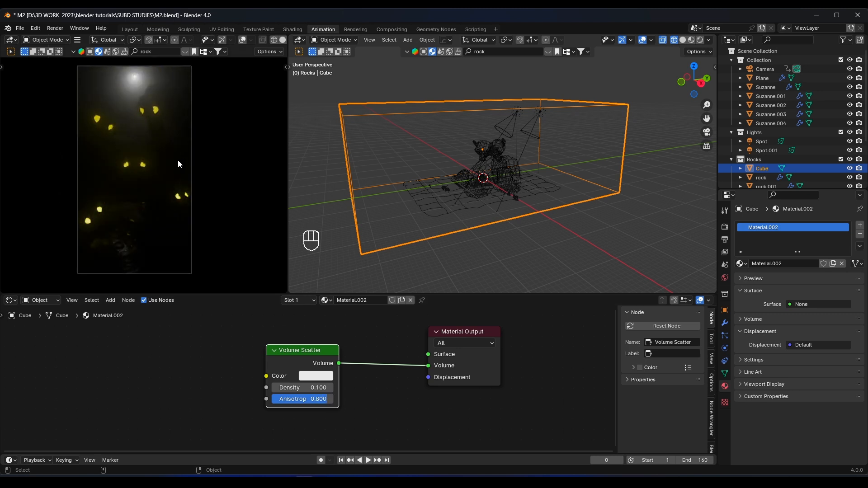
# - Thin the fog by setting the Volume Scatter density to 0.02 and anisotropy to 0.667, and enlarge the viewports
pyautogui.scroll(1, 142, 151)
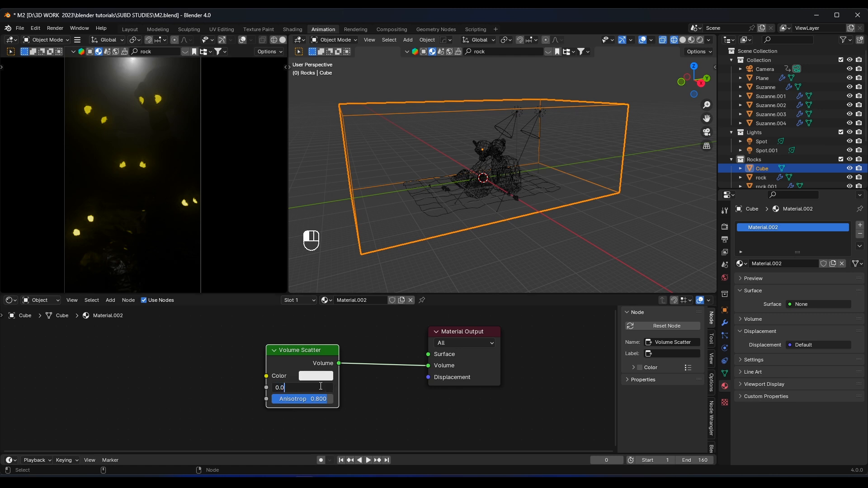
pyautogui.scroll(2, 161, 236)
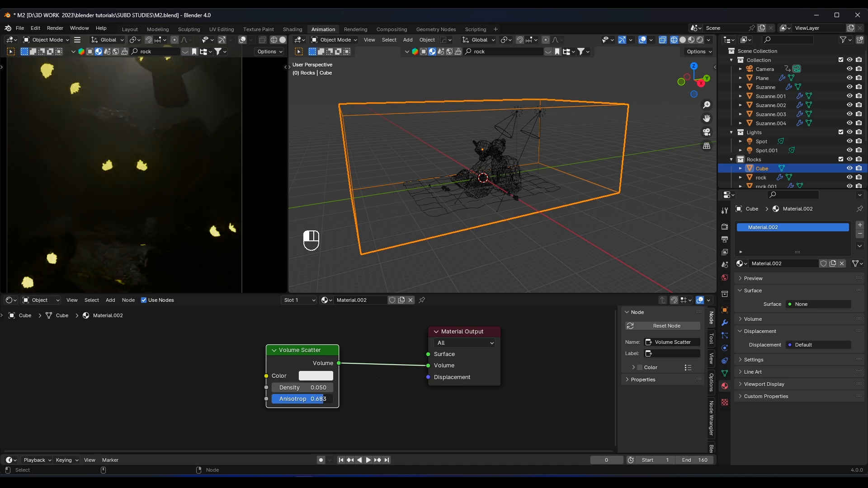
pyautogui.scroll(-3, 181, 237)
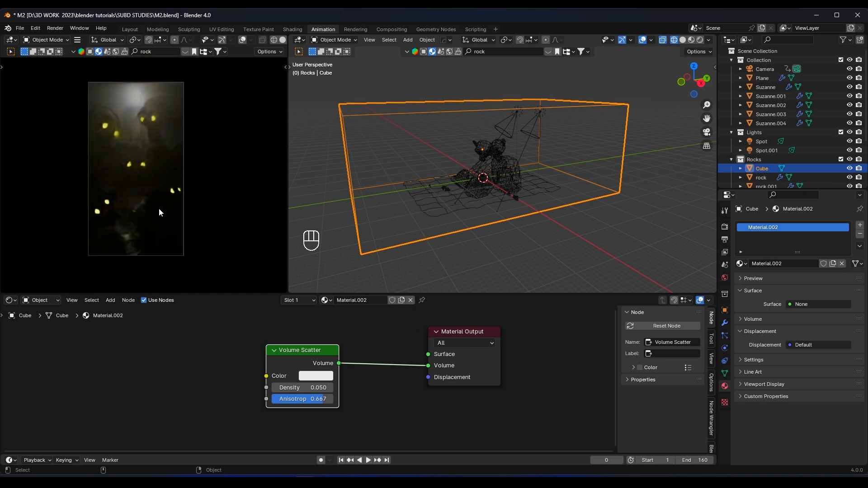
pyautogui.scroll(1, 181, 237)
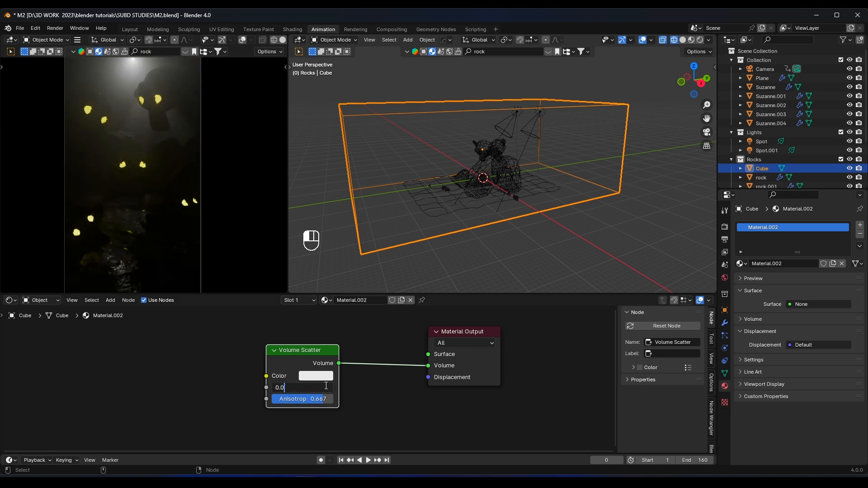
pyautogui.press('Return')
pyautogui.scroll(3, 179, 260)
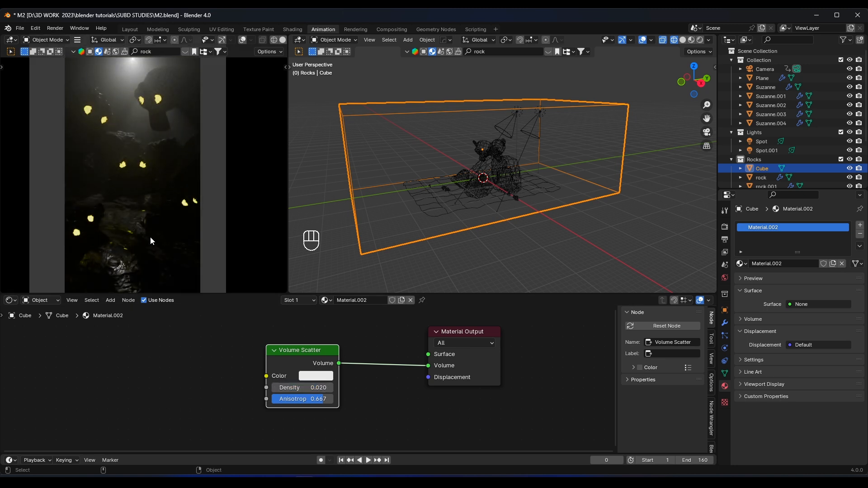
pyautogui.moveTo(204, 294); pyautogui.dragTo(199, 382)
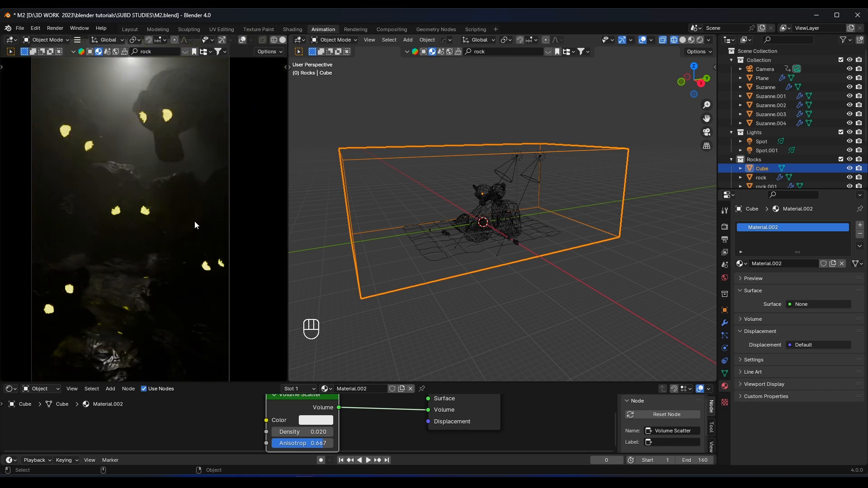
pyautogui.keyDown('shift'); pyautogui.moveTo(202, 187); pyautogui.dragTo(197, 204, button='middle'); pyautogui.keyUp('shift')
pyautogui.scroll(-1, 197, 204)
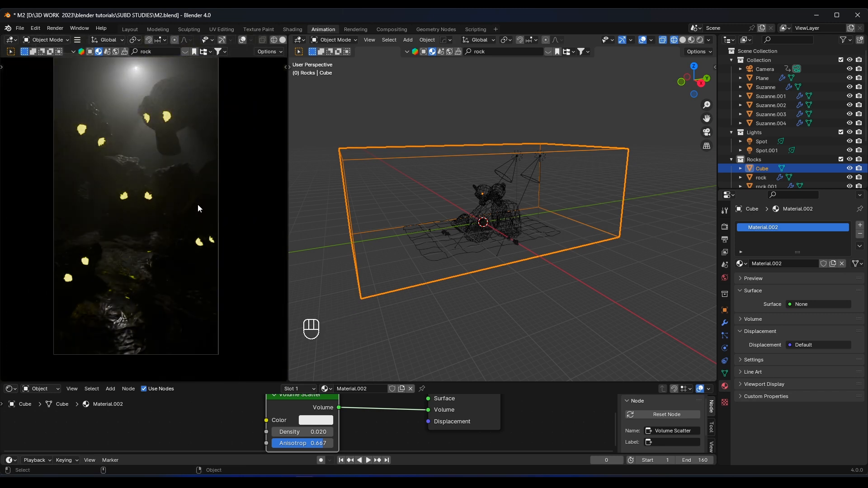
# - Raise the first spot light about 5.4 m along Z and give the timeline more height
pyautogui.scroll(3, 523, 131)
pyautogui.click(522, 127)
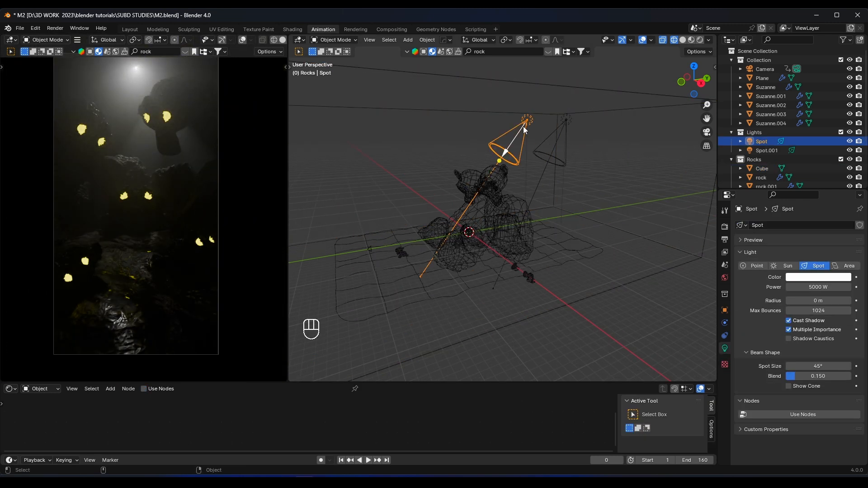
pyautogui.press('g')
pyautogui.press('z')
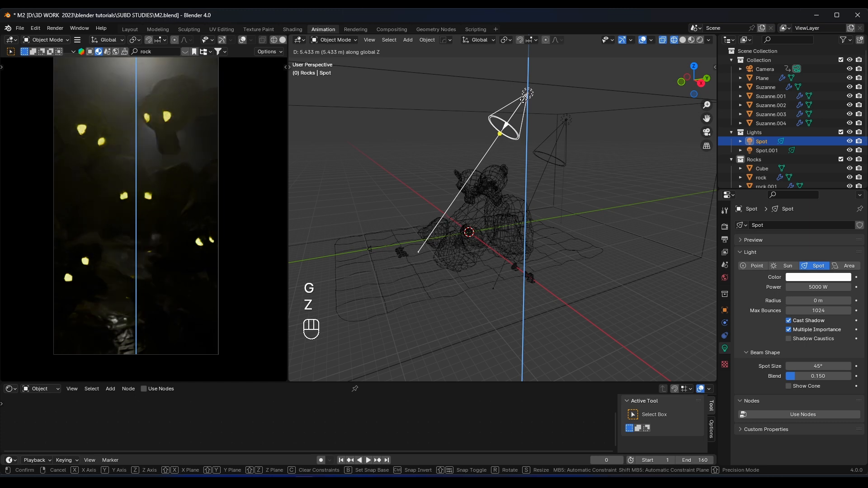
pyautogui.click(206, 117)
pyautogui.scroll(-2, 252, 313)
pyautogui.moveTo(252, 455); pyautogui.dragTo(255, 413)
# - Fine-tune the first spot light's height along Z, keeping it above the heads
pyautogui.press('g')
pyautogui.press('z')
pyautogui.click(496, 207)
pyautogui.press('g')
pyautogui.press('x')
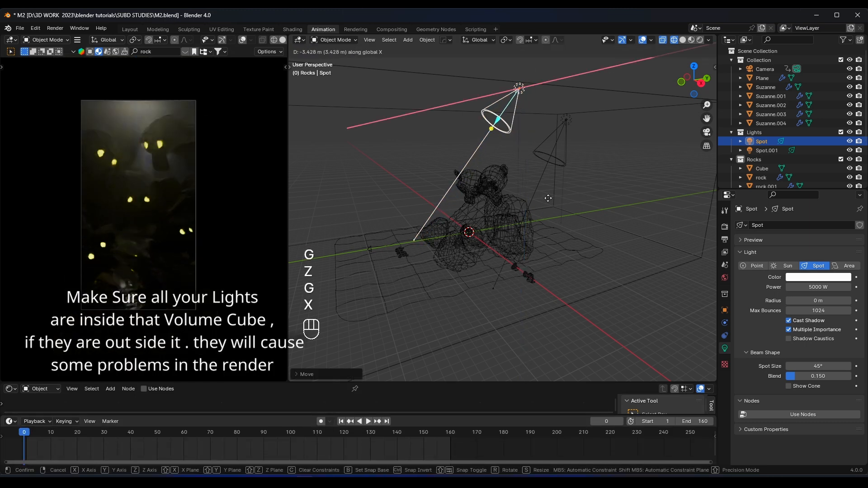
pyautogui.rightClick(540, 195)
pyautogui.press('g')
pyautogui.press('z')
pyautogui.click(541, 197)
# - Move the second spot light about 4.9 m along X, away from the first one
pyautogui.click(560, 150)
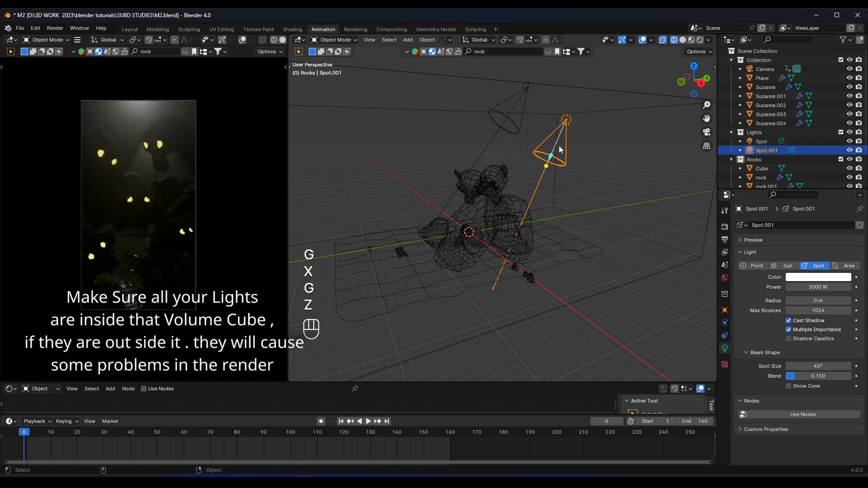
pyautogui.moveTo(560, 150); pyautogui.dragTo(620, 153, button='middle')
pyautogui.press('g')
pyautogui.press('x')
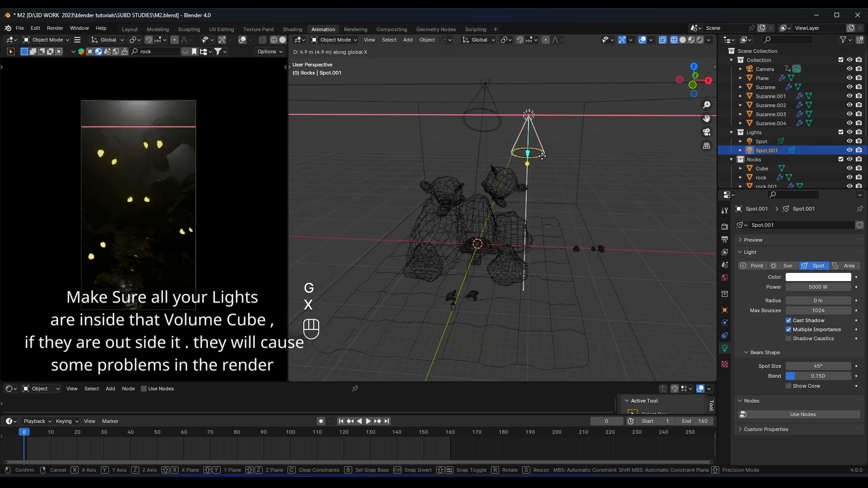
pyautogui.click(541, 156)
# - Rotate the second spot light about Z toward the heads and shift it about 2.2 m further along X
pyautogui.press('r')
pyautogui.press('z')
pyautogui.click(555, 180)
pyautogui.press('g')
pyautogui.press('x')
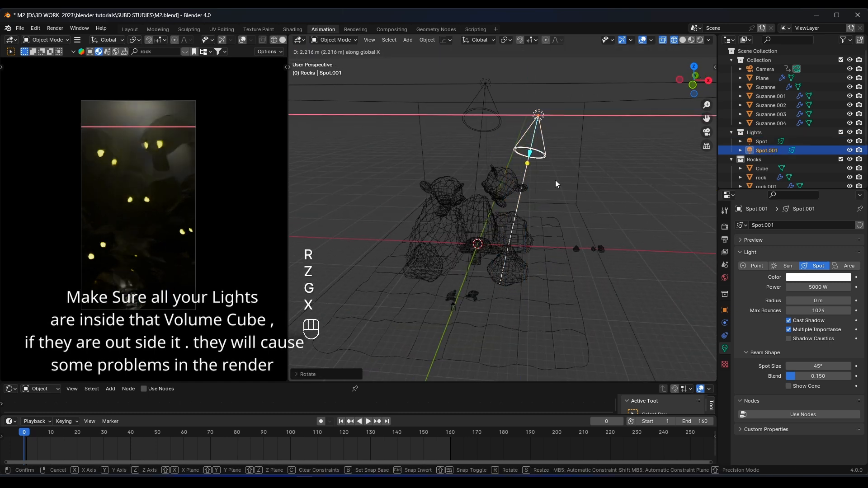
pyautogui.click(563, 180)
pyautogui.scroll(2, 176, 166)
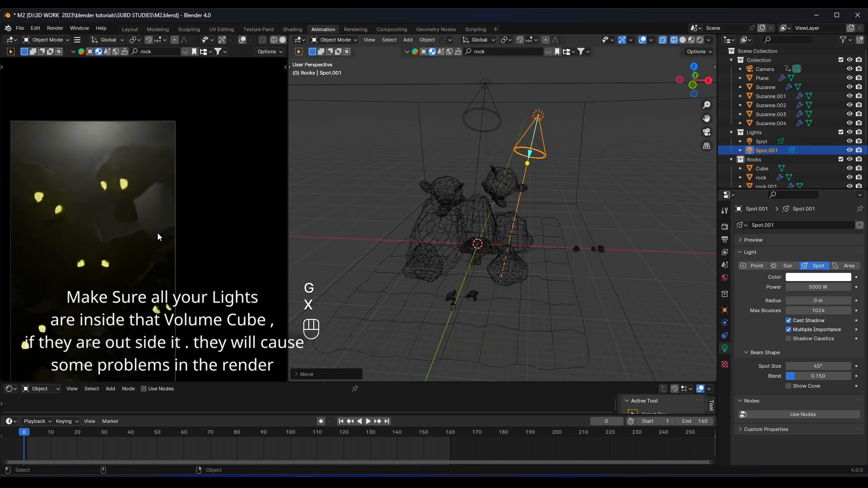
pyautogui.scroll(1, 168, 167)
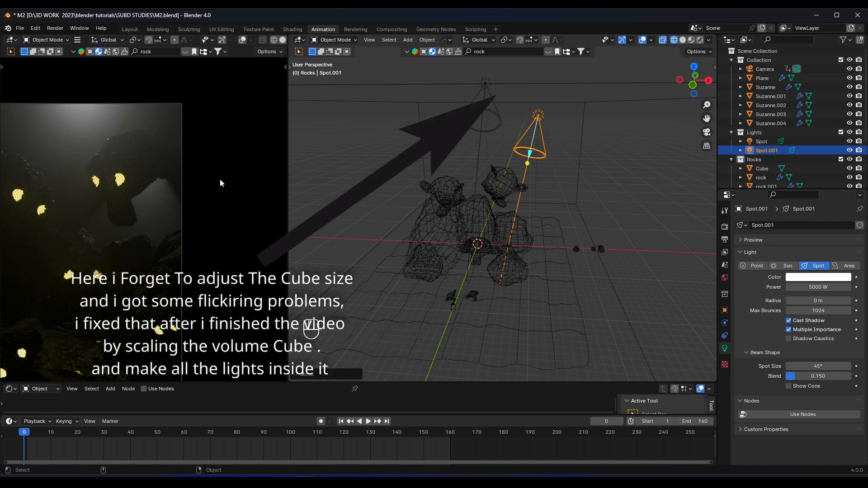
# - Raise the second spot light along Z and tilt it about -14° around X toward the scene
pyautogui.press('g')
pyautogui.press('z')
pyautogui.click(568, 174)
pyautogui.moveTo(572, 172); pyautogui.dragTo(523, 161, button='middle')
pyautogui.press('r')
pyautogui.press('x')
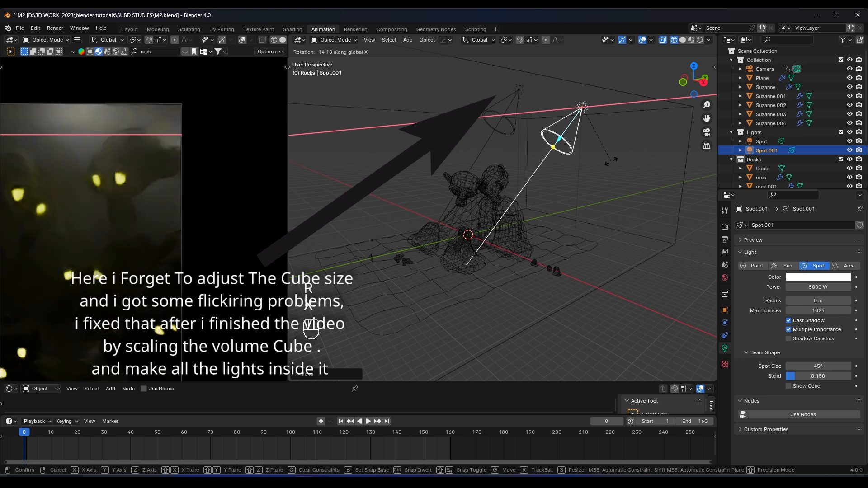
pyautogui.click(612, 161)
# - Adjust the second spot light's height, shift it about -1.6 m along X, and save the file
pyautogui.press('g')
pyautogui.press('z')
pyautogui.press('x')
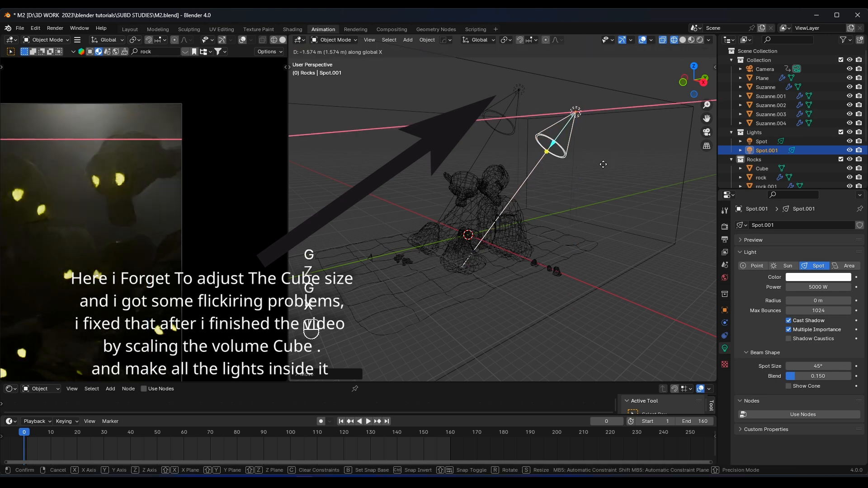
pyautogui.click(603, 165)
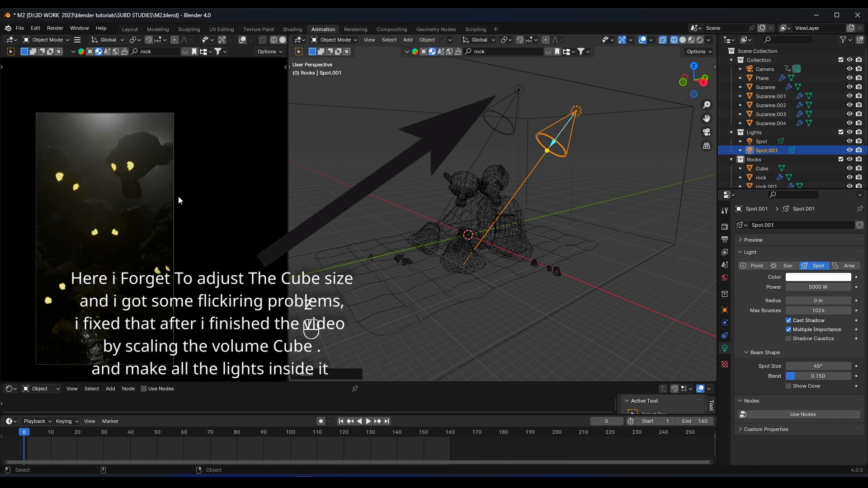
pyautogui.click(505, 189)
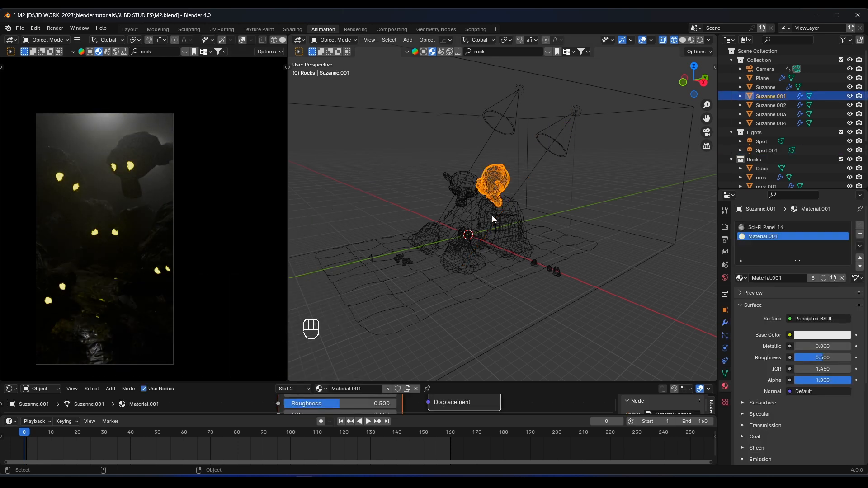
pyautogui.moveTo(462, 226); pyautogui.dragTo(476, 163, button='middle')
pyautogui.click(468, 251)
pyautogui.hotkey('ctrl', 's')
# - Add a third spot light and raise it about 14.6 m along Z
pyautogui.click(481, 127)
pyautogui.hotkey('shift', 'a')
pyautogui.moveTo(437, 285)
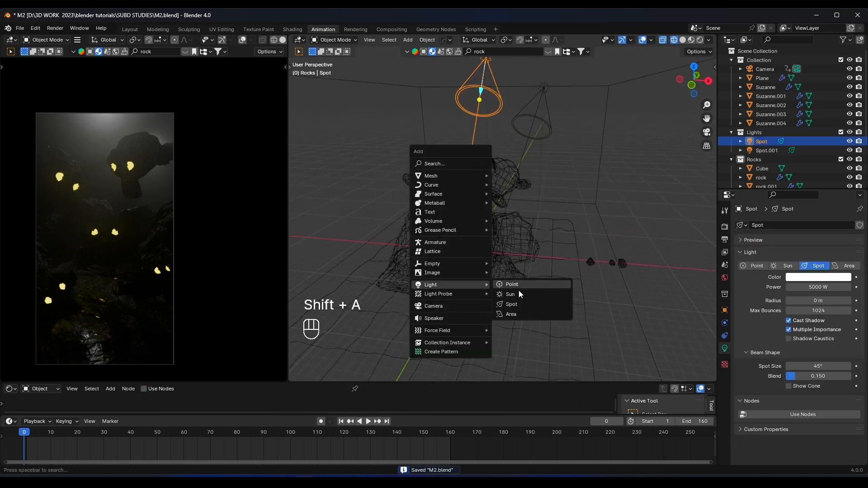
pyautogui.click(517, 303)
pyautogui.press('g')
pyautogui.press('z')
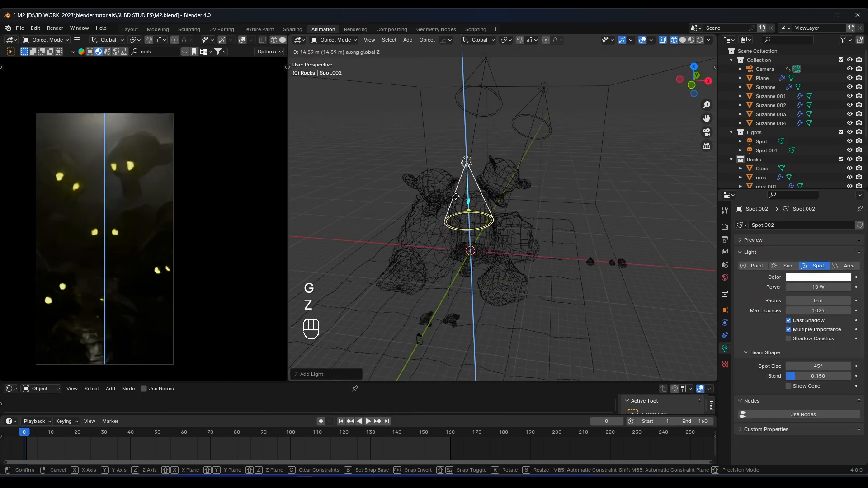
pyautogui.click(502, 195)
# - Shift the third spot light along positive X beside the heads and set its power to 2000 W
pyautogui.press('g')
pyautogui.press('x')
pyautogui.click(520, 201)
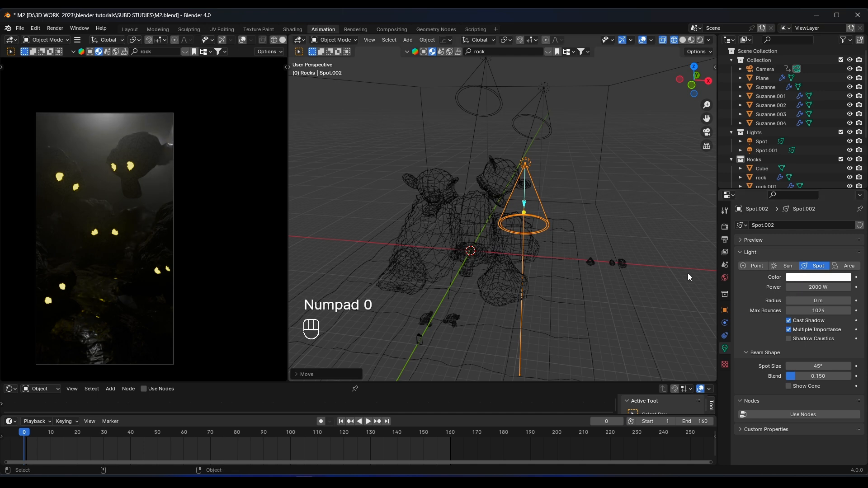
# - Rotate the Spot.002 light about 36° around the Y axis and reposition it along Y to aim across the monkeys
pyautogui.press('r')
pyautogui.press('x')
pyautogui.press('y')
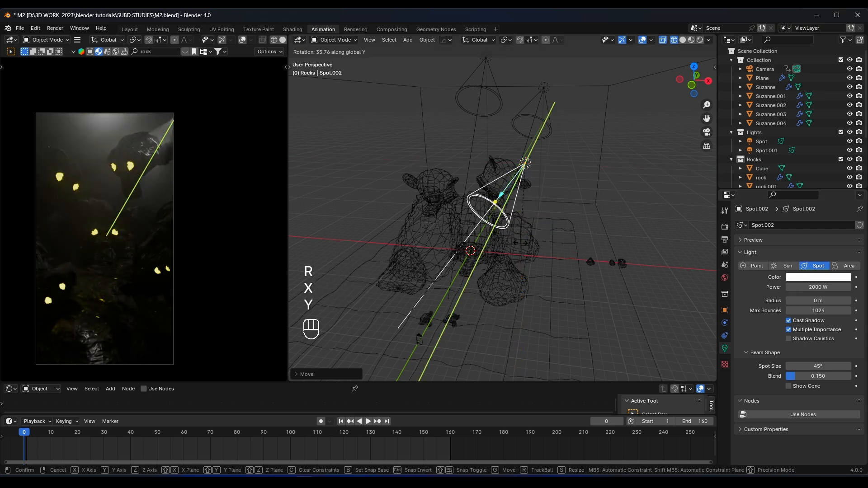
pyautogui.click(534, 225)
pyautogui.press('g')
pyautogui.moveTo(534, 225)
pyautogui.mouseDown(button='middle')
pyautogui.moveTo(471, 239)
pyautogui.moveTo(521, 217)
pyautogui.mouseUp(button='middle')
pyautogui.press('x')
pyautogui.press('y')
pyautogui.click(492, 237)
# - Set the power of the Spot.002 light to 8000 W
pyautogui.scroll(3, 132, 232)
pyautogui.keyDown('shift'); pyautogui.moveTo(131, 232); pyautogui.dragTo(154, 123, button='middle'); pyautogui.keyUp('shift')
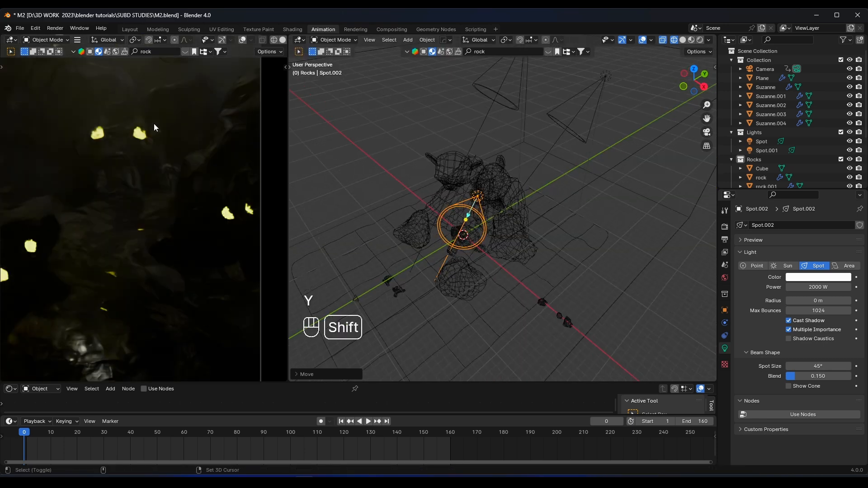
pyautogui.scroll(3, 110, 137)
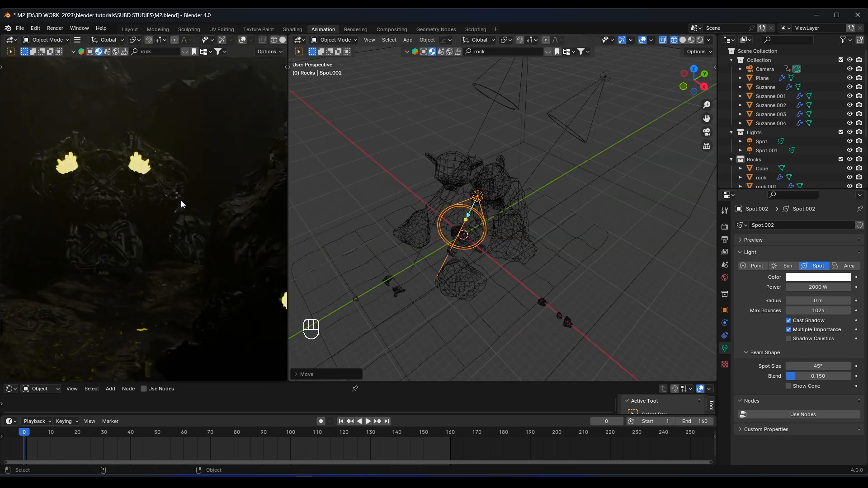
pyautogui.moveTo(507, 254); pyautogui.dragTo(560, 234, button='middle')
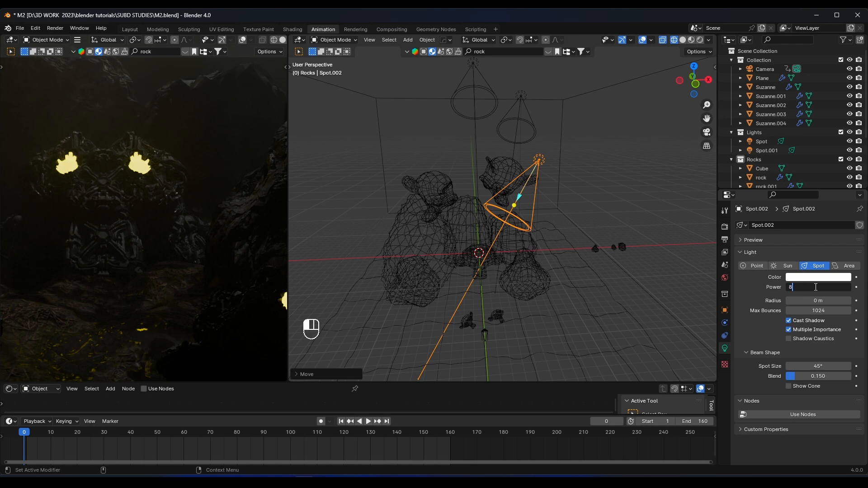
pyautogui.press('Return')
pyautogui.press('KP_0')
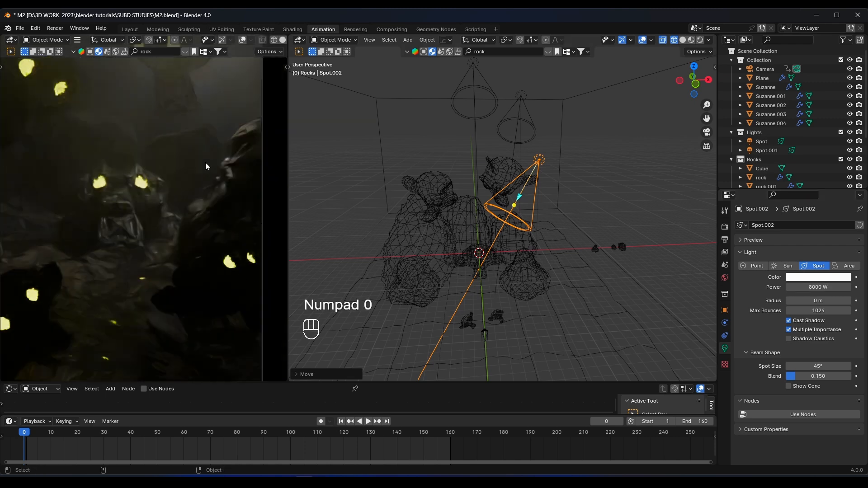
# - Raise the Spot.002 light along Z and shift it outward along positive X, away from the monkeys
pyautogui.moveTo(441, 173); pyautogui.dragTo(541, 191, button='middle')
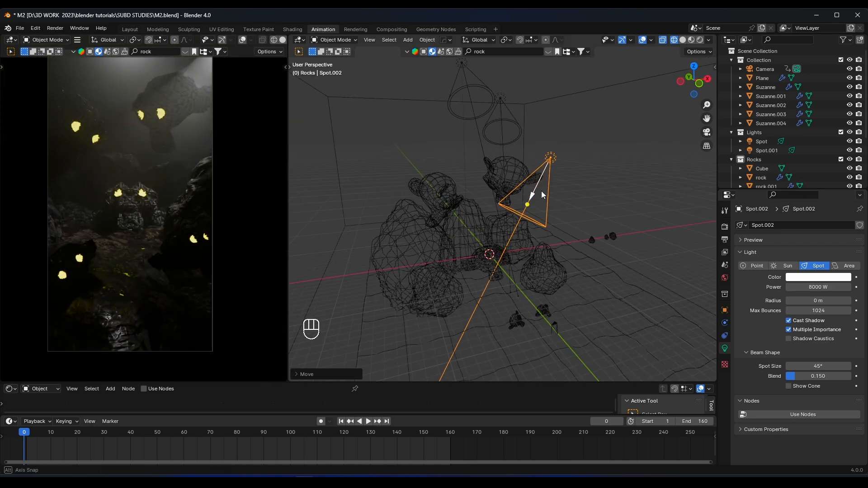
pyautogui.press('g')
pyautogui.press('z')
pyautogui.press('g')
pyautogui.press('x')
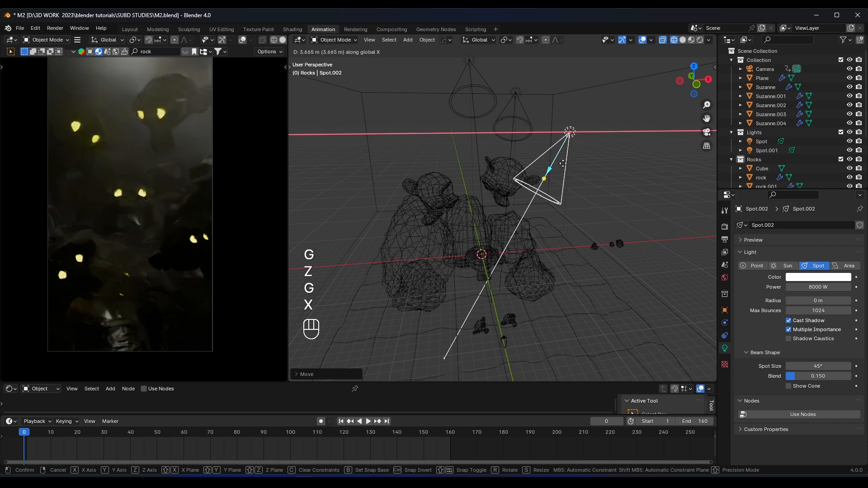
pyautogui.press('g')
pyautogui.press('z')
pyautogui.click(502, 211)
pyautogui.scroll(1, 502, 212)
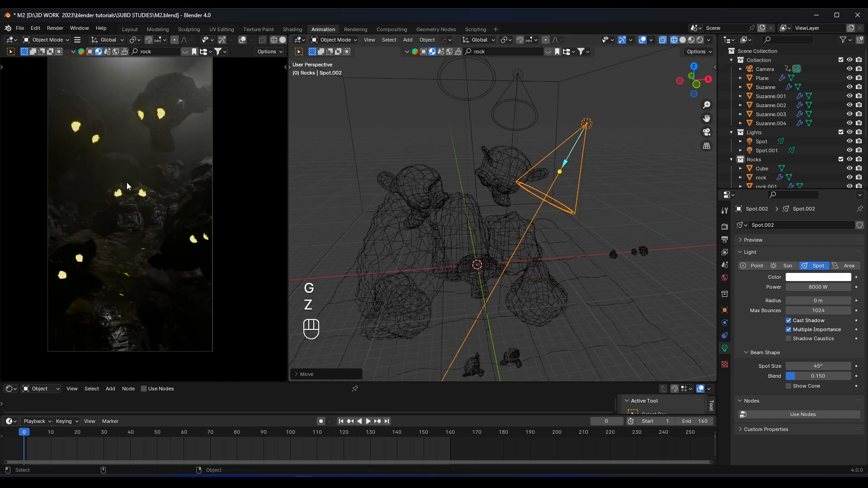
pyautogui.press('g')
pyautogui.press('x')
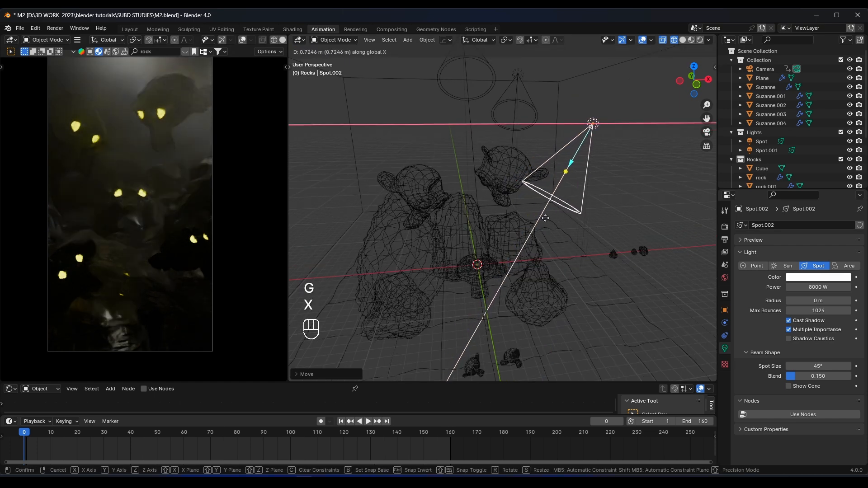
pyautogui.press('Return')
# - Narrow the Spot.002 light's spot size to 29.4° and inspect the central monkey in the camera render
pyautogui.moveTo(818, 367); pyautogui.dragTo(797, 366)
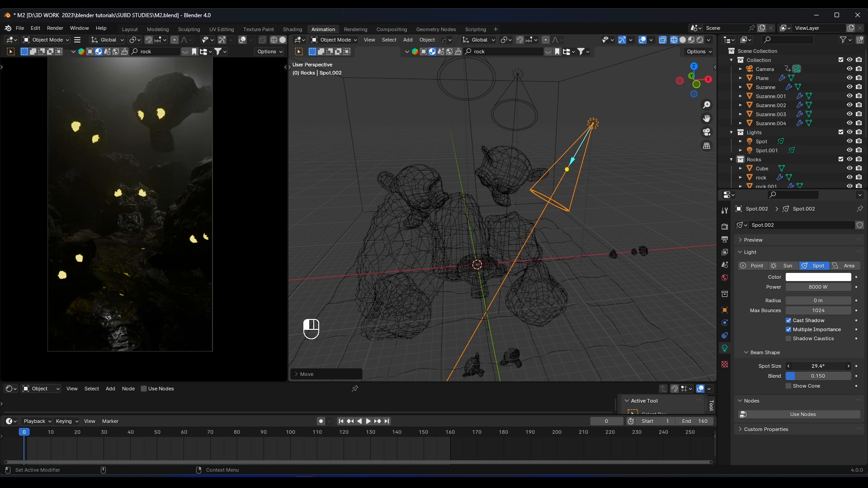
pyautogui.scroll(6, 134, 252)
pyautogui.keyDown('shift'); pyautogui.moveTo(129, 252); pyautogui.dragTo(173, 248, button='middle'); pyautogui.keyUp('shift')
pyautogui.scroll(4, 173, 249)
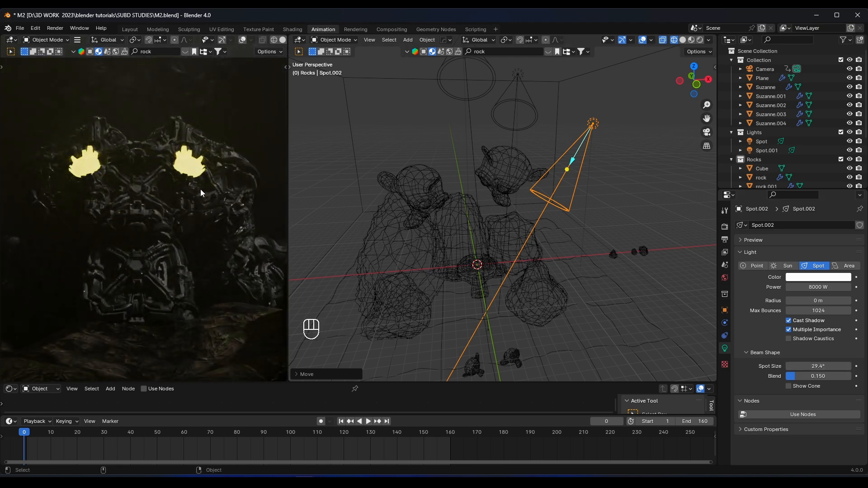
pyautogui.scroll(-2, 203, 155)
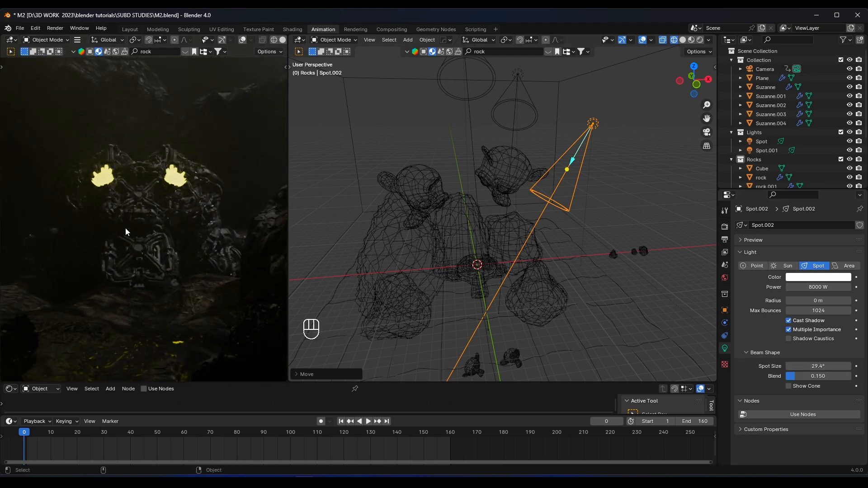
pyautogui.scroll(-5, 162, 230)
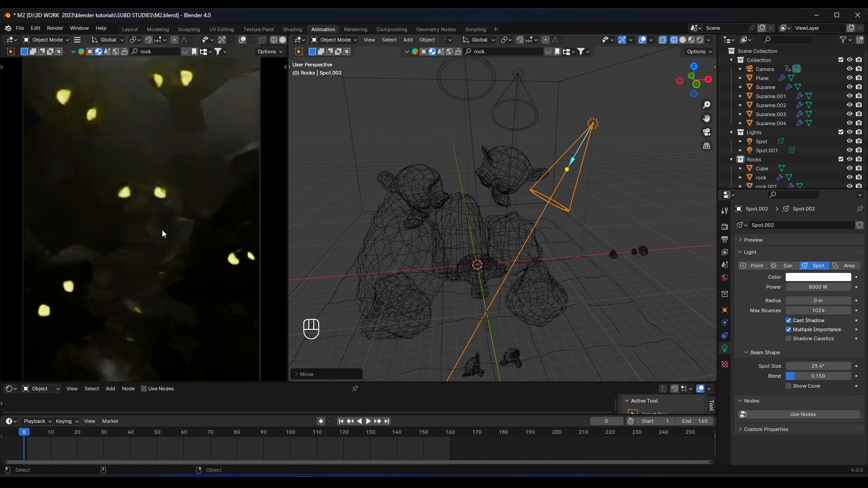
# - Widen the spot size of the overhead light named Spot to 72.8°
pyautogui.moveTo(578, 217); pyautogui.dragTo(556, 246, button='middle')
pyautogui.scroll(2, 169, 227)
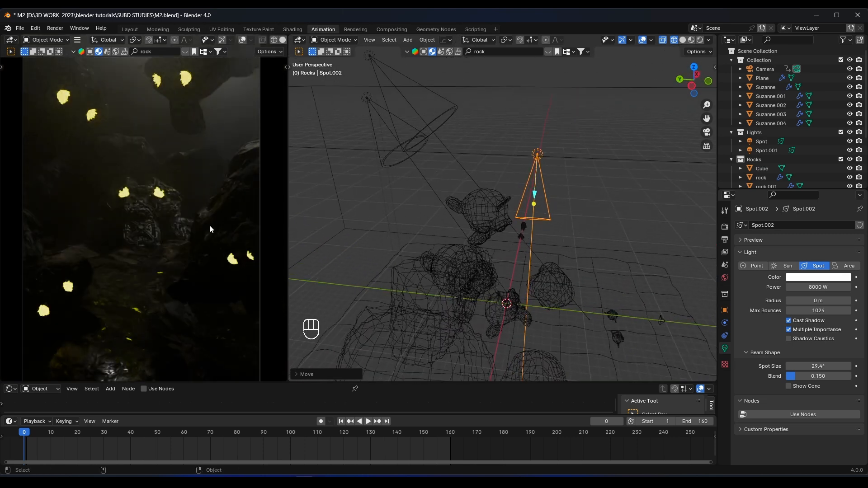
pyautogui.scroll(-3, 547, 192)
pyautogui.moveTo(547, 192); pyautogui.dragTo(472, 164, button='middle')
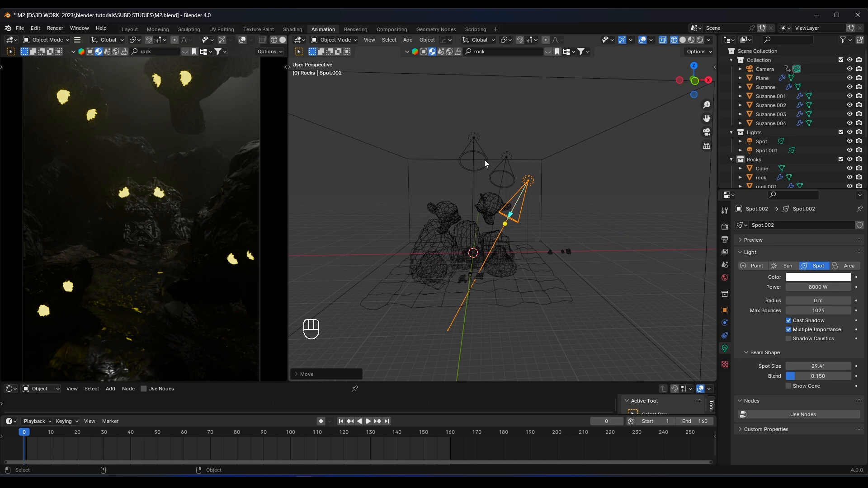
pyautogui.click(484, 159)
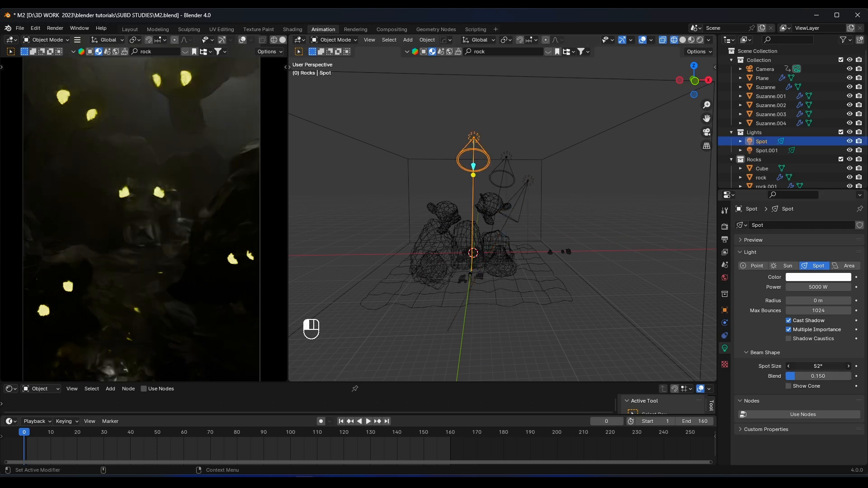
pyautogui.moveTo(818, 366); pyautogui.dragTo(837, 367)
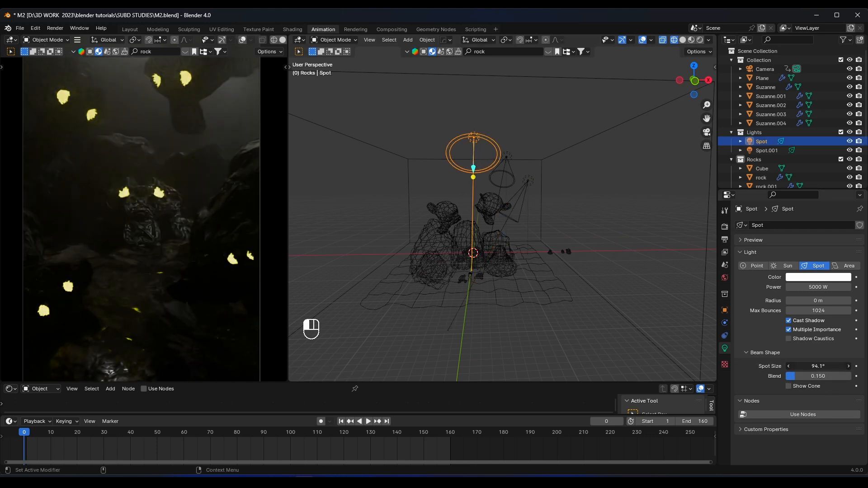
pyautogui.scroll(-3, 146, 232)
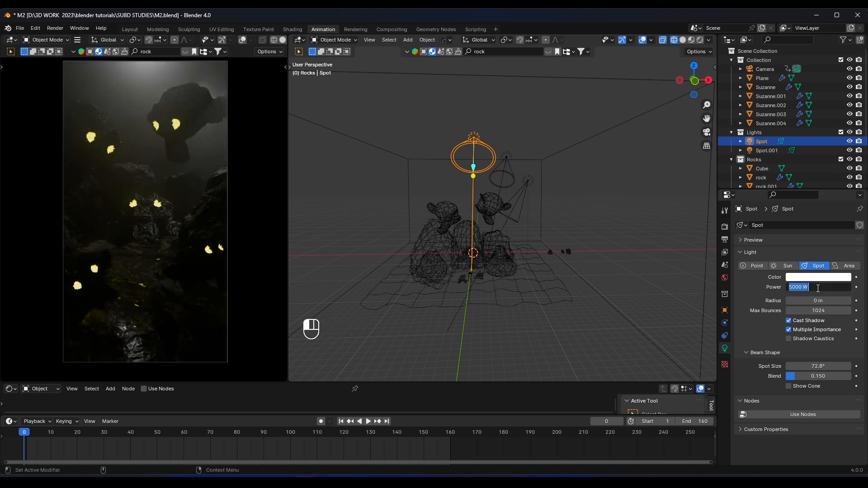
# - Set the overhead spot light's power to 8000 W and save the file
pyautogui.press('Return')
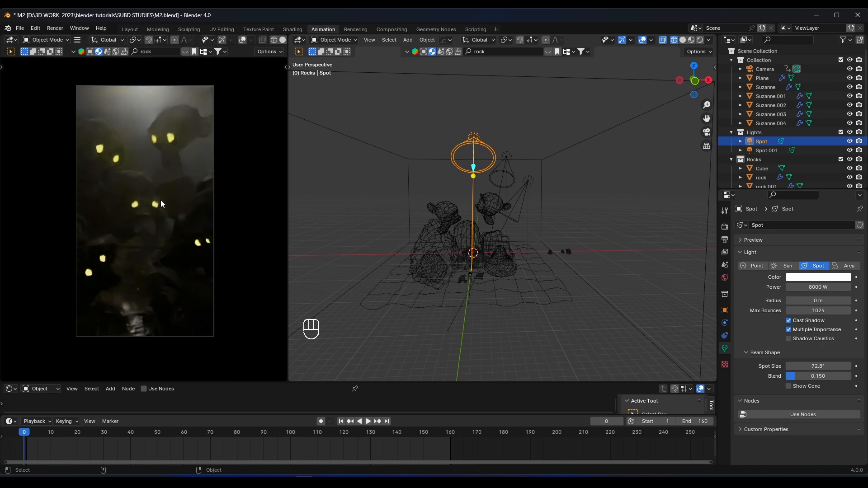
pyautogui.hotkey('ctrl', 's')
pyautogui.scroll(2, 436, 290)
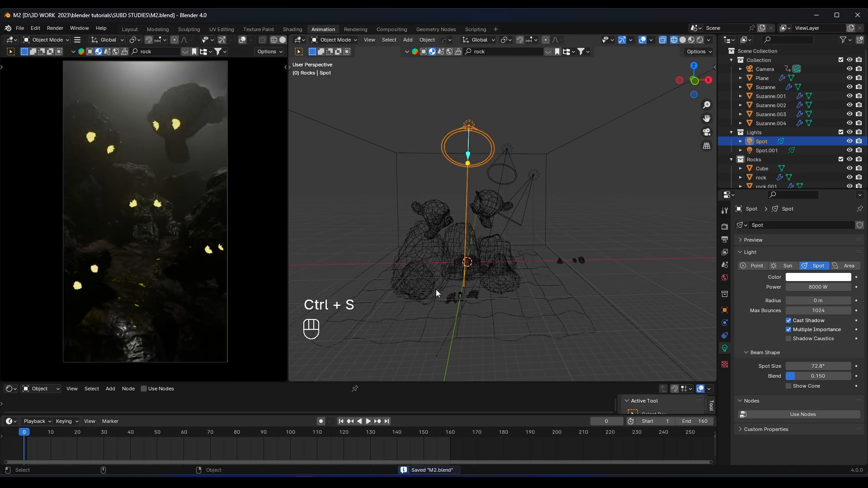
# - Deselect the light and switch the working viewport from wireframe to solid shading
pyautogui.click(617, 238)
pyautogui.press('z')
pyautogui.moveTo(501, 263); pyautogui.dragTo(523, 276, button='middle')
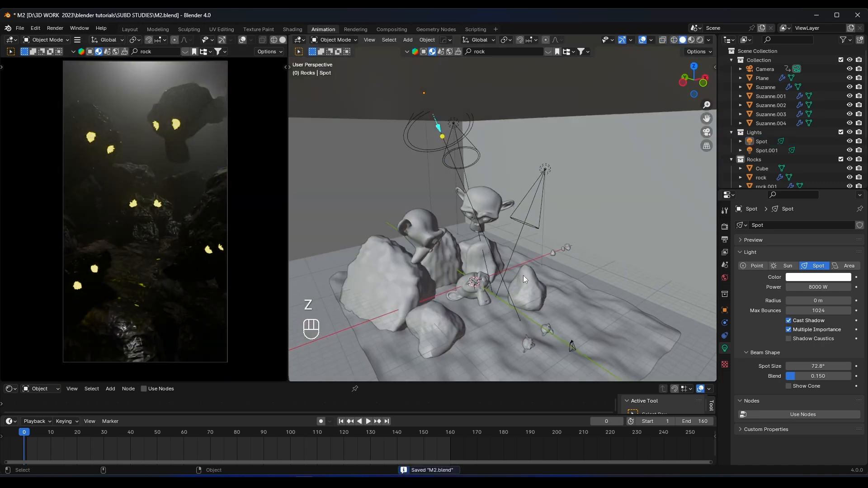
pyautogui.scroll(2, 523, 276)
pyautogui.scroll(-6, 575, 259)
# - Display the large cube enclosing the scene as Wire in the viewport and save the file
pyautogui.click(507, 180)
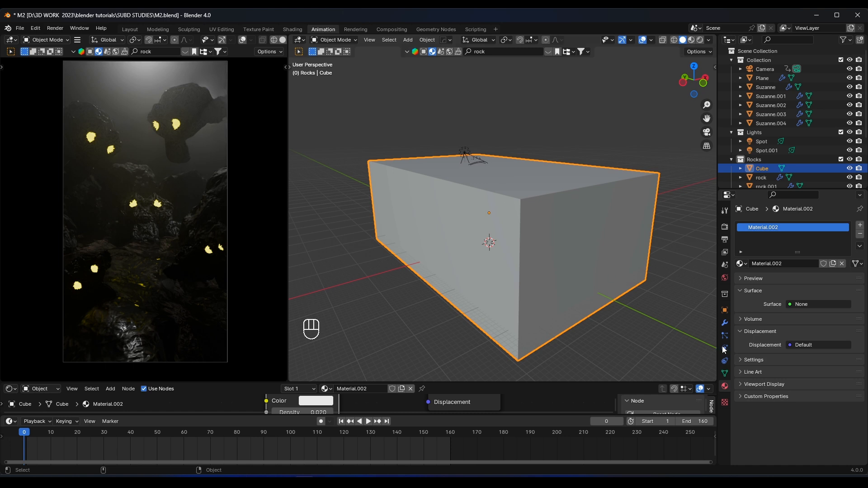
pyautogui.click(725, 310)
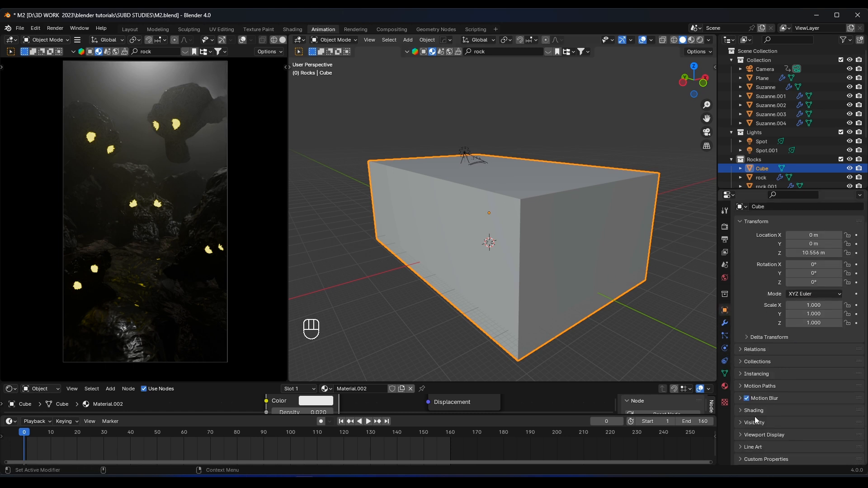
pyautogui.click(744, 422)
pyautogui.scroll(-6, 751, 413)
pyautogui.click(759, 397)
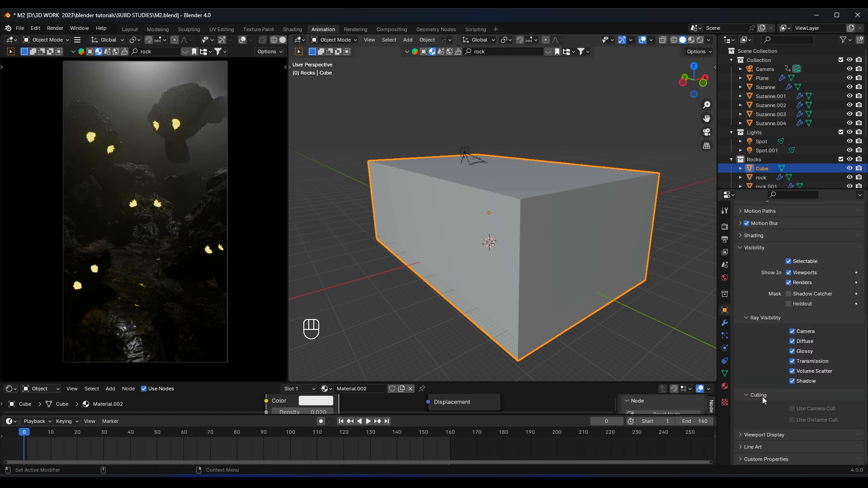
pyautogui.click(742, 435)
pyautogui.scroll(-6, 742, 348)
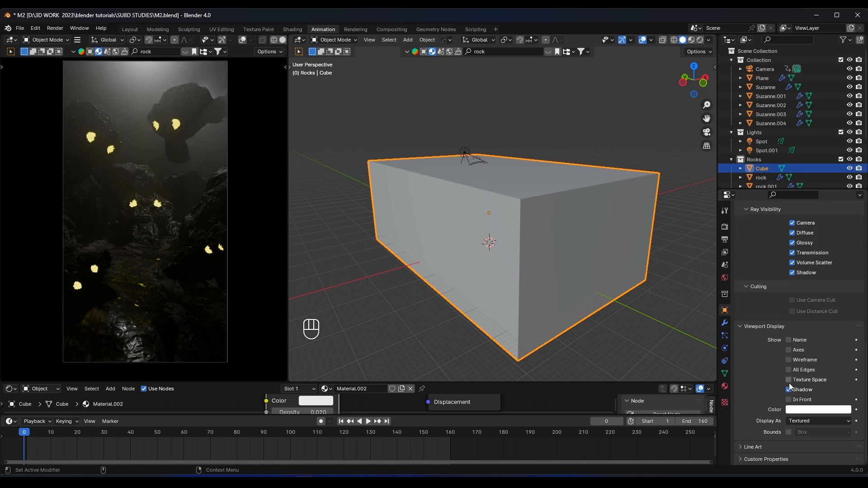
pyautogui.click(803, 421)
pyautogui.click(796, 442)
pyautogui.click(447, 245)
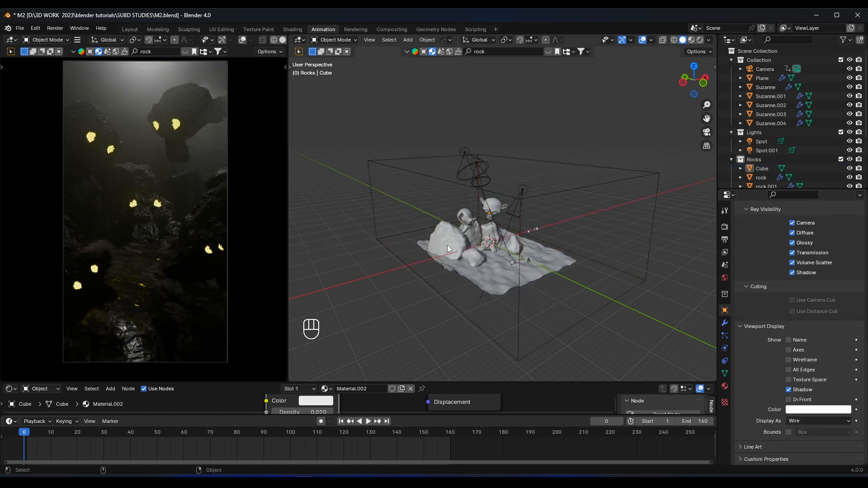
pyautogui.moveTo(447, 245); pyautogui.dragTo(509, 216, button='middle')
pyautogui.hotkey('ctrl', 's')
# - Collapse the Rocks collection and create a new collection named Cables in the scene
pyautogui.hotkey('shift', 'a')
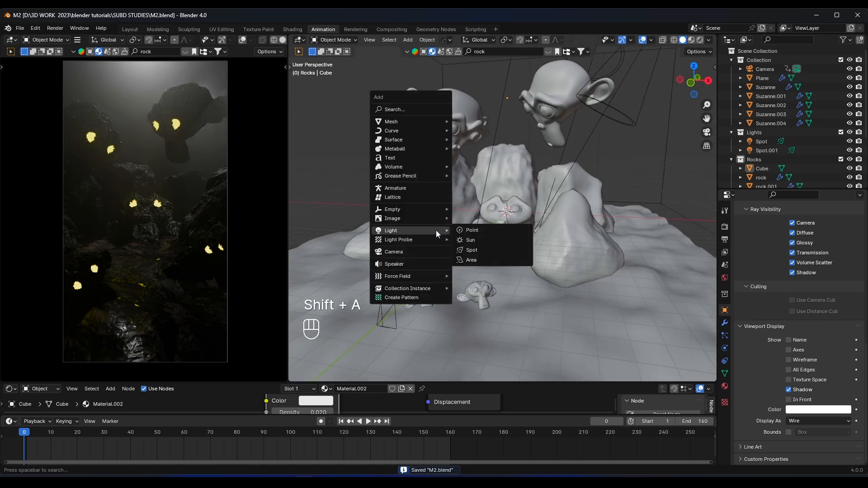
pyautogui.moveTo(751, 189); pyautogui.dragTo(742, 277)
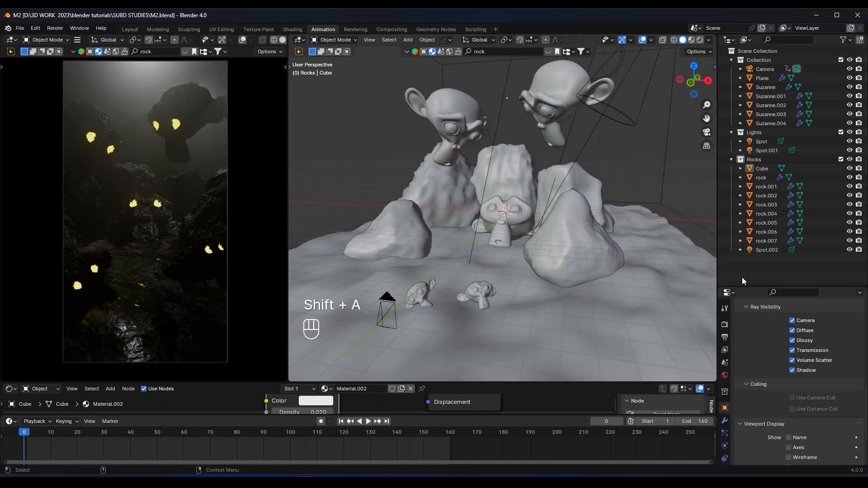
pyautogui.click(732, 160)
pyautogui.rightClick(744, 175)
pyautogui.click(758, 171)
pyautogui.doubleClick(760, 169)
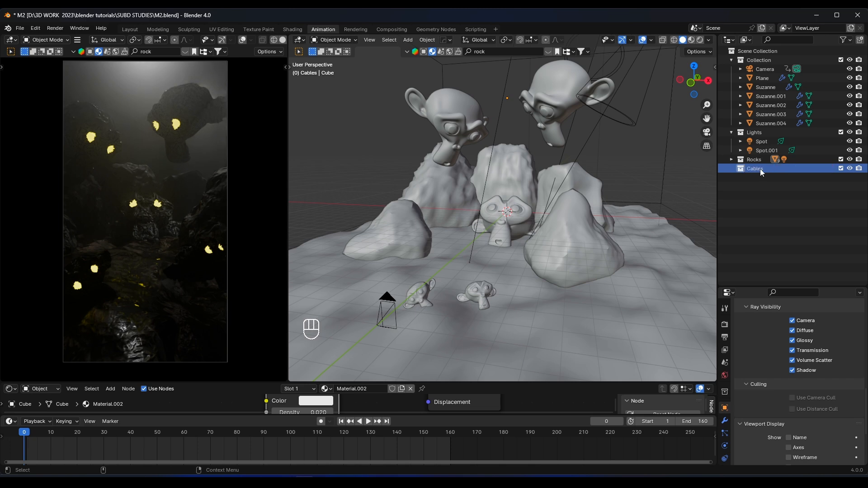
pyautogui.press('Return')
# - Add a Path curve to the Cables collection and move it along Z and about -10.9 m along Y
pyautogui.moveTo(520, 217); pyautogui.dragTo(446, 227, button='middle')
pyautogui.hotkey('shift', 'a')
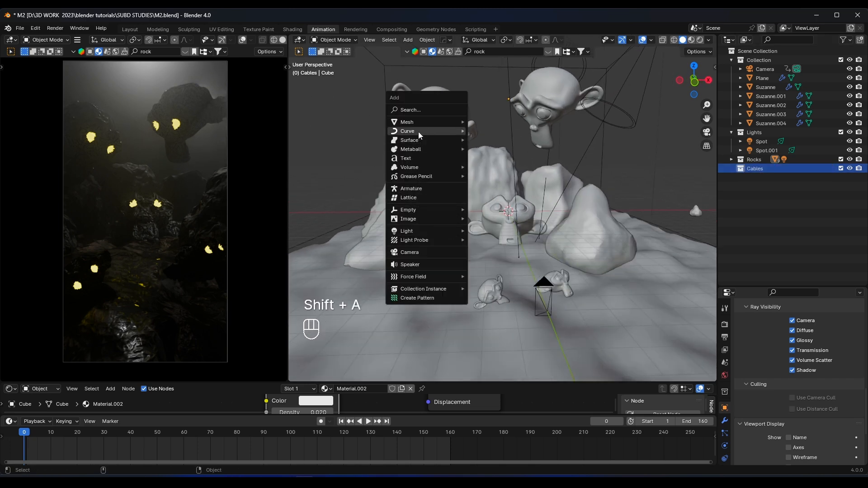
pyautogui.moveTo(425, 123)
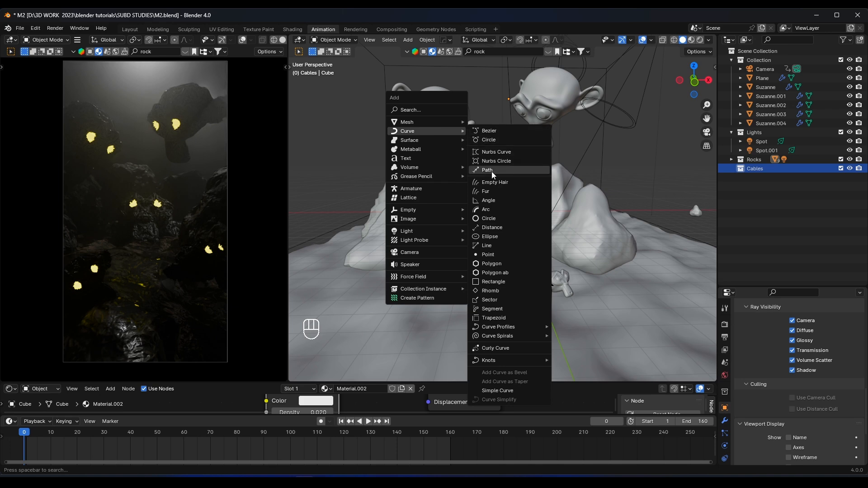
pyautogui.click(492, 170)
pyautogui.press('KP_Decimal')
pyautogui.press('g')
pyautogui.press('z')
pyautogui.press('g')
pyautogui.press('y')
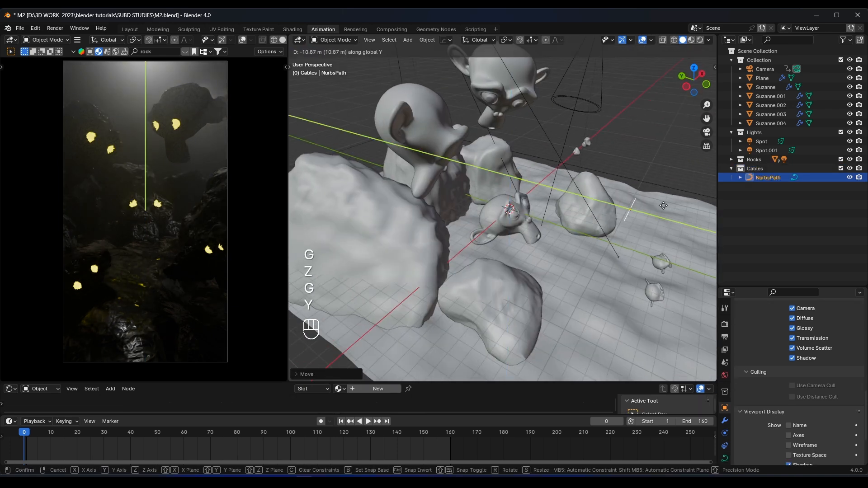
pyautogui.click(664, 206)
# - Adjust the path's position along Z and Y so it lies between the two small monkeys and the central one
pyautogui.moveTo(663, 206); pyautogui.dragTo(525, 151, button='middle')
pyautogui.press('g')
pyautogui.press('z')
pyautogui.click(519, 221)
pyautogui.moveTo(519, 222); pyautogui.dragTo(511, 248, button='middle')
pyautogui.press('g')
pyautogui.press('y')
pyautogui.click(411, 263)
pyautogui.press('g')
pyautogui.press('y')
pyautogui.click(456, 237)
pyautogui.scroll(5, 457, 238)
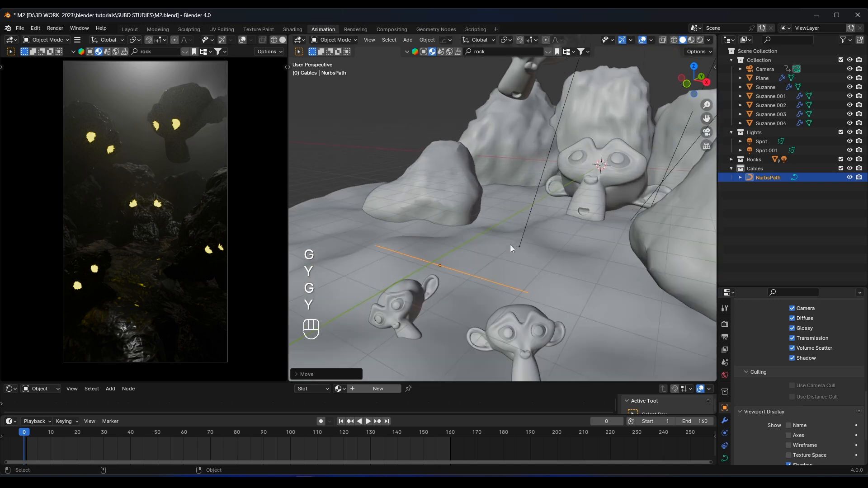
pyautogui.scroll(-3, 511, 248)
# - Give the path a round bevel with a depth of 0.019 m and switch the camera view to Solid shading
pyautogui.click(724, 427)
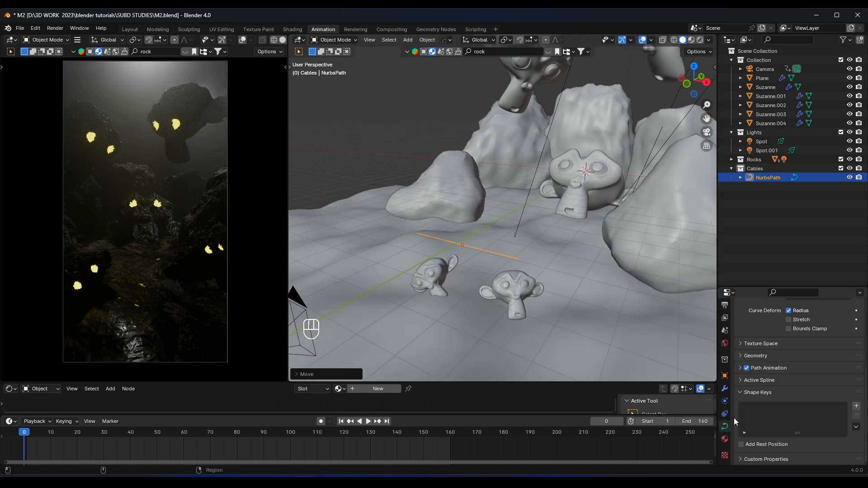
pyautogui.click(742, 356)
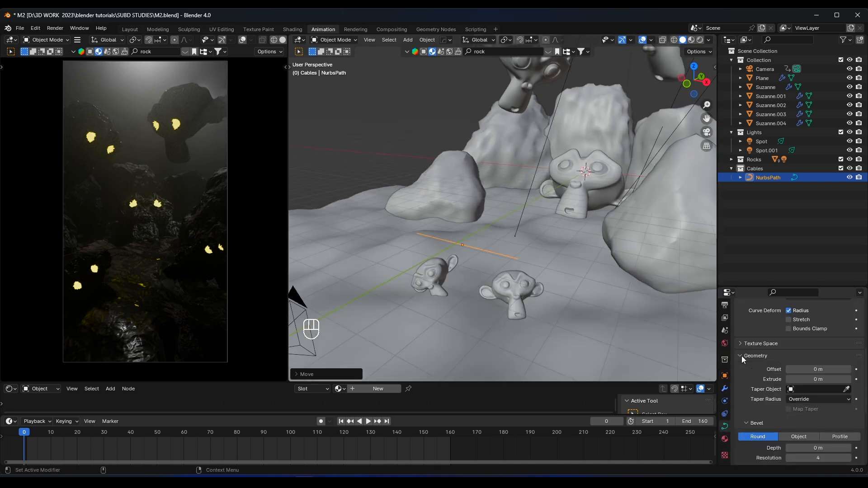
pyautogui.scroll(-3, 777, 370)
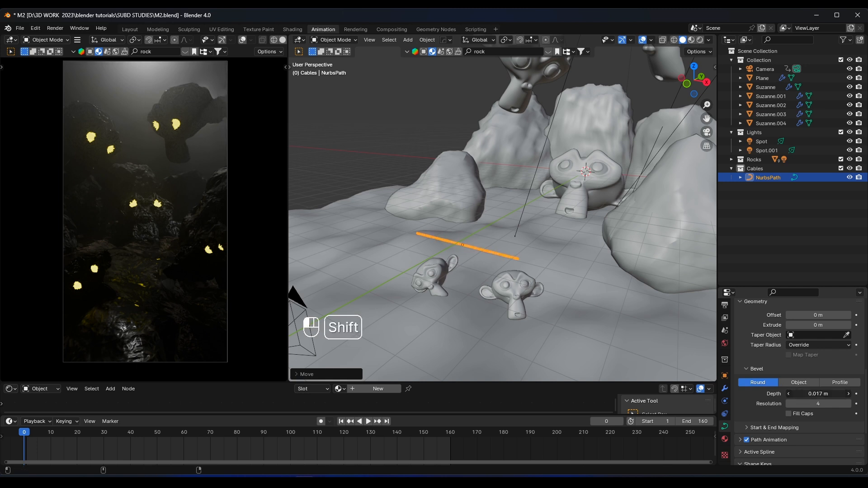
pyautogui.keyDown('shift'); pyautogui.moveTo(818, 394); pyautogui.dragTo(800, 389); pyautogui.keyUp('shift')
pyautogui.click(153, 259)
pyautogui.scroll(-5, 501, 248)
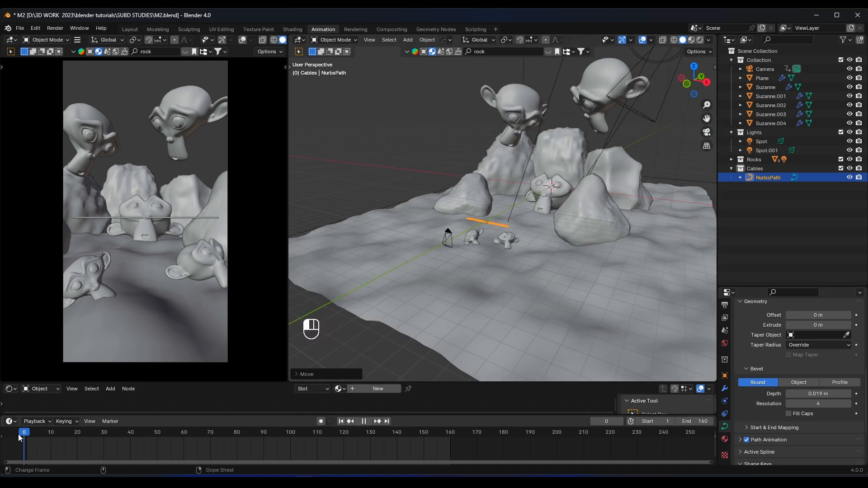
# - Move the path about -4 m along Y toward the camera and raise it along Z
pyautogui.scroll(-4, 479, 234)
pyautogui.scroll(4, 479, 234)
pyautogui.moveTo(487, 218); pyautogui.dragTo(468, 229, button='middle')
pyautogui.press('g')
pyautogui.press('y')
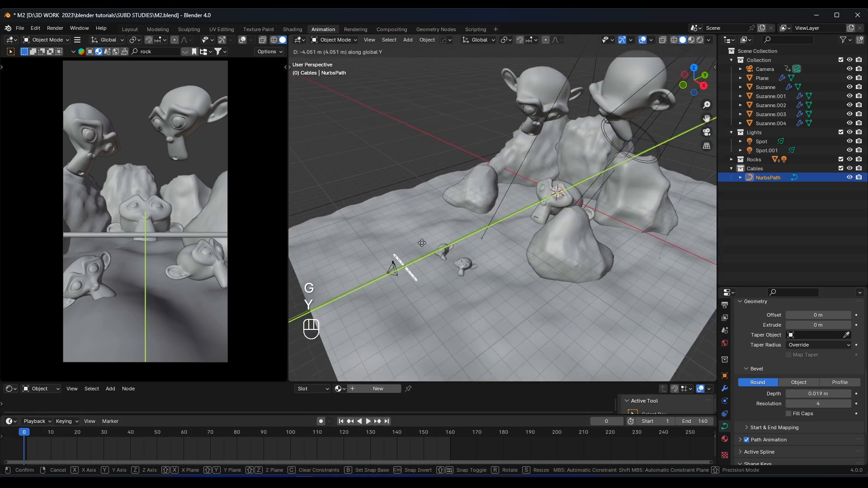
pyautogui.click(426, 242)
pyautogui.press('g')
pyautogui.press('z')
pyautogui.click(430, 230)
# - Shift the path slightly along Y and raise it along Z to cross the two upper monkeys in the camera view
pyautogui.press('g')
pyautogui.press('y')
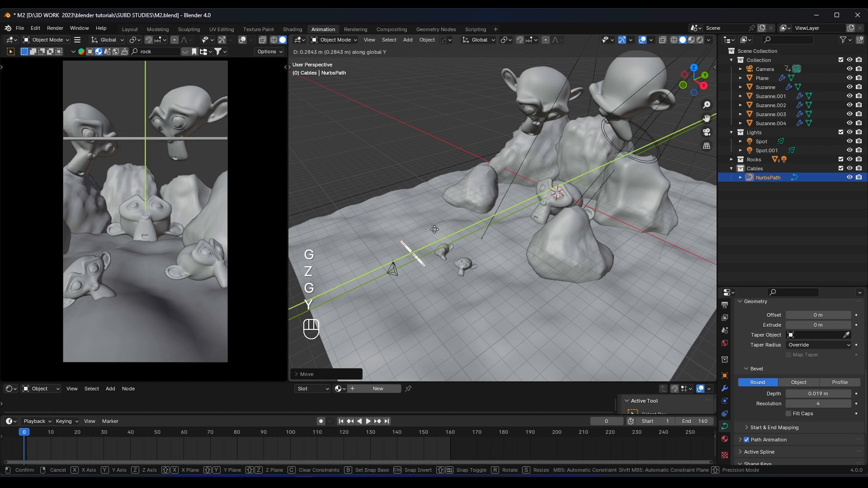
pyautogui.click(441, 228)
pyautogui.press('g')
pyautogui.press('z')
pyautogui.click(245, 340)
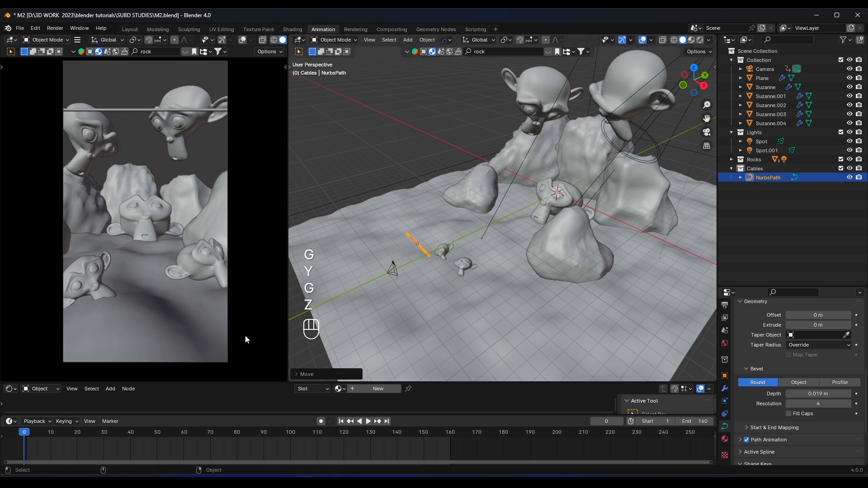
# - Play the animation to check the path in the camera view, return to frame 0 and move the path about 0.6 m along Y
pyautogui.press('space')
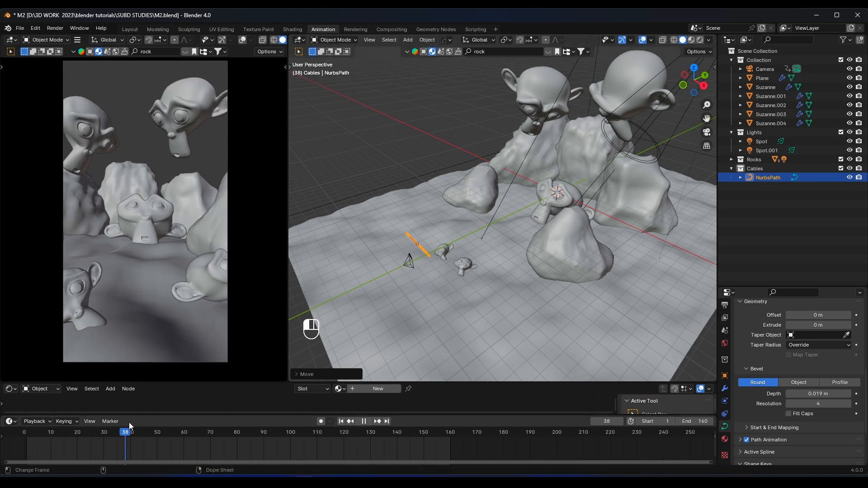
pyautogui.press('Escape')
pyautogui.press('g')
pyautogui.press('y')
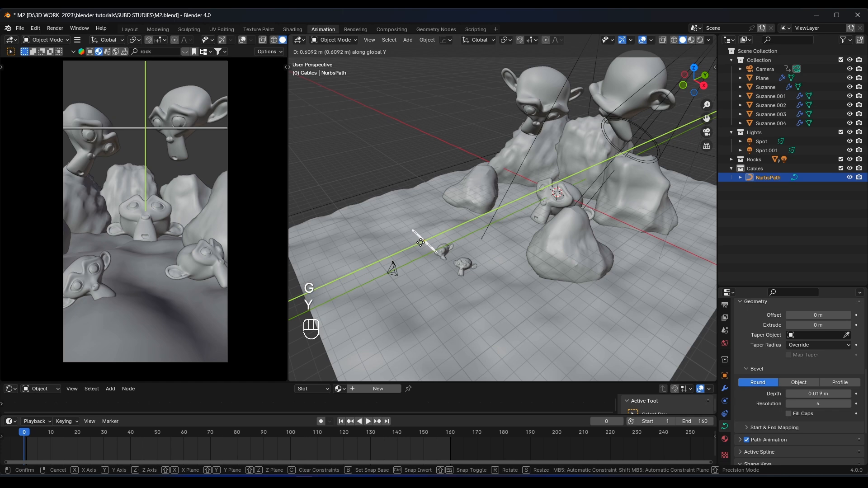
pyautogui.click(420, 243)
pyautogui.moveTo(25, 427)
pyautogui.mouseDown()
pyautogui.moveTo(220, 426)
pyautogui.moveTo(24, 427)
pyautogui.mouseUp()
# - Enter Edit Mode on the path and stretch its end point far outward along X, away from the two small monkeys
pyautogui.scroll(1, 533, 279)
pyautogui.moveTo(502, 277); pyautogui.dragTo(507, 255, button='middle')
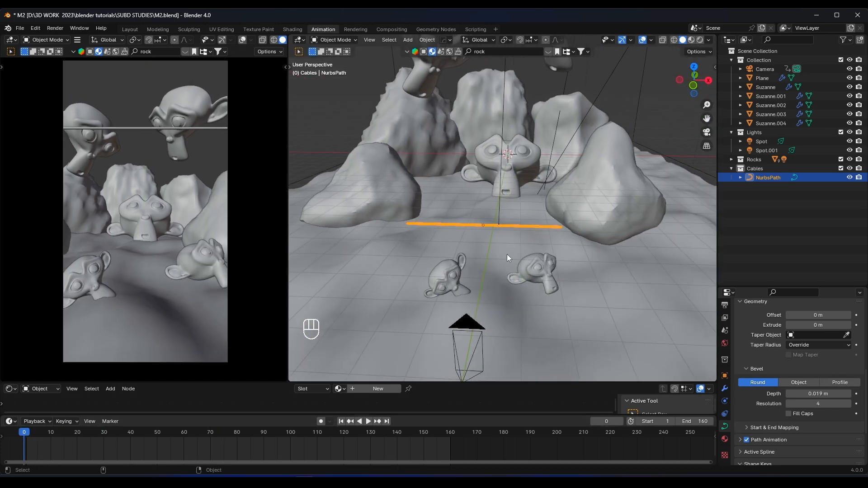
pyautogui.moveTo(425, 249); pyautogui.dragTo(520, 248, button='middle')
pyautogui.press('Tab')
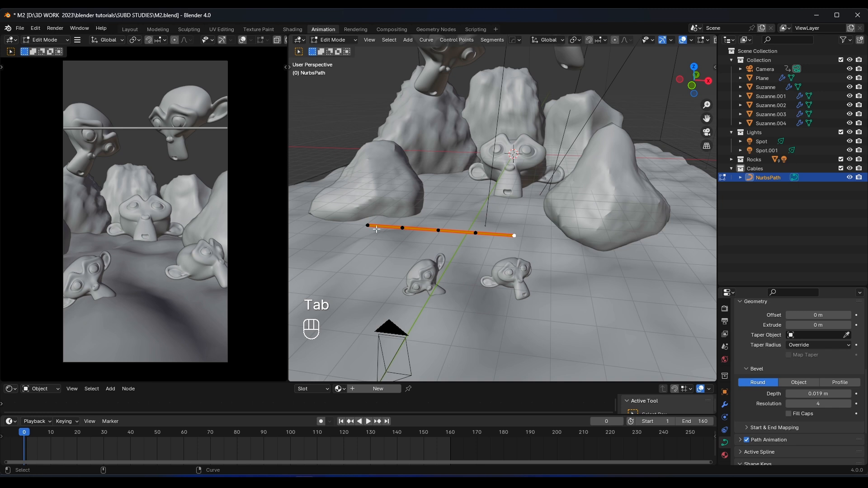
pyautogui.press('g')
pyautogui.press('x')
pyautogui.click(693, 232)
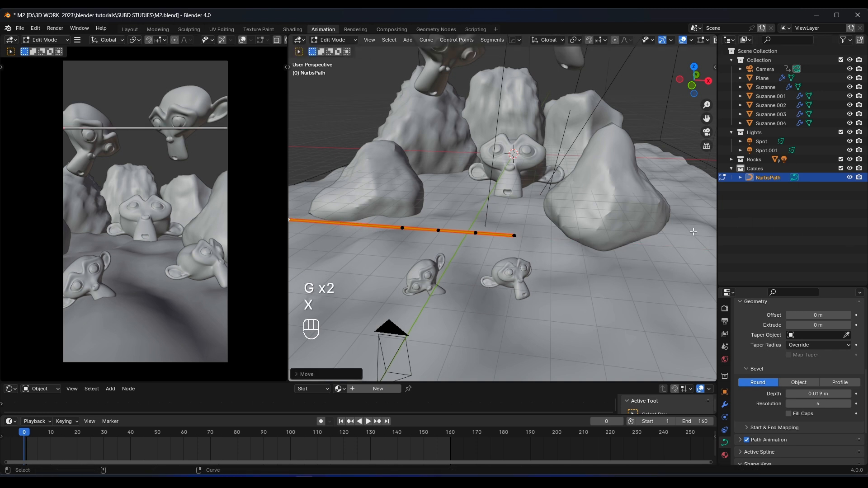
# - Raise the points at the opposite end of the path and pull the last one out toward the central monkey's head
pyautogui.moveTo(554, 214); pyautogui.dragTo(528, 215, button='middle')
pyautogui.press('g')
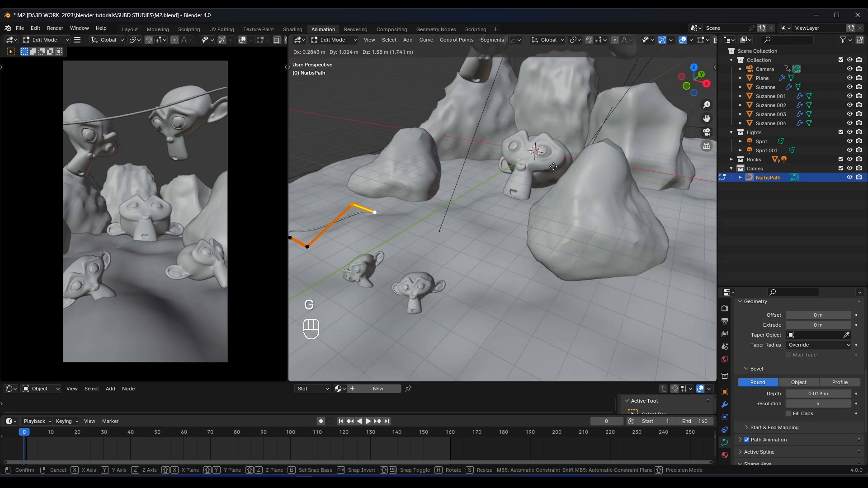
pyautogui.click(448, 192)
pyautogui.click(384, 208)
pyautogui.press('g')
pyautogui.click(538, 146)
# - Extrude the end of the path twice to extend the cable past the rocks
pyautogui.press('e')
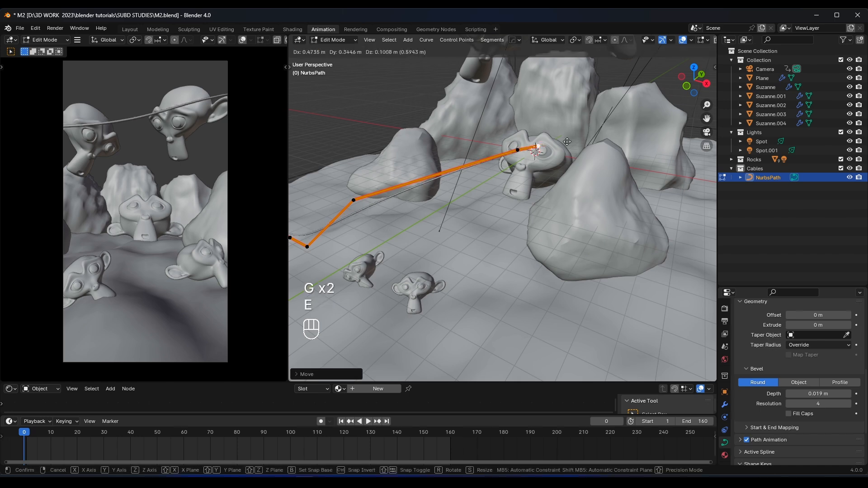
pyautogui.click(655, 134)
pyautogui.keyDown('shift'); pyautogui.moveTo(655, 134); pyautogui.dragTo(590, 170, button='middle'); pyautogui.keyUp('shift')
pyautogui.press('e')
pyautogui.click(668, 167)
# - Duplicate the whole cable and offset the copy slightly along Z
pyautogui.moveTo(563, 202); pyautogui.dragTo(603, 197, button='middle')
pyautogui.press('a')
pyautogui.hotkey('shift', 'd')
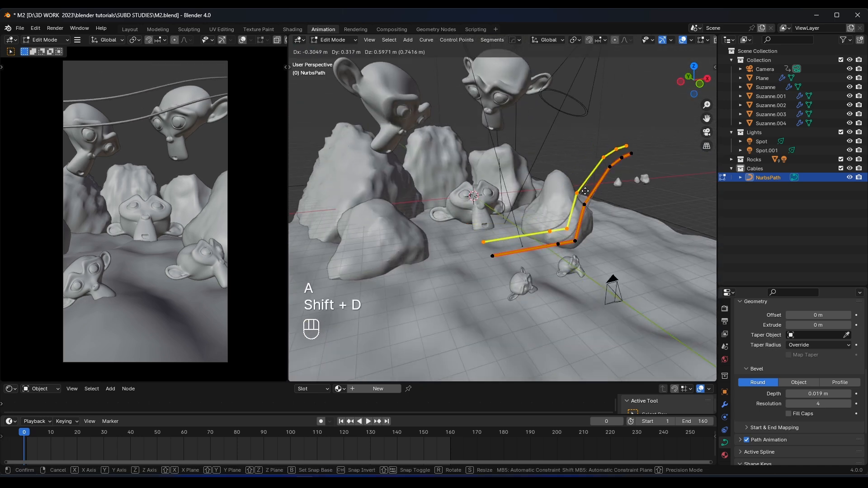
pyautogui.press('z')
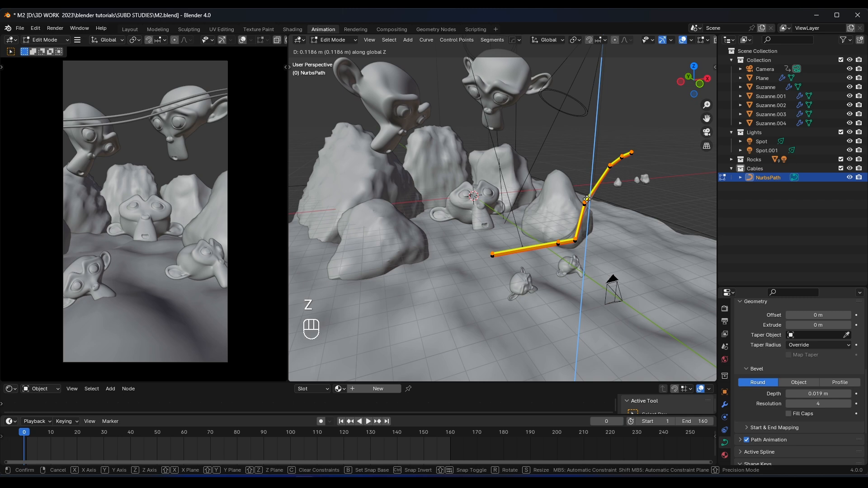
pyautogui.click(587, 199)
# - Duplicate the cable again, place the copy back toward the central monkey and lower it along Z
pyautogui.moveTo(587, 199); pyautogui.dragTo(615, 208, button='middle')
pyautogui.hotkey('shift', 'd')
pyautogui.click(497, 167)
pyautogui.moveTo(498, 168); pyautogui.dragTo(538, 189, button='middle')
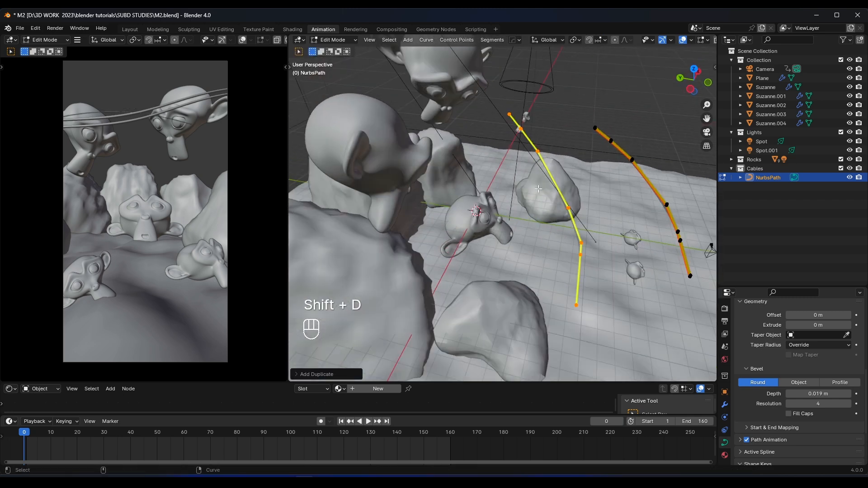
pyautogui.press('g')
pyautogui.press('z')
pyautogui.click(546, 236)
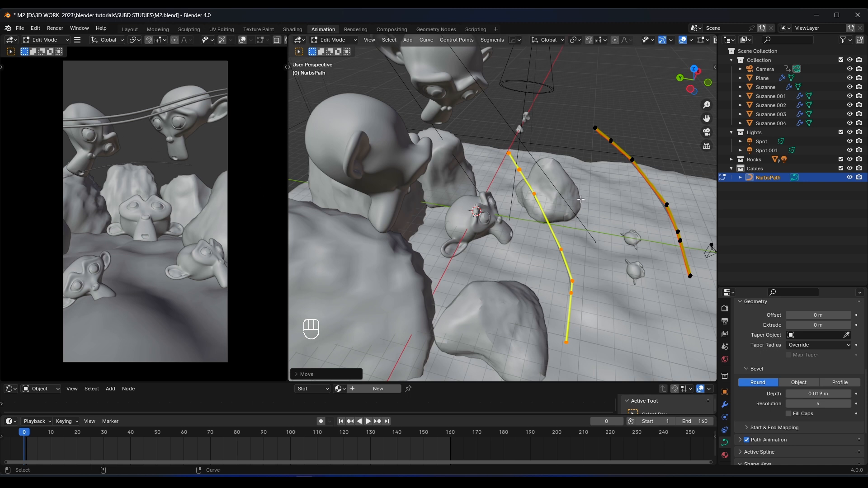
# - Scale up the duplicated cable and move it about 9 m along Y to run between the rocks and large monkeys
pyautogui.press('s')
pyautogui.click(577, 182)
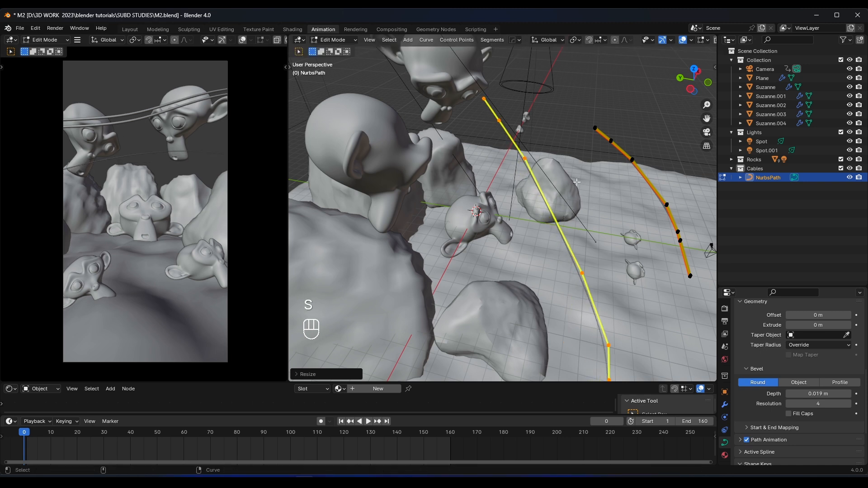
pyautogui.scroll(-3, 574, 181)
pyautogui.press('g')
pyautogui.press('y')
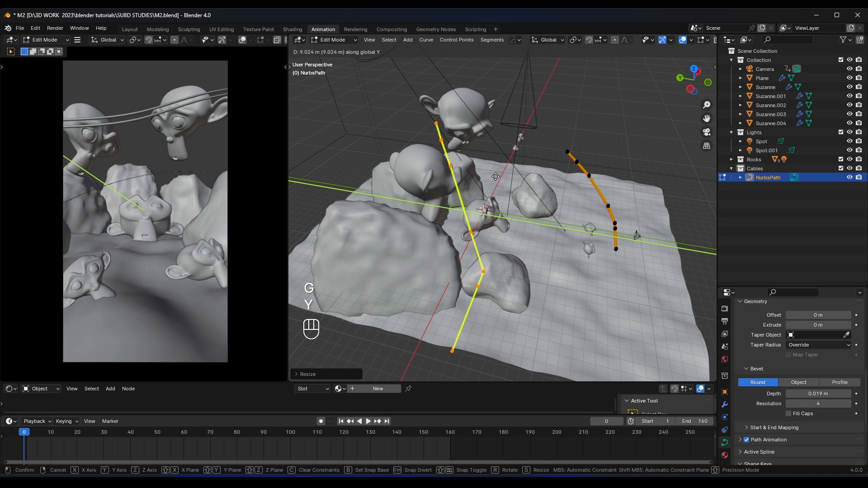
pyautogui.click(496, 176)
# - Move the raised end points of the rear cable up to the top of the farther large monkey's head
pyautogui.moveTo(496, 177); pyautogui.dragTo(464, 207, button='middle')
pyautogui.click(500, 150)
pyautogui.scroll(2, 463, 207)
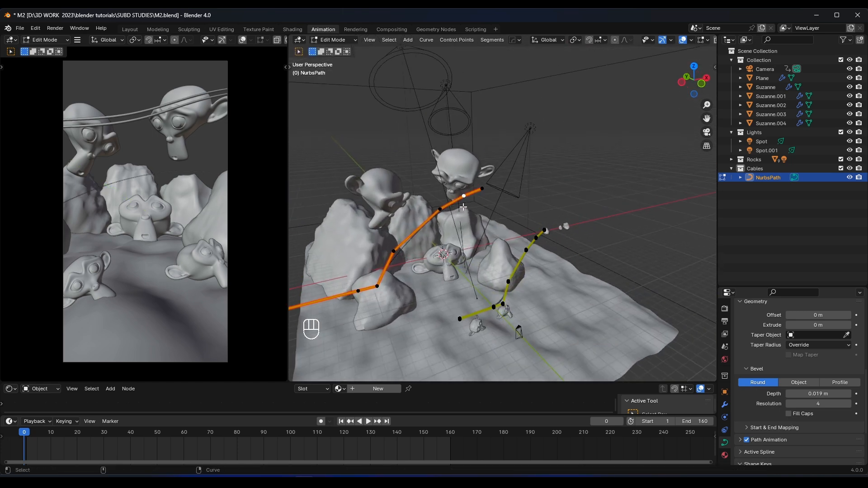
pyautogui.scroll(2, 464, 207)
pyautogui.press('g')
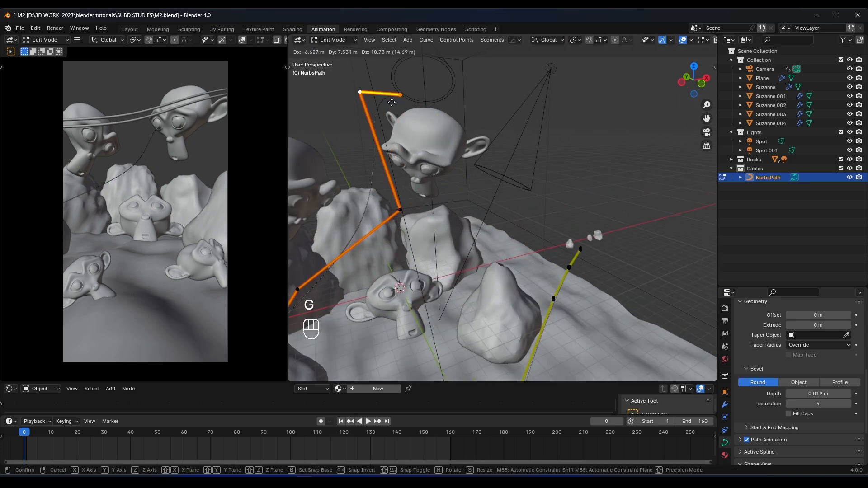
pyautogui.click(423, 117)
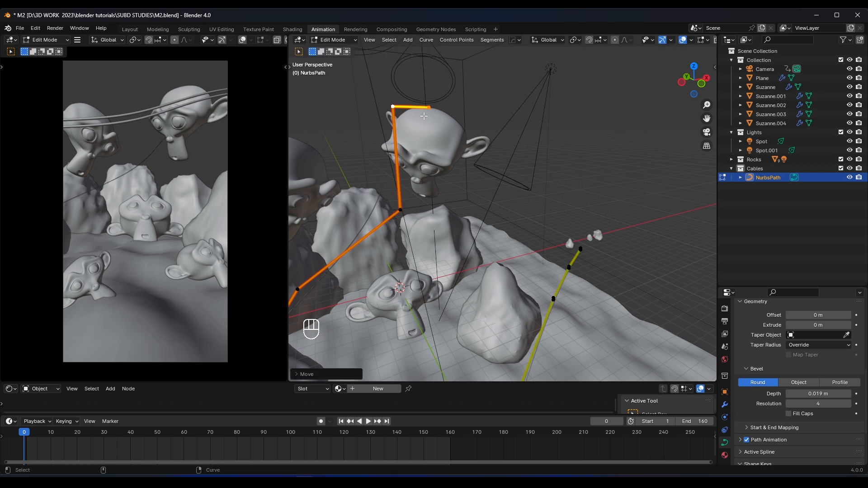
# - Select the entire rear cable and duplicate it about 0.66 m up along Z
pyautogui.press('a')
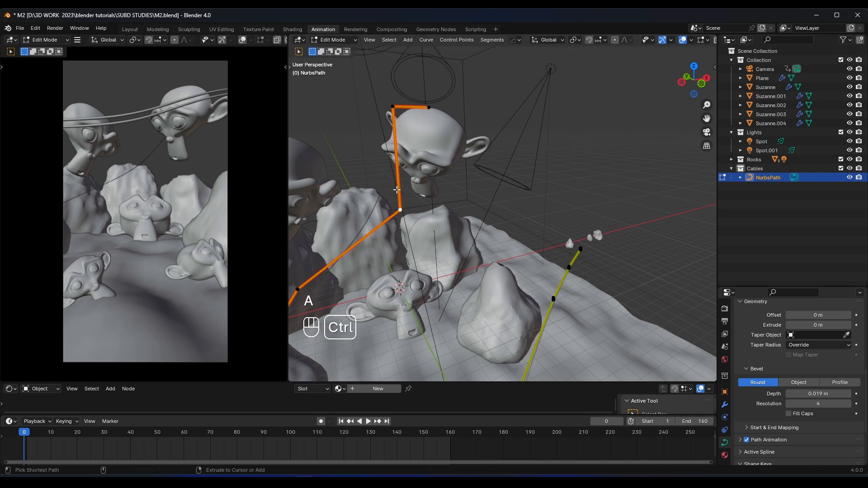
pyautogui.hotkey('ctrl', 'l')
pyautogui.moveTo(364, 175); pyautogui.dragTo(380, 168, button='middle')
pyautogui.hotkey('shift', 'd')
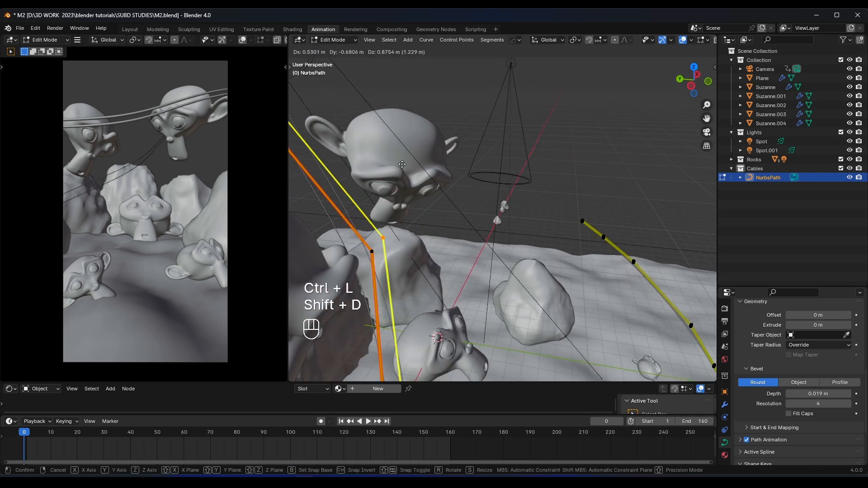
pyautogui.press('z')
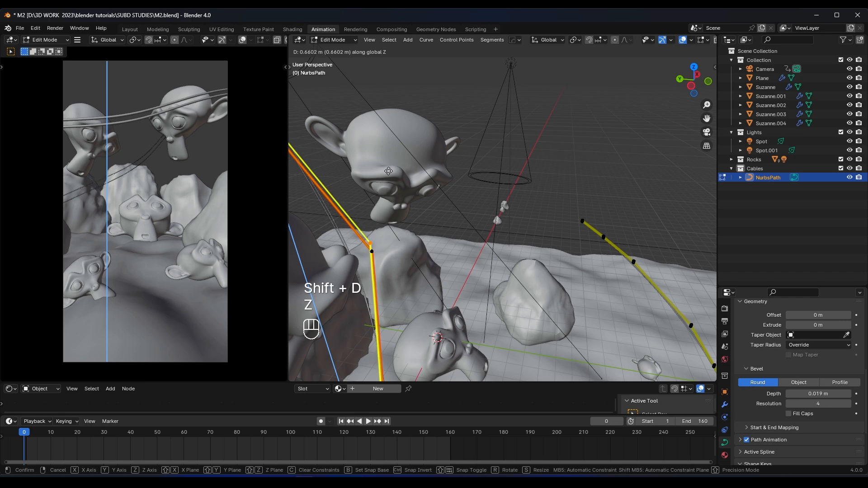
pyautogui.click(389, 171)
# - Duplicate the rear cable along Z to place a copy high above the two large monkeys
pyautogui.moveTo(507, 176); pyautogui.dragTo(426, 178, button='middle')
pyautogui.scroll(-3, 452, 187)
pyautogui.hotkey('shift', 'd')
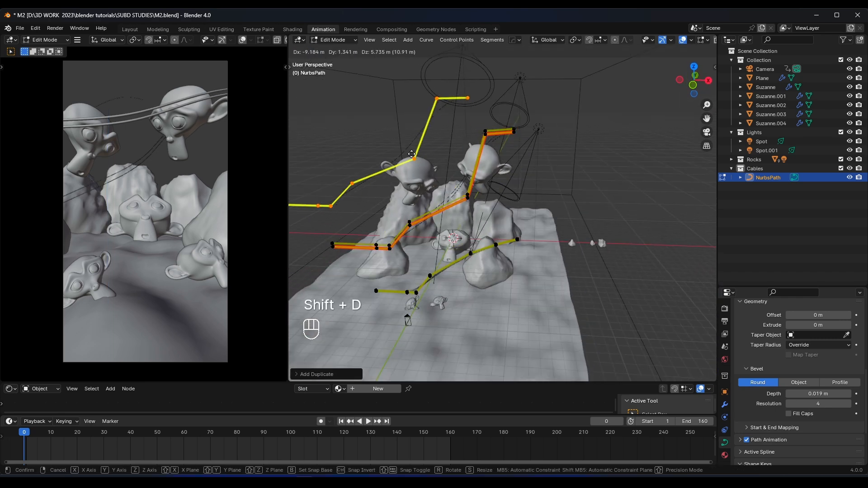
pyautogui.press('z')
pyautogui.click(529, 135)
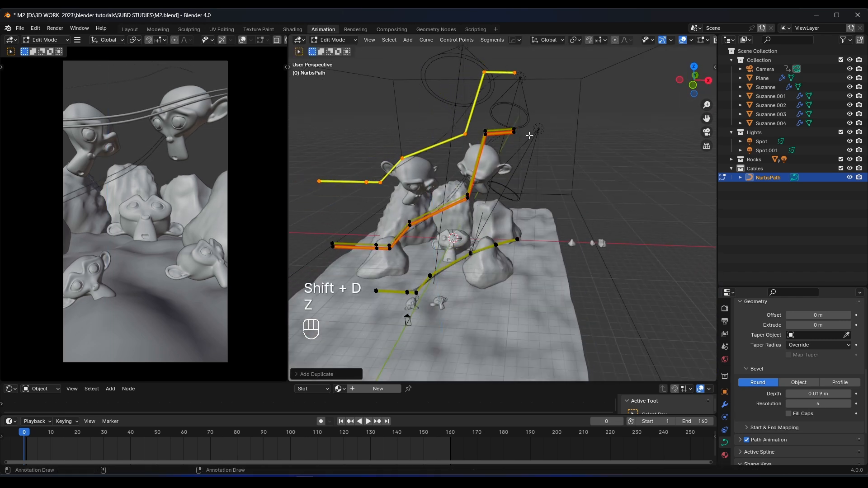
# - Rotate the upper cable about Z and reposition it above the large monkeys' heads
pyautogui.press('r')
pyautogui.press('z')
pyautogui.click(515, 151)
pyautogui.press('g')
pyautogui.press('y')
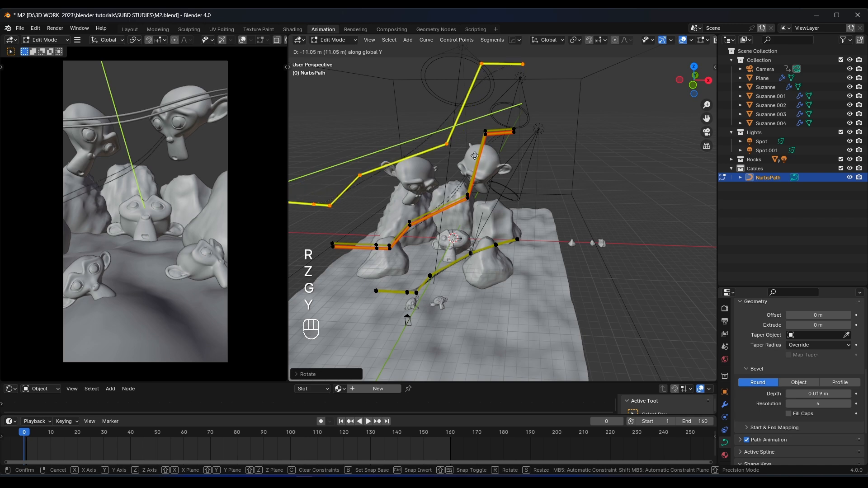
pyautogui.press('z')
pyautogui.click(514, 158)
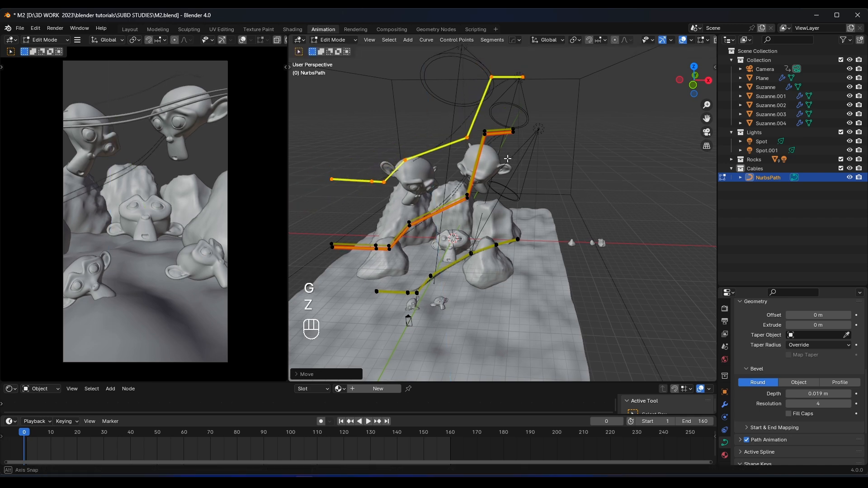
# - Rotate the upper cable further and place a duplicate of it right alongside
pyautogui.moveTo(514, 159); pyautogui.dragTo(555, 171, button='middle')
pyautogui.press('r')
pyautogui.press('z')
pyautogui.click(389, 177)
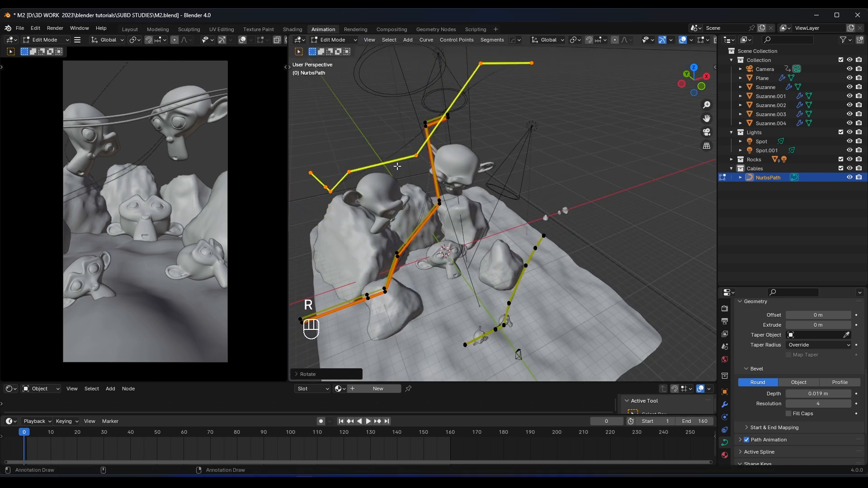
pyautogui.hotkey('shift', 'd')
pyautogui.click(412, 159)
pyautogui.moveTo(446, 151); pyautogui.dragTo(399, 139, button='middle')
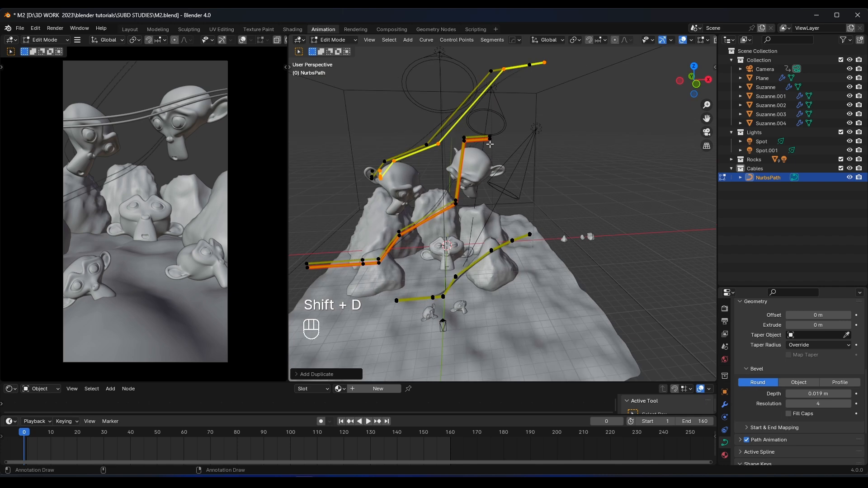
# - Duplicate the upper cable twice to place a pair of copies near the rocks behind the large monkeys
pyautogui.moveTo(488, 154); pyautogui.dragTo(468, 152, button='middle')
pyautogui.hotkey('shift', 'd')
pyautogui.click(572, 188)
pyautogui.moveTo(572, 188); pyautogui.dragTo(498, 204, button='middle')
pyautogui.hotkey('shift', 'd')
pyautogui.click(557, 189)
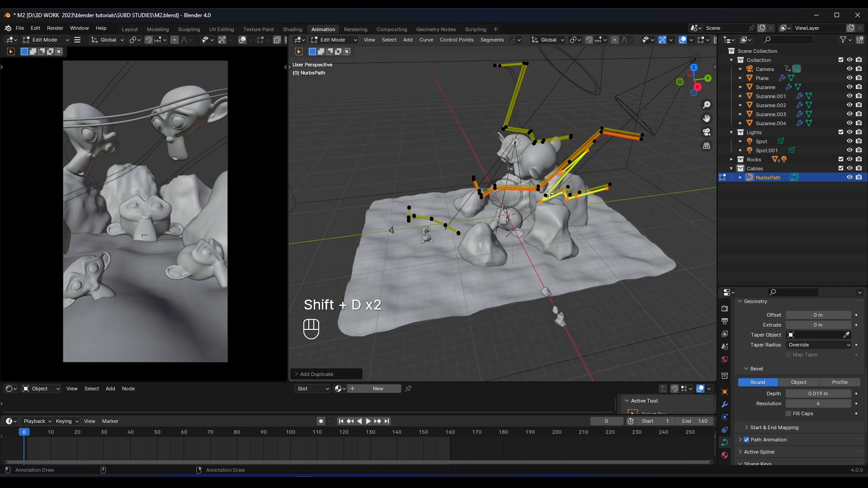
# - Duplicate the cable twice to place a pair of copies around the foreground rock, adjusting the second copy's height along Z
pyautogui.hotkey('shift', 'd')
pyautogui.click(458, 228)
pyautogui.moveTo(459, 228); pyautogui.dragTo(490, 236, button='middle')
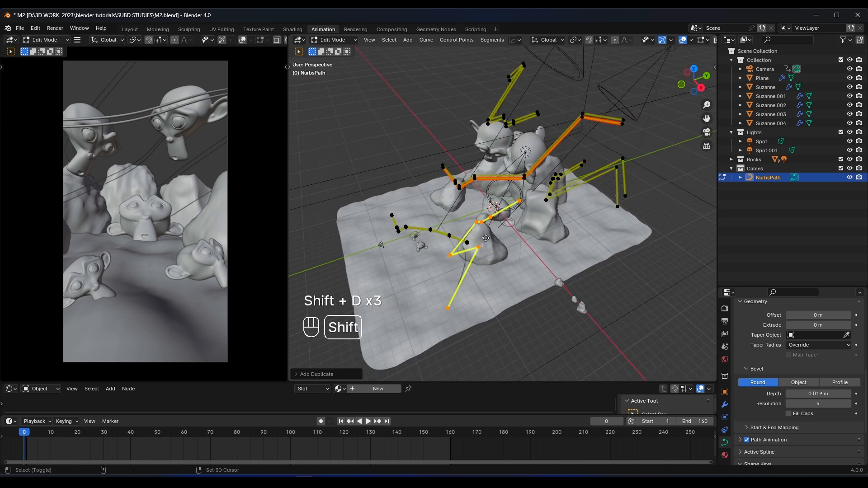
pyautogui.hotkey('shift', 'd')
pyautogui.click(493, 237)
pyautogui.press('g')
pyautogui.press('z')
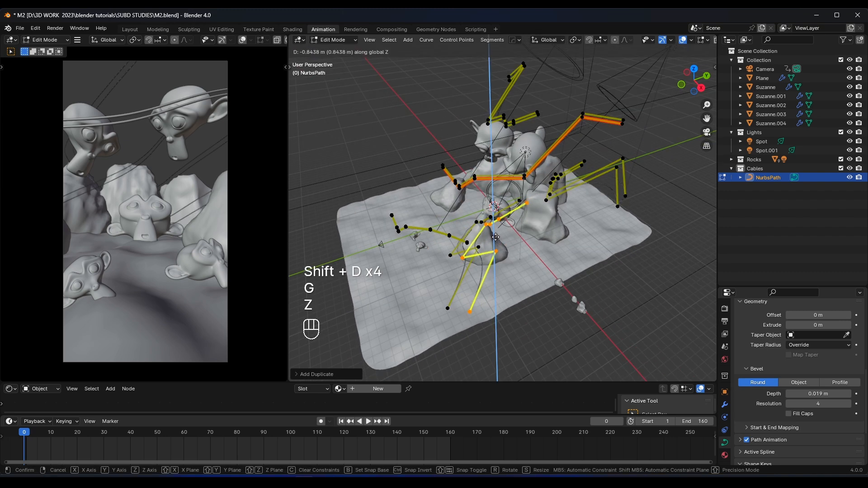
pyautogui.click(496, 237)
# - Raise the low control point of the first foreground cable copy along Z
pyautogui.moveTo(496, 237); pyautogui.dragTo(494, 278, button='middle')
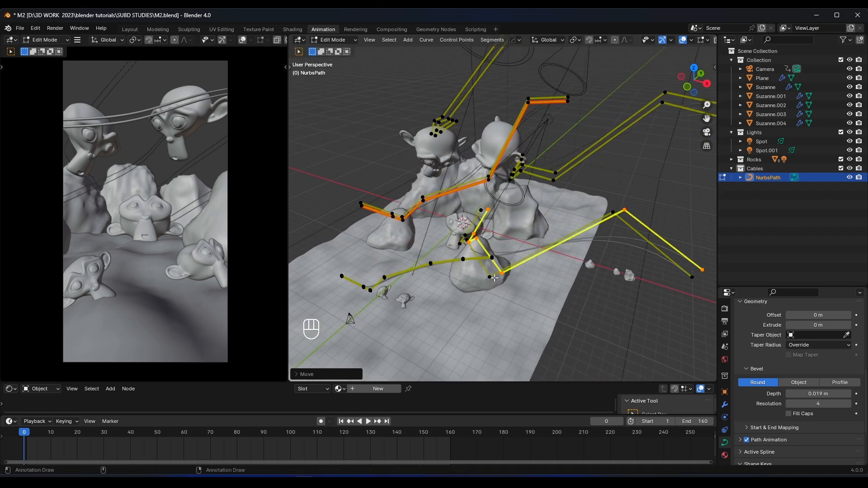
pyautogui.press('g')
pyautogui.press('z')
pyautogui.click(503, 209)
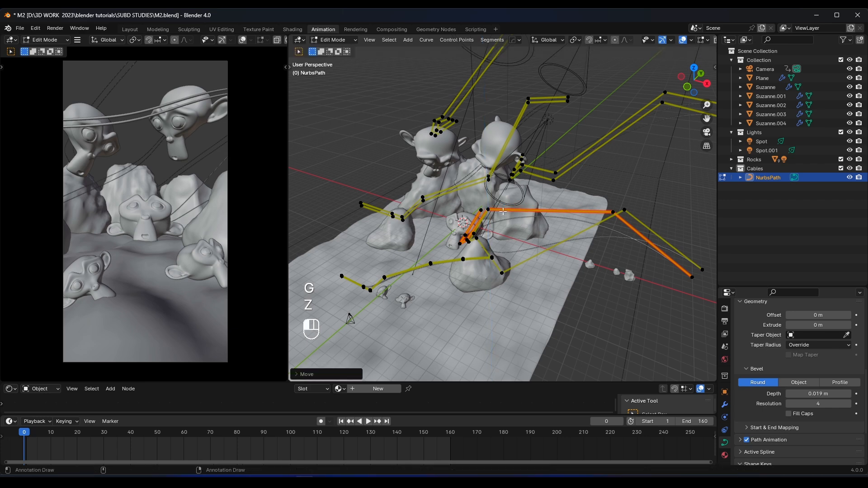
# - Leave Edit Mode, show the camera view in rendered shading, and play the animation to check the cables
pyautogui.press('Tab')
pyautogui.press('z')
pyautogui.click(177, 181)
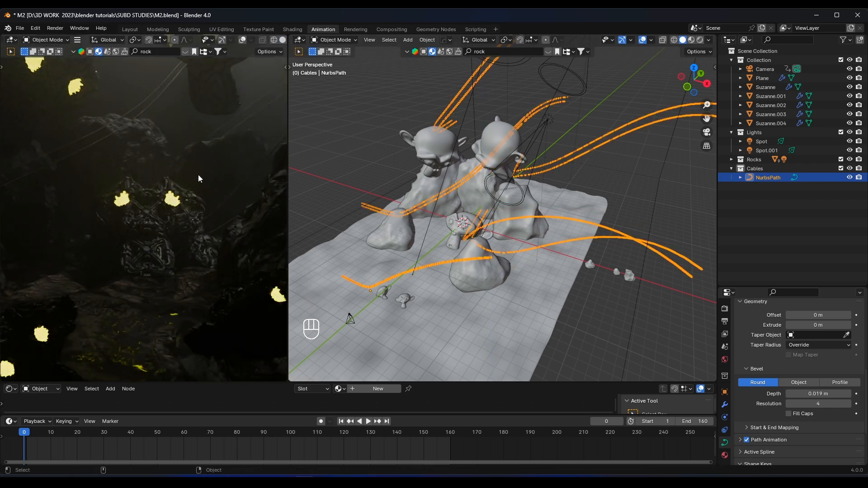
pyautogui.scroll(2, 198, 174)
pyautogui.scroll(-1, 198, 175)
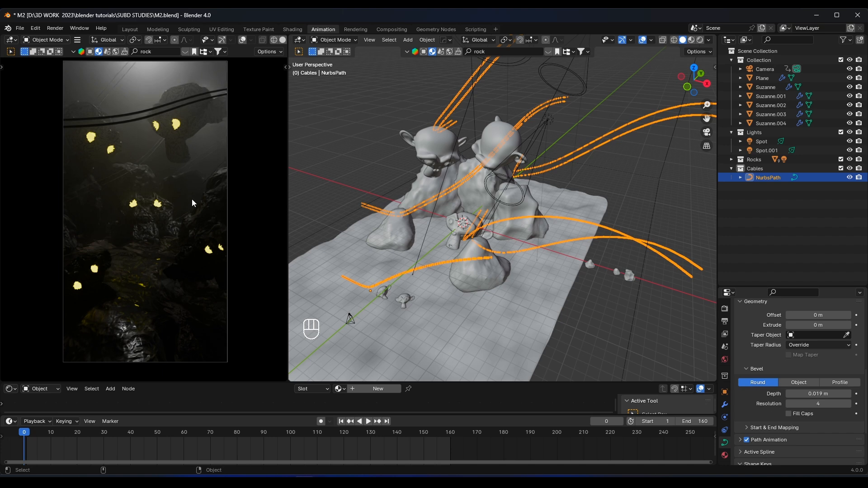
pyautogui.press('space')
pyautogui.press('space')
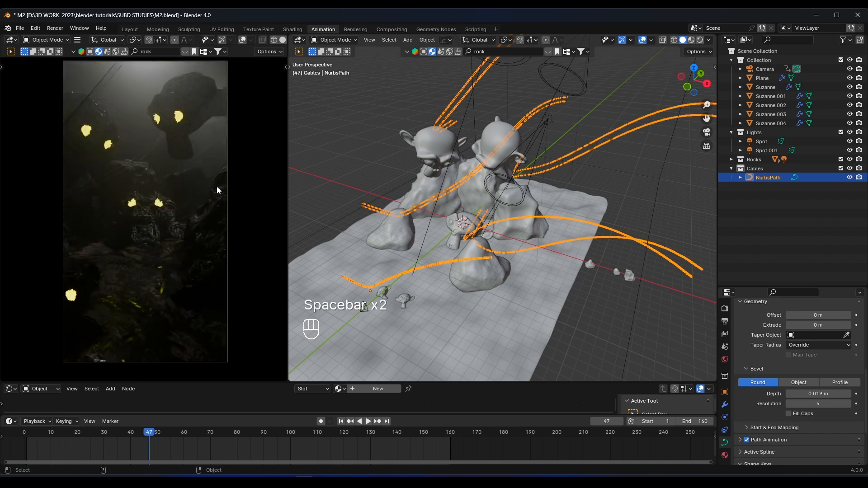
pyautogui.press('space')
pyautogui.press('space')
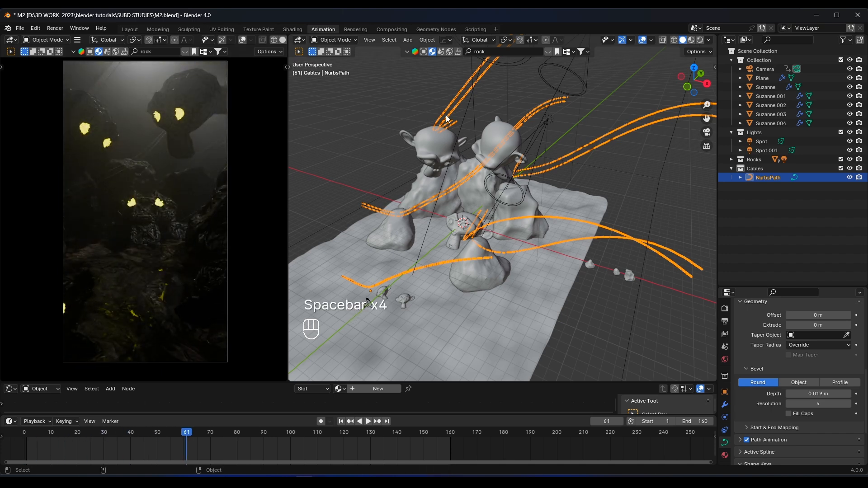
# - Select one whole cable above the large monkey's head in Edit Mode and move it forward along Y
pyautogui.press('Tab')
pyautogui.moveTo(447, 118); pyautogui.dragTo(413, 131, button='middle')
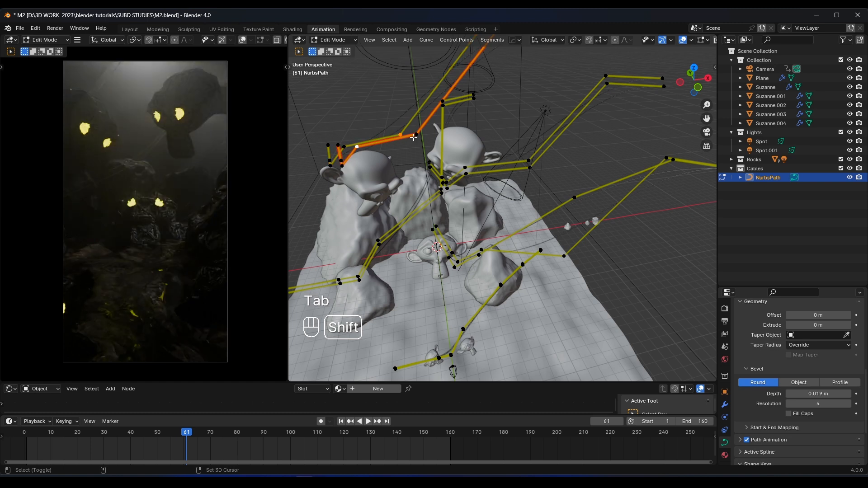
pyautogui.hotkey('ctrl', 'l')
pyautogui.press('g')
pyautogui.press('y')
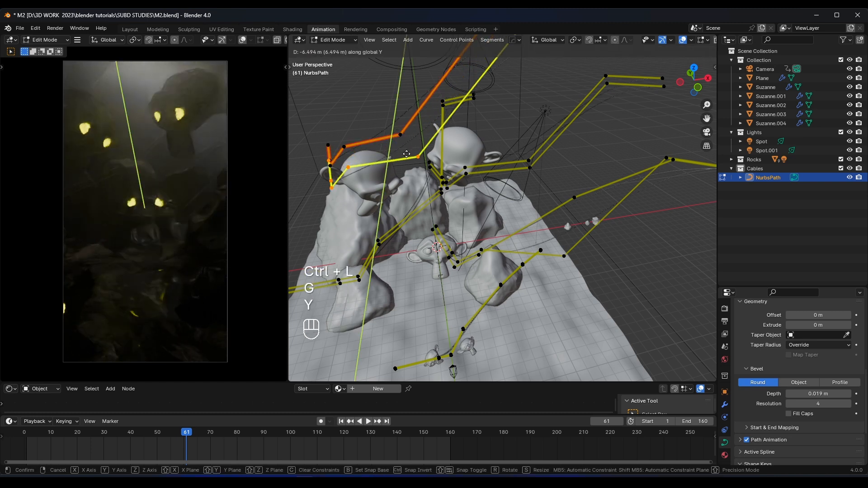
pyautogui.click(403, 162)
# - Select the other whole cable above the large monkey's head, move it forward along Y, and lower it along Z
pyautogui.click(399, 137)
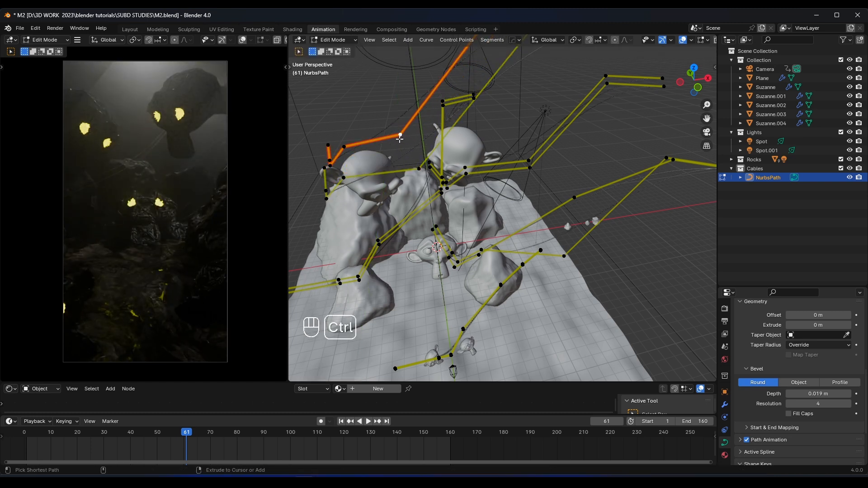
pyautogui.hotkey('ctrl', 'l')
pyautogui.press('g')
pyautogui.press('z')
pyautogui.press('y')
pyautogui.press('g')
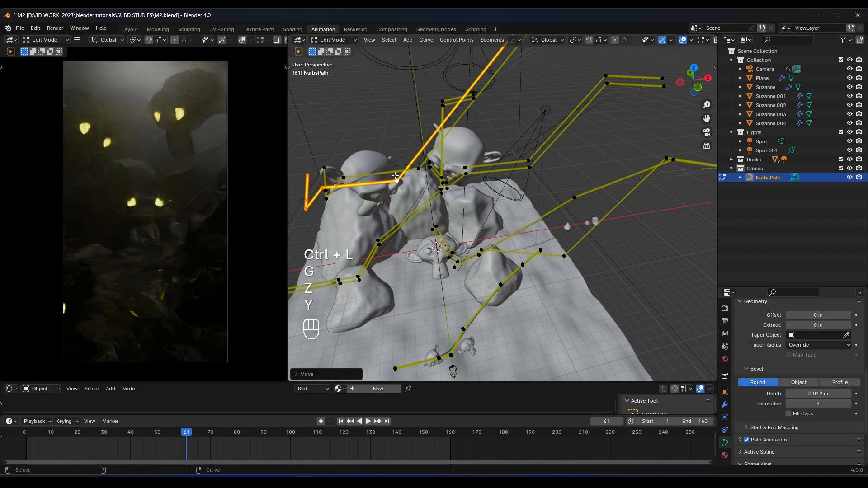
pyautogui.press('z')
pyautogui.moveTo(398, 189); pyautogui.dragTo(391, 183, button='middle')
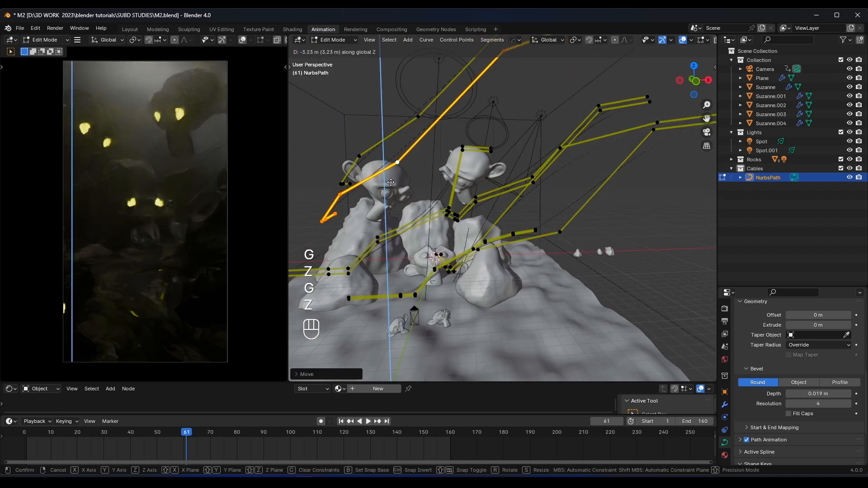
pyautogui.click(391, 183)
# - Return to frame 0 and shift the lowered cable about 4 m back along Y
pyautogui.hotkey('shift', 'Left')
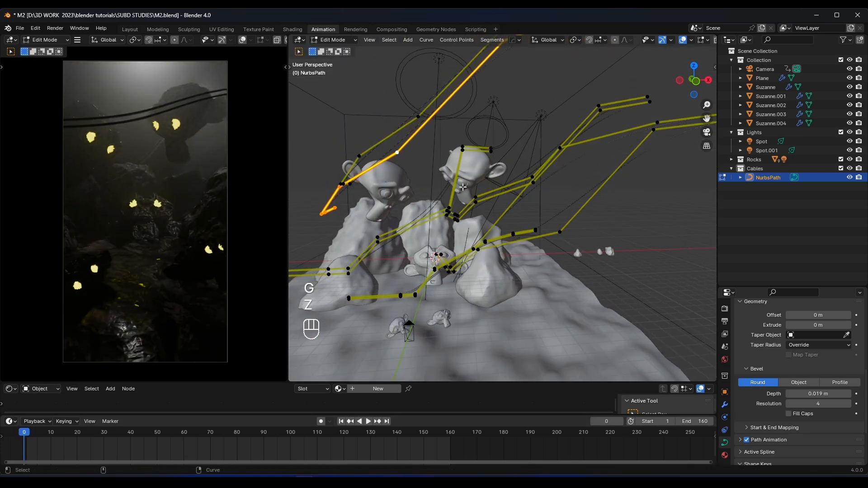
pyautogui.moveTo(463, 187); pyautogui.dragTo(433, 170, button='middle')
pyautogui.press('g')
pyautogui.press('y')
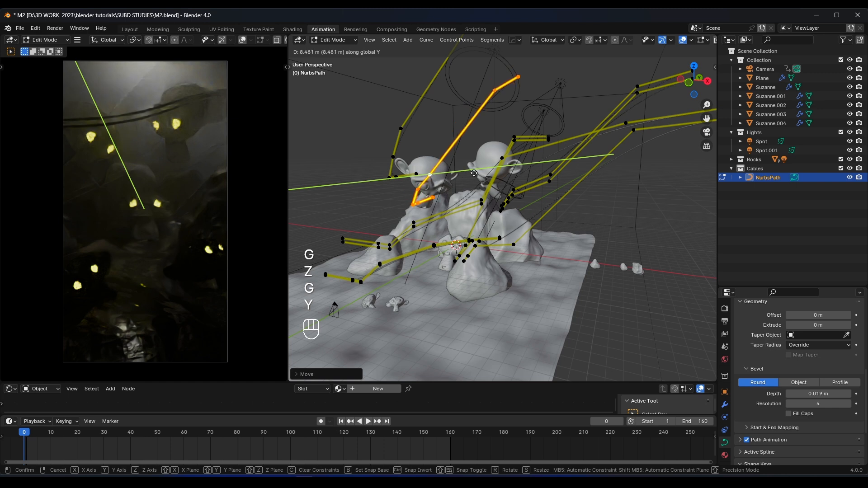
pyautogui.rightClick(462, 175)
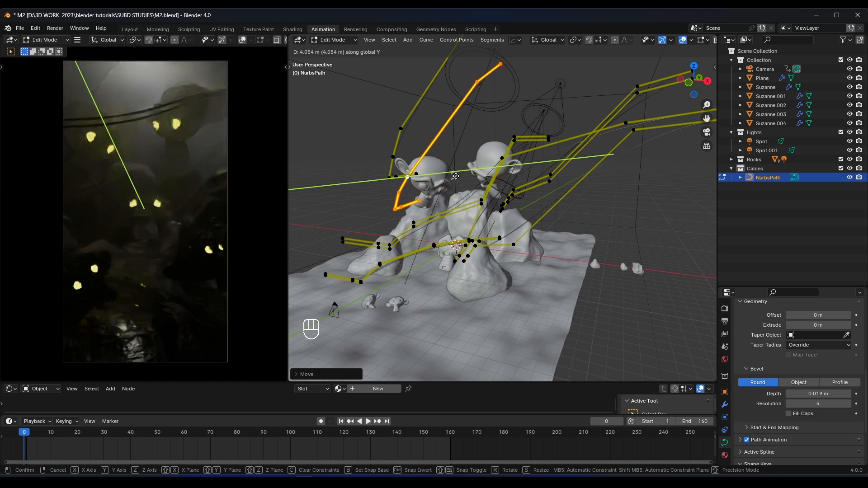
# - Duplicate the shifted cable right beside it, adjust the copy's height along Z, and return to Object Mode
pyautogui.hotkey('shift', 'd')
pyautogui.press('g')
pyautogui.press('z')
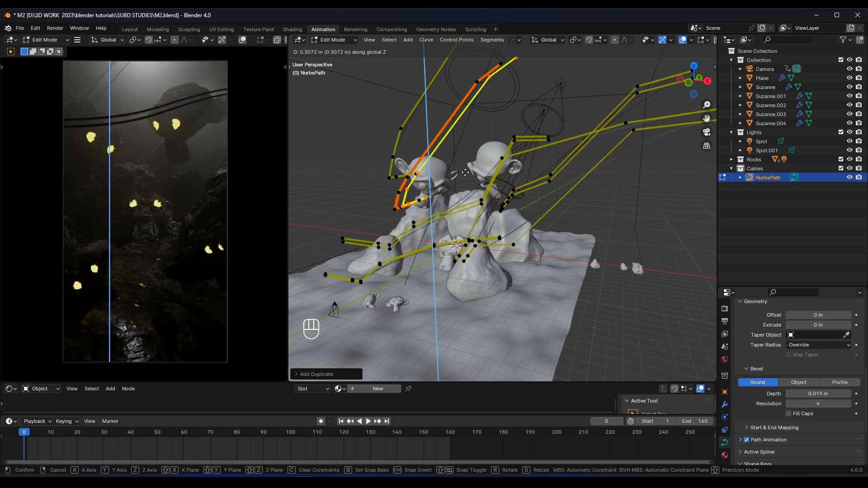
pyautogui.click(466, 173)
pyautogui.press('Tab')
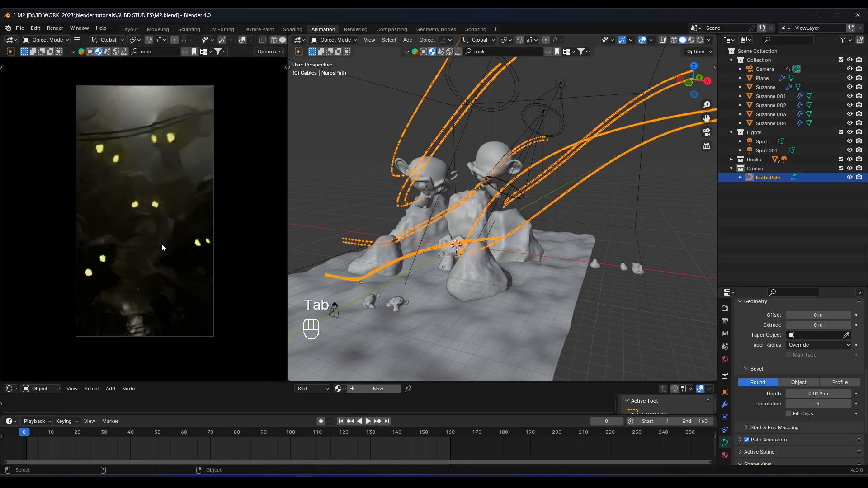
# - Play the animation in the rendered camera view to check the new cables, and save the file
pyautogui.press('space')
pyautogui.press('space')
pyautogui.scroll(2, 174, 238)
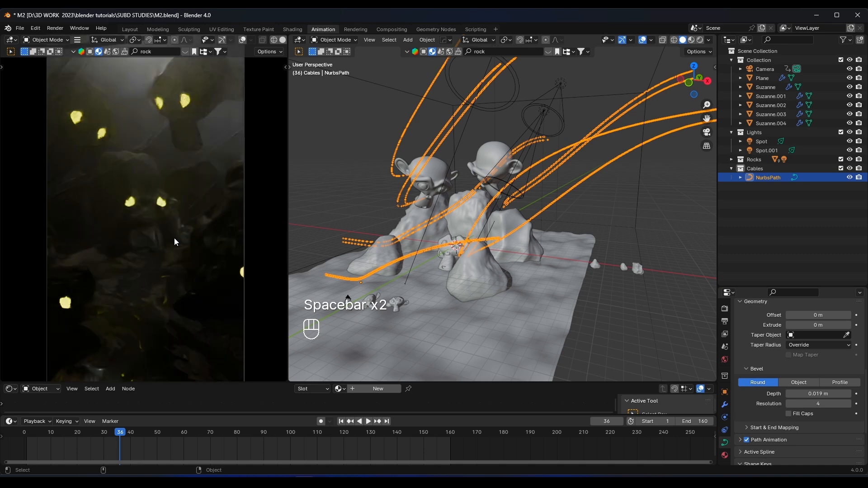
pyautogui.press('space')
pyautogui.press('space')
pyautogui.scroll(-1, 175, 239)
pyautogui.hotkey('ctrl', 's')
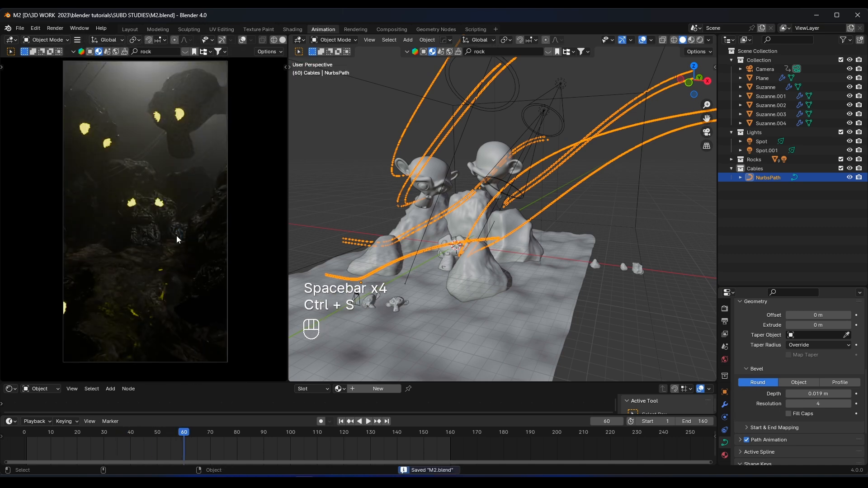
# - Clear the selection, make the Lights collection active, and save the file
pyautogui.moveTo(499, 207); pyautogui.dragTo(496, 237, button='middle')
pyautogui.scroll(-4, 495, 237)
pyautogui.click(677, 245)
pyautogui.scroll(4, 483, 232)
pyautogui.moveTo(677, 245); pyautogui.dragTo(463, 228, button='middle')
pyautogui.scroll(2, 463, 228)
pyautogui.hotkey('ctrl', 's')
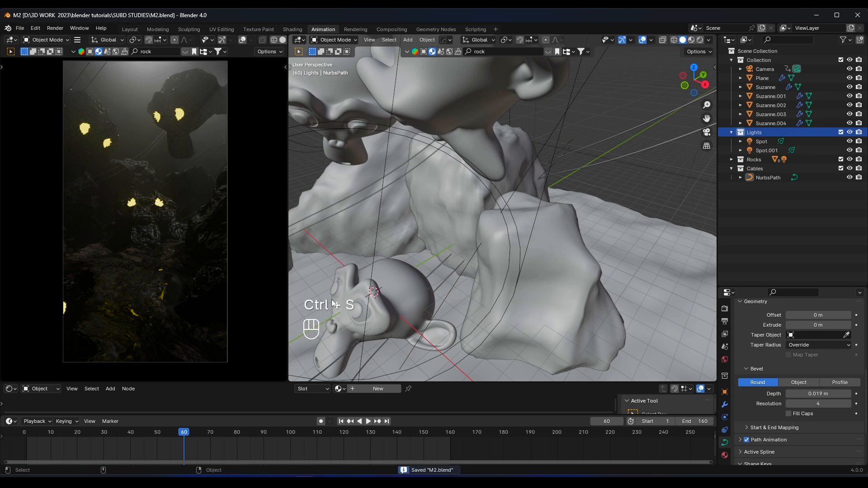
# - Add an area light at the 3D cursor by the central monkey head
pyautogui.keyDown('shift'); pyautogui.moveTo(390, 281); pyautogui.dragTo(381, 218, button='middle'); pyautogui.keyUp('shift')
pyautogui.moveTo(372, 253); pyautogui.dragTo(421, 223, button='middle')
pyautogui.keyDown('shift'); pyautogui.moveTo(421, 222); pyautogui.dragTo(416, 192, button='middle'); pyautogui.keyUp('shift')
pyautogui.click(449, 207)
pyautogui.hotkey('shift', 'a')
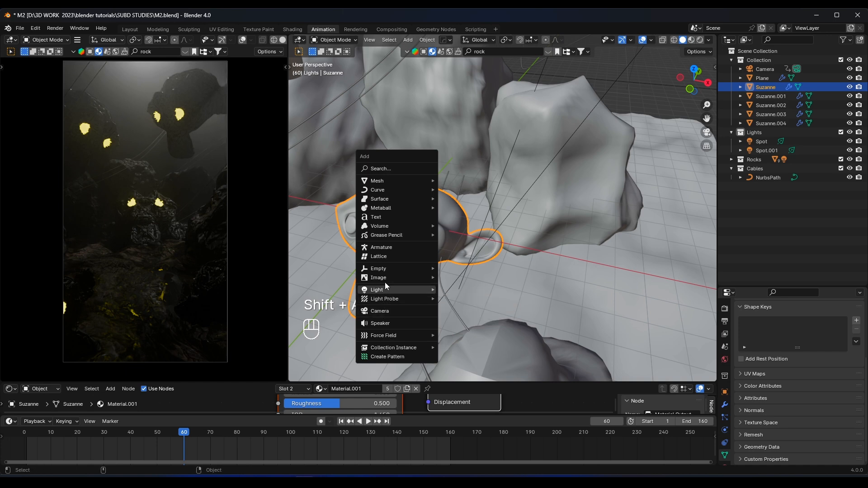
pyautogui.moveTo(418, 292)
pyautogui.click(448, 319)
pyautogui.moveTo(455, 321); pyautogui.dragTo(384, 252, button='middle')
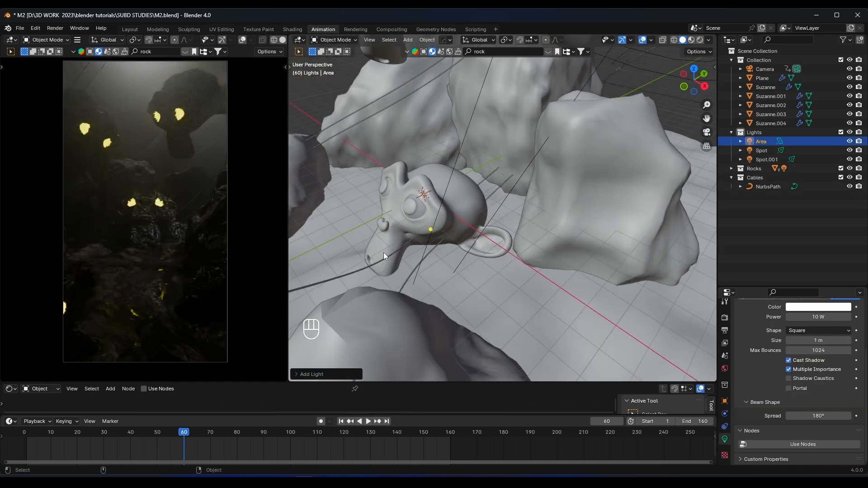
# - Enlarge the area light and move it along Y toward the back of the central monkey head
pyautogui.press('s')
pyautogui.press('s')
pyautogui.click(545, 284)
pyautogui.press('g')
pyautogui.press('y')
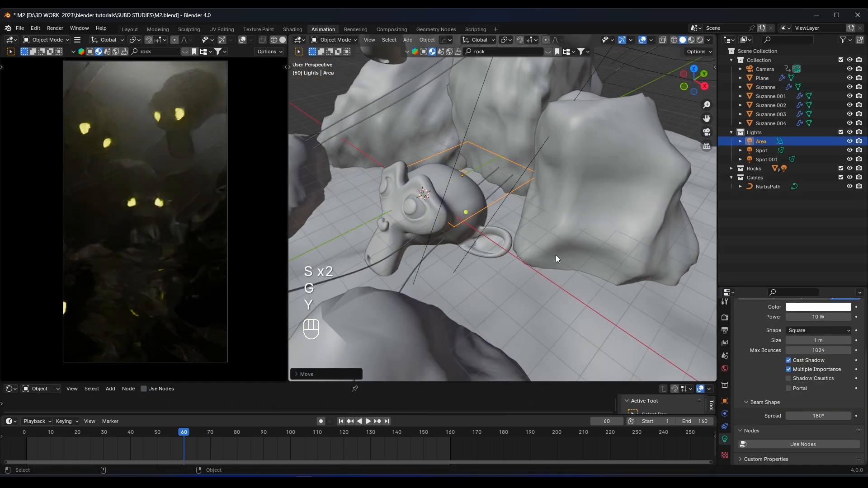
pyautogui.click(555, 255)
# - Rotate the area light upright about X and reposition it along Y and Z behind the central monkey head
pyautogui.press('r')
pyautogui.press('x')
pyautogui.click(433, 262)
pyautogui.moveTo(447, 263); pyautogui.dragTo(498, 188, button='middle')
pyautogui.press('g')
pyautogui.press('y')
pyautogui.click(449, 220)
pyautogui.press('g')
pyautogui.press('z')
pyautogui.click(449, 219)
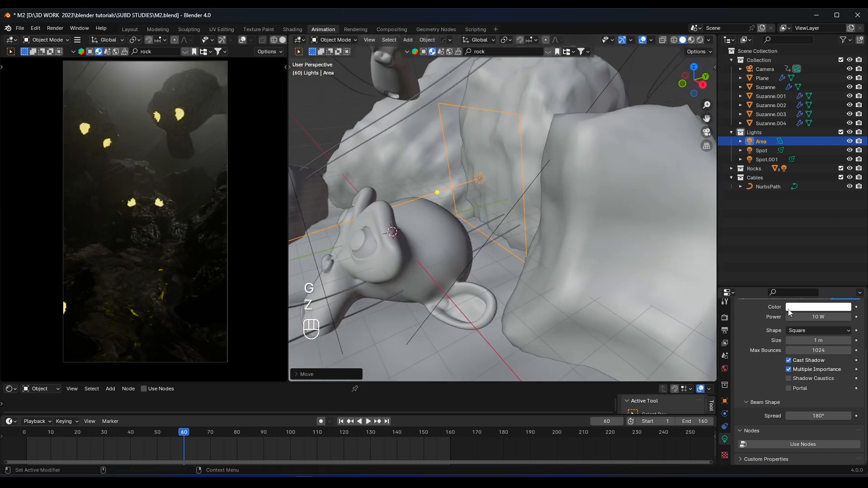
# - Set the area light's power to 500 W and its colour to a pale yellow
pyautogui.press('Return')
pyautogui.click(813, 307)
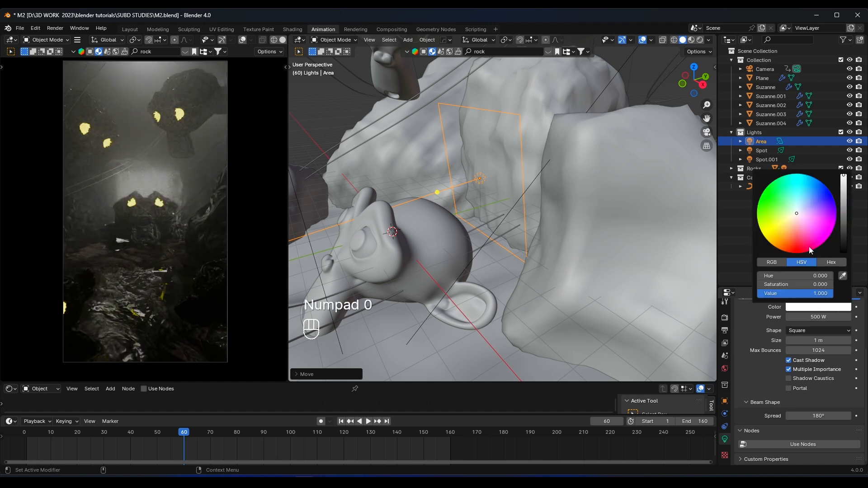
pyautogui.click(784, 223)
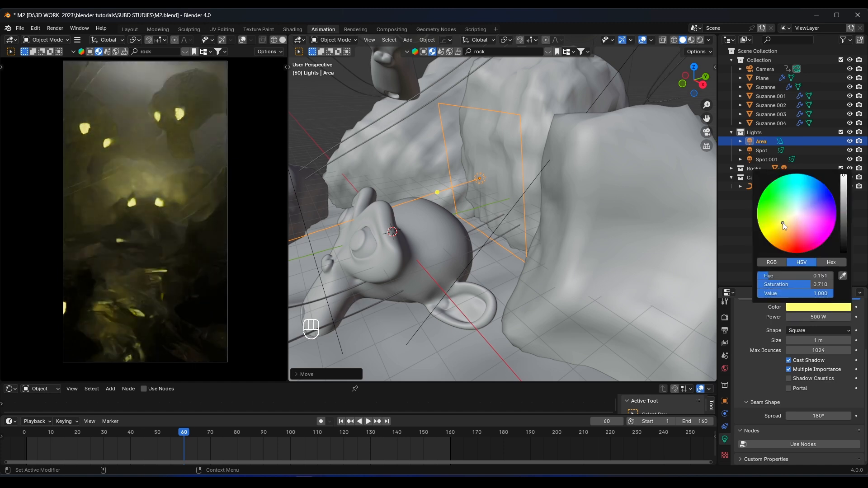
pyautogui.click(785, 223)
# - Shrink the area light's height along Z and lower it behind the central monkey head
pyautogui.moveTo(611, 244); pyautogui.dragTo(506, 248, button='middle')
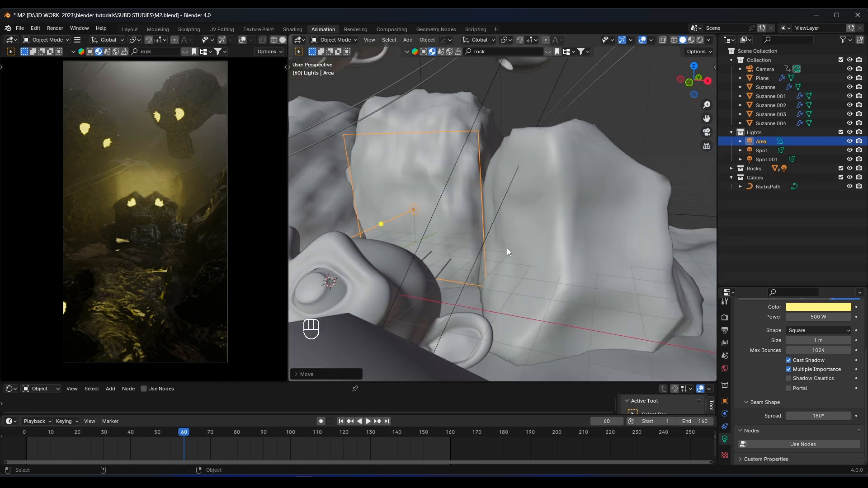
pyautogui.press('s')
pyautogui.press('z')
pyautogui.click(464, 232)
pyautogui.press('g')
pyautogui.press('z')
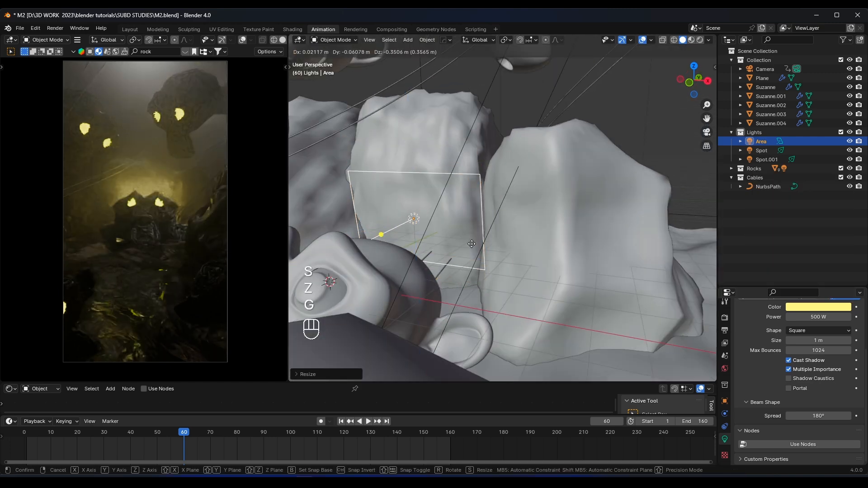
pyautogui.click(472, 260)
# - Widen the area light along X and try a taller scale along Z
pyautogui.press('s')
pyautogui.press('x')
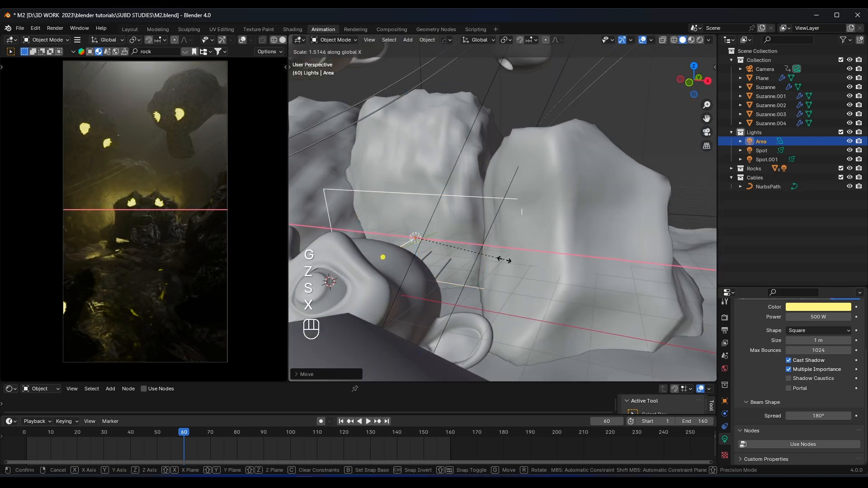
pyautogui.press('s')
pyautogui.press('z')
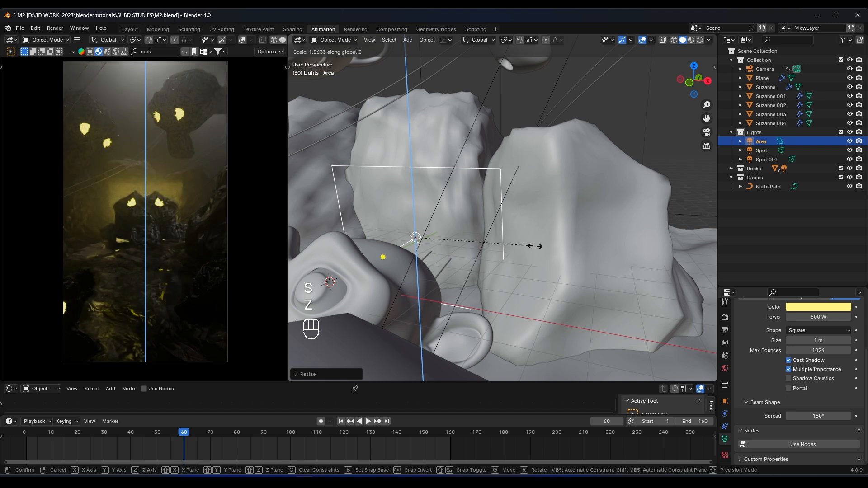
pyautogui.click(685, 296)
# - Change the area light's shape to Disk and lower it slightly along Z
pyautogui.scroll(1, 810, 342)
pyautogui.click(794, 348)
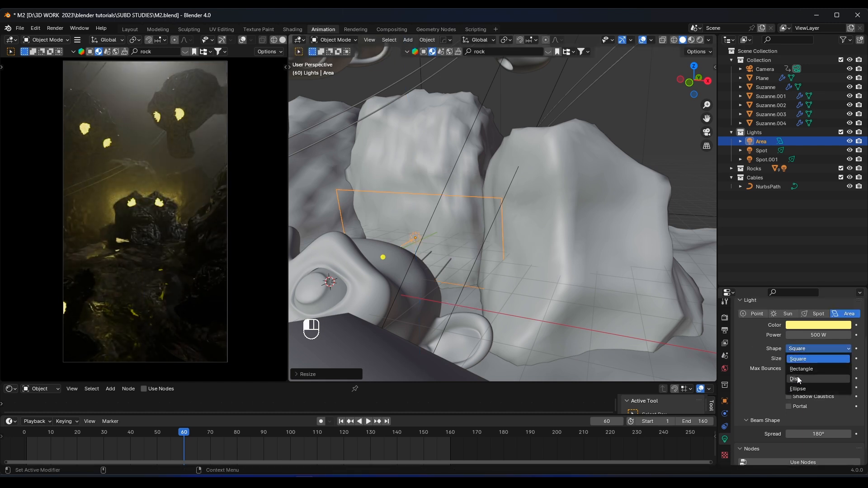
pyautogui.click(802, 377)
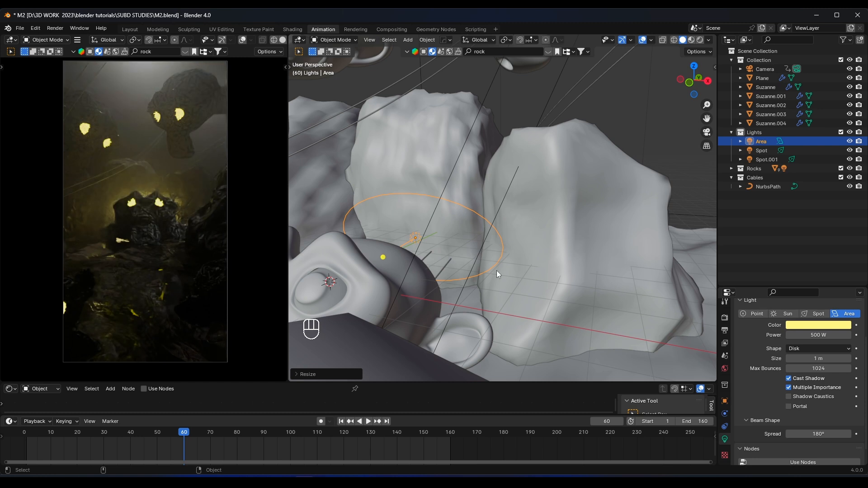
pyautogui.press('g')
pyautogui.press('z')
pyautogui.click(536, 277)
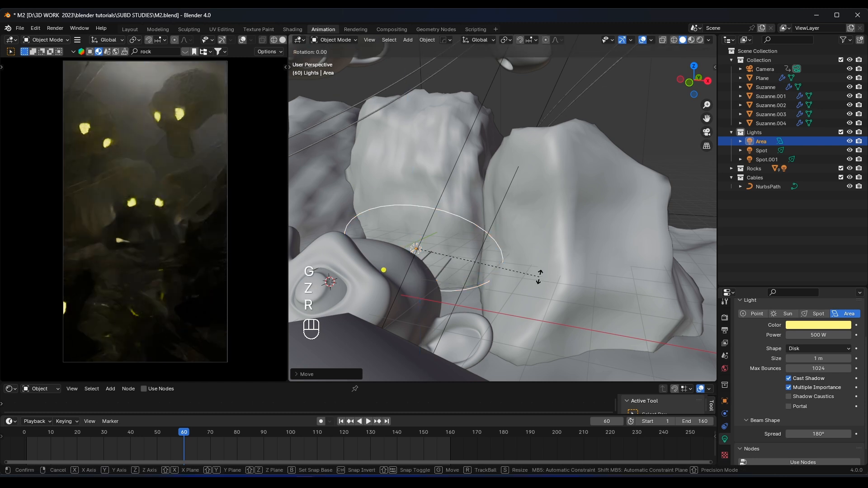
# - Rotate the area light about X, widen it slightly along X and shift it about 0.6 m in negative X
pyautogui.press('r')
pyautogui.press('x')
pyautogui.click(534, 292)
pyautogui.press('s')
pyautogui.press('x')
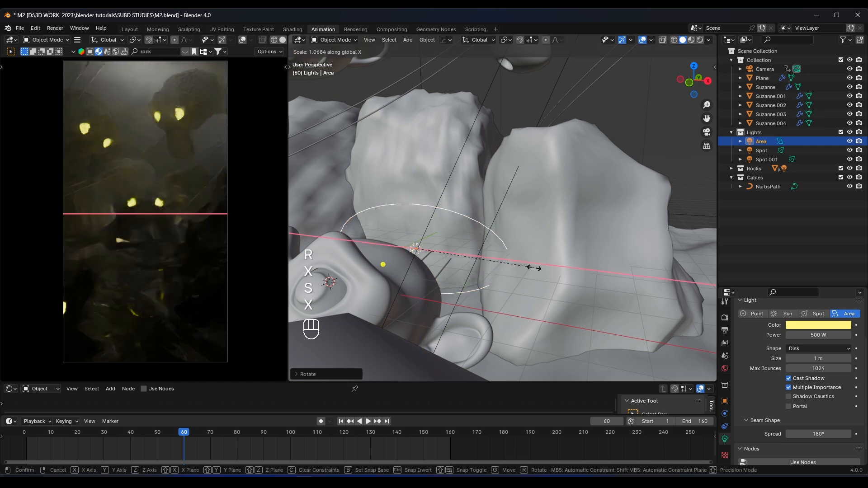
pyautogui.click(534, 267)
pyautogui.press('g')
pyautogui.press('x')
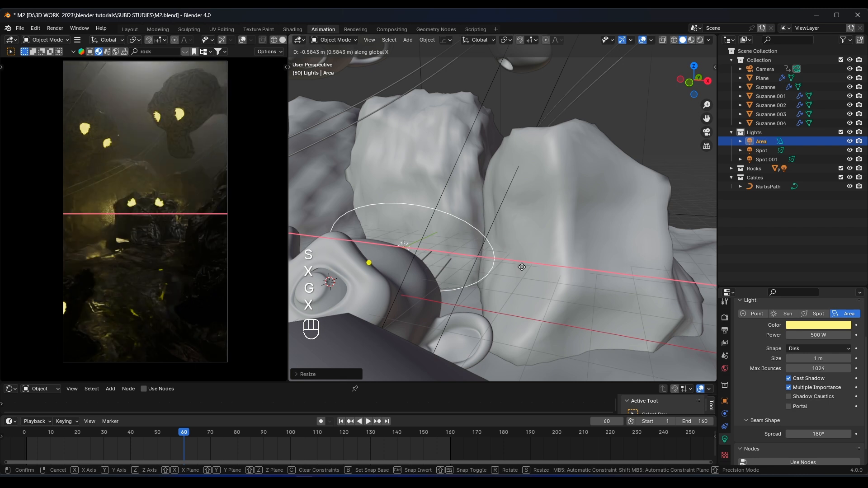
pyautogui.click(518, 266)
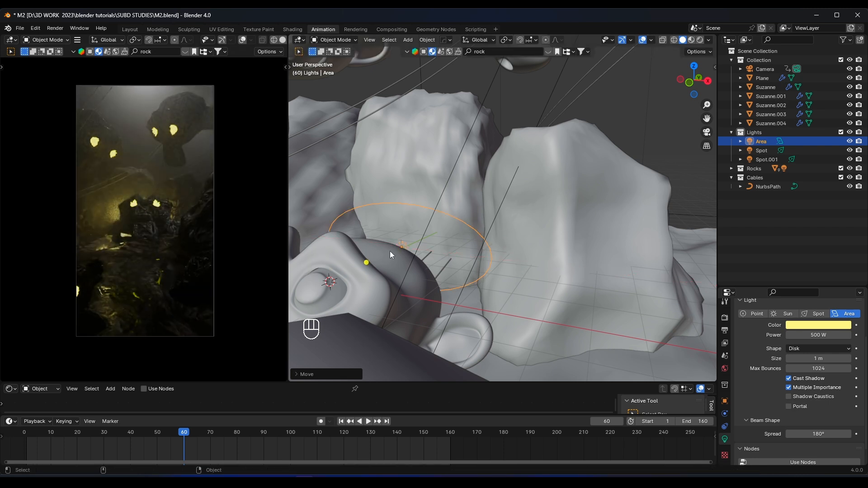
# - Scale the area light along Z, set its power to 300 W and save the file
pyautogui.press('s')
pyautogui.press('z')
pyautogui.click(552, 251)
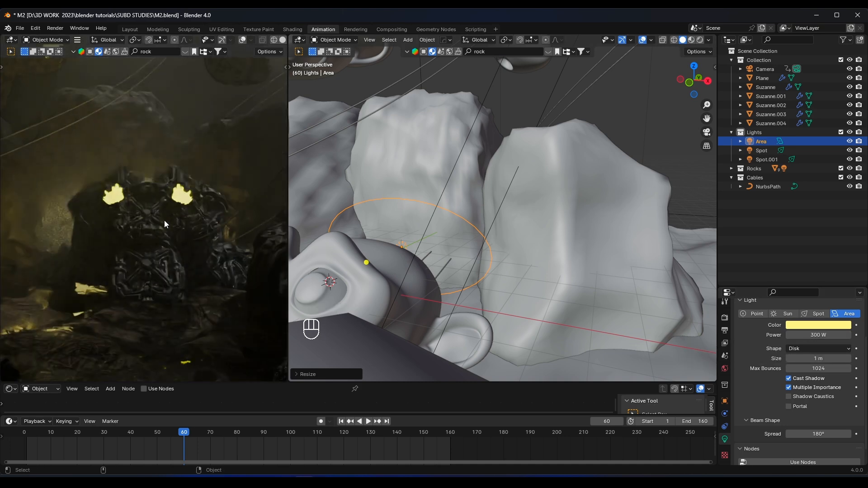
pyautogui.hotkey('ctrl', 's')
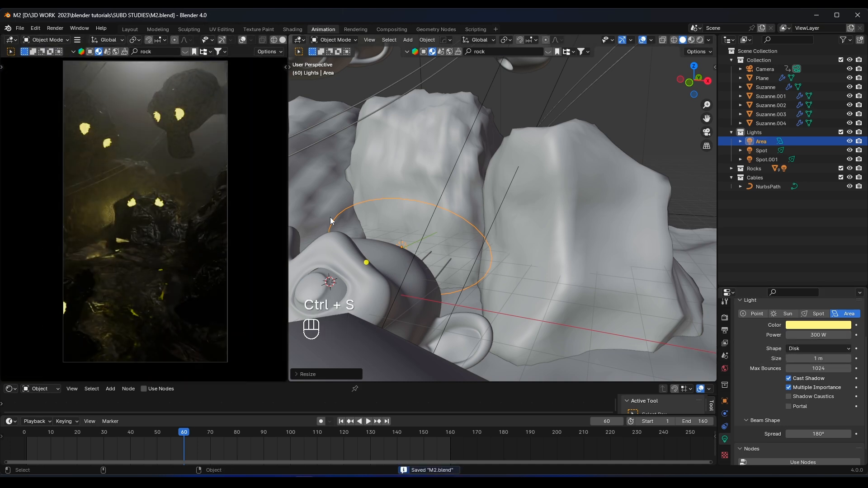
# - Add a cube and move it along Y to sit in front of the central monkey head
pyautogui.scroll(-7, 511, 210)
pyautogui.click(648, 205)
pyautogui.moveTo(676, 199); pyautogui.dragTo(474, 235, button='middle')
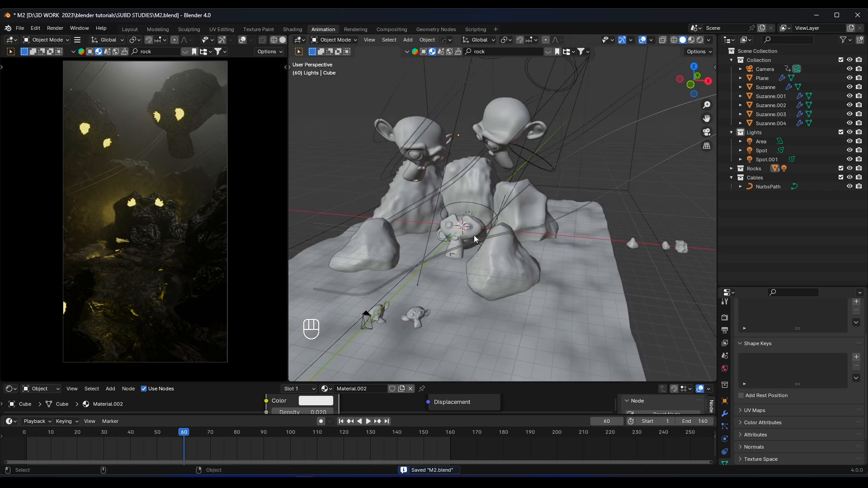
pyautogui.hotkey('shift', 'a')
pyautogui.moveTo(419, 130)
pyautogui.click(472, 133)
pyautogui.moveTo(472, 132); pyautogui.dragTo(427, 194, button='middle')
pyautogui.scroll(3, 427, 193)
pyautogui.press('g')
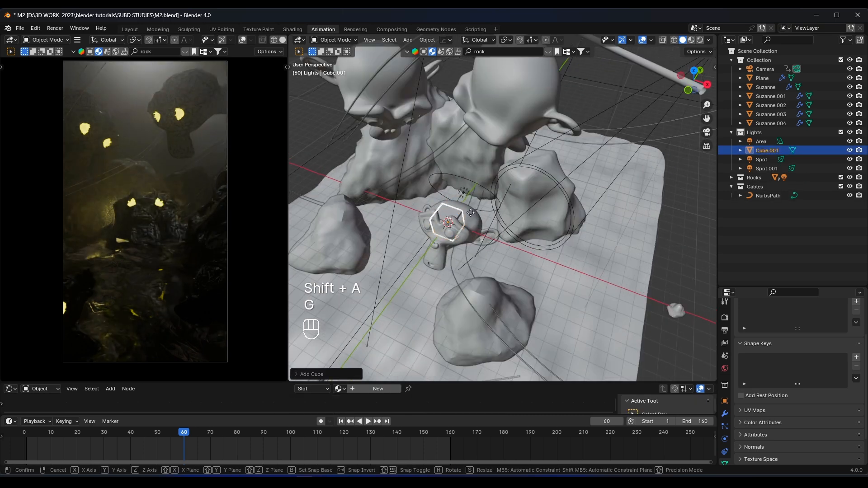
pyautogui.press('y')
pyautogui.click(654, 246)
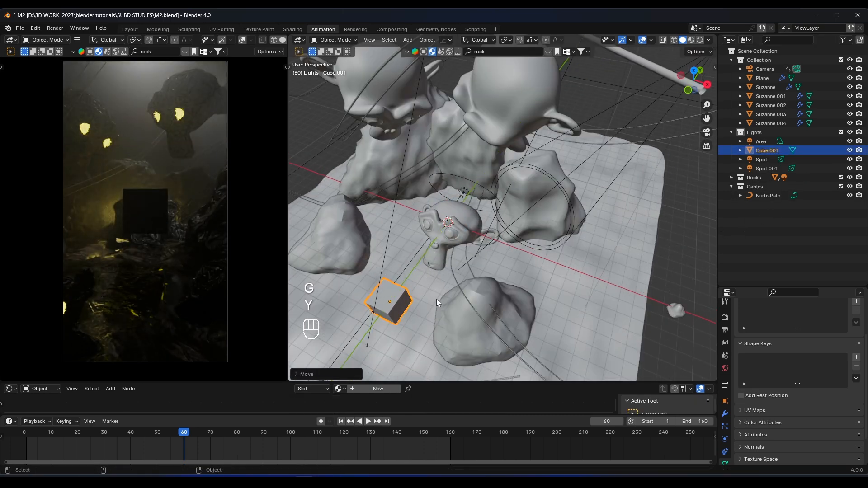
# - Move the new cube from the Lights collection into the Rocks collection
pyautogui.moveTo(436, 299); pyautogui.dragTo(729, 148, button='middle')
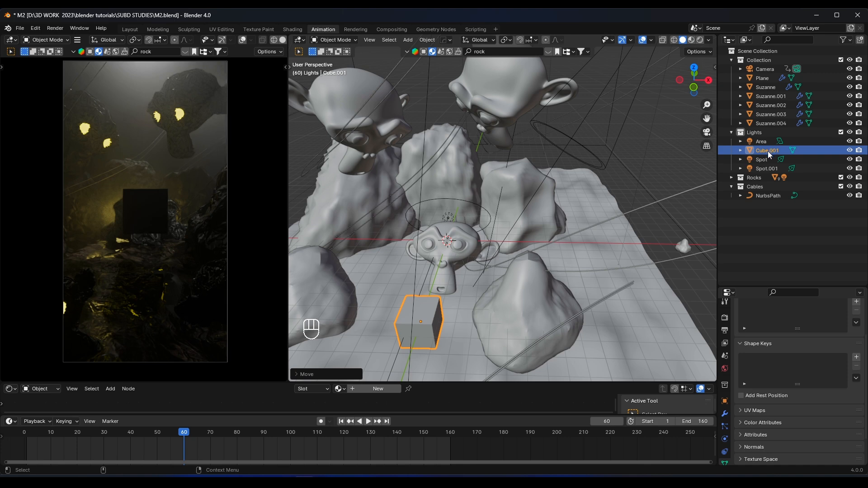
pyautogui.click(731, 187)
pyautogui.moveTo(761, 151); pyautogui.dragTo(753, 178)
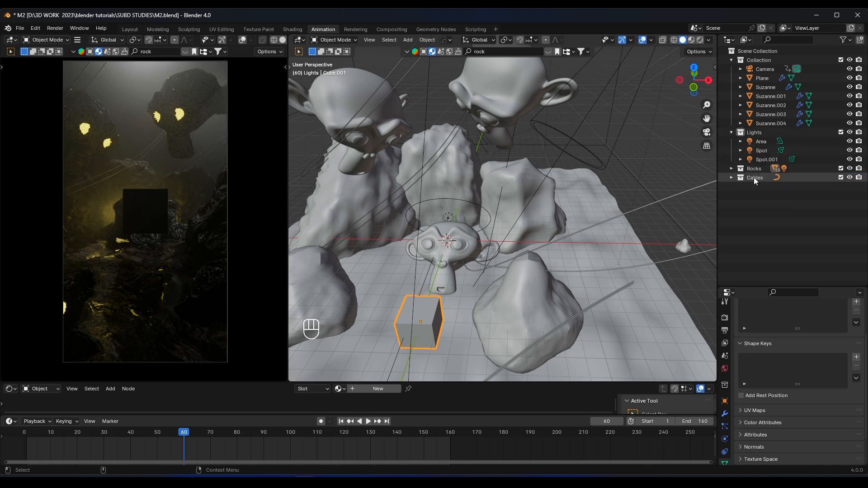
pyautogui.click(732, 169)
# - Scale the cube up uniformly in front of the central monkey head
pyautogui.moveTo(384, 320); pyautogui.dragTo(426, 285, button='middle')
pyautogui.scroll(2, 426, 285)
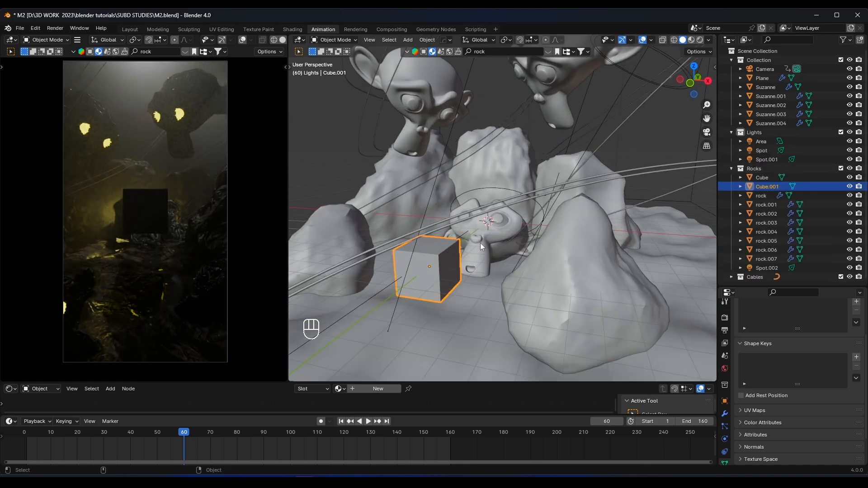
pyautogui.press('s')
pyautogui.click(483, 245)
pyautogui.keyDown('shift'); pyautogui.moveTo(483, 245); pyautogui.dragTo(428, 231, button='middle'); pyautogui.keyUp('shift')
pyautogui.scroll(2, 510, 245)
pyautogui.press('s')
pyautogui.click(509, 245)
# - Subdivide the cube's mesh in Edit Mode with several cuts, and return to Object Mode
pyautogui.press('Tab')
pyautogui.rightClick(429, 230)
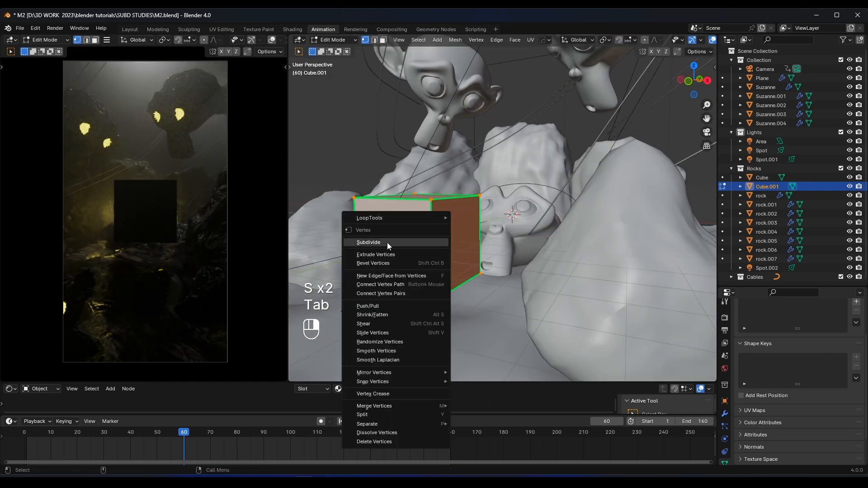
pyautogui.click(428, 242)
pyautogui.moveTo(415, 309); pyautogui.dragTo(471, 309)
pyautogui.press('Tab')
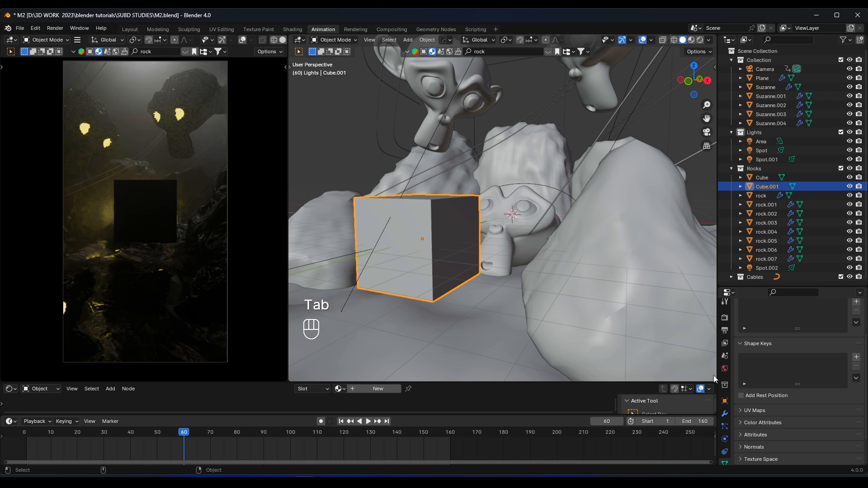
# - Add a Subdivision Surface modifier to the cube and shade it smooth
pyautogui.click(724, 414)
pyautogui.click(761, 323)
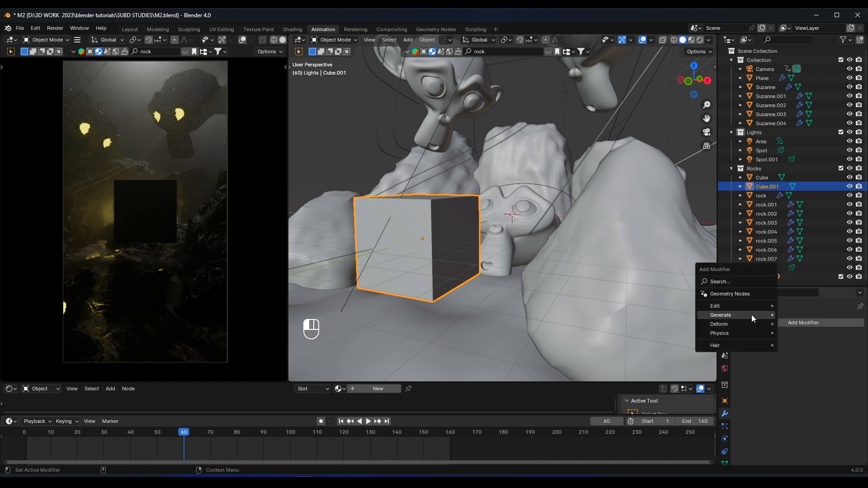
pyautogui.moveTo(752, 315)
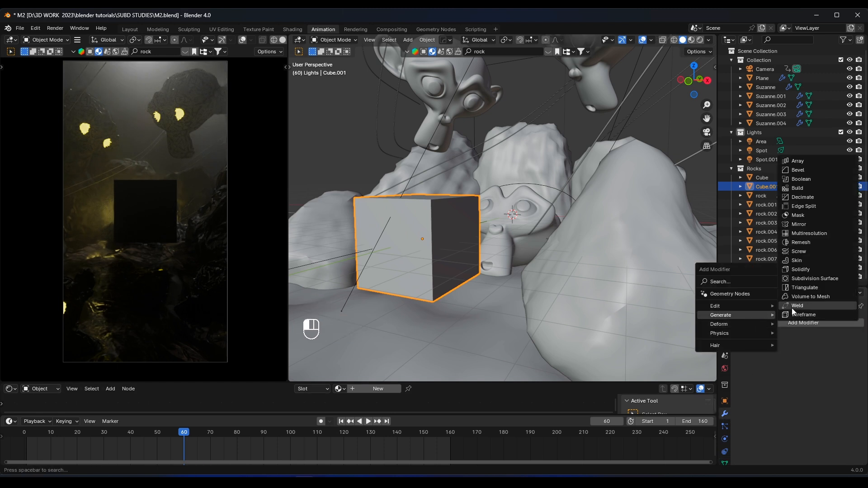
pyautogui.click(802, 278)
pyautogui.moveTo(629, 310); pyautogui.dragTo(428, 260, button='middle')
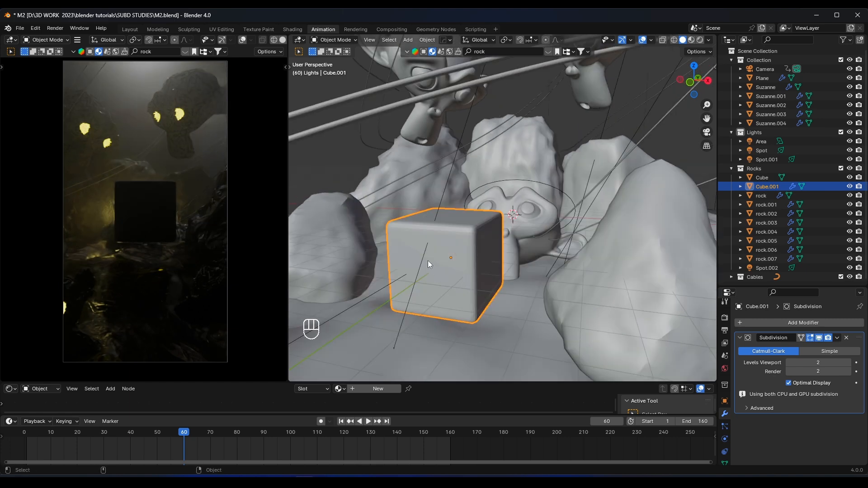
pyautogui.rightClick(428, 261)
pyautogui.click(429, 257)
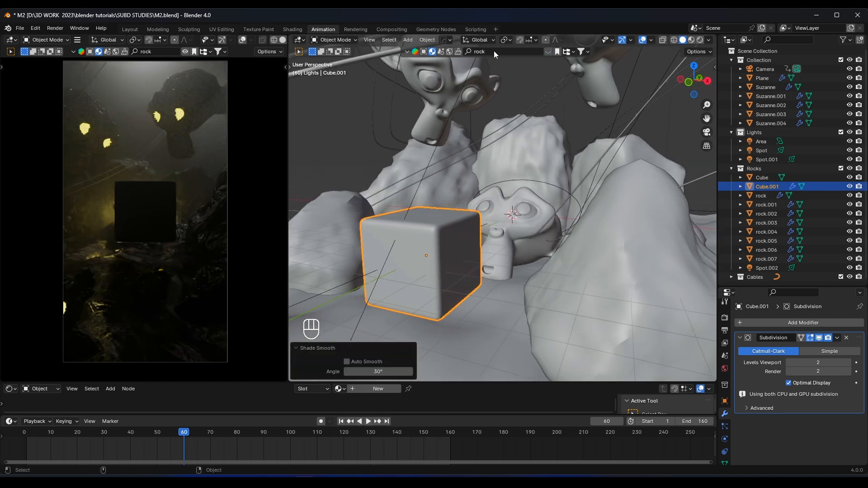
# - Search the material library for "scifi" and apply the Sci-Fi Panel 20 material to the cube
pyautogui.click(548, 52)
pyautogui.click(505, 52)
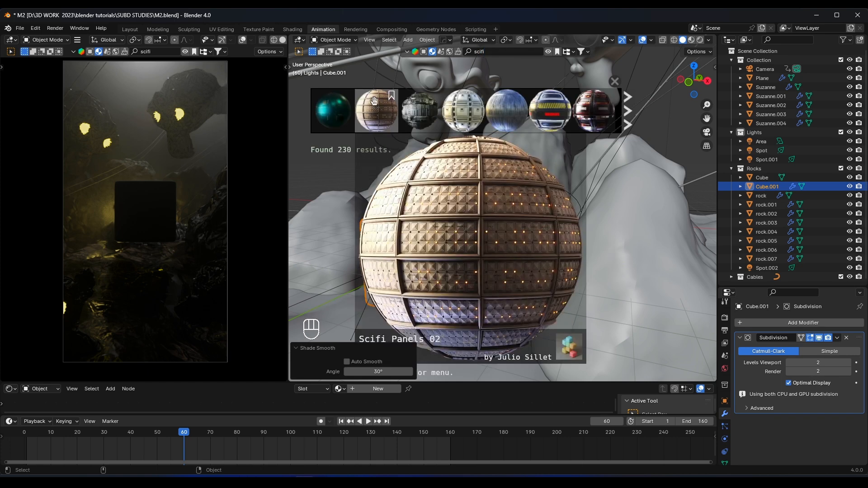
pyautogui.moveTo(415, 108)
pyautogui.moveTo(480, 110)
pyautogui.scroll(-4, 468, 110)
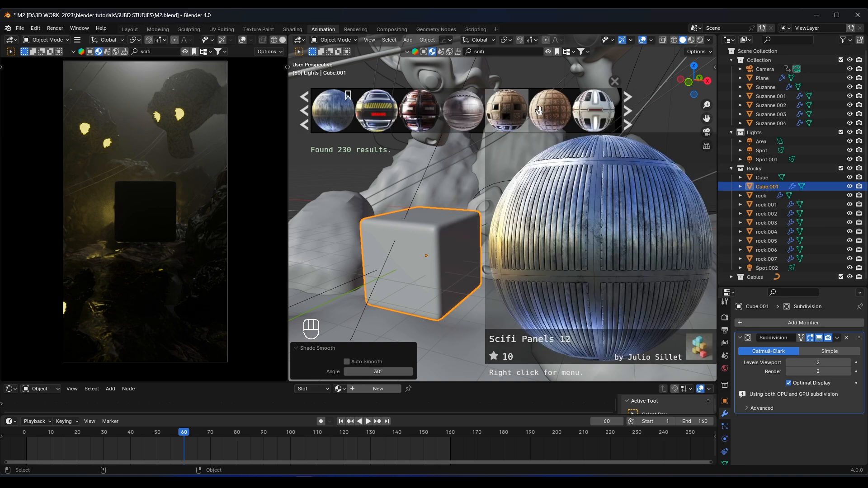
pyautogui.moveTo(554, 110)
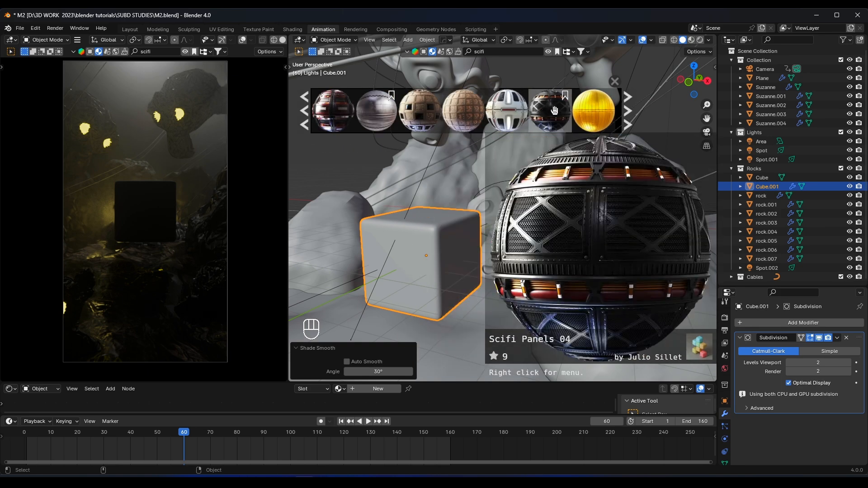
pyautogui.scroll(-8, 542, 110)
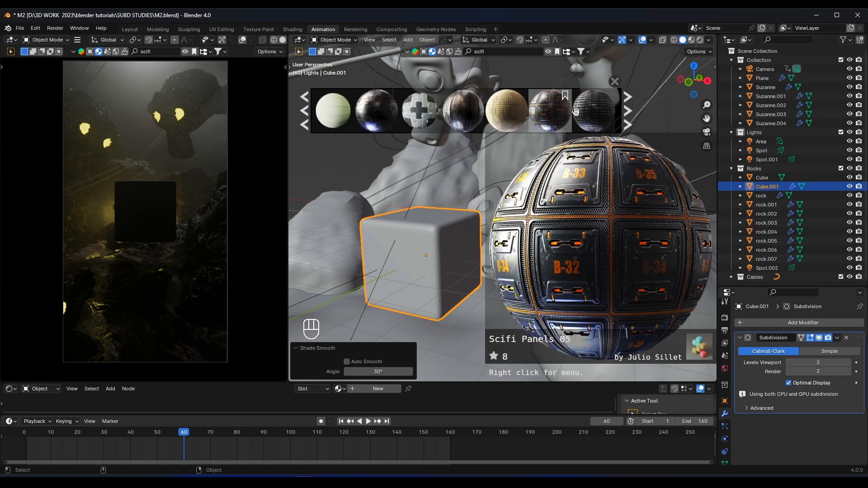
pyautogui.scroll(-6, 573, 112)
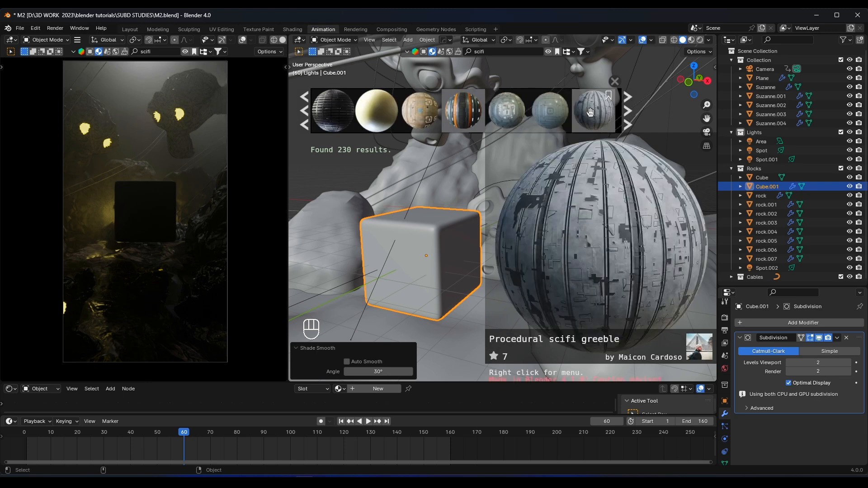
pyautogui.scroll(-8, 591, 111)
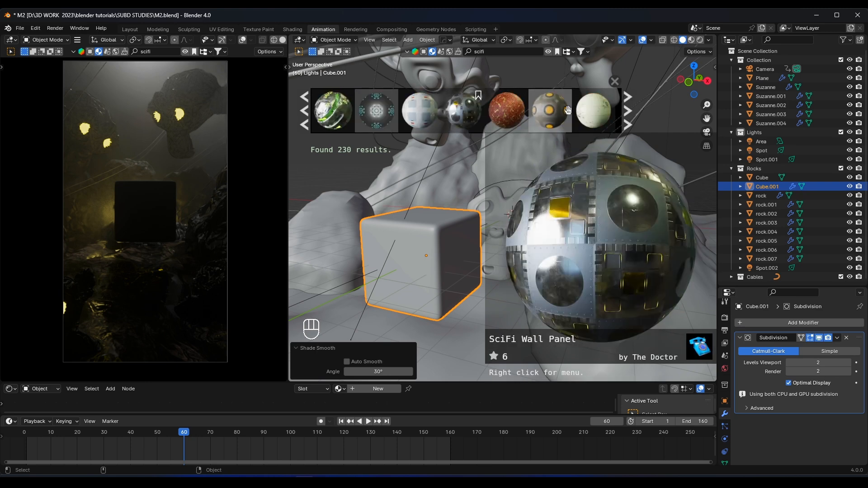
pyautogui.moveTo(516, 108)
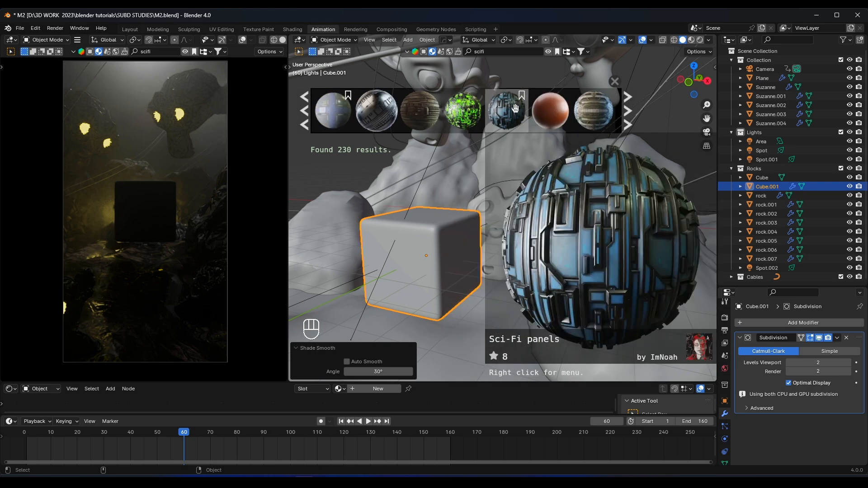
pyautogui.click(595, 111)
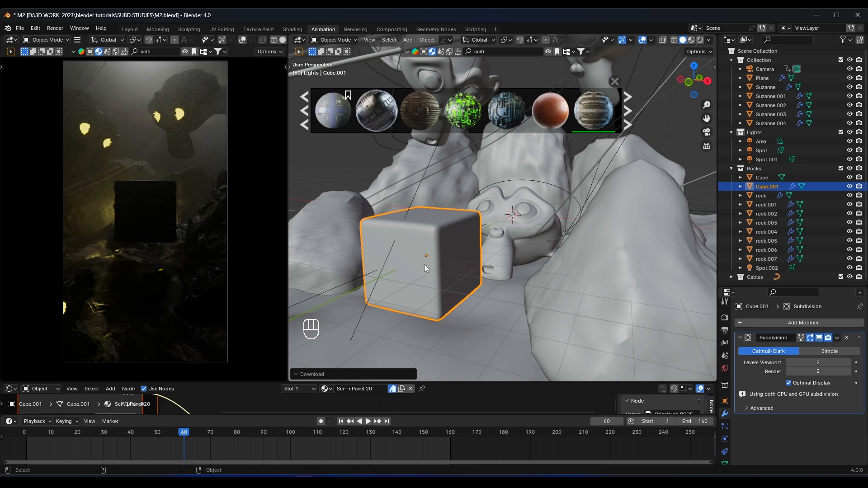
# - Examine the cube's panel material up close in the rendered view and return to the camera view
pyautogui.moveTo(440, 240); pyautogui.dragTo(467, 256, button='middle')
pyautogui.moveTo(95, 183); pyautogui.dragTo(143, 195, button='middle')
pyautogui.scroll(3, 139, 193)
pyautogui.keyDown('shift'); pyautogui.moveTo(227, 230); pyautogui.dragTo(194, 227, button='middle'); pyautogui.keyUp('shift')
pyautogui.scroll(2, 191, 250)
pyautogui.scroll(-3, 183, 247)
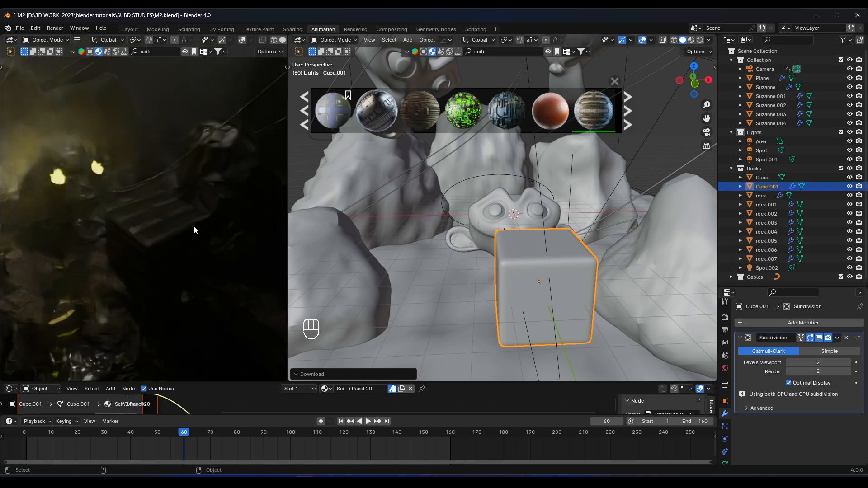
pyautogui.press('KP_0')
pyautogui.scroll(-5, 449, 240)
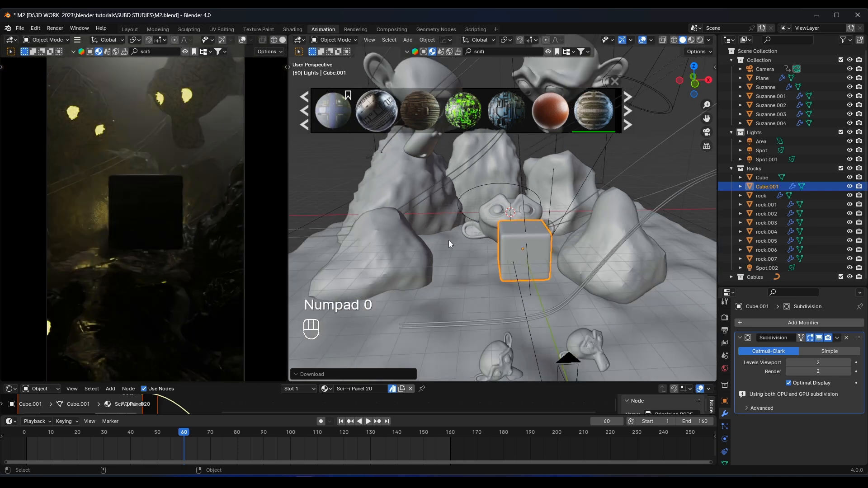
# - Close the material results, flatten the cube to about 0.32 of its height and stretch it along X into a long slab
pyautogui.click(615, 81)
pyautogui.scroll(-4, 532, 213)
pyautogui.moveTo(533, 214); pyautogui.dragTo(513, 214, button='middle')
pyautogui.press('s')
pyautogui.press('z')
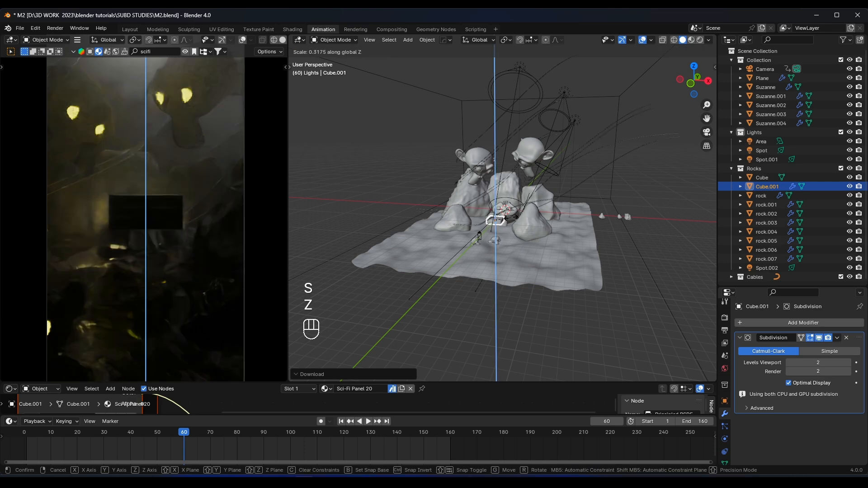
pyautogui.click(511, 220)
pyautogui.press('s')
pyautogui.press('x')
pyautogui.click(574, 219)
# - Raise the slab about 6.4 m along Z, move it about -9.7 m along Y and adjust its height downward
pyautogui.press('g')
pyautogui.press('z')
pyautogui.click(571, 184)
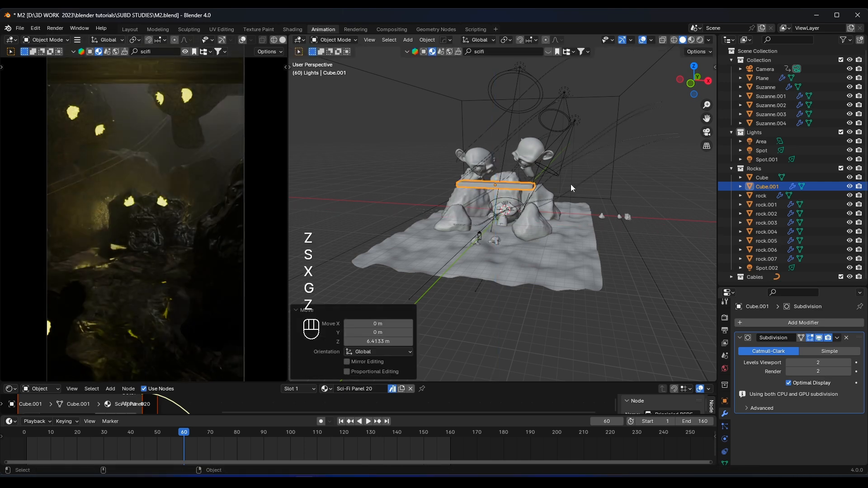
pyautogui.press('g')
pyautogui.press('y')
pyautogui.rightClick(552, 193)
pyautogui.press('g')
pyautogui.press('z')
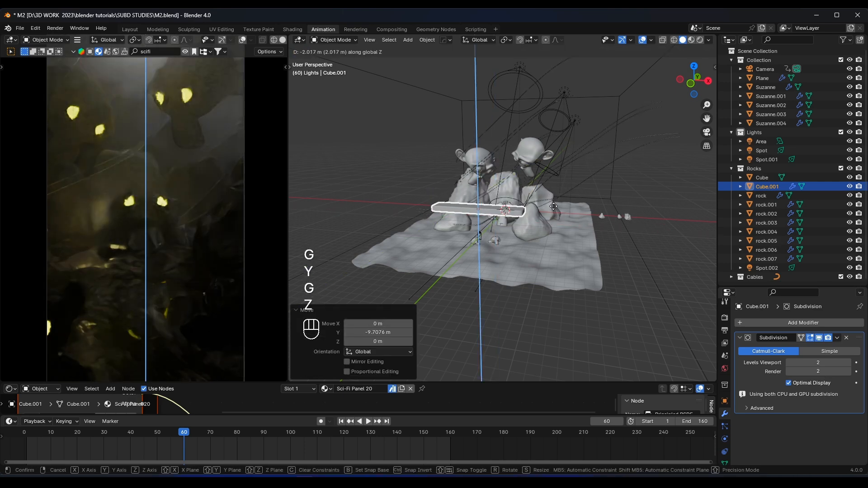
pyautogui.click(351, 308)
# - Go to frame 0 and lower the slab about 1.37 m along Z at the top of the camera view
pyautogui.moveTo(34, 435); pyautogui.dragTo(23, 435)
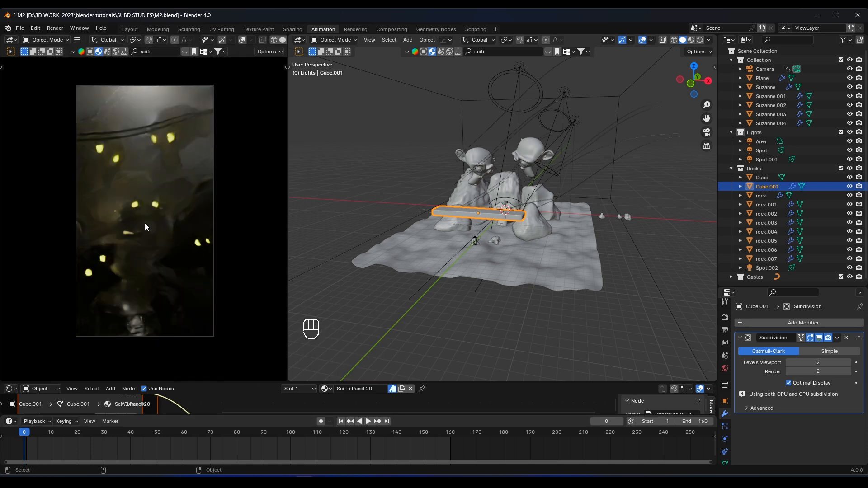
pyautogui.press('g')
pyautogui.press('z')
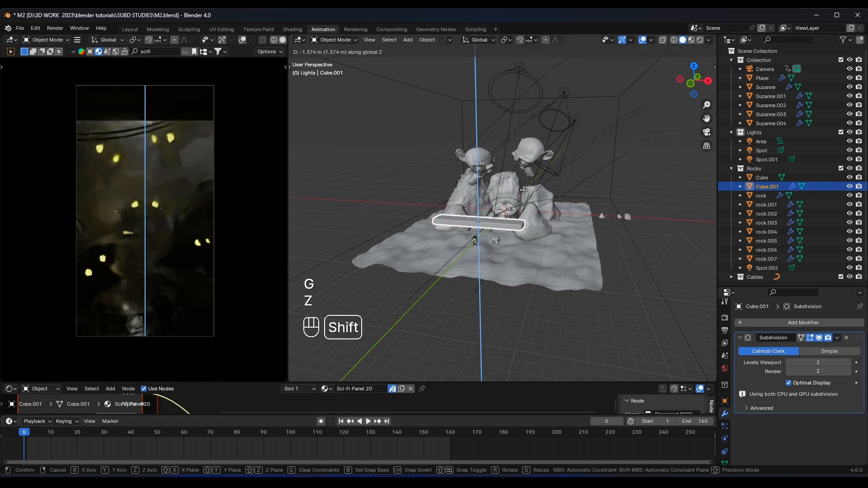
pyautogui.click(524, 190)
# - Thin the slab to about 0.66 of its height along Z and lower it about 0.11 m
pyautogui.scroll(5, 541, 197)
pyautogui.press('s')
pyautogui.press('z')
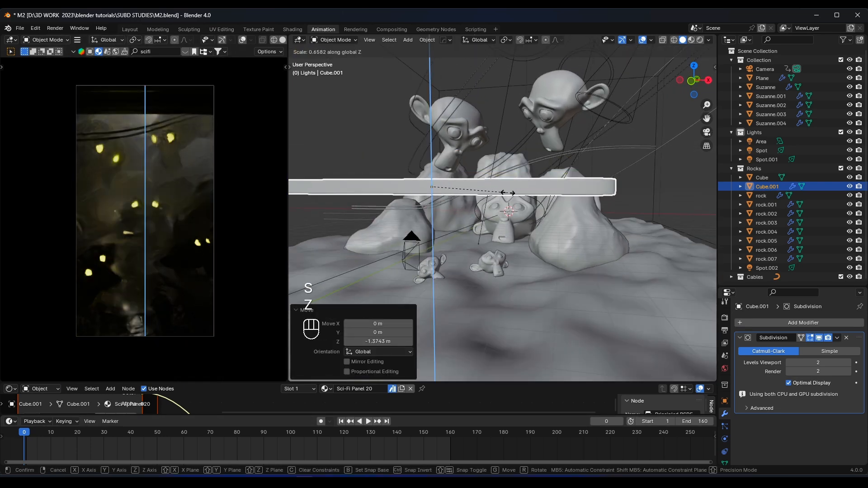
pyautogui.click(507, 192)
pyautogui.press('g')
pyautogui.press('z')
pyautogui.press('shift')
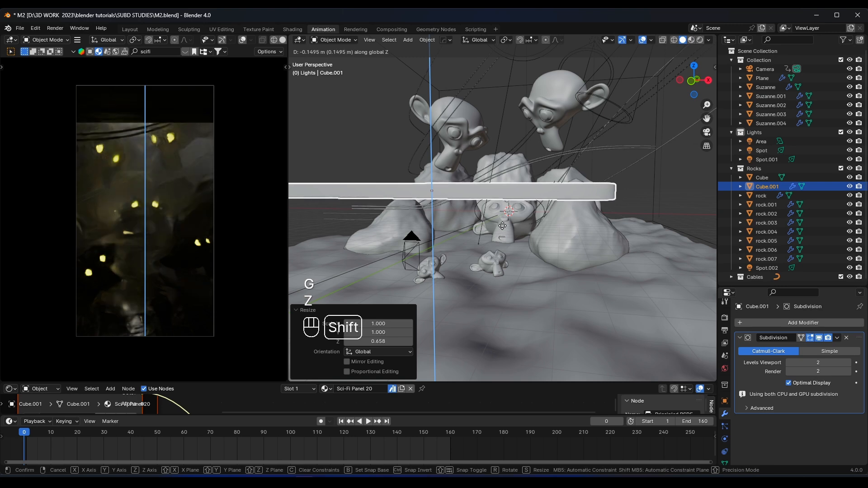
pyautogui.click(501, 221)
# - Duplicate the slab about 3.3 m along Y and rotate the copy 17.1° about Y
pyautogui.moveTo(501, 217); pyautogui.dragTo(398, 222, button='middle')
pyautogui.hotkey('shift', 'd')
pyautogui.press('y')
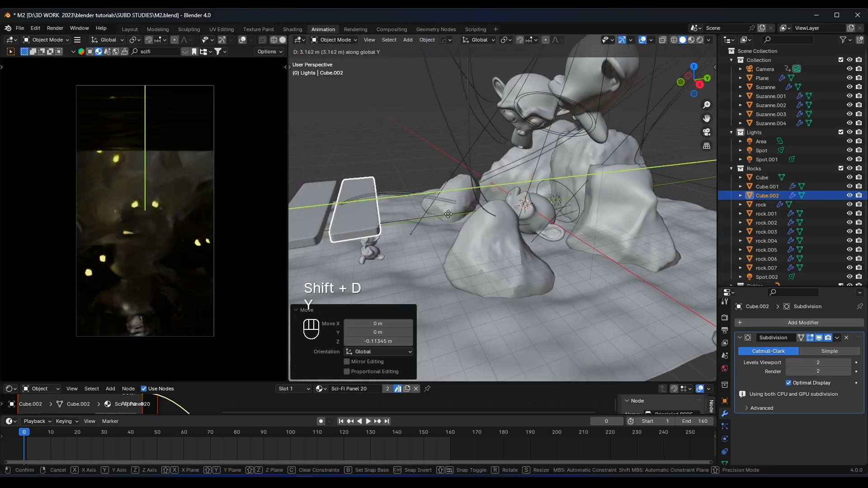
pyautogui.click(448, 214)
pyautogui.press('r')
pyautogui.press('x')
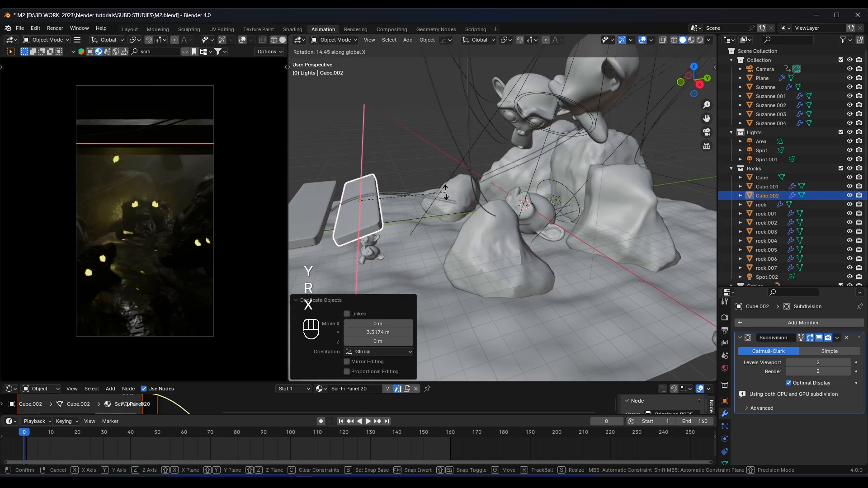
pyautogui.press('y')
pyautogui.click(446, 187)
# - Move the tilted slab about 4.6 m along X, plus a further 1.6 m in the same direction
pyautogui.moveTo(447, 187); pyautogui.dragTo(461, 187, button='middle')
pyautogui.press('g')
pyautogui.press('x')
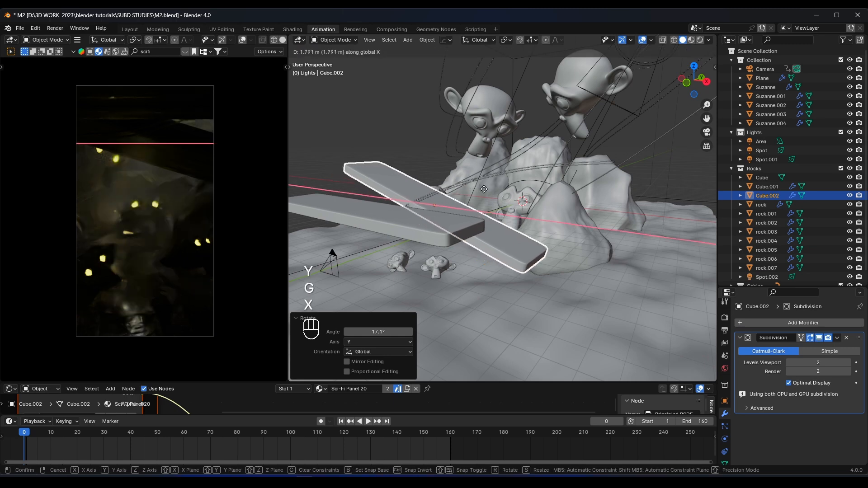
pyautogui.click(524, 195)
pyautogui.moveTo(525, 195); pyautogui.dragTo(533, 188, button='middle')
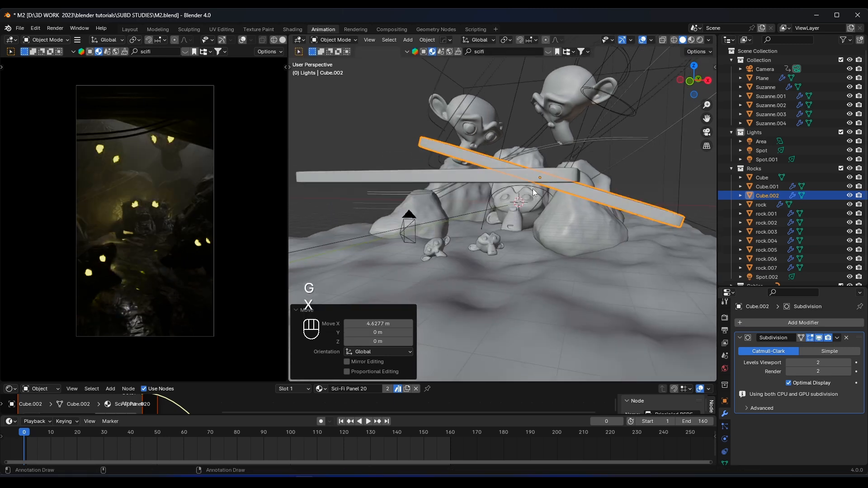
pyautogui.press('g')
pyautogui.press('x')
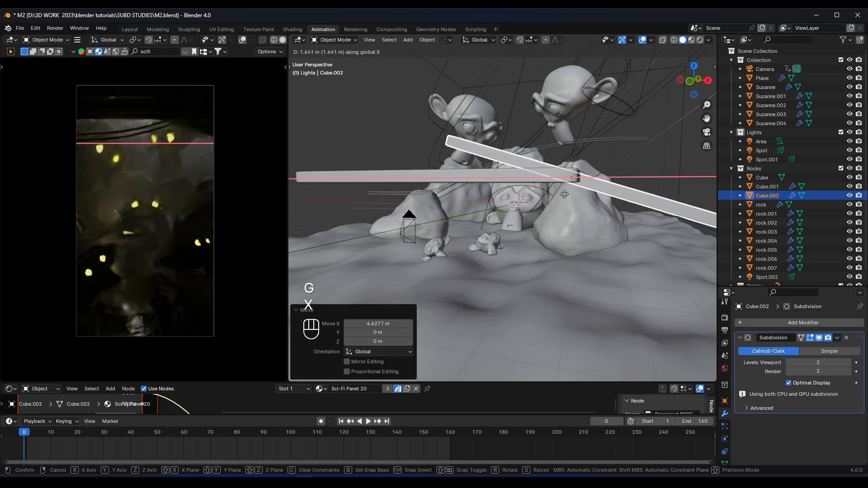
pyautogui.click(564, 194)
# - Lower the tilted slab about 0.49 m, rotate it another 12.4° about Y and readjust its height
pyautogui.press('g')
pyautogui.press('z')
pyautogui.press('r')
pyautogui.press('x')
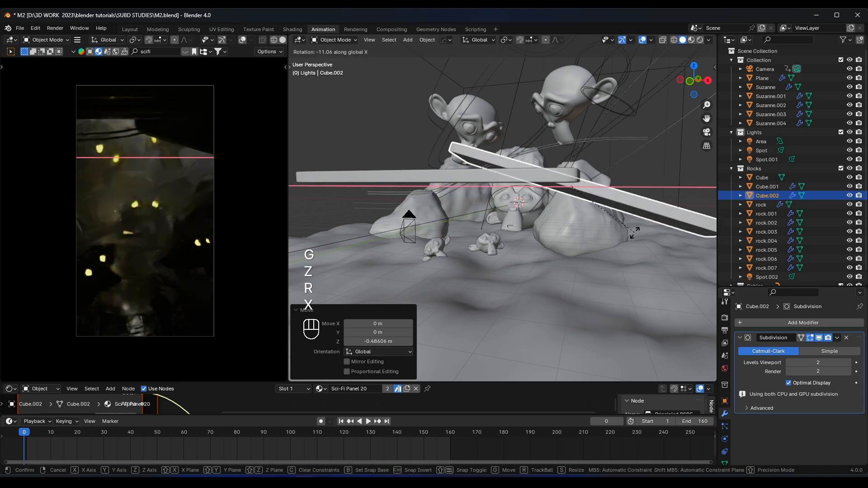
pyautogui.press('y')
pyautogui.click(633, 235)
pyautogui.press('g')
pyautogui.press('z')
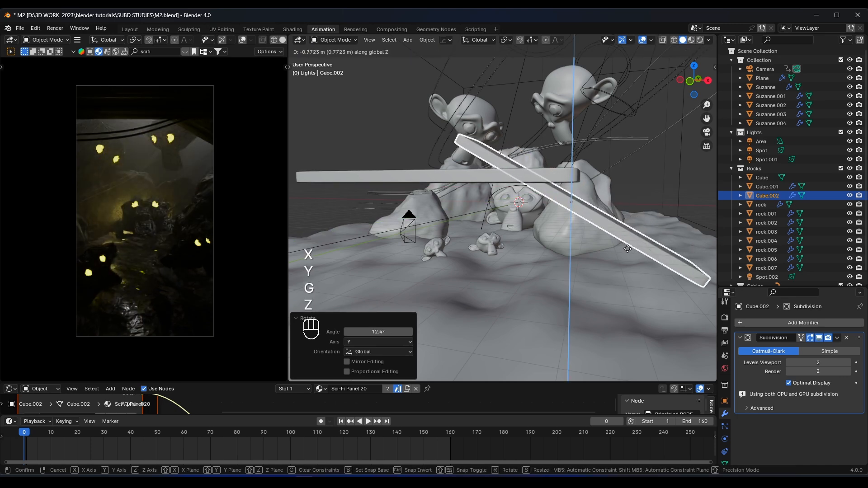
pyautogui.click(560, 237)
# - Duplicate the level slab along Y, scale the copy to 0.18 along X and stretch it along Z into a cube
pyautogui.moveTo(560, 238)
pyautogui.mouseDown(button='middle')
pyautogui.moveTo(547, 228)
pyautogui.moveTo(576, 236)
pyautogui.mouseUp(button='middle')
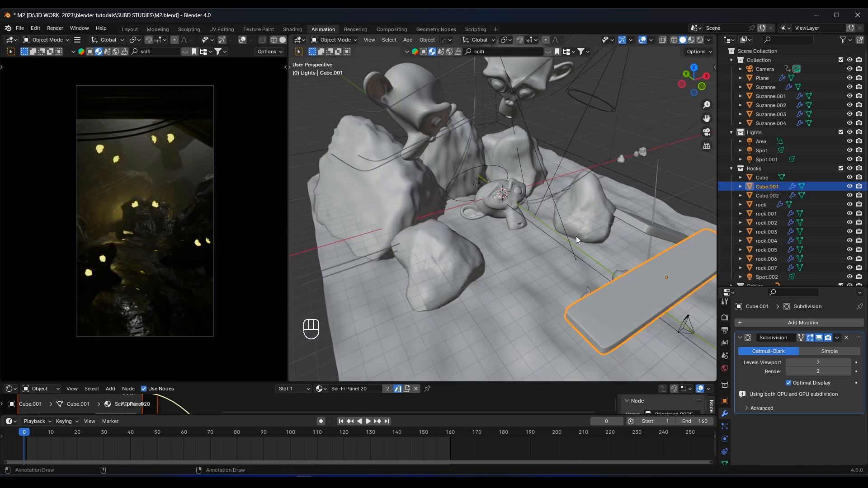
pyautogui.hotkey('shift', 'd')
pyautogui.press('y')
pyautogui.click(556, 217)
pyautogui.press('s')
pyautogui.press('x')
pyautogui.click(548, 209)
pyautogui.press('s')
pyautogui.press('z')
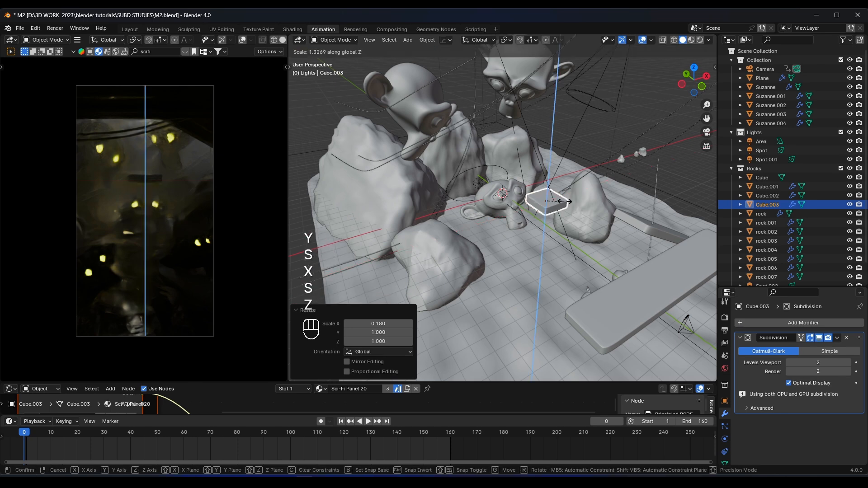
pyautogui.click(596, 181)
# - Lower the new cube about 4.04 m, move it over 4 m along negative X and about 2.93 m along Y
pyautogui.moveTo(596, 181); pyautogui.dragTo(592, 174, button='middle')
pyautogui.press('g')
pyautogui.press('z')
pyautogui.click(569, 223)
pyautogui.press('g')
pyautogui.press('x')
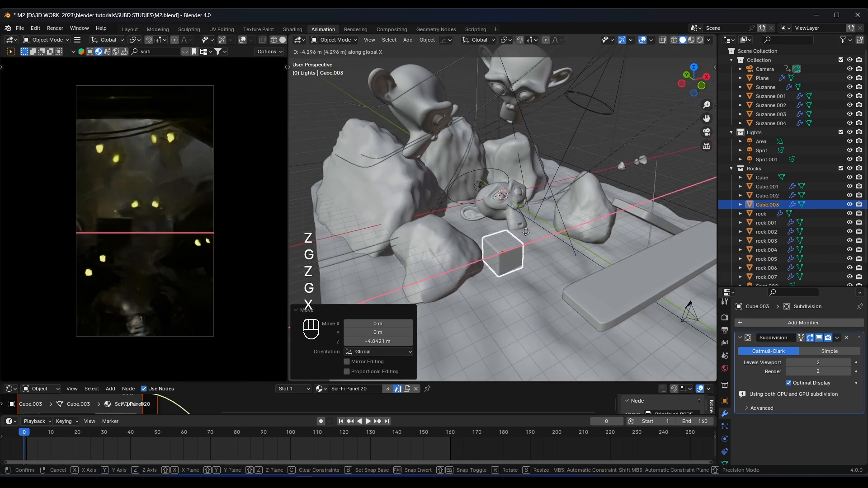
pyautogui.click(519, 242)
pyautogui.scroll(3, 520, 245)
pyautogui.press('g')
pyautogui.press('y')
pyautogui.click(486, 229)
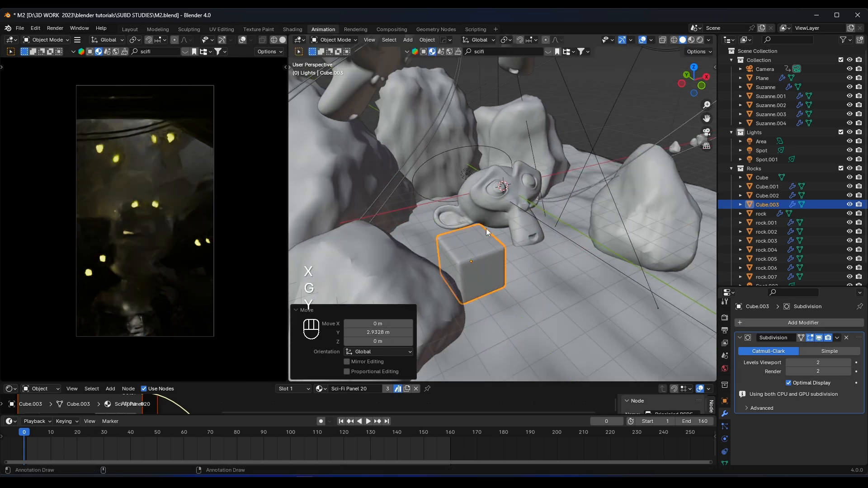
# - Rotate the cube 39.2° about Z and lower it about 0.02 m beside the central monkey head
pyautogui.press('r')
pyautogui.press('z')
pyautogui.click(506, 218)
pyautogui.scroll(5, 116, 240)
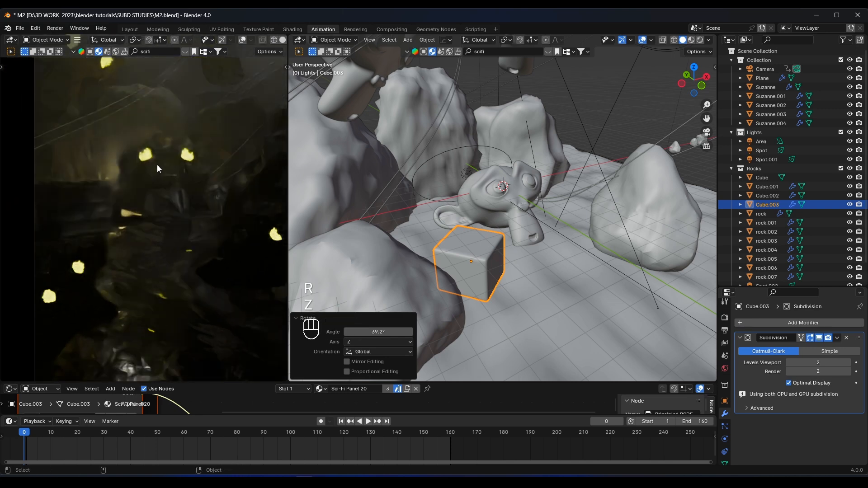
pyautogui.press('g')
pyautogui.press('z')
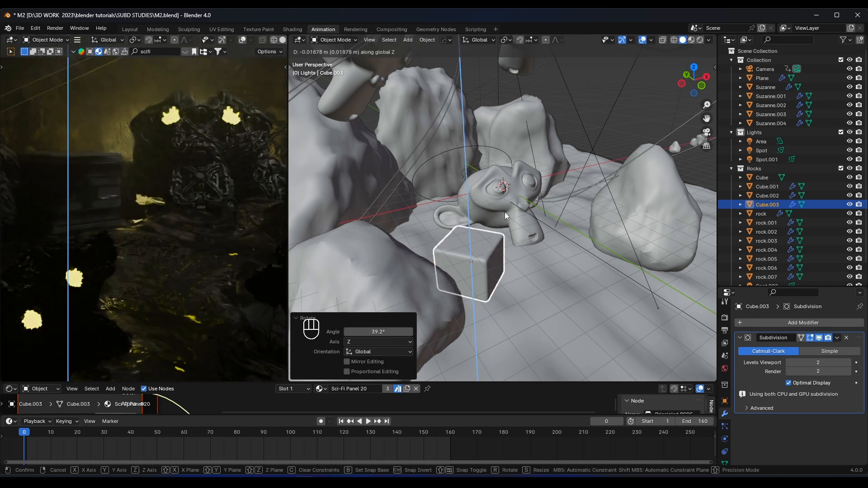
pyautogui.click(505, 213)
# - Duplicate the cube about 2.25 m higher and 2.74 m along Y, and shift the copy along Y
pyautogui.moveTo(523, 227); pyautogui.dragTo(530, 240, button='middle')
pyautogui.hotkey('shift', 'd')
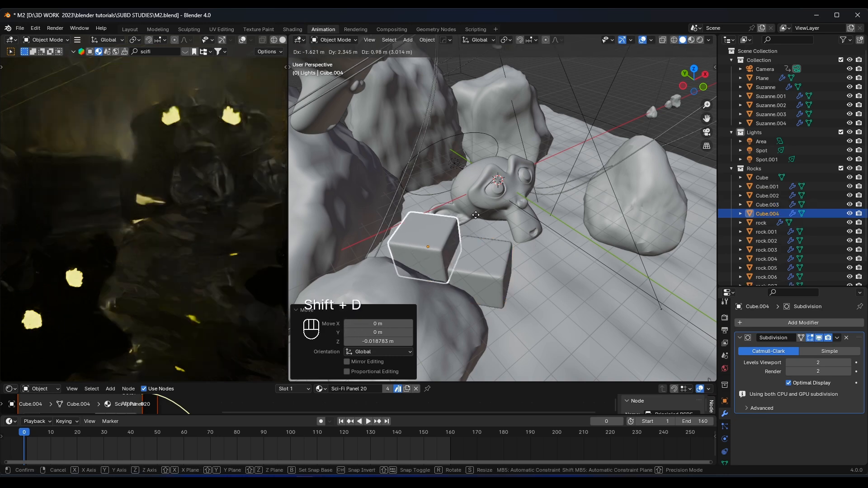
pyautogui.click(482, 183)
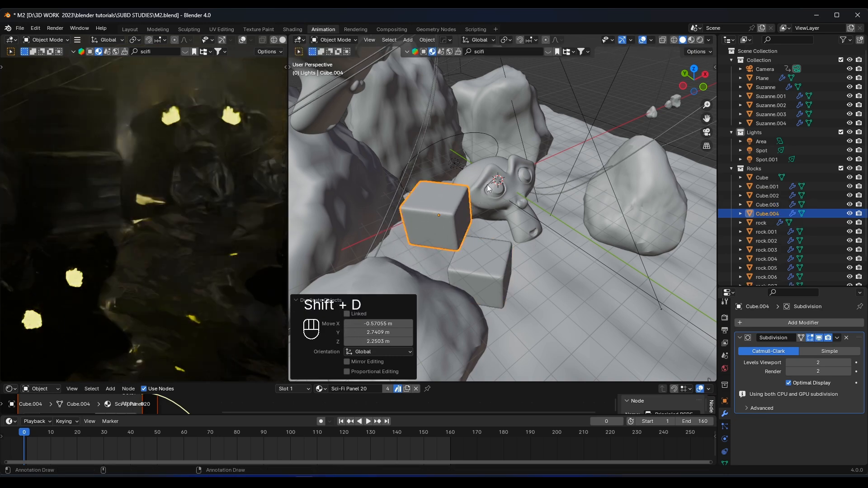
pyautogui.press('g')
pyautogui.press('x')
pyautogui.moveTo(482, 183); pyautogui.dragTo(497, 199, button='middle')
pyautogui.press('y')
pyautogui.click(516, 202)
# - Resize the upper cube in the XY plane, move it about -1.4 m along Y and raise it about 0.13 m
pyautogui.press('s')
pyautogui.hotkey('shift', 'z')
pyautogui.click(502, 204)
pyautogui.press('g')
pyautogui.press('y')
pyautogui.press('g')
pyautogui.press('z')
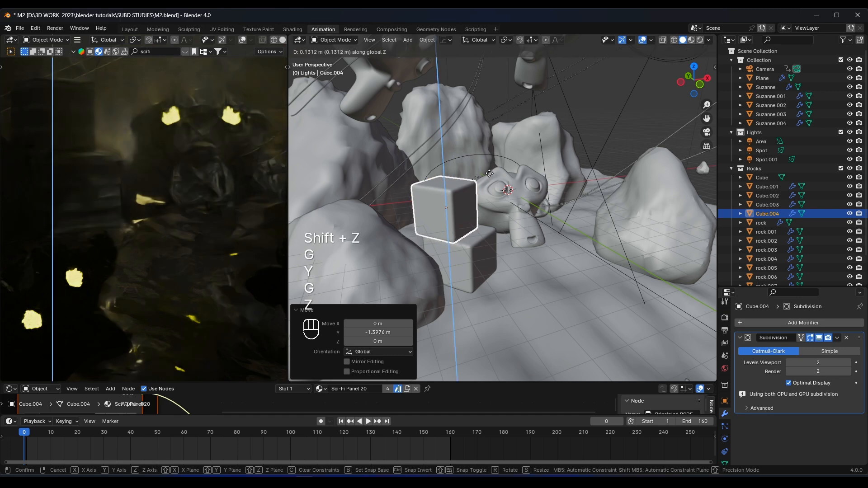
pyautogui.click(491, 176)
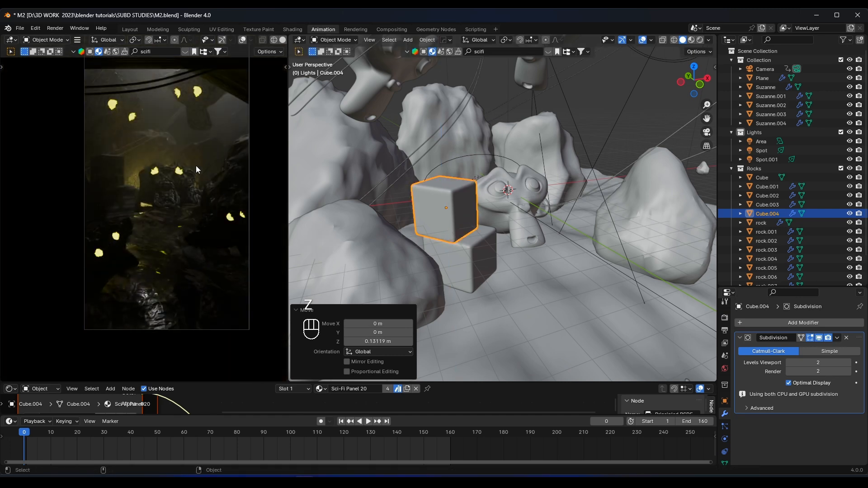
# - Browse the sci-fi material results and apply Sci-Fi Panel 13 to the upper and lower stacked cubes
pyautogui.press('shift')
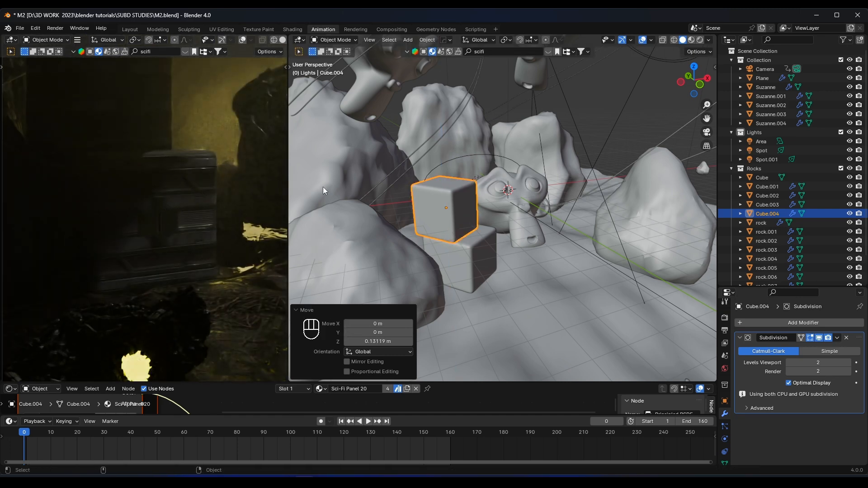
pyautogui.click(550, 53)
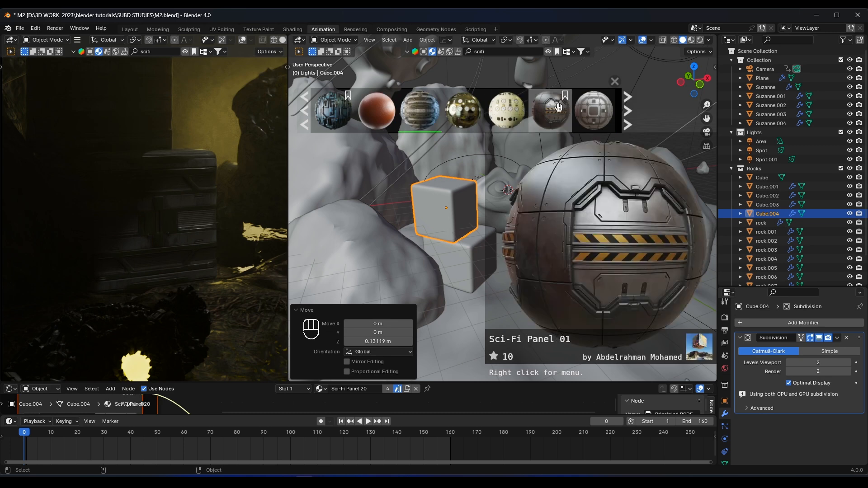
pyautogui.scroll(-4, 584, 109)
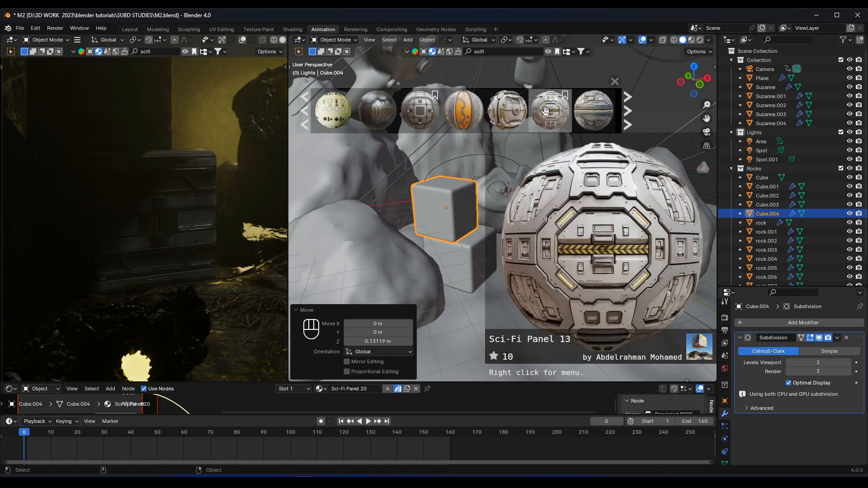
pyautogui.scroll(-2, 546, 111)
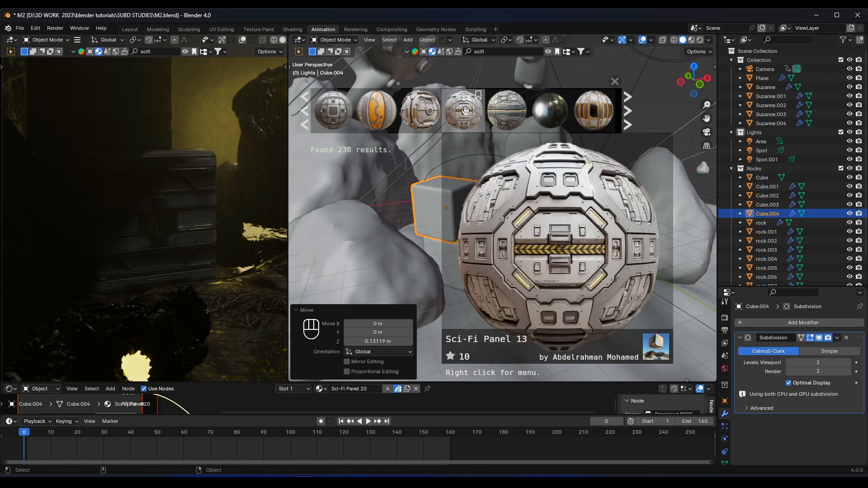
pyautogui.click(465, 110)
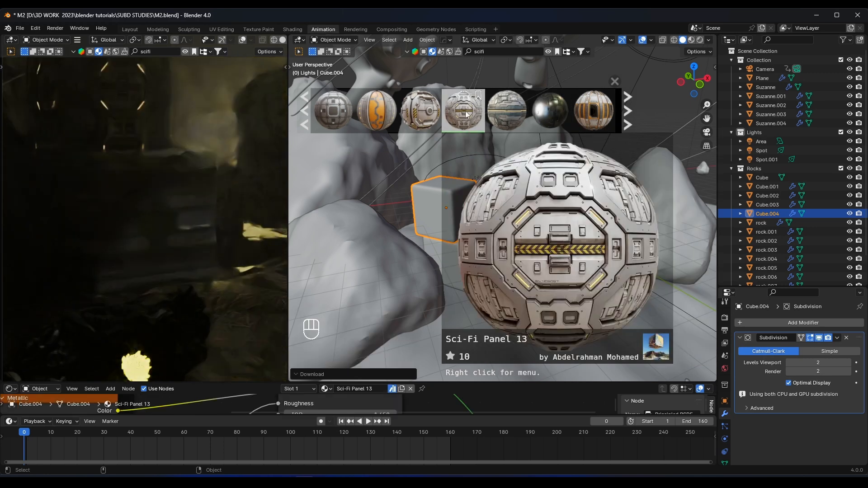
pyautogui.click(467, 259)
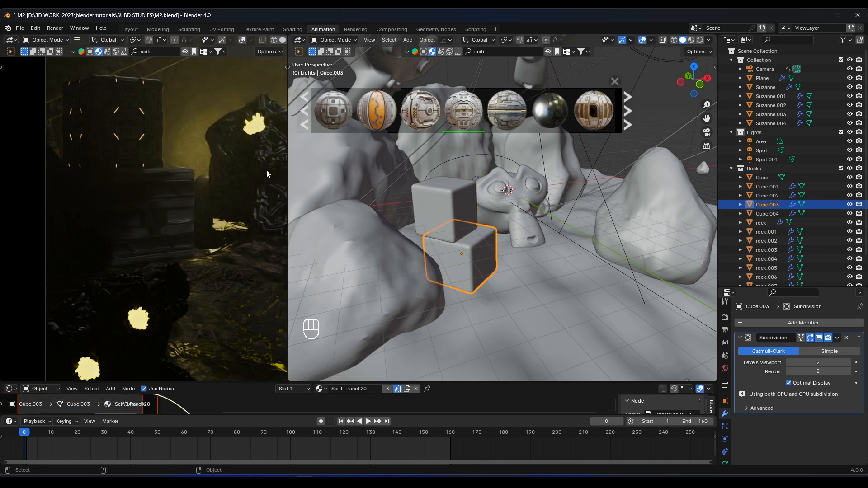
pyautogui.click(460, 111)
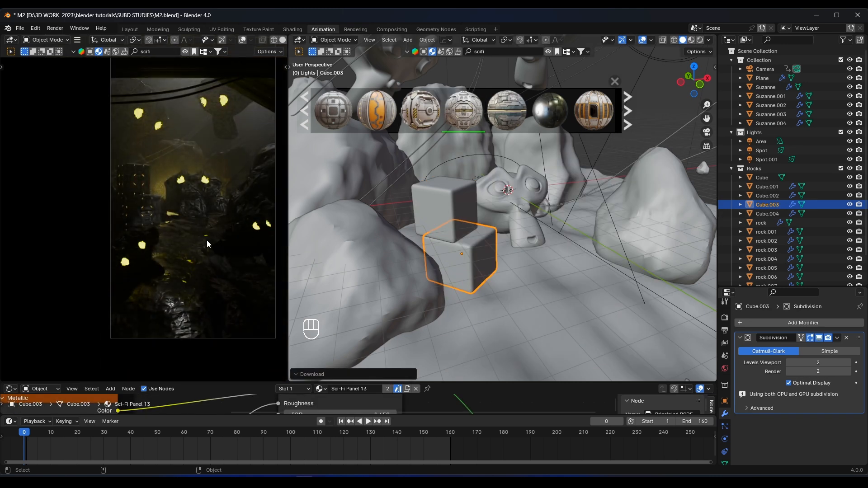
# - Apply the Sci-Fi Panel 13 material to the level slab and the tilted slab
pyautogui.scroll(-5, 542, 152)
pyautogui.click(566, 229)
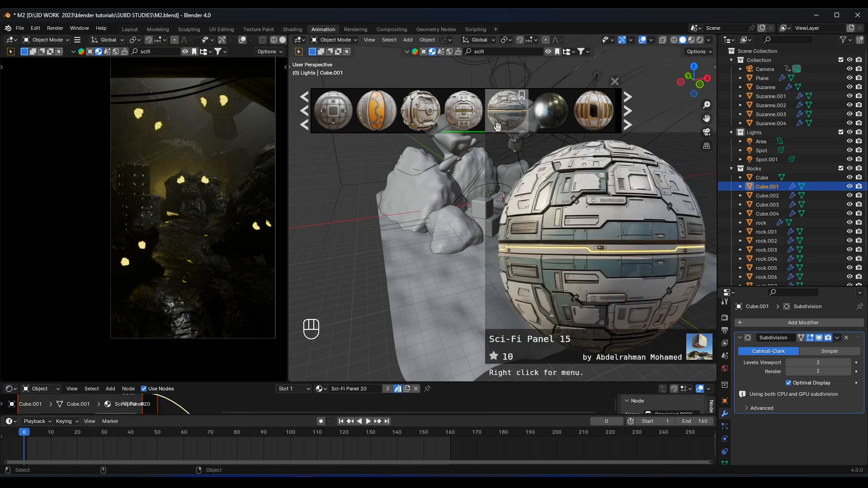
pyautogui.click(465, 113)
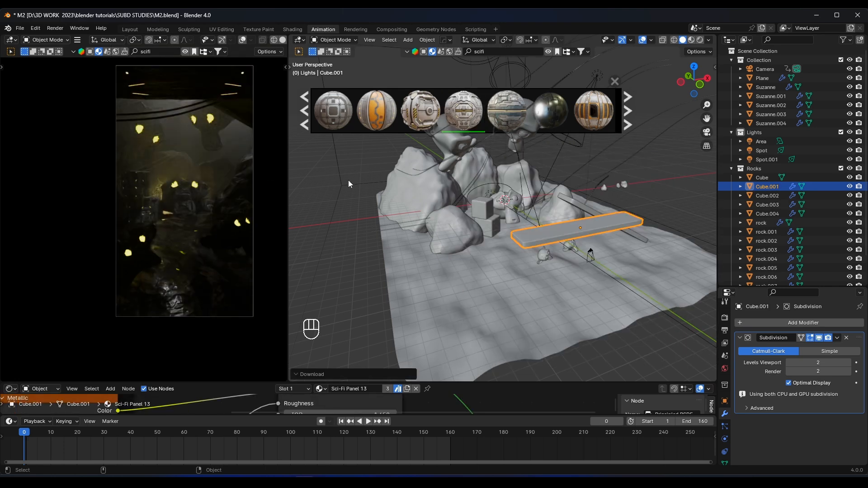
pyautogui.scroll(4, 553, 229)
pyautogui.click(533, 240)
pyautogui.click(466, 114)
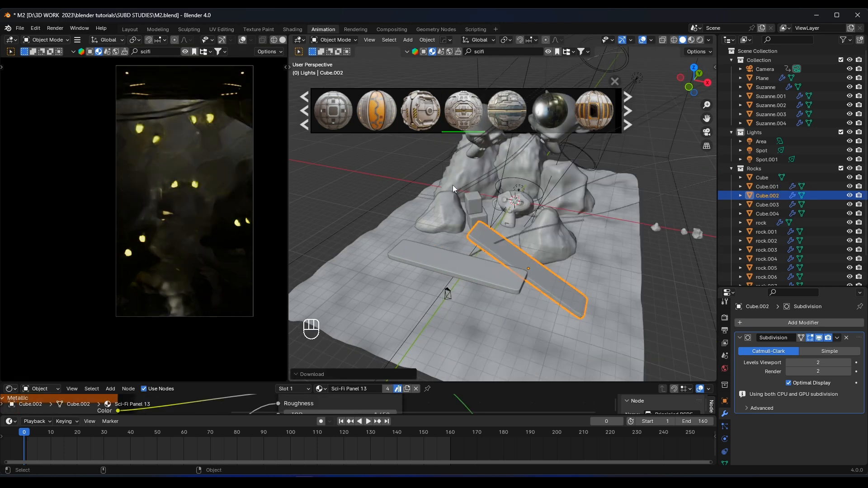
# - Play the animation in short bursts up to frame 75 to check the camera view, and save the file
pyautogui.press('space')
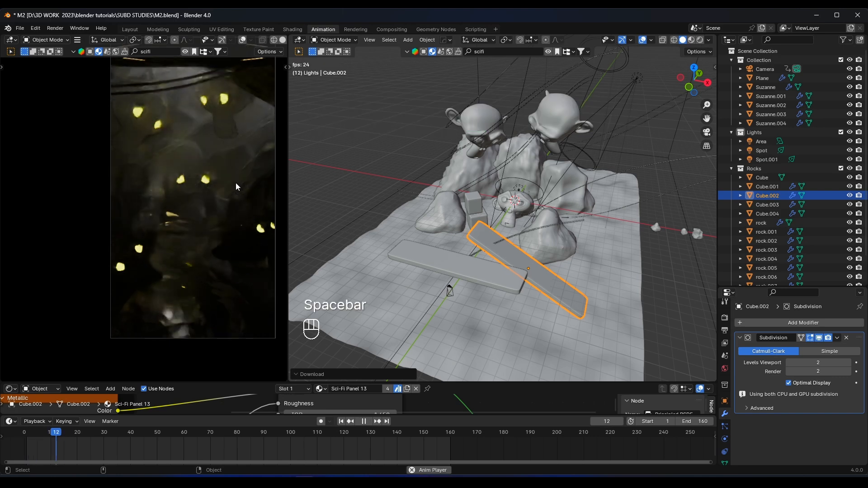
pyautogui.press('space')
pyautogui.press('space')
pyautogui.press('space')
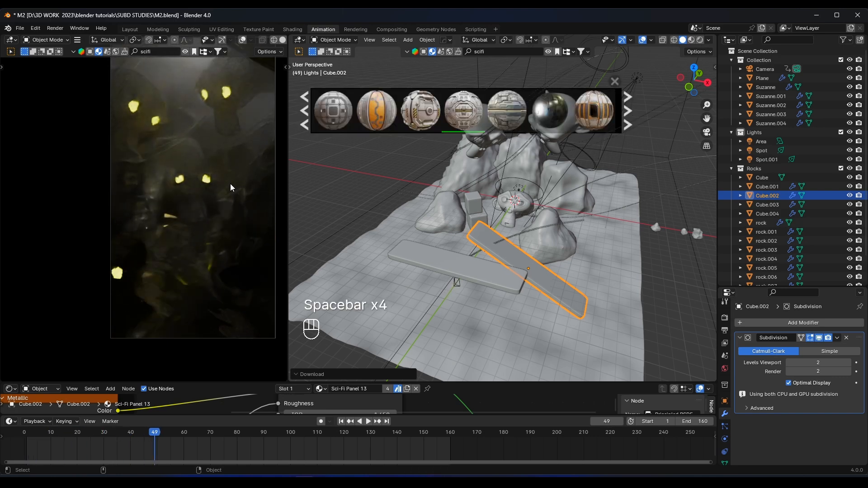
pyautogui.press('space')
pyautogui.press('space')
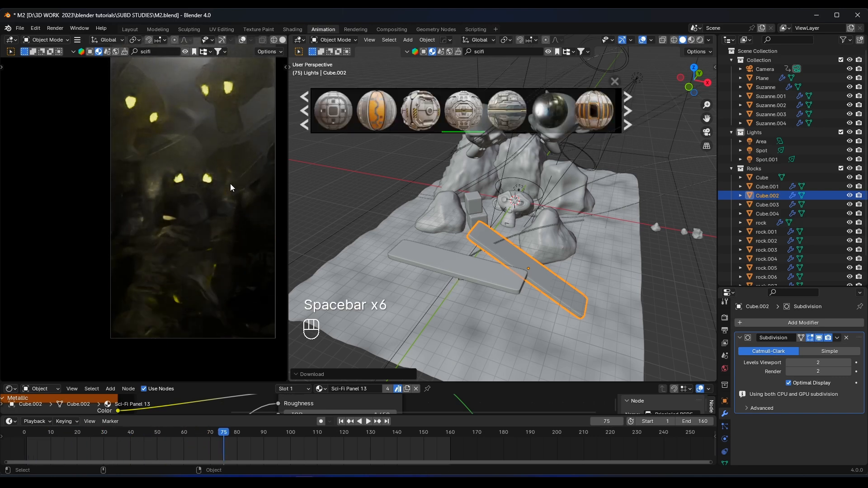
pyautogui.hotkey('ctrl', 's')
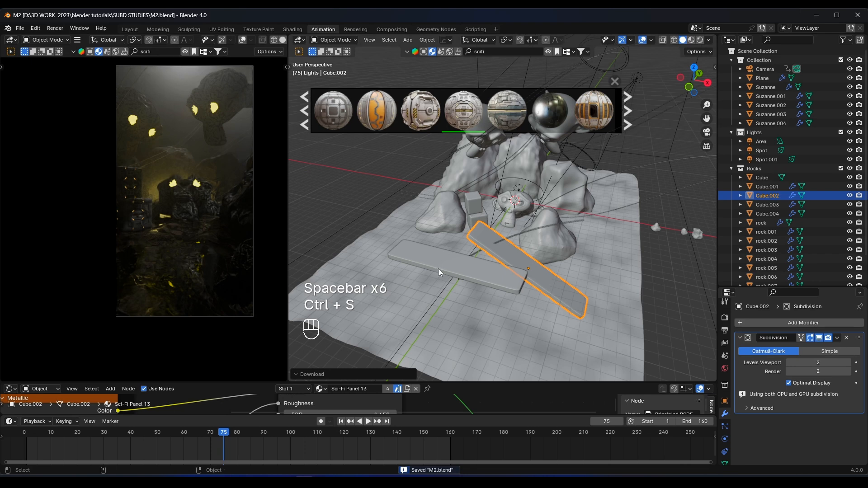
# - Duplicate the large upper monkey head about -5.4 m along X, rotate the copy about Z and scale it to about 0.575
pyautogui.press('z')
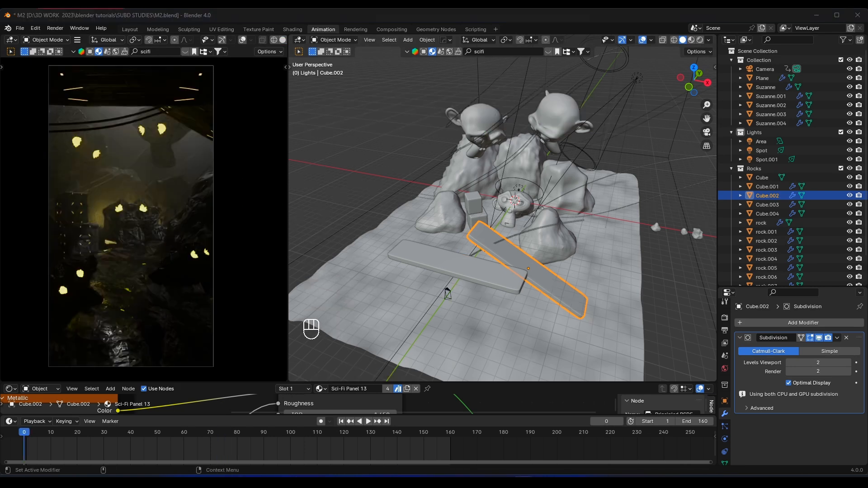
pyautogui.keyDown('shift'); pyautogui.moveTo(158, 273); pyautogui.dragTo(175, 273, button='middle'); pyautogui.keyUp('shift')
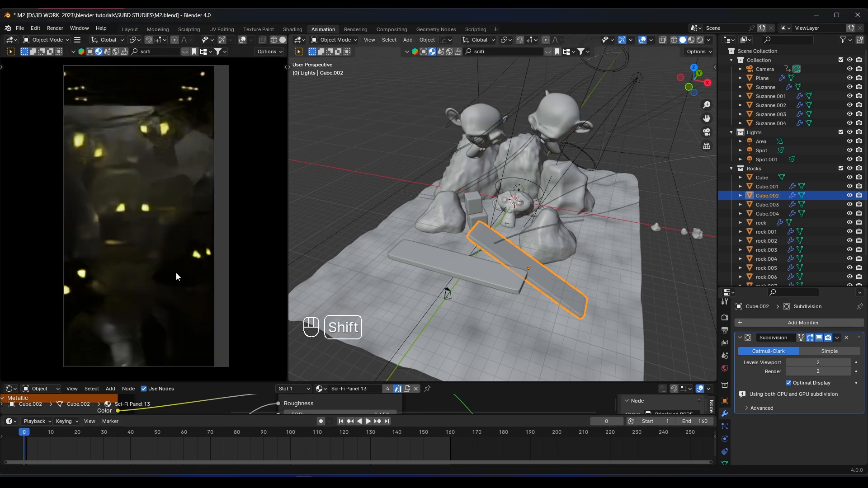
pyautogui.scroll(2, 166, 249)
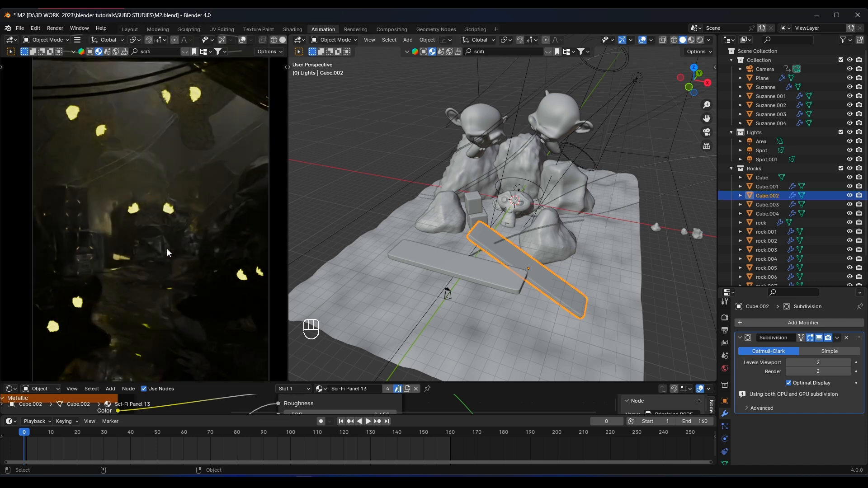
pyautogui.scroll(-1, 167, 249)
pyautogui.click(573, 138)
pyautogui.moveTo(573, 139); pyautogui.dragTo(585, 120, button='middle')
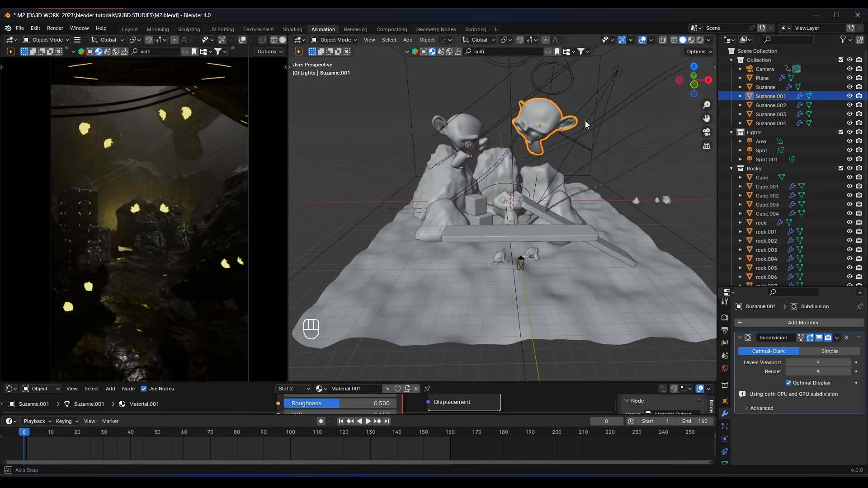
pyautogui.hotkey('shift', 'd')
pyautogui.press('r')
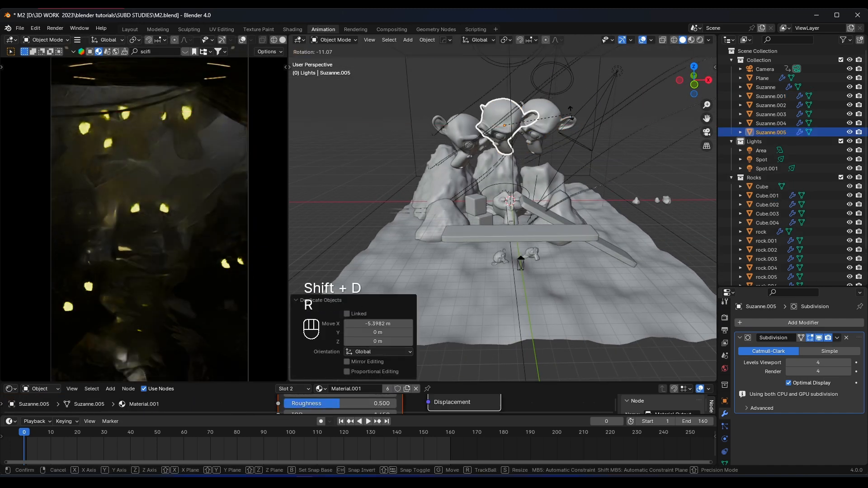
pyautogui.press('z')
pyautogui.click(575, 100)
pyautogui.press('s')
pyautogui.click(551, 114)
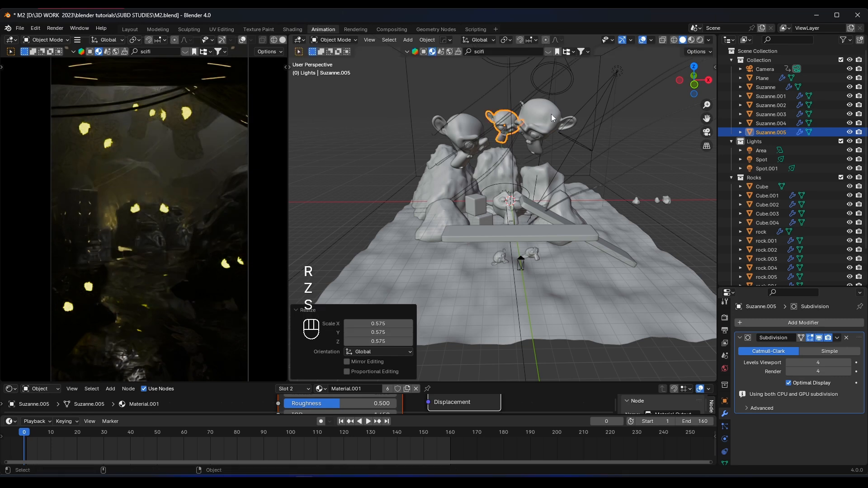
# - Move the small monkey head about 4.7 m along Y, shift it slightly toward negative X and raise it about 0.54 m
pyautogui.moveTo(551, 114); pyautogui.dragTo(555, 122, button='middle')
pyautogui.press('g')
pyautogui.press('y')
pyautogui.click(554, 127)
pyautogui.press('g')
pyautogui.press('x')
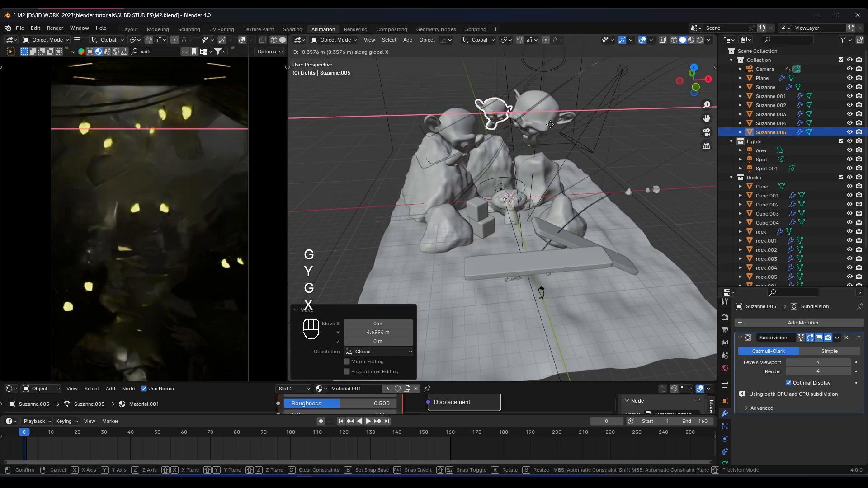
pyautogui.click(549, 121)
pyautogui.press('g')
pyautogui.press('z')
pyautogui.click(549, 121)
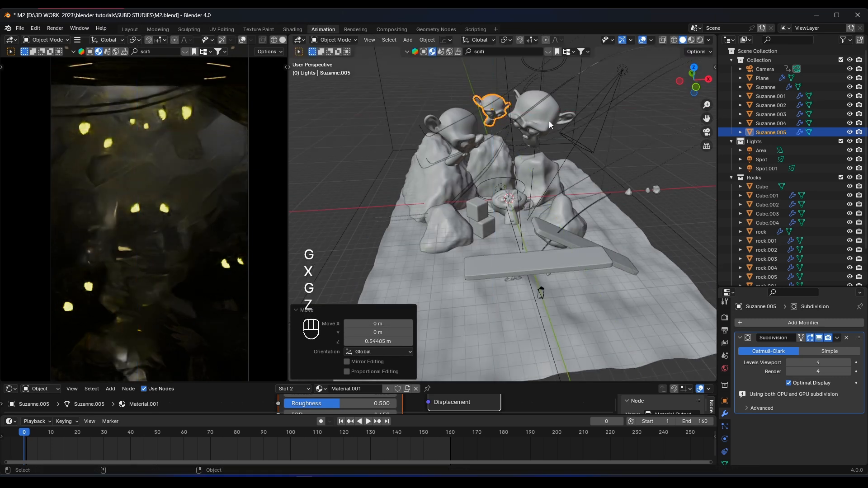
pyautogui.click(551, 120)
pyautogui.keyDown('shift'); pyautogui.moveTo(551, 120); pyautogui.dragTo(540, 132, button='middle'); pyautogui.keyUp('shift')
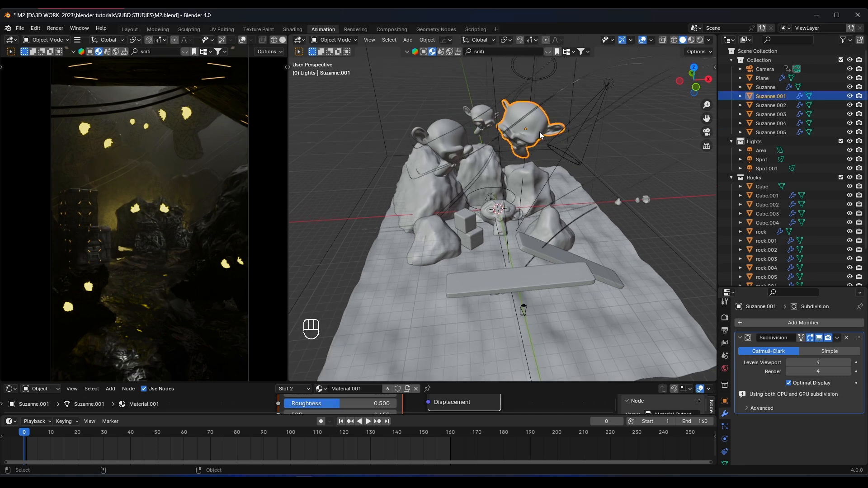
pyautogui.press('s')
pyautogui.rightClick(544, 132)
# - Duplicate the rock below the large monkey head, offset the copy about 2.2, 0.55 and 4.5 m in X, Y and Z, and enlarge it about 1.26 times
pyautogui.scroll(3, 533, 167)
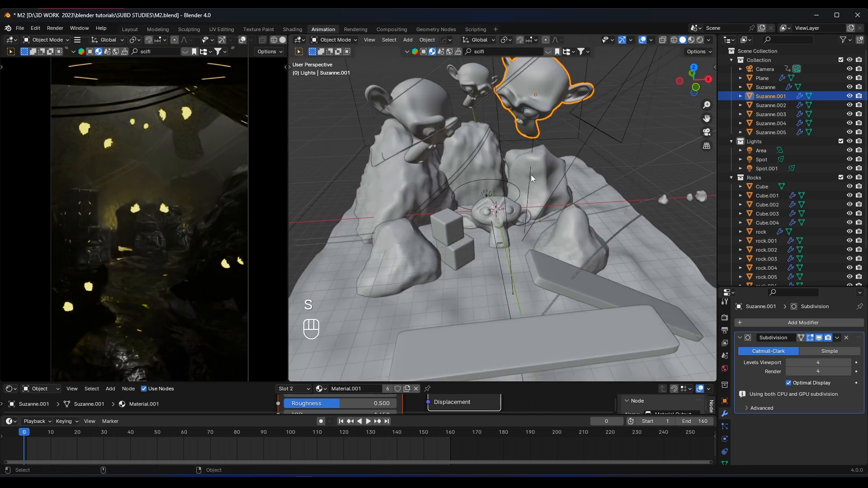
pyautogui.click(531, 175)
pyautogui.moveTo(531, 174); pyautogui.dragTo(571, 151, button='middle')
pyautogui.hotkey('shift', 'd')
pyautogui.click(551, 136)
pyautogui.press('s')
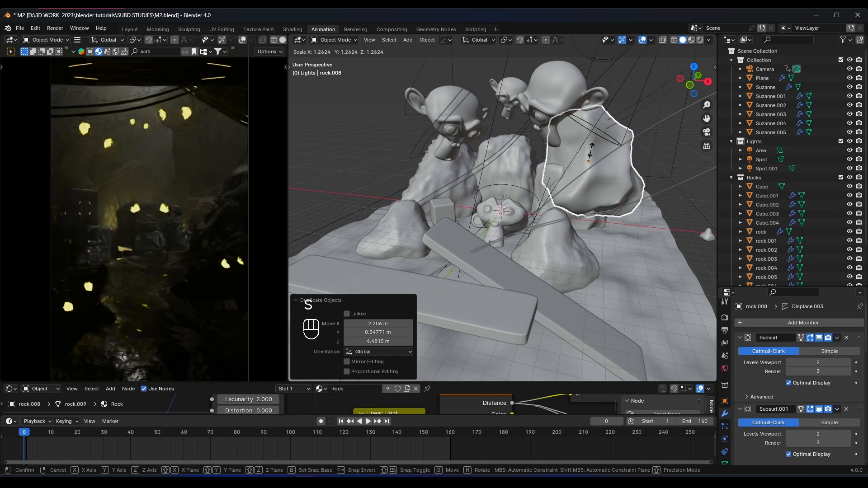
pyautogui.click(590, 153)
# - Lower the duplicated rock about 1.4 m and stretch it along Z by about 1.5
pyautogui.press('g')
pyautogui.press('z')
pyautogui.click(591, 162)
pyautogui.press('s')
pyautogui.press('z')
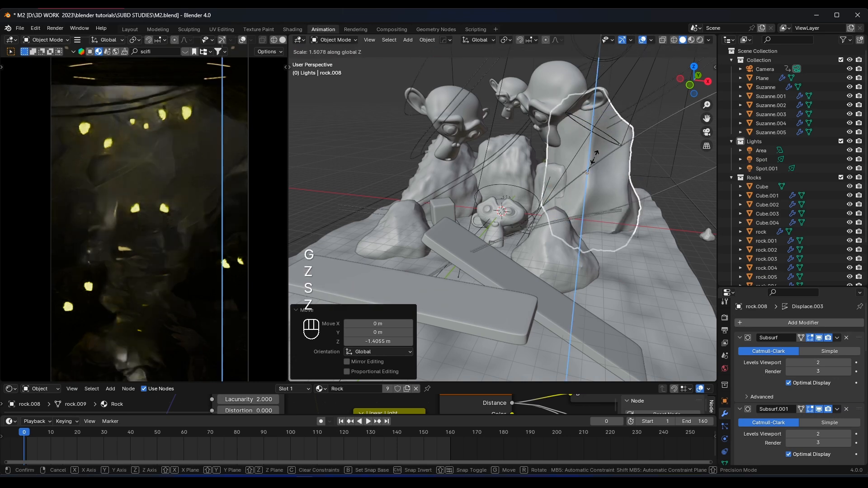
pyautogui.click(596, 155)
# - Move the tall rock about 2.47 m along X, tilt it about 22.7° in the view plane, and save the file
pyautogui.press('g')
pyautogui.press('x')
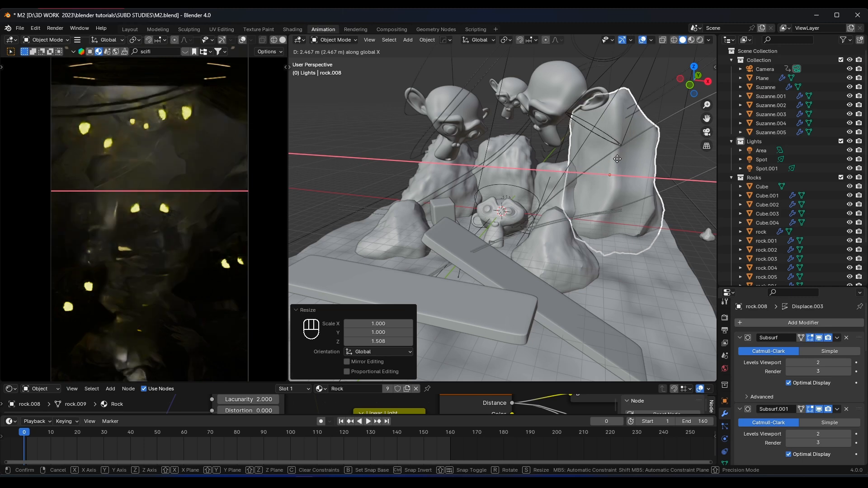
pyautogui.click(618, 159)
pyautogui.press('r')
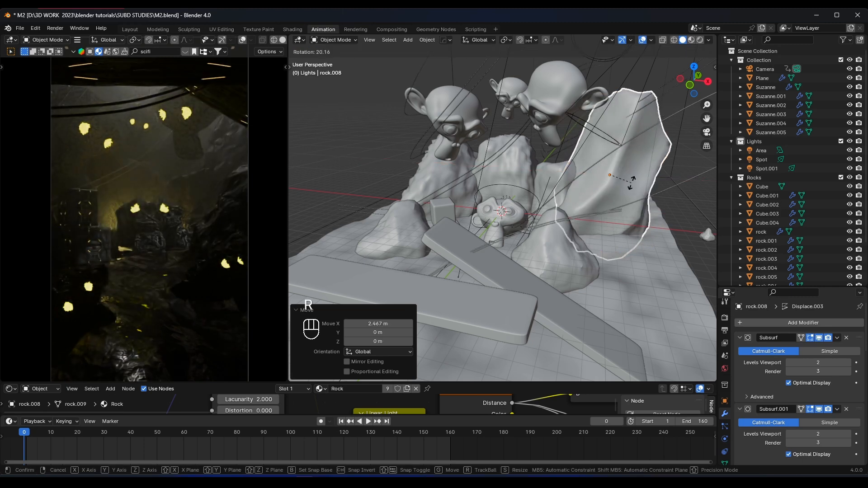
pyautogui.click(629, 183)
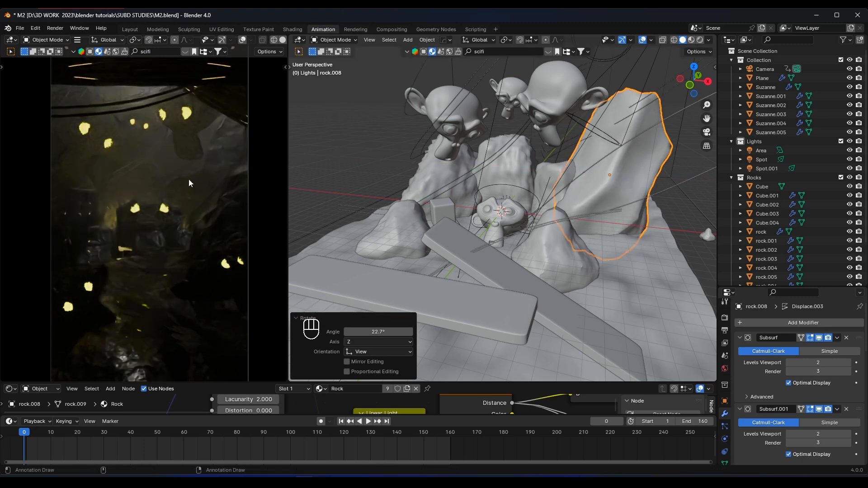
pyautogui.scroll(4, 195, 182)
pyautogui.scroll(-4, 215, 235)
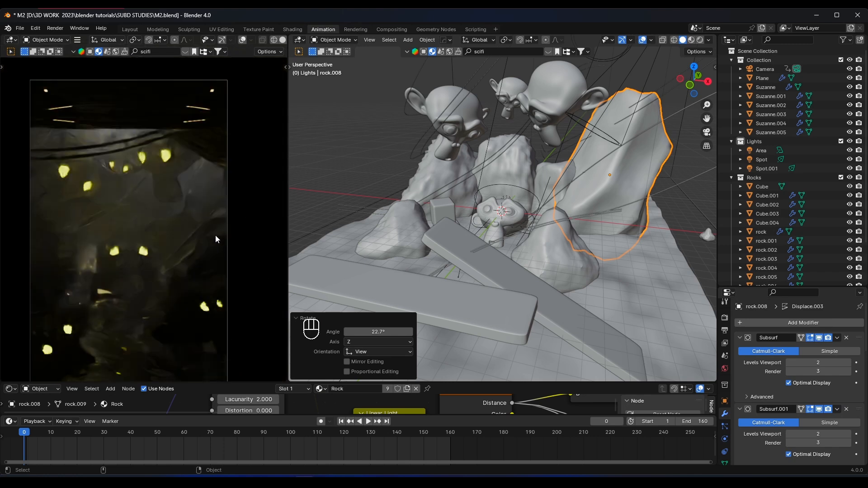
pyautogui.scroll(1, 219, 194)
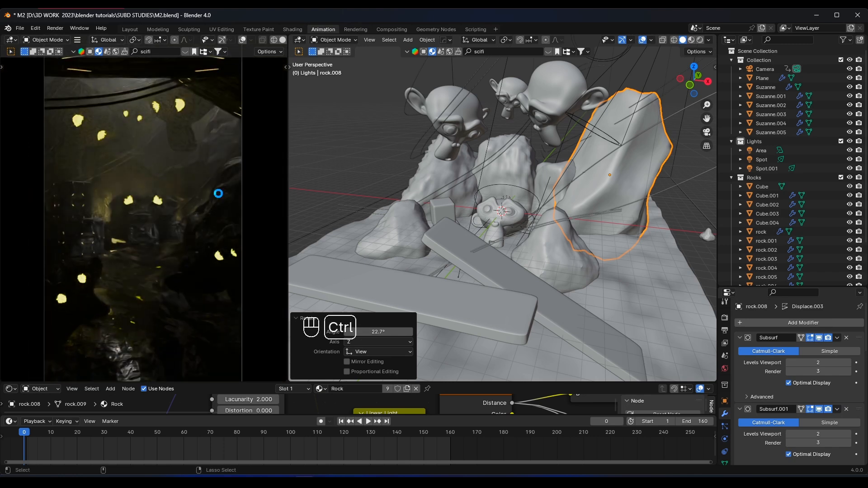
pyautogui.hotkey('ctrl', 's')
# - Give the small monkey head Suzanne.004 its own copy of Material.001 and set that copy's emission strength to 0
pyautogui.keyDown('shift'); pyautogui.moveTo(424, 261); pyautogui.dragTo(489, 226, button='middle'); pyautogui.keyUp('shift')
pyautogui.scroll(4, 493, 245)
pyautogui.click(481, 284)
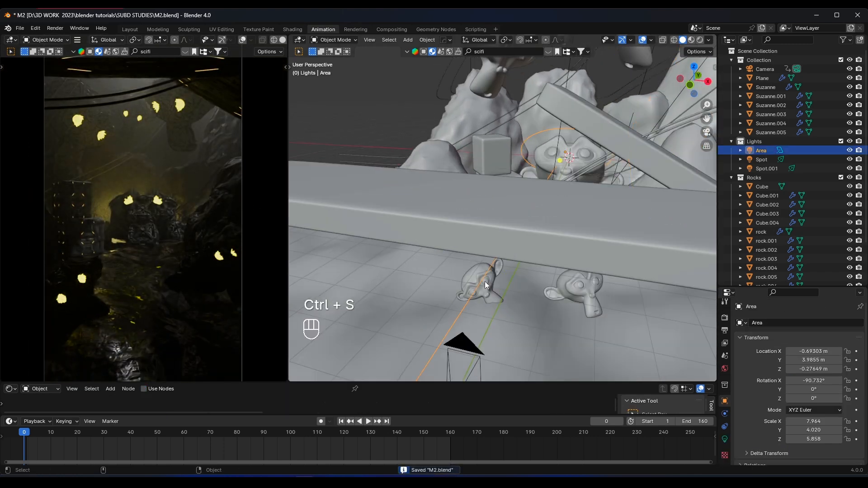
pyautogui.click(724, 440)
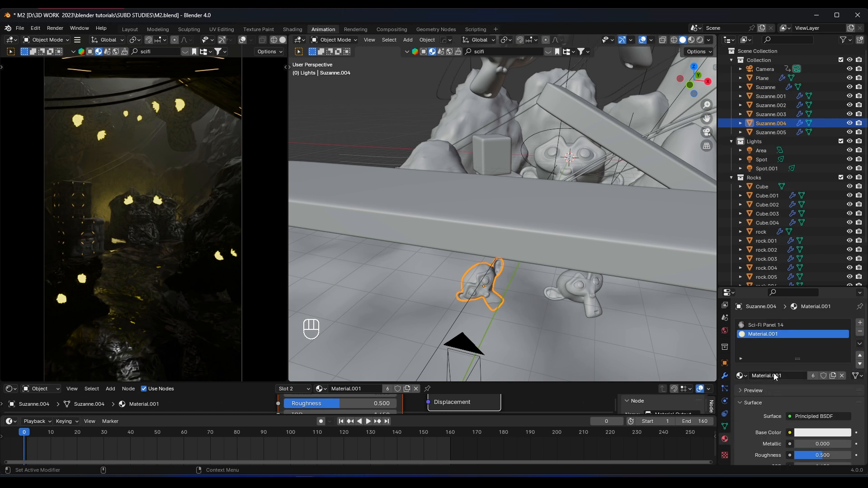
pyautogui.scroll(-3, 813, 390)
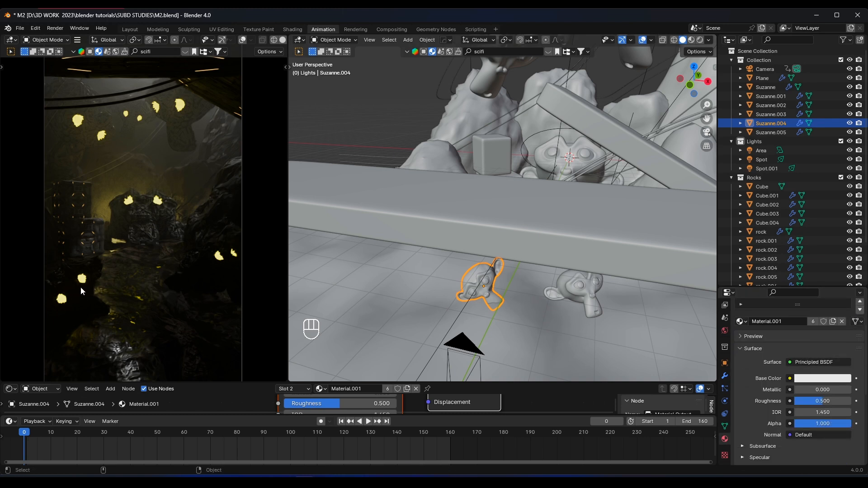
pyautogui.scroll(3, 808, 374)
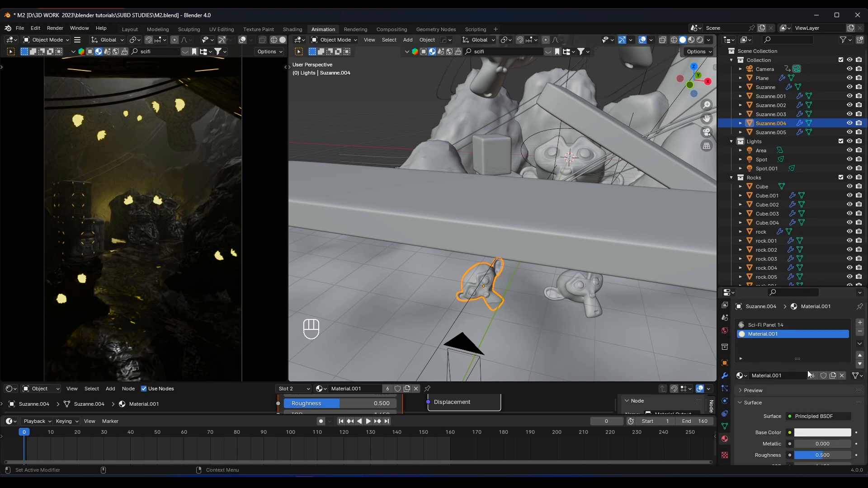
pyautogui.click(834, 379)
pyautogui.scroll(-8, 816, 383)
pyautogui.doubleClick(821, 434)
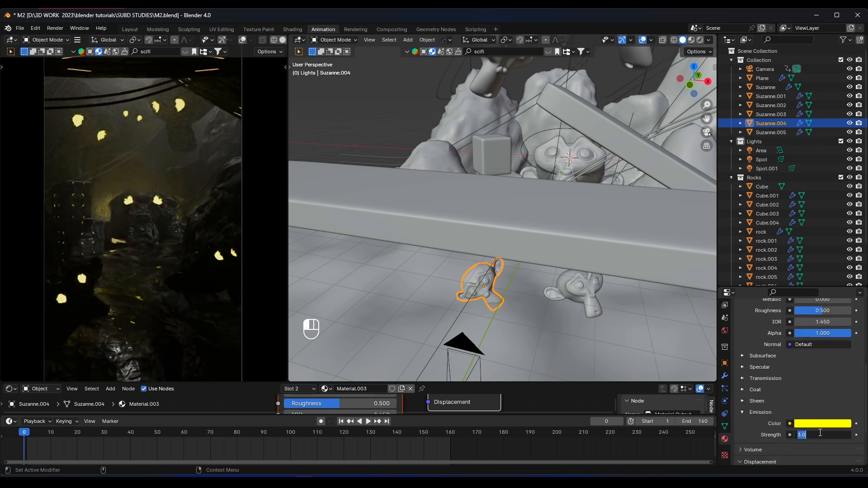
pyautogui.write('0')
pyautogui.press('Return')
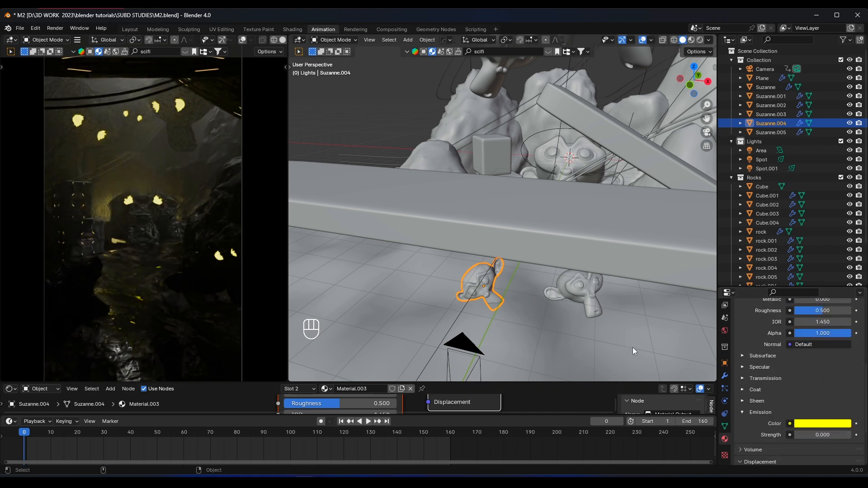
# - Assign Material.002 to the second material slot of the neighbouring small head Suzanne.003 and save the file
pyautogui.click(593, 297)
pyautogui.scroll(6, 785, 351)
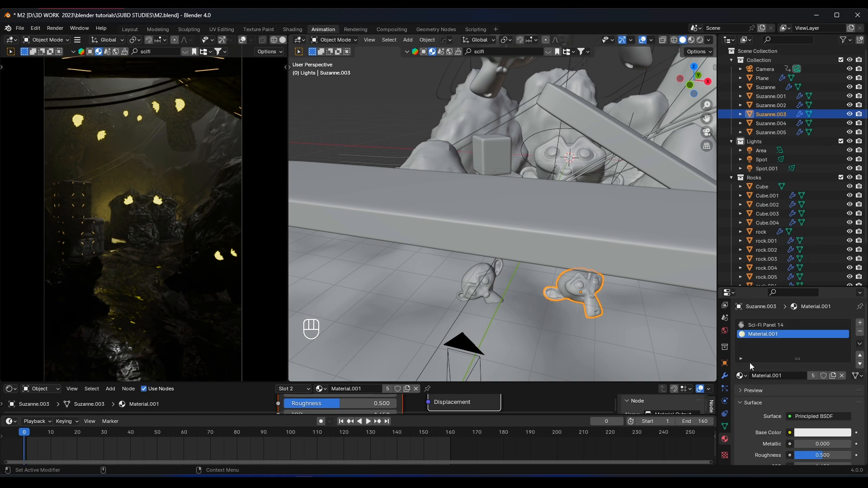
pyautogui.click(741, 376)
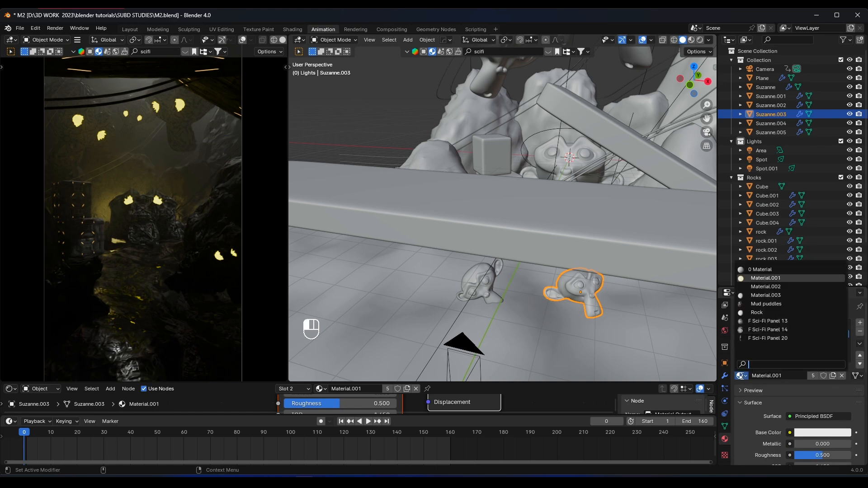
pyautogui.click(778, 288)
pyautogui.scroll(-2, 527, 313)
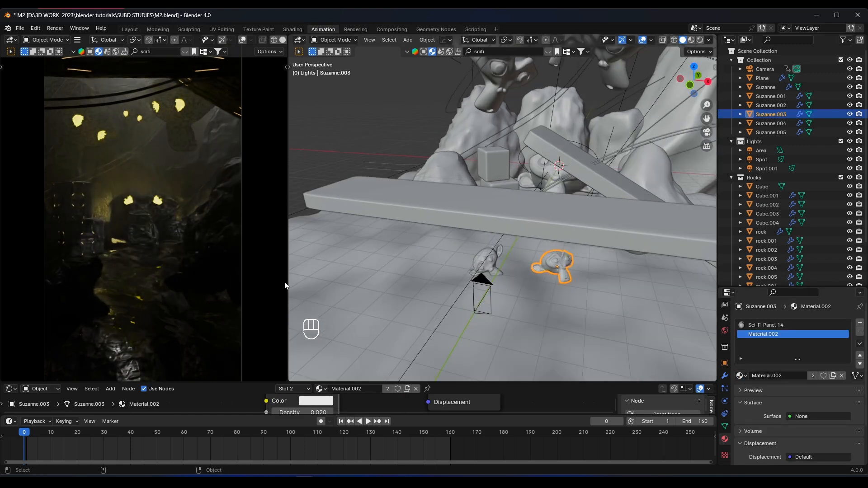
pyautogui.hotkey('ctrl', 's')
# - Snap the 3D cursor to the level slab and add an area light there
pyautogui.scroll(-3, 568, 199)
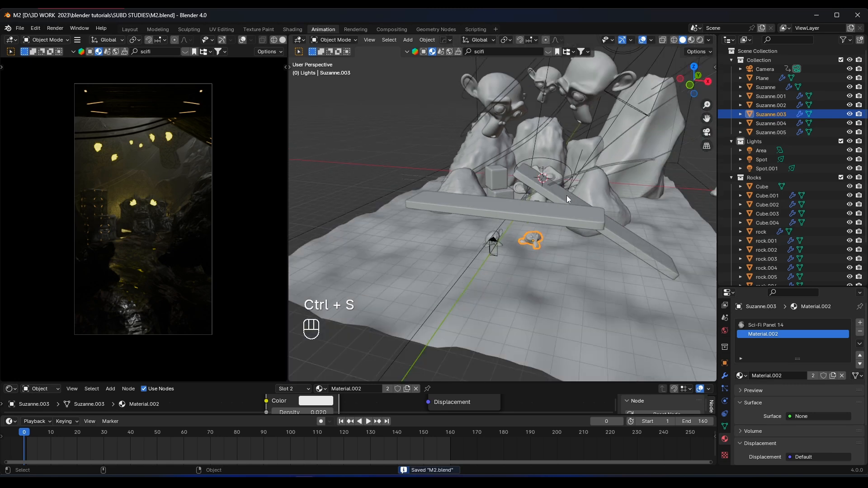
pyautogui.moveTo(566, 195); pyautogui.dragTo(454, 209, button='middle')
pyautogui.click(444, 172)
pyautogui.hotkey('shift', 's')
pyautogui.click(484, 194)
pyautogui.hotkey('shift', 'a')
pyautogui.moveTo(454, 209)
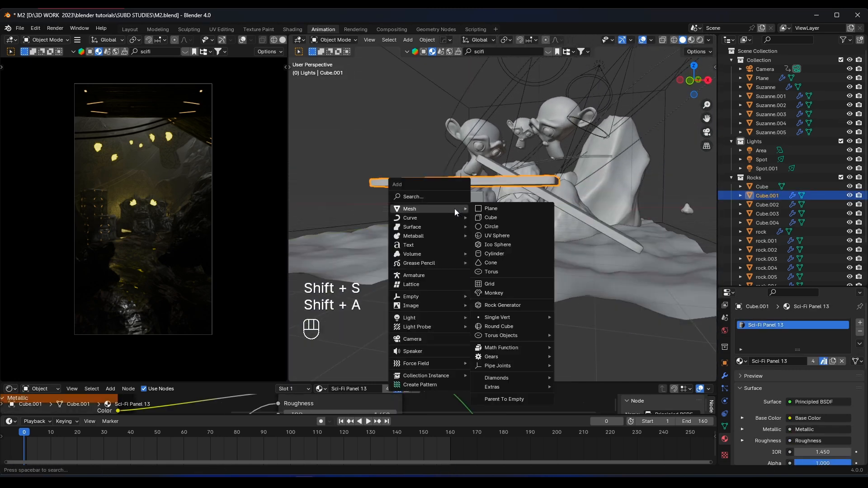
pyautogui.moveTo(415, 321)
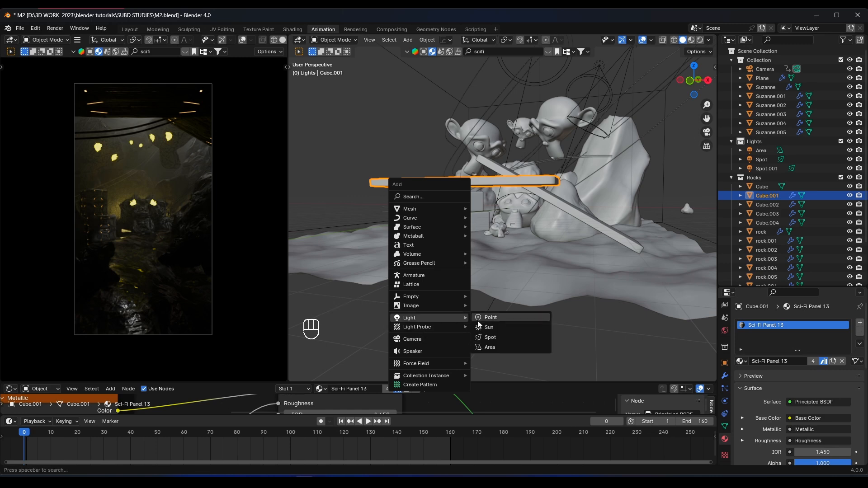
pyautogui.click(500, 351)
# - Lower the new area light about 0.48 m and stretch it along X by about 6 and again by about 1.4
pyautogui.press('g')
pyautogui.press('z')
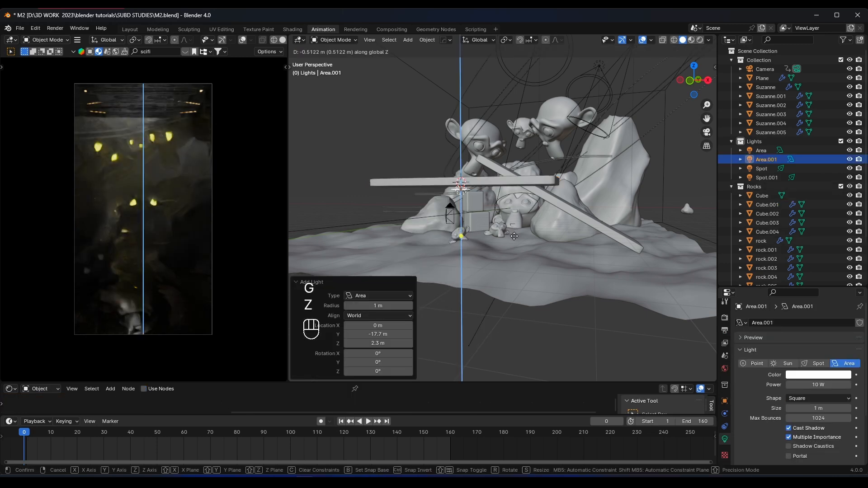
pyautogui.click(514, 236)
pyautogui.press('s')
pyautogui.press('x')
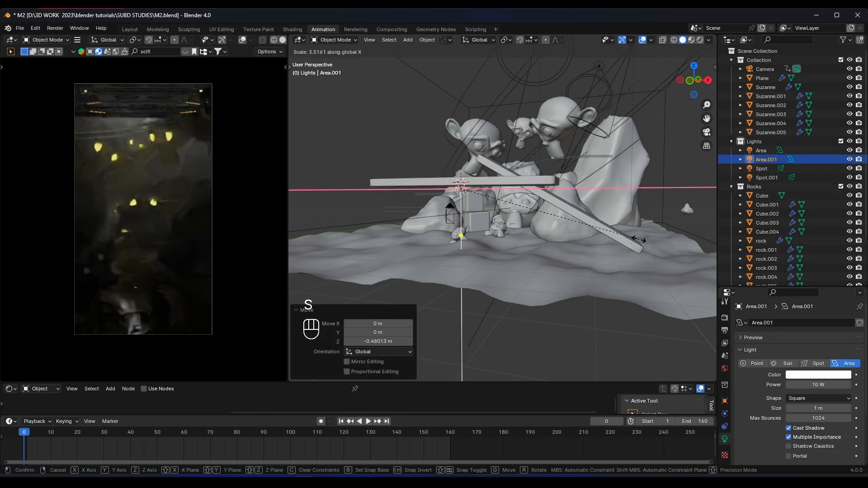
pyautogui.click(345, 256)
pyautogui.press('s')
pyautogui.press('x')
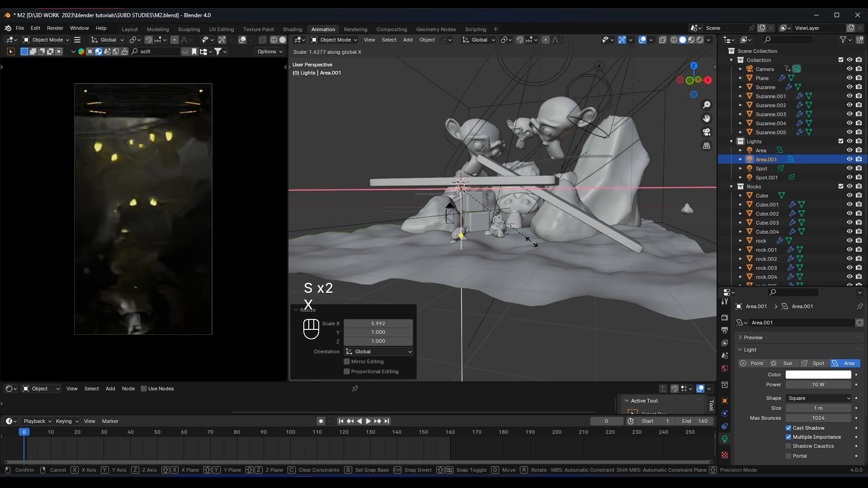
pyautogui.click(521, 241)
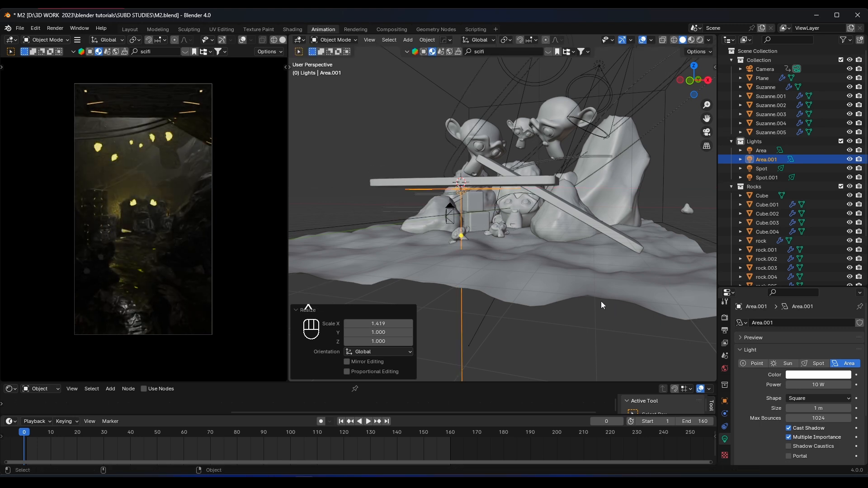
# - Rotate the new area light about 30° around the X axis
pyautogui.scroll(3, 175, 291)
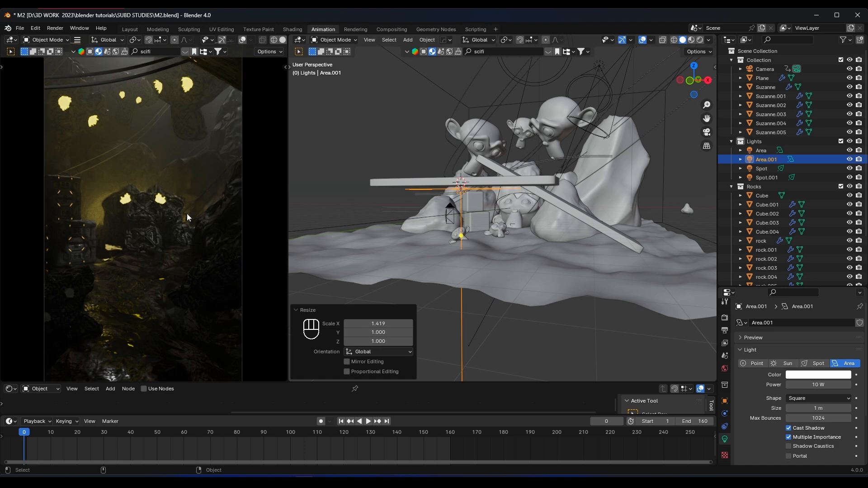
pyautogui.press('r')
pyautogui.press('x')
pyautogui.click(515, 188)
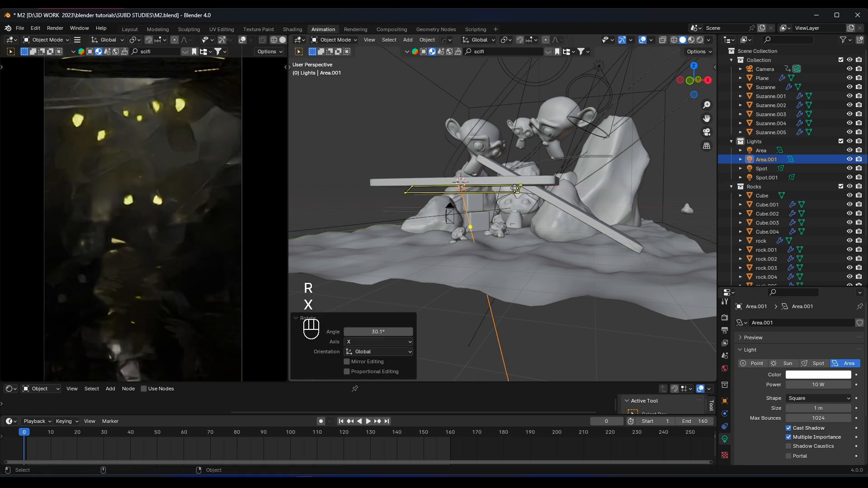
# - Lower the new area light about 1.25 m and move it about 4 m along negative Y
pyautogui.press('g')
pyautogui.press('z')
pyautogui.click(510, 206)
pyautogui.press('g')
pyautogui.press('y')
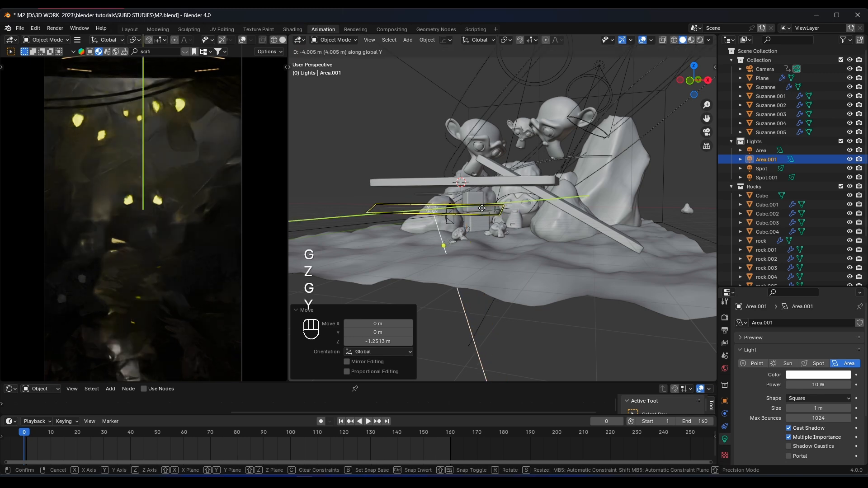
pyautogui.click(491, 208)
# - Raise the area light about 1.32 m and by a further 0.37 m along Z
pyautogui.press('g')
pyautogui.press('z')
pyautogui.click(491, 188)
pyautogui.moveTo(491, 187); pyautogui.dragTo(430, 190, button='middle')
pyautogui.press('g')
pyautogui.press('z')
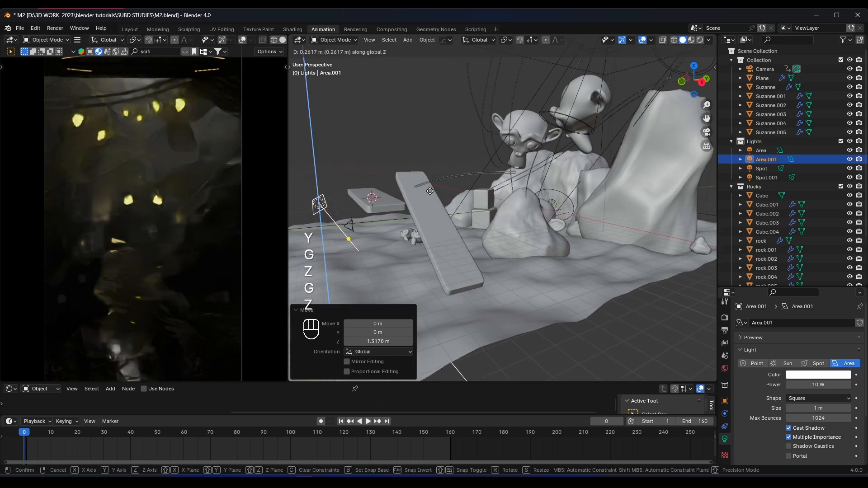
pyautogui.click(430, 190)
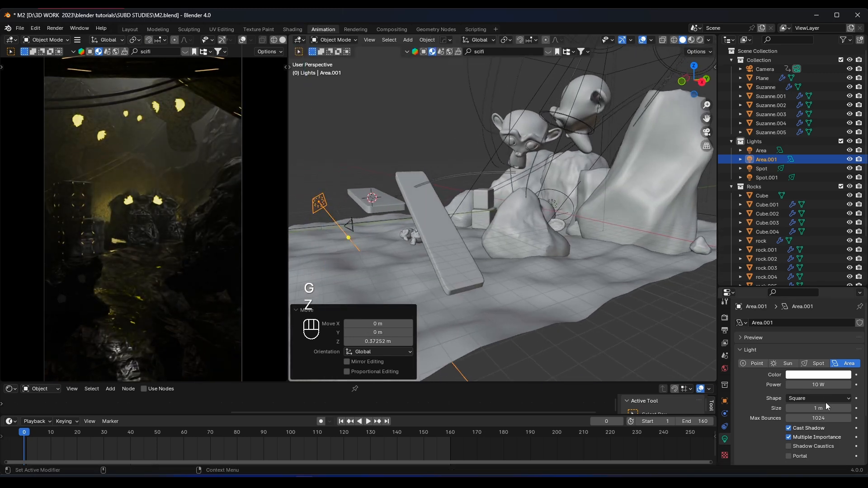
# - Set the power of area light Area.001 to 20 W
pyautogui.press('Return')
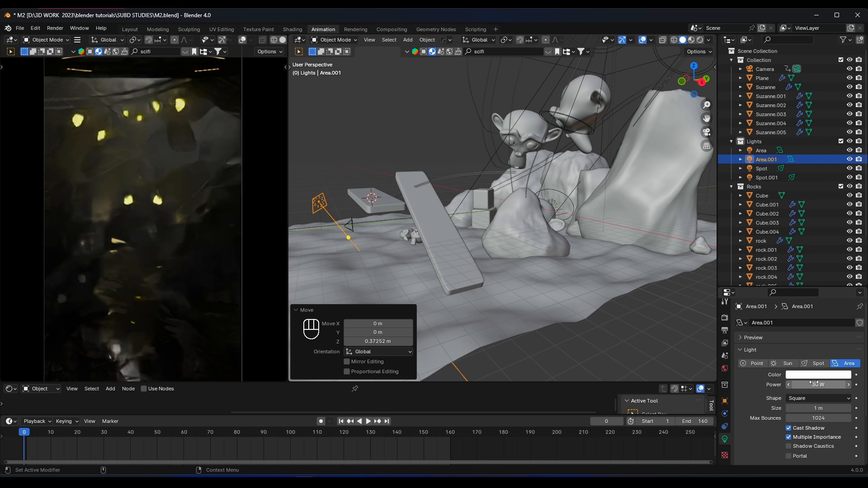
pyautogui.click(808, 381)
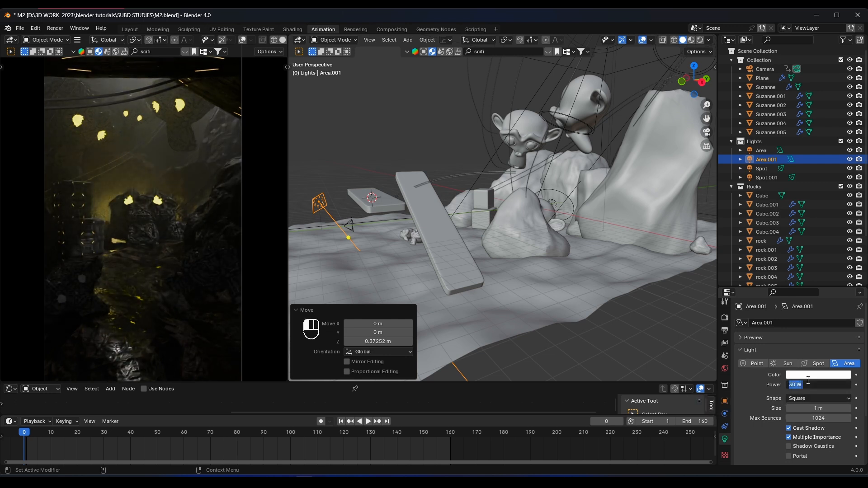
pyautogui.write('20')
pyautogui.press('Return')
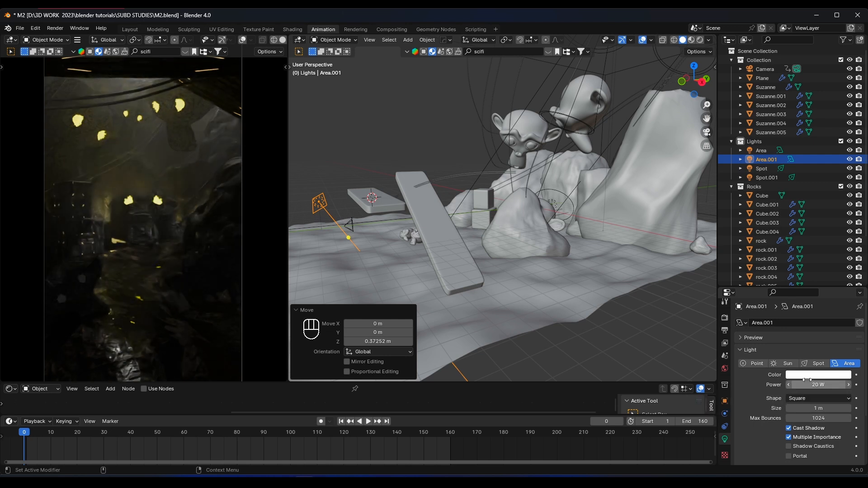
# - Set the base color of Material.003 on the small foreground head Suzanne.004 to black and save the file
pyautogui.keyDown('shift'); pyautogui.moveTo(156, 304); pyautogui.dragTo(197, 232, button='middle'); pyautogui.keyUp('shift')
pyautogui.scroll(4, 197, 232)
pyautogui.click(102, 258)
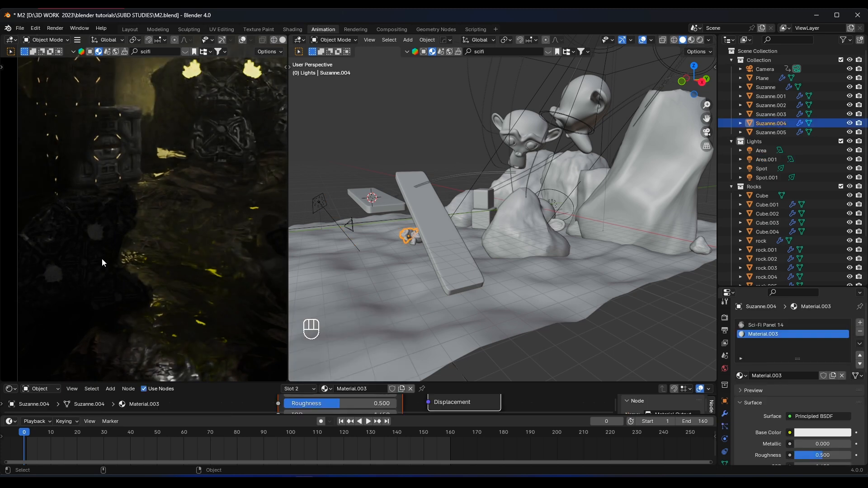
pyautogui.click(824, 433)
pyautogui.moveTo(842, 334); pyautogui.dragTo(844, 368)
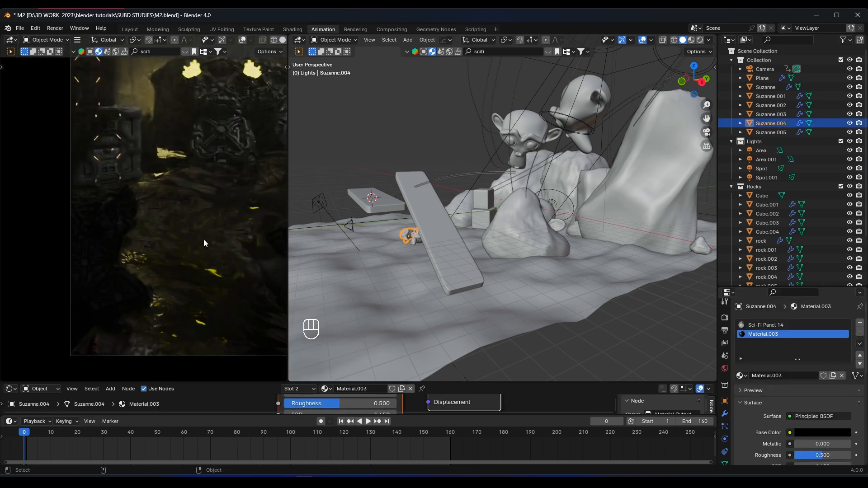
pyautogui.press('Home')
pyautogui.hotkey('ctrl', 's')
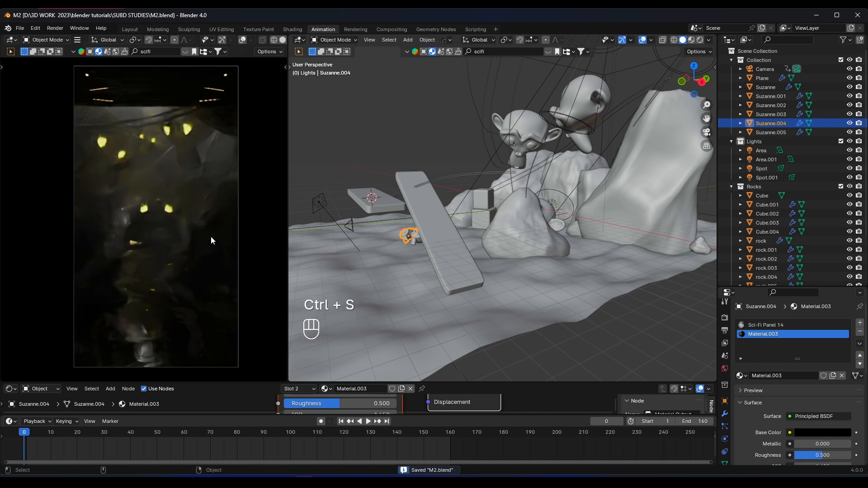
# - Play the animation in short stretches up to frame 98, examine the large heads in the camera view, and save the file
pyautogui.press('space')
pyautogui.press('space')
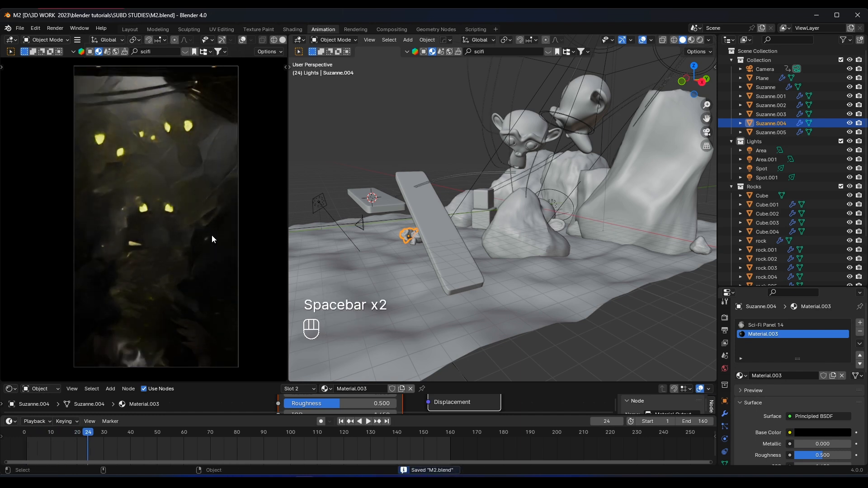
pyautogui.press('space')
pyautogui.press('space')
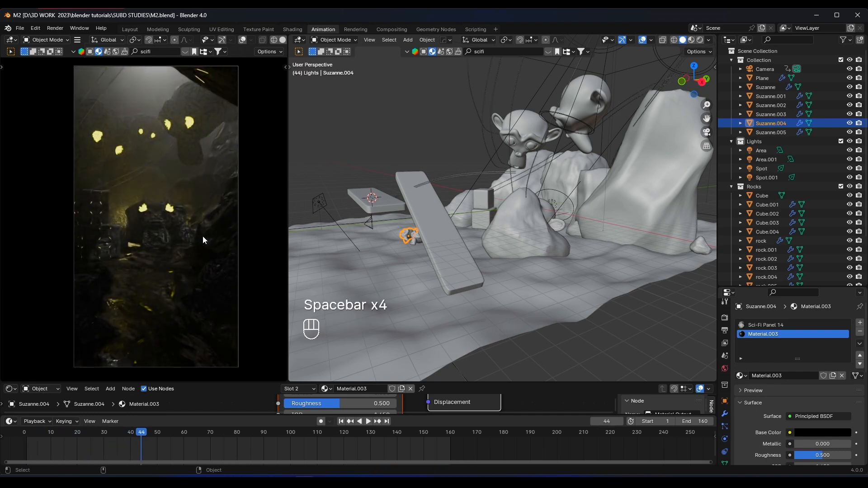
pyautogui.press('space')
pyautogui.press('space')
pyautogui.keyDown('shift'); pyautogui.moveTo(207, 168); pyautogui.dragTo(210, 241, button='middle'); pyautogui.keyUp('shift')
pyautogui.scroll(4, 201, 199)
pyautogui.press('space')
pyautogui.press('space')
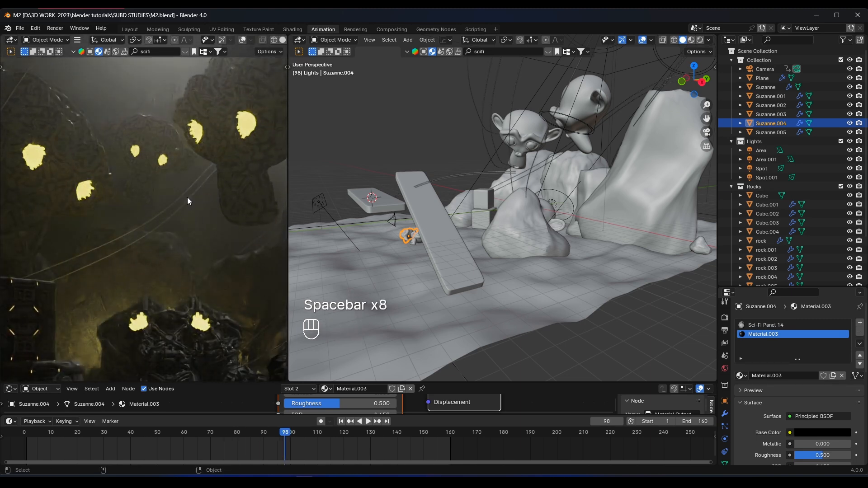
pyautogui.keyDown('shift'); pyautogui.moveTo(188, 197); pyautogui.dragTo(175, 232, button='middle'); pyautogui.keyUp('shift')
pyautogui.scroll(2, 170, 225)
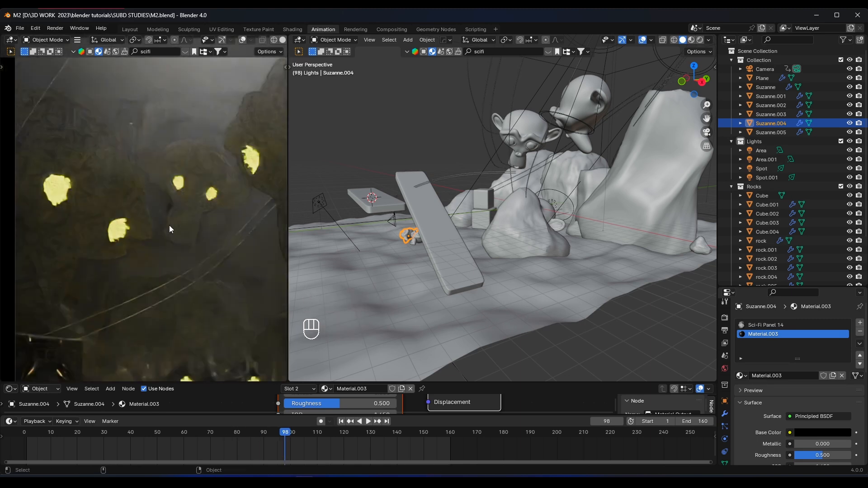
pyautogui.hotkey('ctrl', 's')
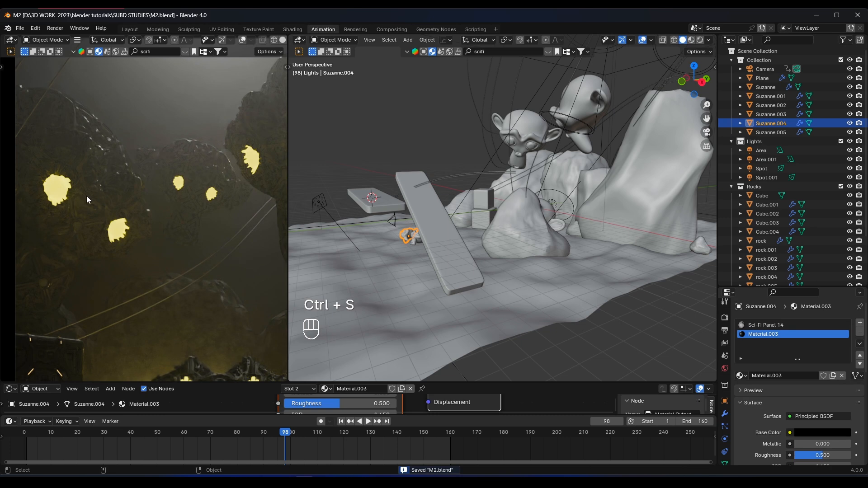
# - Put the large head Suzanne.002 into Edit Mode and replace the enlarged Shader Editor with the UV Editor
pyautogui.moveTo(316, 181); pyautogui.dragTo(484, 202, button='middle')
pyautogui.click(482, 172)
pyautogui.scroll(1, 483, 203)
pyautogui.click(547, 52)
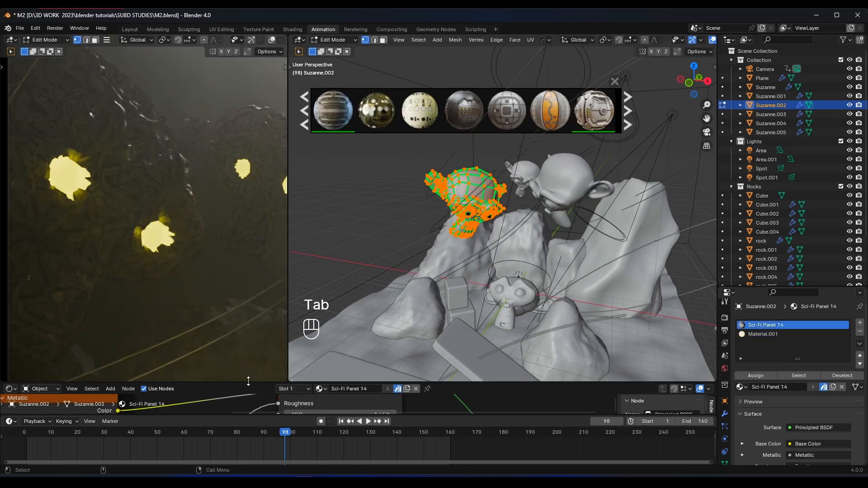
pyautogui.moveTo(248, 381); pyautogui.dragTo(248, 279)
pyautogui.click(11, 287)
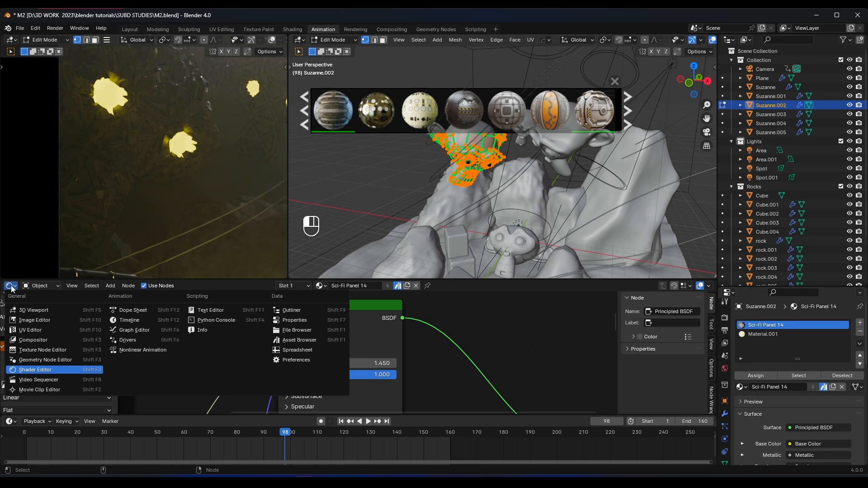
pyautogui.click(32, 328)
# - Scale all UVs of Suzanne.002 down to about half, reduce them again, and enlarge them slightly by about 1.03
pyautogui.scroll(-3, 443, 353)
pyautogui.press('a')
pyautogui.press('s')
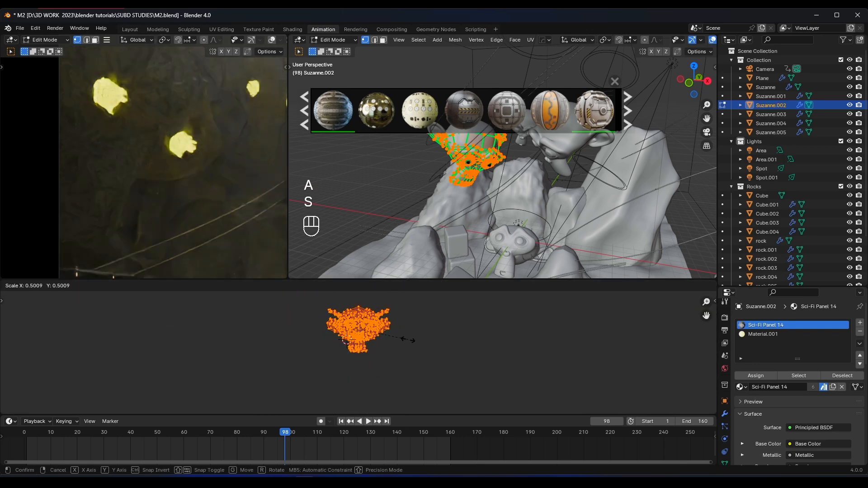
pyautogui.click(408, 340)
pyautogui.scroll(6, 416, 338)
pyautogui.moveTo(469, 318); pyautogui.dragTo(468, 359, button='middle')
pyautogui.press('s')
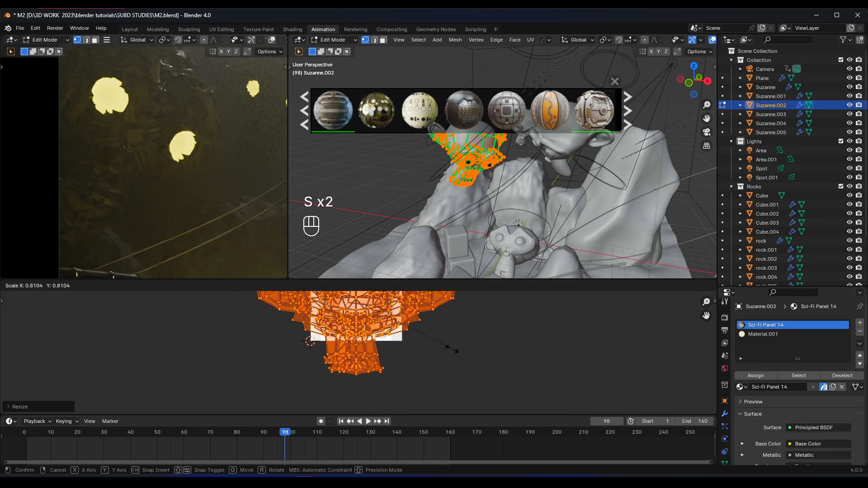
pyautogui.click(446, 350)
pyautogui.press('s')
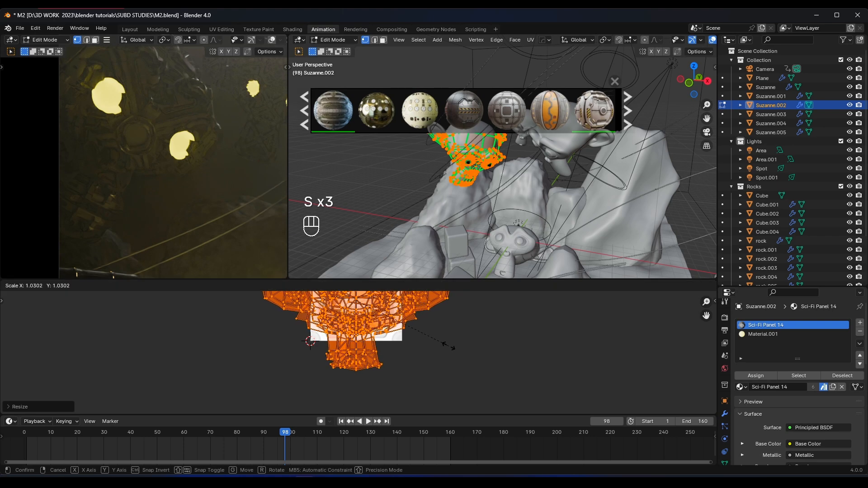
pyautogui.click(470, 346)
pyautogui.scroll(3, 244, 187)
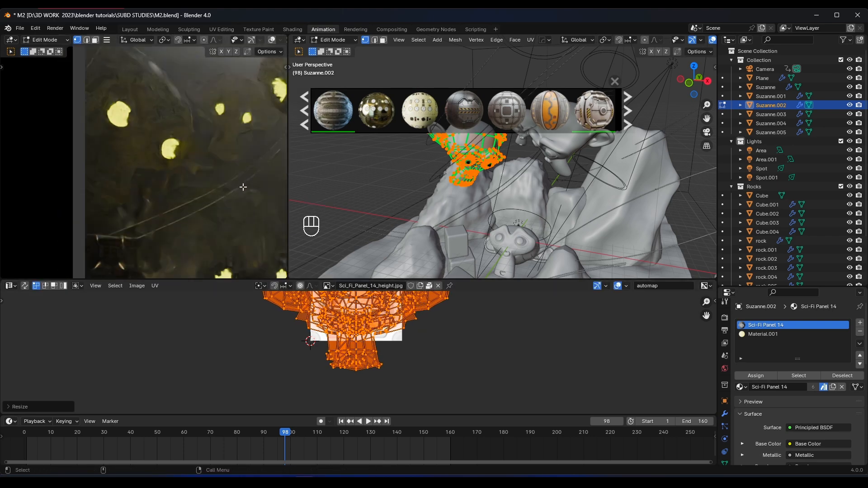
pyautogui.keyDown('shift'); pyautogui.moveTo(243, 187); pyautogui.dragTo(186, 190, button='middle'); pyautogui.keyUp('shift')
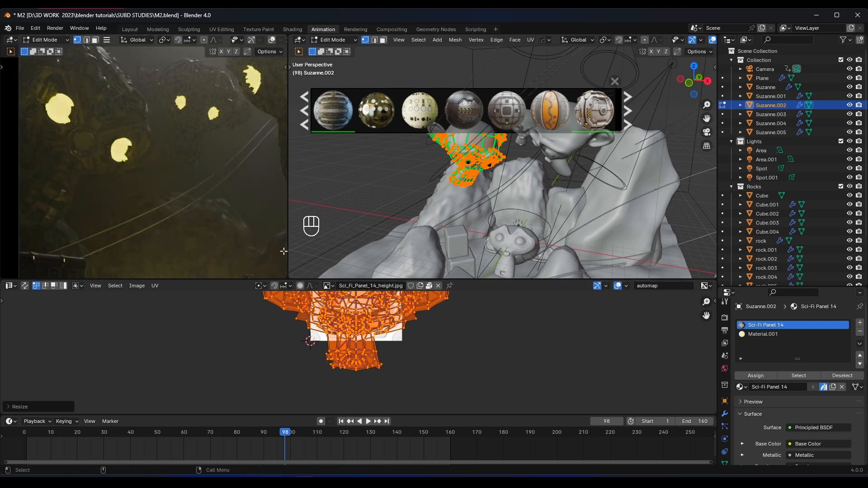
# - Scale all UVs of the other large head, Suzanne.001, by about 0.85 and again by about 0.6
pyautogui.press('Tab')
pyautogui.click(555, 154)
pyautogui.press('Tab')
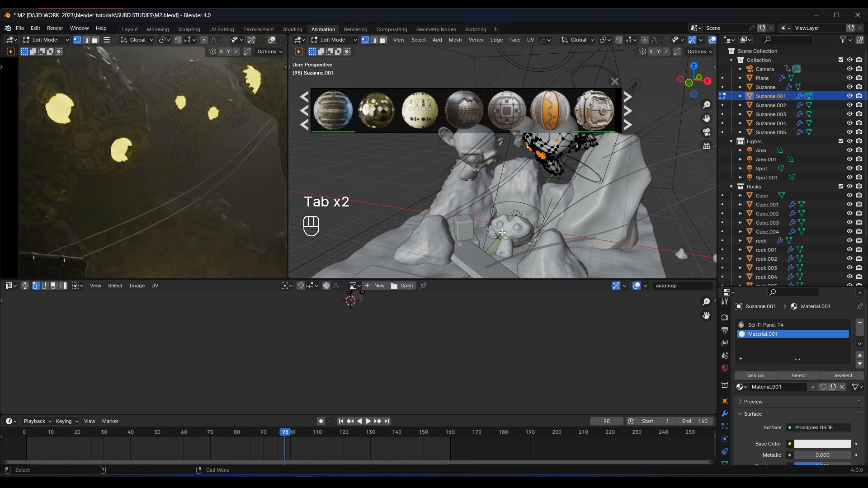
pyautogui.press('a')
pyautogui.press('a')
pyautogui.press('s')
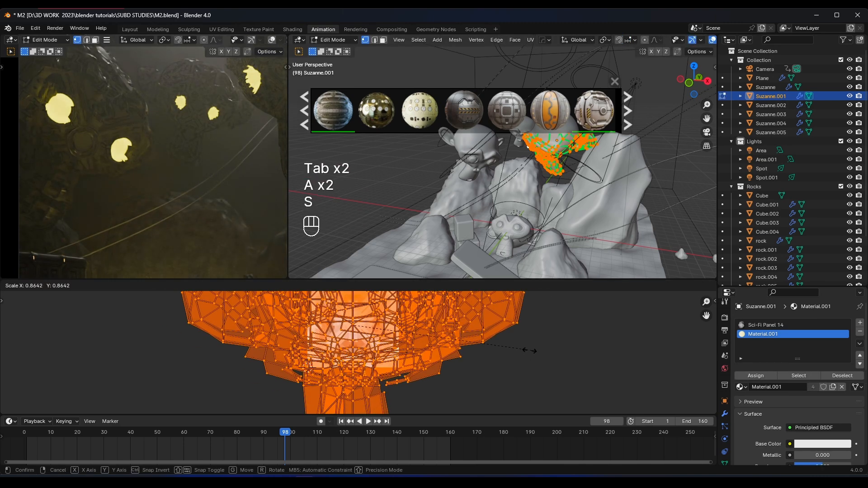
pyautogui.click(267, 168)
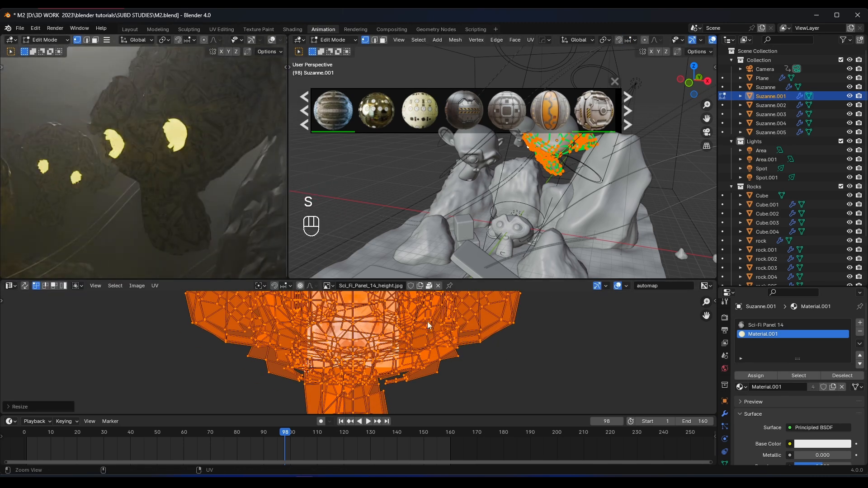
pyautogui.press('s')
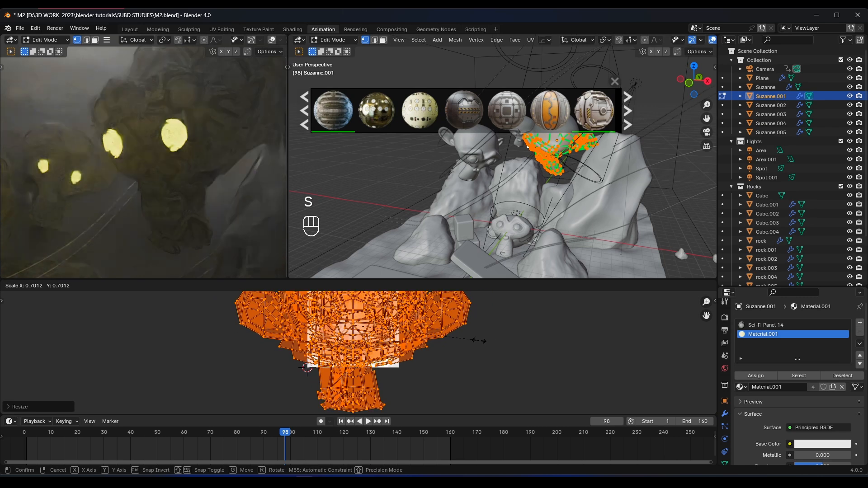
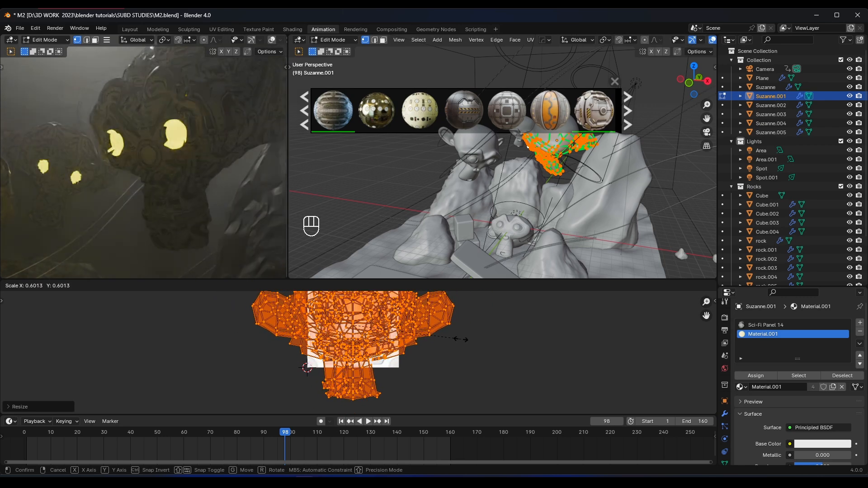
pyautogui.click(463, 339)
# - Scale down all UVs of the small head Suzanne.005 between the large ones in two passes and return to Object Mode
pyautogui.keyDown('shift'); pyautogui.moveTo(512, 110); pyautogui.dragTo(531, 155, button='middle'); pyautogui.keyUp('shift')
pyautogui.press('Tab')
pyautogui.click(530, 158)
pyautogui.press('Tab')
pyautogui.press('a')
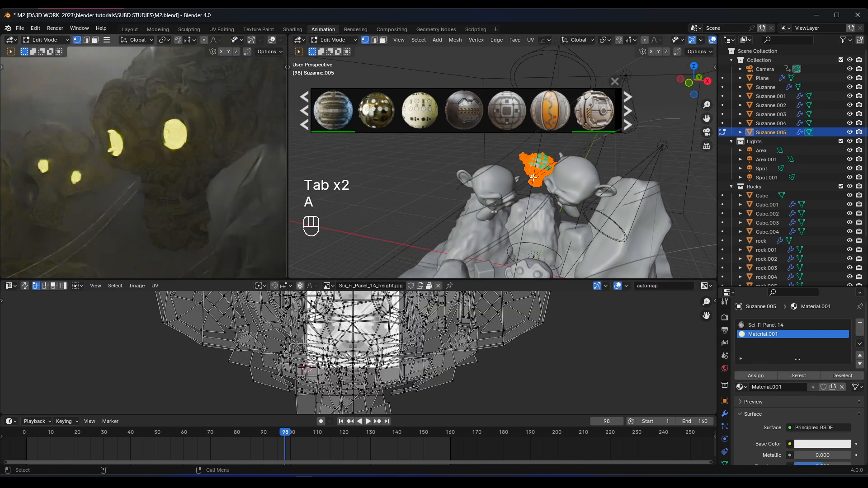
pyautogui.press('a')
pyautogui.press('s')
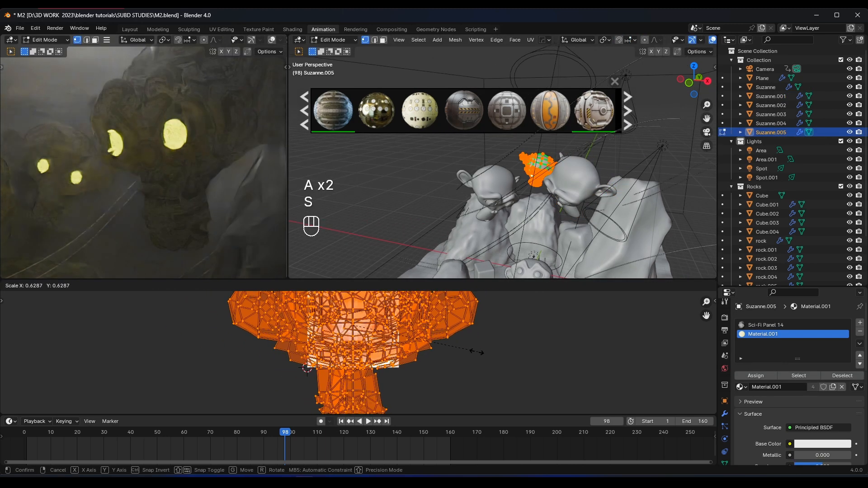
pyautogui.click(459, 355)
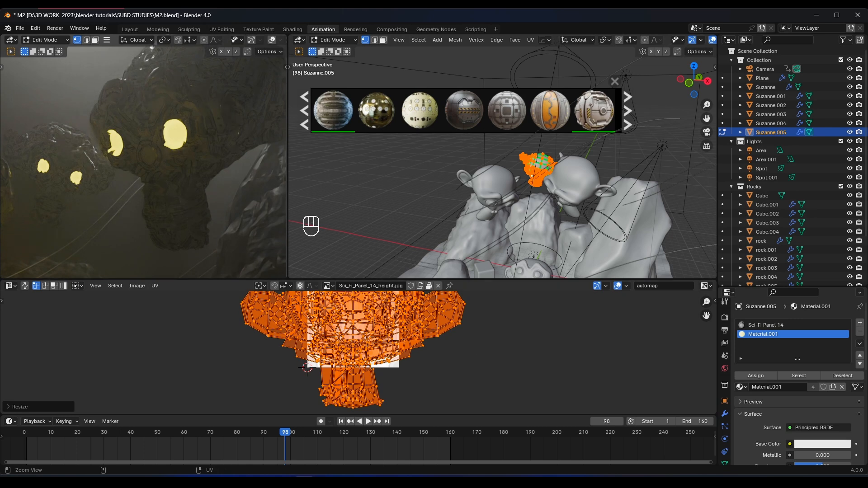
pyautogui.press('s')
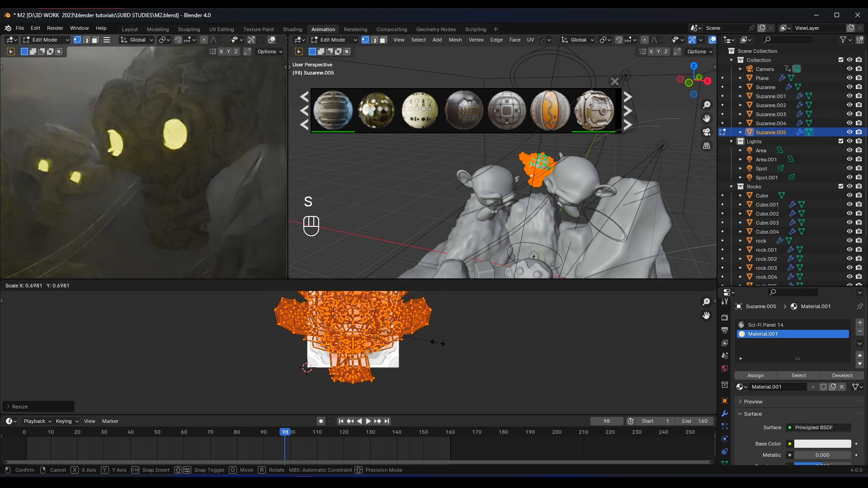
pyautogui.click(451, 343)
pyautogui.press('Tab')
# - Examine the panelled heads up close and in the full camera view, and shrink the UV editor to enlarge the viewports
pyautogui.scroll(3, 173, 158)
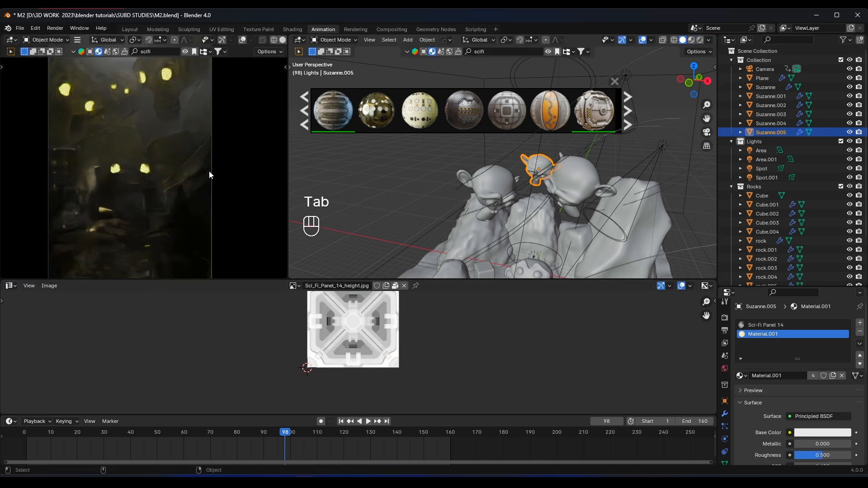
pyautogui.scroll(5, 158, 172)
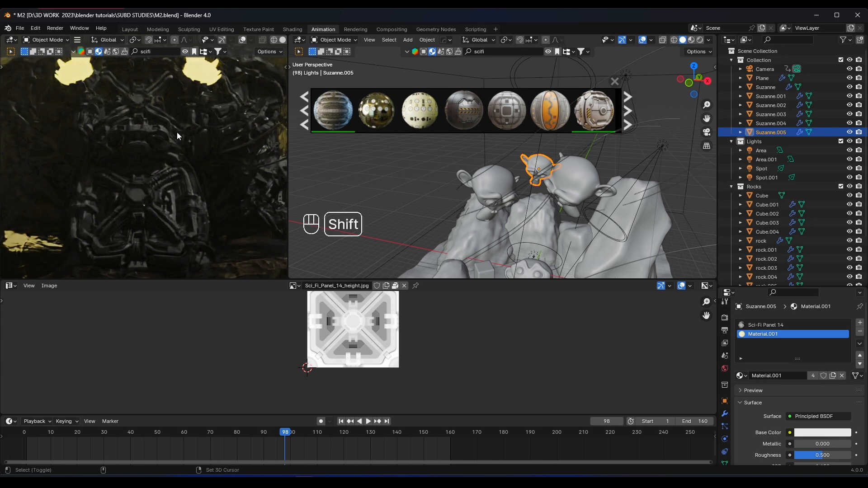
pyautogui.keyDown('shift'); pyautogui.scroll(2, 178, 132); pyautogui.keyUp('shift')
pyautogui.scroll(-3, 172, 139)
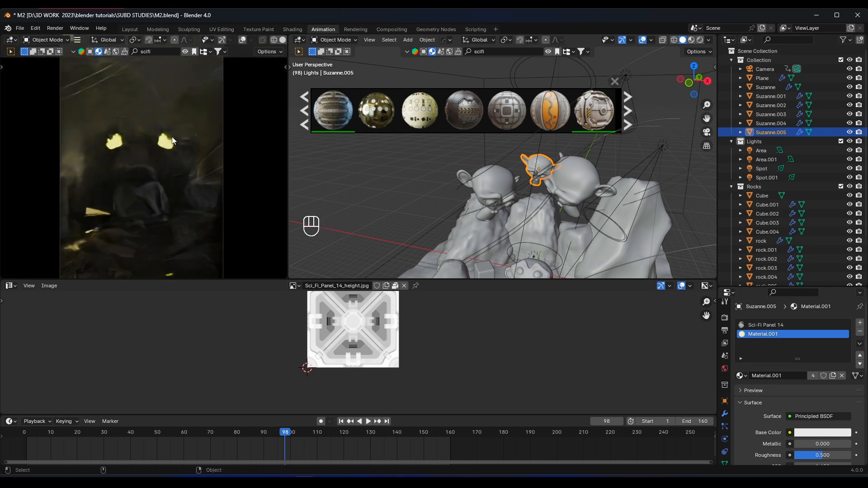
pyautogui.keyDown('shift'); pyautogui.scroll(-2, 191, 161); pyautogui.keyUp('shift')
pyautogui.scroll(-2, 188, 183)
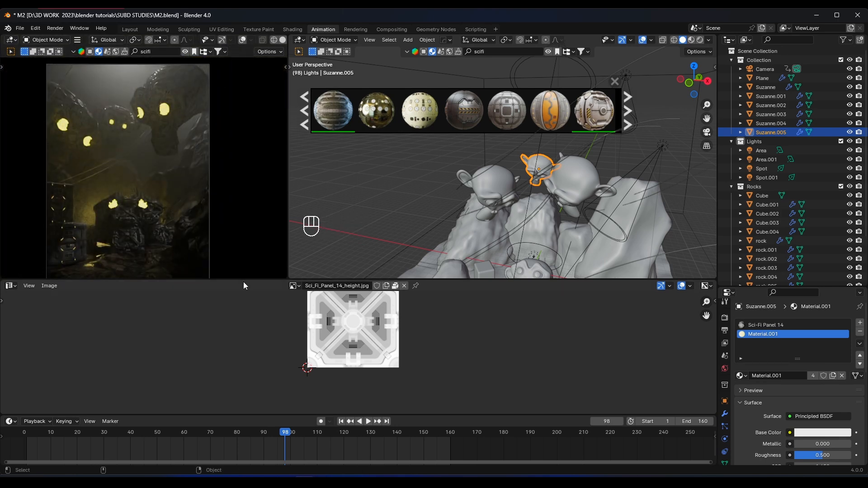
pyautogui.moveTo(244, 281); pyautogui.dragTo(240, 350)
pyautogui.scroll(3, 203, 191)
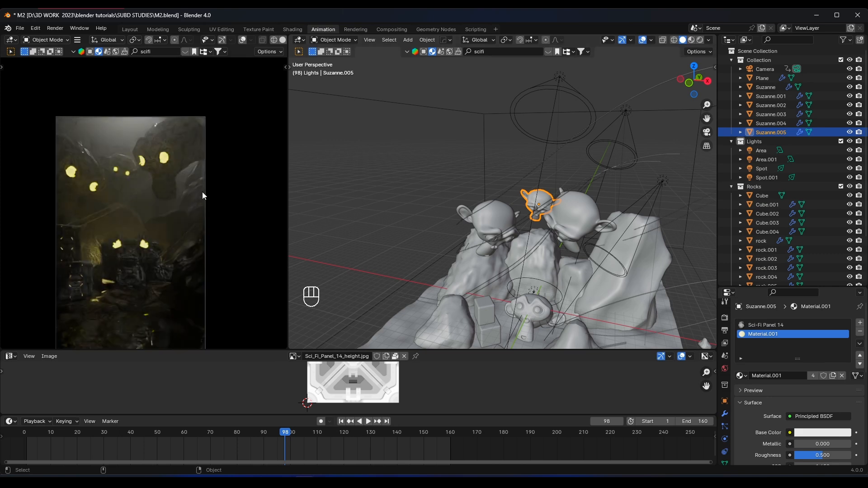
# - Save the file and move the large head Suzanne.001 about 0.49 m along X
pyautogui.hotkey('ctrl', 's')
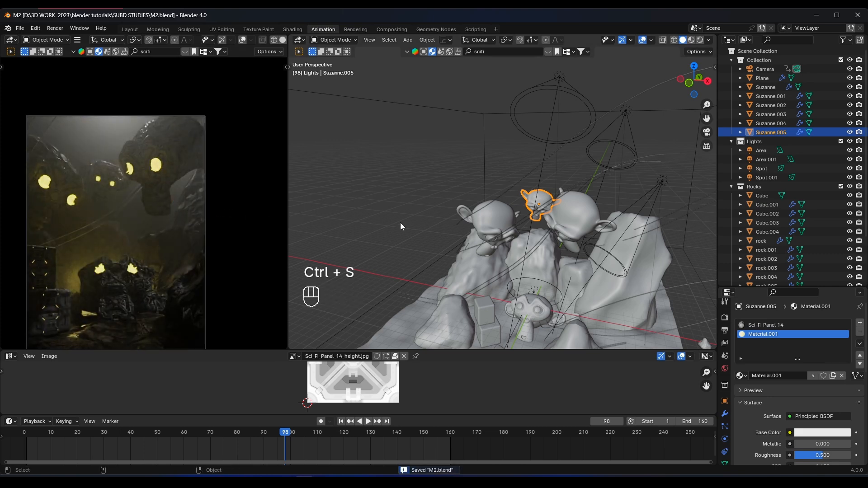
pyautogui.click(574, 210)
pyautogui.press('g')
pyautogui.press('x')
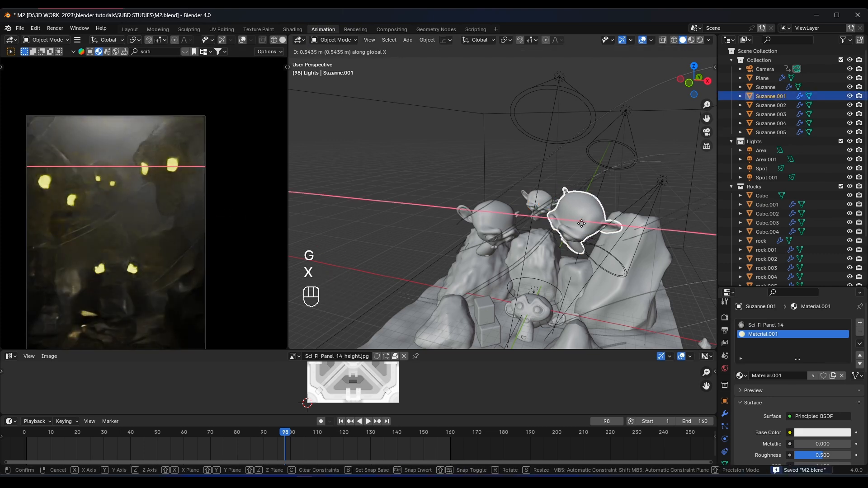
pyautogui.click(580, 224)
# - Turn Suzanne.001 about 13° around Z and tilt it 11.7° around X
pyautogui.press('r')
pyautogui.press('x')
pyautogui.press('r')
pyautogui.press('z')
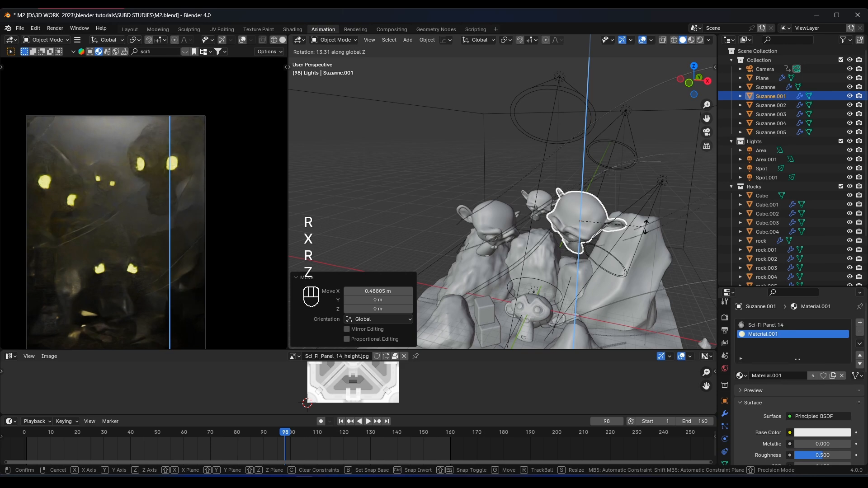
pyautogui.click(646, 226)
pyautogui.press('r')
pyautogui.press('x')
pyautogui.click(649, 215)
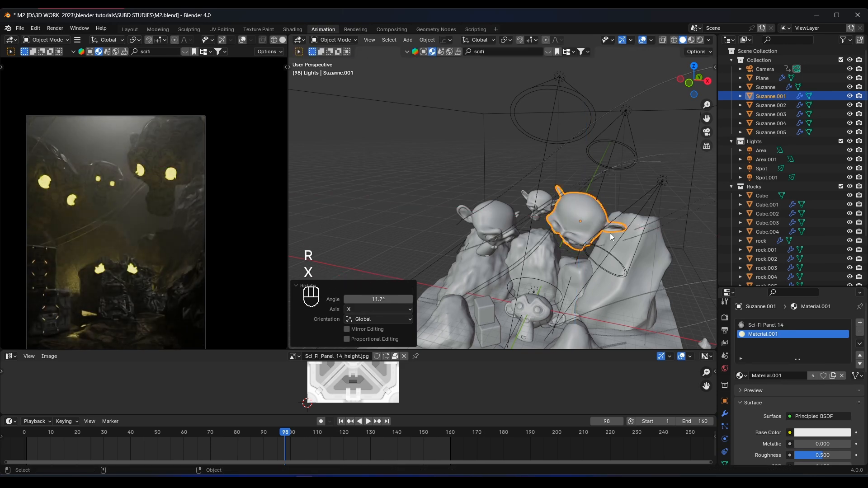
# - Raise Suzanne.001 about 0.25 m along Z and save the file
pyautogui.press('g')
pyautogui.press('z')
pyautogui.click(335, 240)
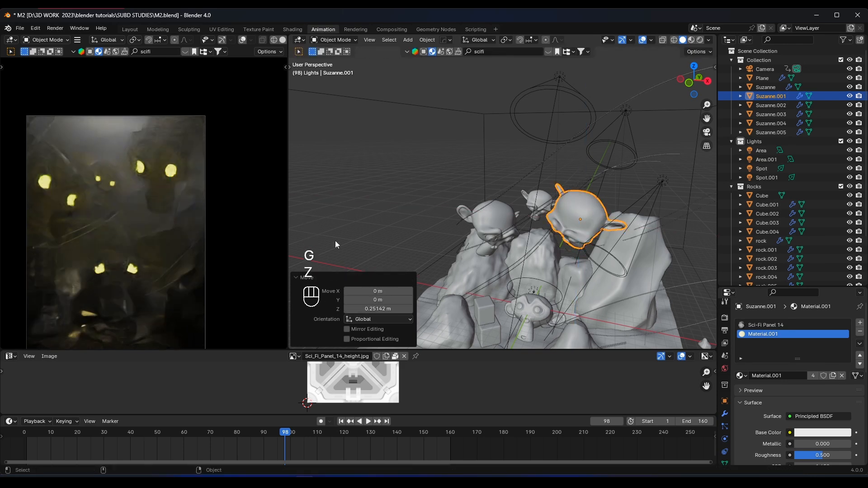
pyautogui.hotkey('ctrl', 's')
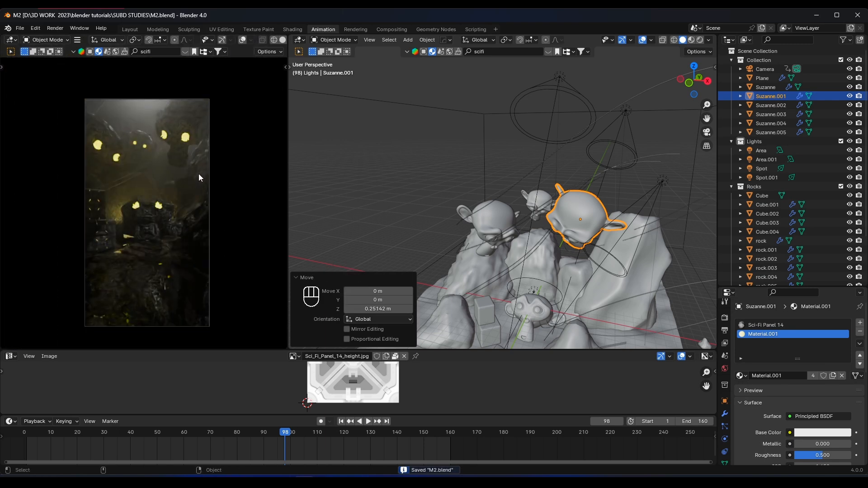
# - Play the animation to preview the camera move, stopping at frame 73
pyautogui.press('space')
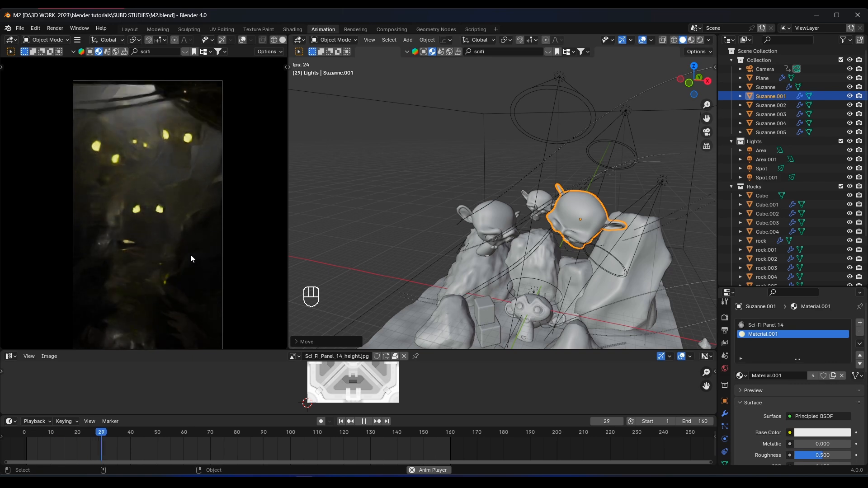
pyautogui.press('space')
pyautogui.press('space')
pyautogui.press('space')
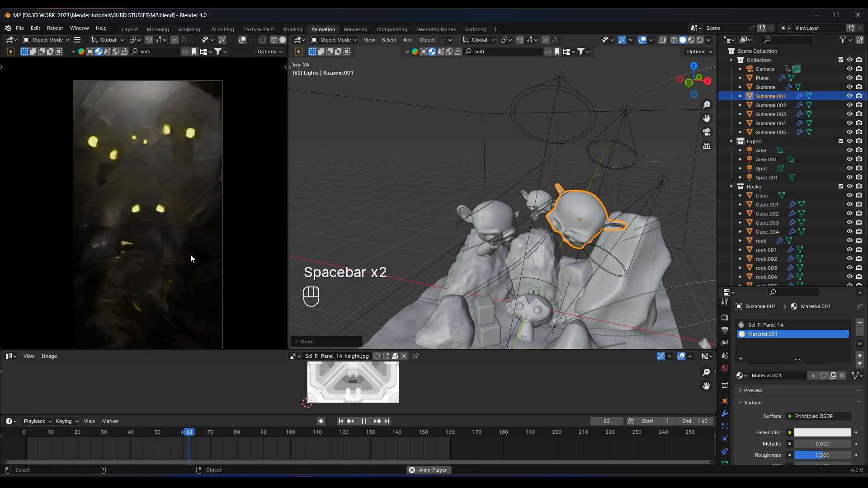
# - Duplicate the front plank and move the copy about 24 m along Y and about 12 m up, above the heads
pyautogui.scroll(-2, 538, 258)
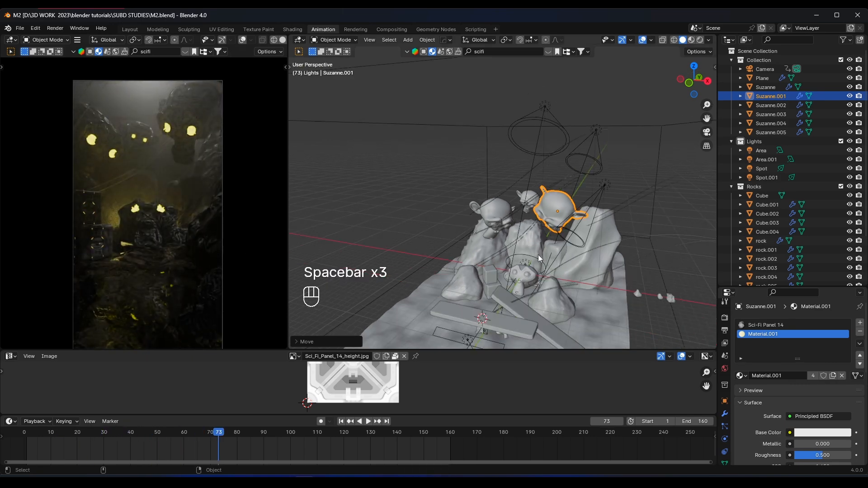
pyautogui.click(466, 311)
pyautogui.hotkey('shift', 'd')
pyautogui.press('g')
pyautogui.press('y')
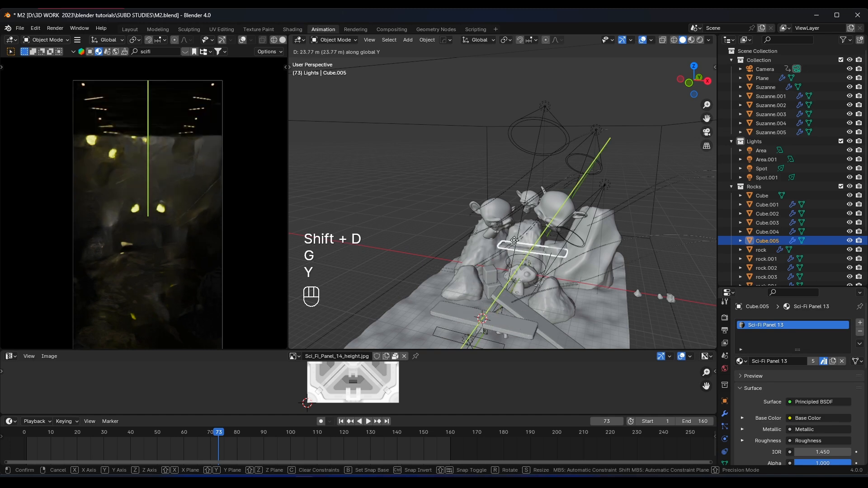
pyautogui.press('g')
pyautogui.press('z')
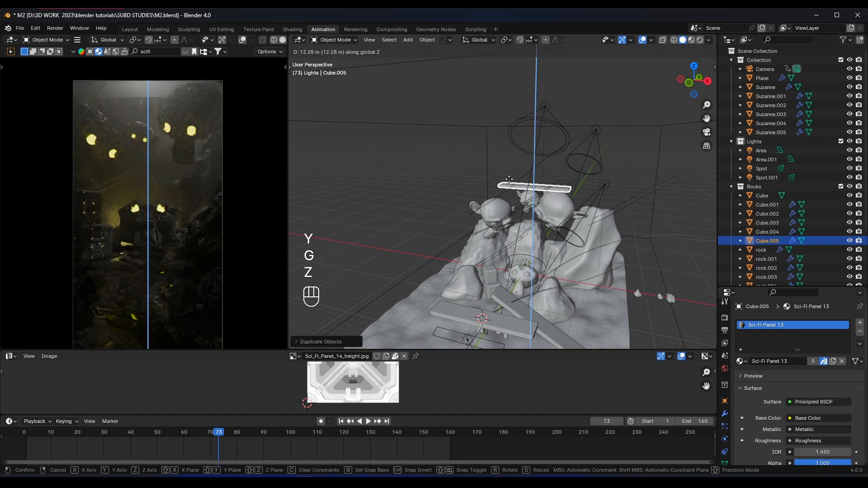
pyautogui.click(509, 180)
# - Duplicate the raised plank and lift the second copy along Z above the first
pyautogui.hotkey('shift', 'd')
pyautogui.press('z')
pyautogui.click(509, 173)
pyautogui.scroll(4, 164, 137)
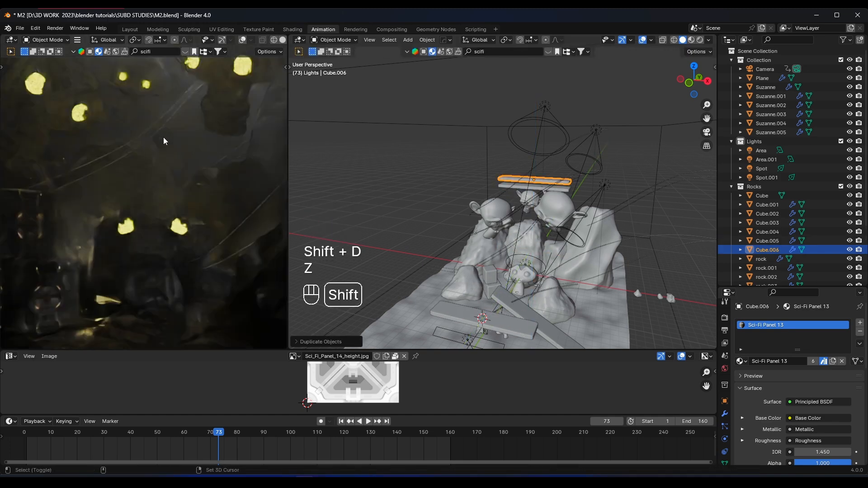
pyautogui.keyDown('shift'); pyautogui.moveTo(164, 137); pyautogui.dragTo(167, 254, button='middle'); pyautogui.keyUp('shift')
pyautogui.press('g')
pyautogui.press('z')
pyautogui.click(564, 218)
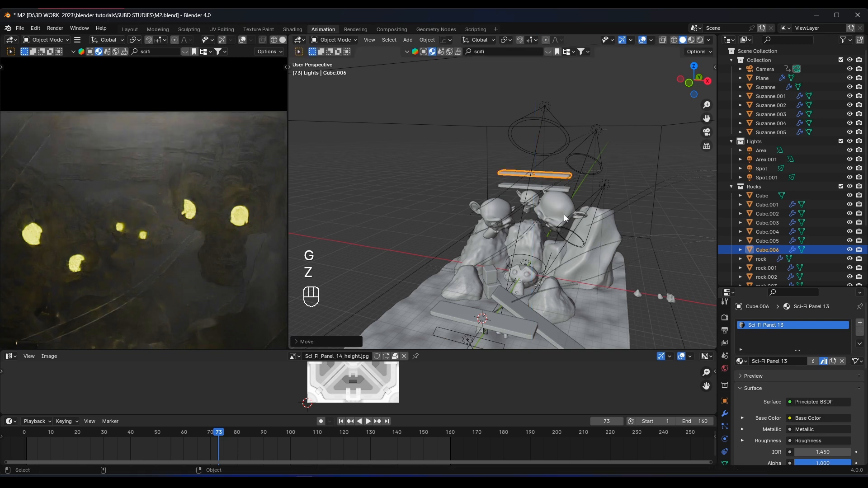
# - Stretch the upper plank along X by about 1.8 and apply its object transform
pyautogui.press('s')
pyautogui.press('x')
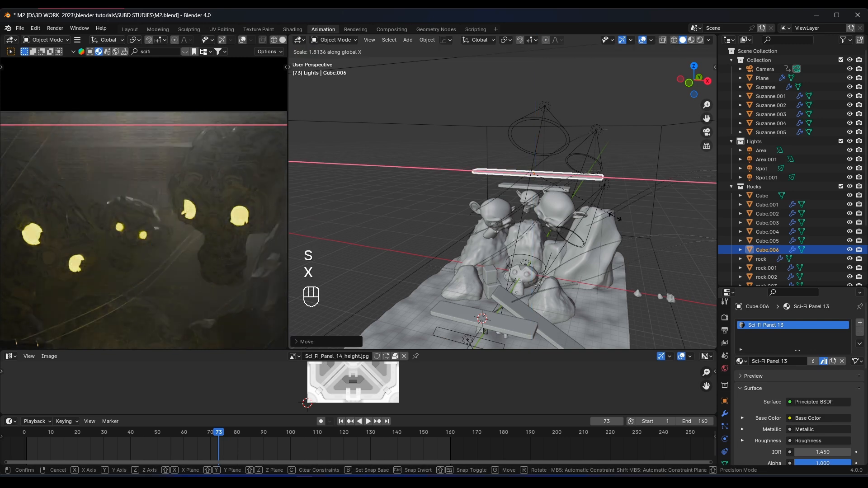
pyautogui.click(615, 216)
pyautogui.hotkey('ctrl', 'a')
pyautogui.click(615, 217)
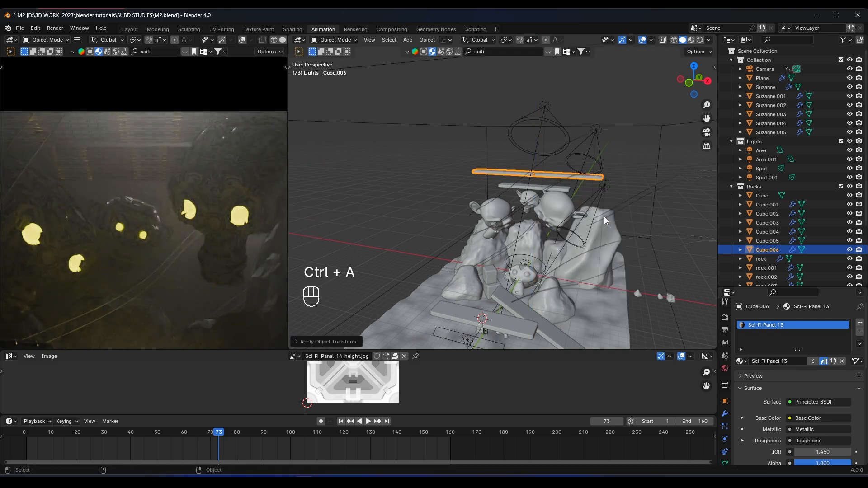
# - Rotate the upper plank around Z and shift it about -7.3 m along X
pyautogui.moveTo(604, 216); pyautogui.dragTo(573, 218, button='middle')
pyautogui.press('r')
pyautogui.press('z')
pyautogui.click(599, 197)
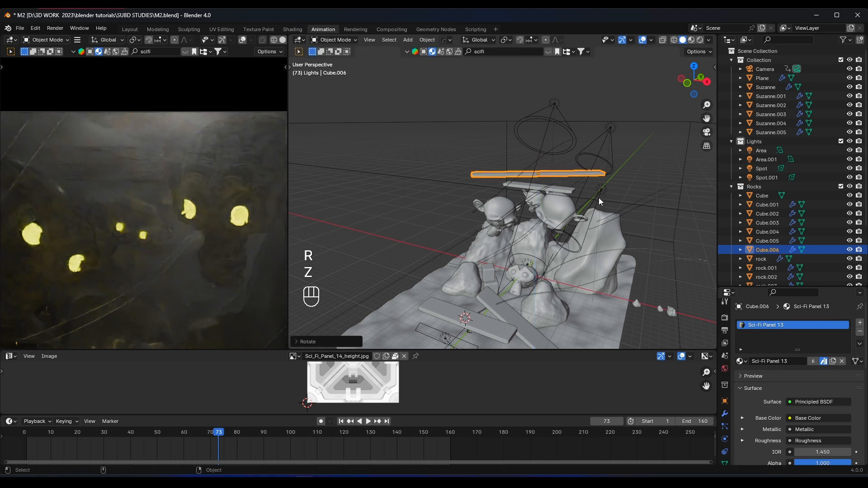
pyautogui.press('g')
pyautogui.press('x')
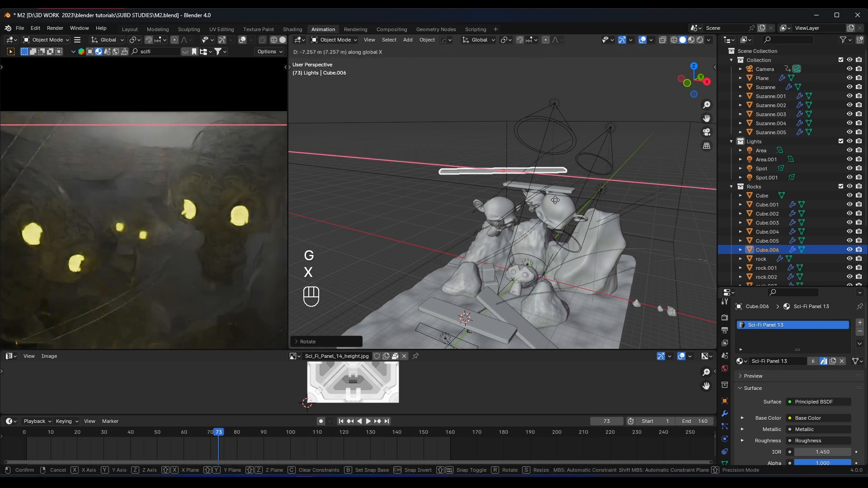
pyautogui.click(555, 199)
# - Scale the lower plank Cube.005 along Z and rotate it around Z
pyautogui.click(558, 188)
pyautogui.press('s')
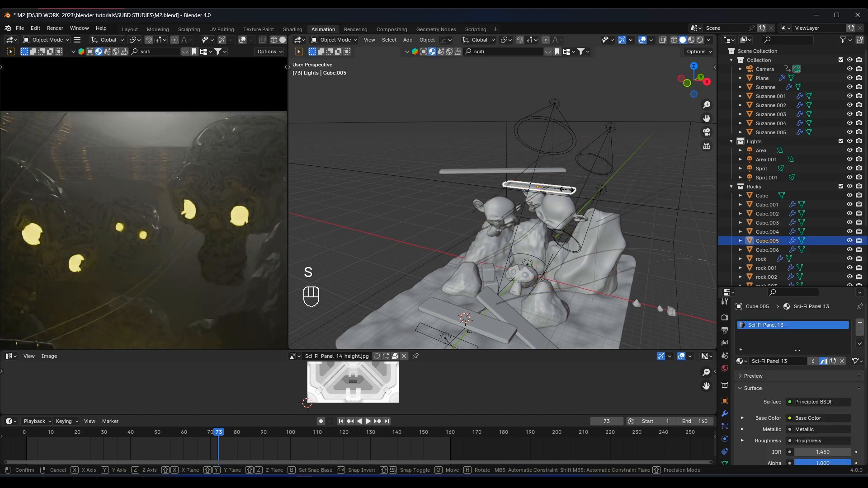
pyautogui.press('z')
pyautogui.click(586, 187)
pyautogui.press('r')
pyautogui.press('z')
pyautogui.click(667, 300)
# - Shift the lower plank Cube.005 about -6.7 m along X
pyautogui.press('g')
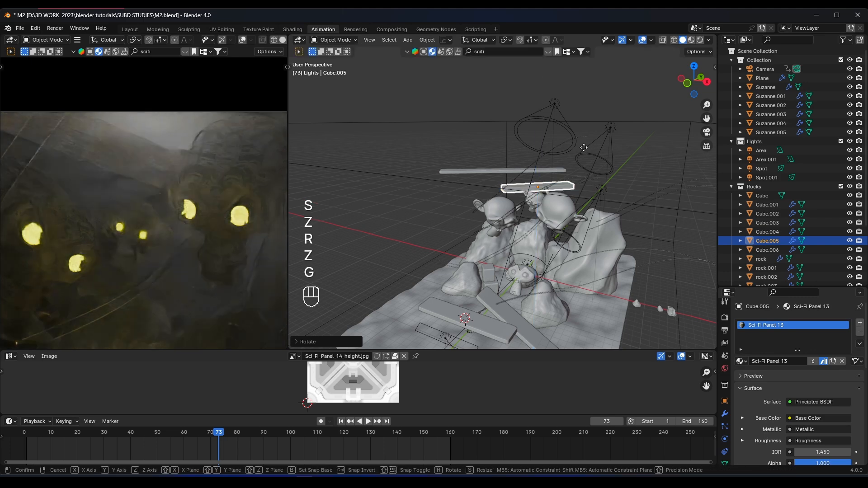
pyautogui.press('x')
pyautogui.click(554, 146)
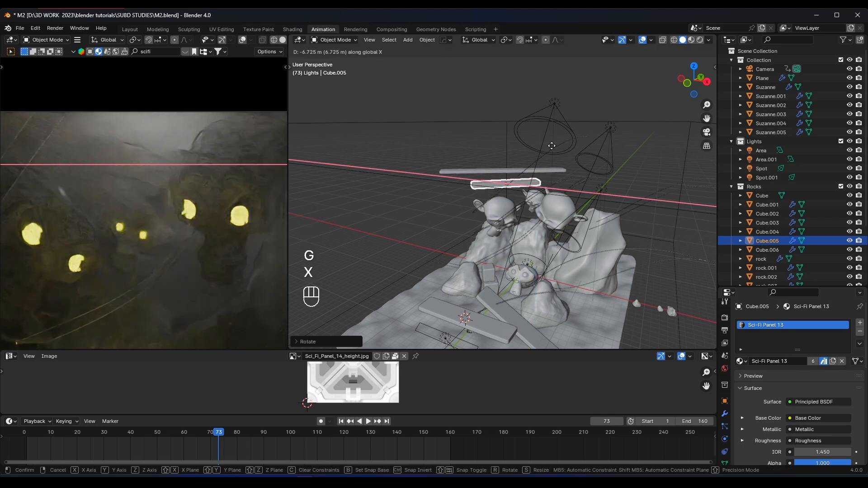
# - Delete both duplicated planks, Cube.005 and Cube.006, above the heads
pyautogui.scroll(2, 522, 174)
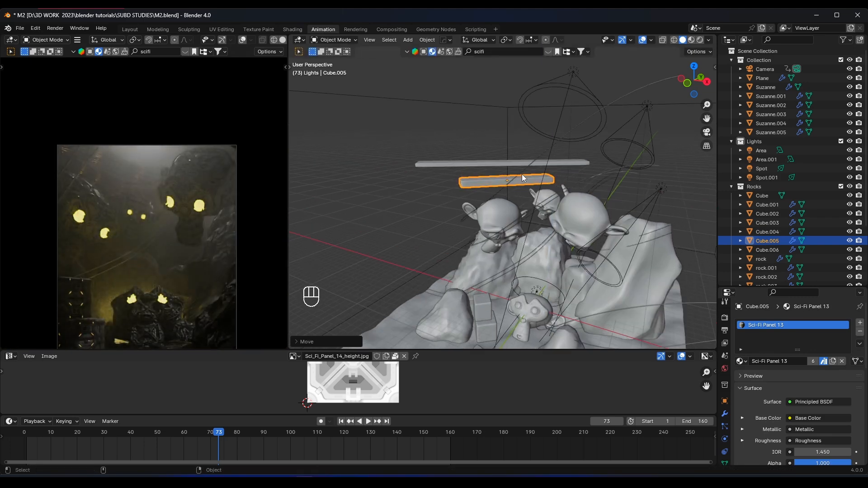
pyautogui.press('x')
pyautogui.click(522, 174)
pyautogui.click(511, 163)
pyautogui.press('x')
pyautogui.click(508, 162)
# - Examine the upper heads up close and then the full camera view
pyautogui.scroll(3, 181, 164)
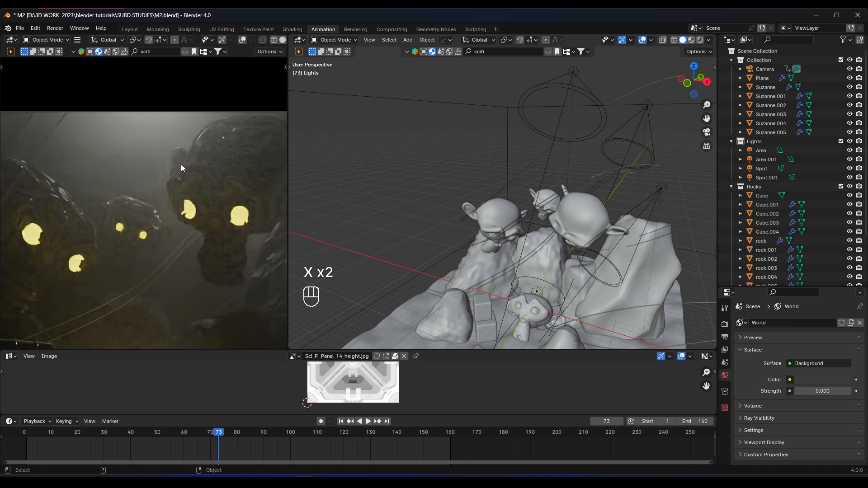
pyautogui.scroll(2, 136, 171)
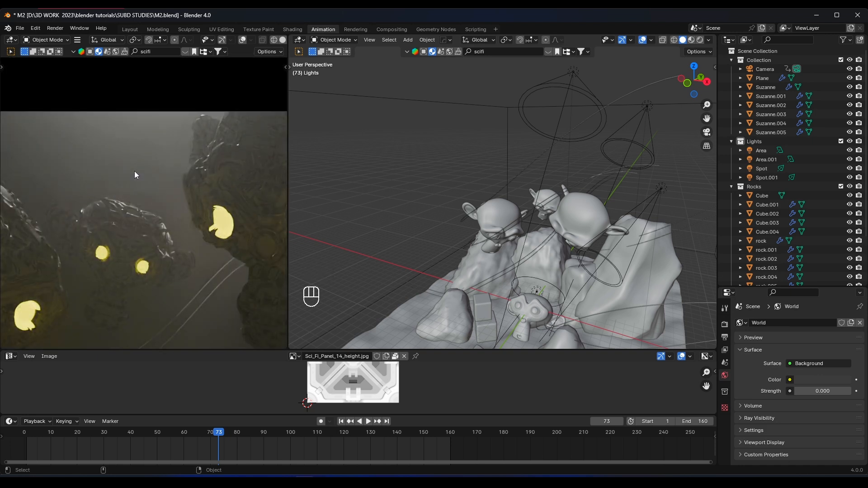
pyautogui.scroll(-4, 135, 171)
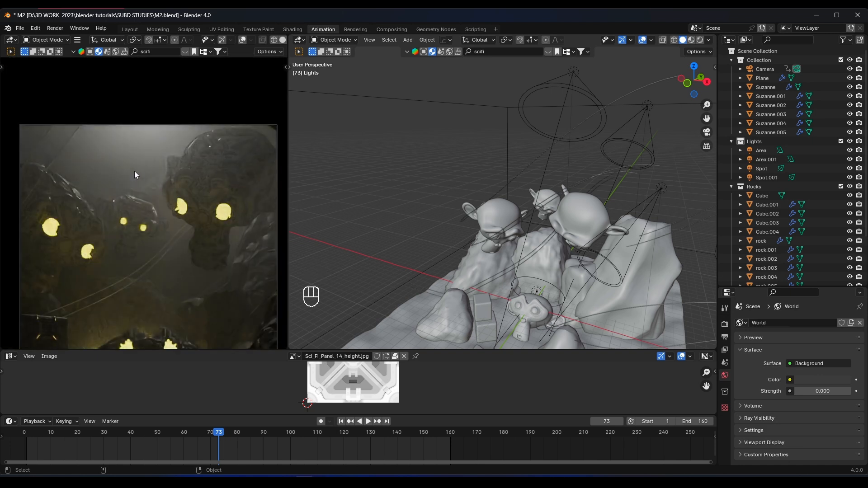
pyautogui.scroll(-3, 134, 171)
pyautogui.keyDown('shift'); pyautogui.moveTo(172, 191); pyautogui.dragTo(170, 149, button='middle'); pyautogui.keyUp('shift')
pyautogui.scroll(-2, 167, 185)
pyautogui.scroll(1, 164, 155)
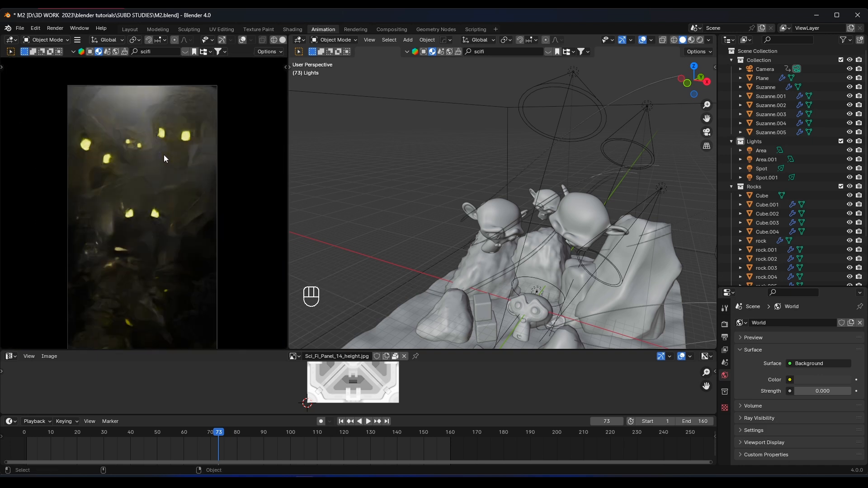
# - Save the file and briefly play the animation from frame 0, returning to frame 0
pyautogui.hotkey('ctrl', 's')
pyautogui.click(24, 435)
pyautogui.press('space')
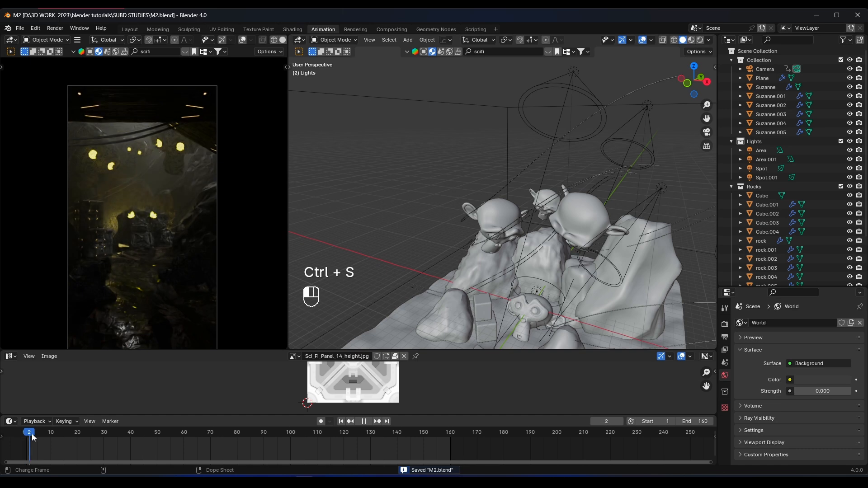
pyautogui.press('Escape')
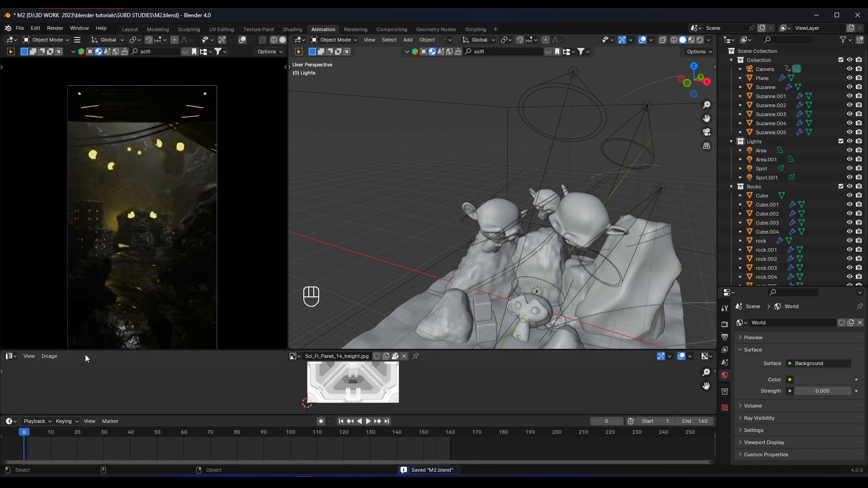
# - Enlarge the viewports and, with auto keying on, keyframe a Z move of the ground-level head Suzanne at frame 60
pyautogui.moveTo(86, 351); pyautogui.dragTo(86, 404)
pyautogui.click(521, 350)
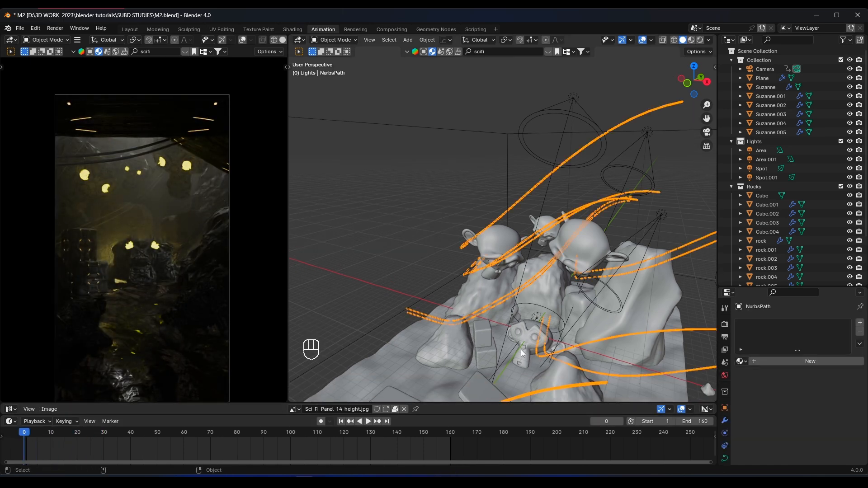
pyautogui.click(521, 349)
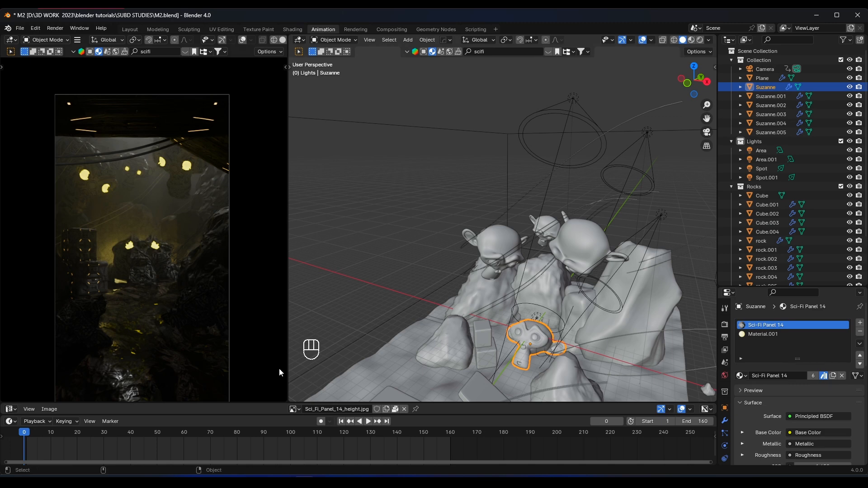
pyautogui.moveTo(157, 435); pyautogui.dragTo(184, 435)
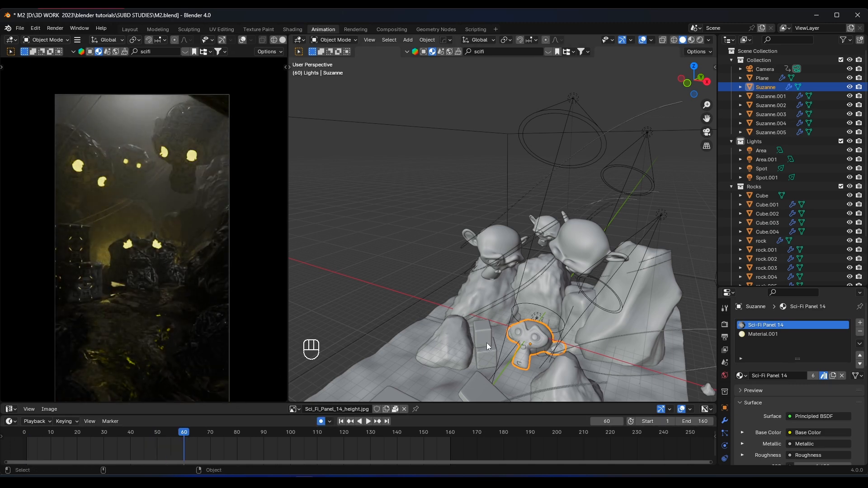
pyautogui.press('g')
pyautogui.press('z')
pyautogui.click(511, 354)
# - At frame 90, raise the head Suzanne about 1.3 m along Z to key its new height
pyautogui.keyDown('shift'); pyautogui.moveTo(517, 358); pyautogui.dragTo(479, 261, button='middle'); pyautogui.keyUp('shift')
pyautogui.scroll(4, 462, 269)
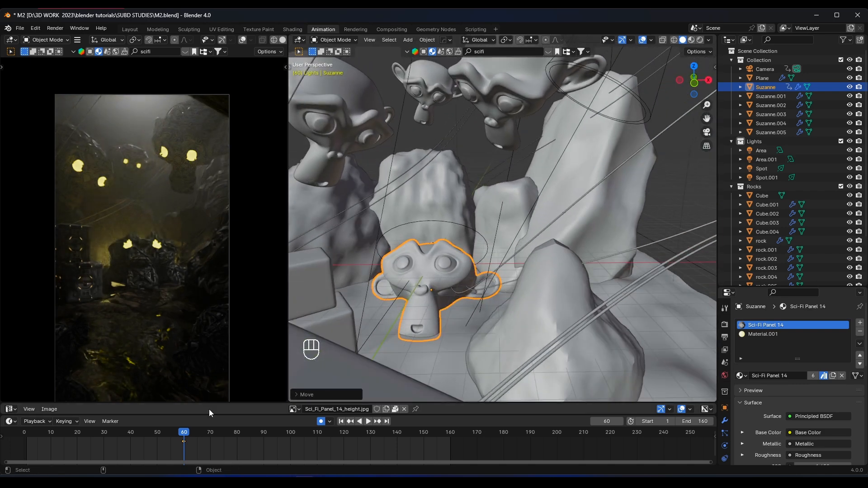
pyautogui.click(262, 433)
pyautogui.press('g')
pyautogui.press('z')
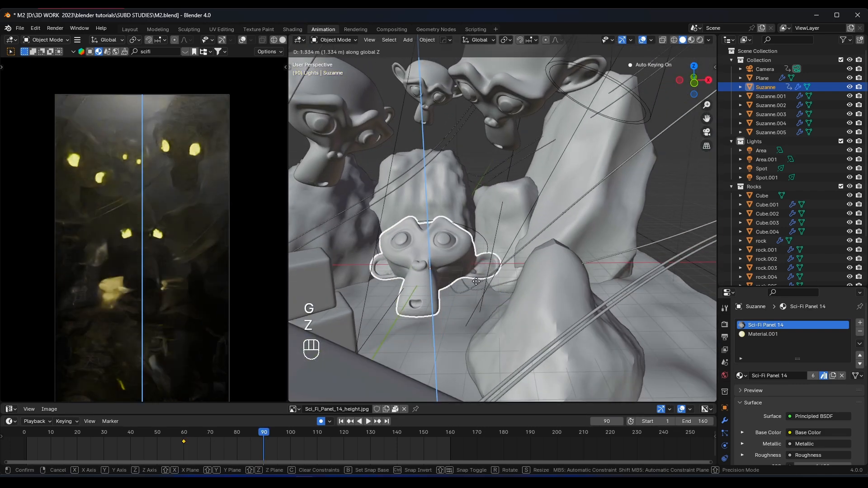
pyautogui.click(483, 280)
# - Rotate Suzanne about 49° around X at frame 90 and raise it a little further along Z
pyautogui.press('r')
pyautogui.press('x')
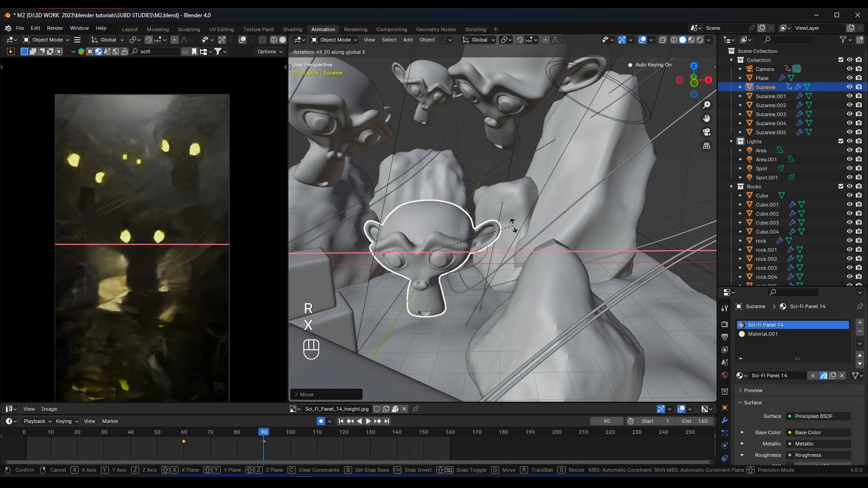
pyautogui.press('g')
pyautogui.press('z')
pyautogui.click(512, 226)
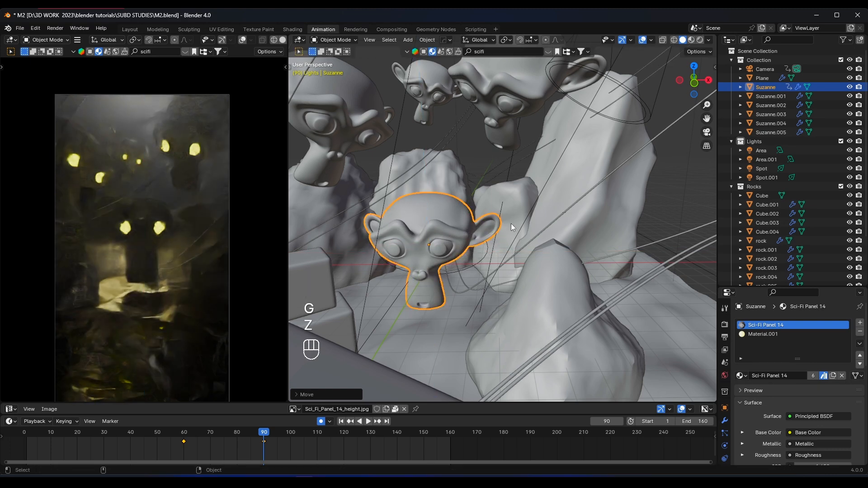
pyautogui.moveTo(511, 223); pyautogui.dragTo(440, 238, button='middle')
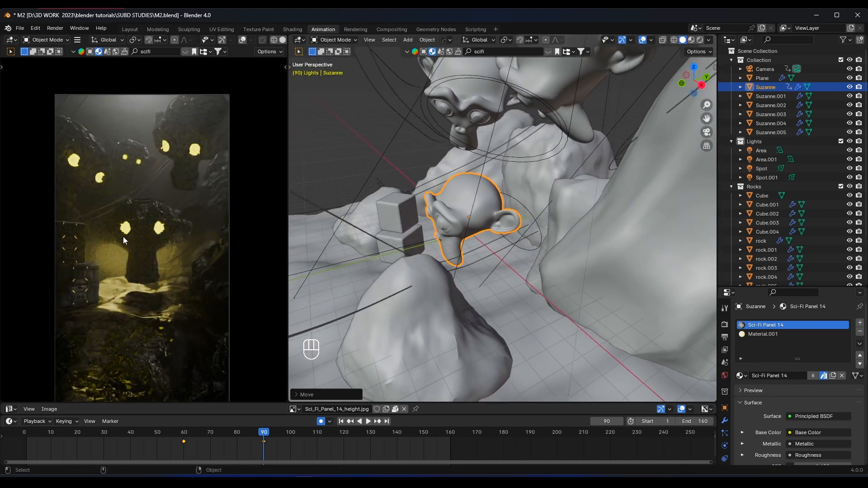
# - Play back the head's rise, switching the camera viewport to Solid shading for smoother playback
pyautogui.scroll(3, 123, 237)
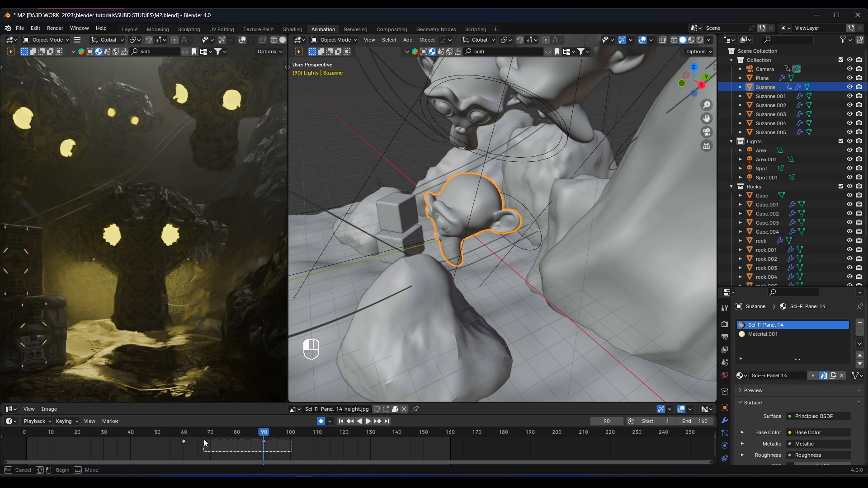
pyautogui.moveTo(204, 442); pyautogui.dragTo(204, 443)
pyautogui.press('space')
pyautogui.press('space')
pyautogui.press('z')
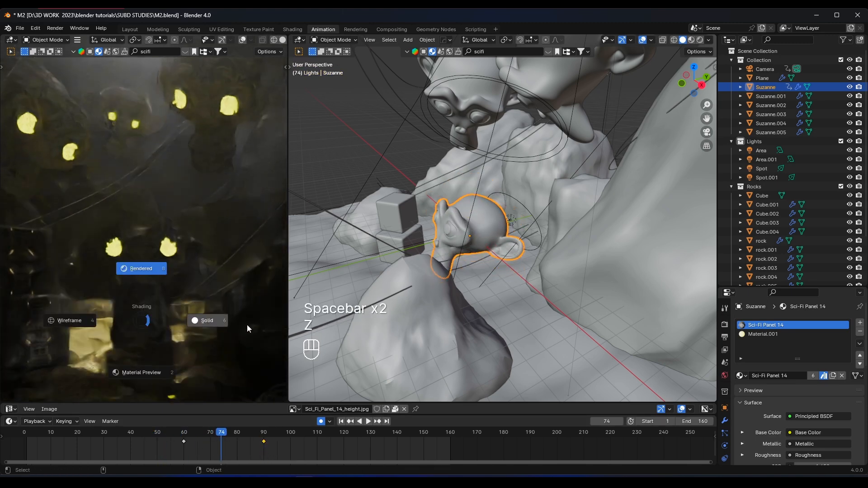
pyautogui.click(247, 324)
pyautogui.press('space')
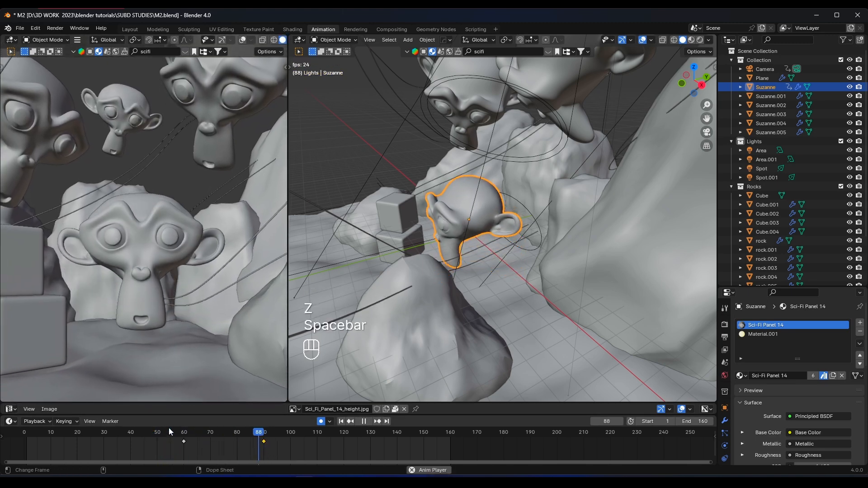
pyautogui.press('space')
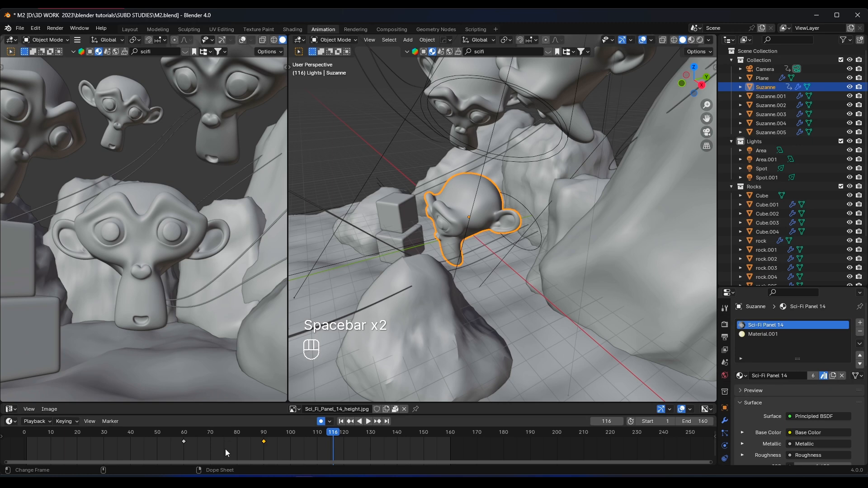
# - At frame 90, raise the head Suzanne by about 0.17 m along Z
pyautogui.click(263, 435)
pyautogui.press('g')
pyautogui.press('z')
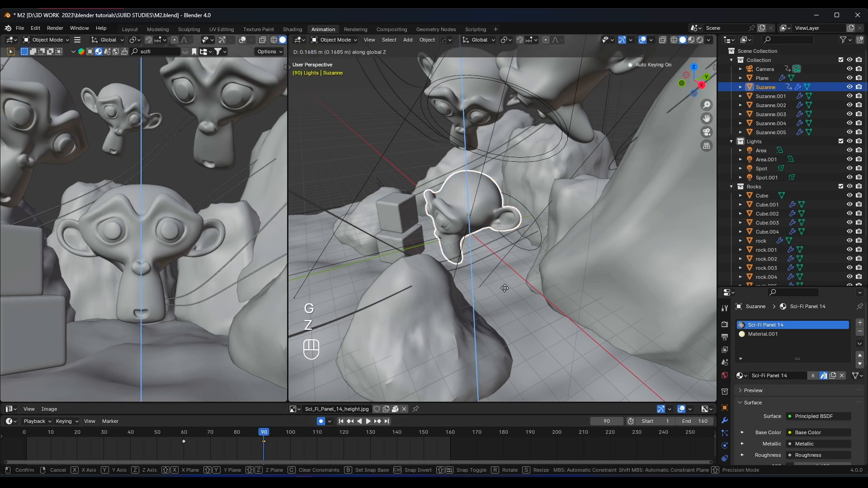
pyautogui.click(239, 424)
# - Set the interpolation of Suzanne's keyframes at frames 60 and 90 to Back and play the motion from about frame 50
pyautogui.moveTo(238, 432); pyautogui.dragTo(174, 436)
pyautogui.rightClick(184, 436)
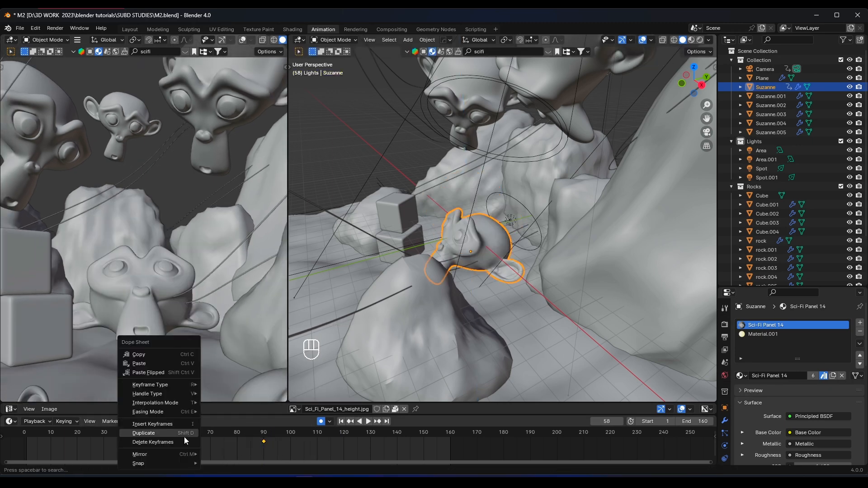
pyautogui.moveTo(181, 402)
pyautogui.click(363, 343)
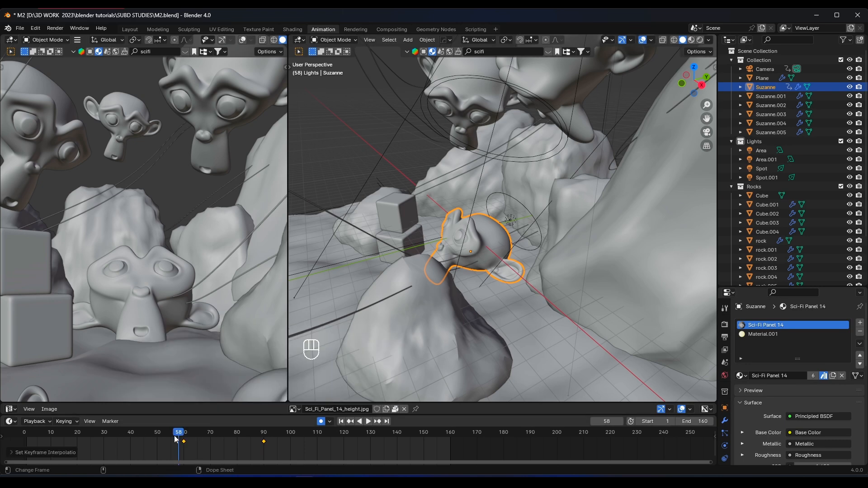
pyautogui.click(155, 431)
pyautogui.press('space')
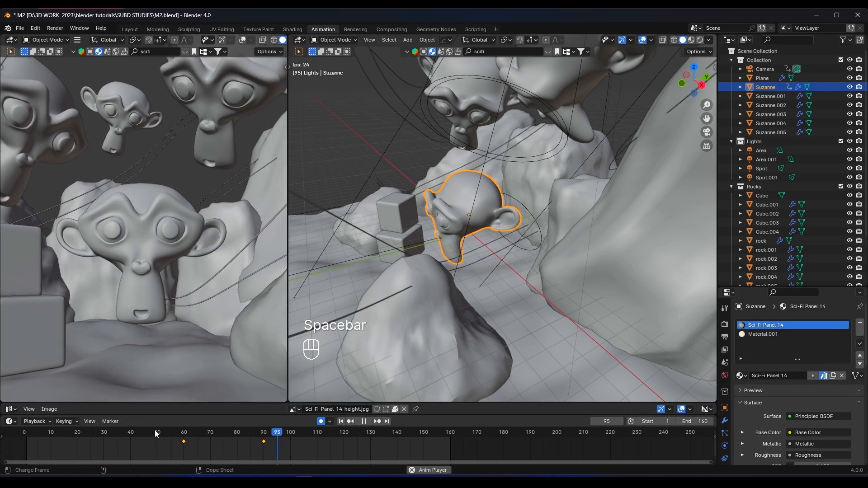
pyautogui.press('space')
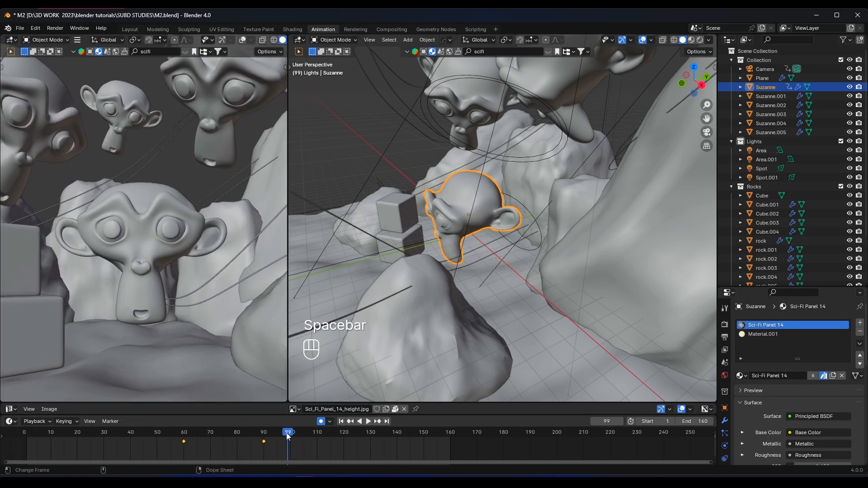
# - Duplicate Suzanne's frame 90 keyframe to frame 110 to hold the raised pose, and go to that frame
pyautogui.hotkey('shift', 'd')
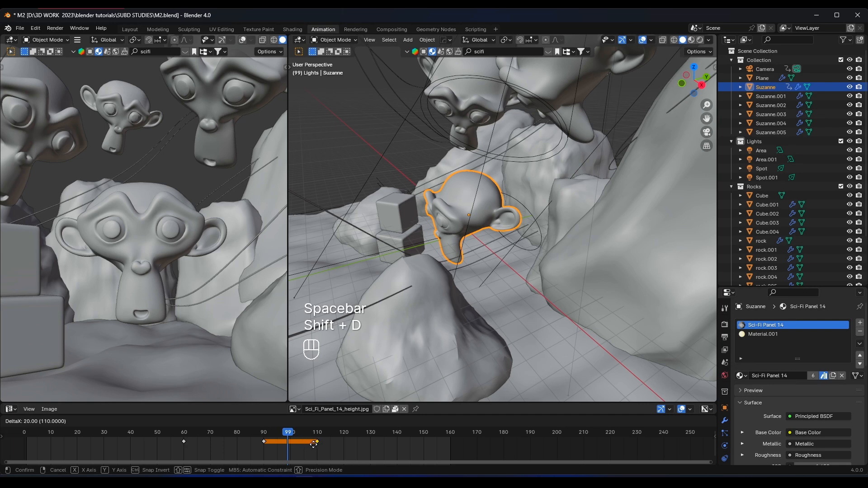
pyautogui.click(315, 445)
pyautogui.click(318, 435)
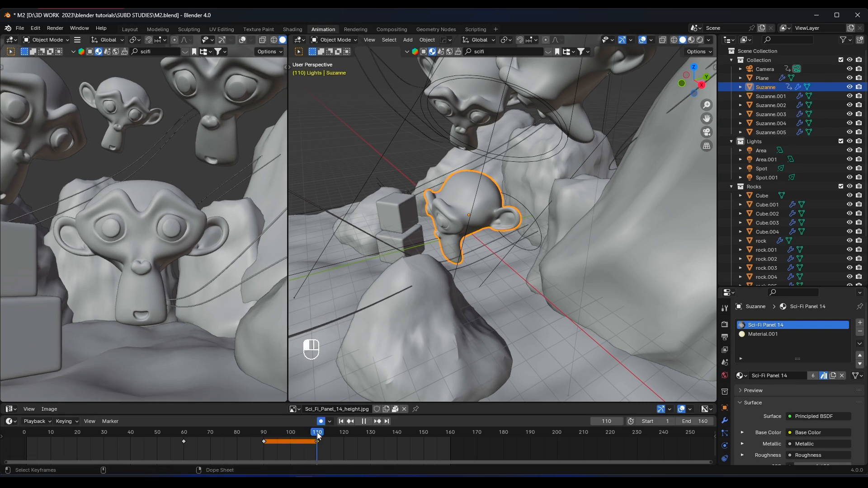
# - At frame 160, move the head Suzanne about 14 m along negative Y toward the camera to key its rush forward
pyautogui.moveTo(316, 432); pyautogui.dragTo(450, 432)
pyautogui.scroll(-5, 471, 232)
pyautogui.moveTo(515, 218); pyautogui.dragTo(481, 232, button='middle')
pyautogui.press('g')
pyautogui.press('y')
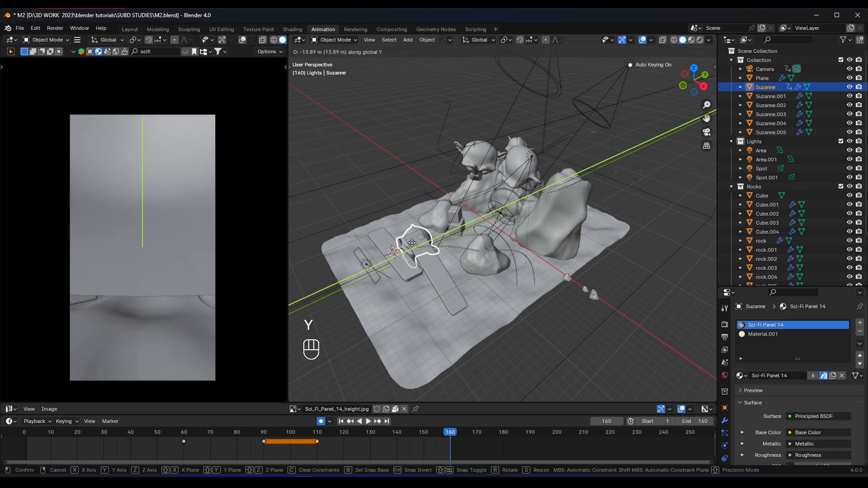
pyautogui.click(407, 262)
# - Set the interpolation of Suzanne's keyframes at frames 110 and 160 to Bezier and play the animation from the start
pyautogui.click(315, 436)
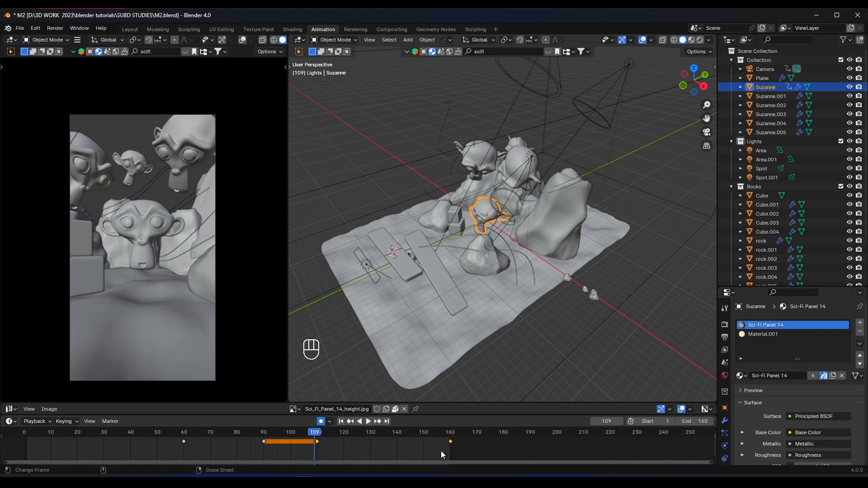
pyautogui.moveTo(316, 439); pyautogui.dragTo(315, 440)
pyautogui.rightClick(316, 439)
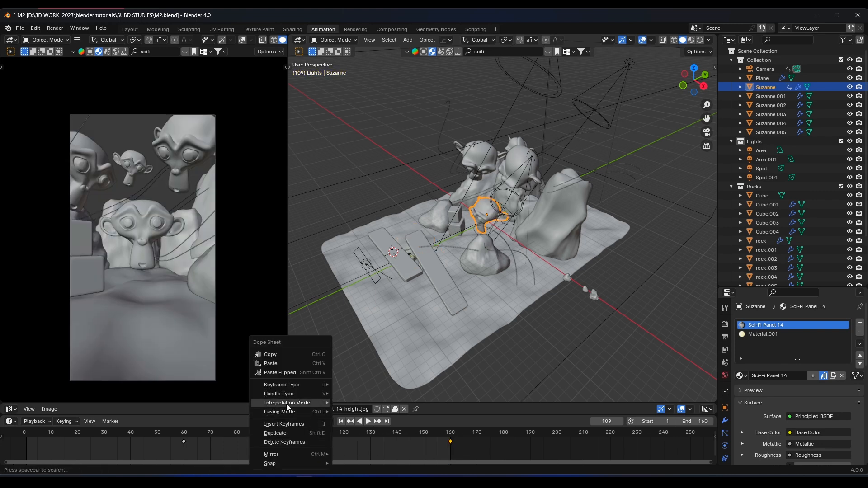
pyautogui.moveTo(289, 404)
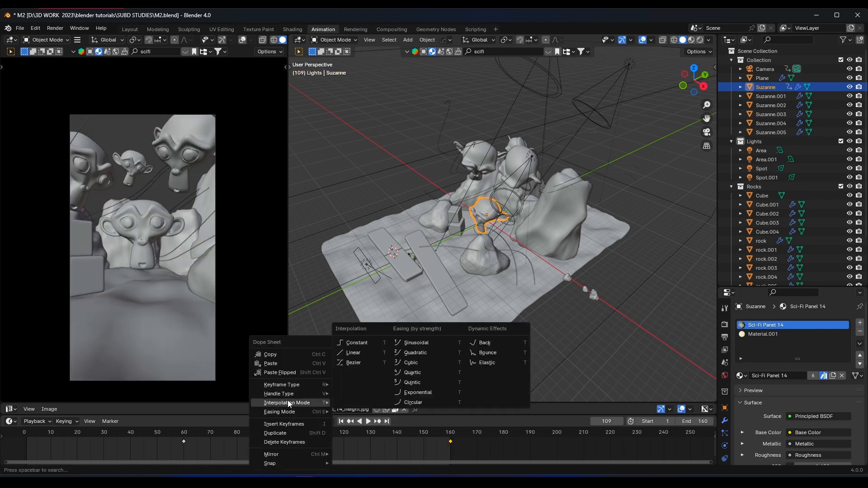
pyautogui.click(348, 363)
pyautogui.click(23, 433)
pyautogui.press('space')
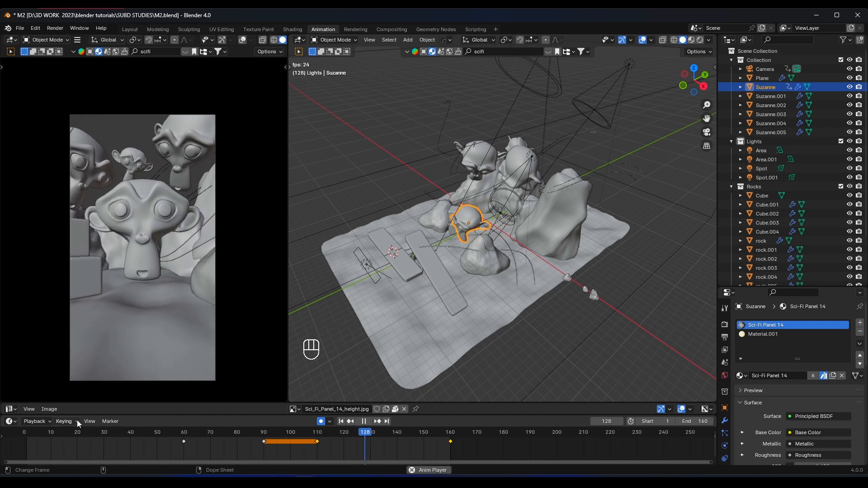
pyautogui.press('space')
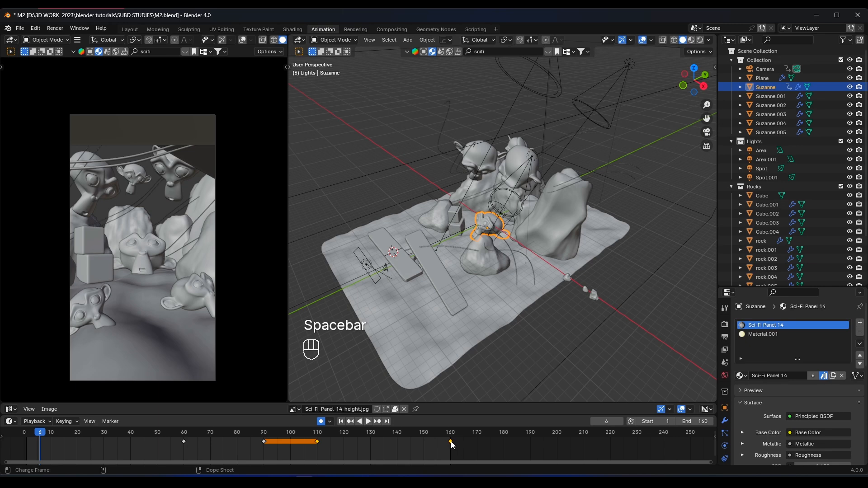
# - Move Suzanne's last keyframe from frame 160 to frame 130 and play the faster forward motion
pyautogui.click(451, 442)
pyautogui.press('g')
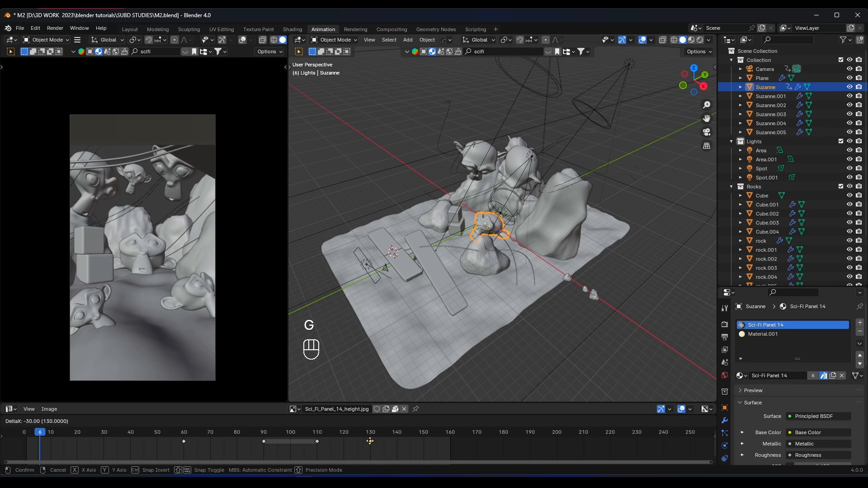
pyautogui.click(370, 442)
pyautogui.press('space')
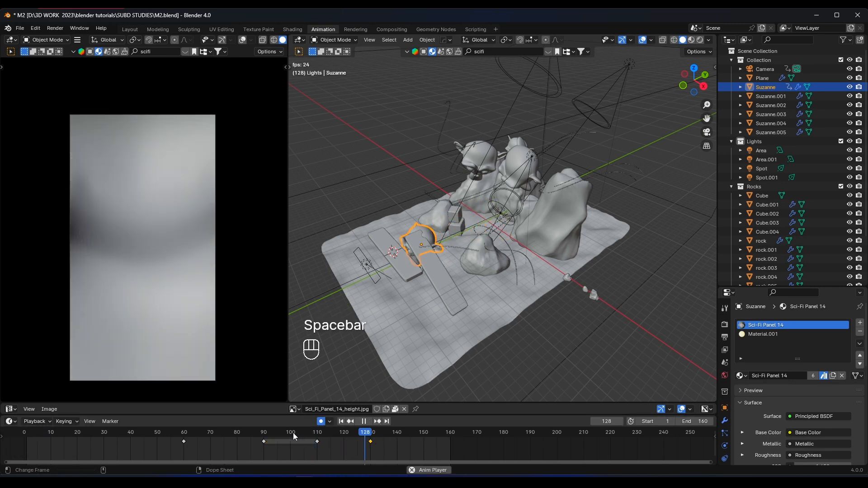
pyautogui.press('space')
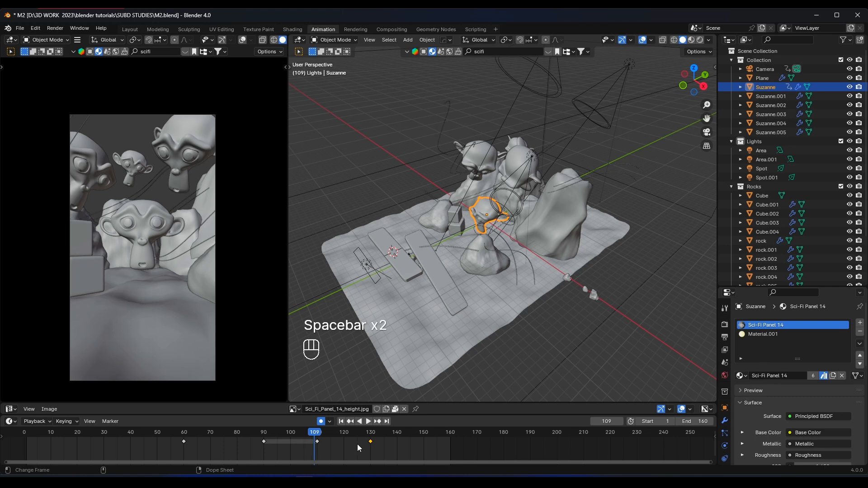
# - Move Suzanne's frame 110 keyframe to frame 120, keep the final keyframe at frame 130, and play back the new timing
pyautogui.moveTo(403, 452); pyautogui.dragTo(320, 439)
pyautogui.press('g')
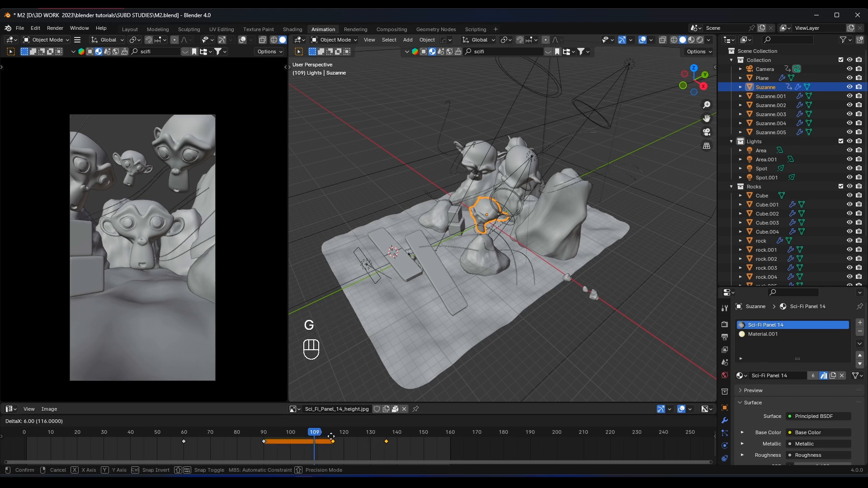
pyautogui.click(342, 437)
pyautogui.press('g')
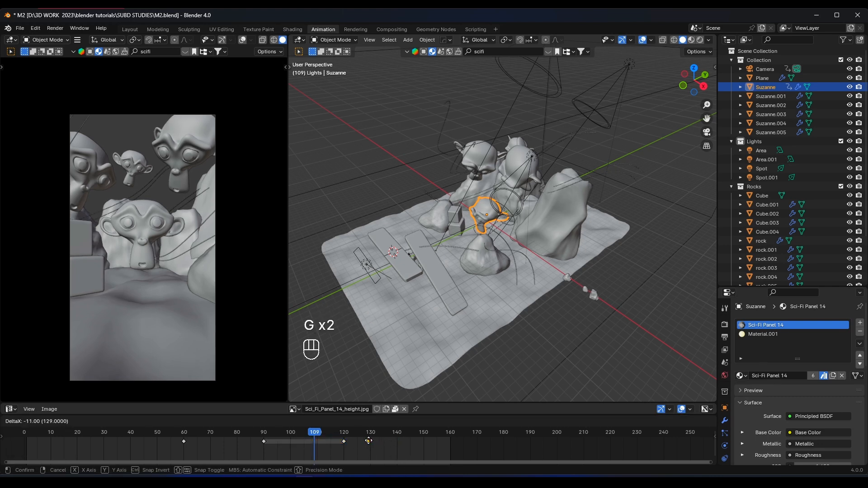
pyautogui.click(361, 445)
pyautogui.press('g')
pyautogui.click(370, 442)
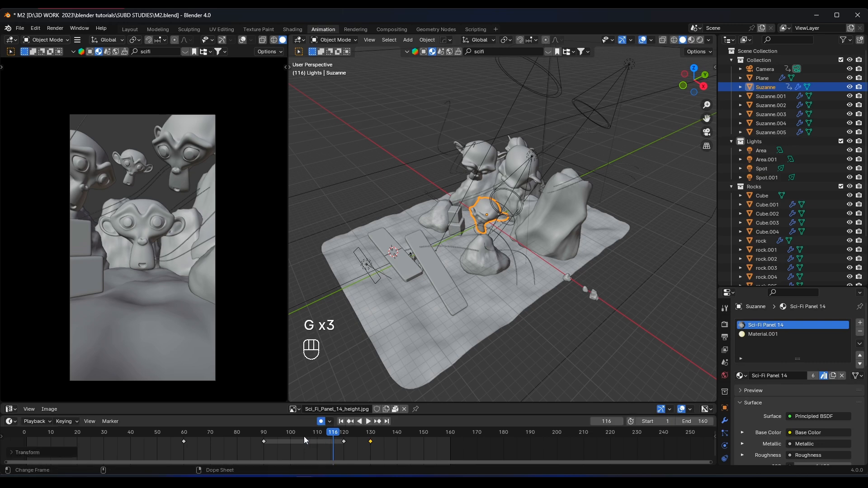
pyautogui.press('space')
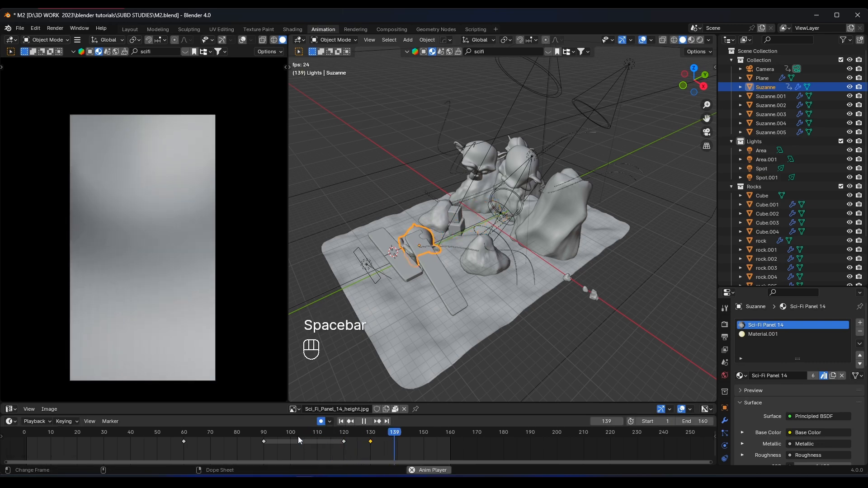
pyautogui.press('space')
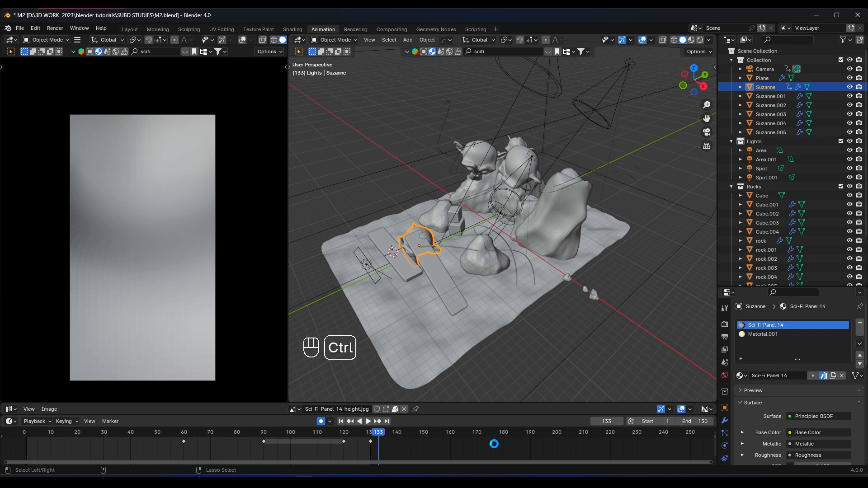
# - Save the file and play the animation in Solid shading to check the timing
pyautogui.hotkey('ctrl', 's')
pyautogui.press('space')
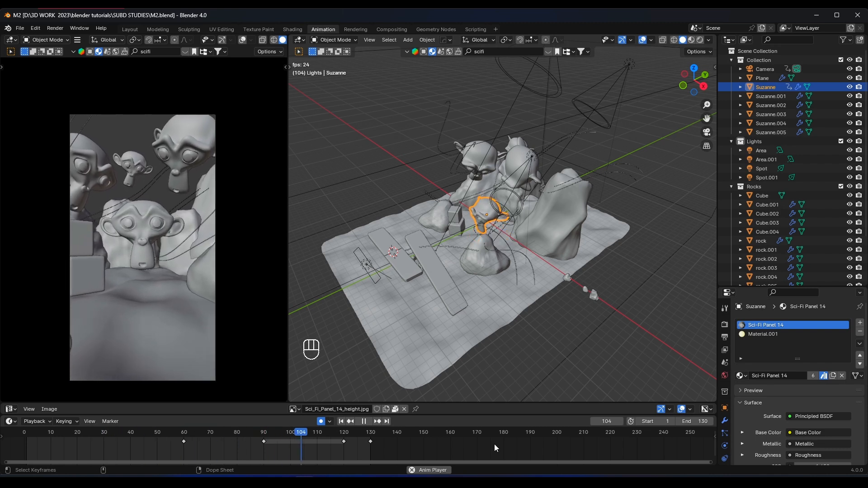
pyautogui.press('space')
# - Switch the camera viewport to Rendered shading and play the animation from frame 0
pyautogui.press('z')
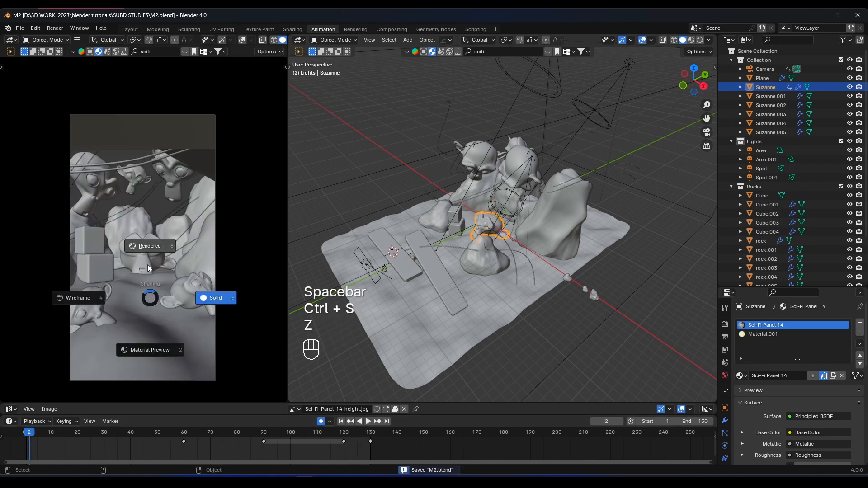
pyautogui.click(147, 260)
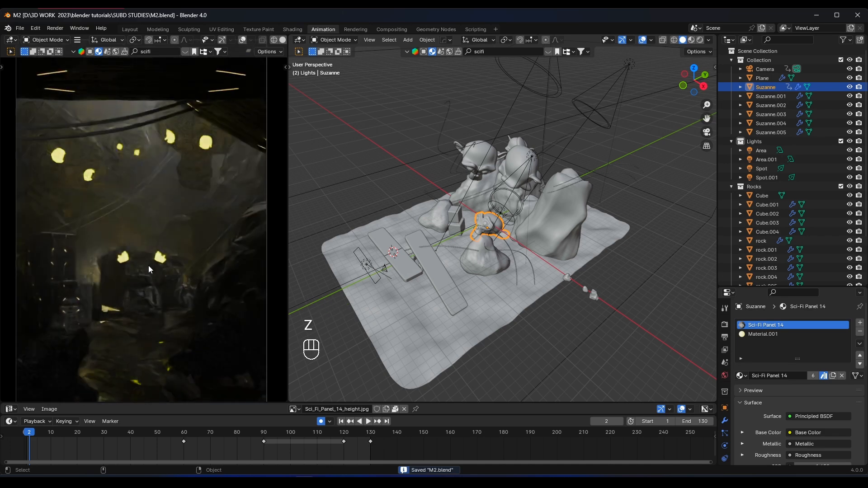
pyautogui.scroll(4, 154, 276)
pyautogui.click(36, 435)
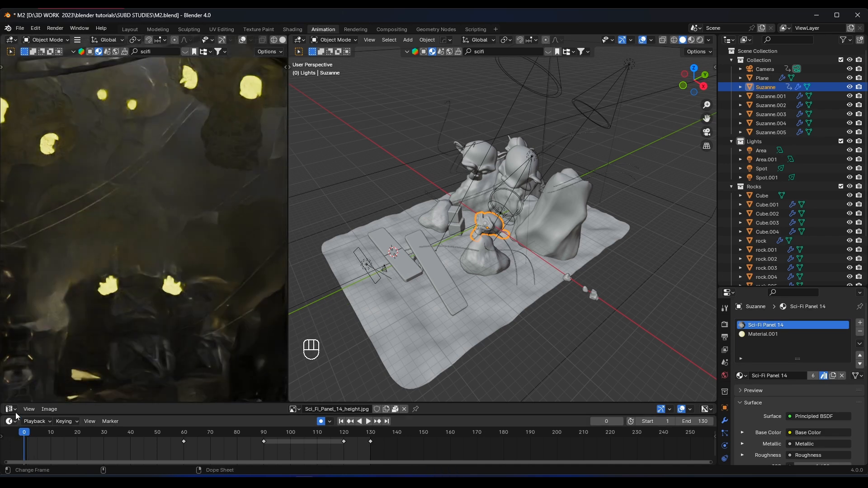
pyautogui.press('space')
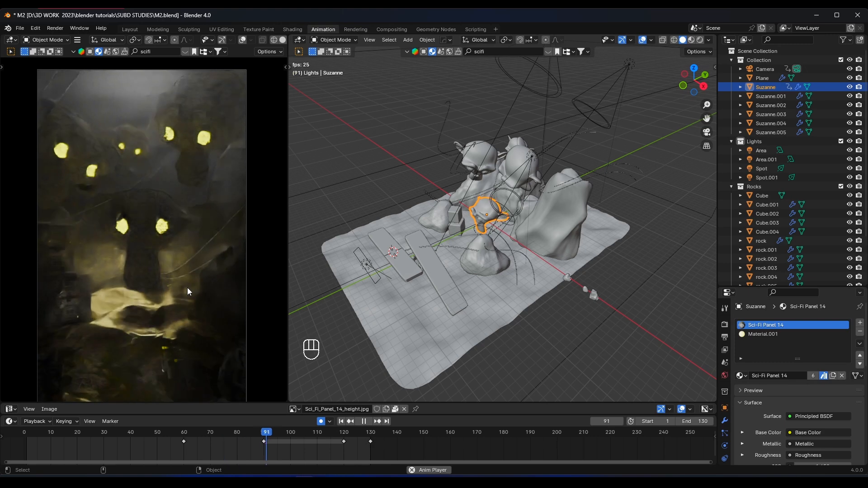
# - Pause and resume playback repeatedly to examine the rendered look of the rising and charging head at different frames
pyautogui.press('space')
pyautogui.press('space')
pyautogui.press('space')
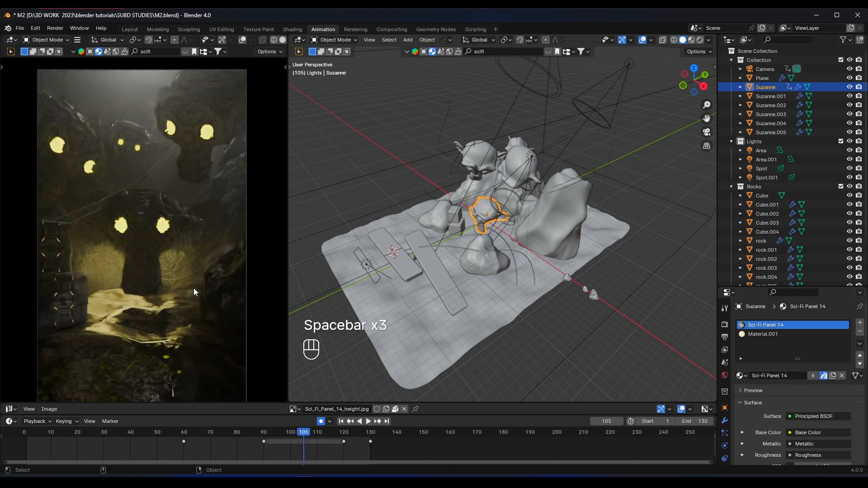
pyautogui.press('space')
pyautogui.press('space')
pyautogui.press('space')
pyautogui.press('space')
pyautogui.press('space')
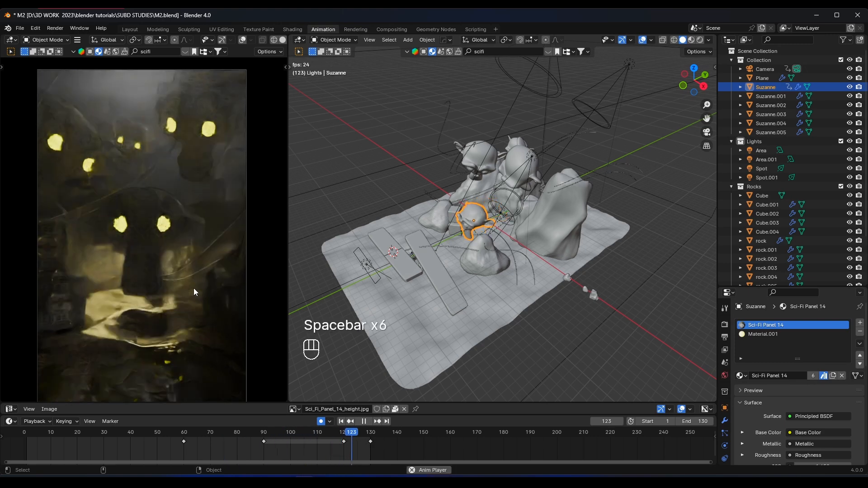
pyautogui.press('space')
pyautogui.press('space')
pyautogui.press('space')
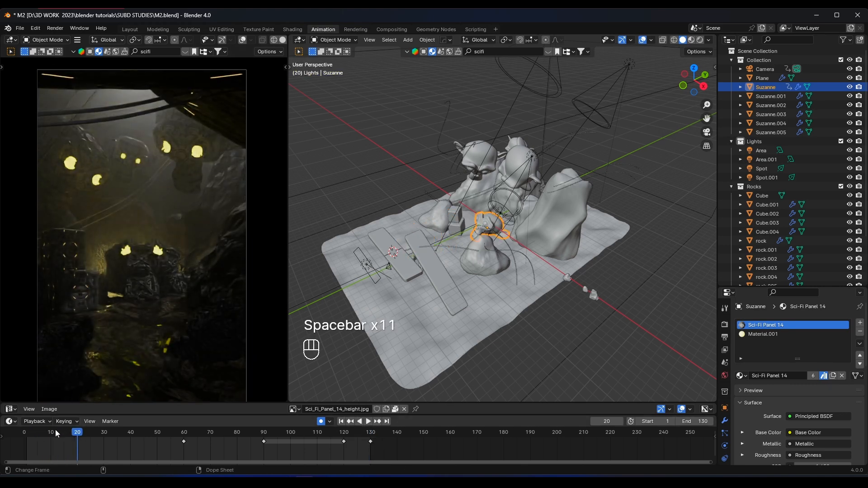
# - Enlarge the image editor and material properties areas, and switch the image editor to the Shader Editor showing Suzanne's Material.001 emission settings
pyautogui.moveTo(77, 432); pyautogui.dragTo(183, 427)
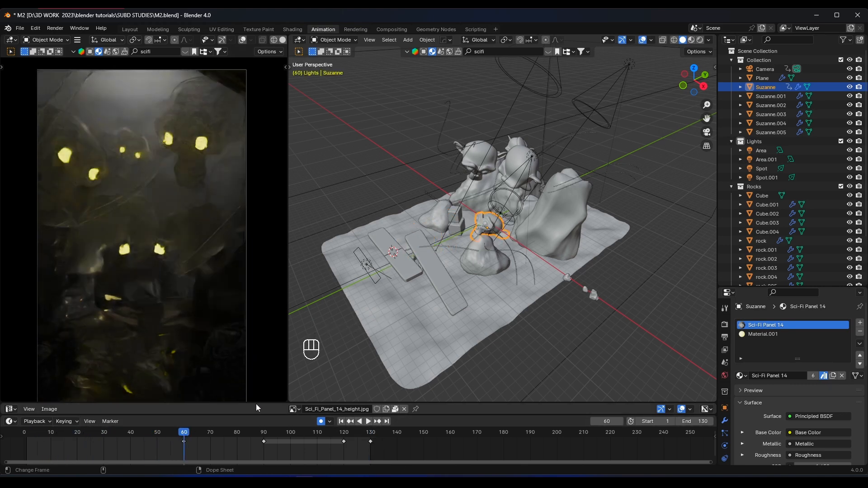
pyautogui.scroll(6, 495, 263)
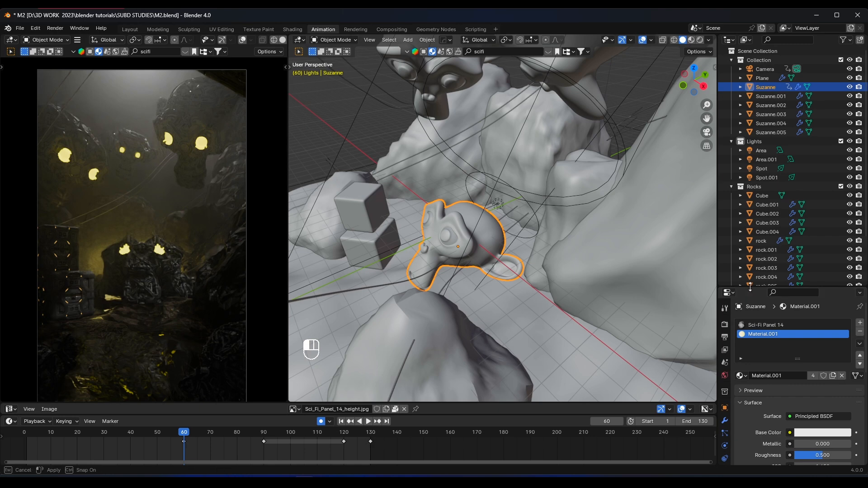
pyautogui.moveTo(750, 286); pyautogui.dragTo(751, 202)
pyautogui.moveTo(438, 402); pyautogui.dragTo(438, 292)
pyautogui.click(10, 299)
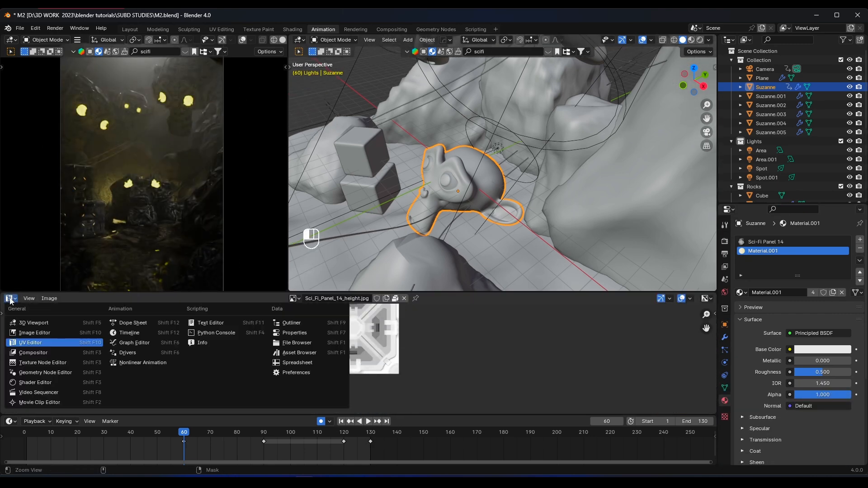
pyautogui.click(36, 374)
pyautogui.scroll(5, 307, 375)
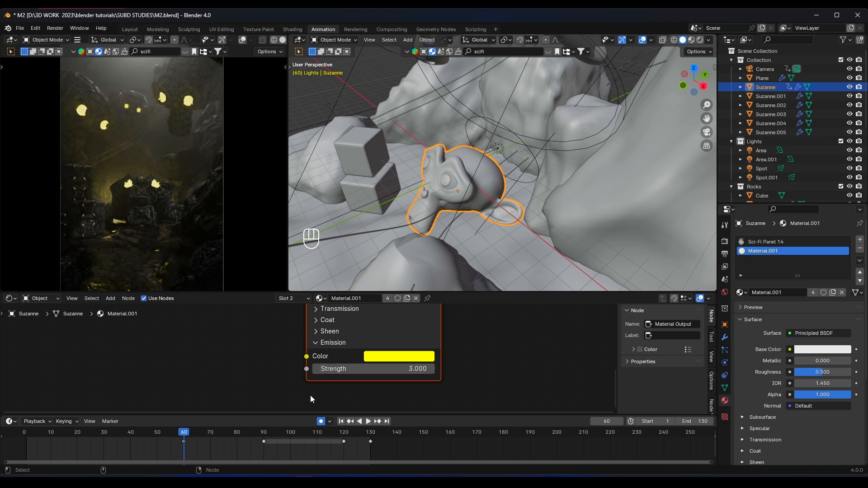
# - Keyframe Material.001's emission strength at 3.000 on frame 50 and with the glow turned off on frame 40
pyautogui.moveTo(185, 435); pyautogui.dragTo(158, 435)
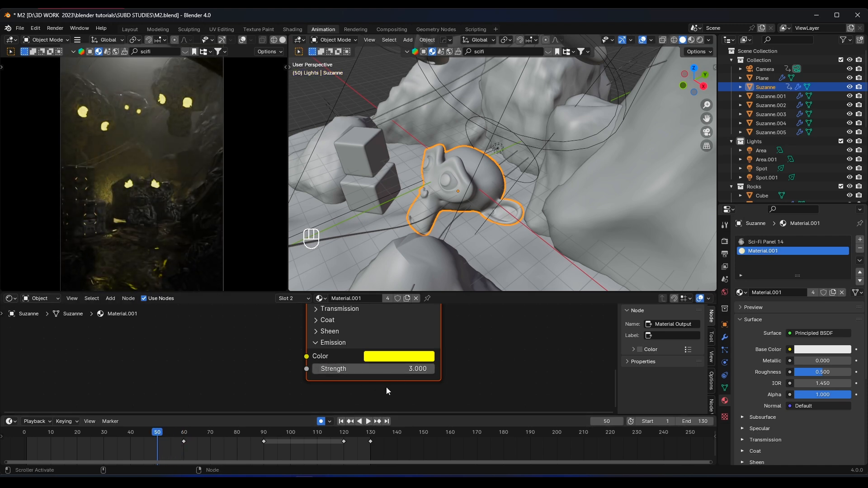
pyautogui.rightClick(405, 368)
pyautogui.click(362, 359)
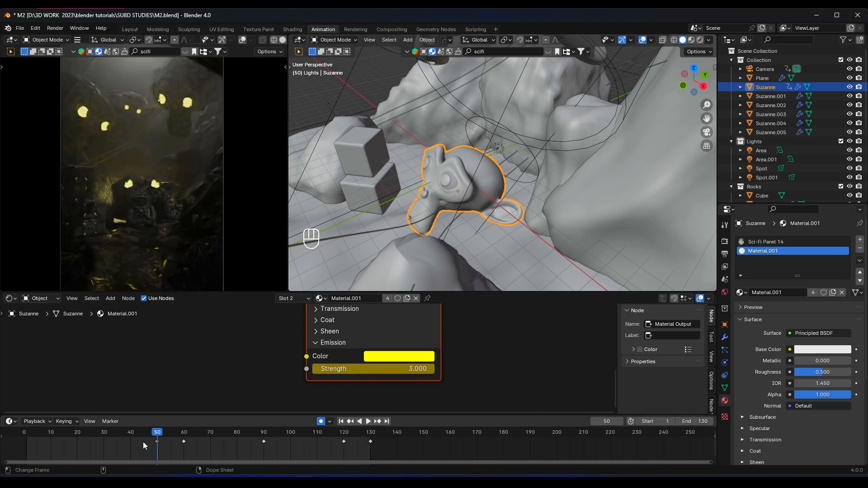
pyautogui.moveTo(154, 438); pyautogui.dragTo(131, 435)
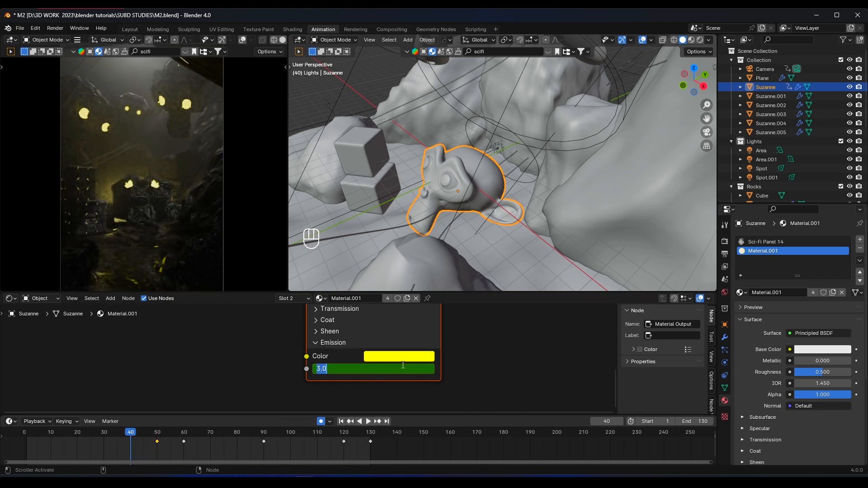
pyautogui.press('Return')
pyautogui.rightClick(400, 366)
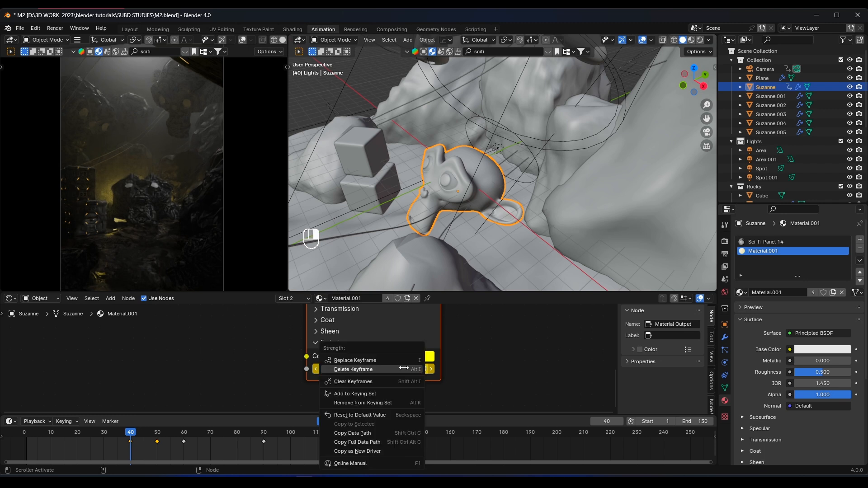
# - Set Material.001's base color to black, metallic to 0.382 and roughness to 0.414 for dark, slightly glossy eyes
pyautogui.scroll(-4, 487, 349)
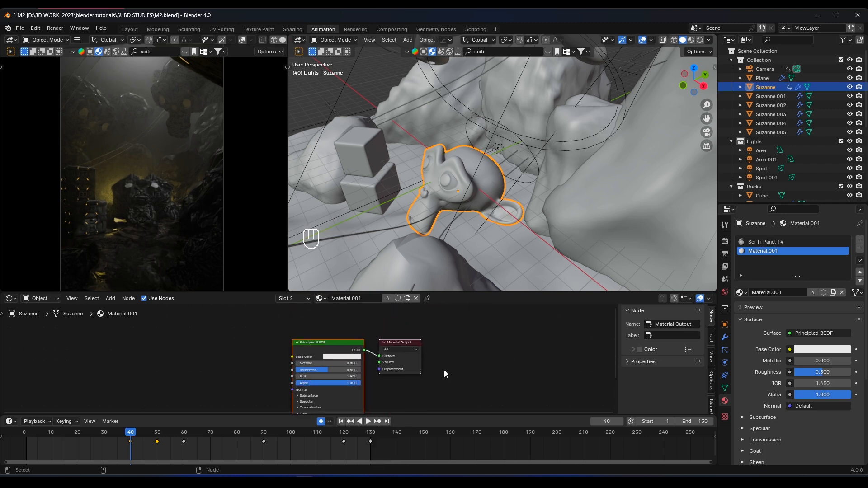
pyautogui.scroll(2, 443, 374)
pyautogui.click(368, 359)
pyautogui.moveTo(437, 230); pyautogui.dragTo(438, 281)
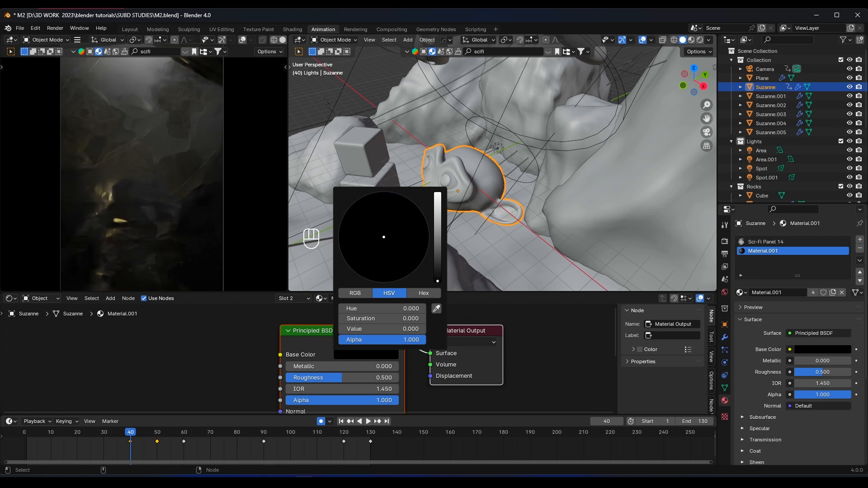
pyautogui.moveTo(316, 366)
pyautogui.mouseDown()
pyautogui.moveTo(357, 366)
pyautogui.moveTo(328, 366)
pyautogui.mouseUp()
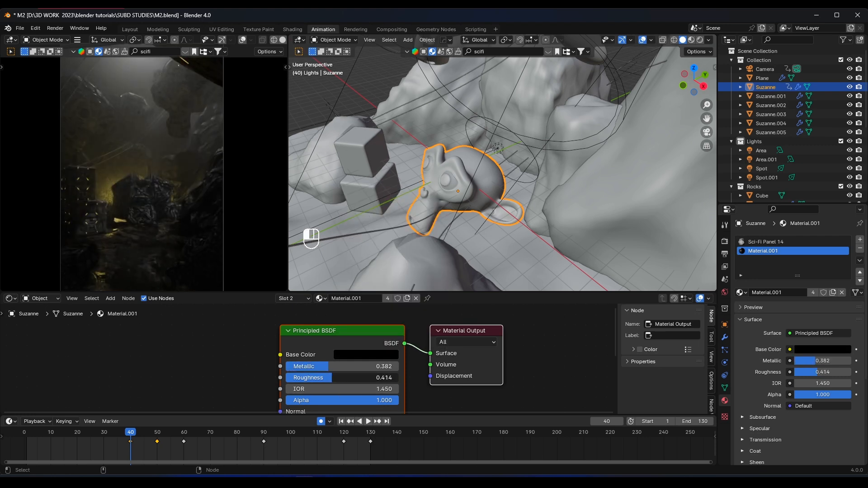
pyautogui.press('KP_0')
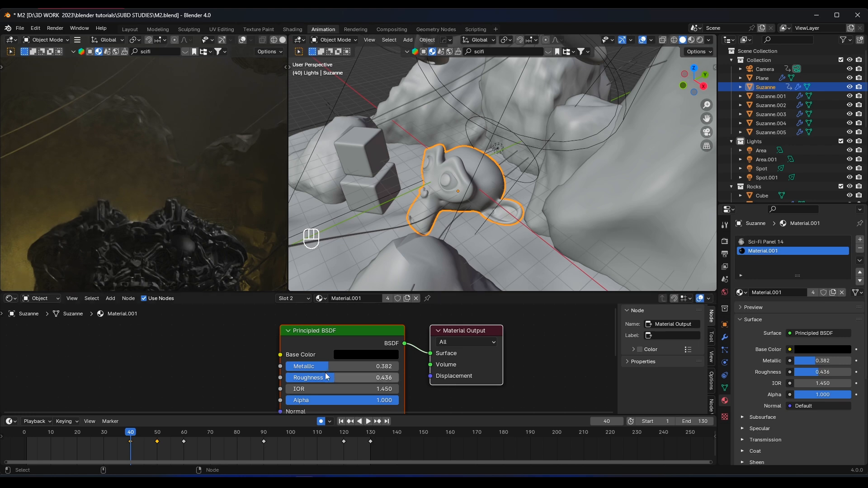
pyautogui.moveTo(327, 377)
pyautogui.mouseDown()
pyautogui.moveTo(290, 376)
pyautogui.moveTo(337, 377)
pyautogui.moveTo(323, 377)
pyautogui.mouseUp()
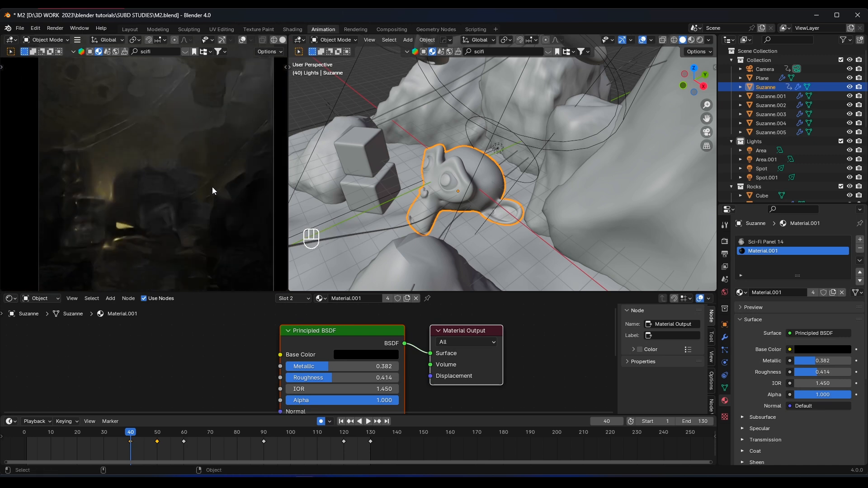
# - Save the file and preview the animation in the rendered camera view
pyautogui.hotkey('ctrl', 's')
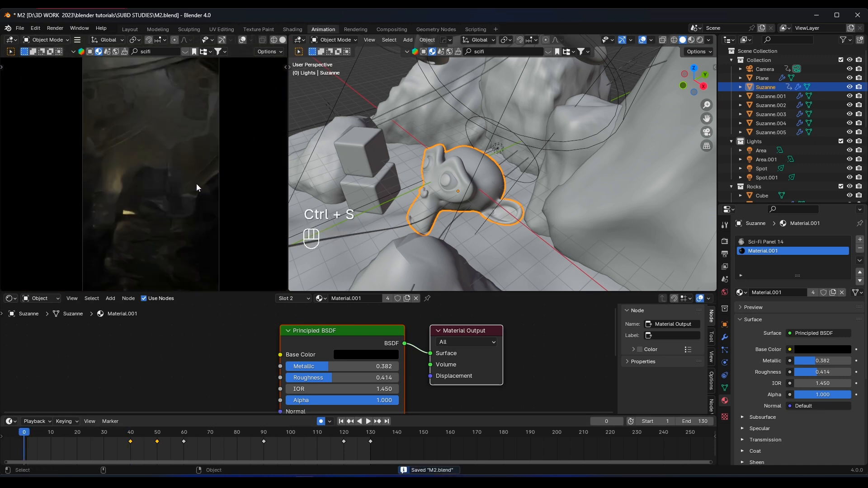
pyautogui.press('space')
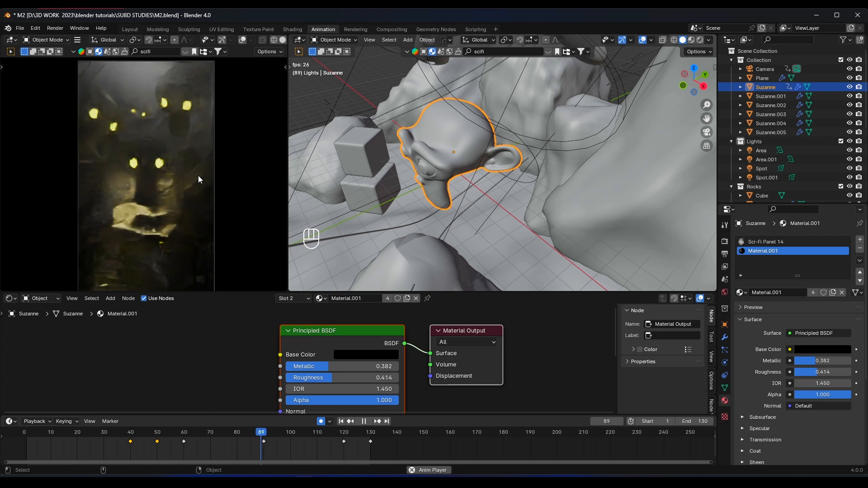
pyautogui.press('space')
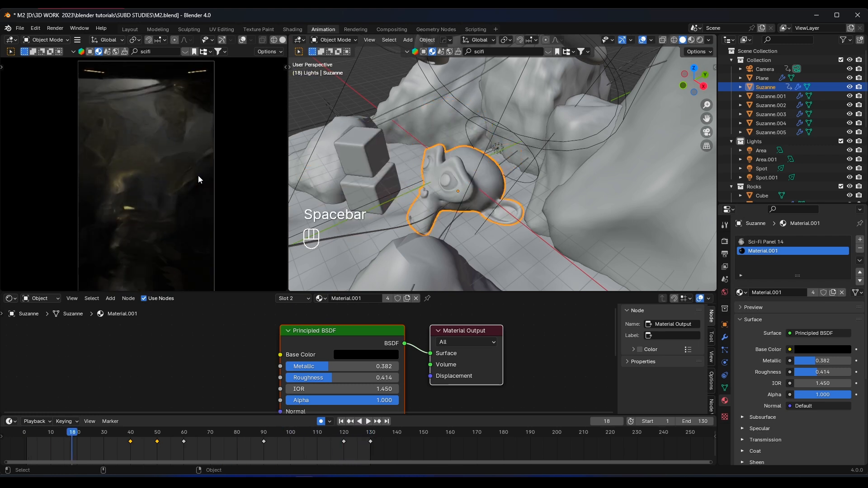
# - Enlarge the 3D viewports, save again, and replay the animation to frame 88 for a close look at the main monkey head
pyautogui.moveTo(212, 293); pyautogui.dragTo(199, 373)
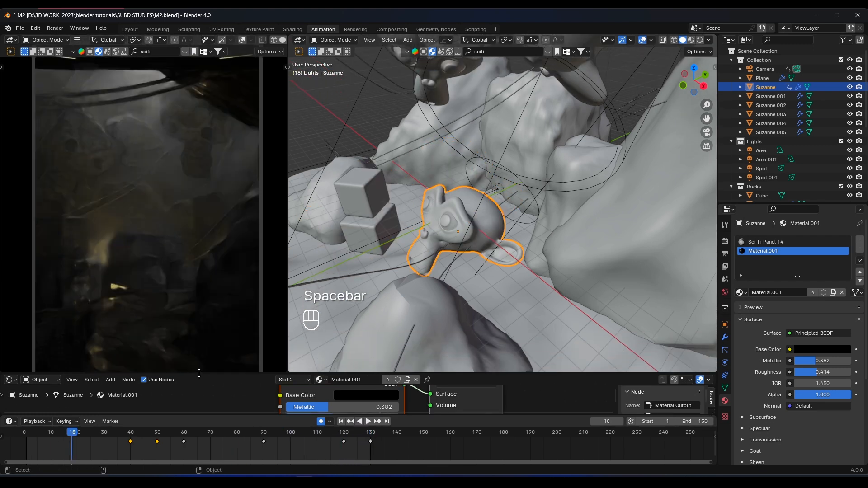
pyautogui.hotkey('ctrl', 's')
pyautogui.press('space')
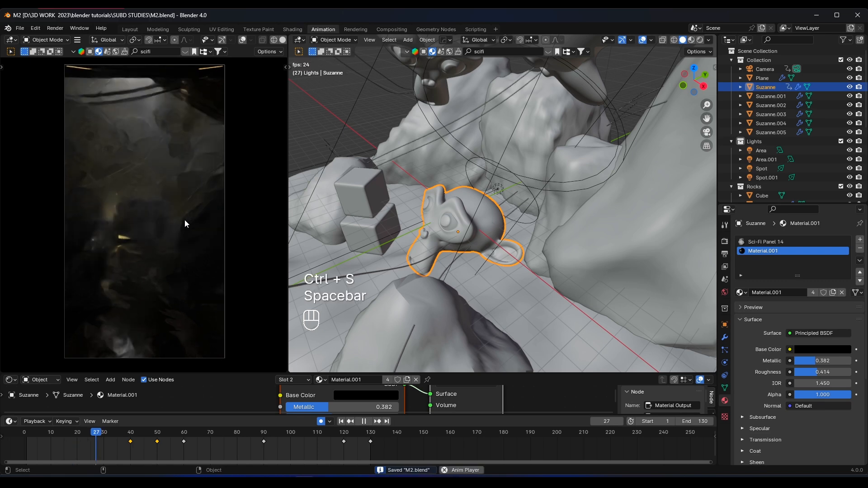
pyautogui.press('space')
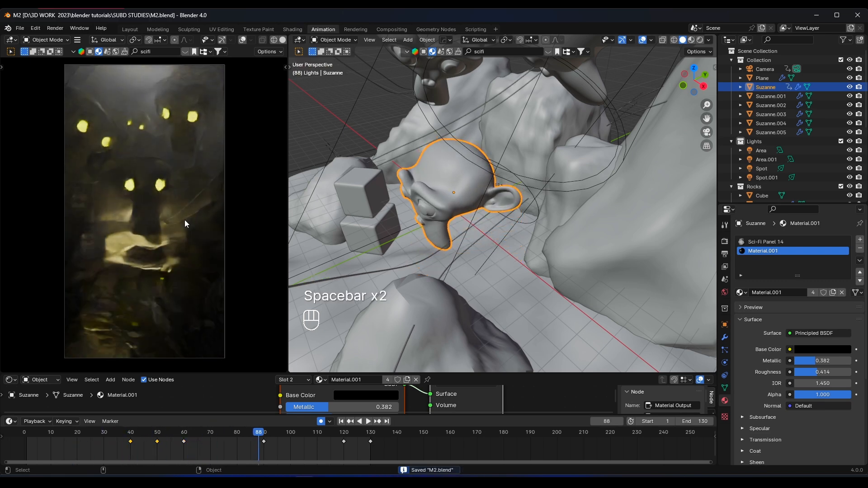
pyautogui.scroll(5, 186, 224)
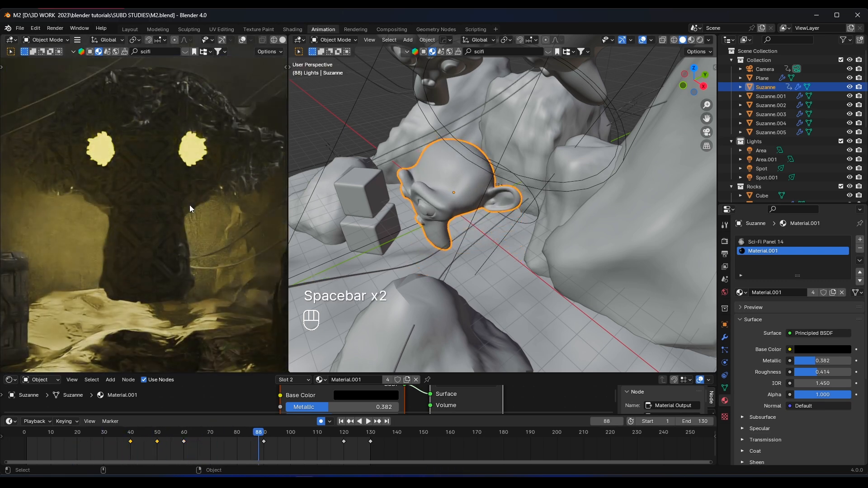
pyautogui.scroll(1, 190, 209)
# - Scale all of Suzanne's UVs down to about 0.7 in the UV Editor and inspect the panel texture on the head
pyautogui.moveTo(228, 374); pyautogui.dragTo(226, 289)
pyautogui.click(10, 295)
pyautogui.click(26, 341)
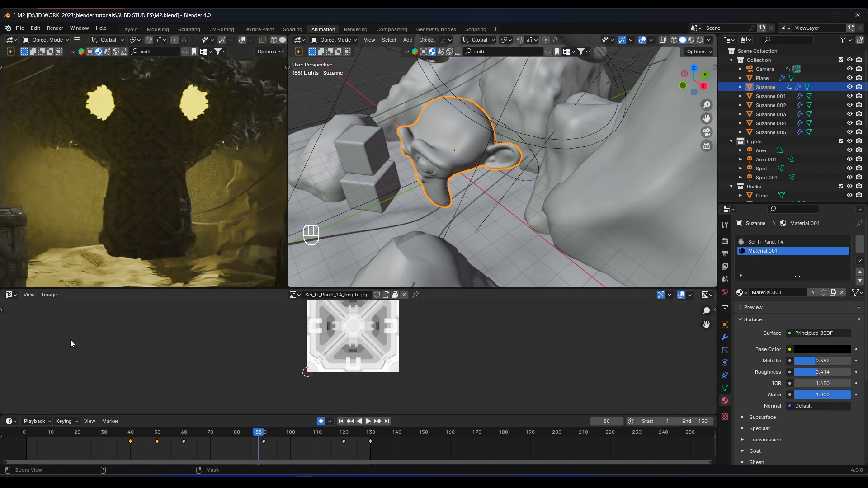
pyautogui.press('Tab')
pyautogui.press('a')
pyautogui.press('a')
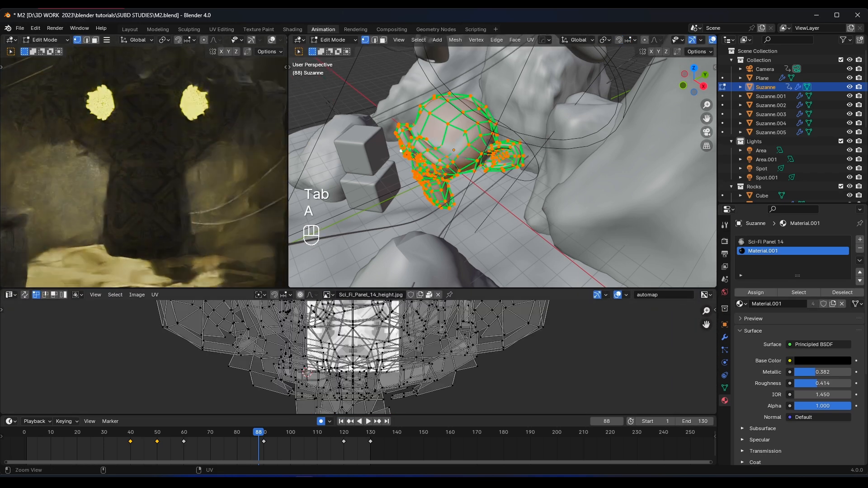
pyautogui.press('s')
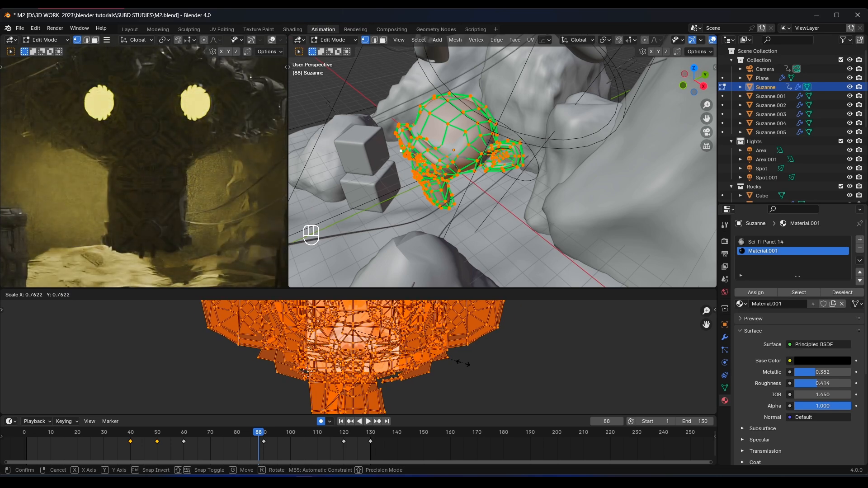
pyautogui.click(454, 363)
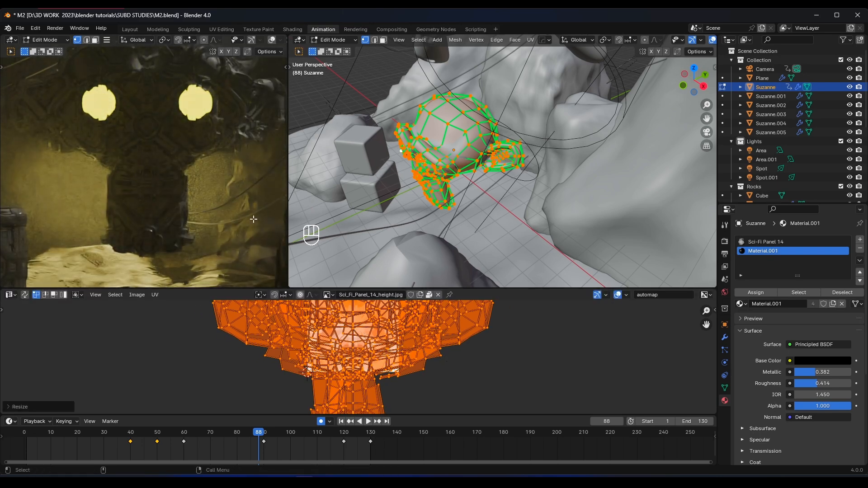
pyautogui.press('Tab')
pyautogui.scroll(6, 167, 200)
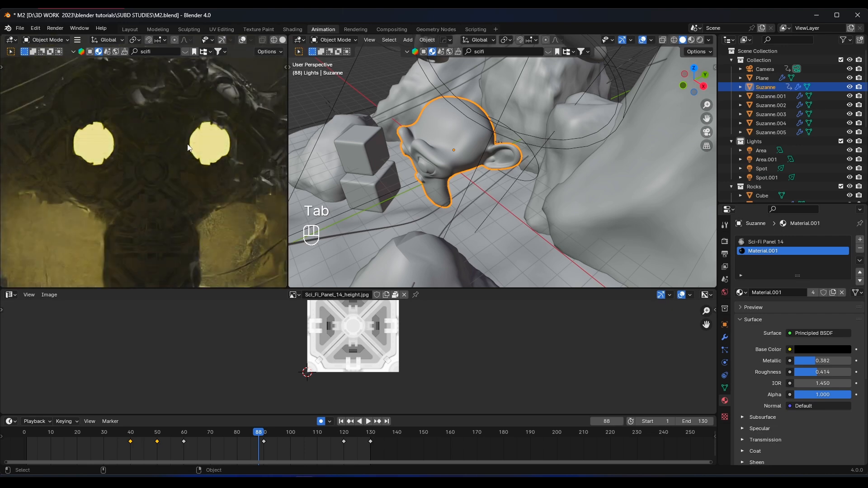
pyautogui.scroll(-2, 192, 145)
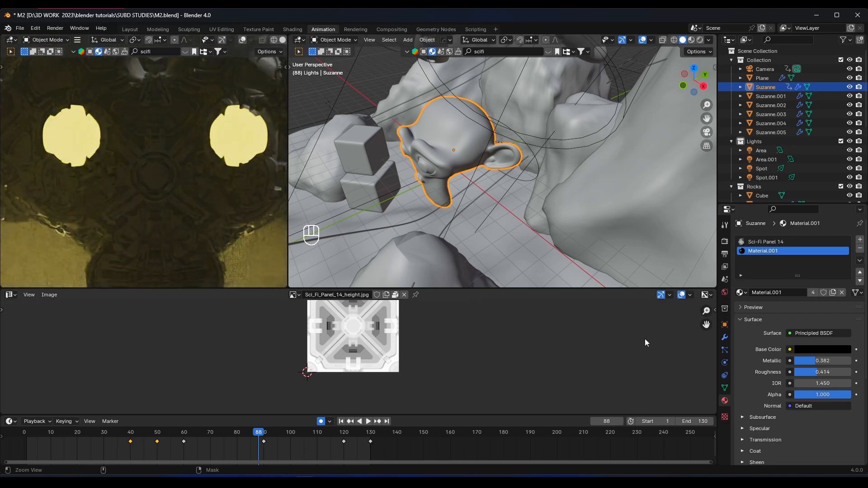
# - Show Suzanne's Sci-Fi Panel 14 material in the Shader Editor and move the Principled BSDF node farther from the texture nodes
pyautogui.click(752, 243)
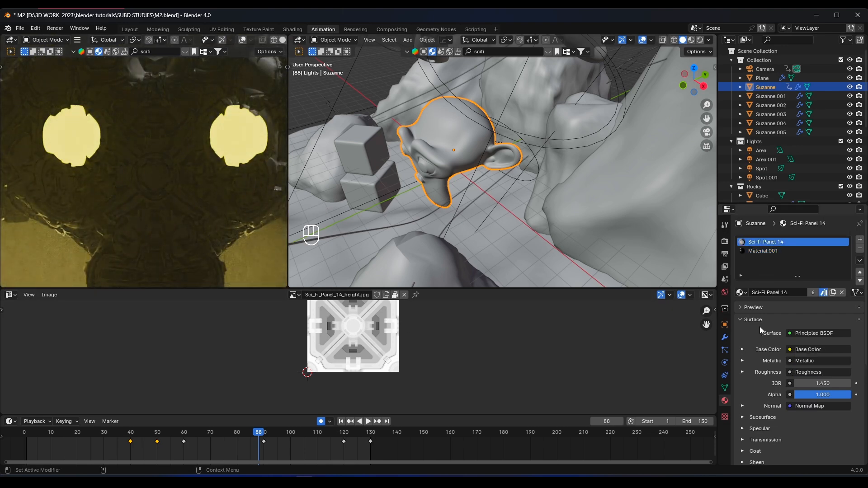
pyautogui.click(12, 296)
pyautogui.click(45, 379)
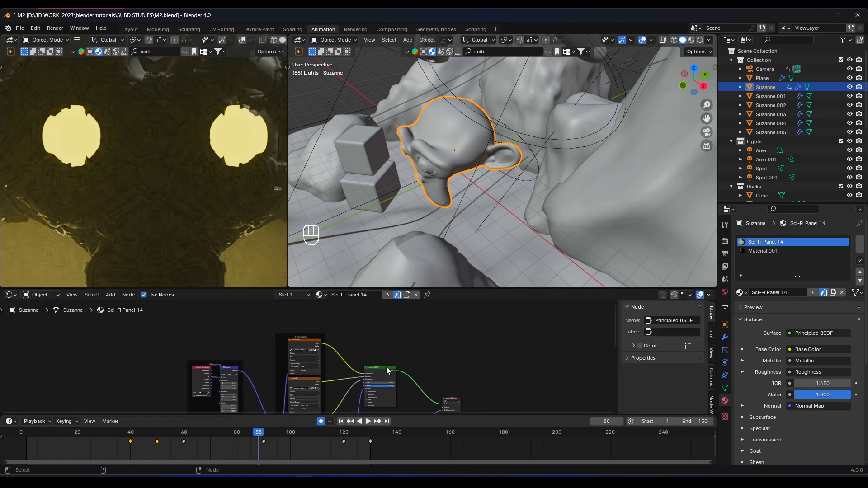
pyautogui.scroll(3, 354, 355)
pyautogui.scroll(-4, 186, 199)
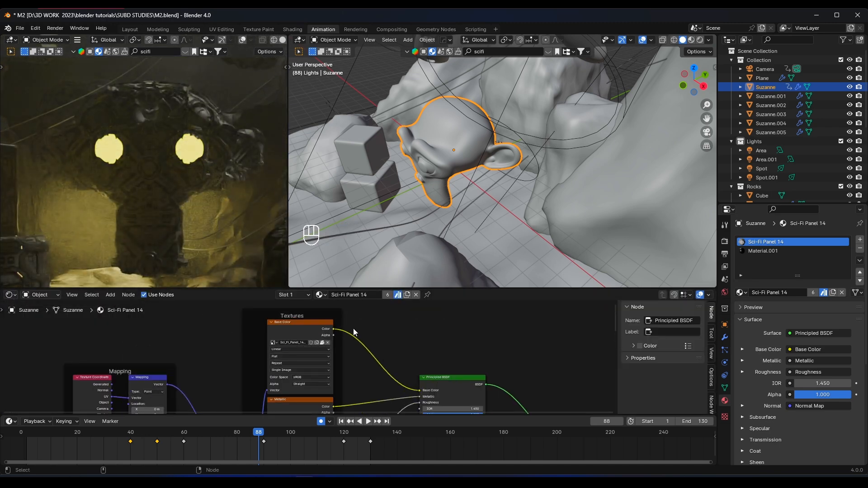
pyautogui.moveTo(441, 385); pyautogui.dragTo(511, 366)
pyautogui.moveTo(506, 365); pyautogui.dragTo(482, 352, button='middle')
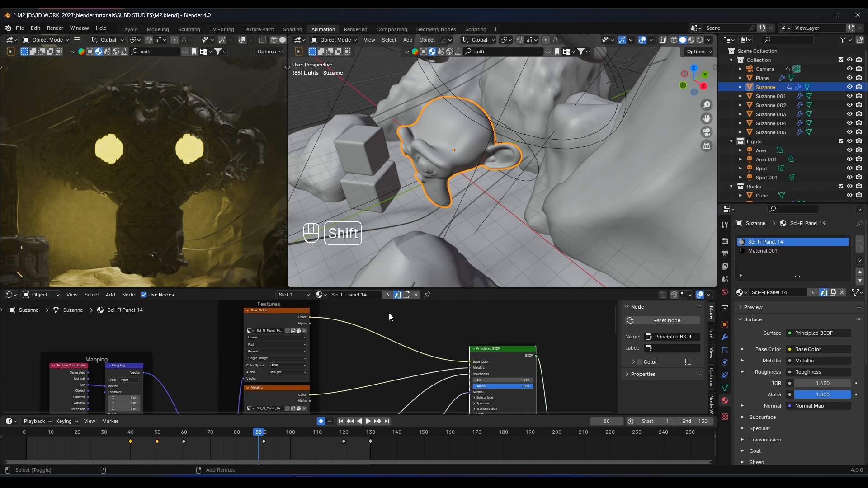
# - Insert a Hue/Saturation/Value node between the Base Color texture and Principled BSDF, with Saturation 0.130 and Value 0.200
pyautogui.hotkey('shift', 'a')
pyautogui.click(390, 313)
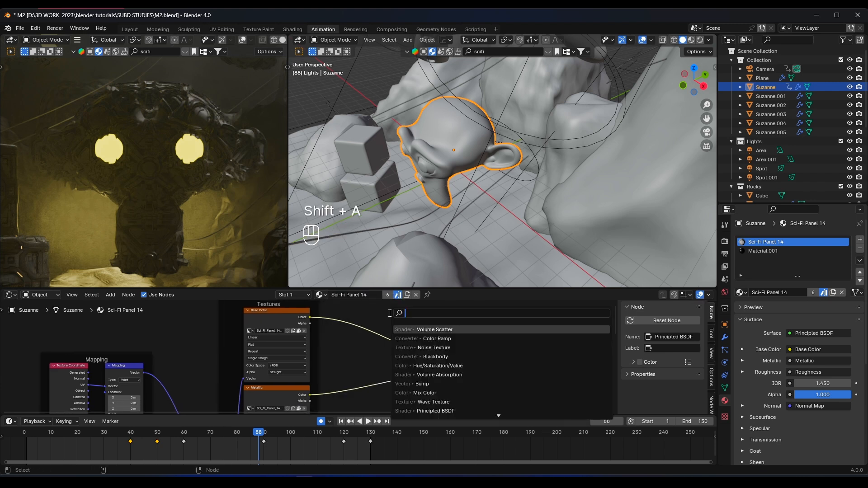
pyautogui.click(438, 366)
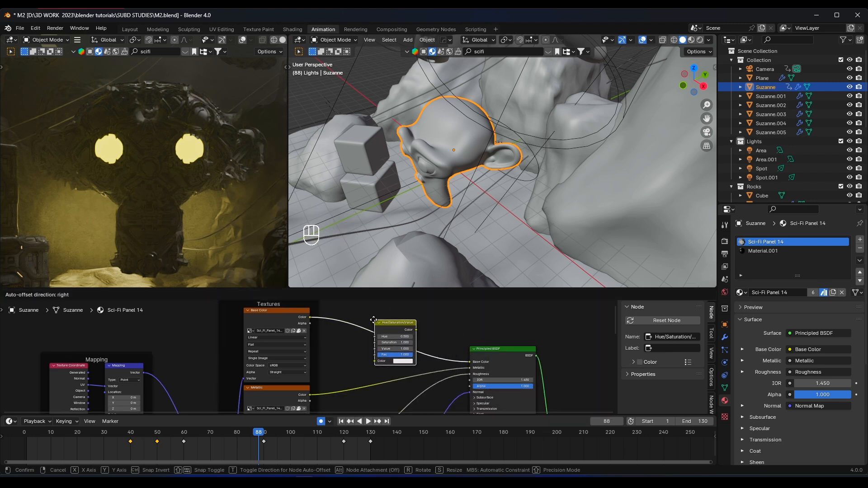
pyautogui.click(366, 322)
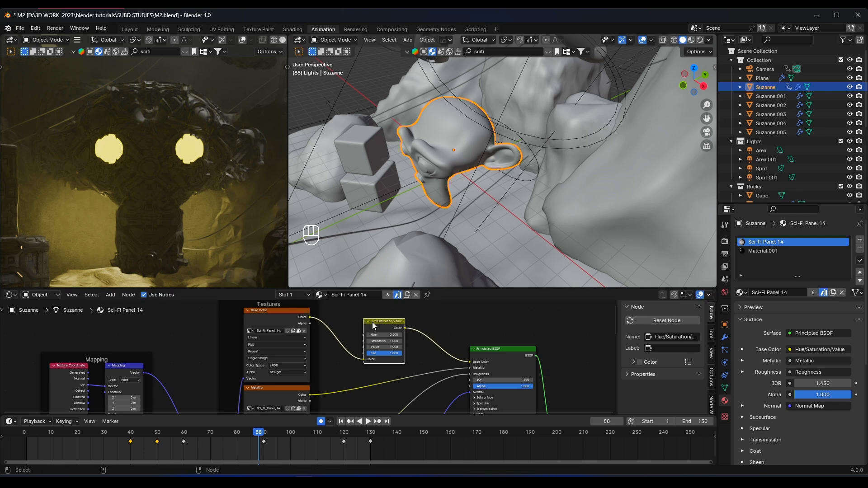
pyautogui.scroll(3, 415, 357)
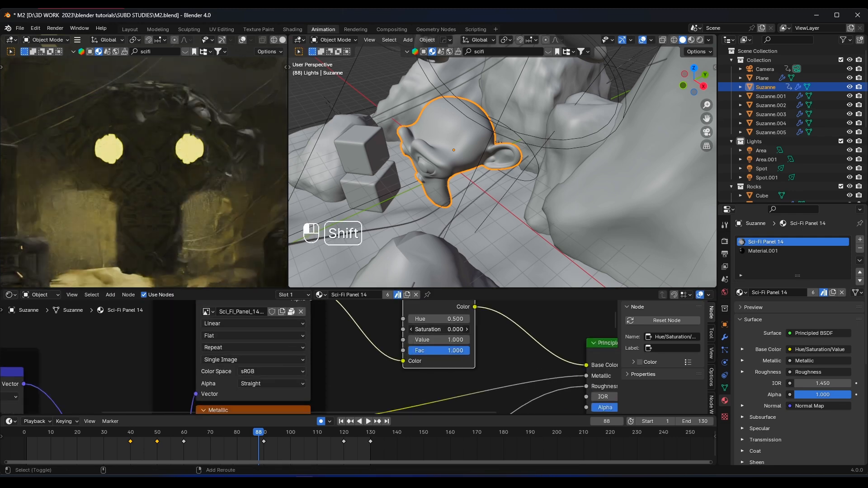
pyautogui.keyDown('shift'); pyautogui.moveTo(439, 329); pyautogui.dragTo(423, 340); pyautogui.keyUp('shift')
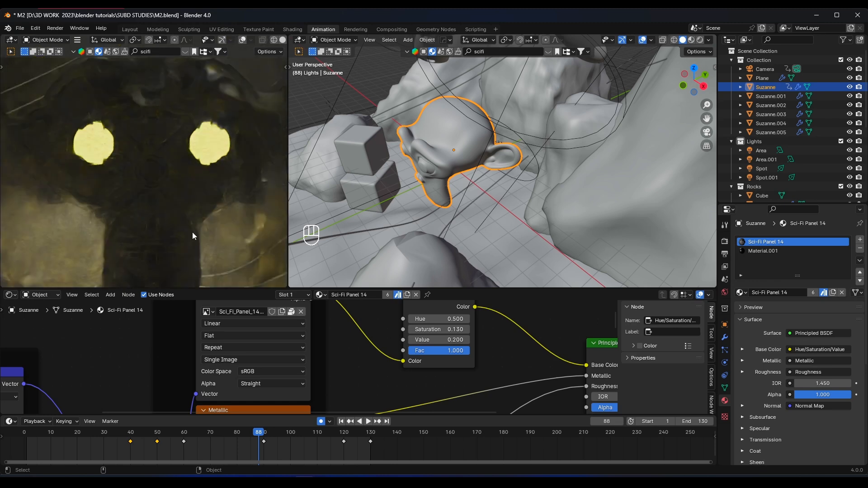
# - Return to frame 0 in the camera view and play the animation to frame 19 to check the darkened heads
pyautogui.click(26, 433)
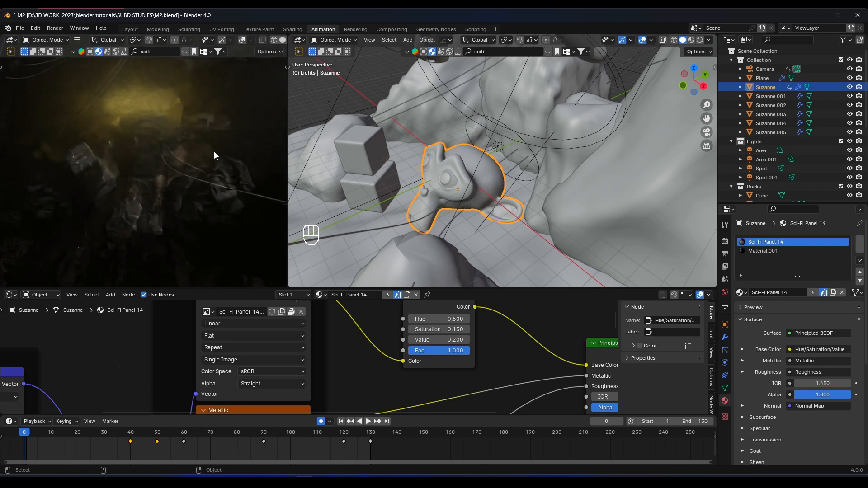
pyautogui.press('KP_0')
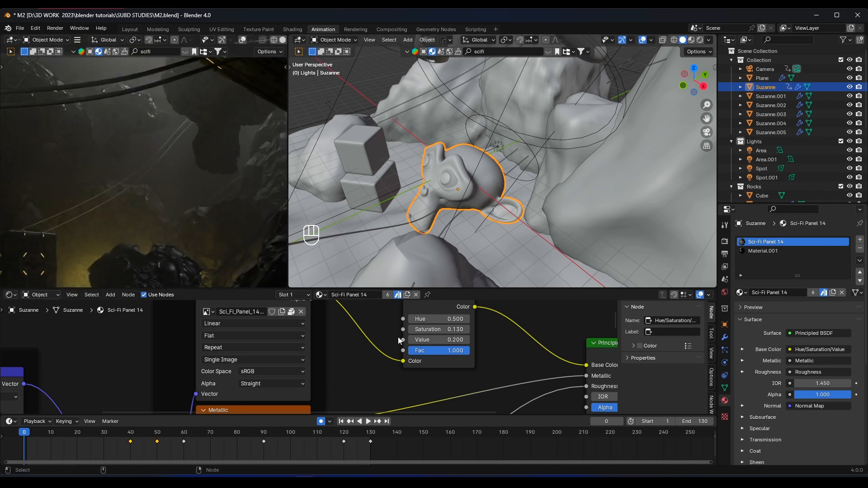
pyautogui.scroll(-2, 202, 235)
pyautogui.keyDown('shift'); pyautogui.moveTo(204, 232); pyautogui.dragTo(222, 143, button='middle'); pyautogui.keyUp('shift')
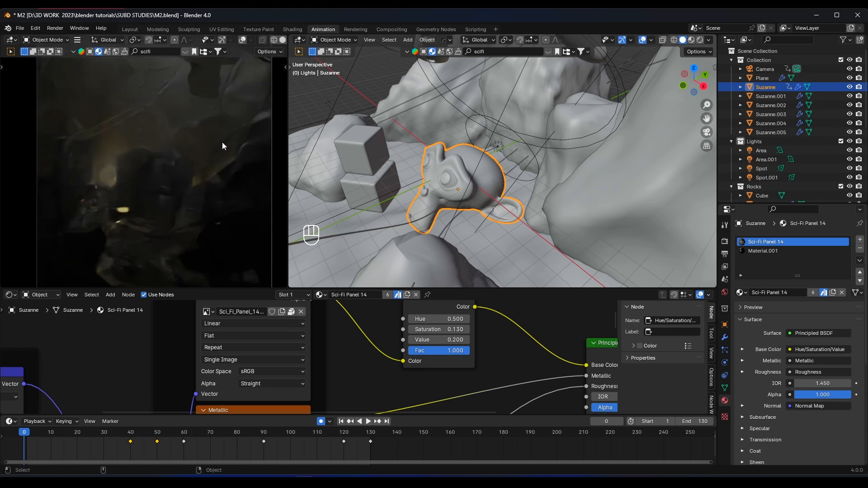
pyautogui.scroll(1, 253, 159)
pyautogui.press('space')
pyautogui.press('space')
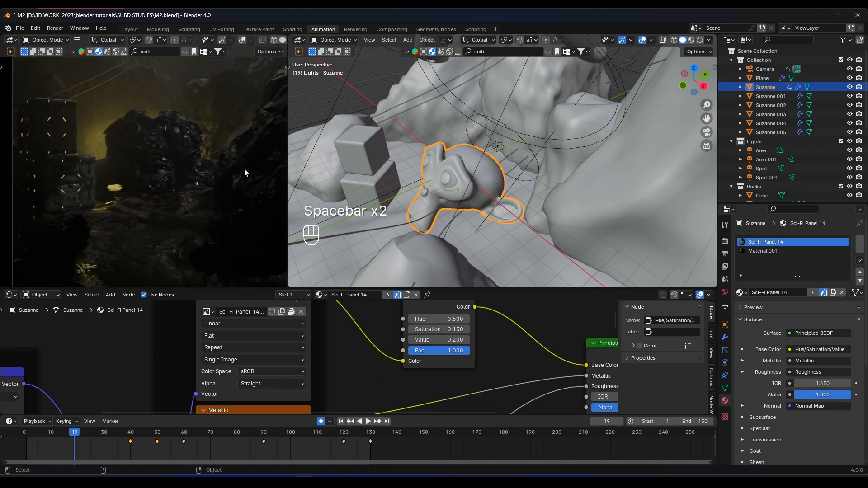
# - Set the emission strength of the lower cube's Sci-Fi Panel 13 material to 0.3
pyautogui.click(370, 183)
pyautogui.scroll(-6, 495, 351)
pyautogui.keyDown('shift'); pyautogui.moveTo(502, 403); pyautogui.dragTo(447, 321, button='middle'); pyautogui.keyUp('shift')
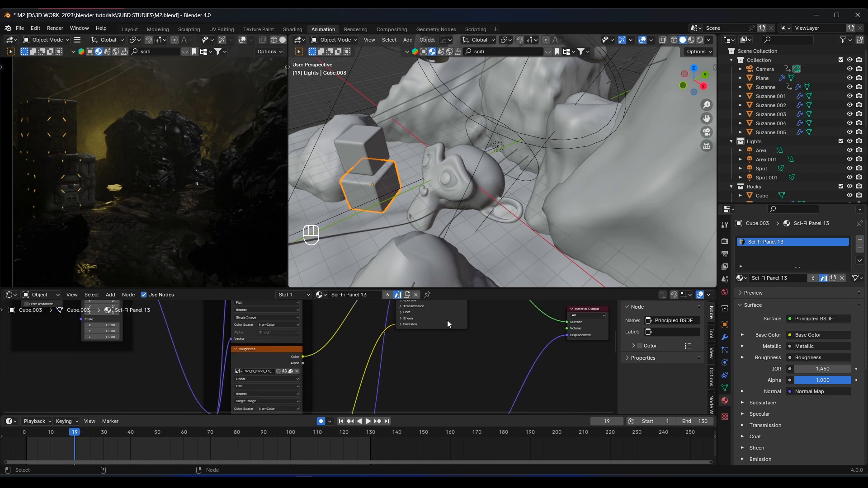
pyautogui.scroll(3, 424, 341)
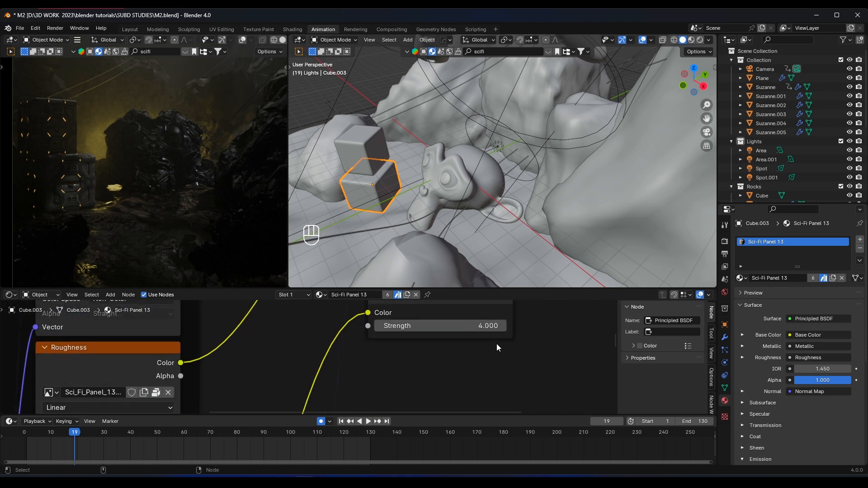
pyautogui.keyDown('shift'); pyautogui.moveTo(452, 326); pyautogui.dragTo(434, 326); pyautogui.keyUp('shift')
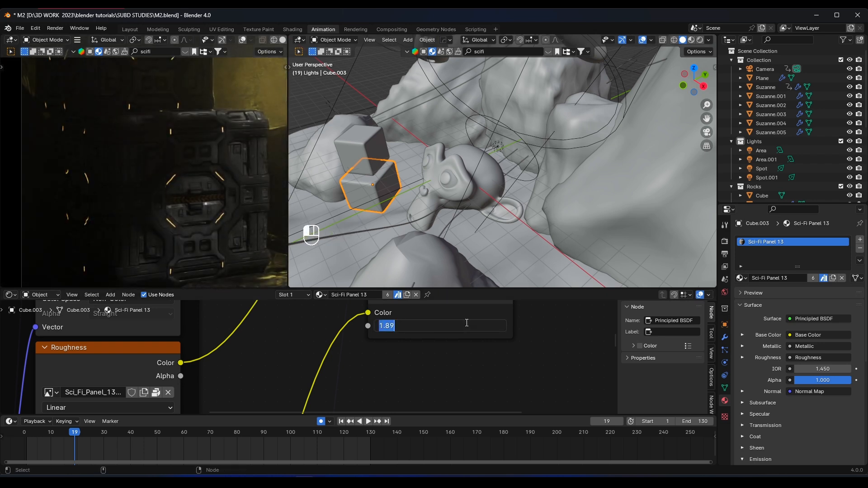
pyautogui.write('2')
pyautogui.press('Return')
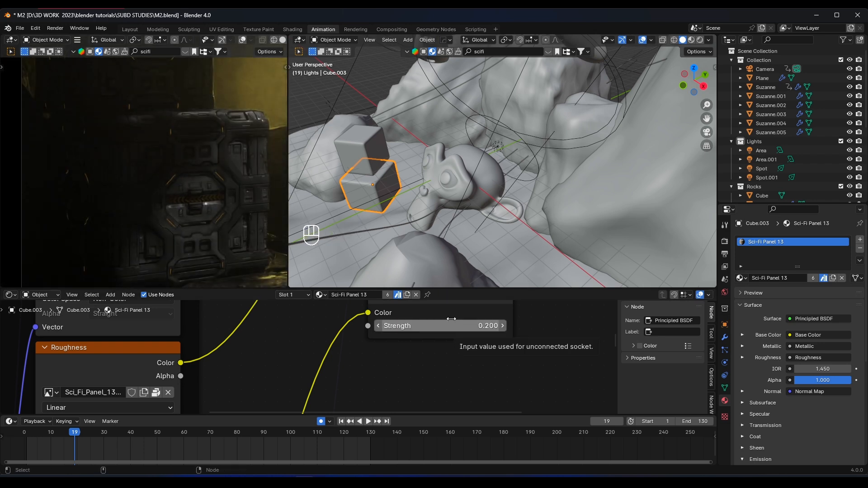
pyautogui.click(463, 320)
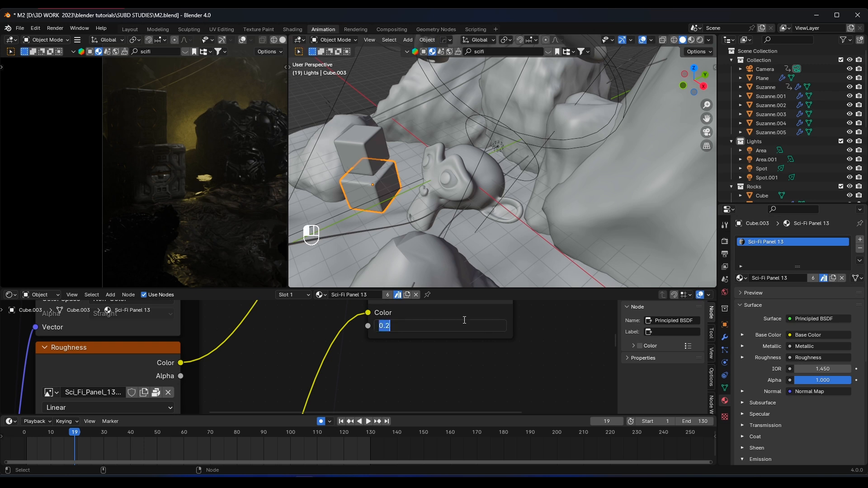
pyautogui.write('0.3')
pyautogui.press('Return')
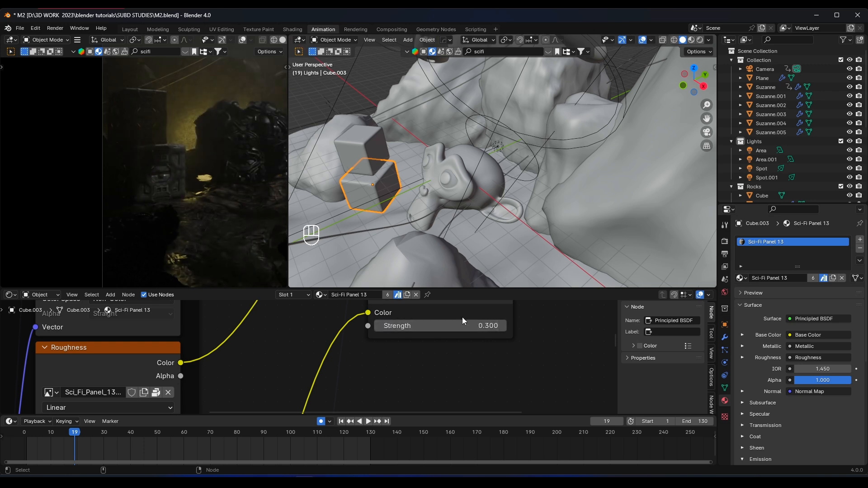
# - Replay the animation from frame 19 in the camera view to check the dimmer panel lights
pyautogui.scroll(-10, 207, 185)
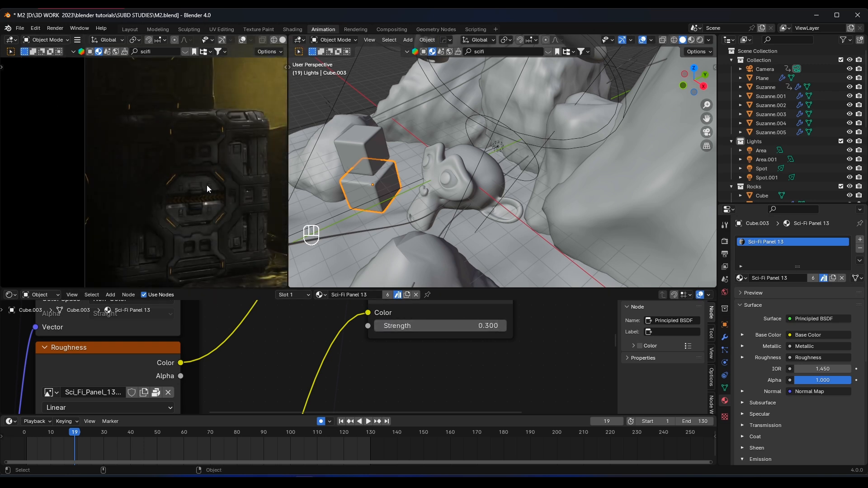
pyautogui.keyDown('shift'); pyautogui.moveTo(217, 136); pyautogui.dragTo(200, 152, button='middle'); pyautogui.keyUp('shift')
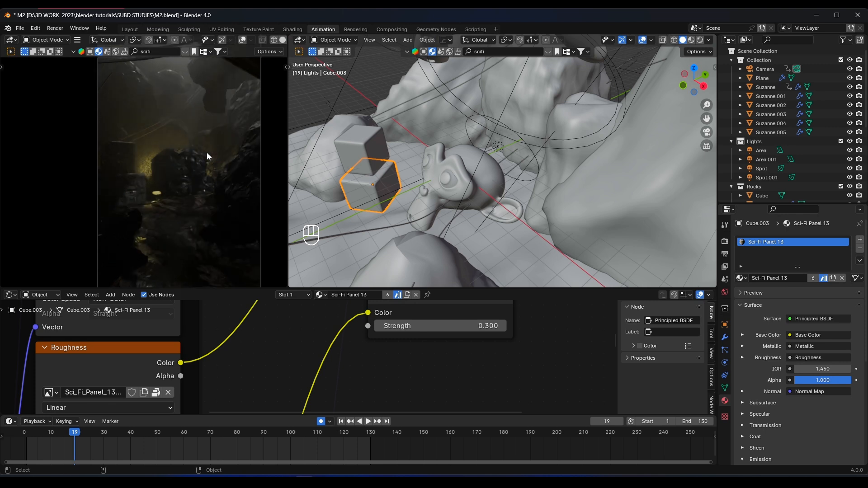
pyautogui.scroll(2, 183, 186)
pyautogui.press('space')
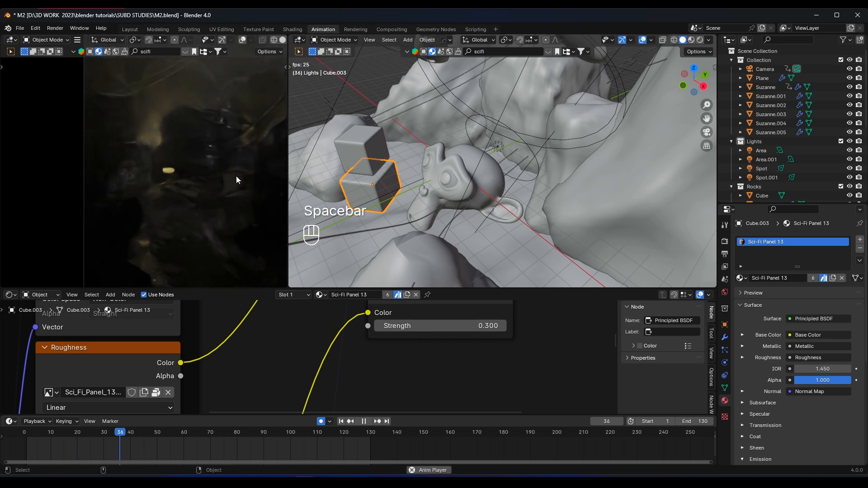
# - Play the animation through the camera view, pausing at frames 46, 73 and 88, and examine the lit ground up close
pyautogui.press('space')
pyautogui.keyDown('shift'); pyautogui.moveTo(262, 166); pyautogui.dragTo(226, 185, button='middle'); pyautogui.keyUp('shift')
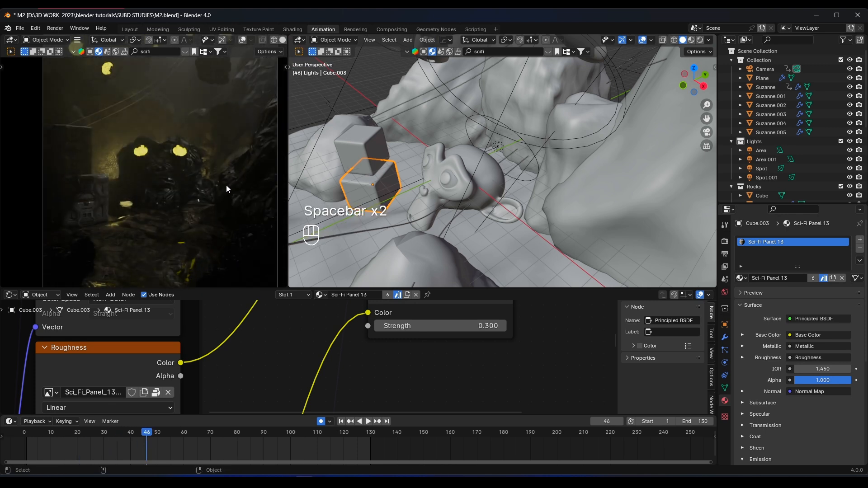
pyautogui.press('space')
pyautogui.press('space')
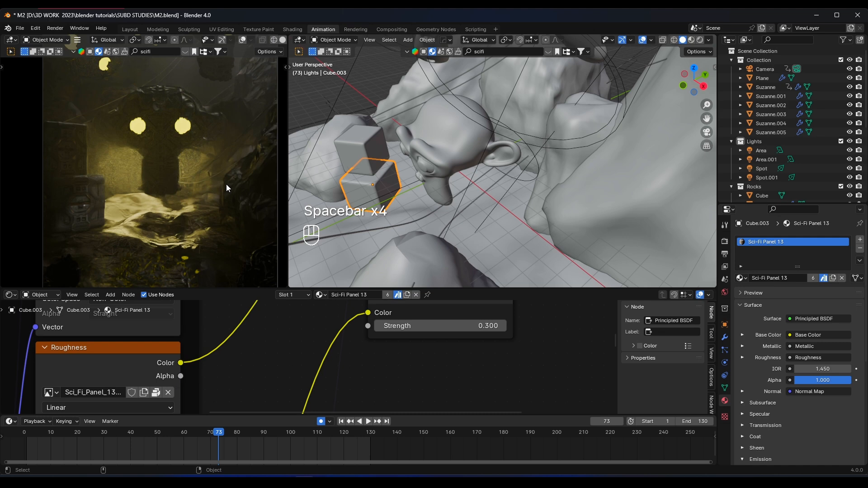
pyautogui.press('space')
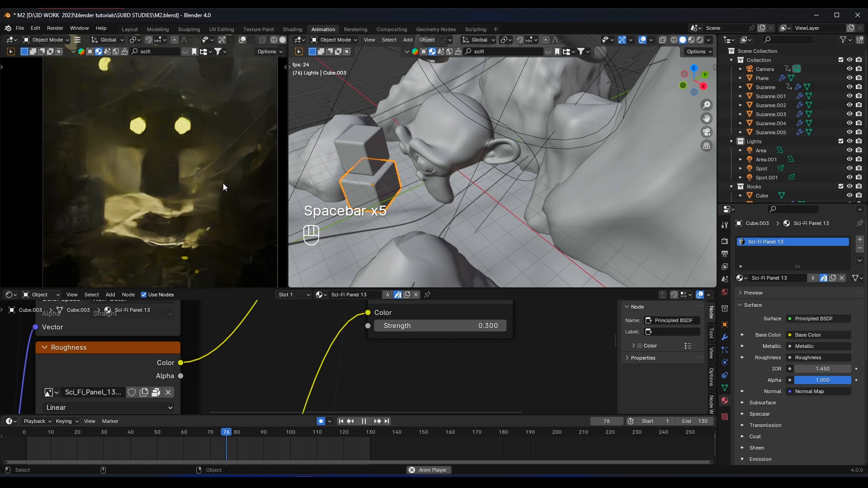
pyautogui.press('space')
pyautogui.scroll(4, 181, 194)
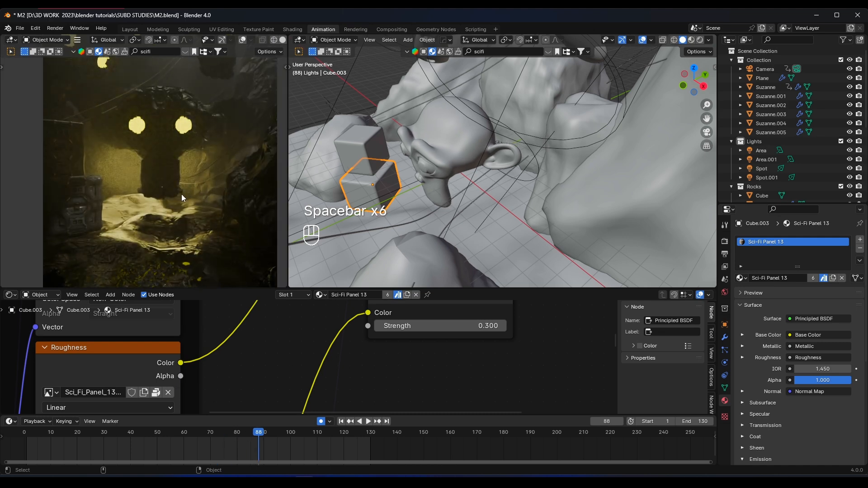
pyautogui.keyDown('shift'); pyautogui.moveTo(182, 198); pyautogui.dragTo(189, 135, button='middle'); pyautogui.keyUp('shift')
pyautogui.scroll(3, 199, 171)
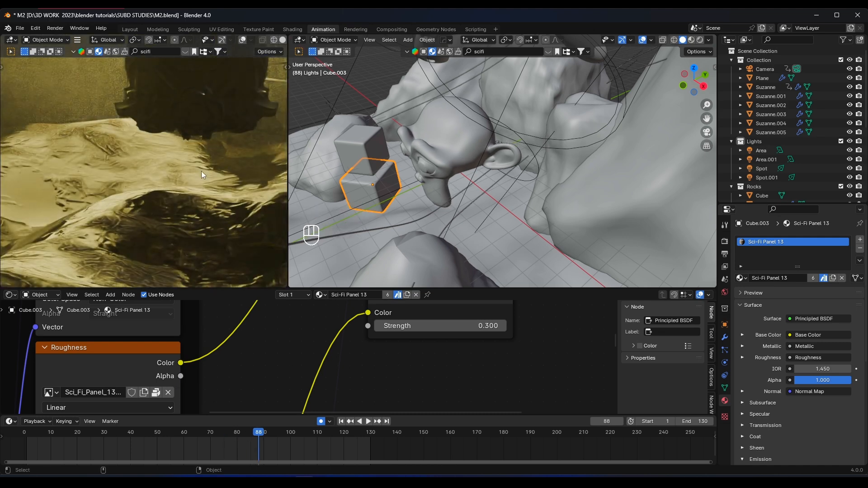
pyautogui.scroll(-3, 200, 173)
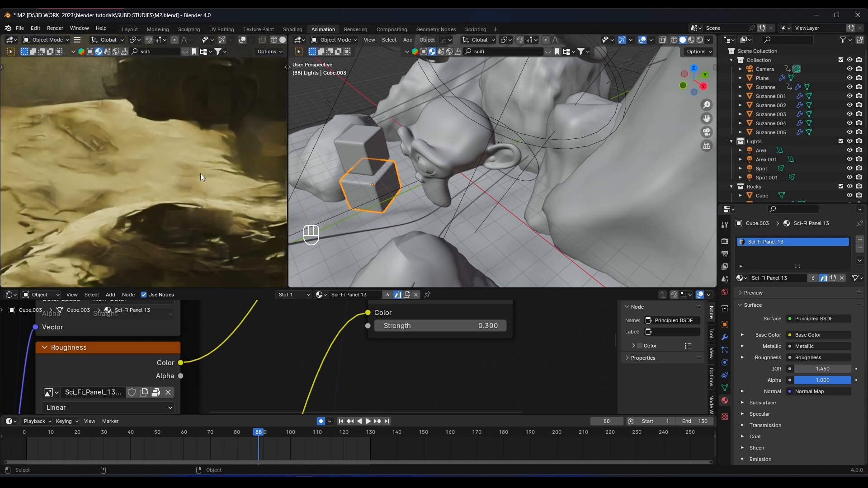
# - Raise the ground plane's Subdivision modifier to 4 for both viewport and render levels and return to the camera view
pyautogui.click(188, 208)
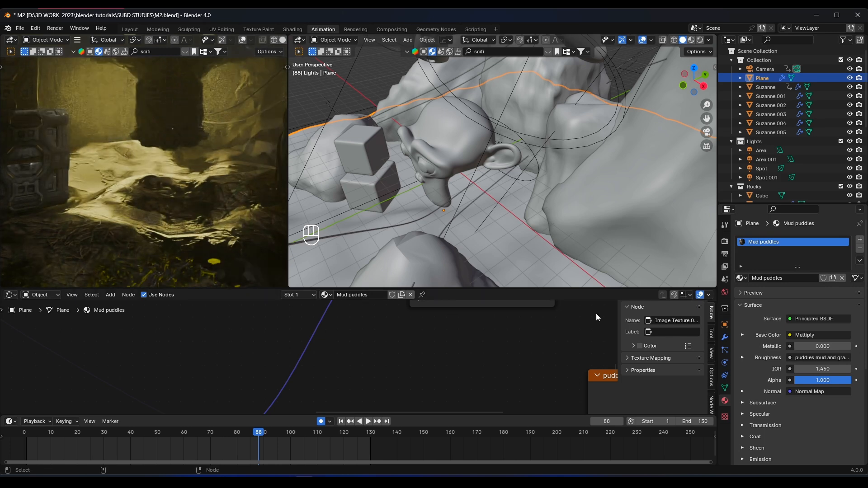
pyautogui.scroll(-7, 496, 182)
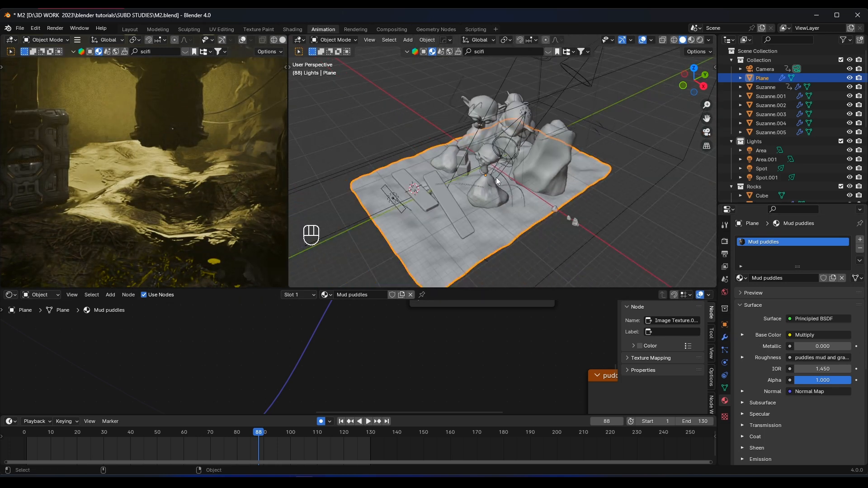
pyautogui.click(724, 337)
pyautogui.click(740, 254)
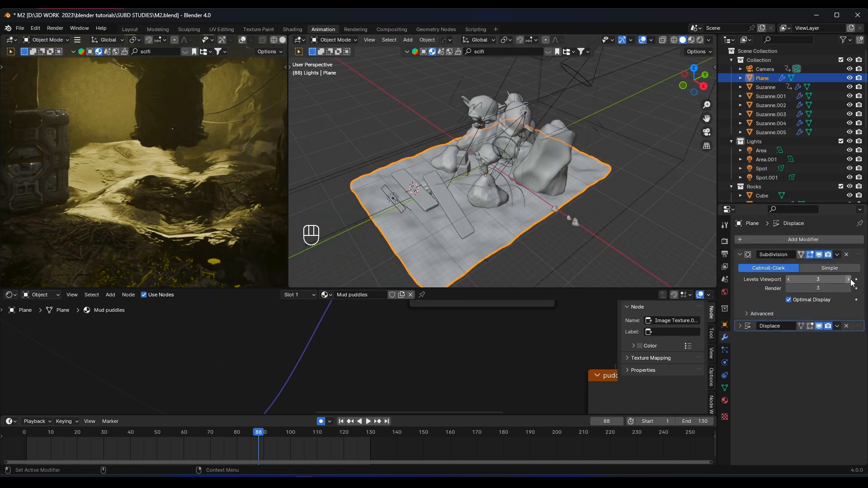
pyautogui.click(849, 288)
pyautogui.press('KP_0')
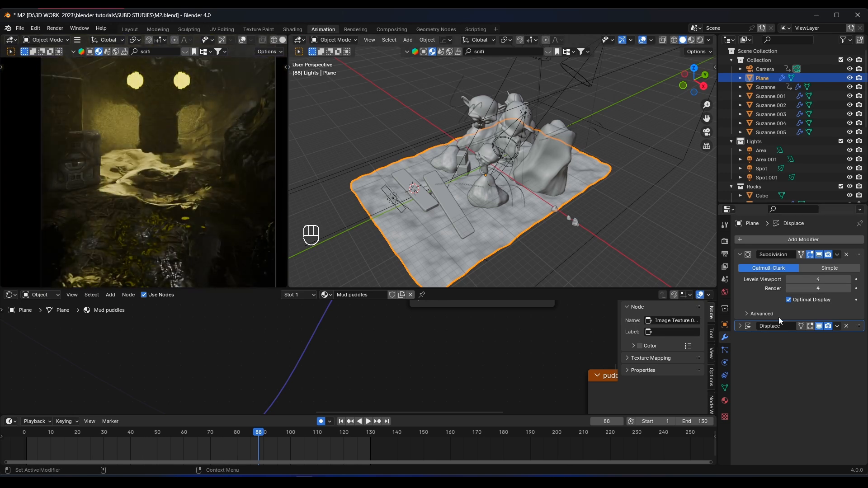
# - Set the ground plane's Displace strength to 0.070 and play the animation to check the surface
pyautogui.click(740, 326)
pyautogui.keyDown('shift'); pyautogui.moveTo(818, 383); pyautogui.dragTo(814, 383); pyautogui.keyUp('shift')
pyautogui.press('space')
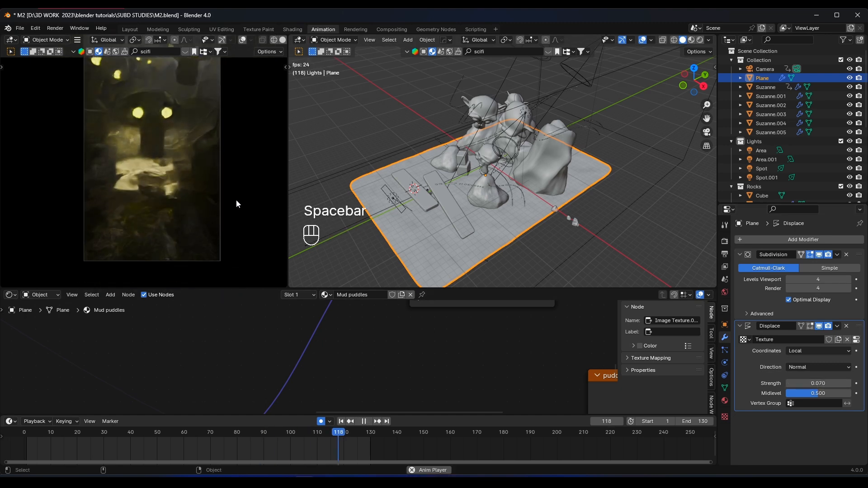
pyautogui.press('space')
# - Enlarge the 3D viewports for a playback check to frame 30 and save the file
pyautogui.moveTo(258, 289); pyautogui.dragTo(248, 349)
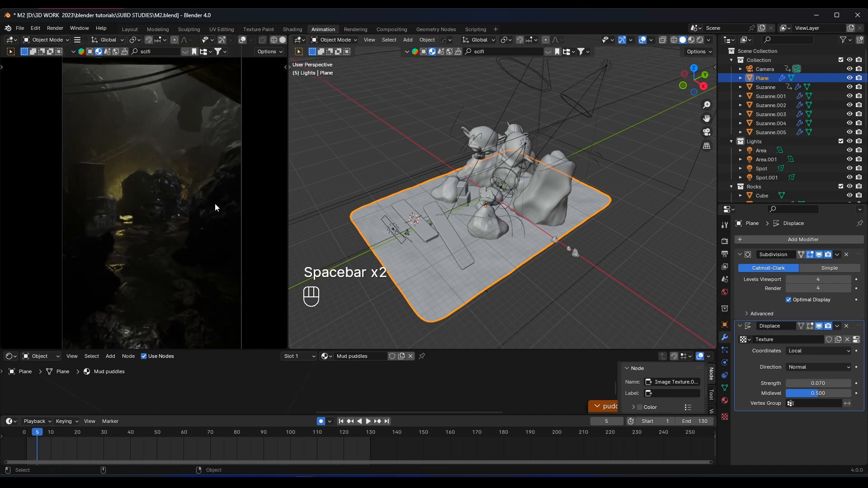
pyautogui.press('space')
pyautogui.press('space')
pyautogui.hotkey('ctrl', 's')
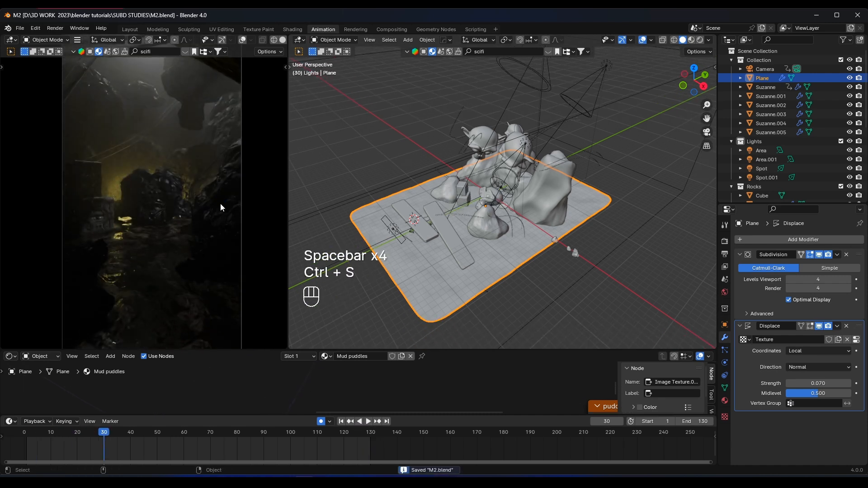
# - Replay the animation in the taller camera view, stop at frame 25 and save the file again
pyautogui.press('space')
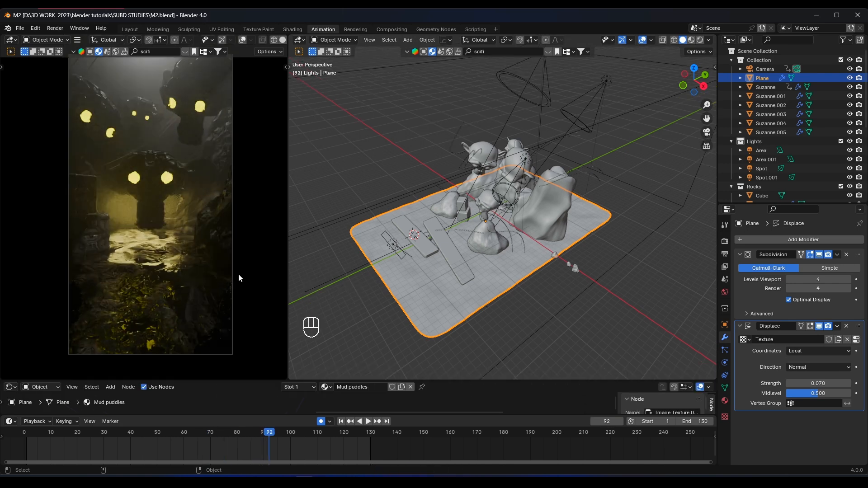
pyautogui.press('space')
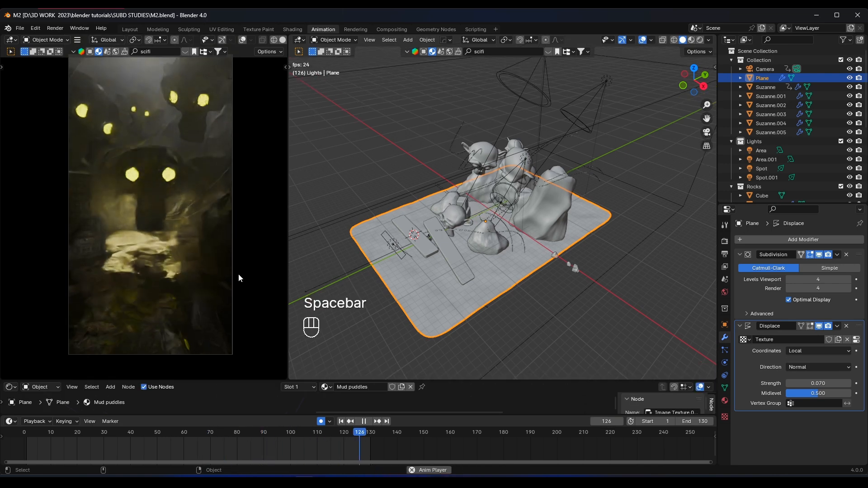
pyautogui.press('space')
pyautogui.press('shift')
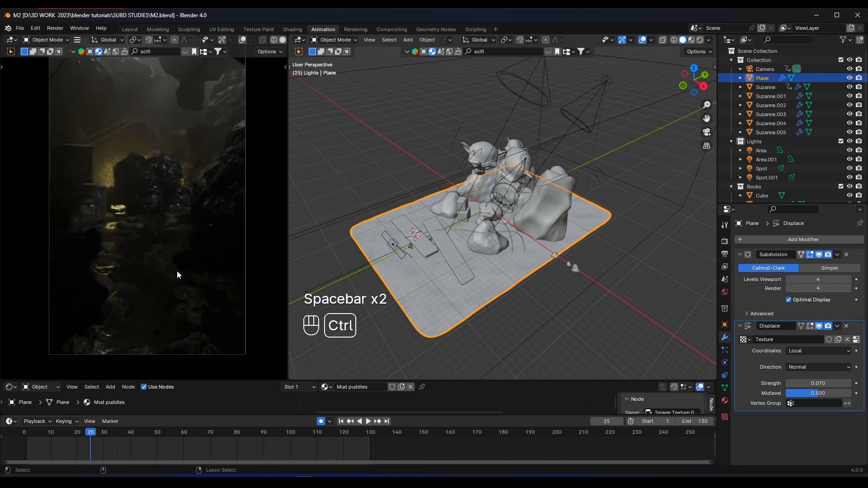
pyautogui.hotkey('ctrl', 's')
# - Select the NurbsPath cable curve and open it for control point editing
pyautogui.scroll(5, 389, 240)
pyautogui.moveTo(389, 240); pyautogui.dragTo(435, 203, button='middle')
pyautogui.click(381, 214)
pyautogui.press('Tab')
pyautogui.moveTo(380, 214); pyautogui.dragTo(385, 217, button='middle')
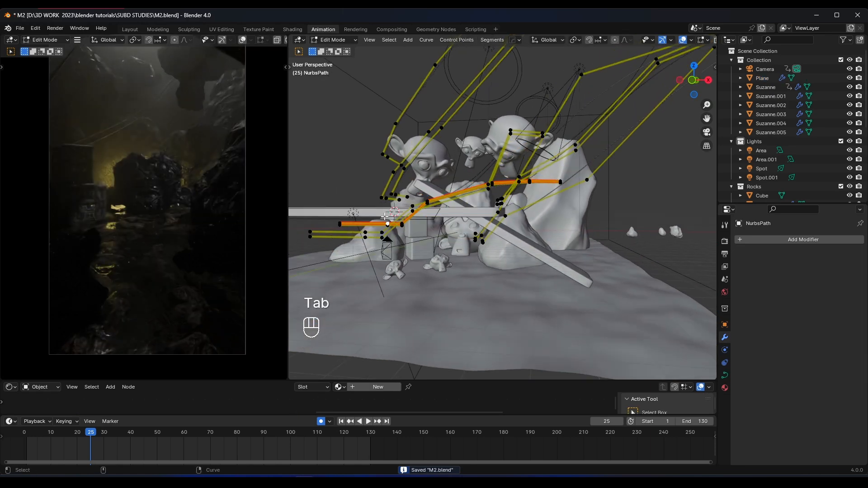
pyautogui.hotkey('ctrl', 'k')
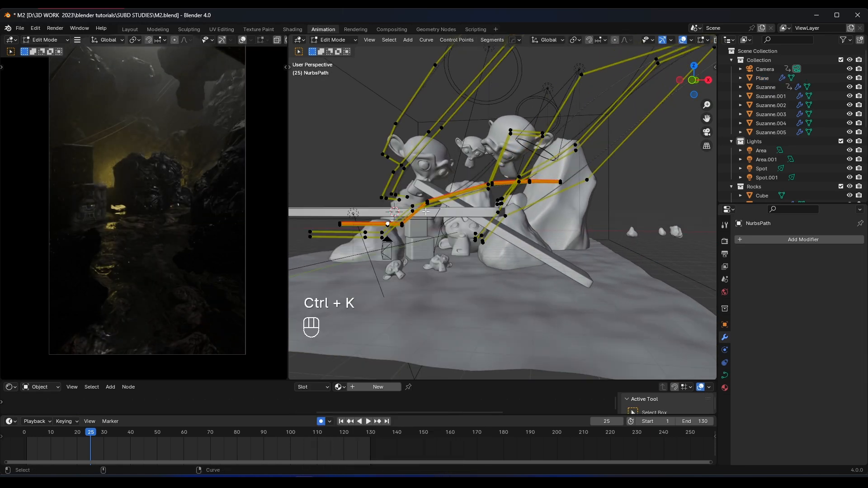
pyautogui.hotkey('ctrl', 'm')
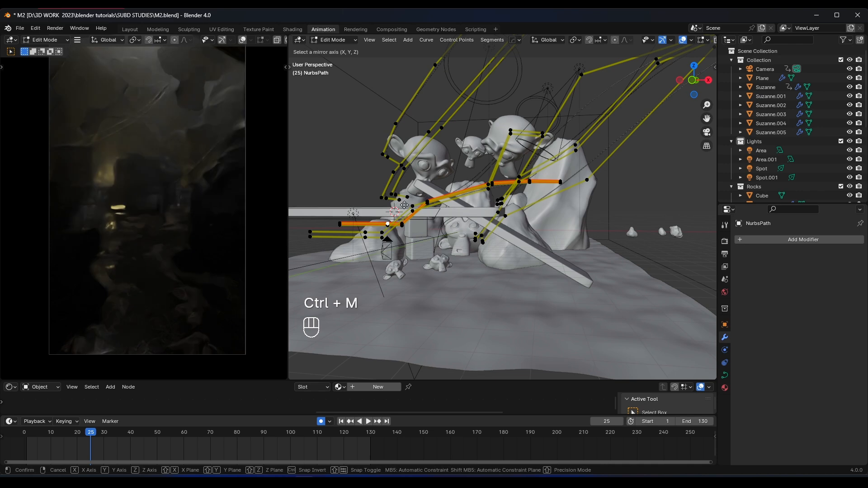
pyautogui.rightClick(404, 205)
# - Duplicate the long horizontal cable spline and place the copy about 3.5 m lower along Z
pyautogui.moveTo(404, 205); pyautogui.dragTo(504, 247, button='middle')
pyautogui.hotkey('ctrl', 'l')
pyautogui.hotkey('shift', 'd')
pyautogui.press('z')
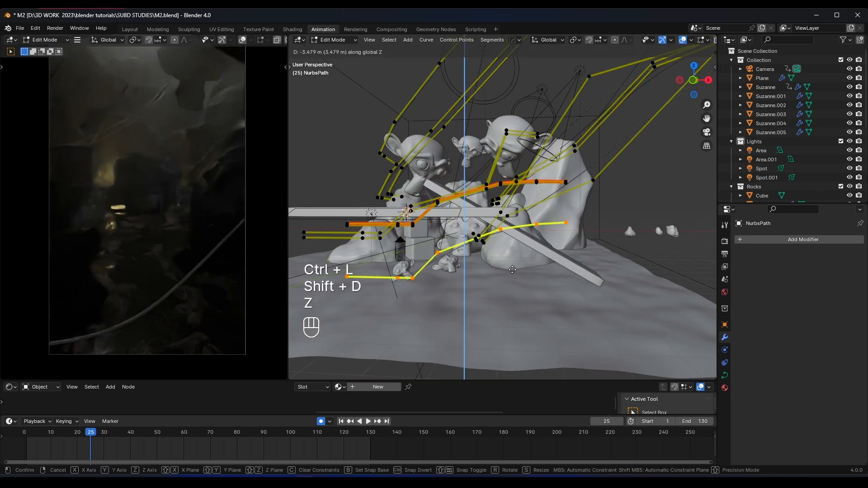
pyautogui.click(513, 271)
# - Lower the copied spline's control points from its middle to its far end by about 1.9 m along Z
pyautogui.click(436, 255)
pyautogui.keyDown('ctrl'); pyautogui.click(484, 246); pyautogui.keyUp('ctrl')
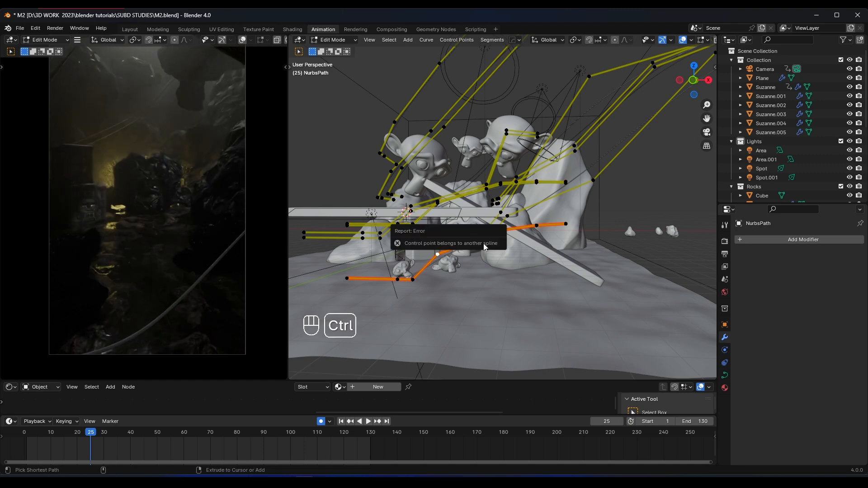
pyautogui.moveTo(574, 236); pyautogui.dragTo(497, 247, button='middle')
pyautogui.keyDown('ctrl'); pyautogui.click(494, 254); pyautogui.keyUp('ctrl')
pyautogui.press('g')
pyautogui.press('z')
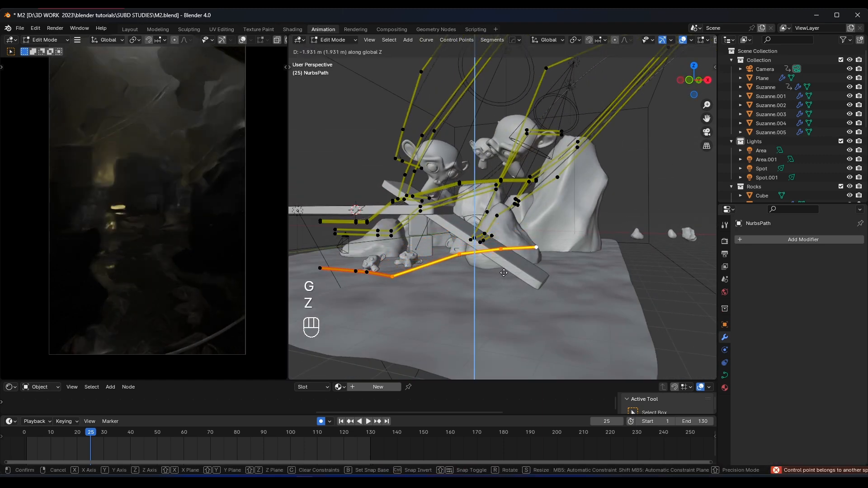
# - Adjust the heights of three neighbouring control points along Z so the copied spline follows the ground
pyautogui.click(454, 256)
pyautogui.press('g')
pyautogui.press('z')
pyautogui.click(470, 284)
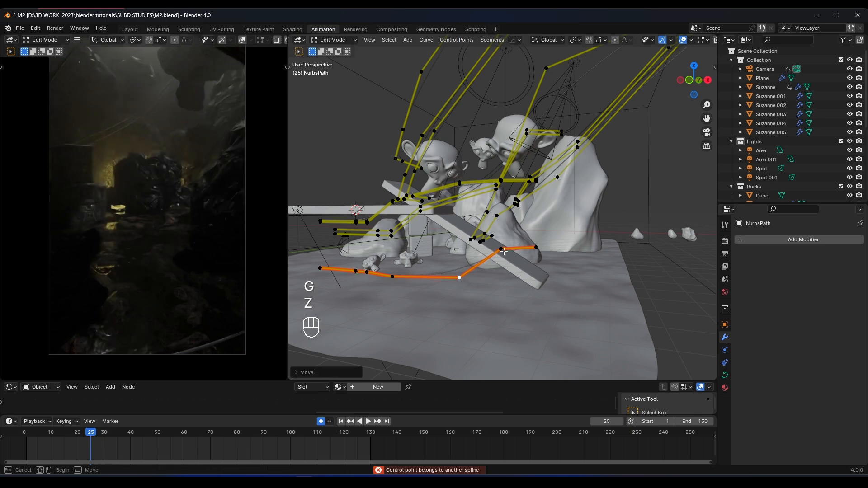
pyautogui.click(501, 249)
pyautogui.press('g')
pyautogui.press('z')
pyautogui.click(509, 262)
pyautogui.click(392, 275)
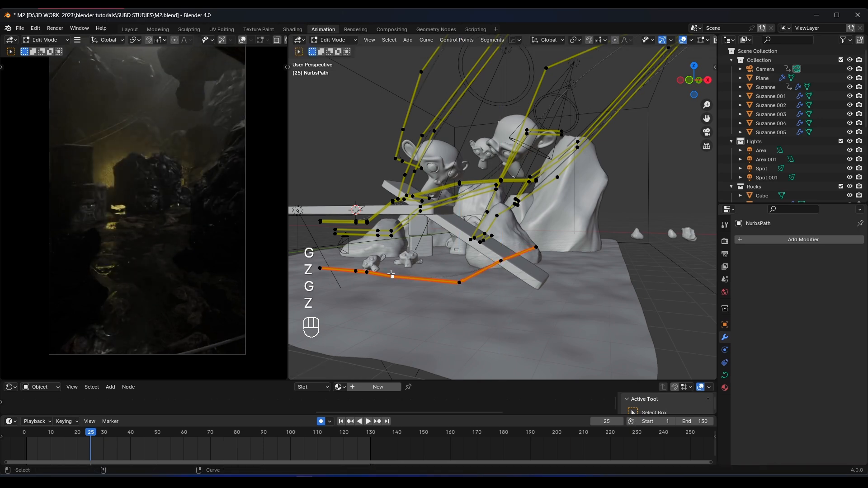
pyautogui.press('g')
pyautogui.press('z')
pyautogui.click(395, 271)
# - Move the whole ground cable spline about 4.9 m along Y, up to the central rock
pyautogui.moveTo(401, 272); pyautogui.dragTo(376, 290, button='middle')
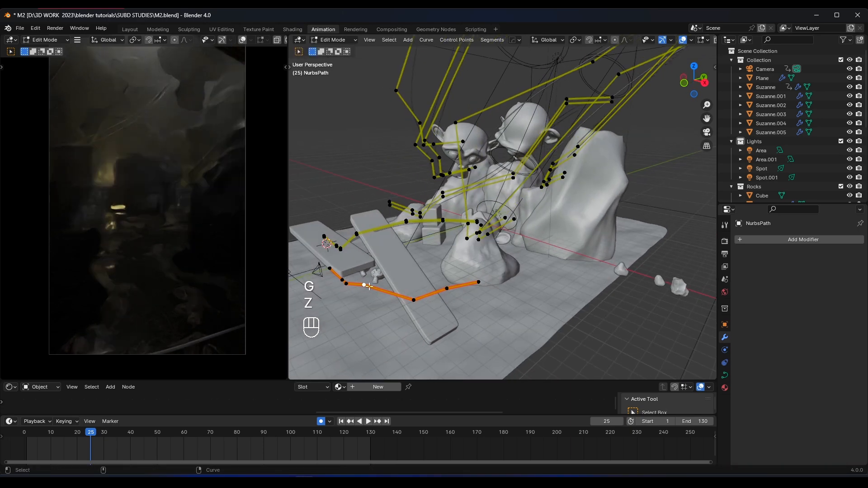
pyautogui.hotkey('ctrl', 'l')
pyautogui.press('g')
pyautogui.press('y')
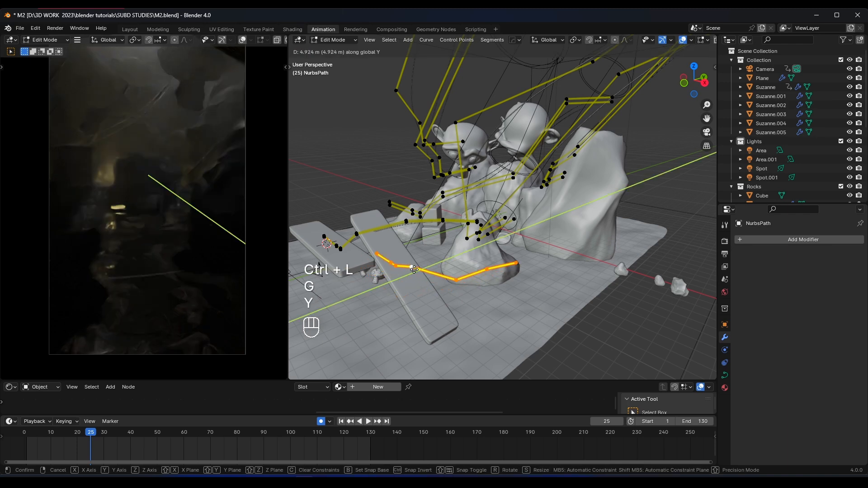
pyautogui.click(414, 270)
# - Duplicate the ground cable spline and rotate the copy about 10 degrees around Z
pyautogui.hotkey('shift', 'd')
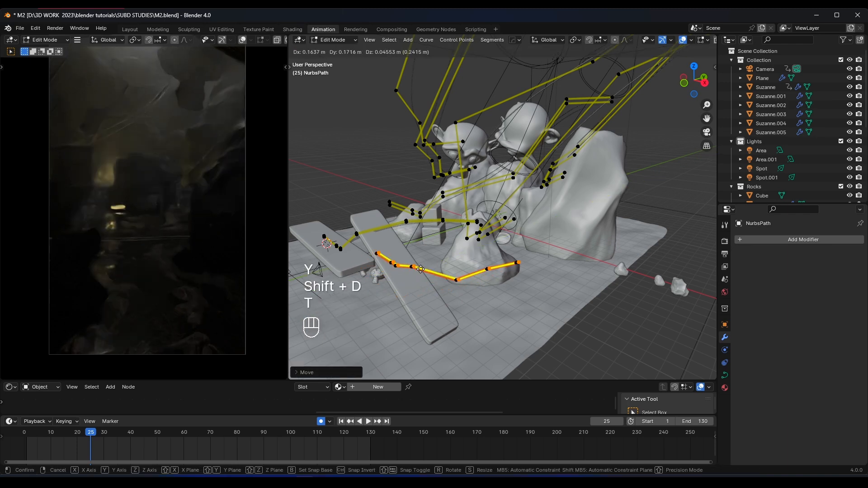
pyautogui.click(422, 269)
pyautogui.scroll(2, 471, 285)
pyautogui.press('r')
pyautogui.press('z')
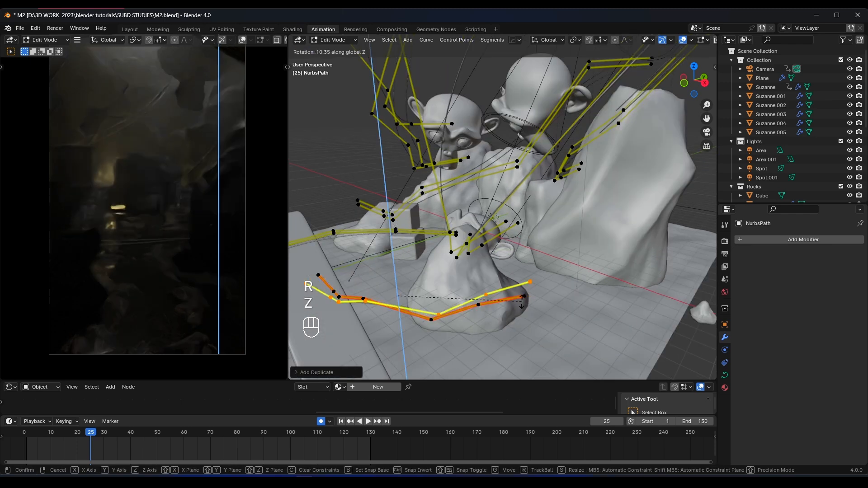
pyautogui.click(521, 301)
# - Offset the second ground cable from the first along Y and fine-tune its rotation around Z
pyautogui.press('g')
pyautogui.press('z')
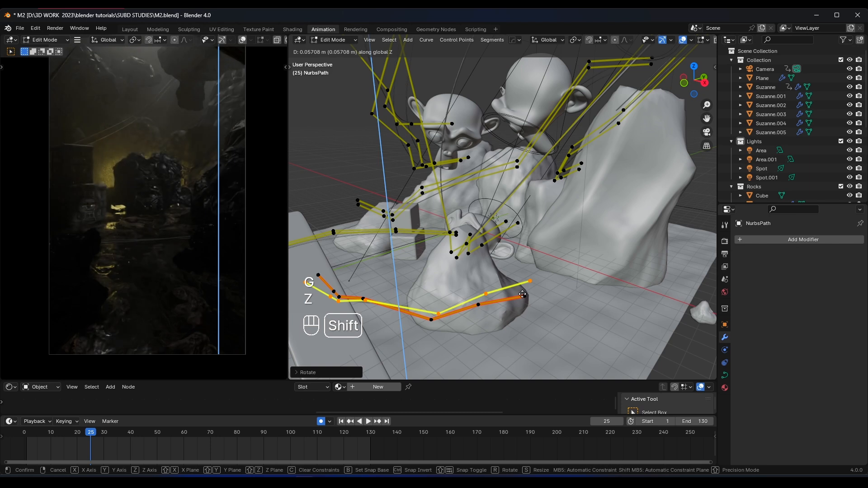
pyautogui.press('y')
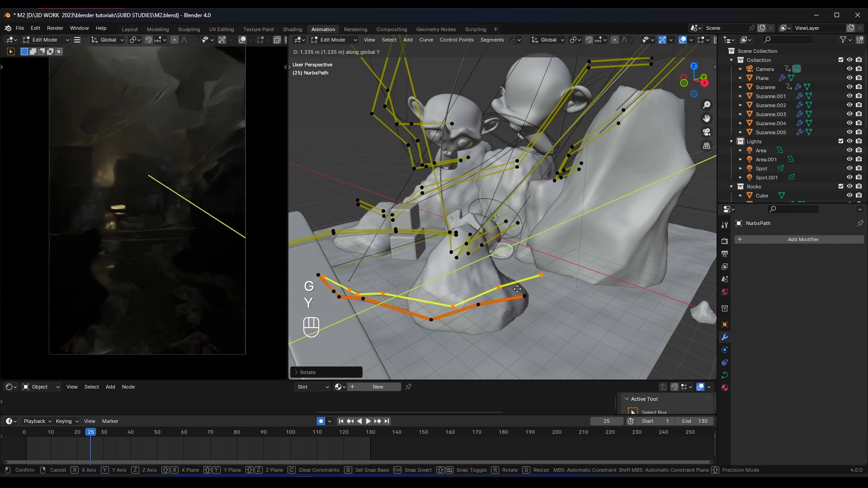
pyautogui.press('r')
pyautogui.press('z')
pyautogui.press('g')
pyautogui.press('y')
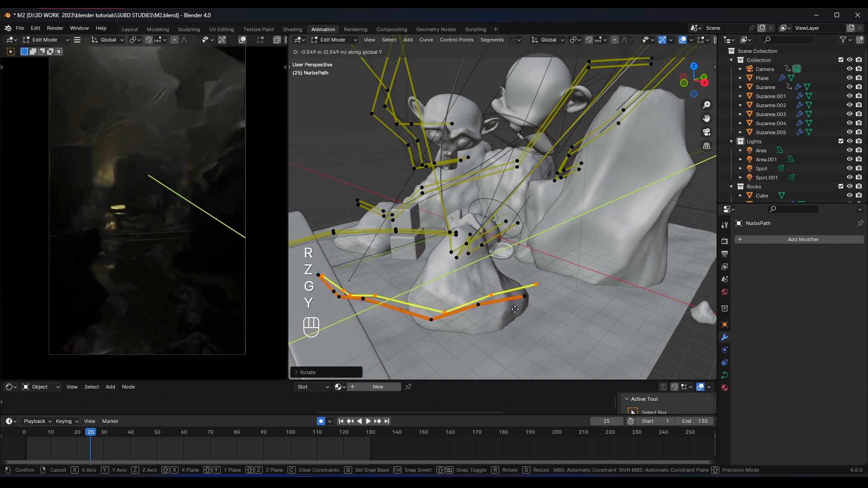
# - Shift one control point of the second ground cable along Y and return to Object Mode
pyautogui.press('y')
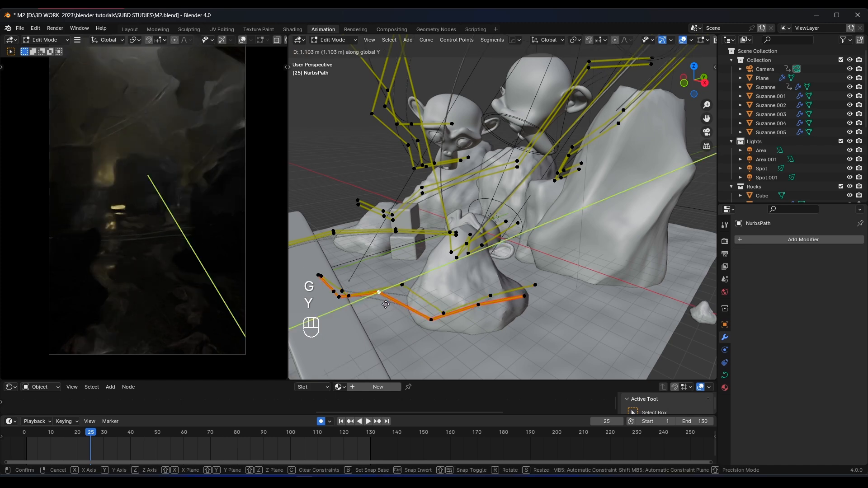
pyautogui.click(407, 303)
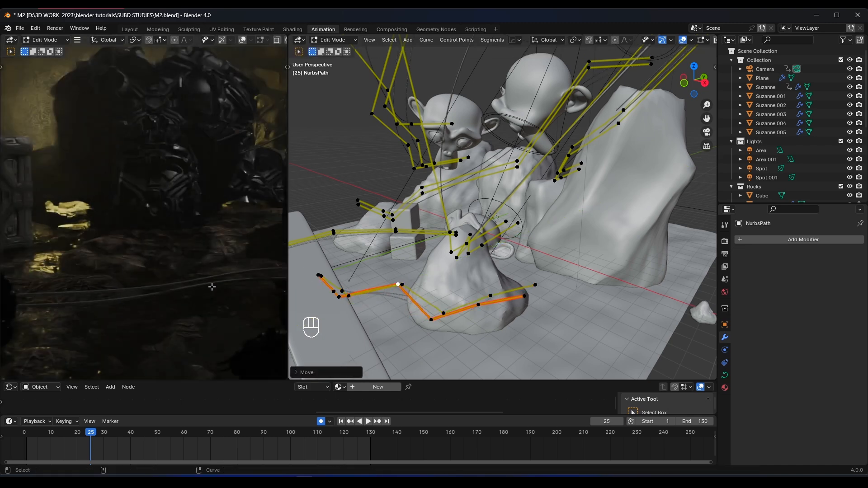
pyautogui.press('Tab')
# - Try the Sci-Fi Panel and Sci-Fi Panel 18 materials on the cable curves, then settle on Sci-Fi Panel.001
pyautogui.click(725, 388)
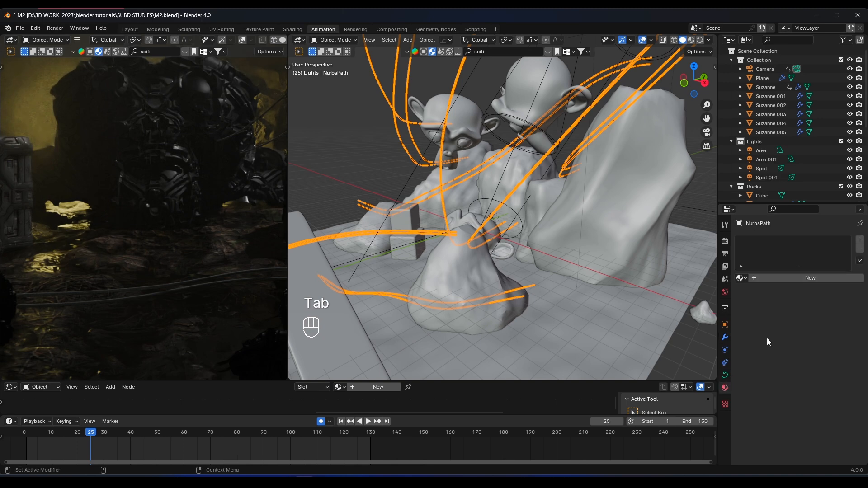
pyautogui.click(741, 277)
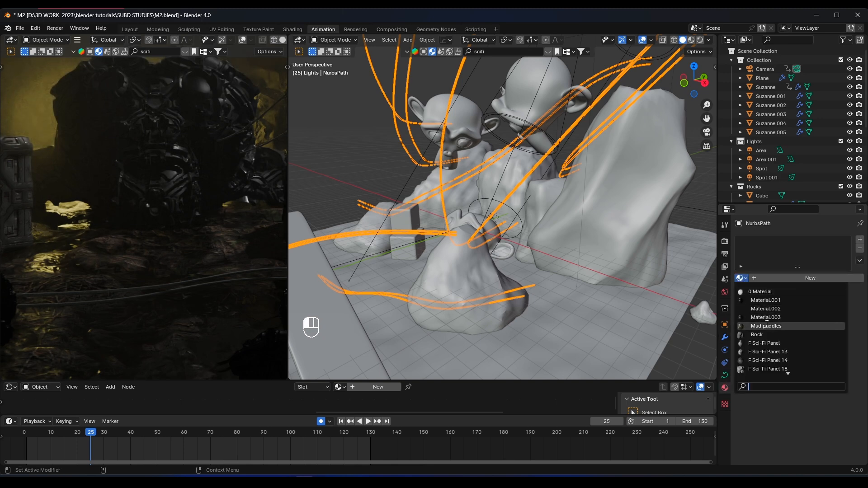
pyautogui.click(781, 344)
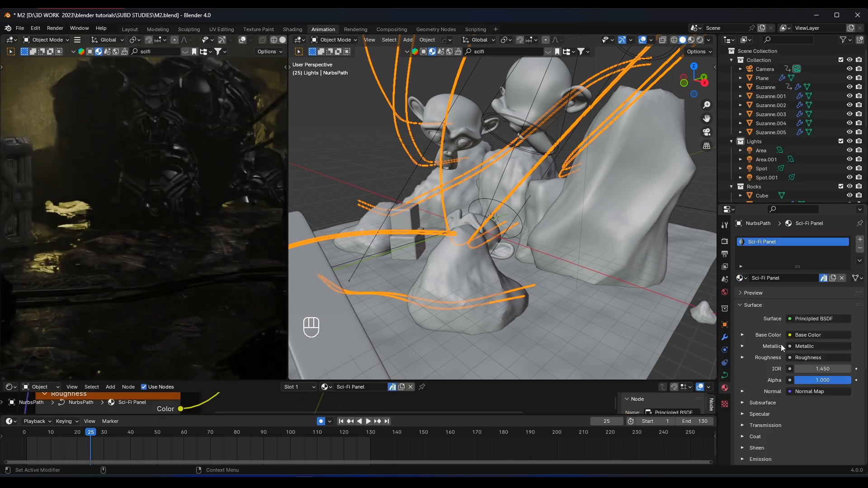
pyautogui.click(740, 278)
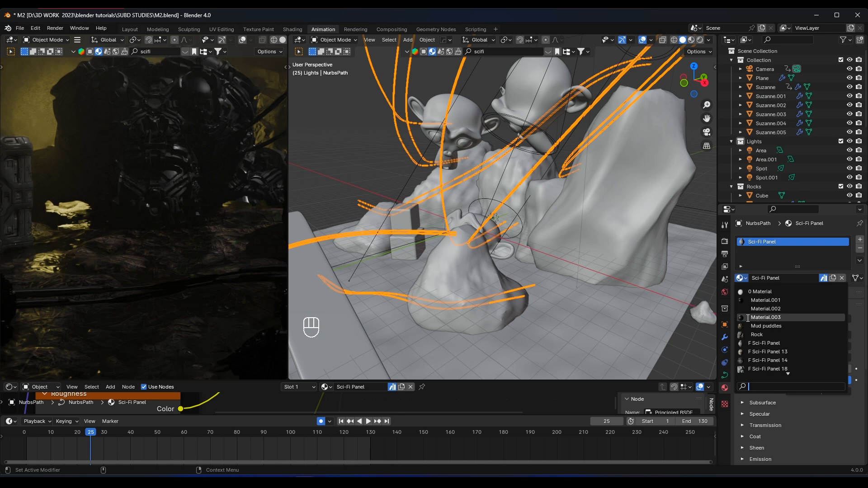
pyautogui.click(763, 368)
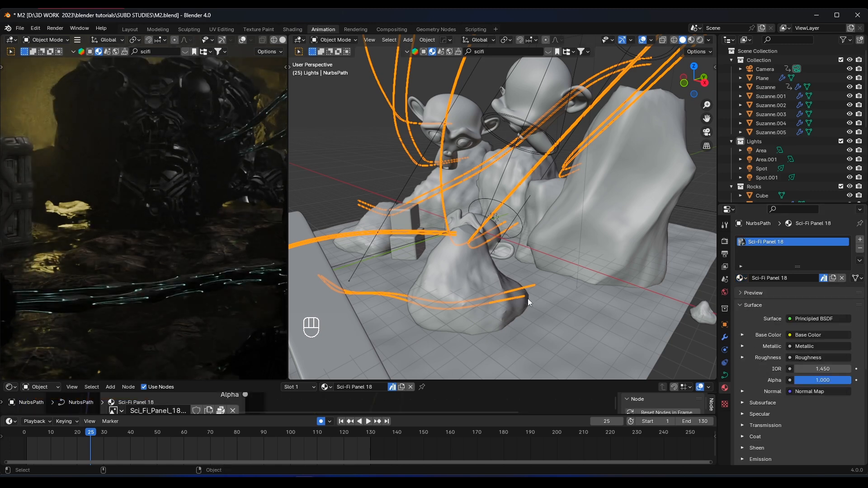
pyautogui.scroll(-4, 528, 298)
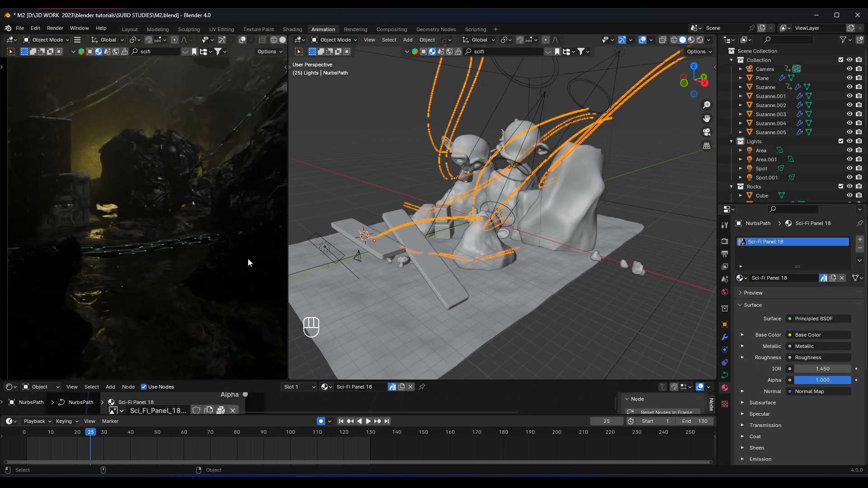
pyautogui.click(741, 282)
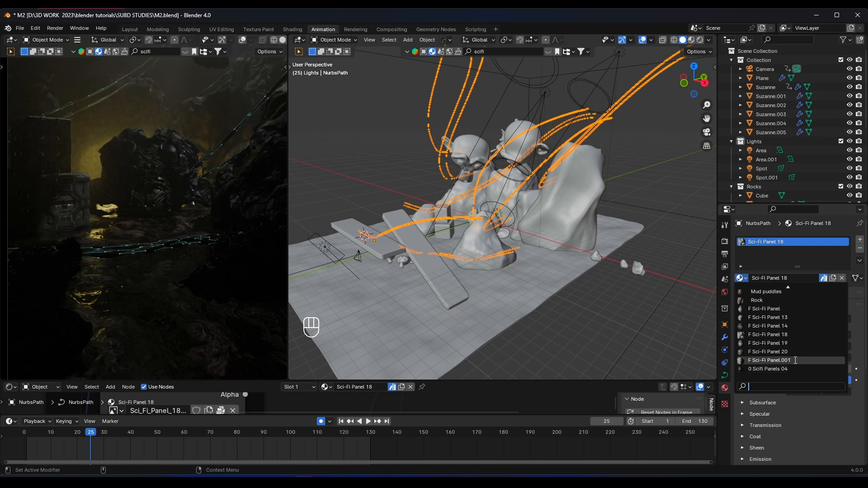
pyautogui.click(796, 360)
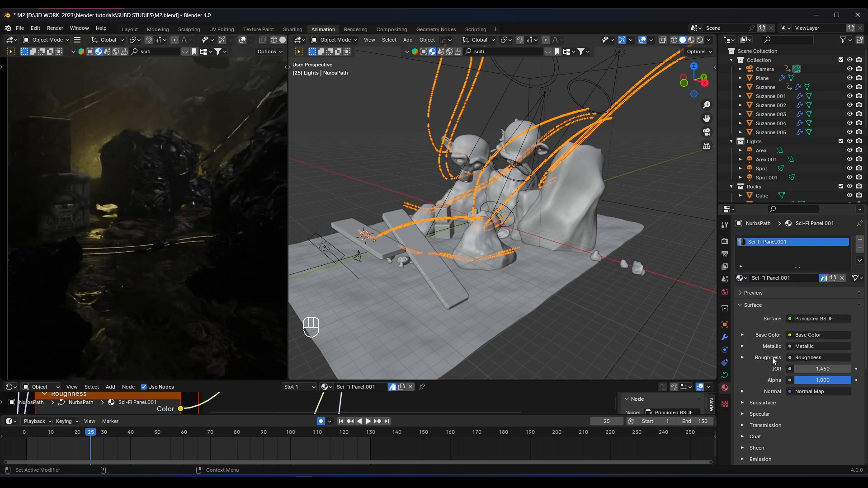
# - Examine the cable material up close on the ground cables and the upper cables in the camera view
pyautogui.keyDown('shift'); pyautogui.moveTo(199, 259); pyautogui.dragTo(242, 321, button='middle'); pyautogui.keyUp('shift')
pyautogui.keyDown('shift'); pyautogui.moveTo(197, 355); pyautogui.dragTo(136, 230, button='middle'); pyautogui.keyUp('shift')
pyautogui.scroll(3, 238, 296)
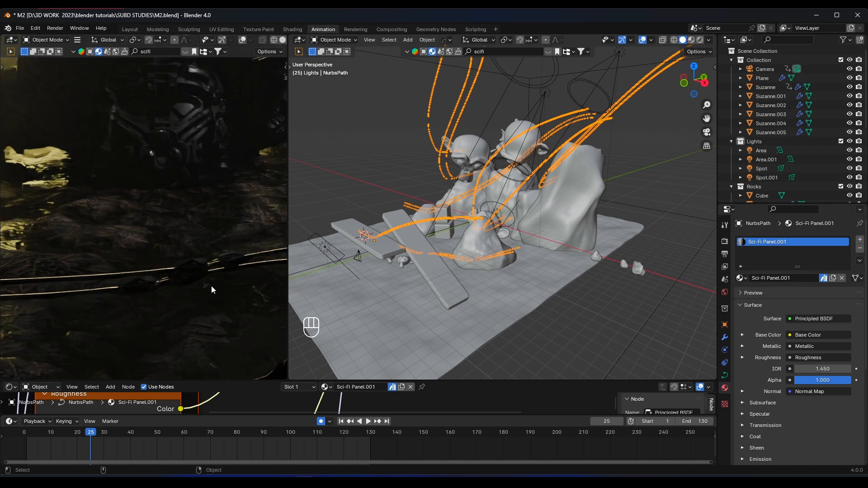
pyautogui.scroll(-6, 208, 280)
pyautogui.keyDown('shift'); pyautogui.moveTo(188, 119); pyautogui.dragTo(195, 224, button='middle'); pyautogui.keyUp('shift')
pyautogui.keyDown('shift'); pyautogui.moveTo(130, 172); pyautogui.dragTo(139, 224, button='middle'); pyautogui.keyUp('shift')
pyautogui.scroll(6, 150, 227)
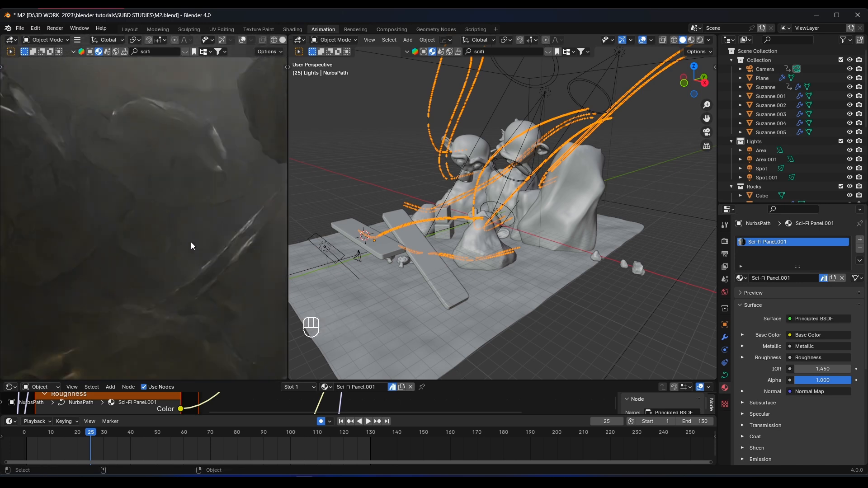
pyautogui.scroll(-4, 183, 243)
pyautogui.keyDown('shift'); pyautogui.moveTo(200, 166); pyautogui.dragTo(197, 232, button='middle'); pyautogui.keyUp('shift')
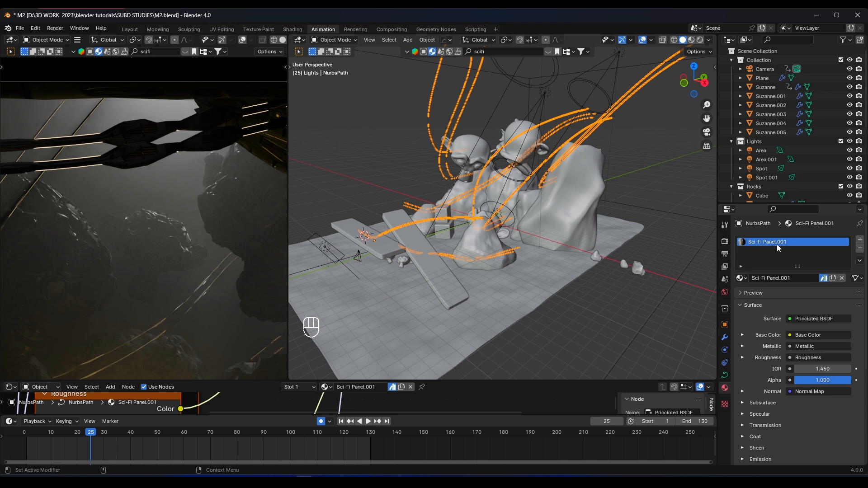
pyautogui.scroll(-5, 64, 219)
pyautogui.keyDown('shift'); pyautogui.moveTo(164, 222); pyautogui.dragTo(174, 88, button='middle'); pyautogui.keyUp('shift')
pyautogui.scroll(2, 196, 220)
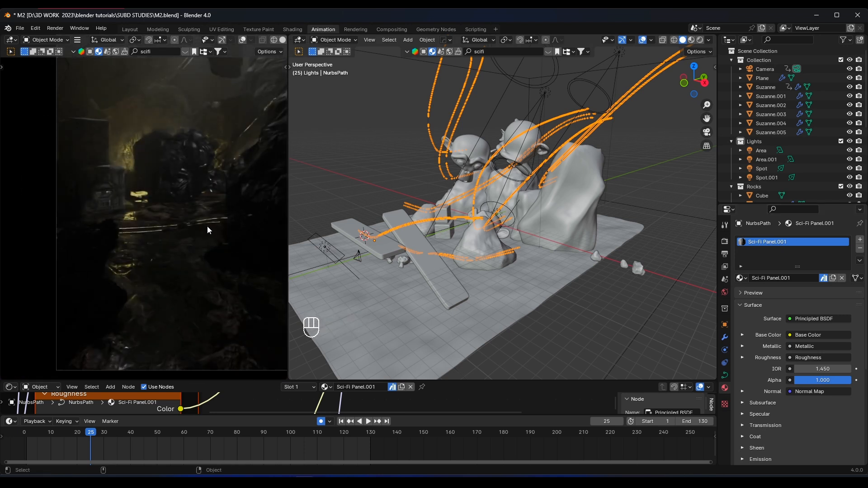
# - Play the animation from frame 0 in the rendered camera view, pausing at intervals to check the cables and lighting
pyautogui.press('space')
pyautogui.press('space')
pyautogui.click(23, 435)
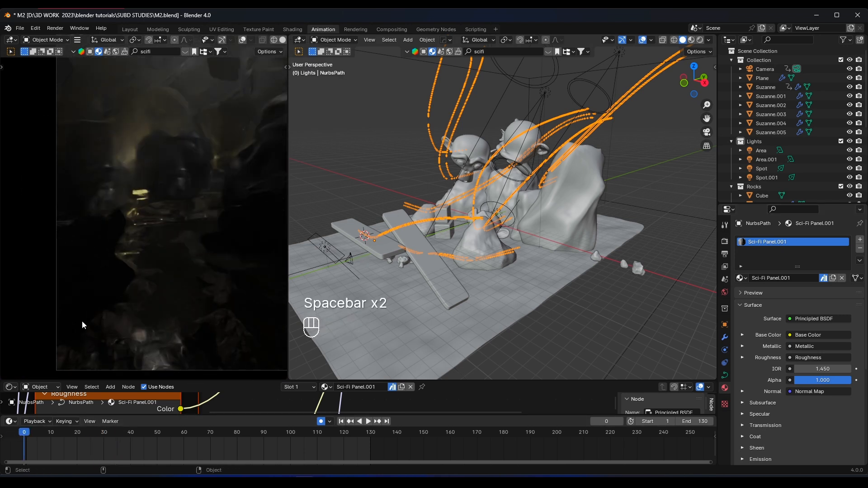
pyautogui.scroll(-4, 190, 191)
pyautogui.press('space')
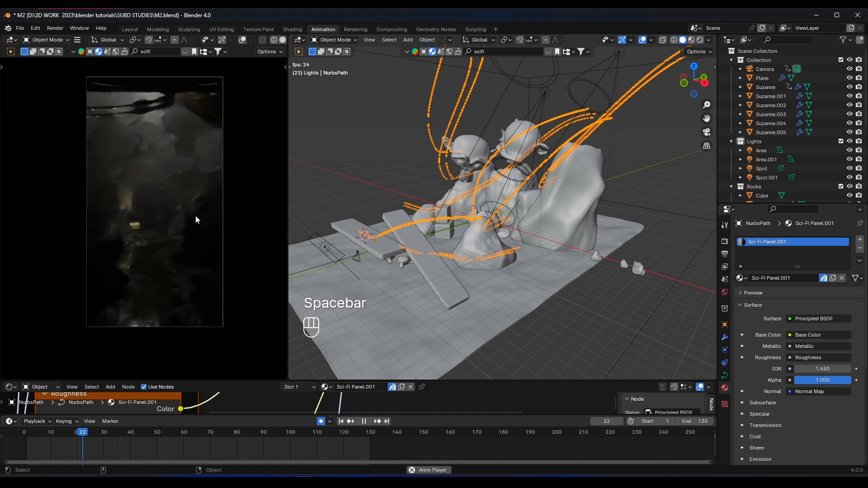
pyautogui.press('space')
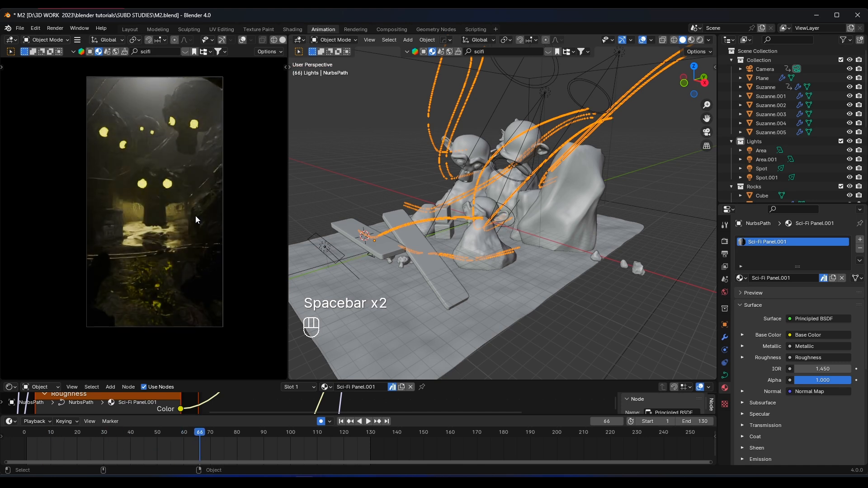
pyautogui.scroll(1, 195, 216)
pyautogui.press('space')
pyautogui.press('space')
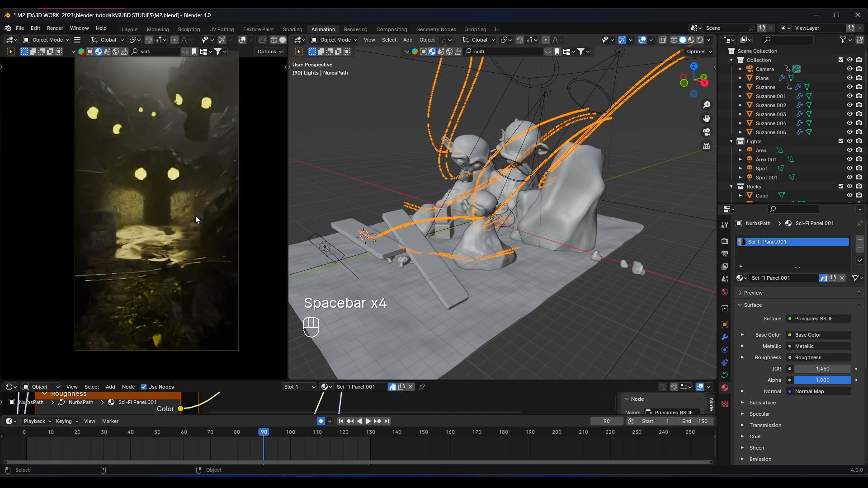
pyautogui.press('space')
pyautogui.press('space')
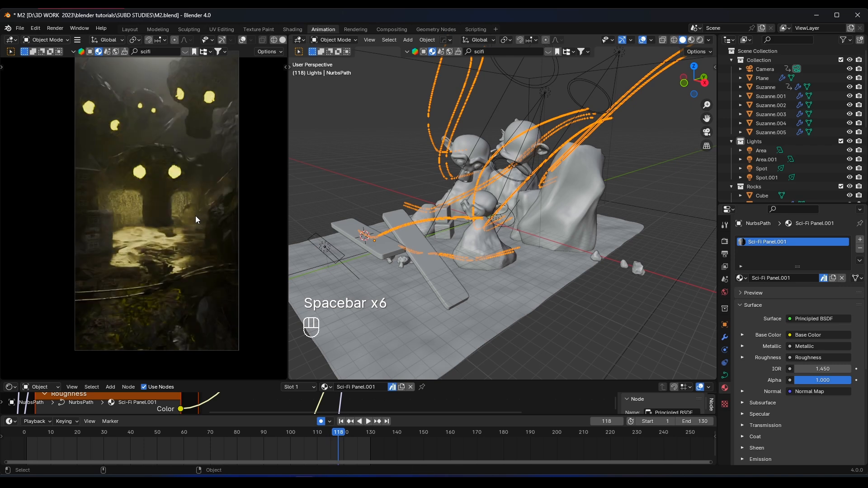
pyautogui.press('space')
pyautogui.press('space')
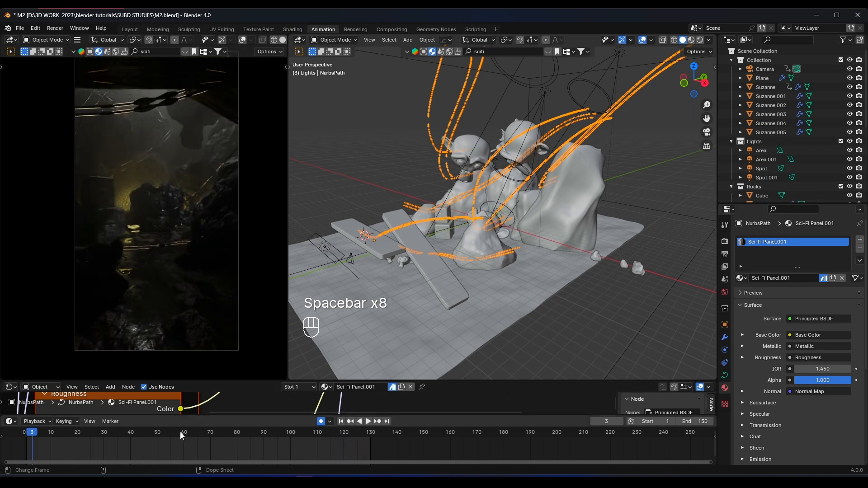
# - Scrub the timeline to frame 86 and save the file
pyautogui.moveTo(180, 435); pyautogui.dragTo(253, 432)
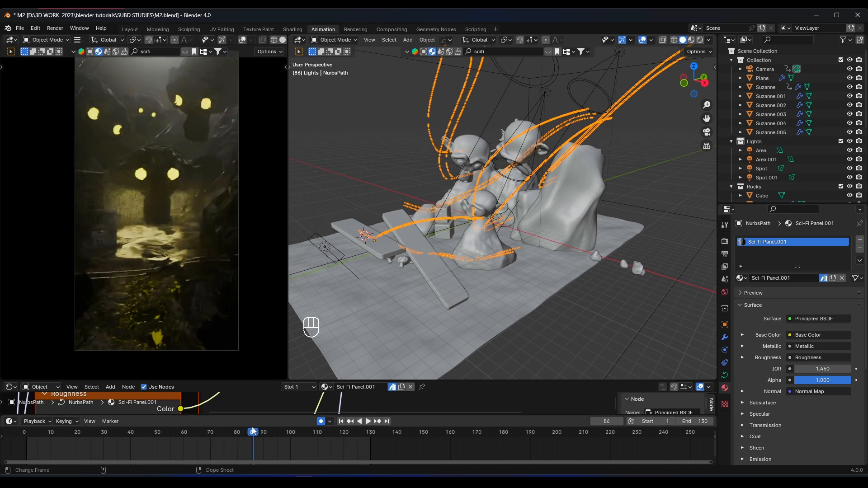
pyautogui.scroll(4, 208, 246)
pyautogui.hotkey('ctrl', 's')
pyautogui.scroll(2, 197, 246)
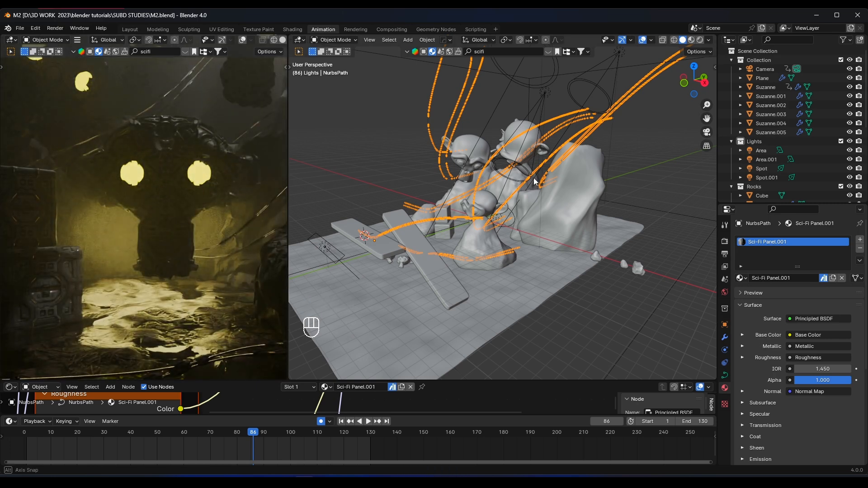
# - Select the Spot.002 light above the tall rock
pyautogui.moveTo(535, 182); pyautogui.dragTo(568, 131, button='middle')
pyautogui.click(567, 131)
pyautogui.press('g')
pyautogui.press('z')
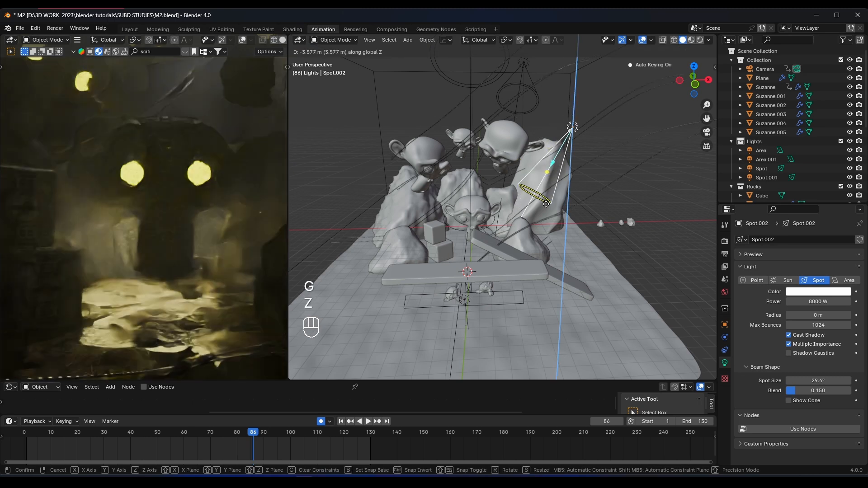
pyautogui.rightClick(546, 205)
pyautogui.press('g')
pyautogui.press('y')
pyautogui.rightClick(538, 205)
# - At frame 0, widen the Spot.002 beam to about 39.7° and set its power to 15000 W
pyautogui.moveTo(538, 205); pyautogui.dragTo(560, 209, button='middle')
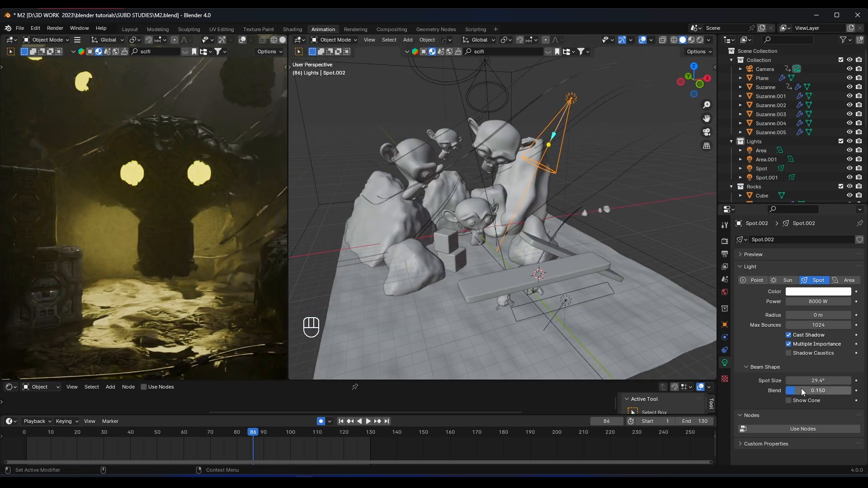
pyautogui.moveTo(62, 439); pyautogui.dragTo(24, 437)
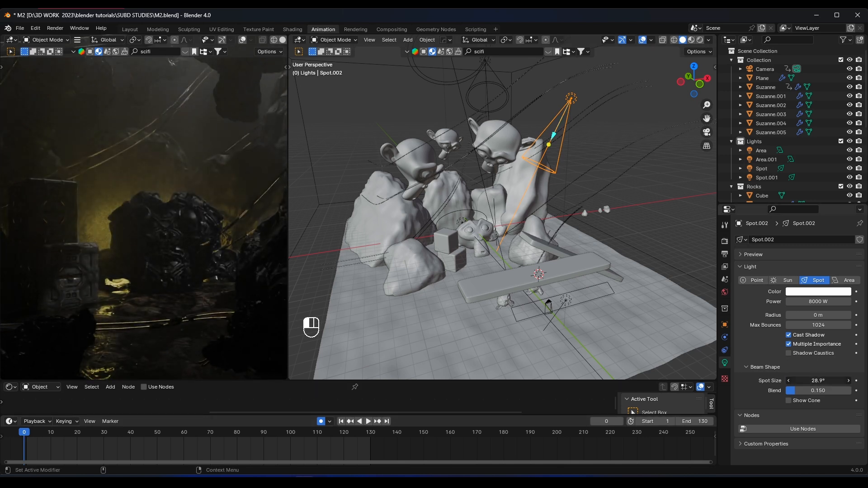
pyautogui.moveTo(818, 380)
pyautogui.mouseDown()
pyautogui.moveTo(785, 381)
pyautogui.moveTo(836, 380)
pyautogui.moveTo(811, 381)
pyautogui.mouseUp()
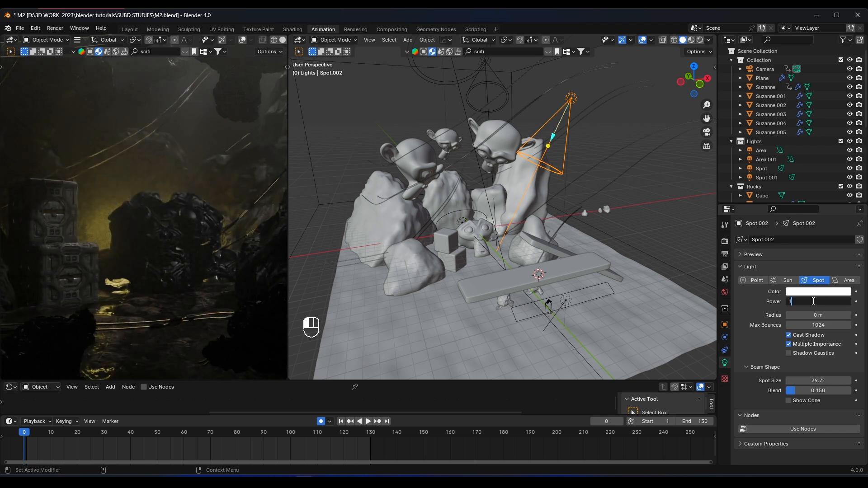
pyautogui.press('Return')
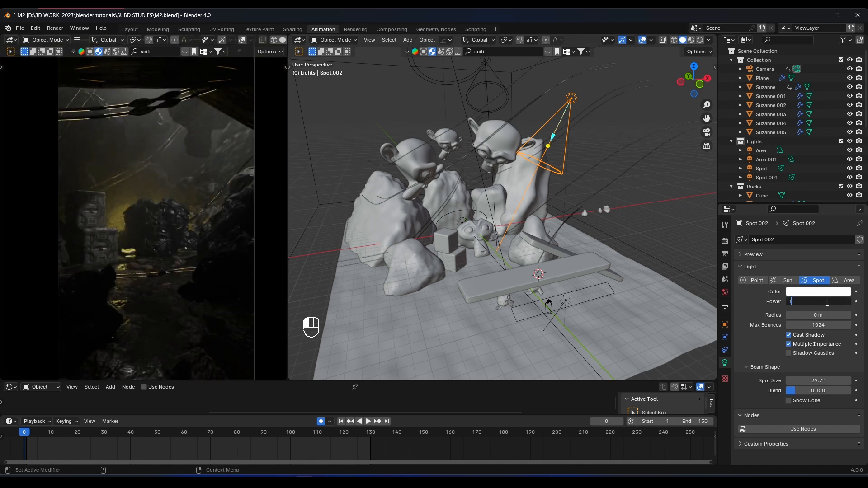
pyautogui.press('Return')
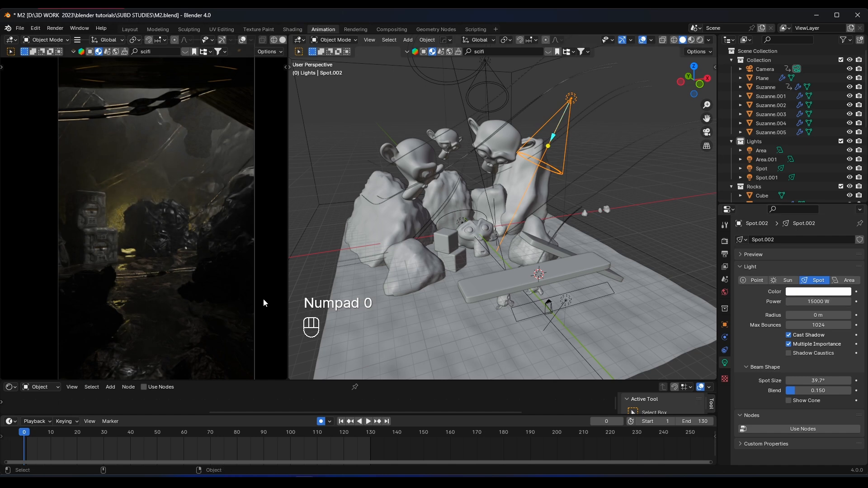
# - Play the animation from frame 0 to about frame 92, pausing to check the brighter spot light
pyautogui.press('space')
pyautogui.press('space')
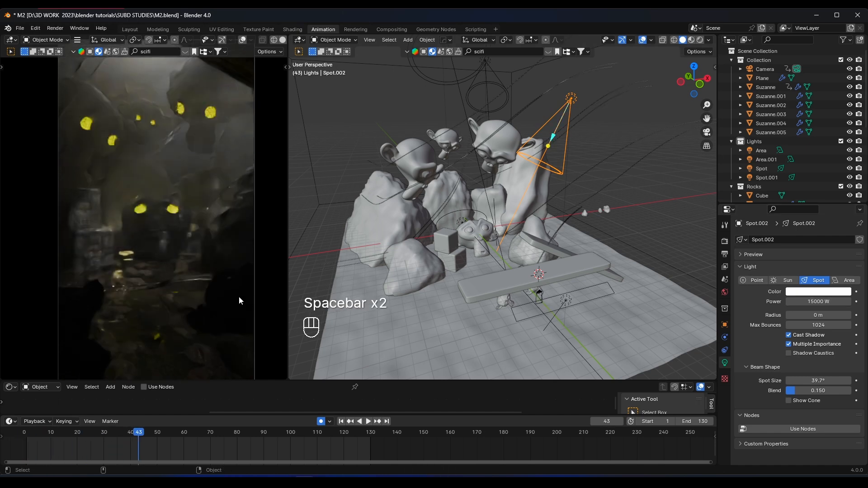
pyautogui.press('space')
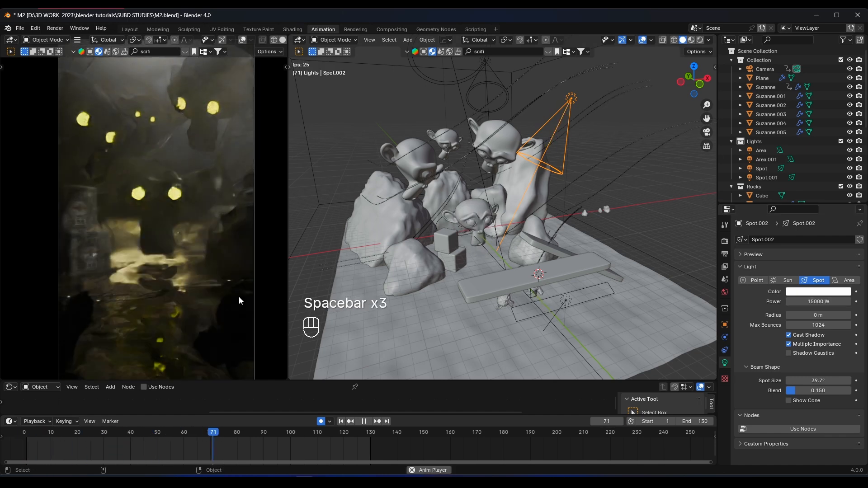
pyautogui.press('space')
pyautogui.press('space')
pyautogui.press('space')
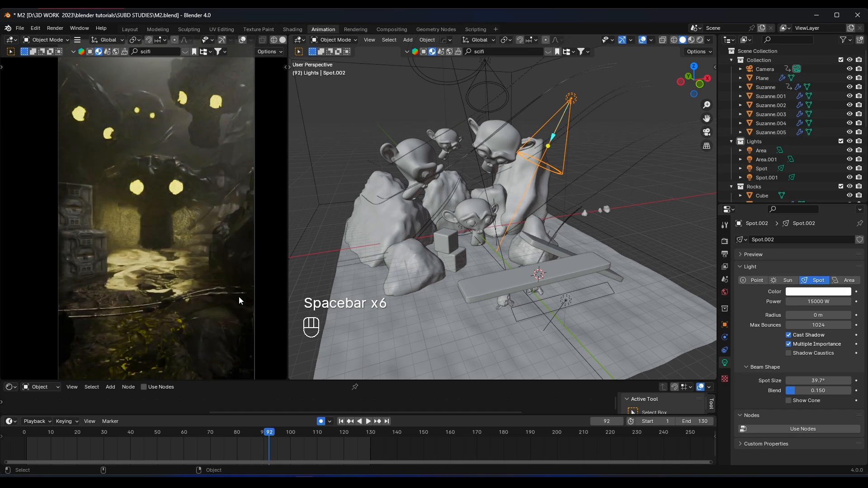
# - Select the yellow disk area light behind the central monkey head and set its power to 200 W
pyautogui.scroll(6, 475, 233)
pyautogui.moveTo(426, 230); pyautogui.dragTo(478, 231, button='middle')
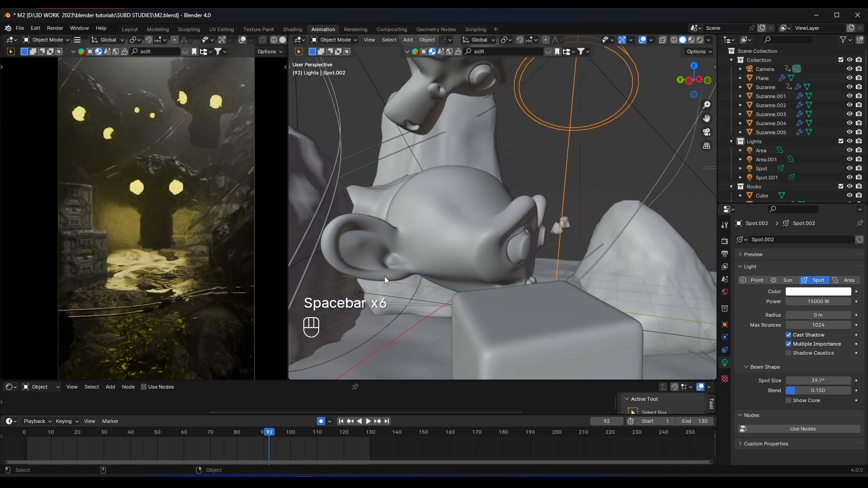
pyautogui.click(357, 292)
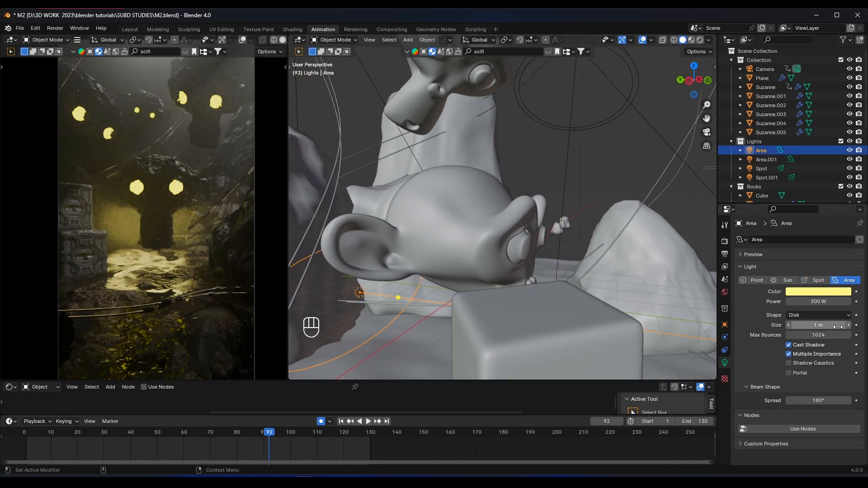
pyautogui.click(824, 304)
pyautogui.write('200')
pyautogui.press('Return')
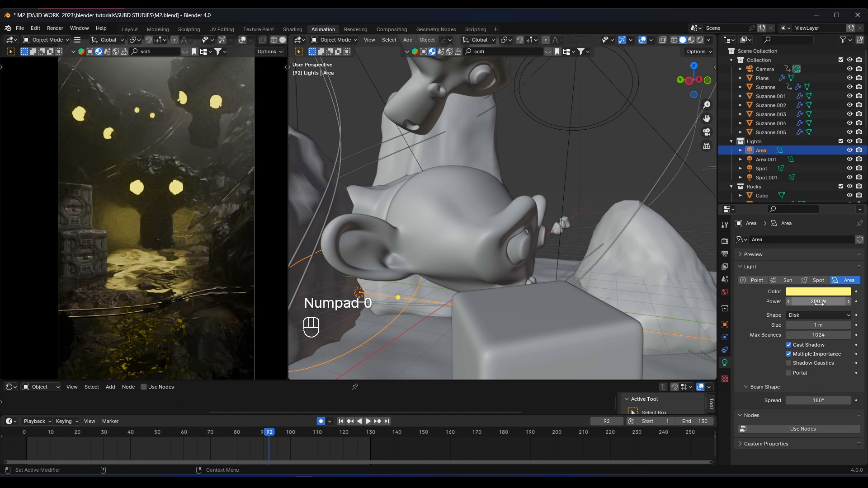
# - Play the rest of the animation with pauses to check the area light, and return to frame 0
pyautogui.press('space')
pyautogui.press('space')
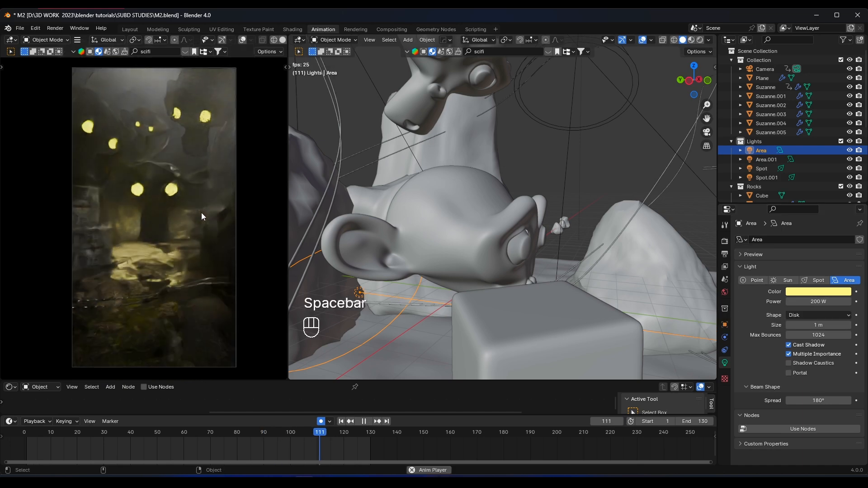
pyautogui.press('space')
pyautogui.press('space')
pyautogui.press('space')
pyautogui.press('space')
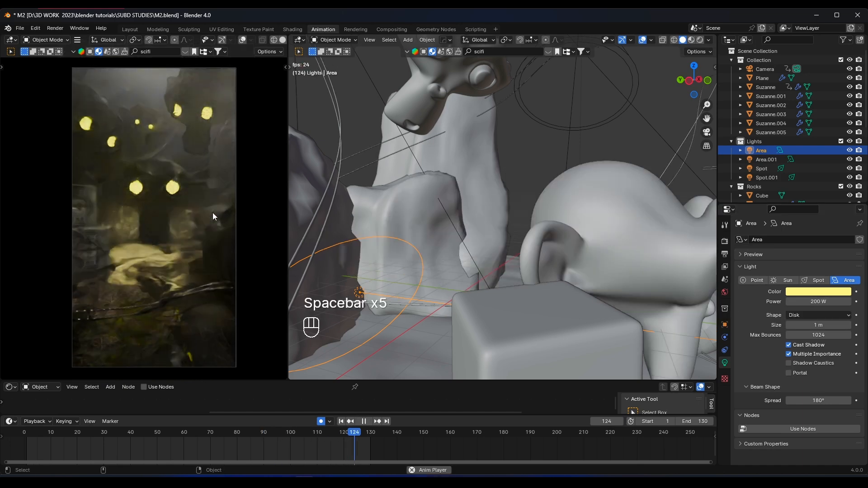
pyautogui.click(21, 435)
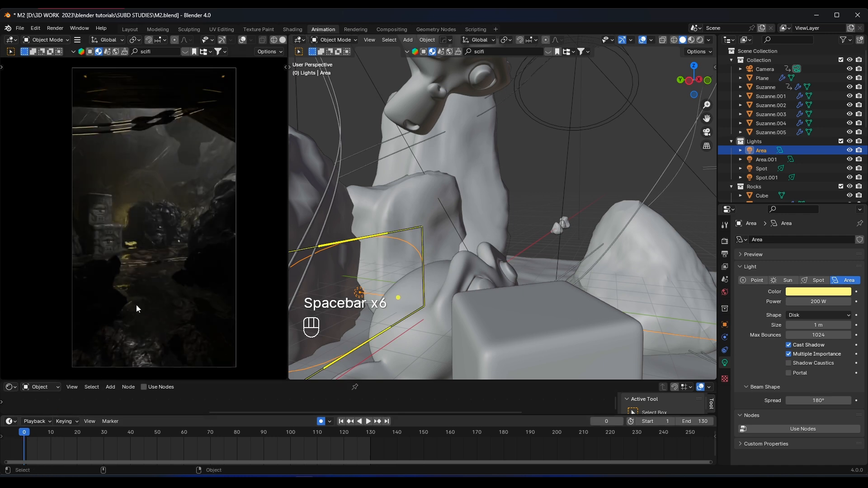
# - Play the animation from frame 0 to frame 93 with a pause, inspect the central head up close, and save the file
pyautogui.press('space')
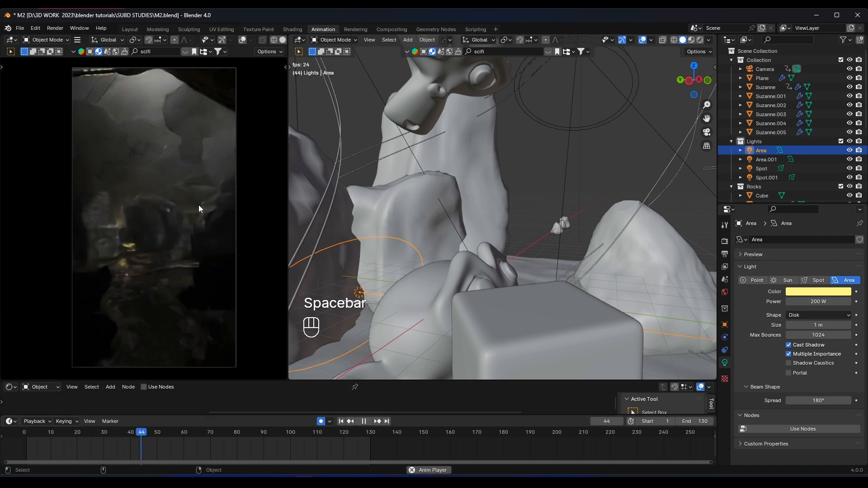
pyautogui.press('space')
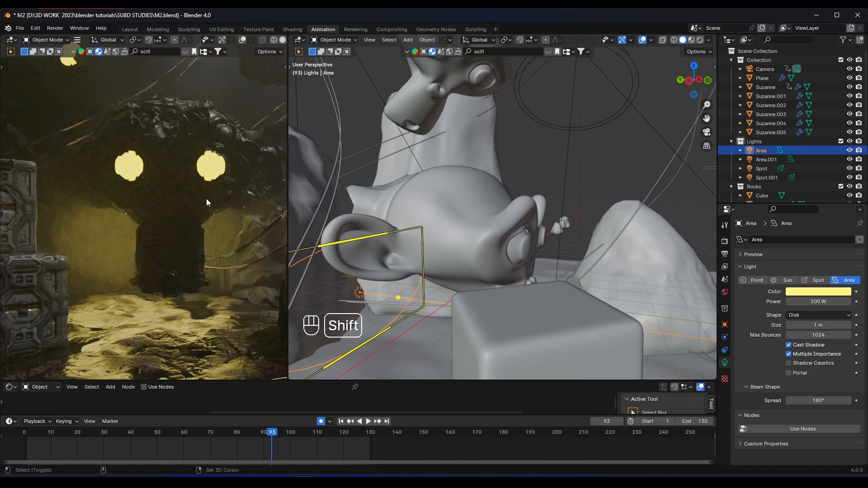
pyautogui.moveTo(206, 199)
pyautogui.keyDown('shift'); pyautogui.mouseDown(button='middle')
pyautogui.moveTo(177, 242)
pyautogui.moveTo(220, 193)
pyautogui.mouseUp(button='middle'); pyautogui.keyUp('shift')
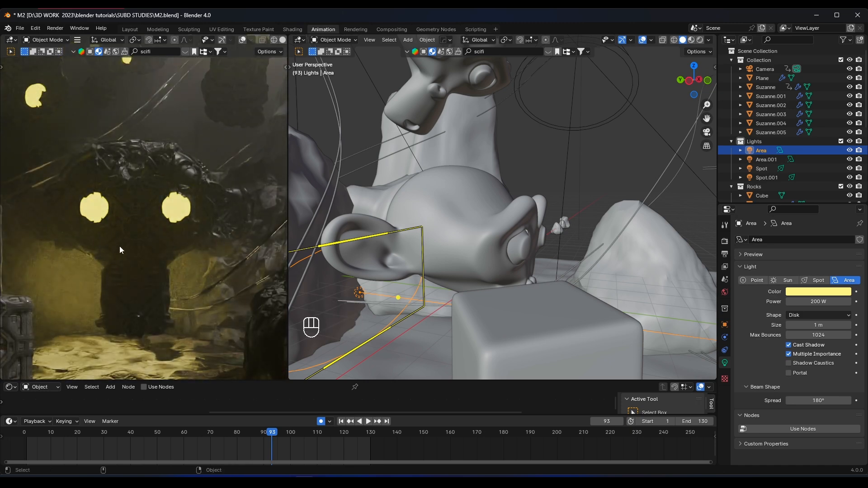
pyautogui.scroll(-4, 209, 206)
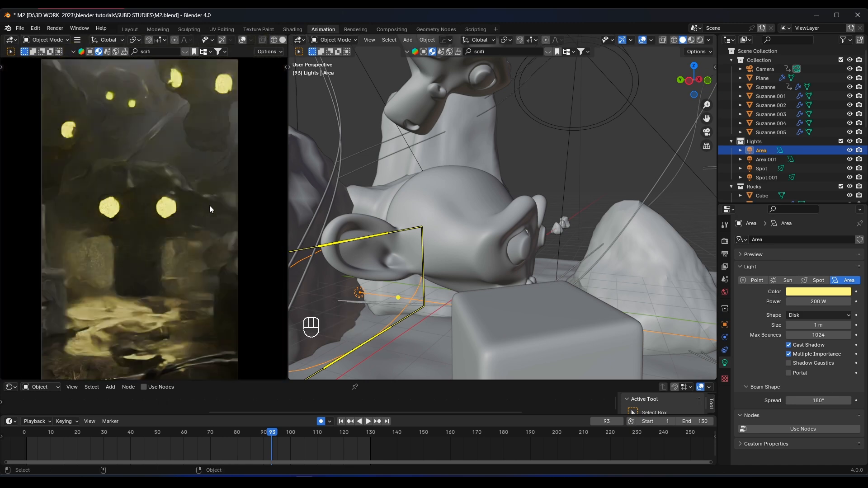
pyautogui.hotkey('ctrl', 's')
# - Try duplicating the yellow area light behind the central monkey head and raising the copy along the Z axis
pyautogui.moveTo(398, 242); pyautogui.dragTo(448, 240, button='middle')
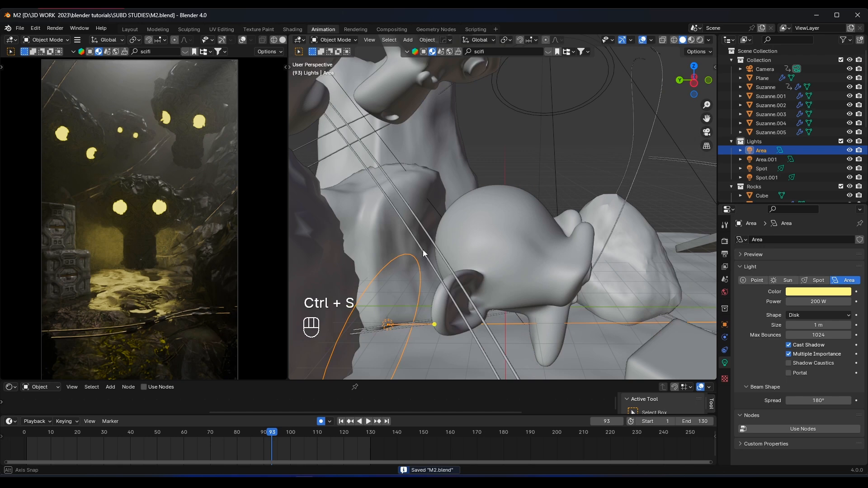
pyautogui.hotkey('shift', 'd')
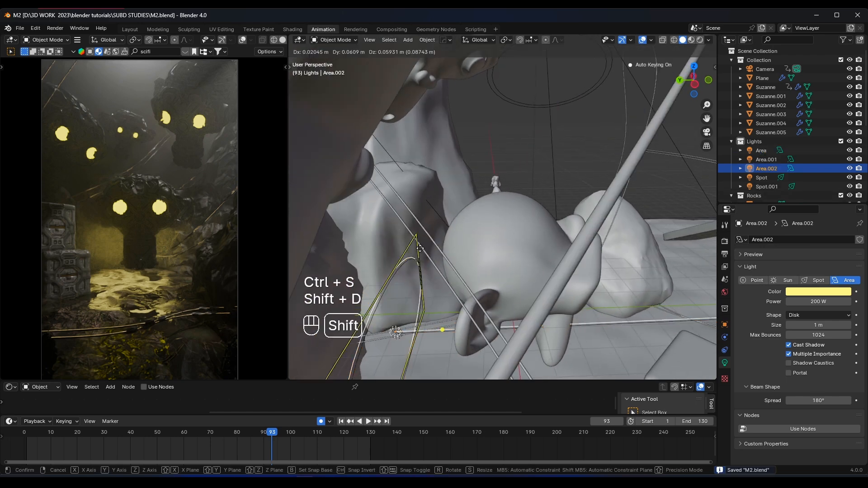
pyautogui.press('g')
pyautogui.press('z')
pyautogui.click(456, 198)
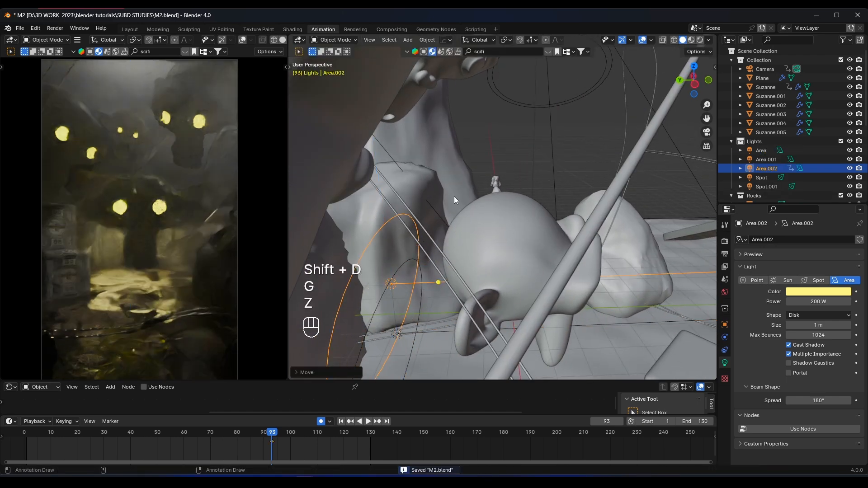
# - Shift the duplicated area light along X and Y, and rotate it about -12.6° around the global Z axis
pyautogui.press('g')
pyautogui.moveTo(456, 200); pyautogui.dragTo(491, 226, button='middle')
pyautogui.rightClick(459, 213)
pyautogui.press('g')
pyautogui.press('x')
pyautogui.click(476, 208)
pyautogui.press('g')
pyautogui.press('y')
pyautogui.click(501, 250)
pyautogui.press('r')
pyautogui.press('z')
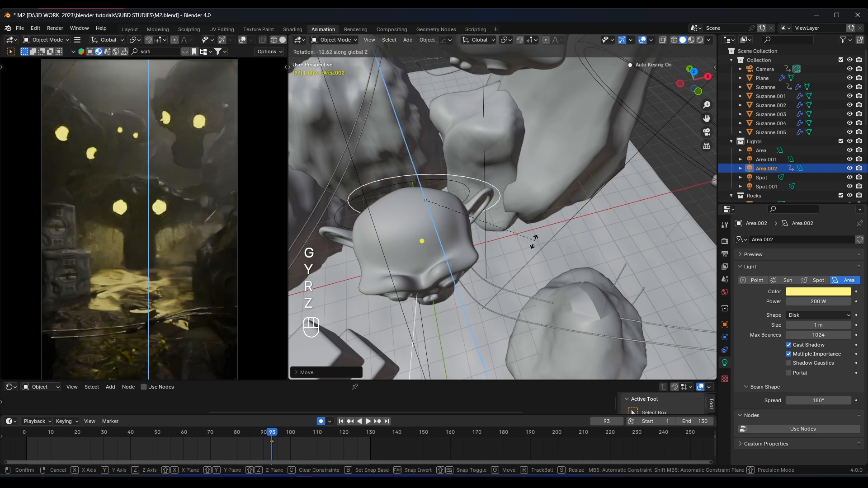
pyautogui.click(533, 243)
# - Move the duplicated area light further sideways along X and rotate it about -5° around global Z
pyautogui.press('g')
pyautogui.press('x')
pyautogui.click(577, 245)
pyautogui.press('r')
pyautogui.press('z')
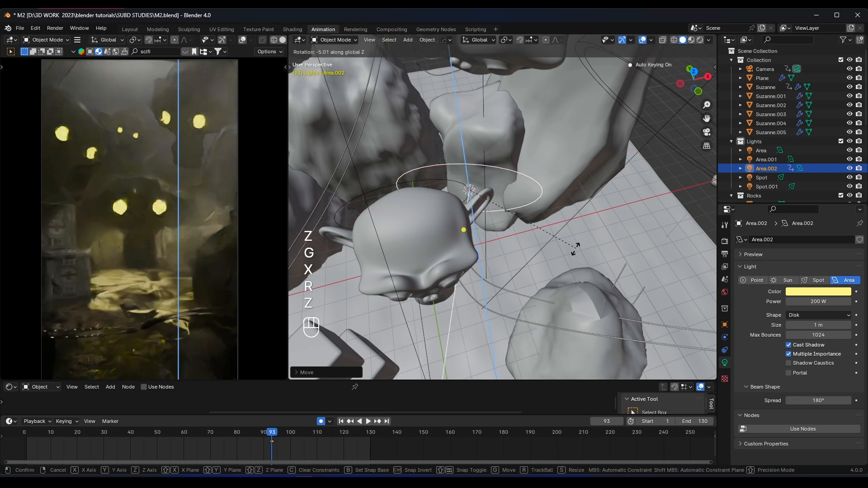
pyautogui.click(570, 251)
# - Adjust the duplicated light's placement behind the central head along the Y and X axes
pyautogui.moveTo(571, 251); pyautogui.dragTo(498, 217, button='middle')
pyautogui.press('g')
pyautogui.press('y')
pyautogui.click(499, 273)
pyautogui.press('s')
pyautogui.press('x')
pyautogui.click(547, 238)
# - Change the duplicated area light's color to a pale warm white
pyautogui.click(814, 292)
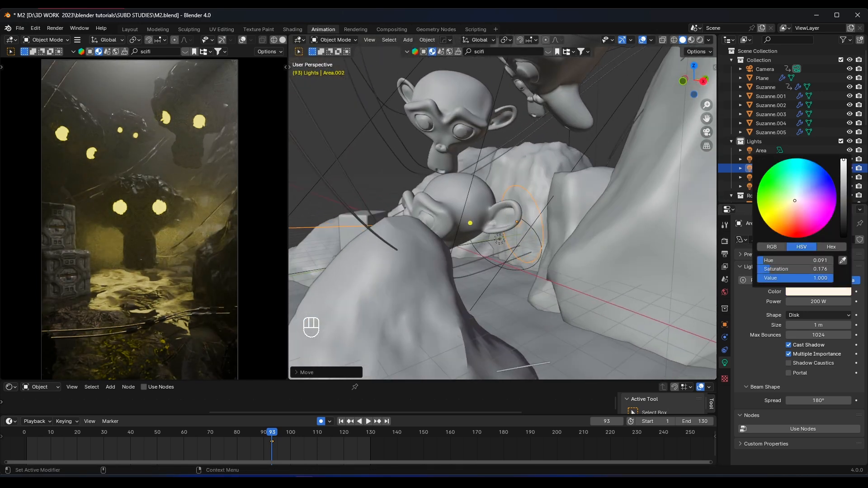
pyautogui.moveTo(796, 203)
pyautogui.mouseDown()
pyautogui.moveTo(810, 161)
pyautogui.moveTo(767, 172)
pyautogui.mouseUp()
pyautogui.press('Escape')
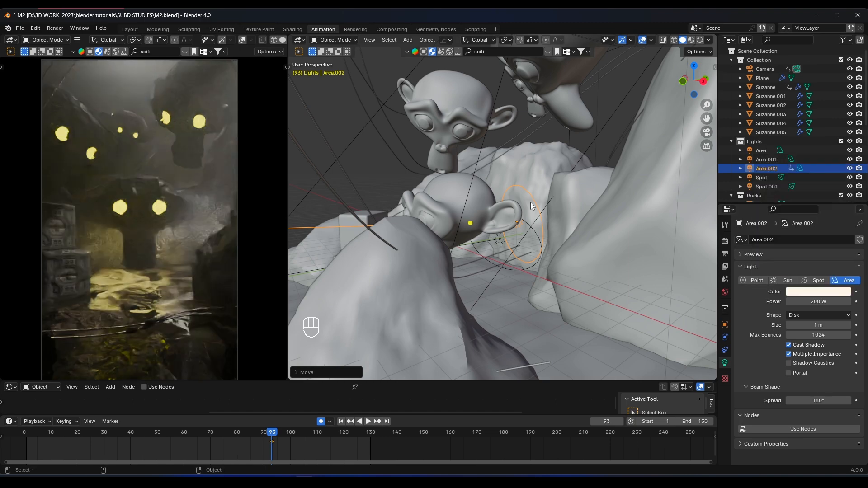
# - Delete the duplicated area light
pyautogui.press('x')
pyautogui.moveTo(532, 206); pyautogui.dragTo(180, 228, button='middle')
pyautogui.click(503, 215)
# - Play the animation in short bursts from frame 93 to frame 115 to check the central head's lighting up close
pyautogui.scroll(3, 176, 228)
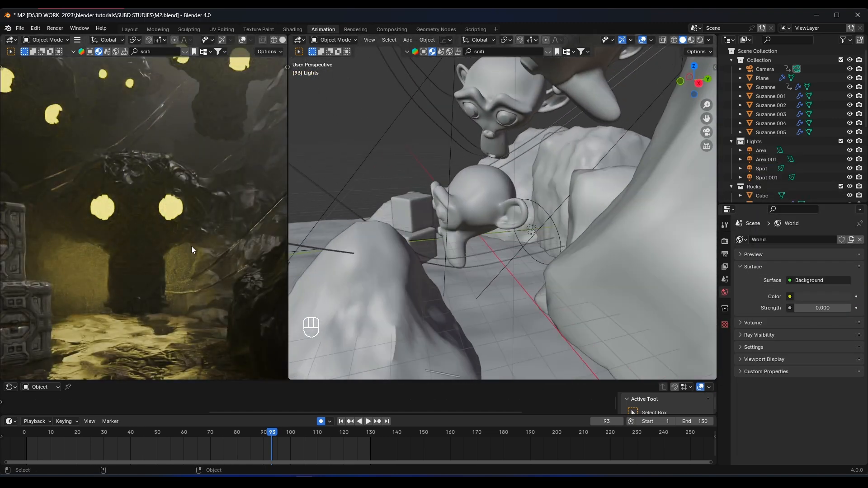
pyautogui.press('space')
pyautogui.press('space')
pyautogui.press('space')
pyautogui.press('space')
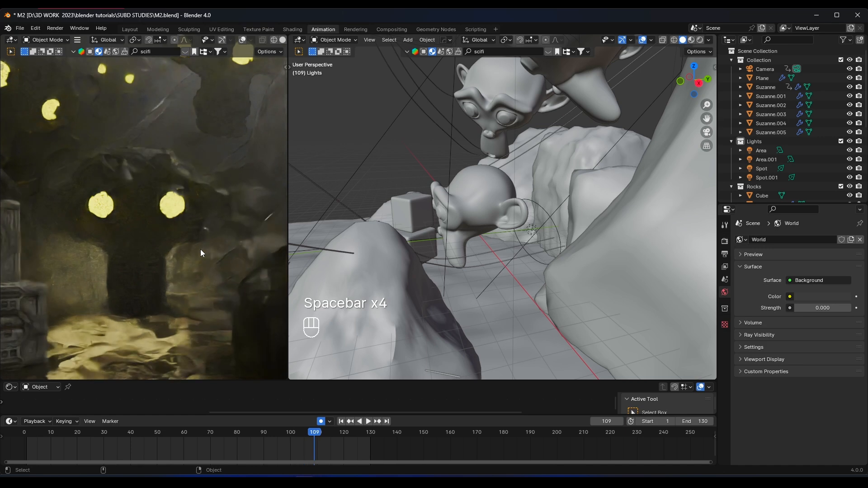
pyautogui.press('space')
pyautogui.press('space')
# - Select the large rock and its neighbouring rock beside the monkey heads and move them away along the positive Y axis
pyautogui.moveTo(506, 217); pyautogui.dragTo(568, 226, button='middle')
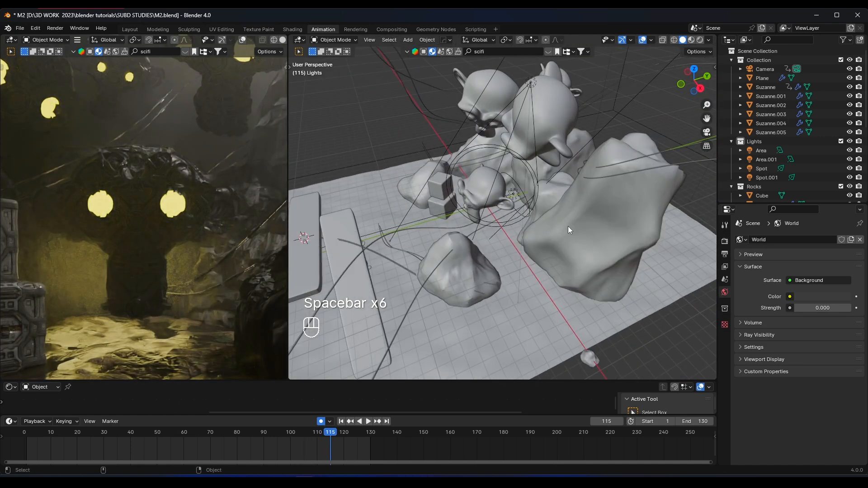
pyautogui.click(568, 226)
pyautogui.keyDown('shift'); pyautogui.click(545, 179); pyautogui.keyUp('shift')
pyautogui.press('g')
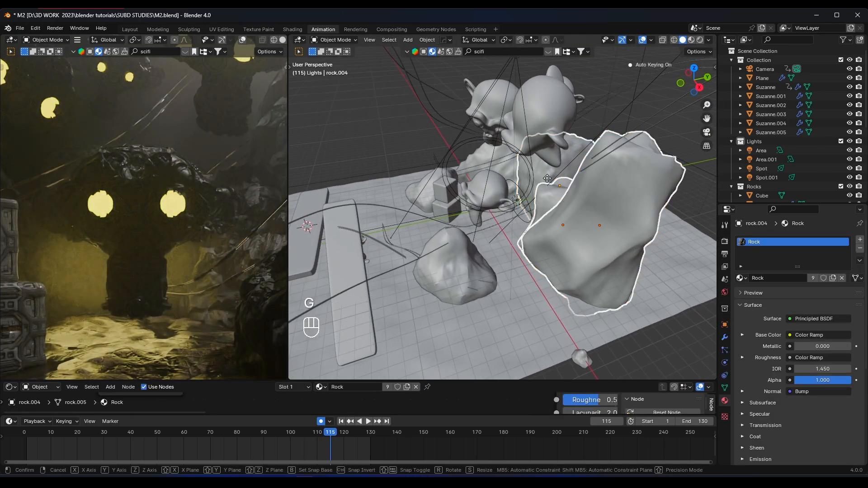
pyautogui.press('y')
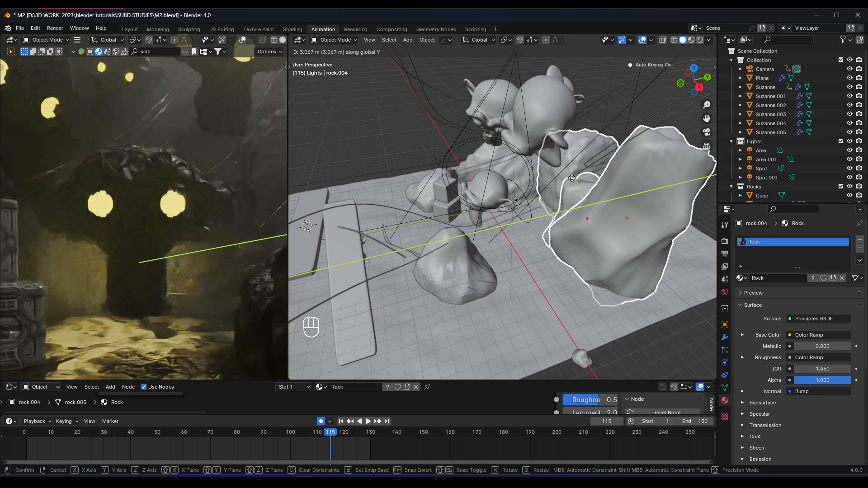
pyautogui.click(584, 175)
pyautogui.moveTo(583, 174); pyautogui.dragTo(672, 155, button='middle')
pyautogui.click(673, 154)
# - Return to frame 0 and play the animation to frame 91, pausing to check the shot with the shifted rocks
pyautogui.scroll(-3, 140, 157)
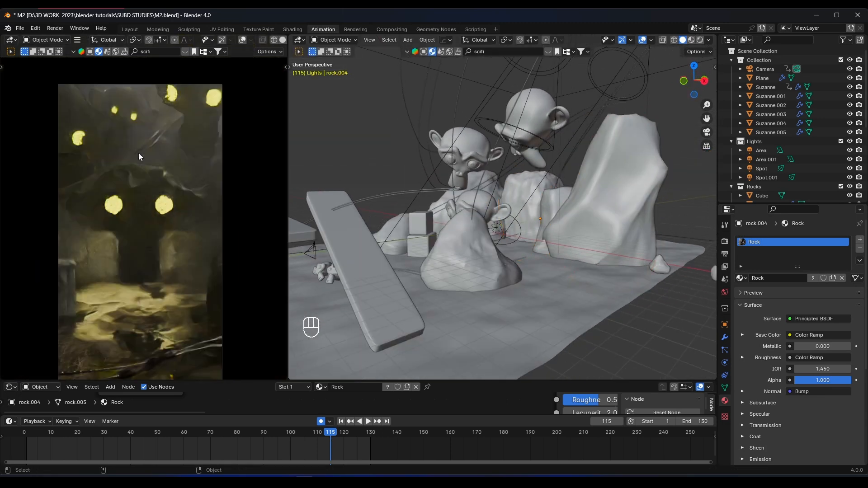
pyautogui.click(21, 434)
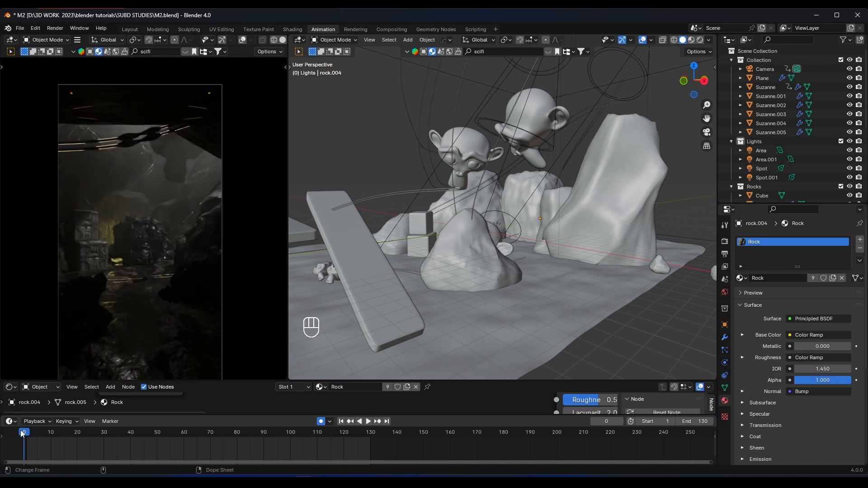
pyautogui.scroll(3, 111, 313)
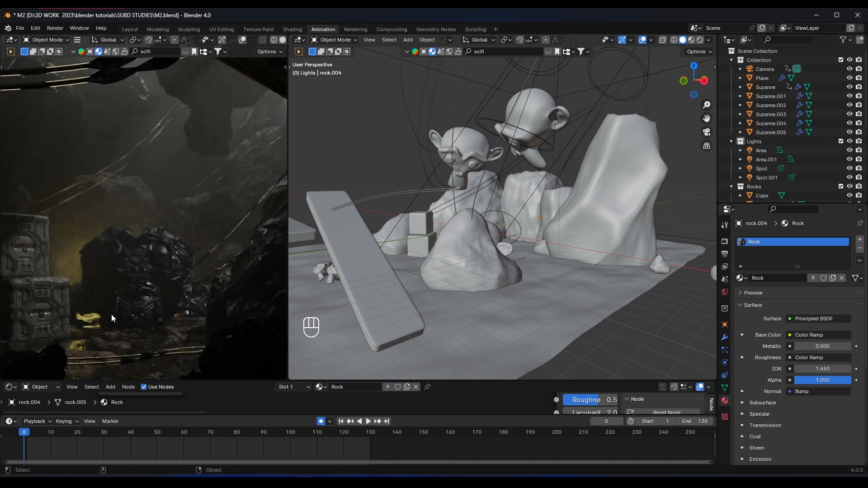
pyautogui.press('space')
pyautogui.press('space')
pyautogui.scroll(-2, 215, 218)
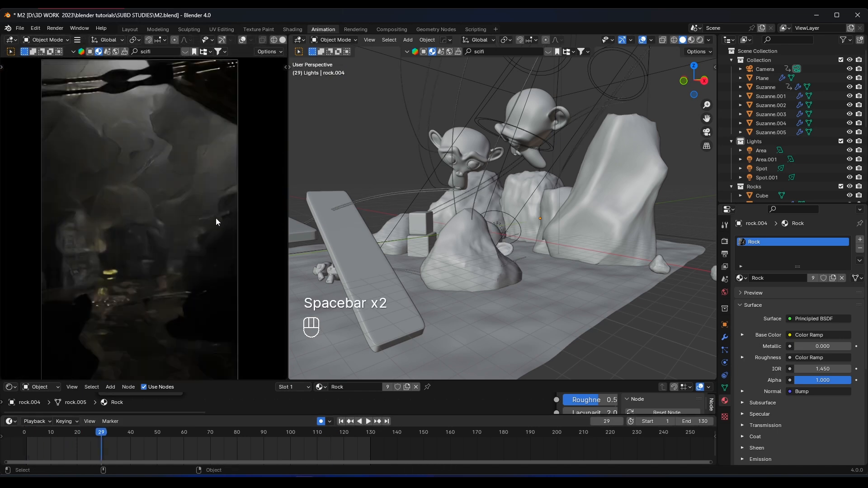
pyautogui.press('space')
pyautogui.press('space')
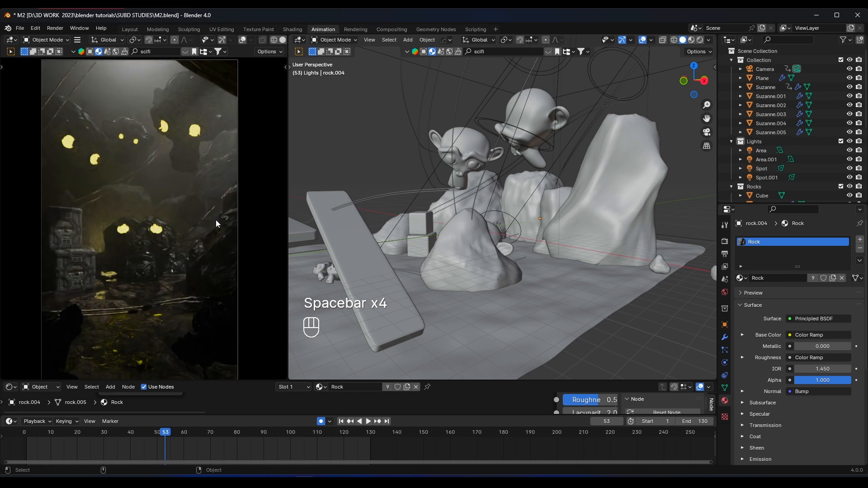
pyautogui.press('space')
pyautogui.press('space')
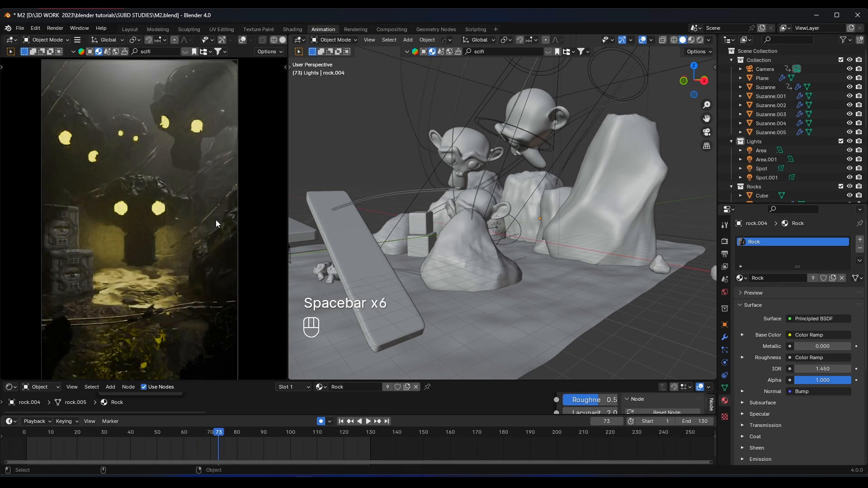
pyautogui.press('space')
pyautogui.press('space')
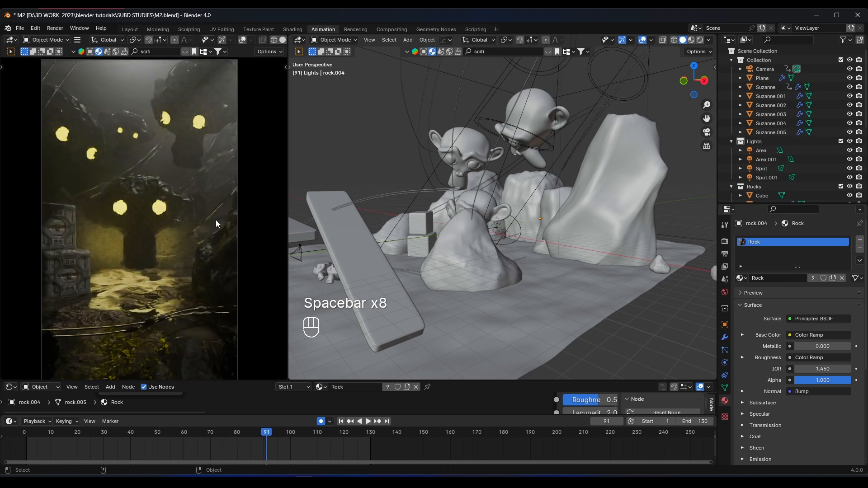
# - Save the file and snap the 3D cursor to the small rear monkey head, Suzanne.005
pyautogui.moveTo(444, 217); pyautogui.dragTo(486, 235, button='middle')
pyautogui.press('s')
pyautogui.hotkey('ctrl', 's')
pyautogui.click(457, 235)
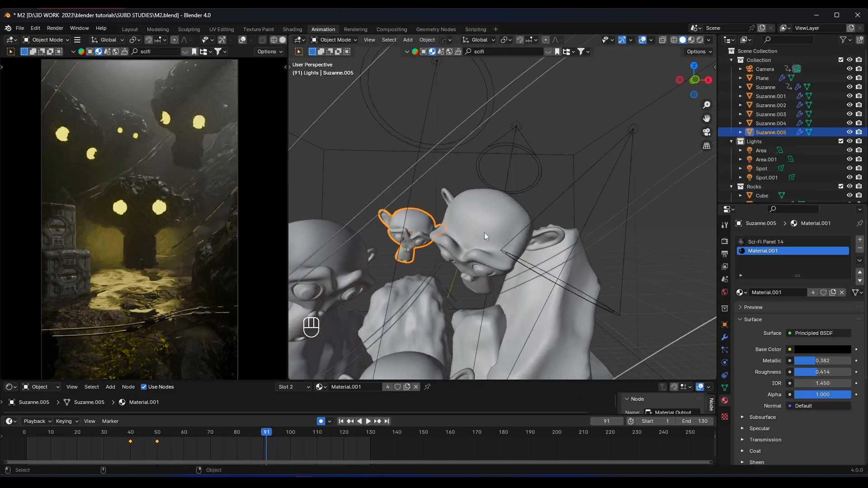
pyautogui.hotkey('shift', 's')
pyautogui.click(414, 264)
# - Add a NURBS path at the 3D cursor and raise it along Z above the small monkey head
pyautogui.moveTo(366, 265); pyautogui.dragTo(414, 266, button='middle')
pyautogui.hotkey('shift', 'a')
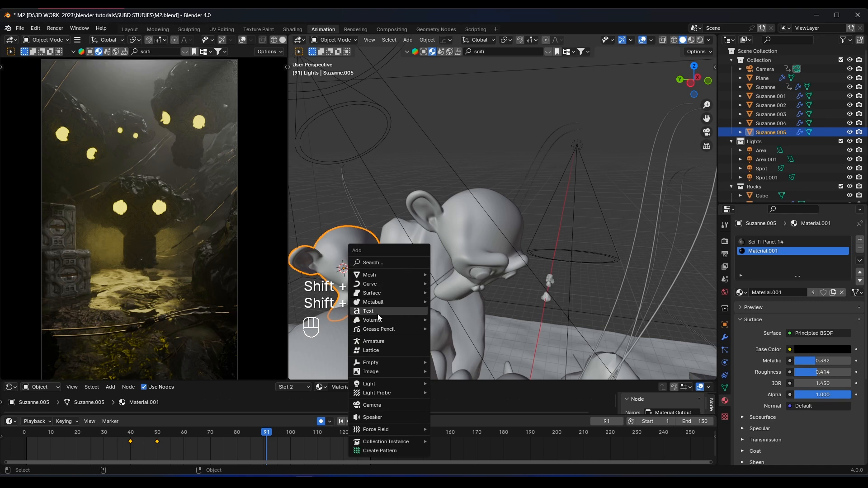
pyautogui.moveTo(370, 283)
pyautogui.click(450, 53)
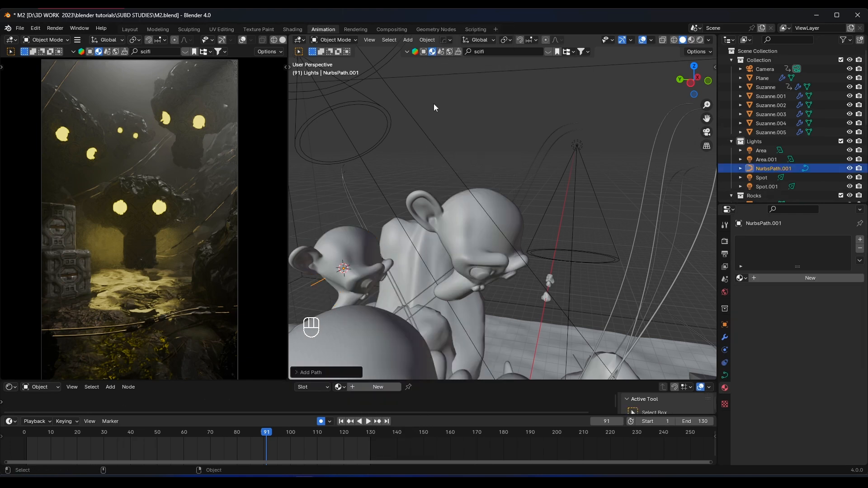
pyautogui.press('g')
pyautogui.press('z')
pyautogui.click(372, 194)
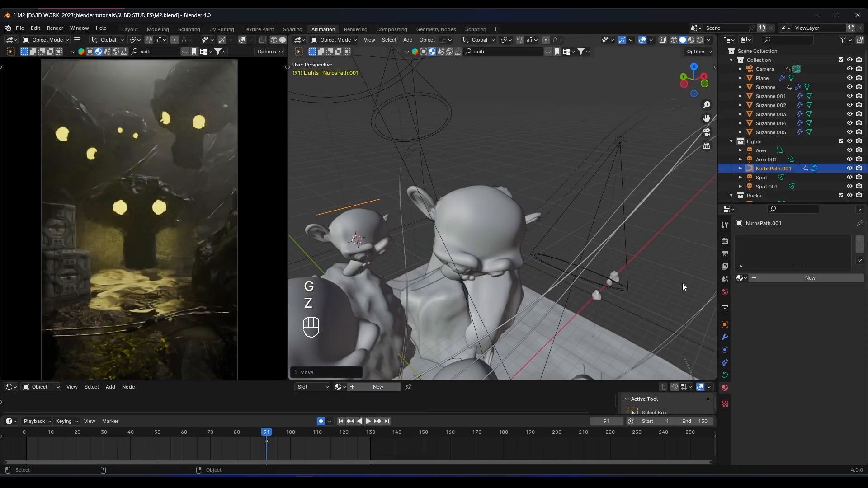
# - Give the new path a round bevel with a depth of 0.043 m
pyautogui.click(725, 375)
pyautogui.scroll(-5, 792, 412)
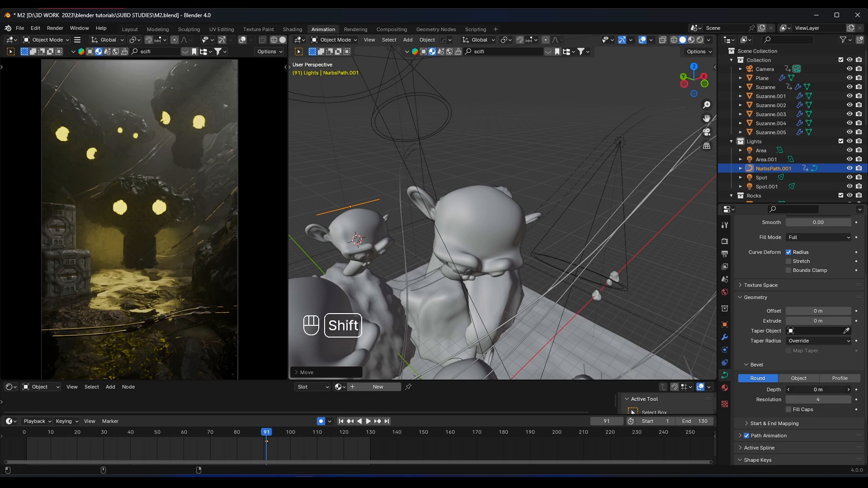
pyautogui.keyDown('shift'); pyautogui.moveTo(818, 390); pyautogui.dragTo(837, 390); pyautogui.keyUp('shift')
# - Rotate the path 90° around the Y axis and shift it along Z so it stands upright on the small head
pyautogui.press('r')
pyautogui.press('x')
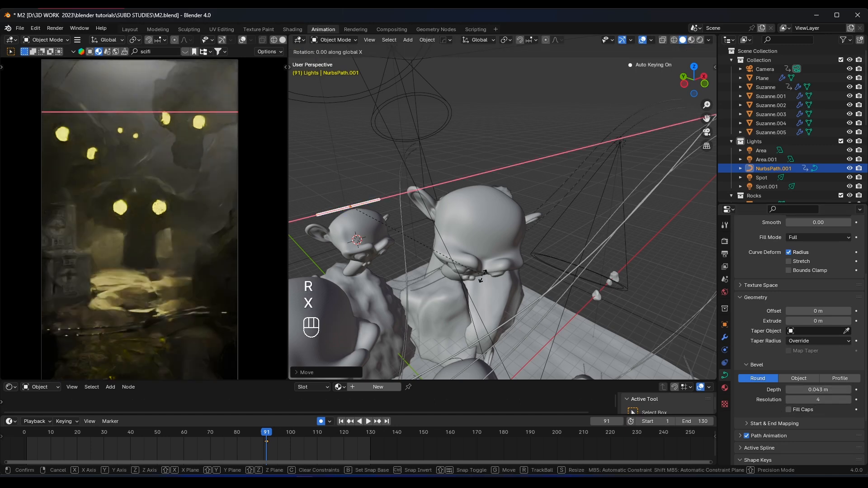
pyautogui.press('y')
pyautogui.press('KP_9')
pyautogui.press('KP_0')
pyautogui.press('KP_Enter')
pyautogui.keyDown('shift'); pyautogui.moveTo(413, 244); pyautogui.dragTo(444, 213, button='middle'); pyautogui.keyUp('shift')
pyautogui.scroll(2, 428, 244)
pyautogui.press('g')
pyautogui.press('z')
pyautogui.click(474, 210)
# - In Edit Mode, extrude the path's upper end point twice to form a bent cable rising above the small head
pyautogui.press('Tab')
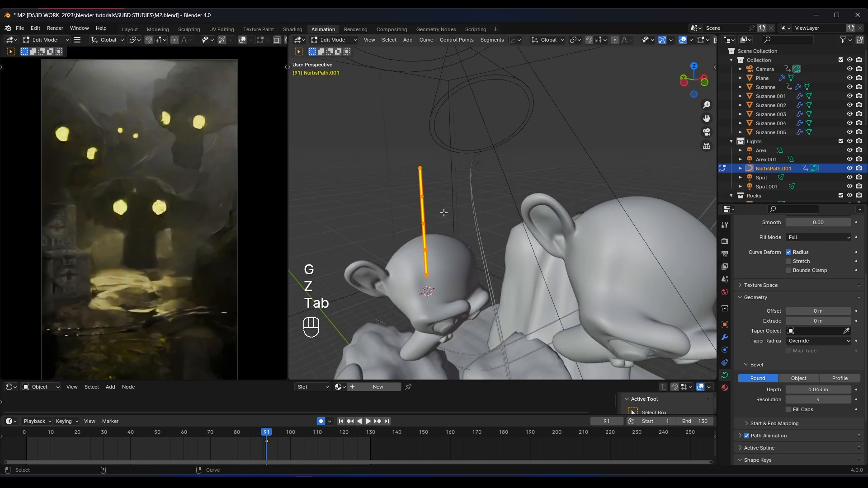
pyautogui.click(424, 165)
pyautogui.moveTo(424, 166); pyautogui.dragTo(394, 180, button='middle')
pyautogui.press('e')
pyautogui.click(473, 141)
pyautogui.press('e')
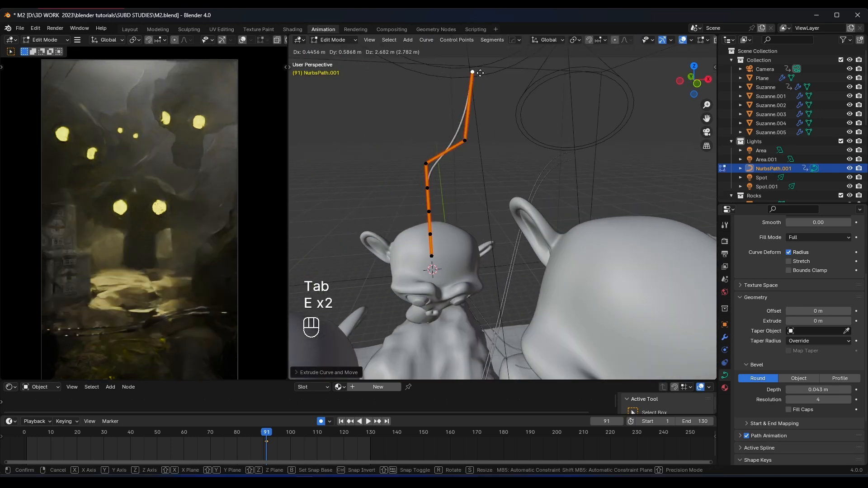
pyautogui.click(454, 47)
# - Duplicate the whole cable curve, rotate the copy around the Z axis, and offset it along X beside the original
pyautogui.press('a')
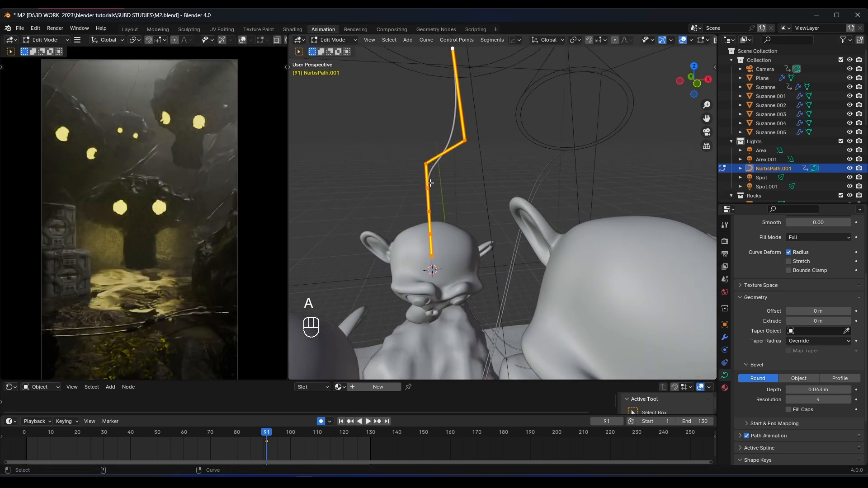
pyautogui.hotkey('shift', 'd')
pyautogui.click(420, 184)
pyautogui.press('r')
pyautogui.press('z')
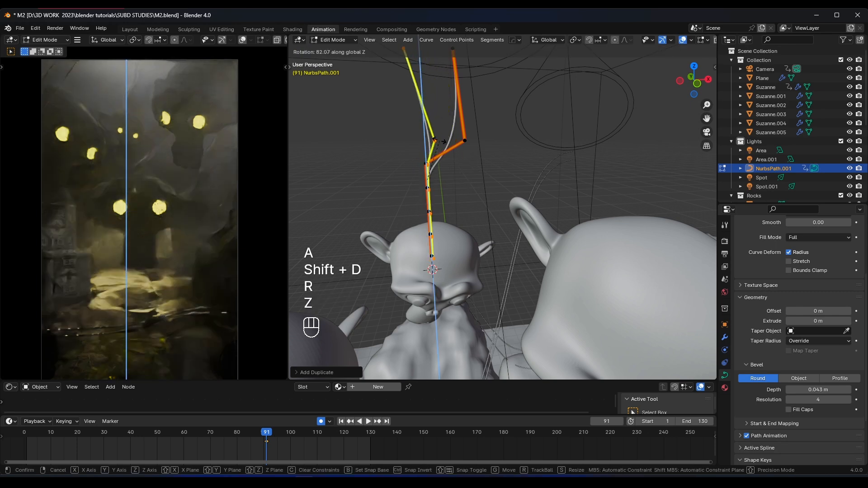
pyautogui.click(427, 144)
pyautogui.press('g')
pyautogui.press('x')
pyautogui.click(427, 143)
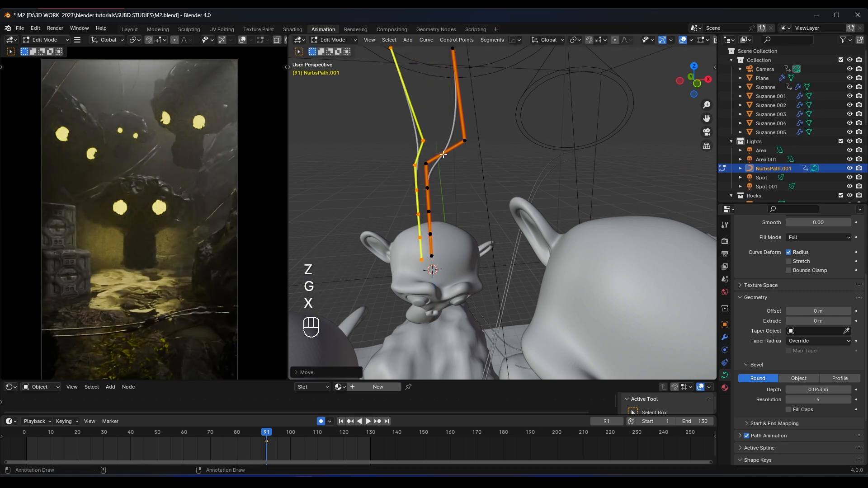
# - Duplicate the second cable curve to make a third strand and rotate it around Z so it bends the other way
pyautogui.hotkey('shift', 'd')
pyautogui.click(443, 154)
pyautogui.press('r')
pyautogui.press('z')
pyautogui.click(388, 147)
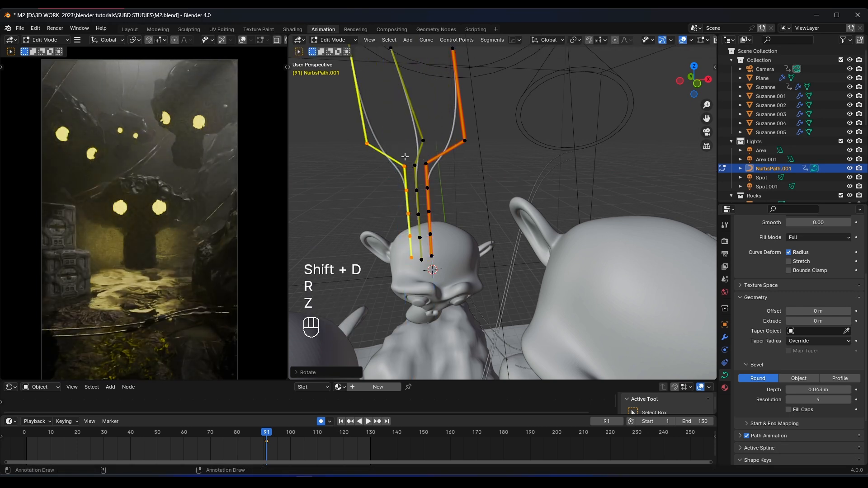
# - Duplicate the selected cable strand to make a fourth, rotate it around Z, tilt it outward and shift it along Y
pyautogui.hotkey('shift', 'd')
pyautogui.click(477, 168)
pyautogui.press('r')
pyautogui.press('z')
pyautogui.click(424, 182)
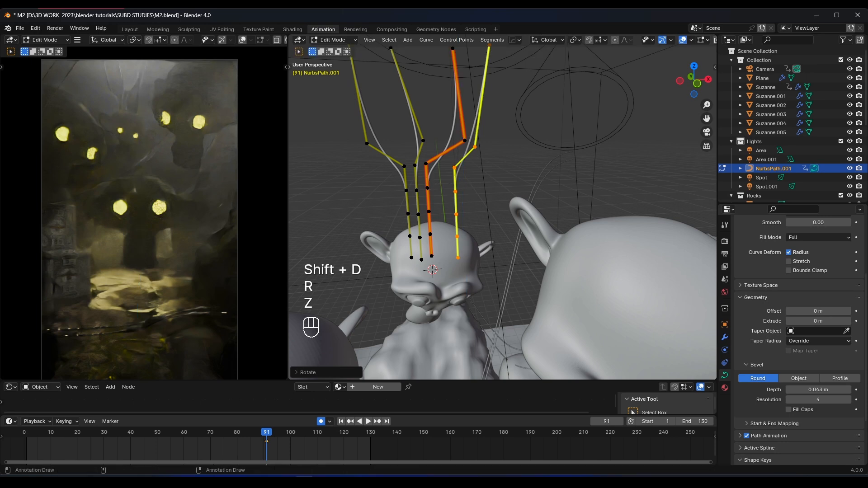
pyautogui.press('r')
pyautogui.click(552, 212)
pyautogui.moveTo(552, 212); pyautogui.dragTo(525, 225, button='middle')
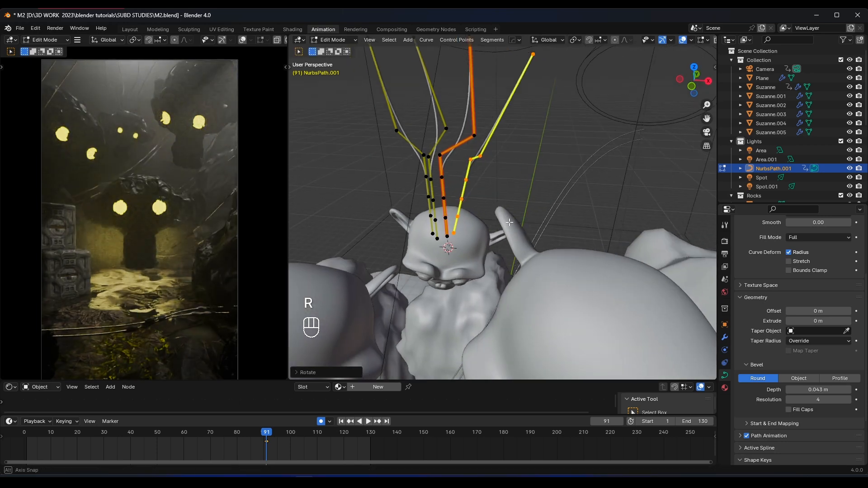
pyautogui.press('g')
pyautogui.press('y')
pyautogui.click(508, 224)
# - Duplicate the tilted strand to make a fifth, rotate it further outward and move two of its control points to bend it irregularly
pyautogui.hotkey('shift', 'd')
pyautogui.click(529, 224)
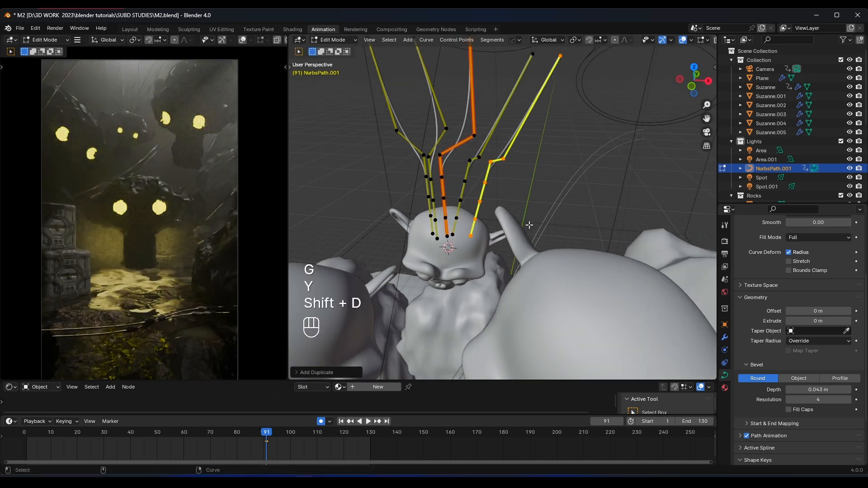
pyautogui.press('r')
pyautogui.click(520, 220)
pyautogui.press('g')
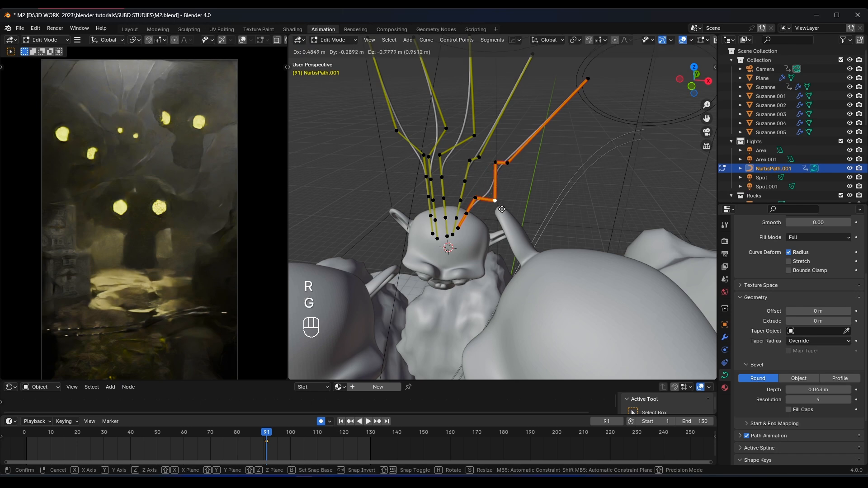
pyautogui.click(503, 213)
pyautogui.click(507, 164)
pyautogui.press('g')
pyautogui.click(534, 103)
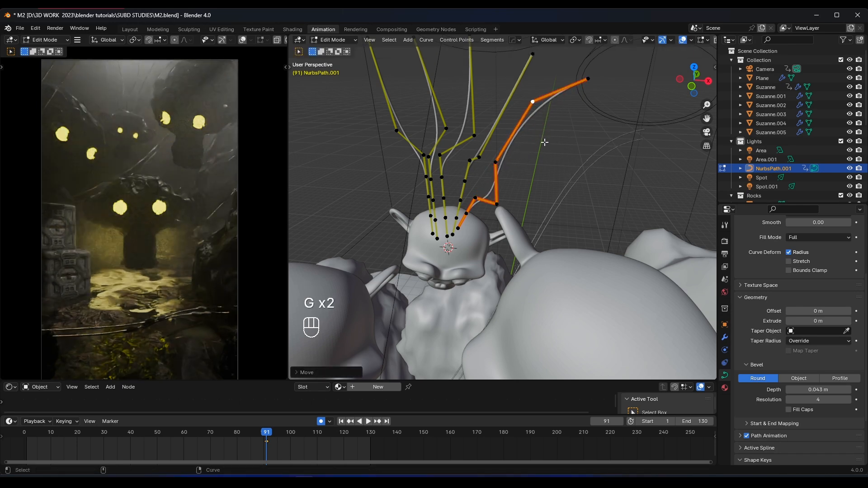
# - Show the camera view in Solid shading and duplicate all five cable strands over to the large head beside the small one
pyautogui.press('z')
pyautogui.click(261, 148)
pyautogui.moveTo(505, 179); pyautogui.dragTo(524, 183, button='middle')
pyautogui.press('a')
pyautogui.hotkey('shift', 'd')
pyautogui.click(627, 173)
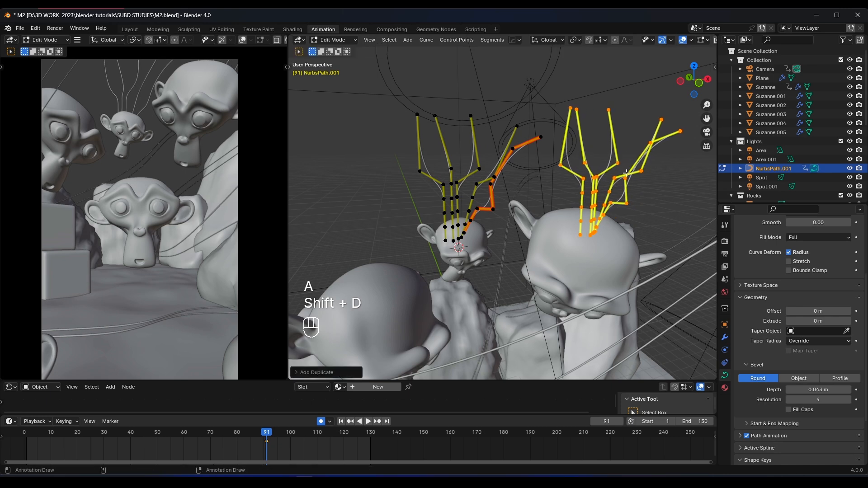
# - Scale up the duplicated strands and rotate them around the Z axis so they rise from the large head
pyautogui.moveTo(638, 174); pyautogui.dragTo(615, 184, button='middle')
pyautogui.press('s')
pyautogui.click(619, 194)
pyautogui.press('r')
pyautogui.press('z')
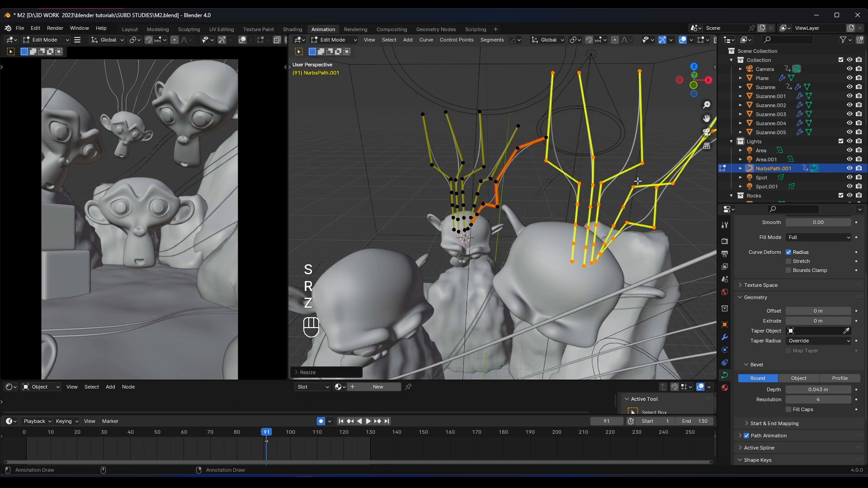
pyautogui.click(657, 243)
pyautogui.press('r')
pyautogui.press('z')
pyautogui.click(574, 246)
# - Duplicate the enlarged strands onto the other large head, rotate them around Z, nudge them along X and Y, and leave Edit Mode
pyautogui.hotkey('shift', 'd')
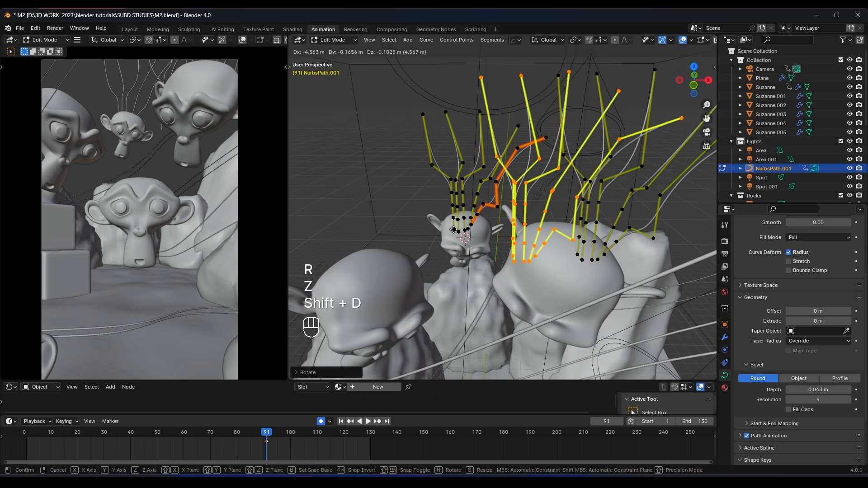
pyautogui.press('r')
pyautogui.press('z')
pyautogui.click(383, 249)
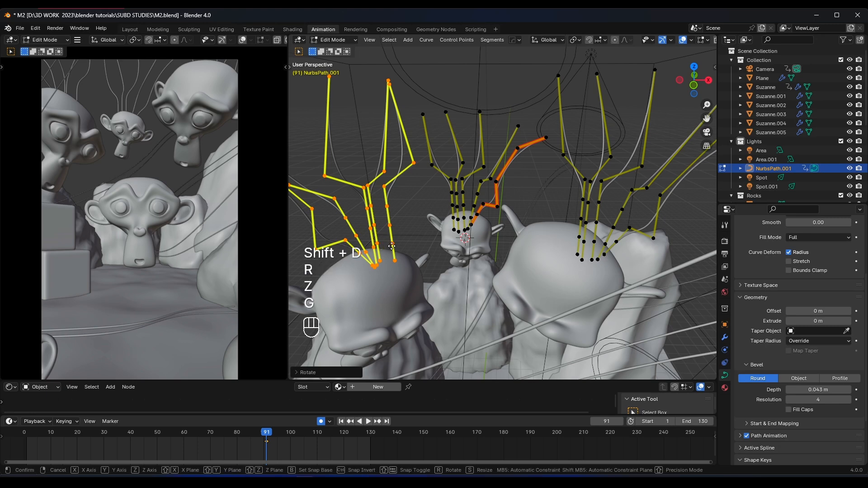
pyautogui.press('g')
pyautogui.press('x')
pyautogui.click(388, 246)
pyautogui.press('g')
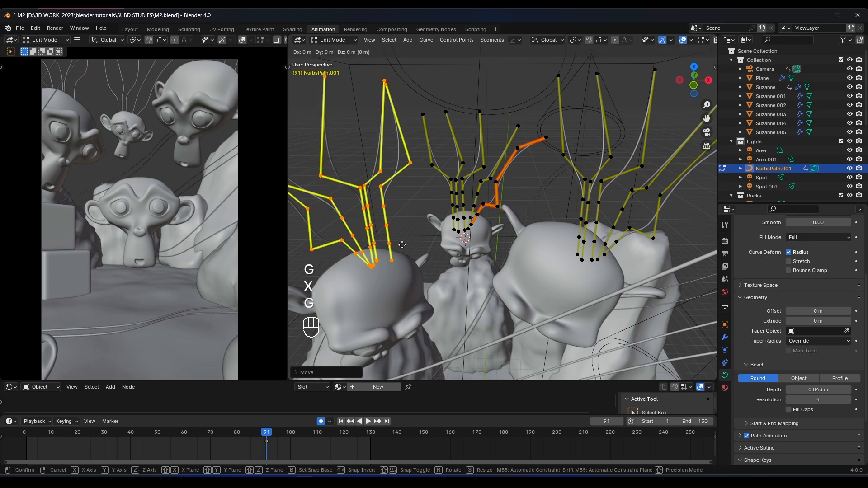
pyautogui.press('y')
pyautogui.click(394, 247)
pyautogui.press('Tab')
# - Save the file and play the animation from frame 0 to frame 60 with the camera view in Rendered shading
pyautogui.scroll(1, 185, 228)
pyautogui.scroll(-1, 184, 226)
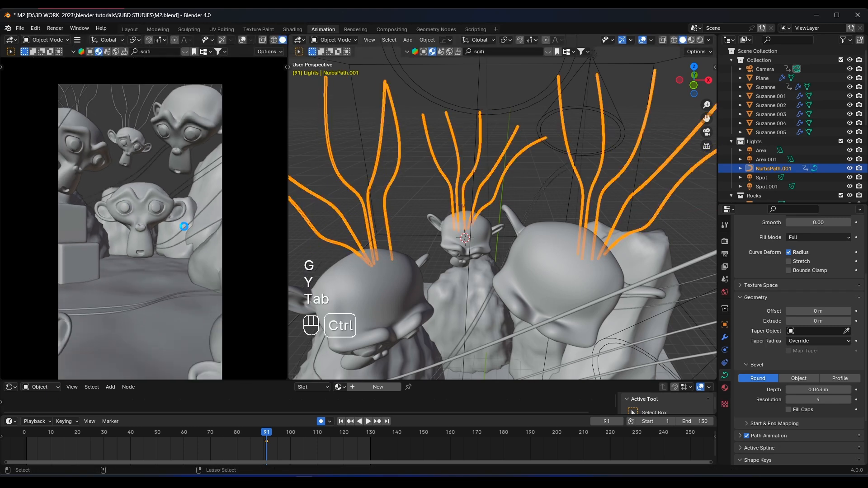
pyautogui.hotkey('ctrl', 's')
pyautogui.click(26, 433)
pyautogui.press('z')
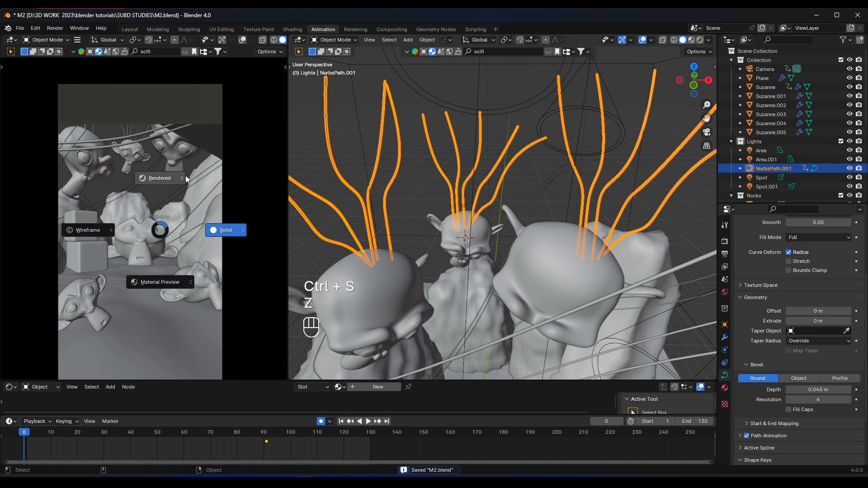
pyautogui.click(166, 175)
pyautogui.press('space')
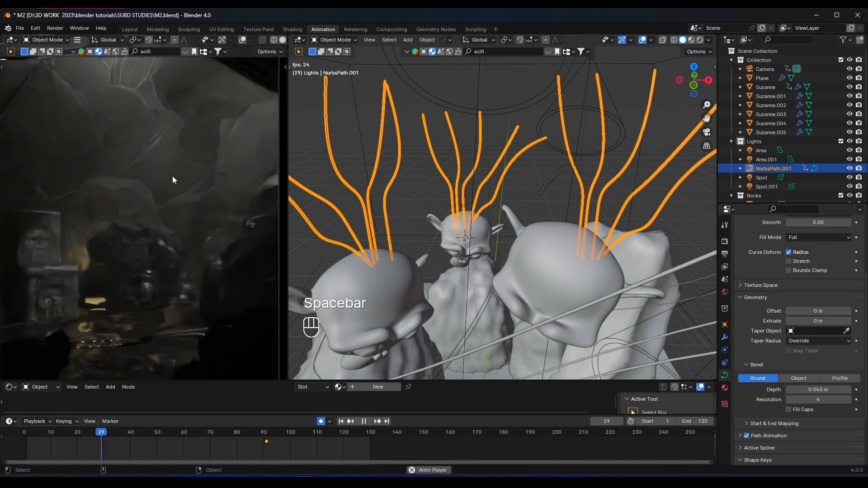
pyautogui.press('space')
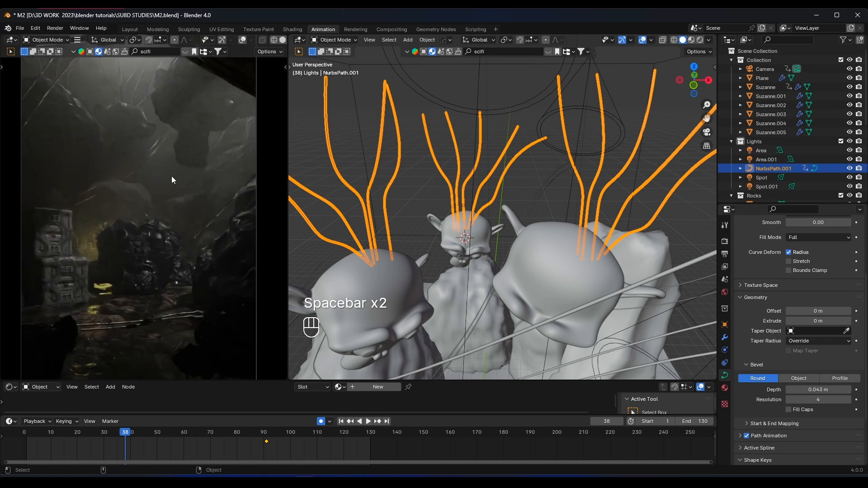
pyautogui.press('space')
pyautogui.press('space')
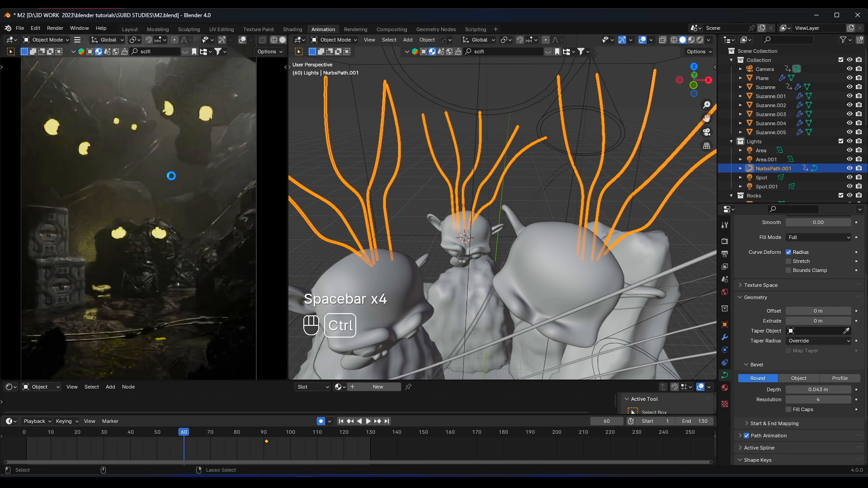
pyautogui.hotkey('ctrl', 's')
# - Try to link the material between the existing long cables and the new head cables
pyautogui.click(725, 388)
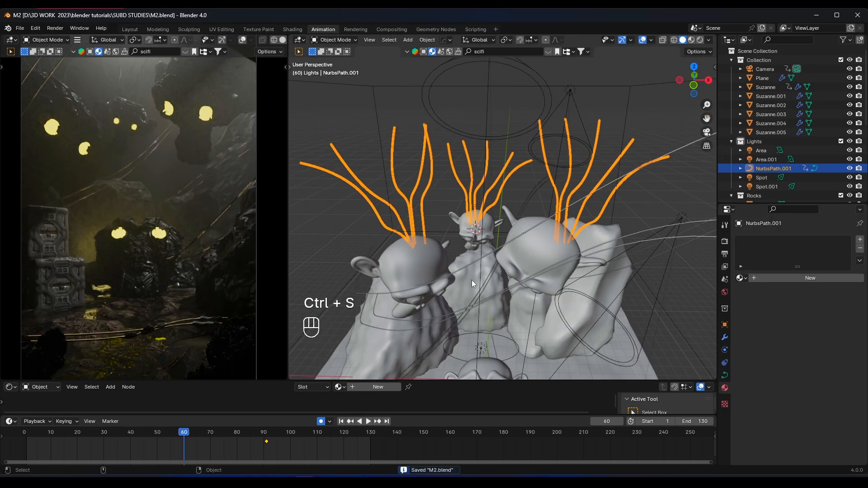
pyautogui.click(457, 267)
pyautogui.moveTo(456, 268); pyautogui.dragTo(506, 258, button='middle')
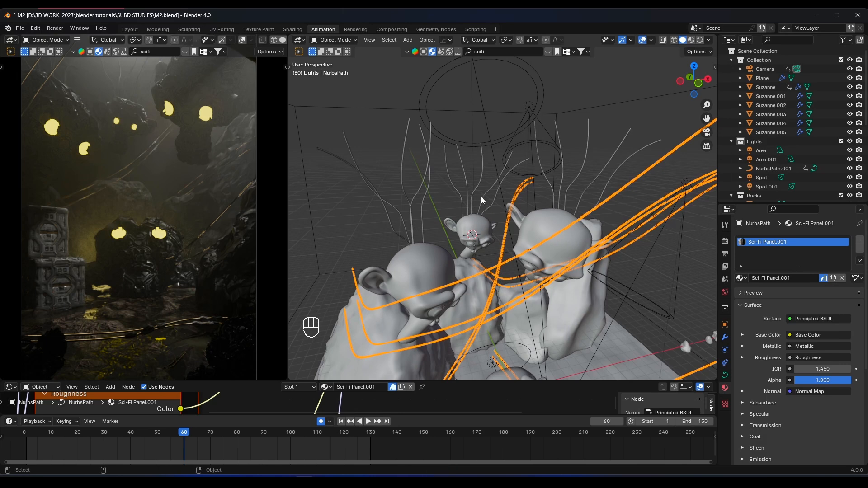
pyautogui.click(493, 198)
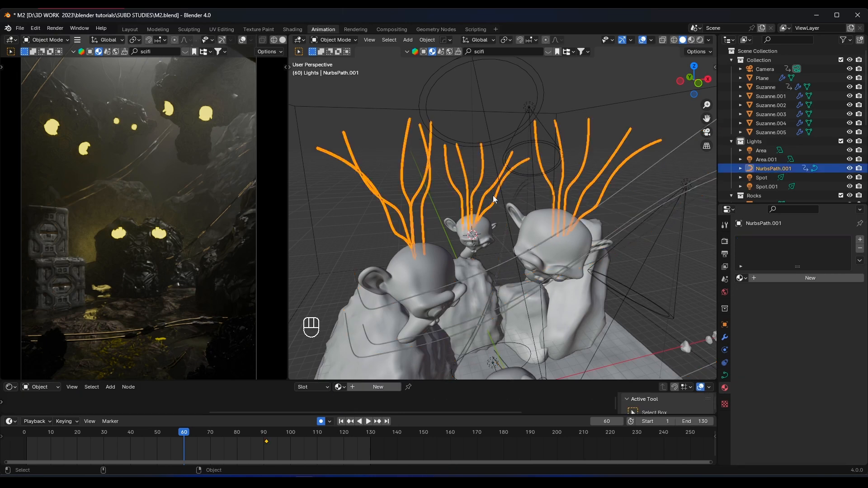
pyautogui.click(484, 277)
pyautogui.keyDown('shift'); pyautogui.click(405, 222); pyautogui.keyUp('shift')
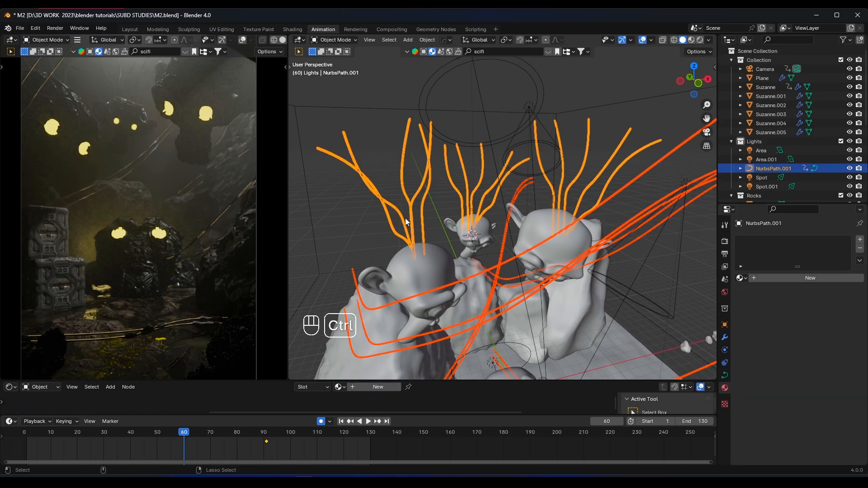
pyautogui.hotkey('ctrl', 'l')
pyautogui.click(378, 235)
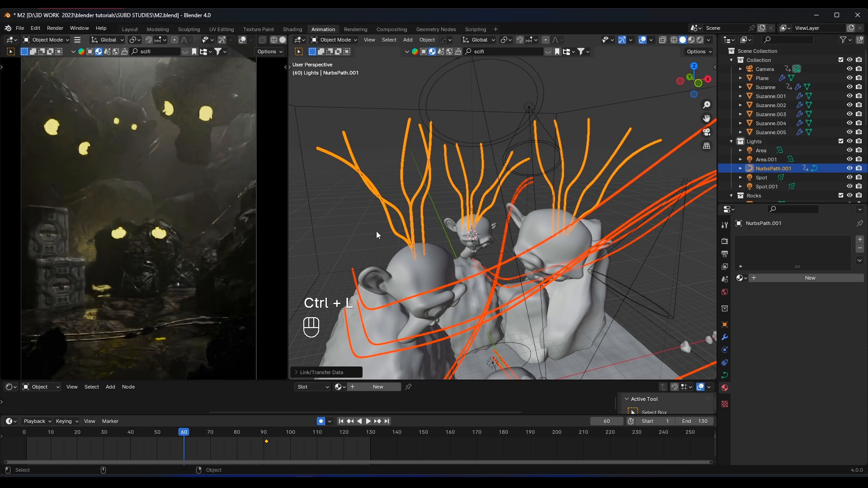
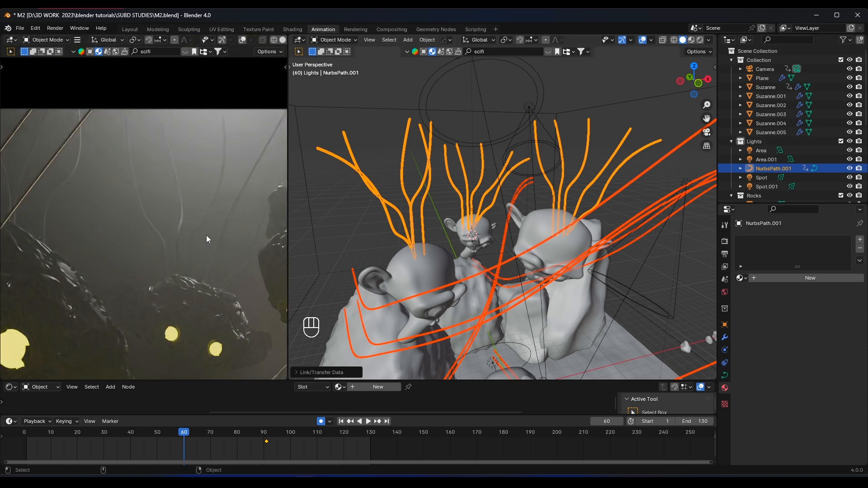
# - Select only the head cables and assign them the Sci-Fi Panel material
pyautogui.hotkey('alt', 'a')
pyautogui.click(740, 278)
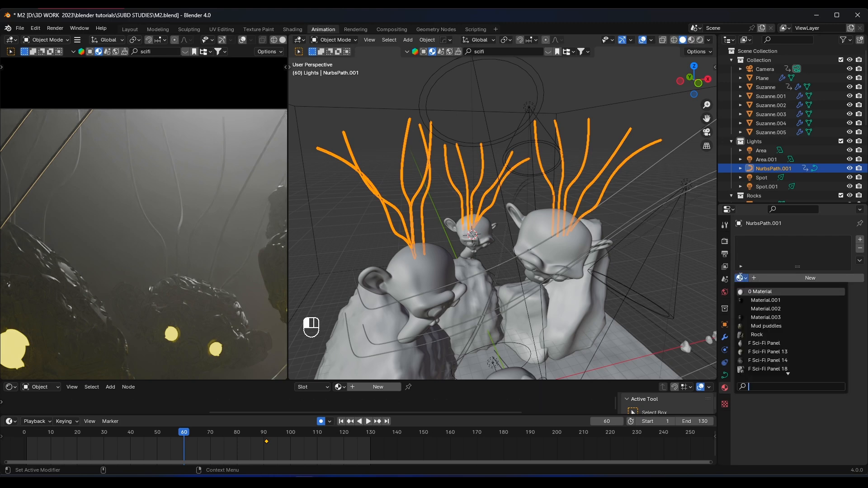
pyautogui.click(781, 343)
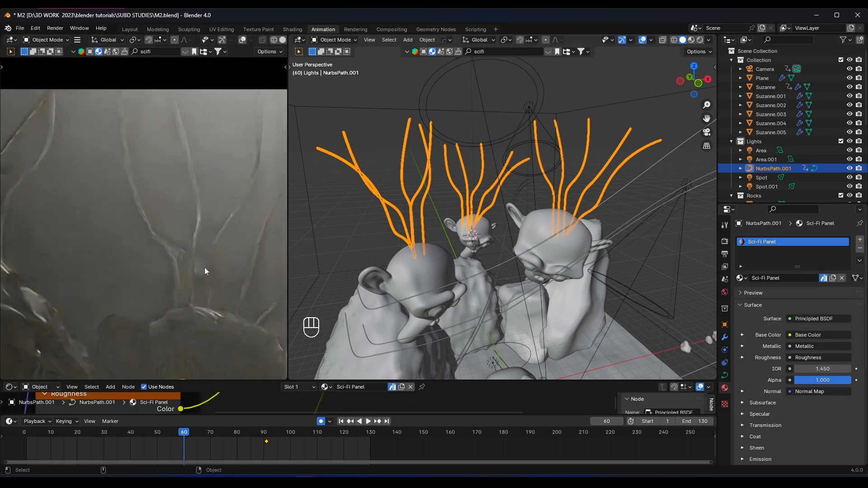
# - Assign the Sci-Fi Panel.001 material to the head cables and save the file
pyautogui.click(523, 303)
pyautogui.click(415, 228)
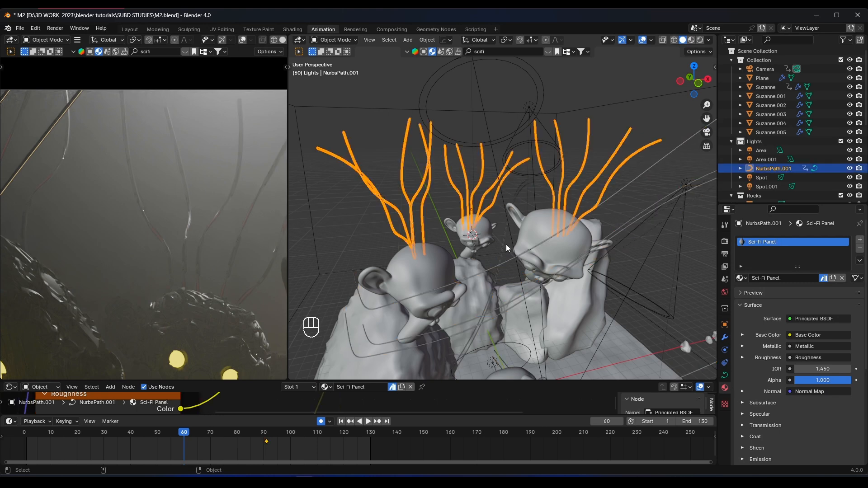
pyautogui.click(740, 279)
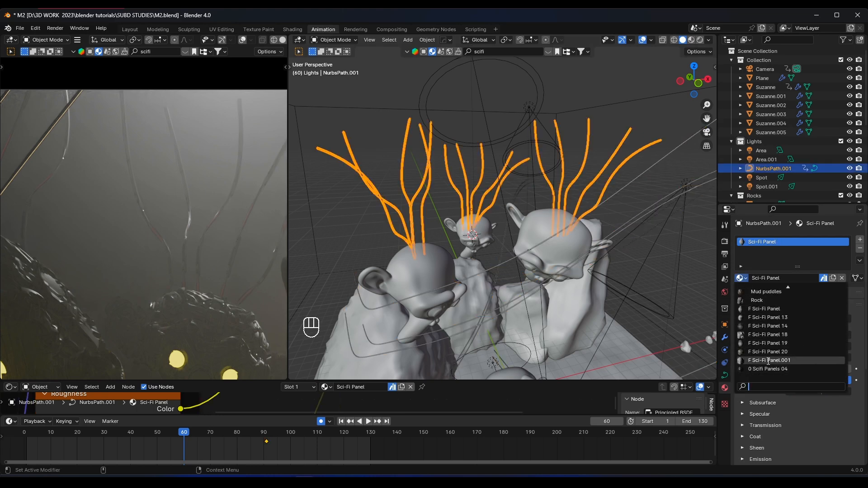
pyautogui.click(768, 361)
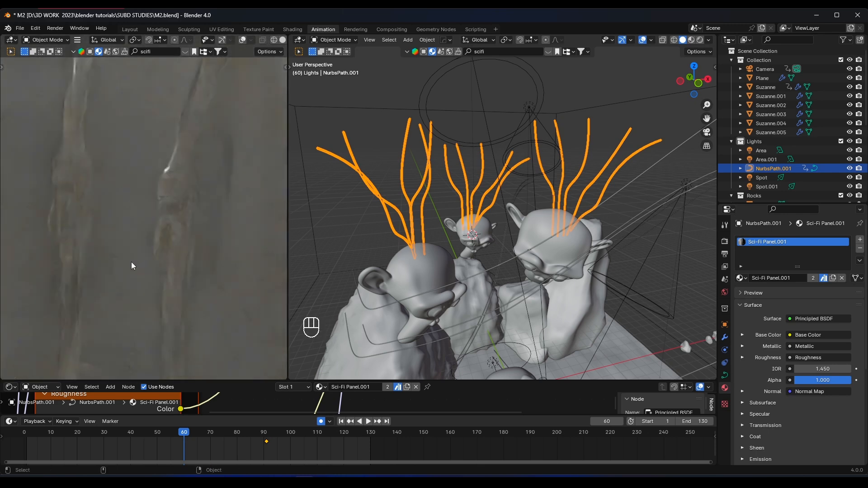
pyautogui.press('KP_0')
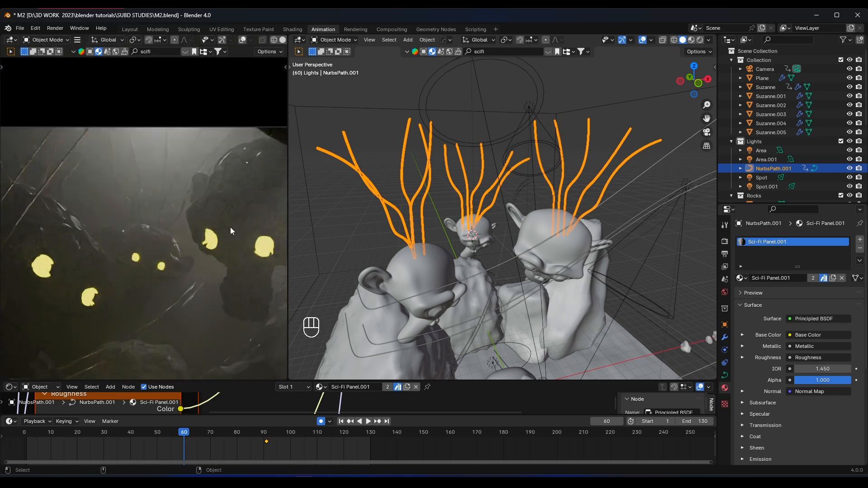
pyautogui.hotkey('ctrl', 's')
# - Play the rendered animation on to frame 114 and examine the lit heads, cables and puddles up close
pyautogui.press('space')
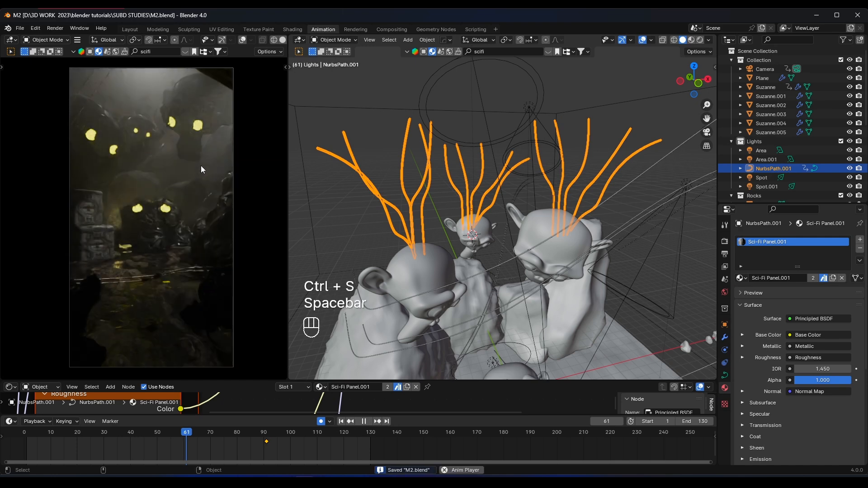
pyautogui.press('space')
pyautogui.scroll(2, 179, 264)
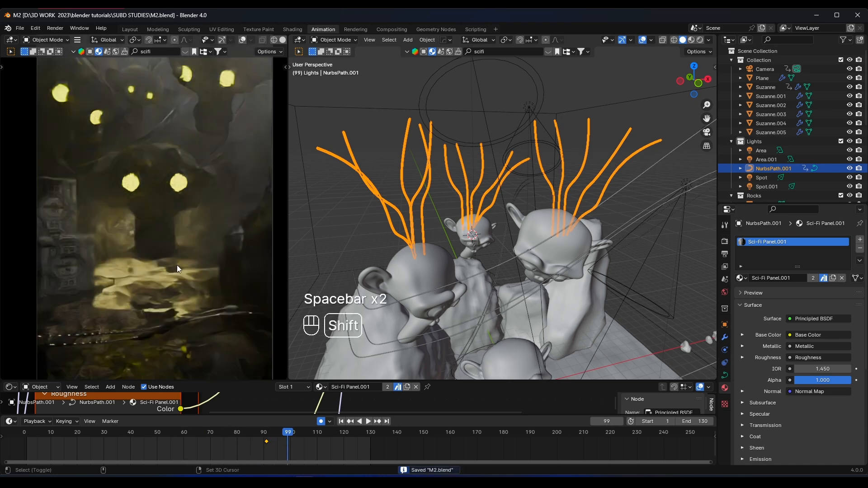
pyautogui.keyDown('shift'); pyautogui.moveTo(177, 267); pyautogui.dragTo(175, 237, button='middle'); pyautogui.keyUp('shift')
pyautogui.scroll(2, 175, 238)
pyautogui.press('space')
pyautogui.press('space')
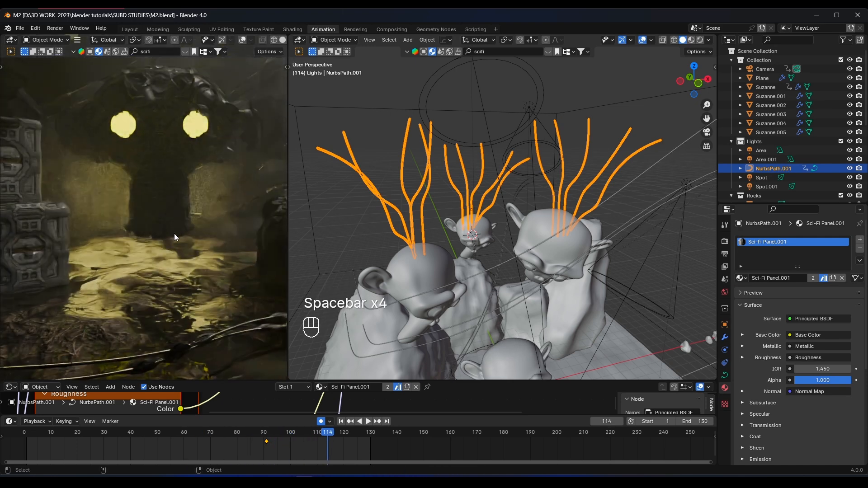
pyautogui.scroll(-3, 175, 237)
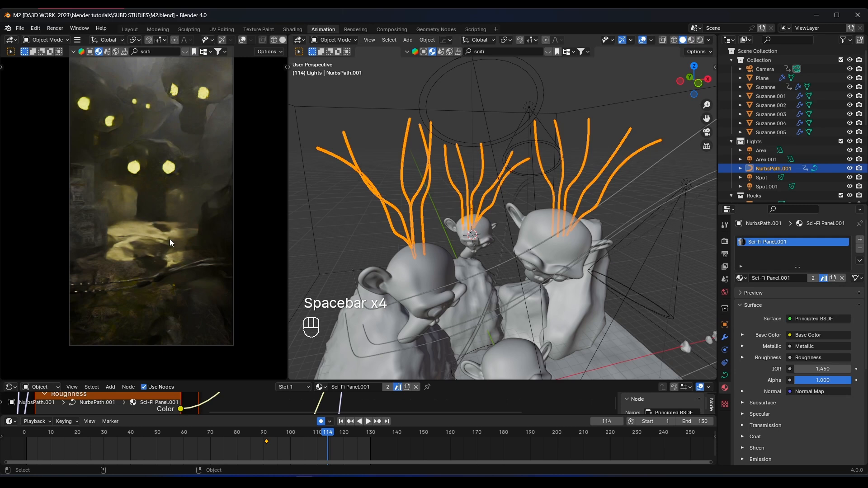
# - Return to frame 0 and duplicate the upper stacked sci-fi cube, placing the copy in the foreground beside the long beams
pyautogui.click(19, 435)
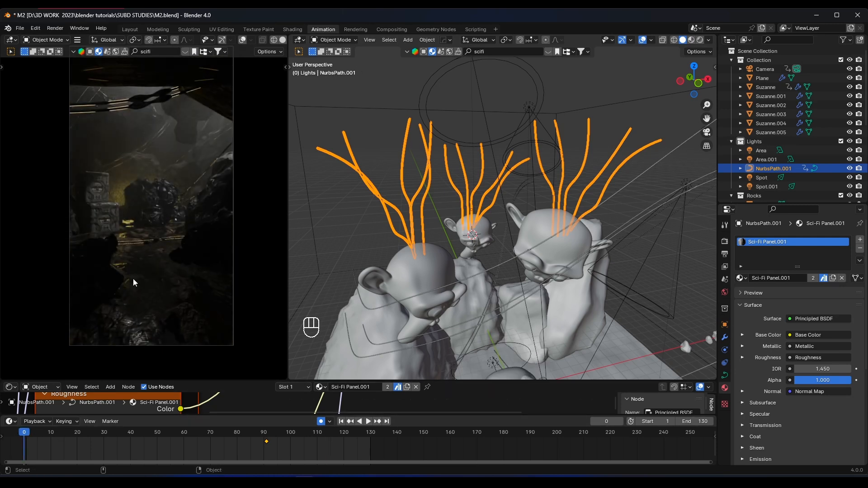
pyautogui.scroll(1, 134, 281)
pyautogui.keyDown('shift'); pyautogui.moveTo(470, 365); pyautogui.dragTo(433, 255, button='middle'); pyautogui.keyUp('shift')
pyautogui.scroll(-2, 452, 282)
pyautogui.click(470, 266)
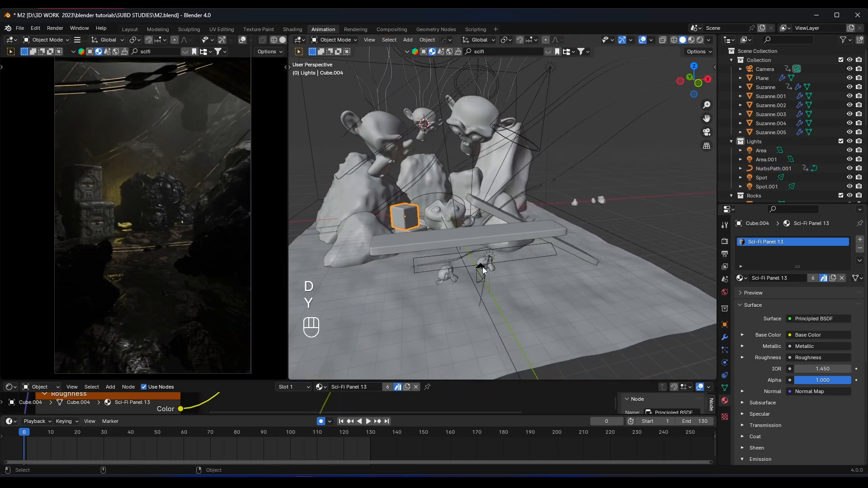
pyautogui.scroll(-4, 457, 244)
pyautogui.scroll(4, 432, 224)
pyautogui.moveTo(433, 224); pyautogui.dragTo(455, 262, button='middle')
pyautogui.press('g')
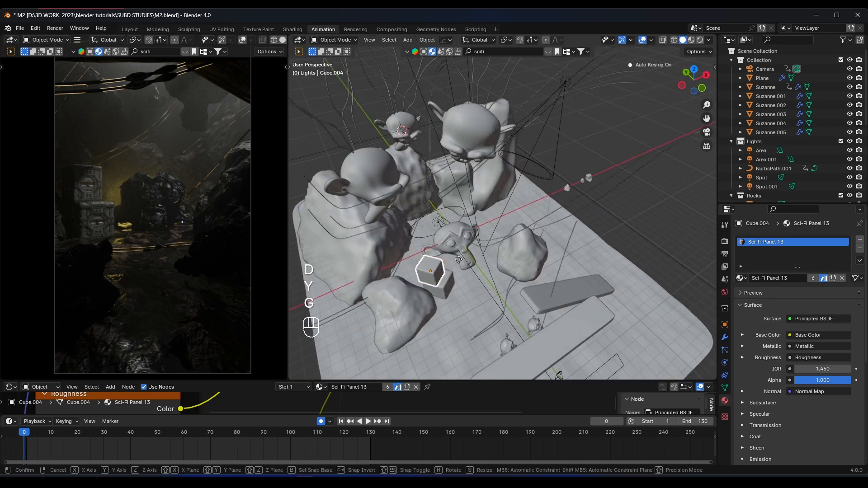
pyautogui.rightClick(455, 262)
pyautogui.hotkey('shift', 'd')
pyautogui.click(582, 304)
pyautogui.moveTo(582, 303); pyautogui.dragTo(543, 278, button='middle')
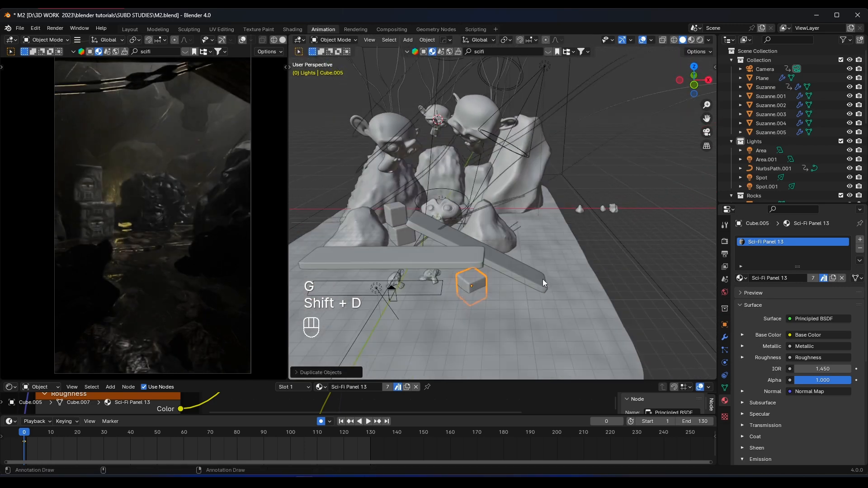
# - Move the copied sci-fi cube along the Z, X and Y axes into the foreground in front of the long horizontal beam
pyautogui.press('g')
pyautogui.press('z')
pyautogui.click(539, 272)
pyautogui.press('x')
pyautogui.press('g')
pyautogui.press('x')
pyautogui.press('g')
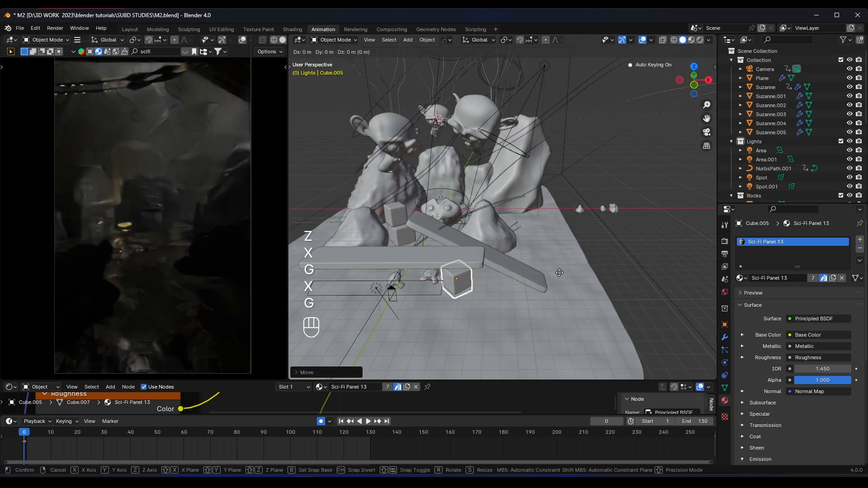
pyautogui.press('y')
pyautogui.press('g')
pyautogui.press('x')
pyautogui.click(538, 289)
# - Scale the foreground cube down slightly, adjust its horizontal size, and shift it along the X axis
pyautogui.press('s')
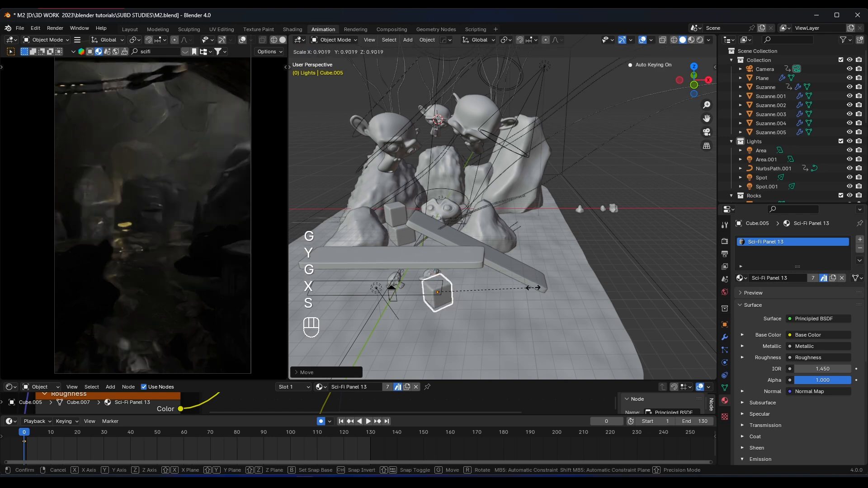
pyautogui.click(518, 292)
pyautogui.press('g')
pyautogui.press('x')
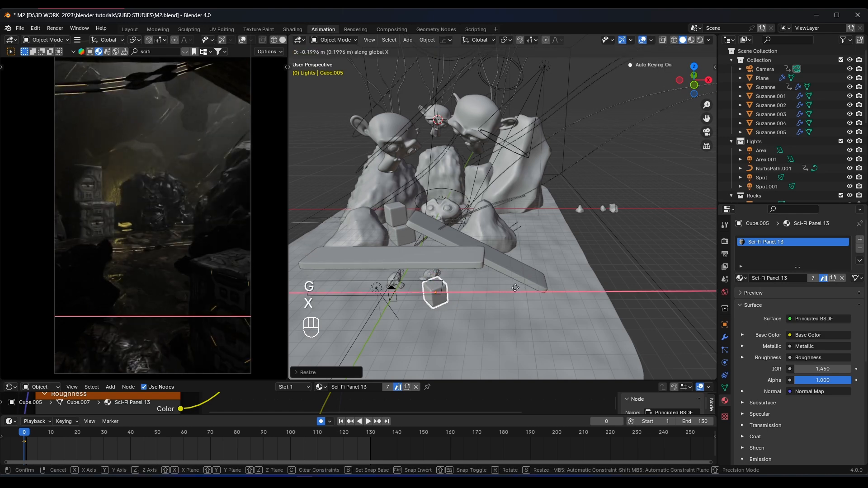
pyautogui.press('s')
pyautogui.hotkey('shift', 'z')
pyautogui.press('g')
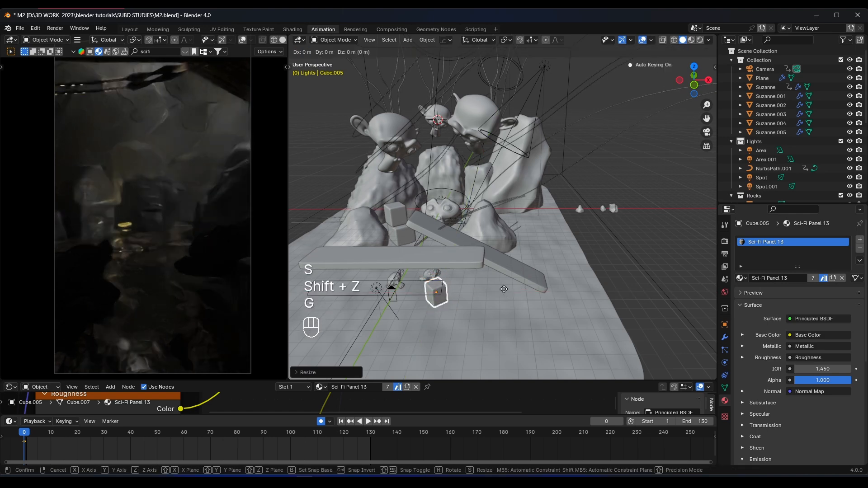
pyautogui.press('x')
pyautogui.click(503, 293)
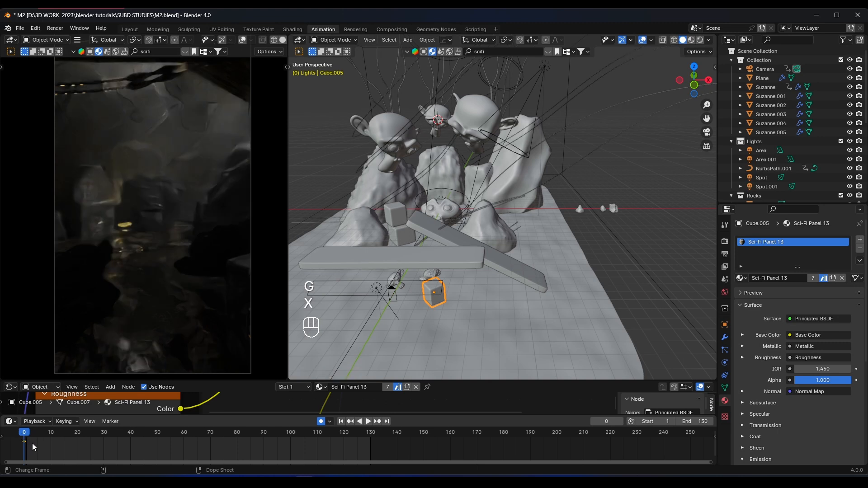
# - Play the rendered animation in stages from frame 0 to frame 105, checking the composition at each pause
pyautogui.press('x')
pyautogui.press('space')
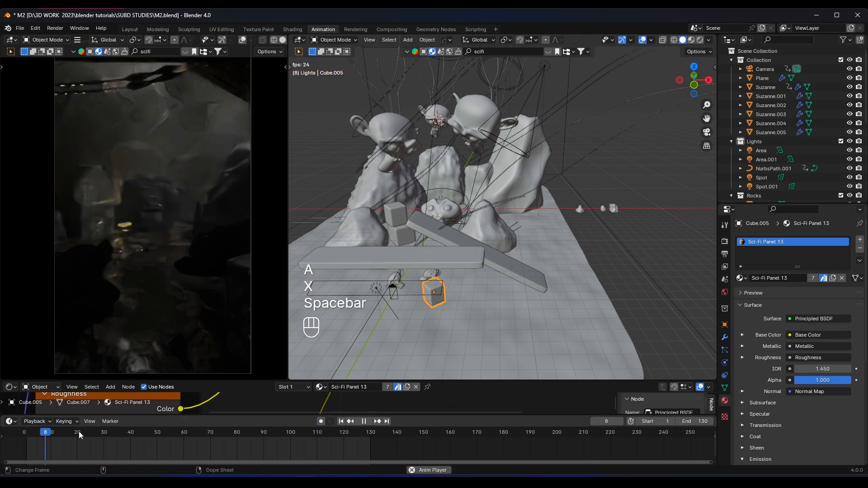
pyautogui.press('space')
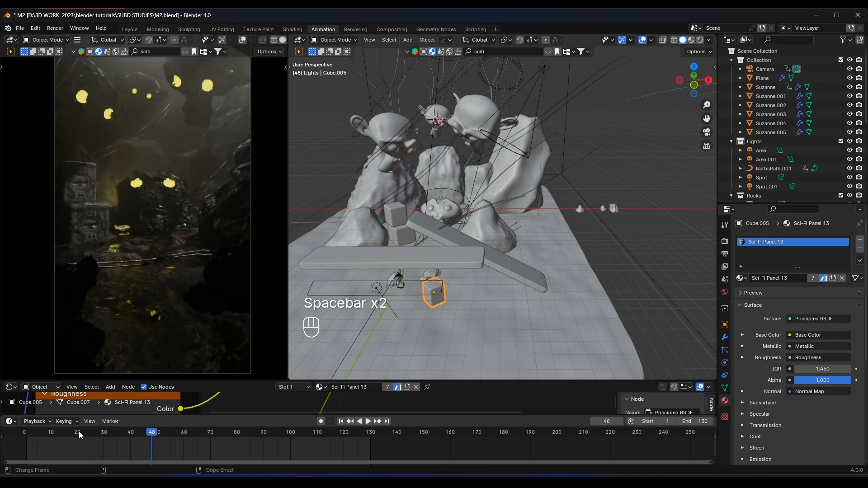
pyautogui.press('space')
pyautogui.press('space')
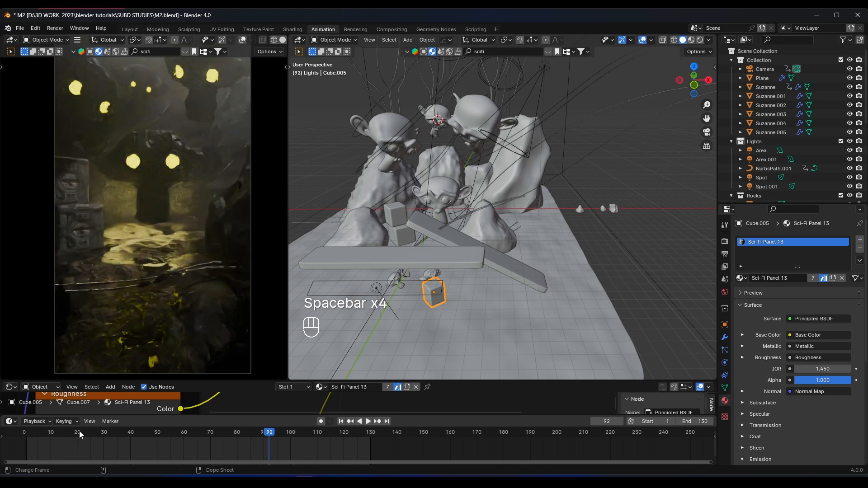
pyautogui.press('space')
pyautogui.press('space')
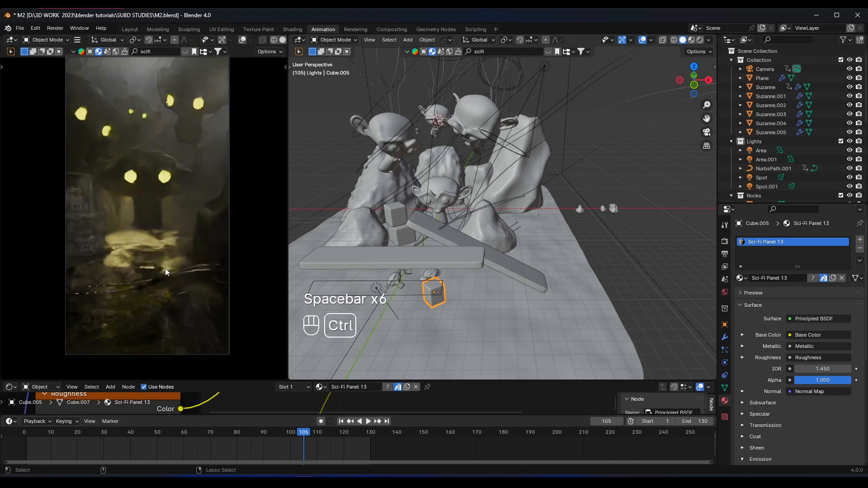
# - Save the file, play the animation on past its end to frame 17, and save again
pyautogui.hotkey('ctrl', 's')
pyautogui.scroll(-1, 204, 318)
pyautogui.press('space')
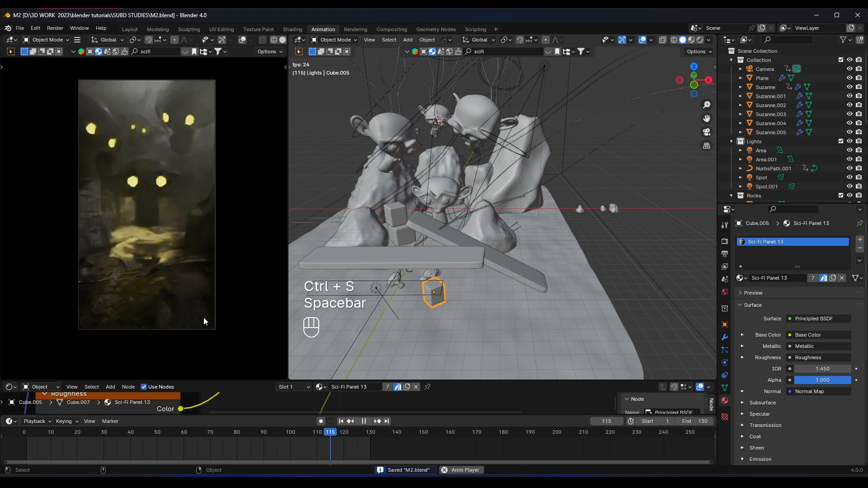
pyautogui.press('space')
pyautogui.hotkey('ctrl', 's')
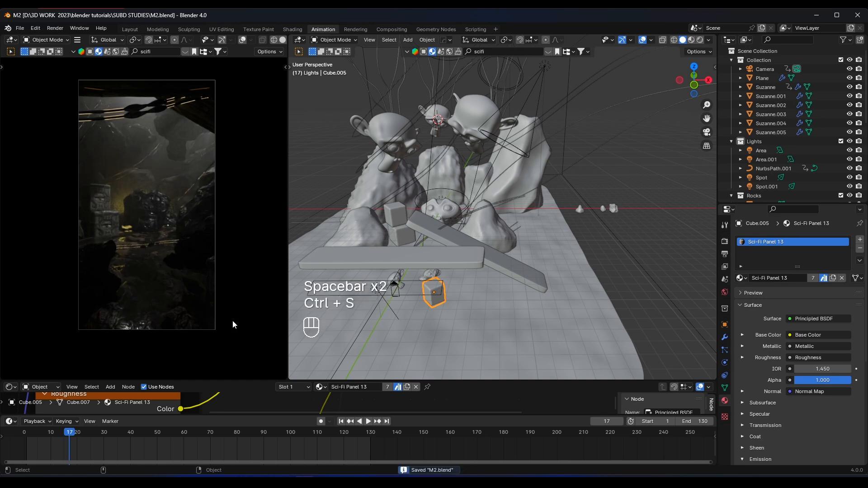
# - Set the Cycles maximum render samples to 500
pyautogui.click(725, 241)
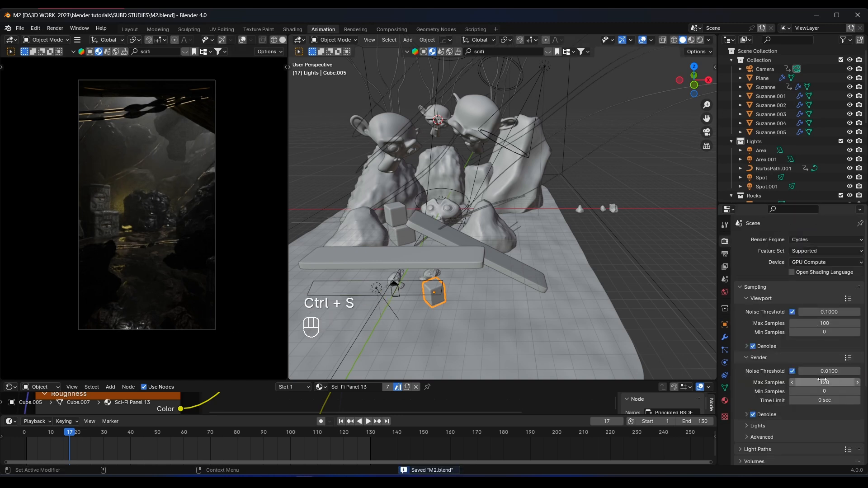
pyautogui.click(747, 416)
pyautogui.click(748, 415)
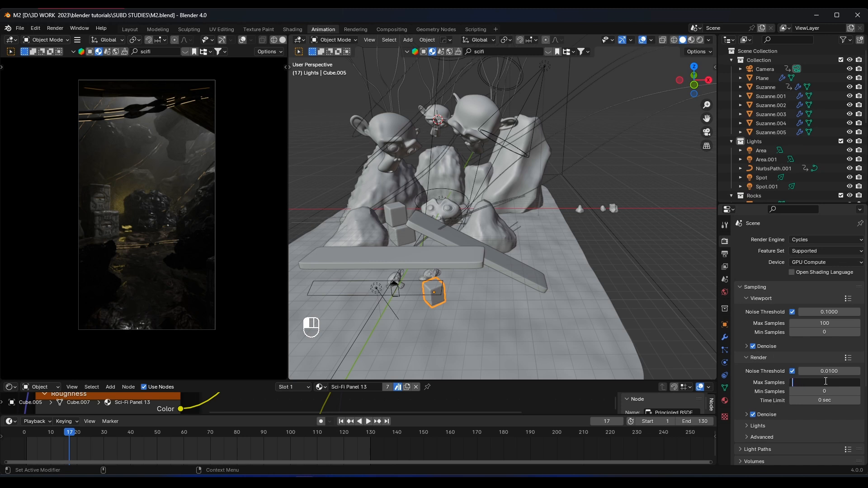
pyautogui.write('0')
pyautogui.press('Return')
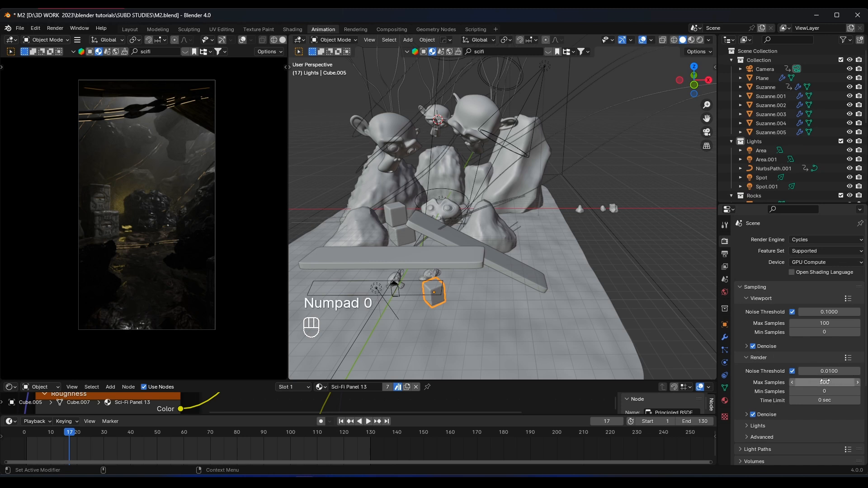
# - Set all light path maximum bounces, including total, diffuse, glossy, transmission, volume and transparent, to 12
pyautogui.scroll(-6, 803, 359)
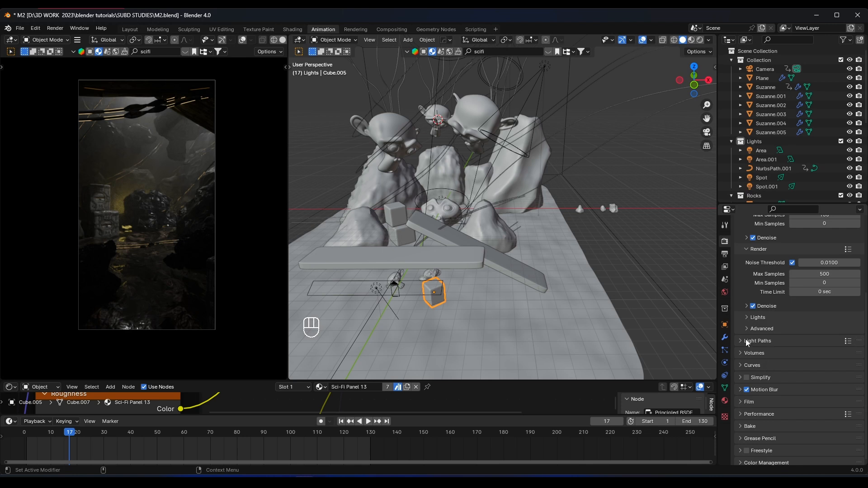
pyautogui.click(747, 341)
pyautogui.click(849, 342)
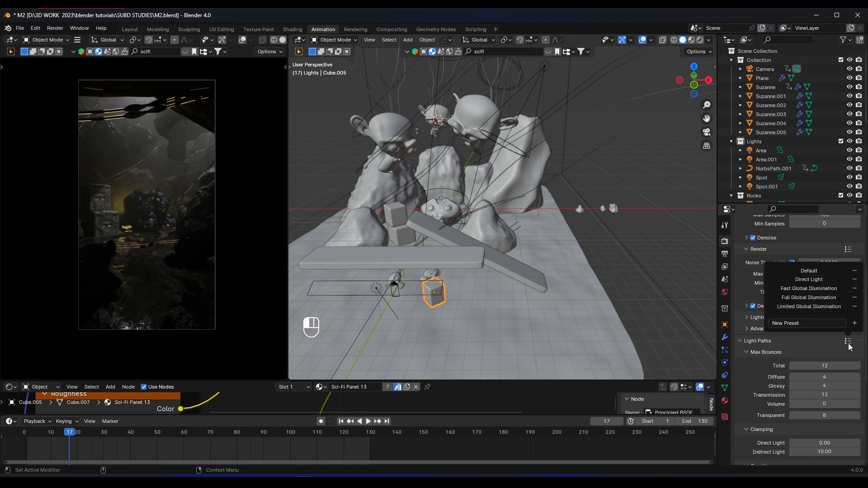
pyautogui.click(849, 347)
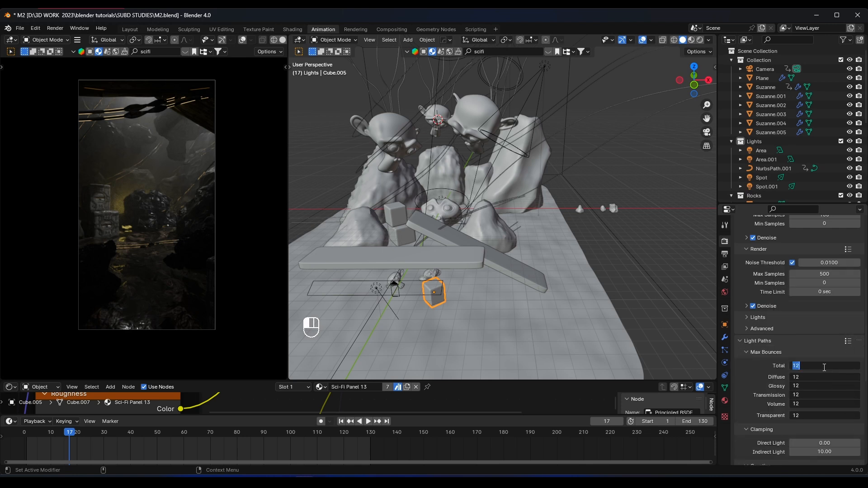
pyautogui.press('Return')
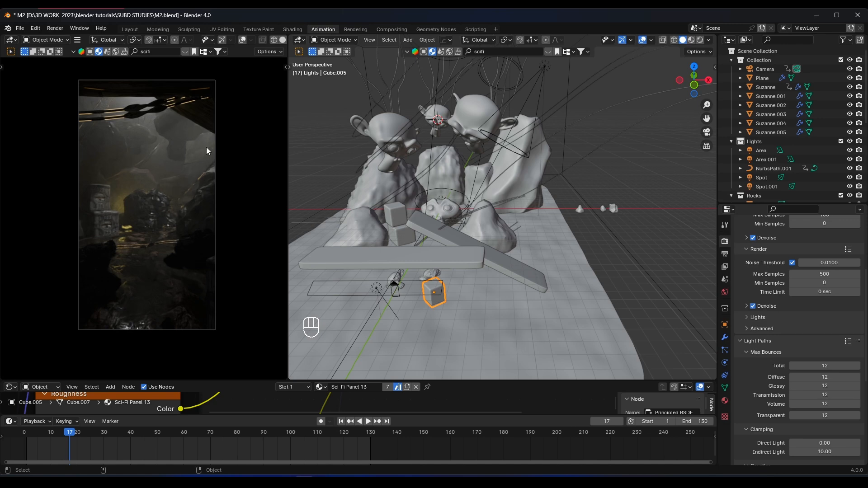
# - Examine the cave render up close at frames 17 and 58, then play on to frame 71
pyautogui.scroll(3, 206, 148)
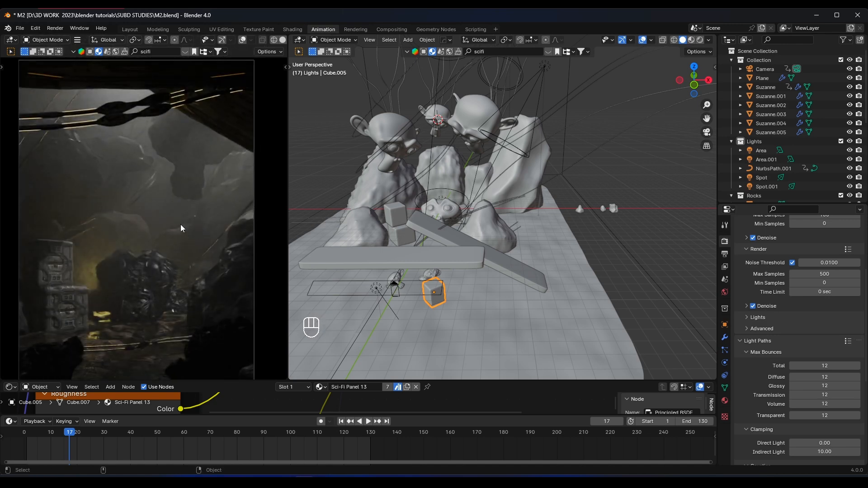
pyautogui.scroll(2, 181, 224)
pyautogui.moveTo(124, 436); pyautogui.dragTo(178, 436)
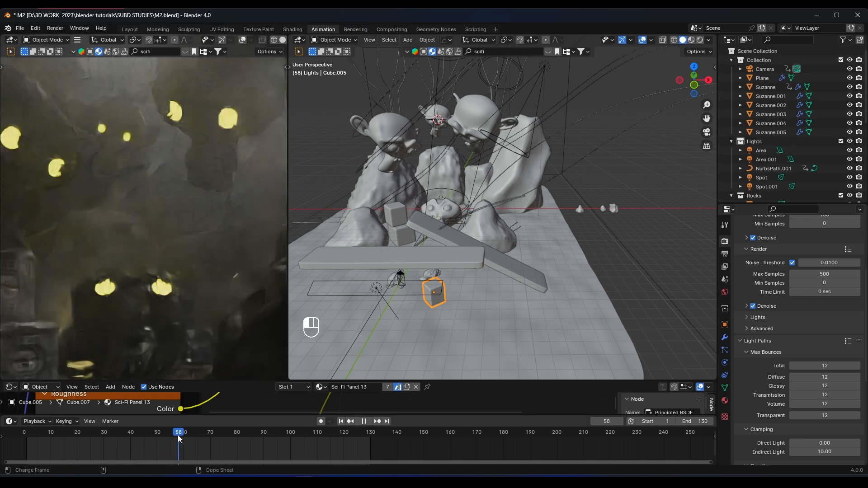
pyautogui.scroll(-6, 231, 238)
pyautogui.scroll(1, 232, 238)
pyautogui.keyDown('shift'); pyautogui.moveTo(228, 238); pyautogui.dragTo(222, 216, button='middle'); pyautogui.keyUp('shift')
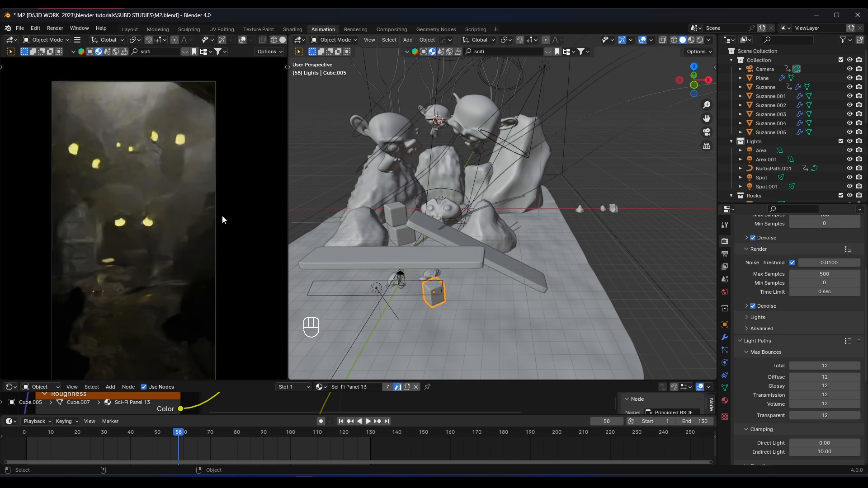
pyautogui.press('space')
pyautogui.press('space')
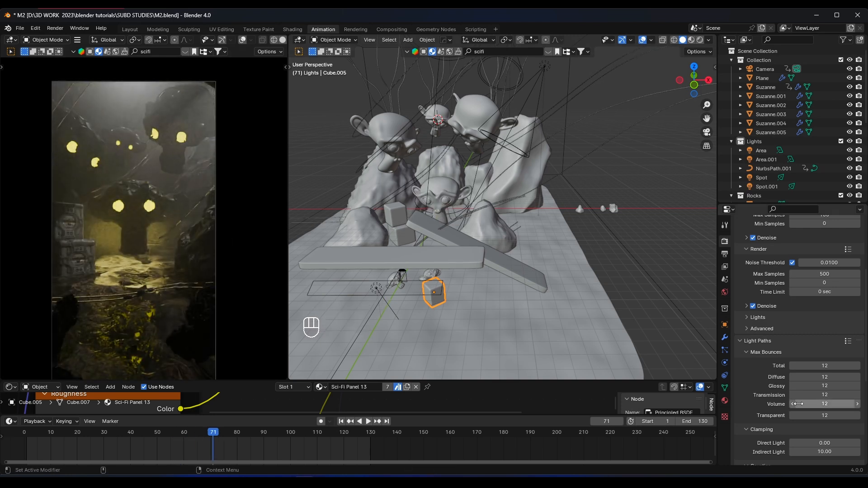
# - Reduce the maximum volume bounces to 2 and examine the central head in the render up close
pyautogui.press('Return')
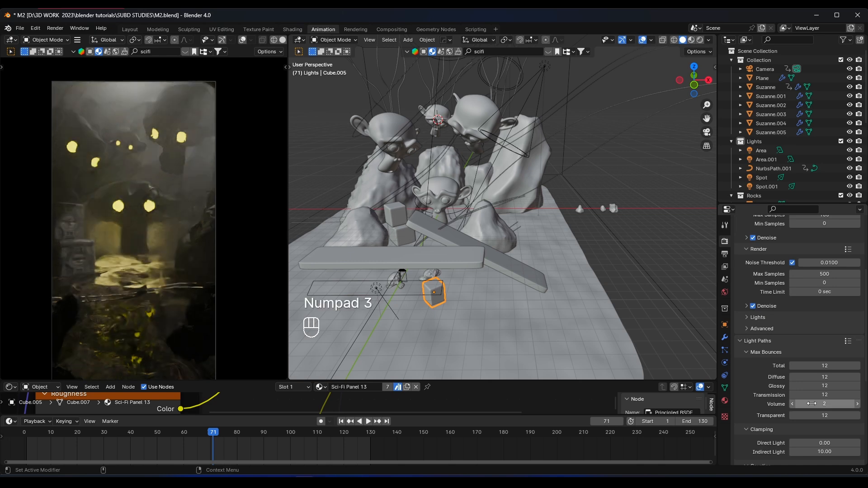
pyautogui.write('1')
pyautogui.press('Return')
pyautogui.moveTo(812, 404)
pyautogui.mouseDown()
pyautogui.moveTo(835, 404)
pyautogui.moveTo(817, 404)
pyautogui.mouseUp()
pyautogui.write('2')
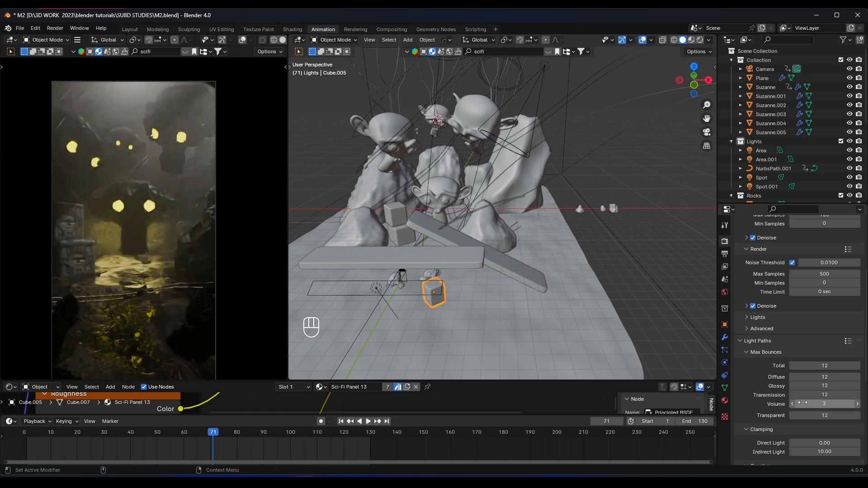
pyautogui.press('Return')
pyautogui.scroll(2, 177, 229)
pyautogui.scroll(3, 177, 228)
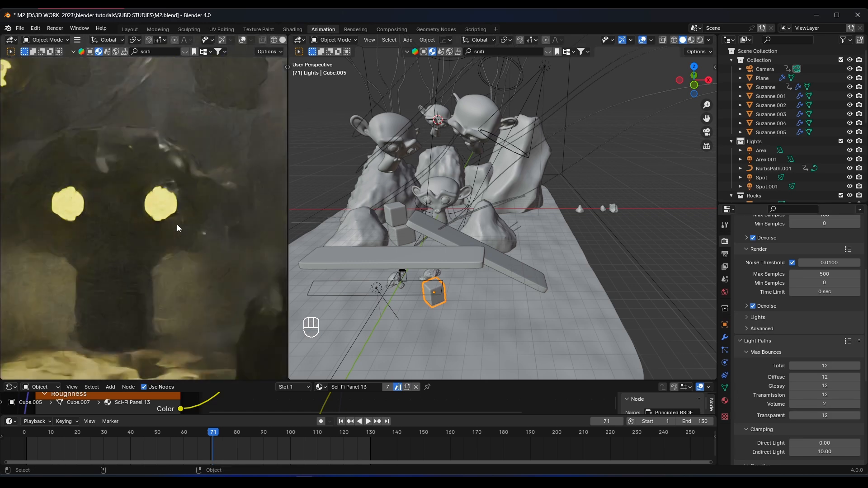
pyautogui.scroll(-4, 177, 229)
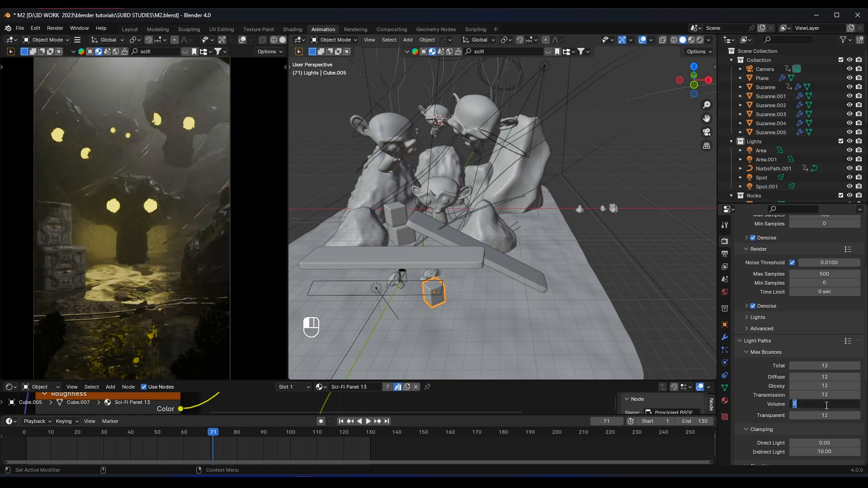
# - Try 16 maximum volume bounces, examine the glow around the heads, and return the value to 2
pyautogui.click(827, 406)
pyautogui.write('16')
pyautogui.press('Return')
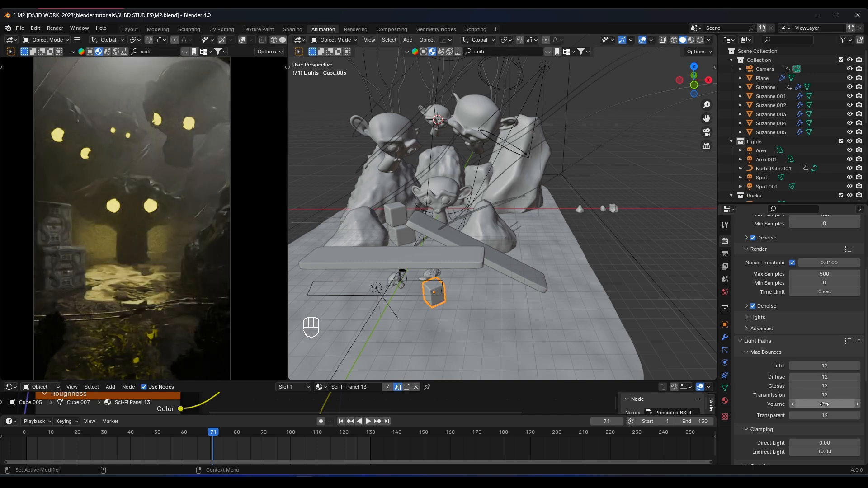
pyautogui.scroll(2, 202, 261)
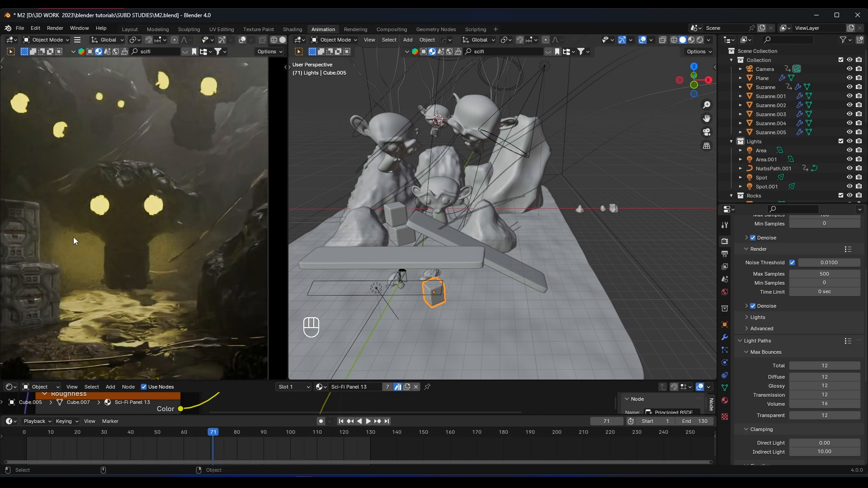
pyautogui.scroll(-3, 145, 188)
pyautogui.scroll(1, 158, 180)
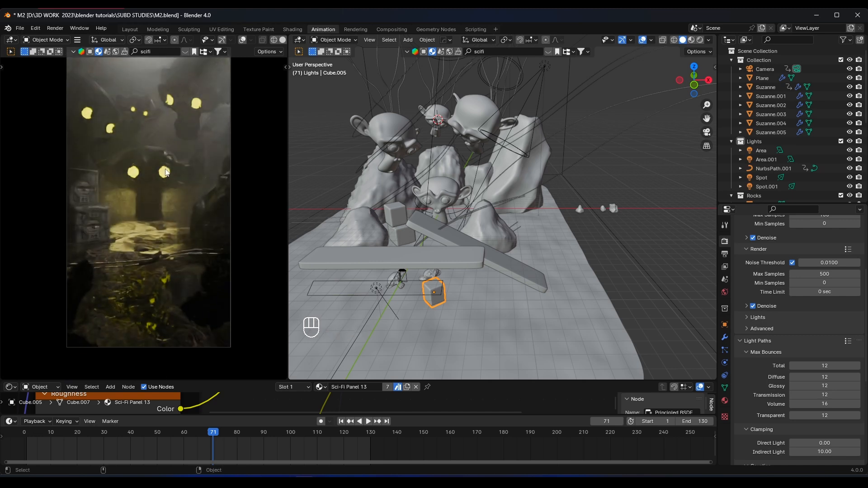
pyautogui.moveTo(174, 179); pyautogui.dragTo(162, 201, button='middle')
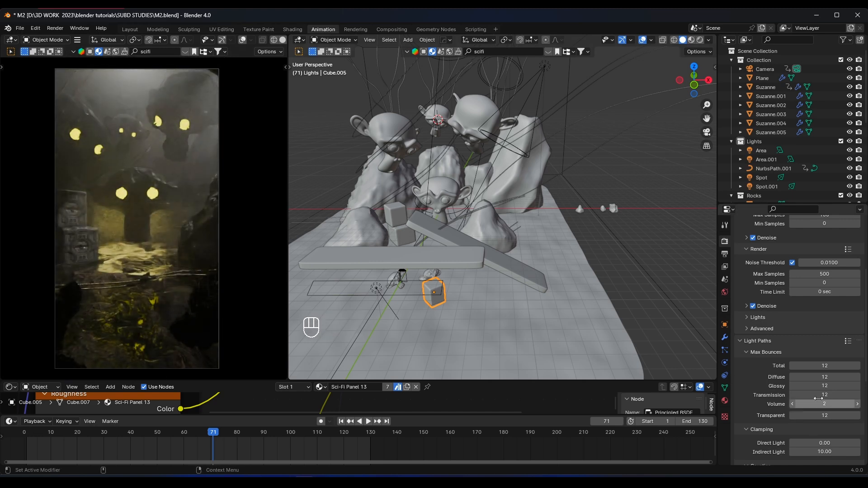
# - Inspect the rendered heads and fog at frame 71 with 2 volume bounces and save the file
pyautogui.scroll(3, 170, 206)
pyautogui.scroll(-5, 198, 207)
pyautogui.scroll(2, 198, 208)
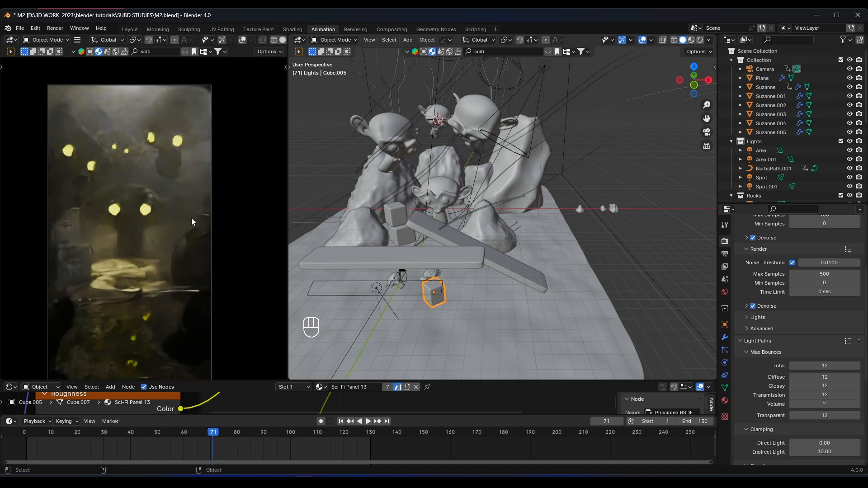
pyautogui.hotkey('ctrl', 's')
# - Go to frame 34, examine the stacked cubes, dark rocks and ground cables up close, and save the file
pyautogui.click(264, 435)
pyautogui.moveTo(265, 433); pyautogui.dragTo(115, 429)
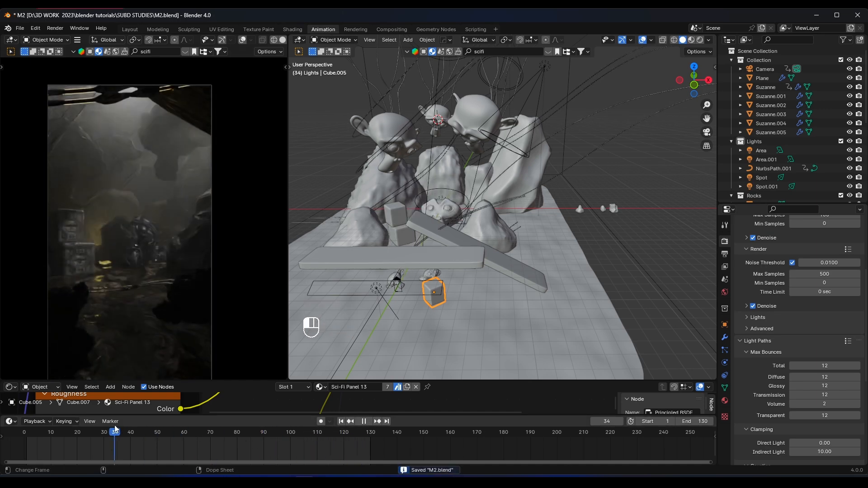
pyautogui.scroll(3, 157, 256)
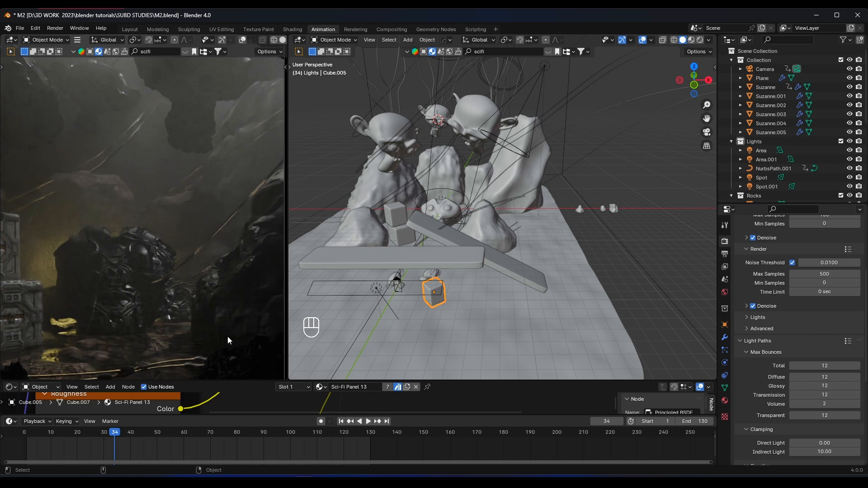
pyautogui.keyDown('shift'); pyautogui.moveTo(223, 339); pyautogui.dragTo(247, 208, button='middle'); pyautogui.keyUp('shift')
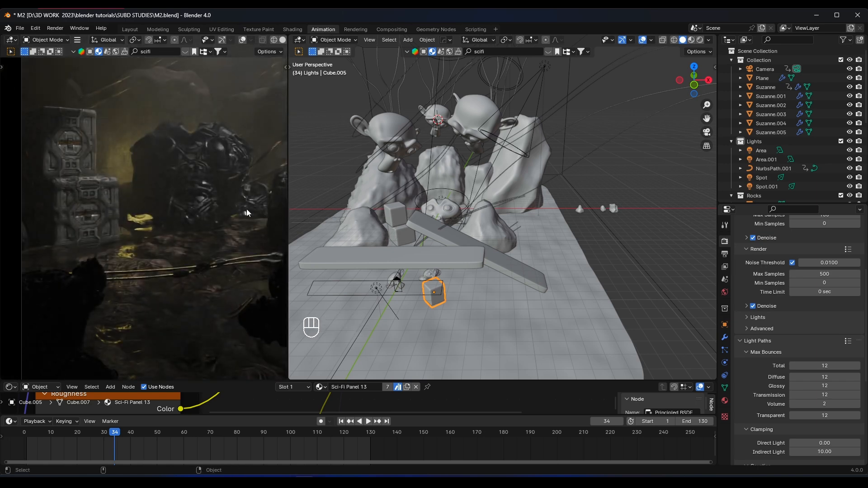
pyautogui.scroll(-4, 203, 196)
pyautogui.hotkey('ctrl', 's')
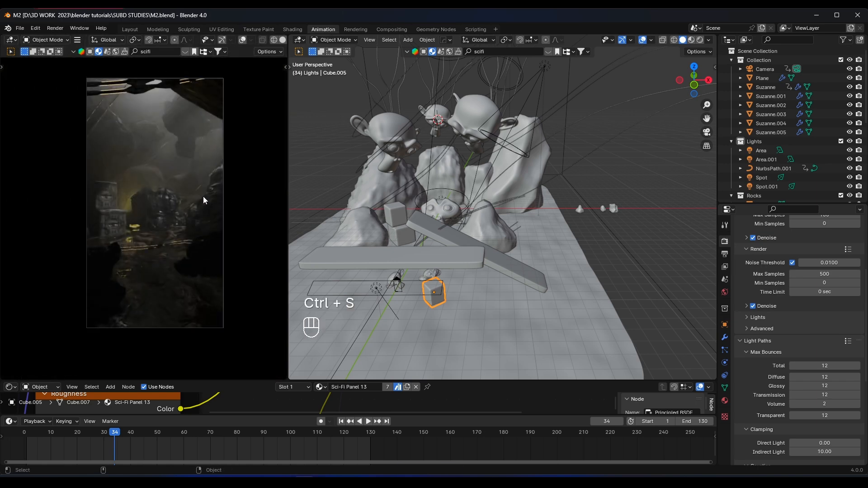
# - Set the output frame rate to 30 fps and the output file format to FFmpeg Video
pyautogui.scroll(-10, 818, 291)
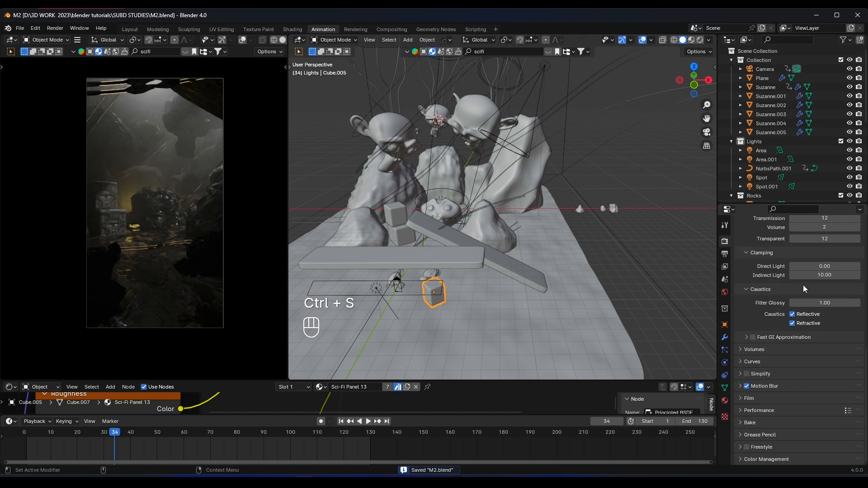
pyautogui.click(726, 255)
pyautogui.click(808, 239)
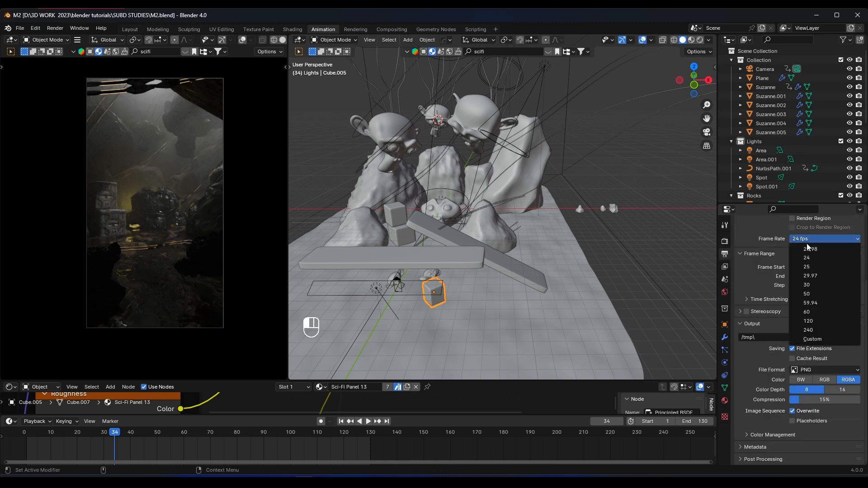
pyautogui.click(802, 284)
pyautogui.scroll(3, 794, 270)
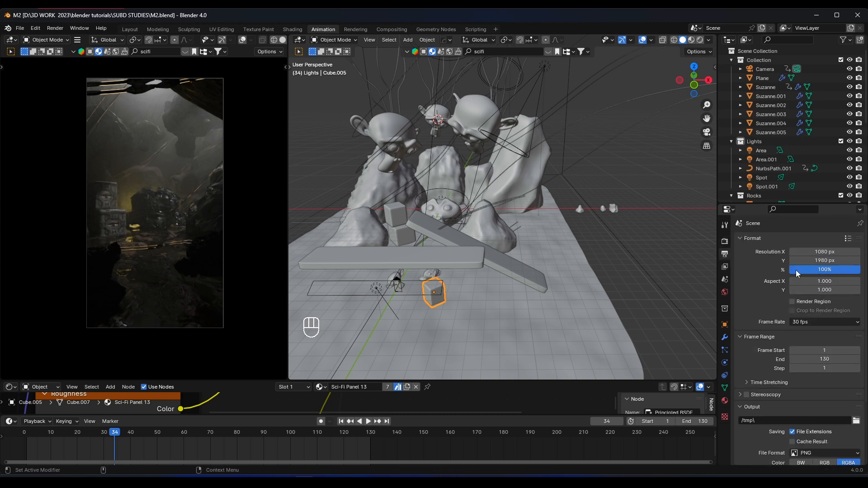
pyautogui.scroll(-3, 828, 297)
pyautogui.click(822, 370)
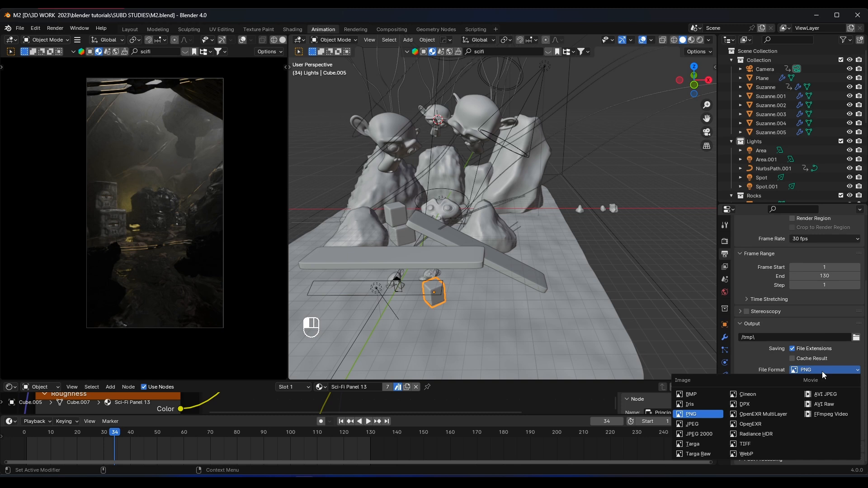
pyautogui.click(830, 414)
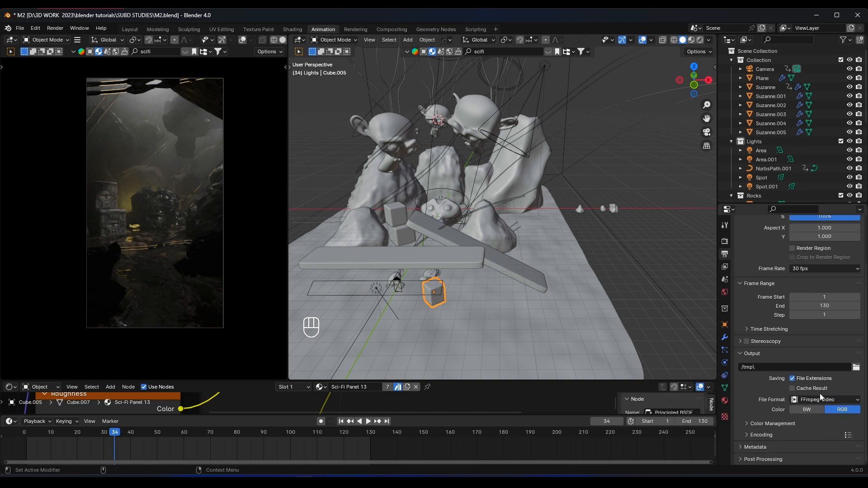
# - Expand the color management and encoding settings and set the video output quality to Lossless
pyautogui.click(752, 425)
pyautogui.scroll(-5, 754, 422)
pyautogui.click(750, 433)
pyautogui.scroll(-4, 801, 407)
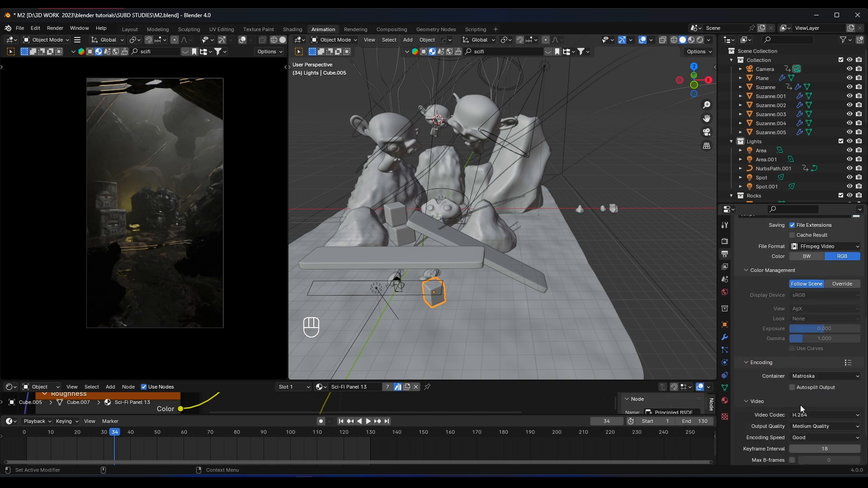
pyautogui.scroll(-2, 805, 404)
pyautogui.click(818, 391)
pyautogui.click(831, 324)
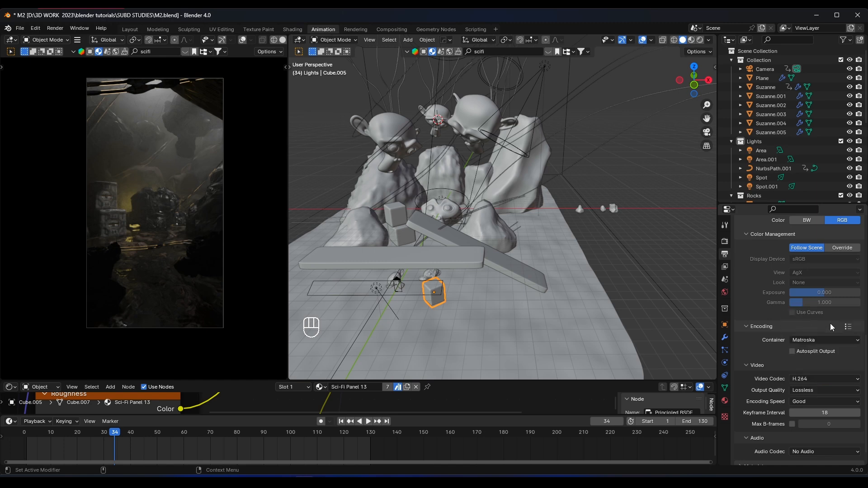
pyautogui.scroll(14, 786, 358)
pyautogui.moveTo(742, 239); pyautogui.dragTo(739, 276)
# - Collapse the light path settings and check the tiling and Persistent Data options in the render performance settings
pyautogui.click(724, 241)
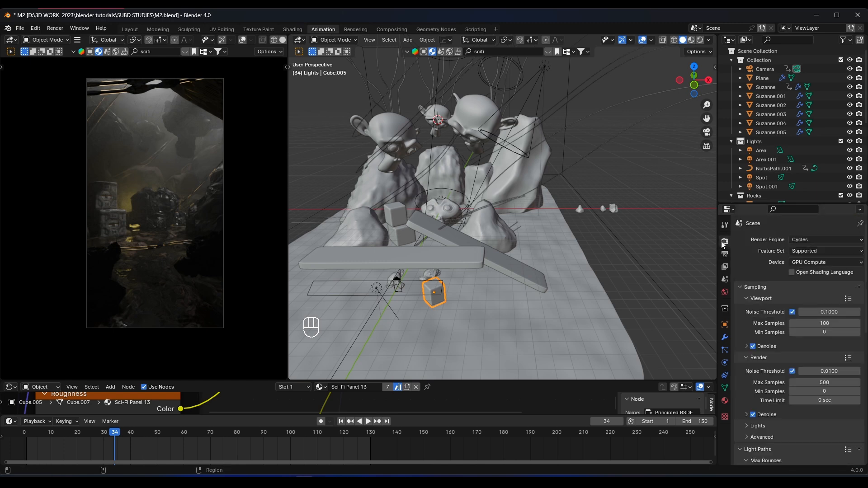
pyautogui.scroll(-10, 777, 294)
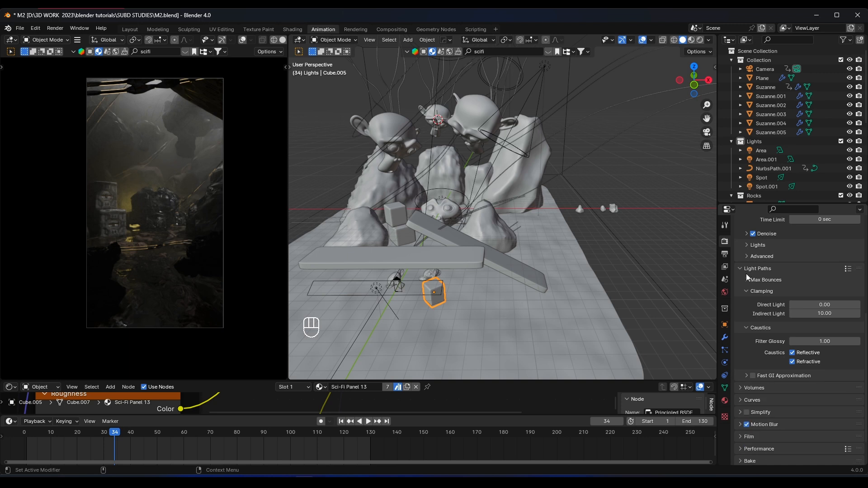
pyautogui.click(746, 273)
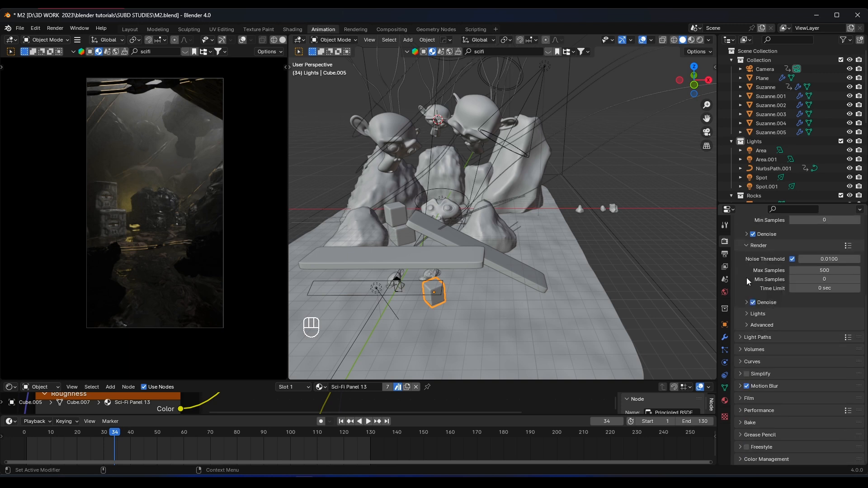
pyautogui.click(742, 410)
pyautogui.scroll(-6, 778, 391)
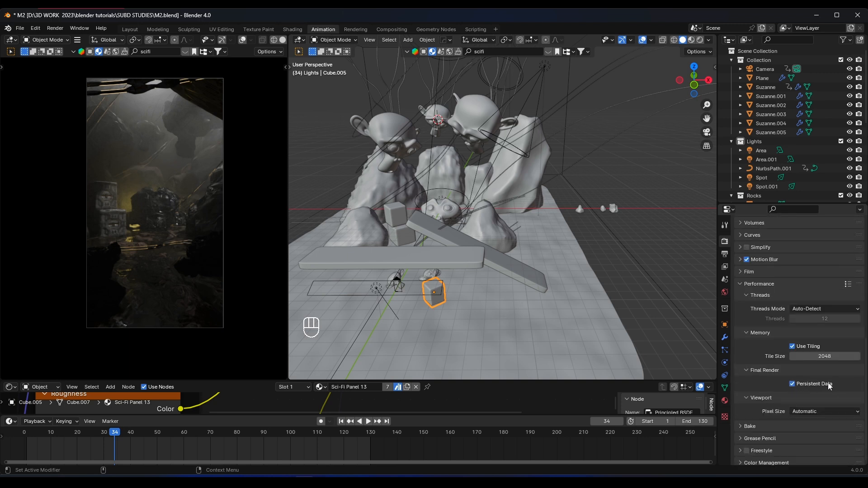
# - Save the file at frame 0 and render that frame as a still image
pyautogui.click(23, 440)
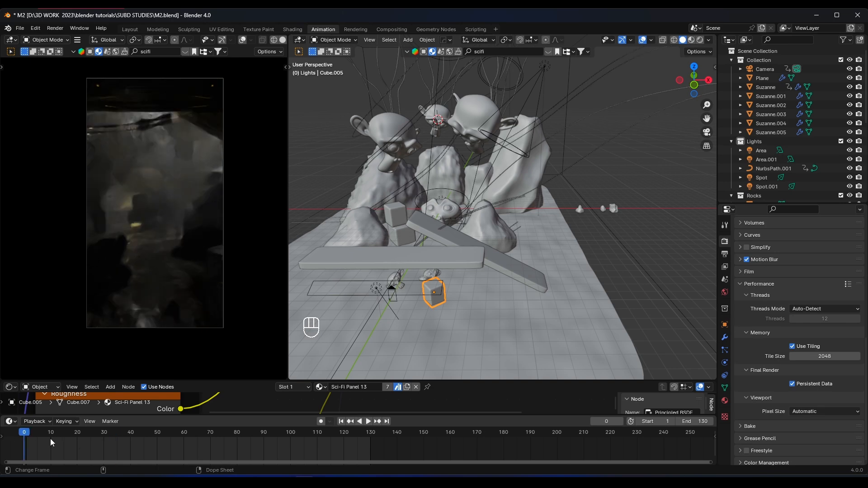
pyautogui.hotkey('ctrl', 's')
pyautogui.scroll(1, 151, 128)
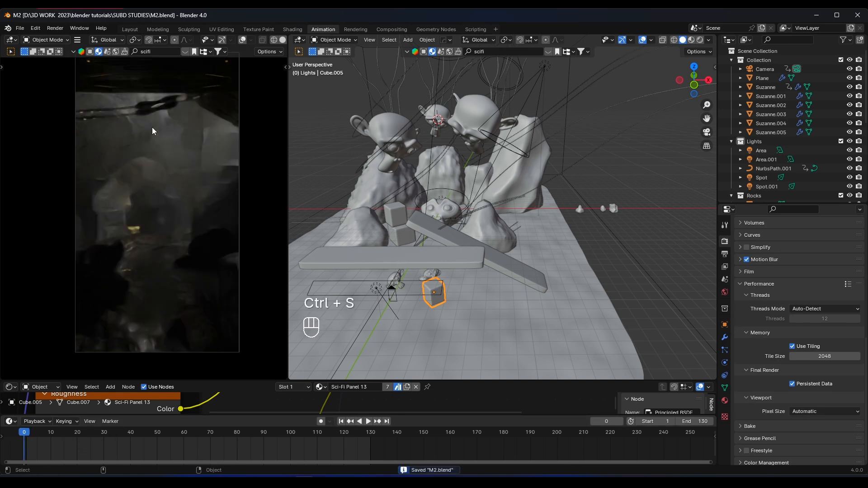
pyautogui.click(54, 28)
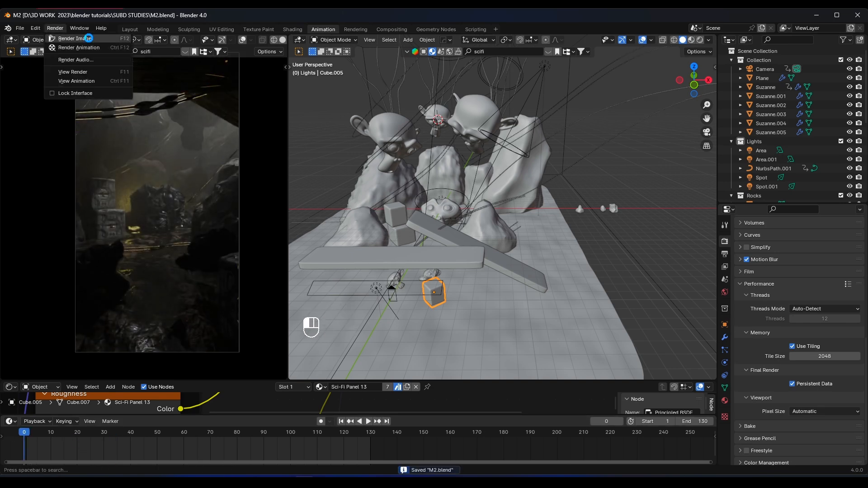
pyautogui.click(88, 39)
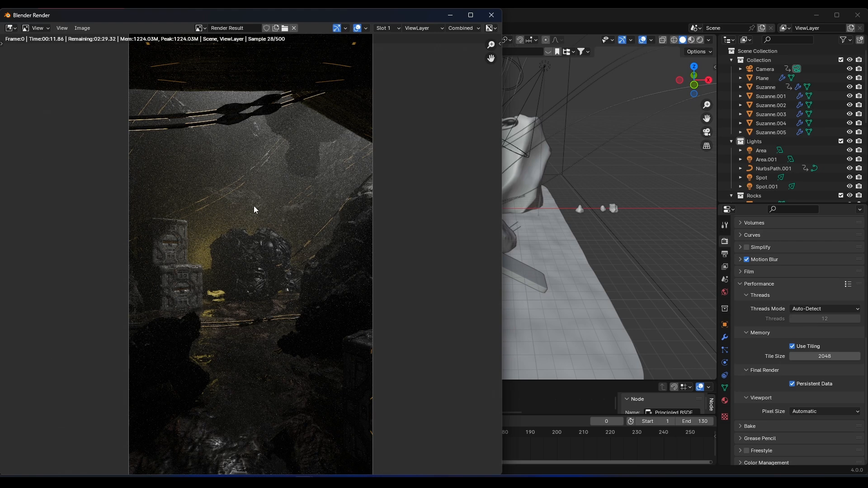
# - Examine the noise and detail on the central head in the render up close and close the render
pyautogui.scroll(5, 245, 266)
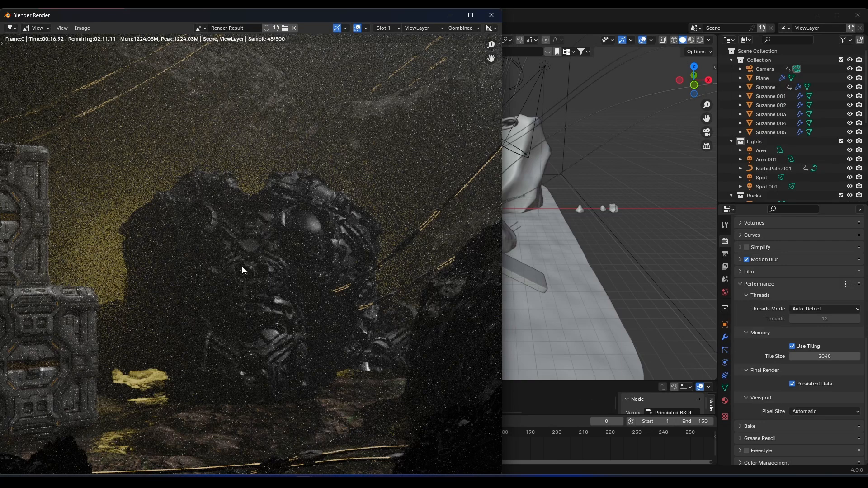
pyautogui.scroll(2, 242, 267)
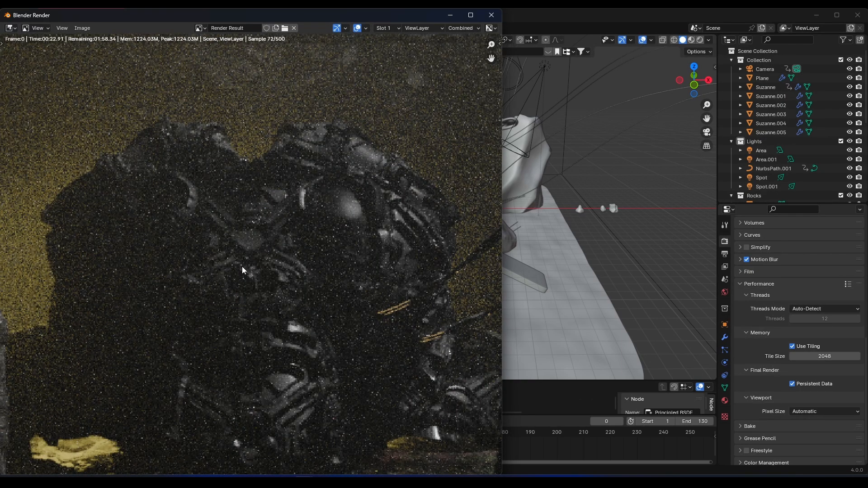
pyautogui.scroll(2, 243, 269)
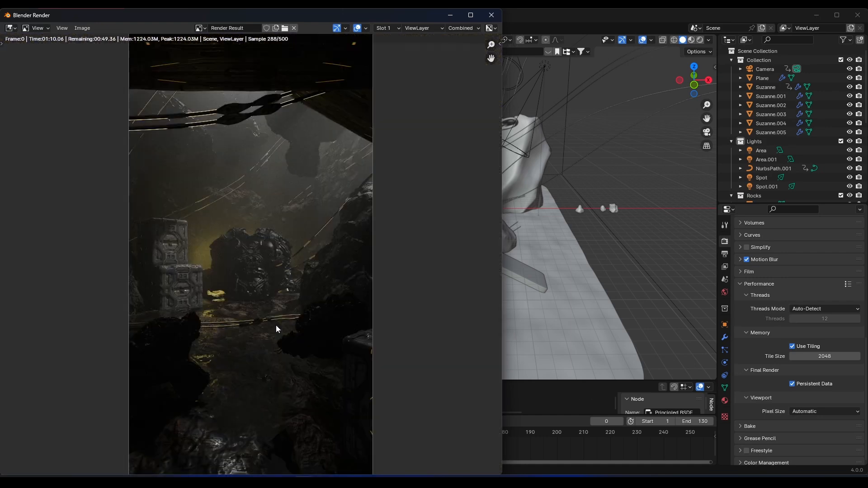
pyautogui.scroll(3, 286, 251)
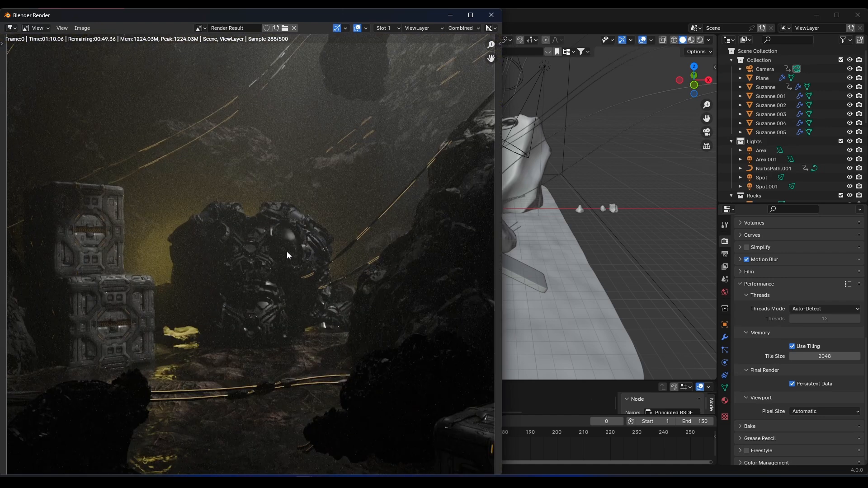
pyautogui.press('Escape')
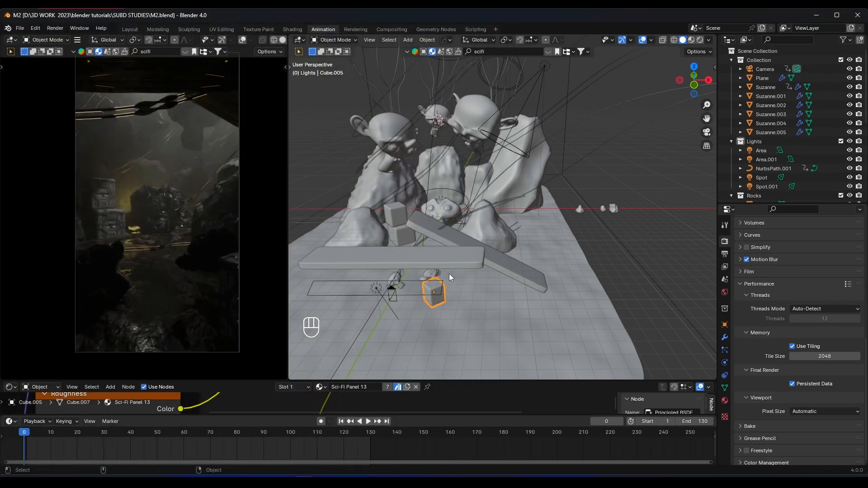
# - Select the left foreground monkey head beside the cable and rotate it freely to a new orientation
pyautogui.scroll(5, 425, 232)
pyautogui.keyDown('shift'); pyautogui.moveTo(407, 295); pyautogui.dragTo(425, 204, button='middle'); pyautogui.keyUp('shift')
pyautogui.click(449, 225)
pyautogui.press('r')
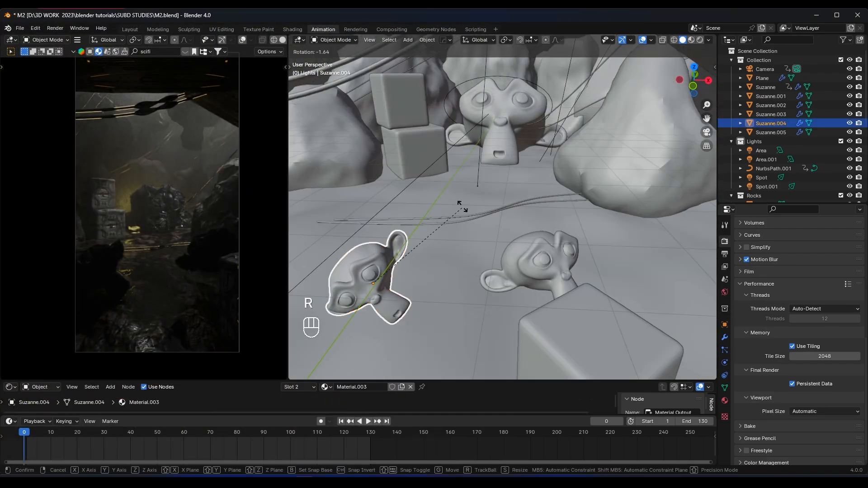
pyautogui.press('z')
pyautogui.press('r')
pyautogui.click(457, 207)
pyautogui.press('r')
pyautogui.click(468, 254)
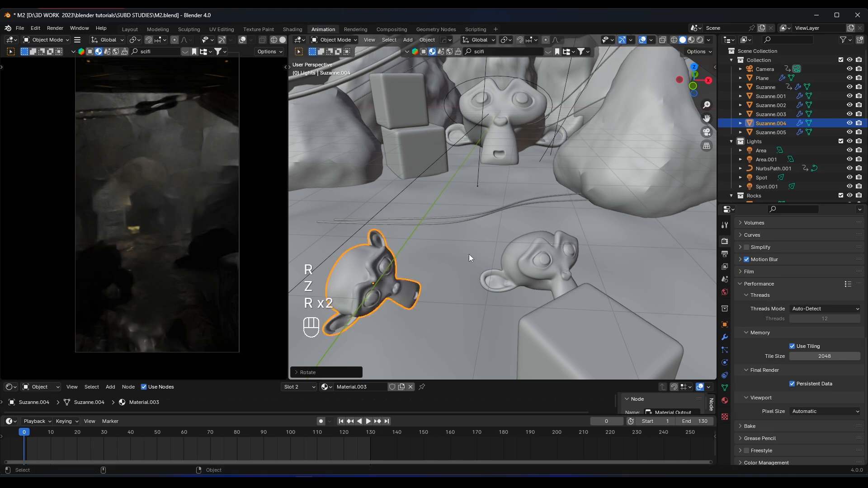
# - Rotate the left foreground head about the X axis and lower it about 0.34 m along Z
pyautogui.moveTo(468, 254); pyautogui.dragTo(443, 271, button='middle')
pyautogui.keyDown('shift'); pyautogui.moveTo(443, 272); pyautogui.dragTo(547, 259, button='middle'); pyautogui.keyUp('shift')
pyautogui.press('r')
pyautogui.press('y')
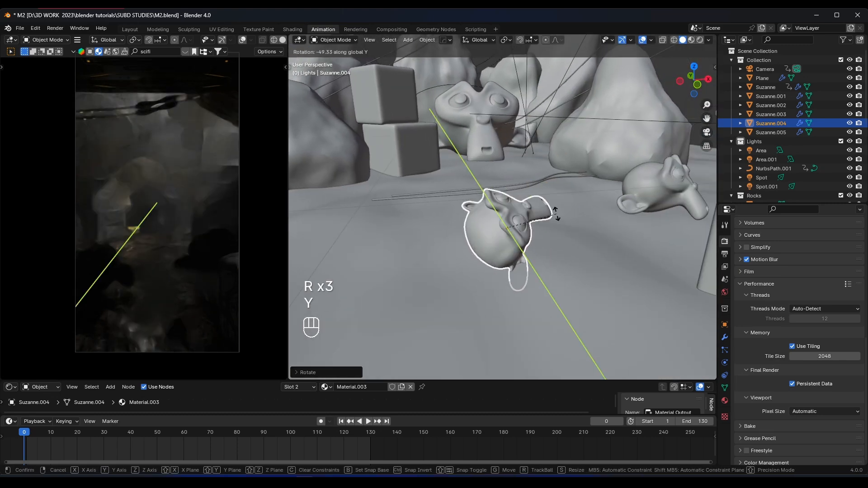
pyautogui.press('x')
pyautogui.press('g')
pyautogui.press('z')
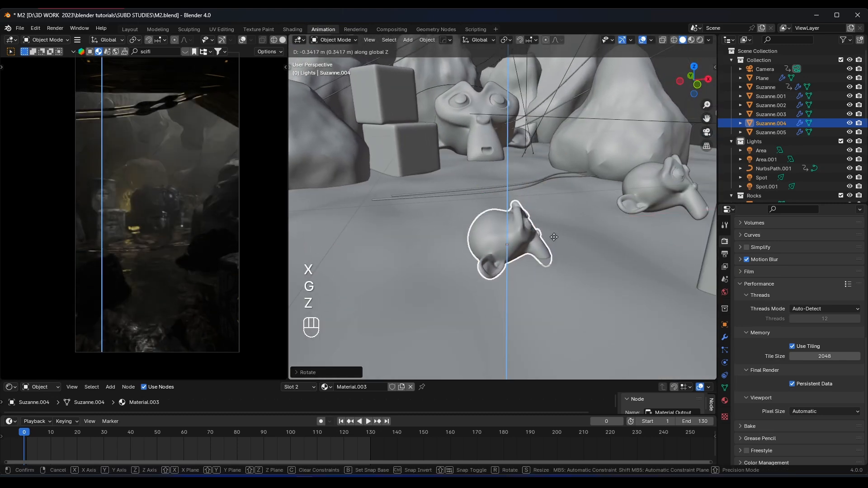
pyautogui.click(550, 238)
# - Enlarge the left foreground head and move it about 0.25 m along negative Y
pyautogui.press('s')
pyautogui.click(577, 233)
pyautogui.press('g')
pyautogui.press('y')
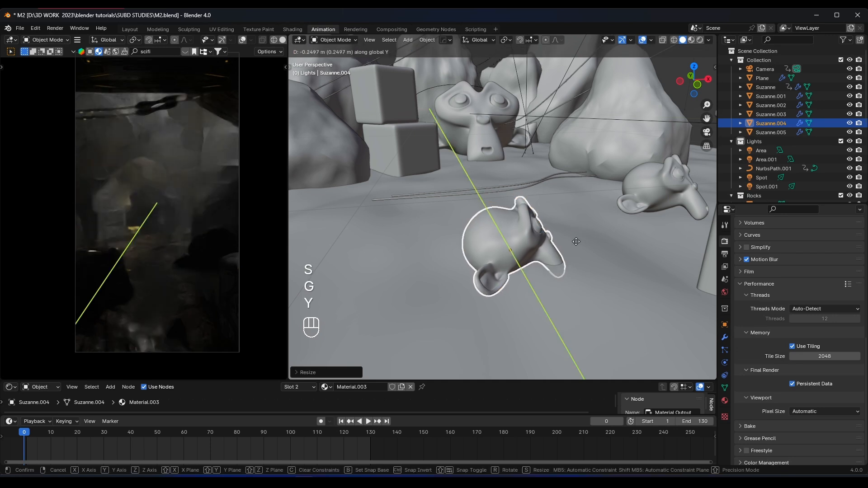
pyautogui.press('s')
# - Rotate the enlarged foreground head about the global X axis
pyautogui.press('r')
pyautogui.press('r')
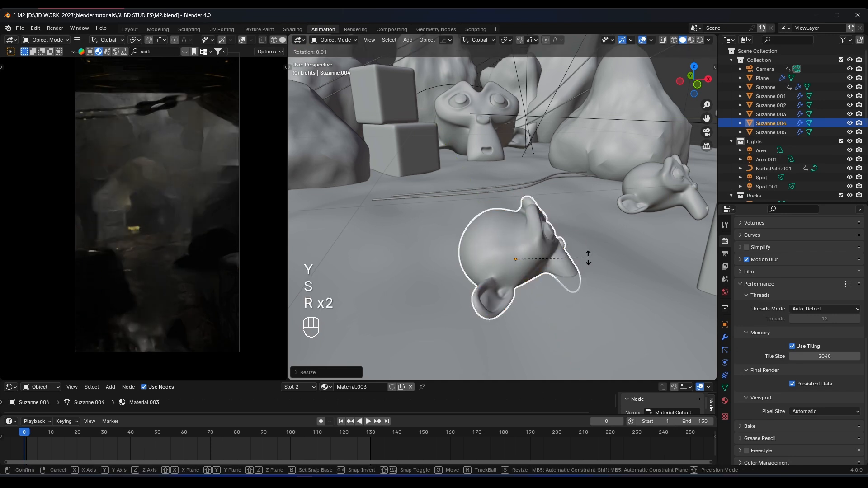
pyautogui.press('x')
pyautogui.click(568, 278)
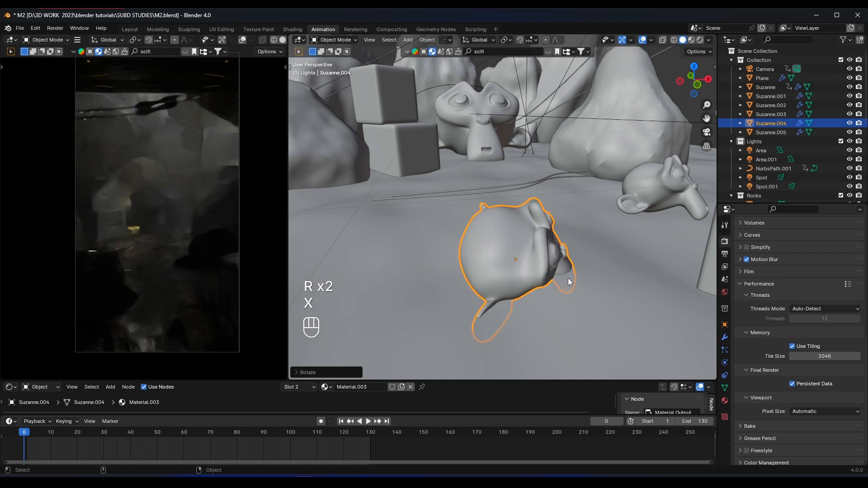
# - Examine the left foreground rock in the camera render up close and enlarge the node editor area
pyautogui.scroll(2, 132, 273)
pyautogui.keyDown('shift'); pyautogui.moveTo(131, 274); pyautogui.dragTo(158, 186, button='middle'); pyautogui.keyUp('shift')
pyautogui.scroll(4, 165, 229)
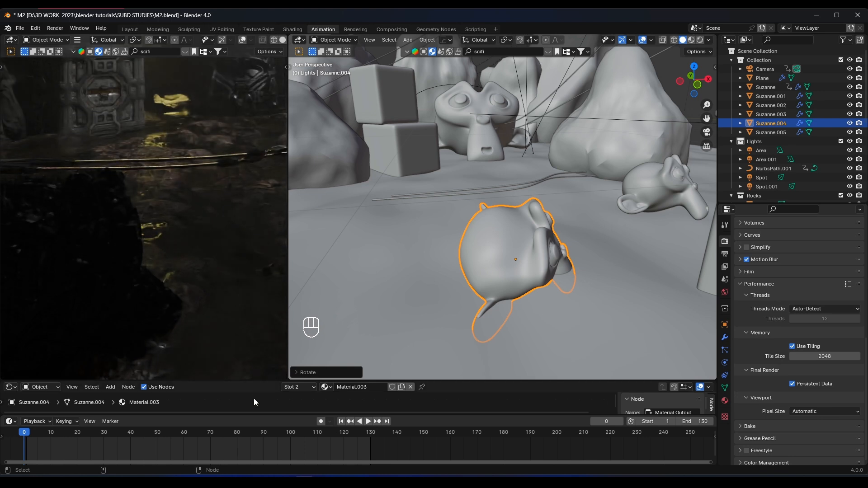
pyautogui.moveTo(254, 384); pyautogui.dragTo(257, 273)
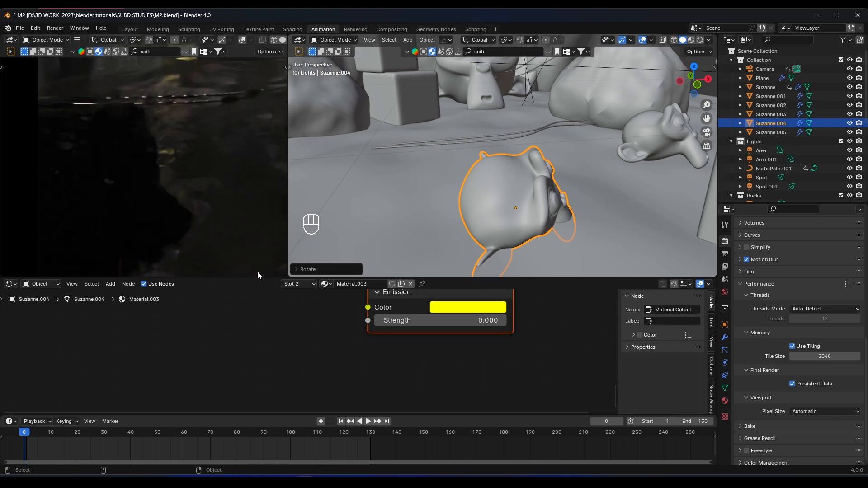
# - Select the foreground head's whole mesh in Edit Mode and switch the enlarged node area to the UV Editor
pyautogui.click(9, 284)
pyautogui.click(36, 319)
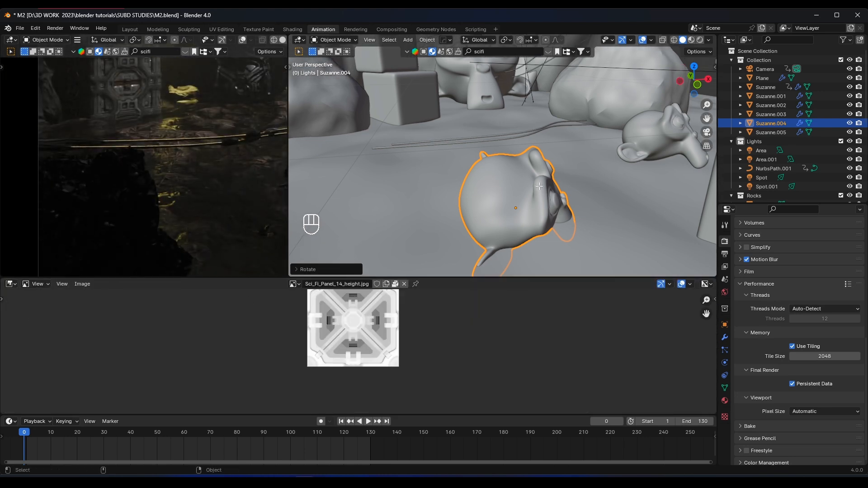
pyautogui.press('Tab')
pyautogui.press('a')
pyautogui.click(9, 284)
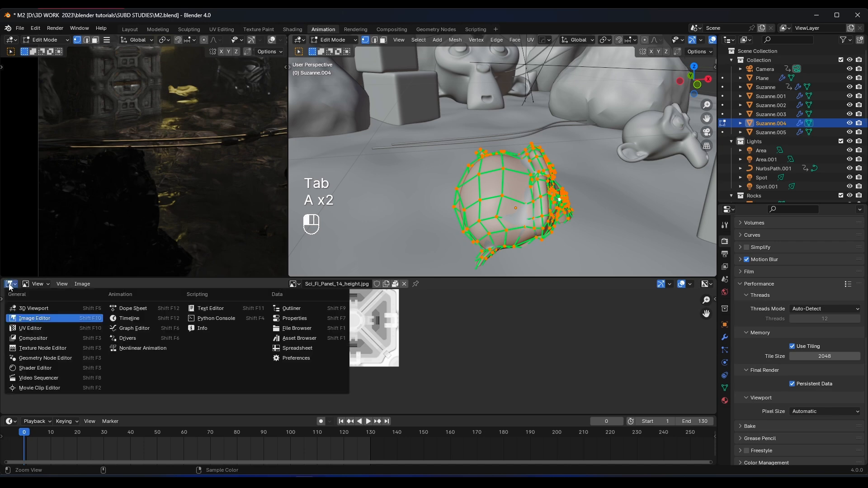
pyautogui.click(34, 329)
# - Scale all UVs of the left foreground head down to about 0.4 of their size
pyautogui.press('a')
pyautogui.press('s')
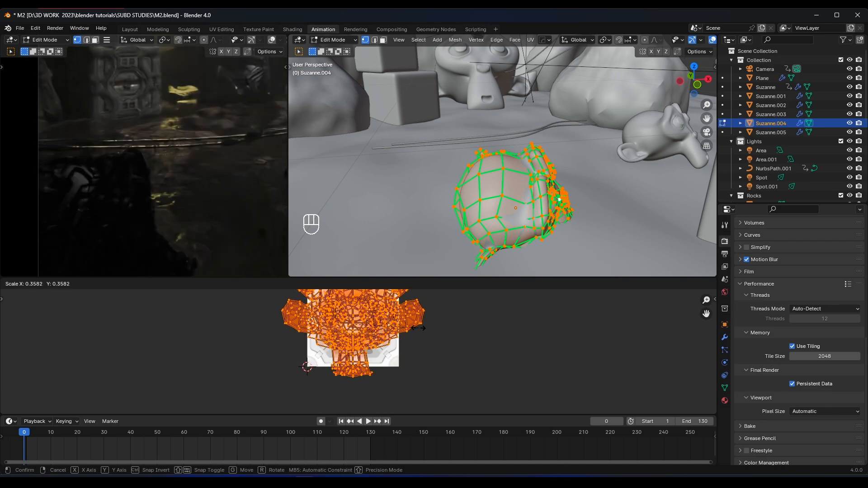
pyautogui.click(424, 328)
pyautogui.scroll(-2, 202, 215)
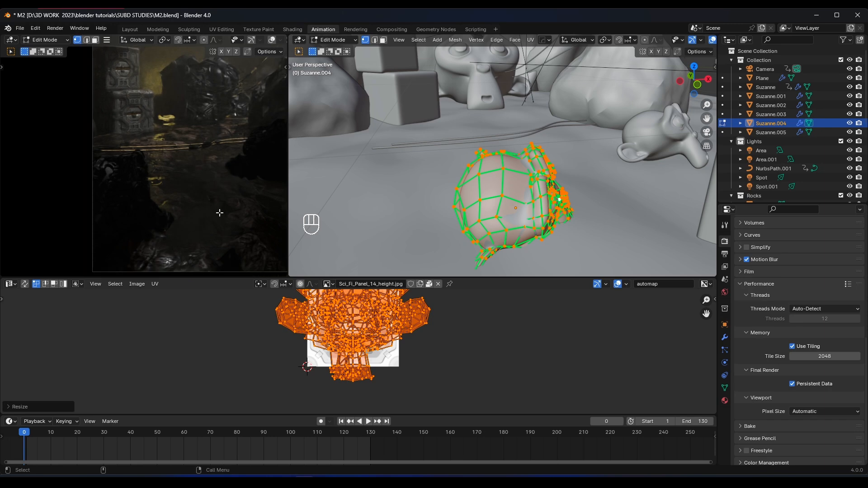
# - Leave mesh editing of the left foreground head and open the right foreground head's mesh in Edit Mode
pyautogui.scroll(-2, 163, 192)
pyautogui.keyDown('shift'); pyautogui.moveTo(161, 193); pyautogui.dragTo(124, 196, button='middle'); pyautogui.keyUp('shift')
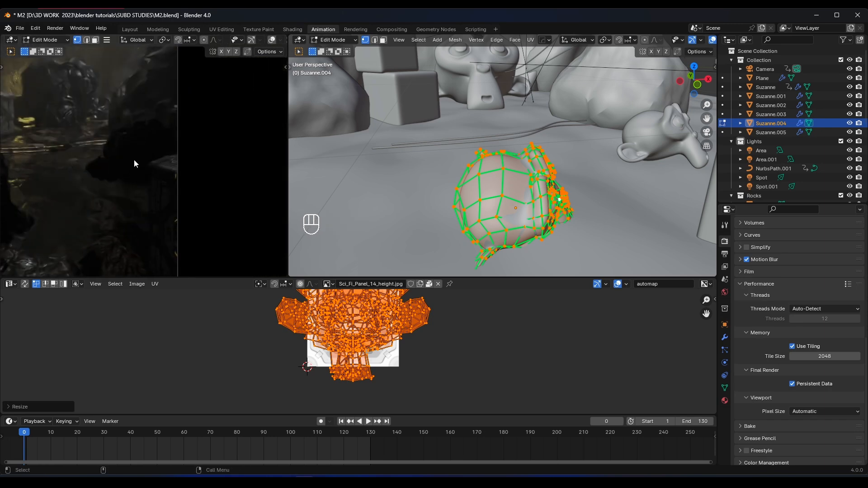
pyautogui.press('Tab')
pyautogui.click(146, 162)
pyautogui.press('Tab')
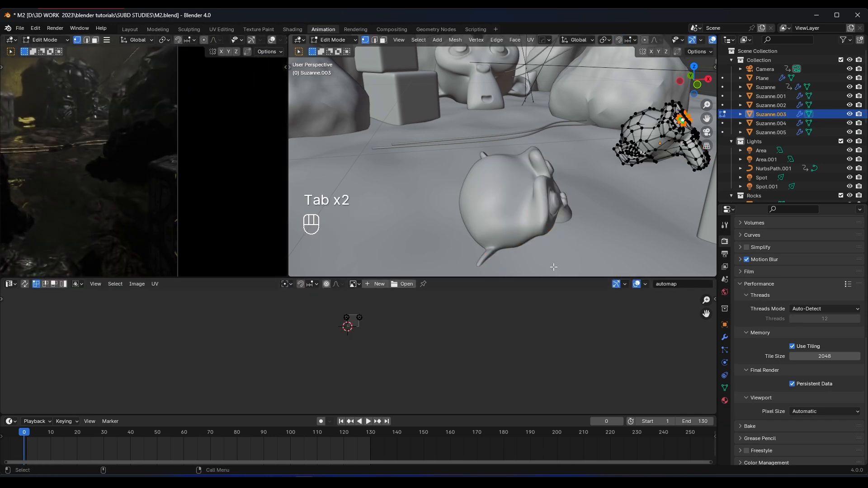
# - Scale down all UVs of the right foreground head to match the left head's UV size, and return to Object Mode
pyautogui.press('a')
pyautogui.press('a')
pyautogui.press('s')
pyautogui.click(436, 330)
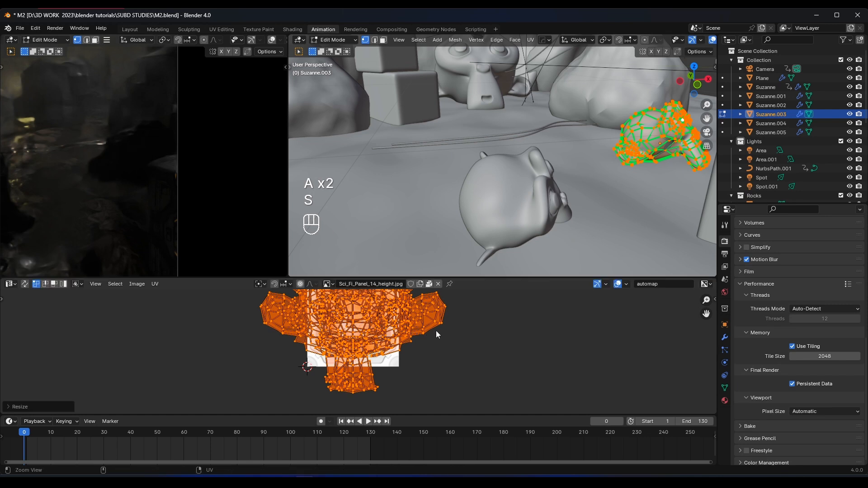
pyautogui.press('s')
pyautogui.click(465, 344)
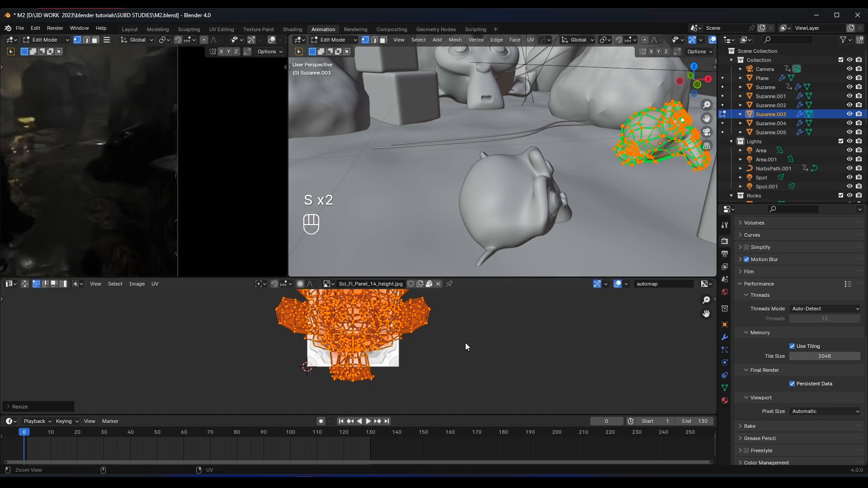
pyautogui.press('Tab')
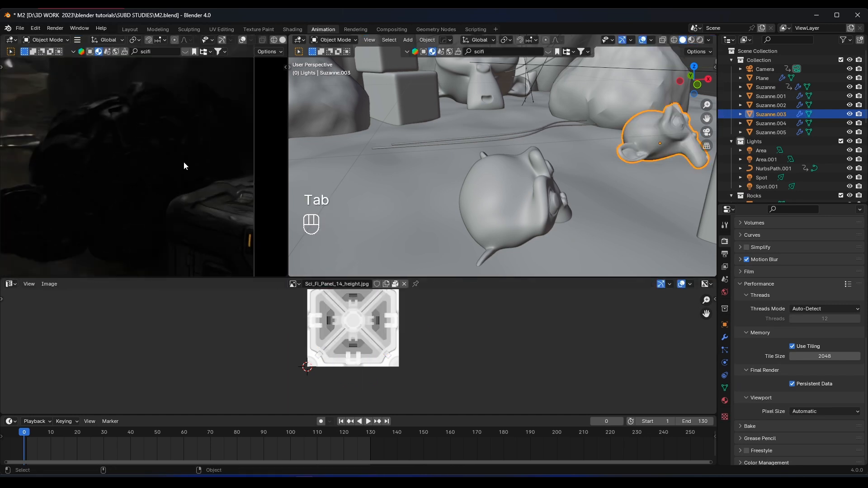
# - Rotate the right foreground head by about -85 degrees around the global Z axis
pyautogui.press('r')
pyautogui.press('z')
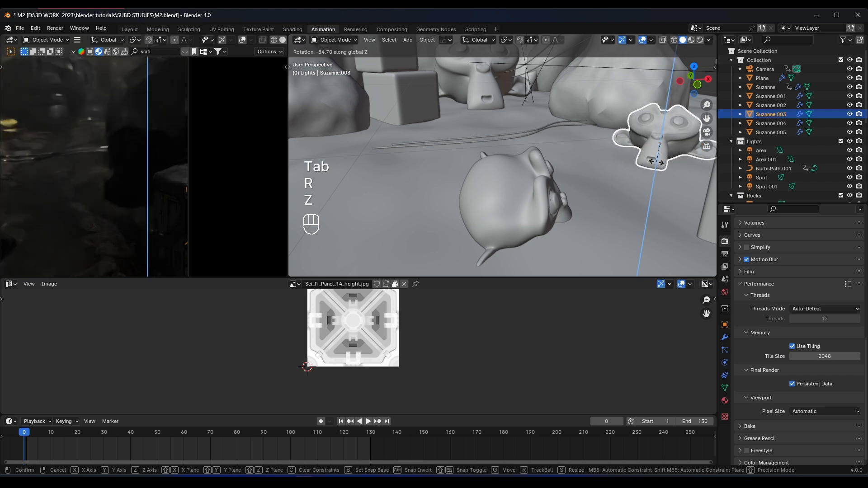
pyautogui.click(659, 165)
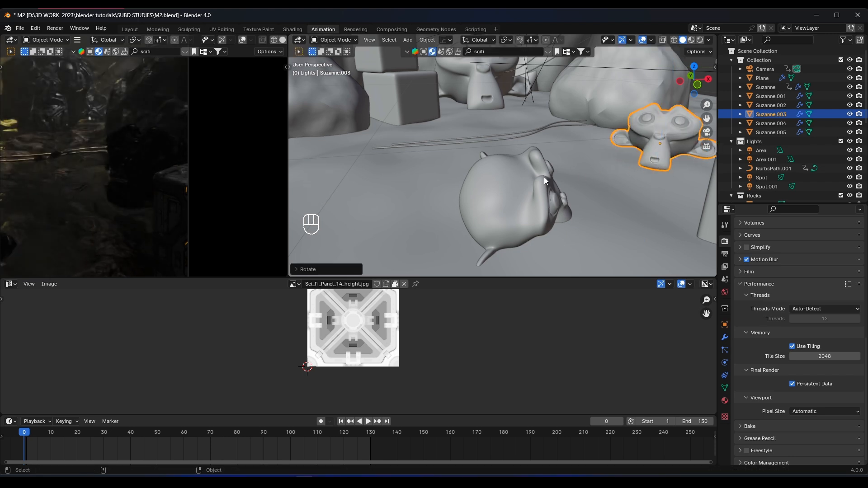
# - Select the left foreground head and rotate it slightly about the global Z axis
pyautogui.scroll(-3, 144, 190)
pyautogui.keyDown('shift'); pyautogui.moveTo(145, 190); pyautogui.dragTo(188, 166, button='middle'); pyautogui.keyUp('shift')
pyautogui.scroll(1, 138, 168)
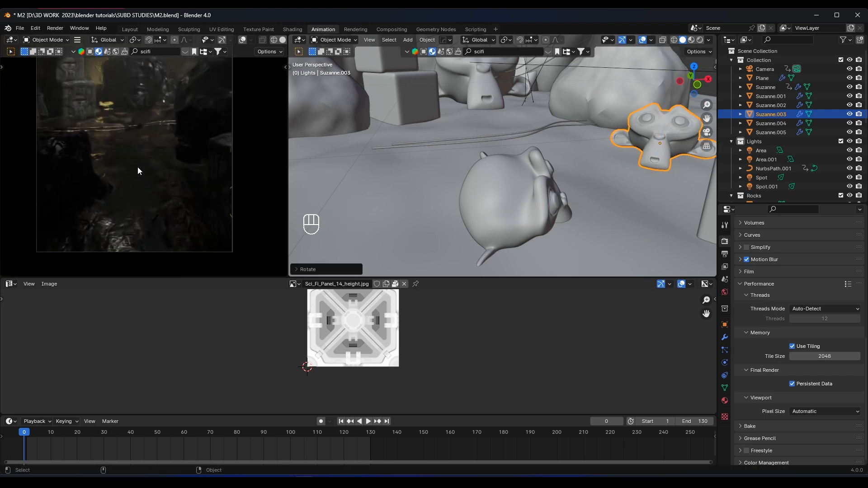
pyautogui.click(505, 203)
pyautogui.press('r')
pyautogui.press('z')
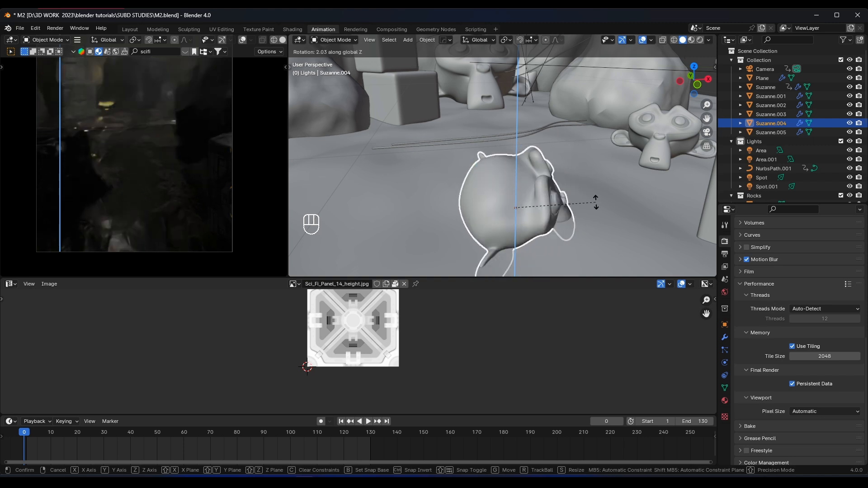
pyautogui.click(589, 213)
# - Enlarge the 3D viewports by shrinking the image editor area, and frame the full camera render
pyautogui.scroll(-1, 176, 174)
pyautogui.keyDown('shift'); pyautogui.moveTo(176, 174); pyautogui.dragTo(195, 198, button='middle'); pyautogui.keyUp('shift')
pyautogui.scroll(2, 195, 198)
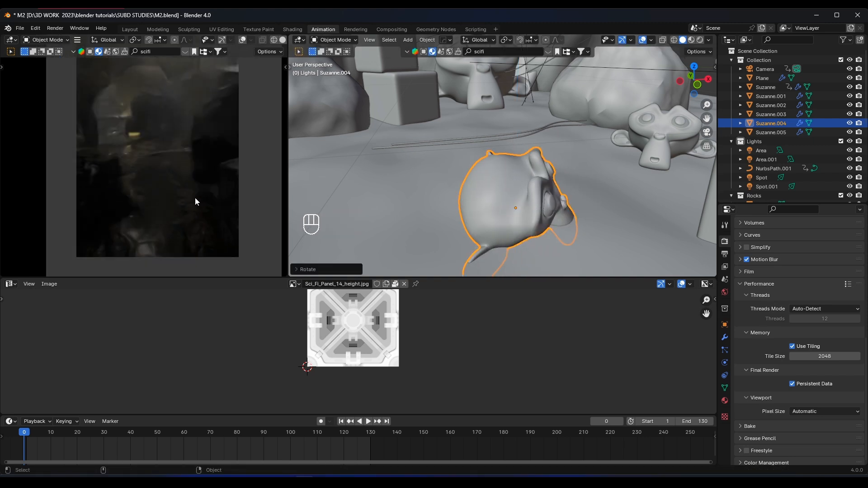
pyautogui.scroll(2, 198, 205)
pyautogui.moveTo(230, 277); pyautogui.dragTo(230, 366)
pyautogui.scroll(-2, 196, 252)
pyautogui.keyDown('shift'); pyautogui.moveTo(200, 241); pyautogui.dragTo(232, 215, button='middle'); pyautogui.keyUp('shift')
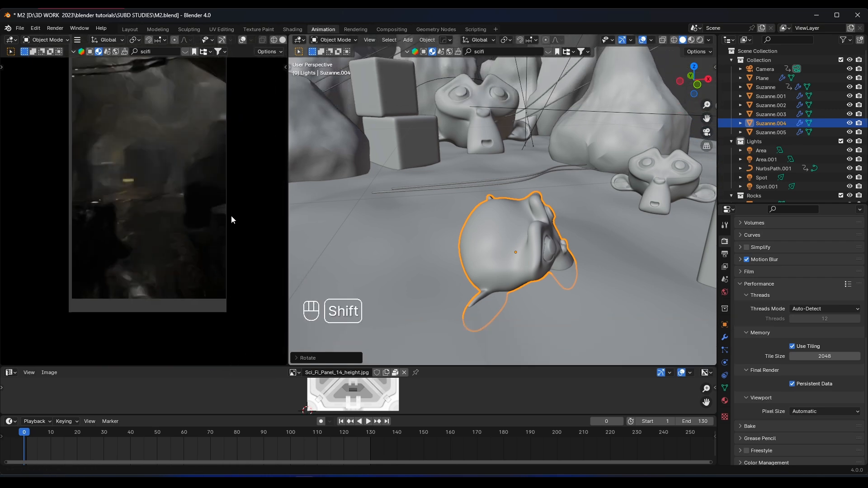
# - Select the Area.001 light near the camera and set its power to 50 W
pyautogui.moveTo(458, 216); pyautogui.dragTo(438, 166, button='middle')
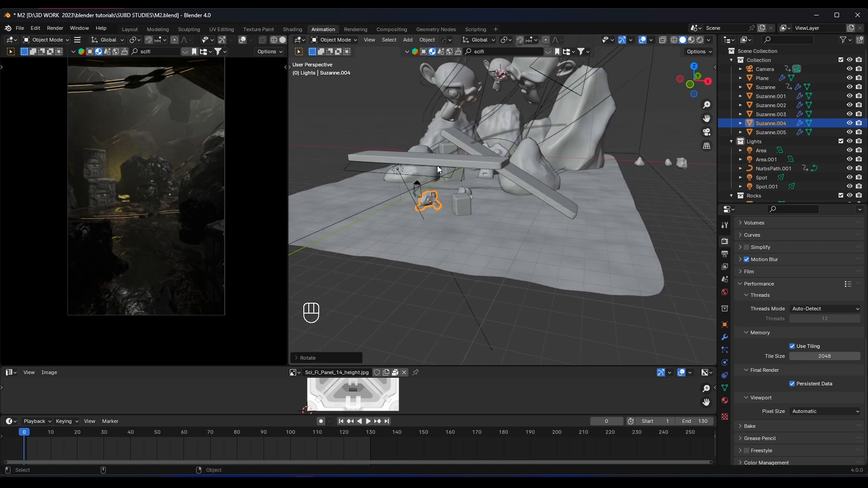
pyautogui.scroll(2, 437, 165)
pyautogui.click(354, 159)
pyautogui.click(725, 363)
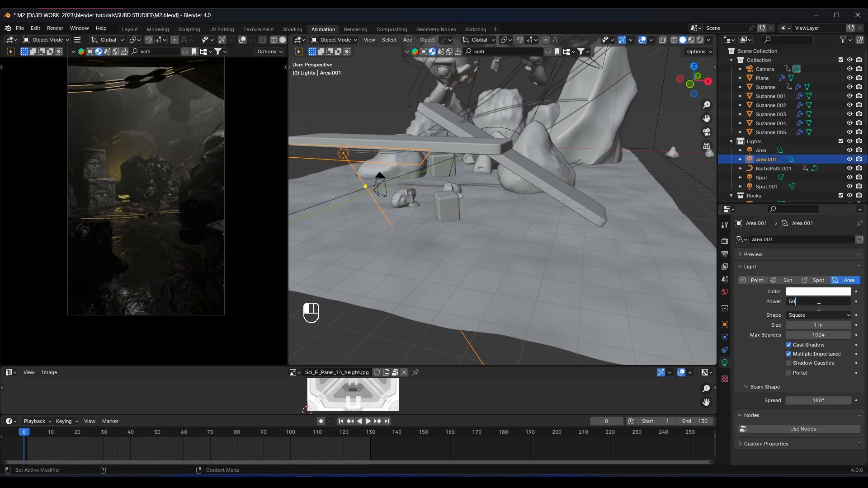
pyautogui.press('Return')
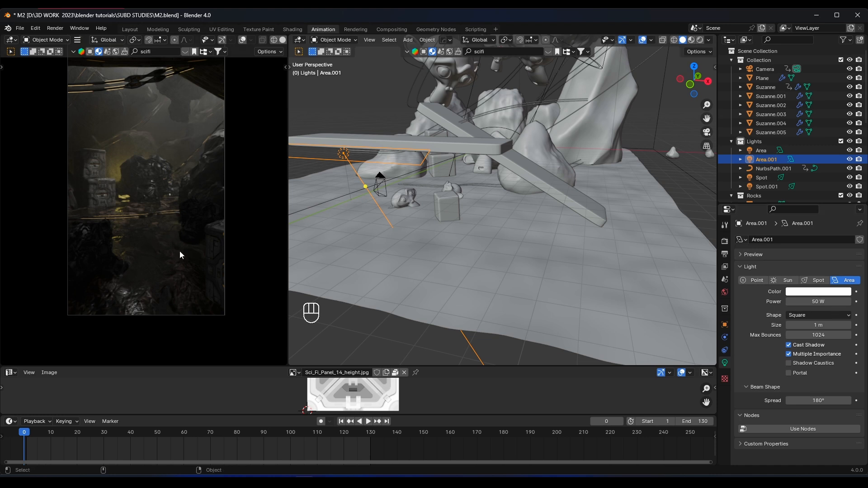
# - Examine the relit foreground heads and crate up close in the camera render
pyautogui.scroll(2, 181, 248)
pyautogui.keyDown('shift'); pyautogui.moveTo(186, 201); pyautogui.dragTo(197, 195, button='middle'); pyautogui.keyUp('shift')
pyautogui.scroll(3, 197, 195)
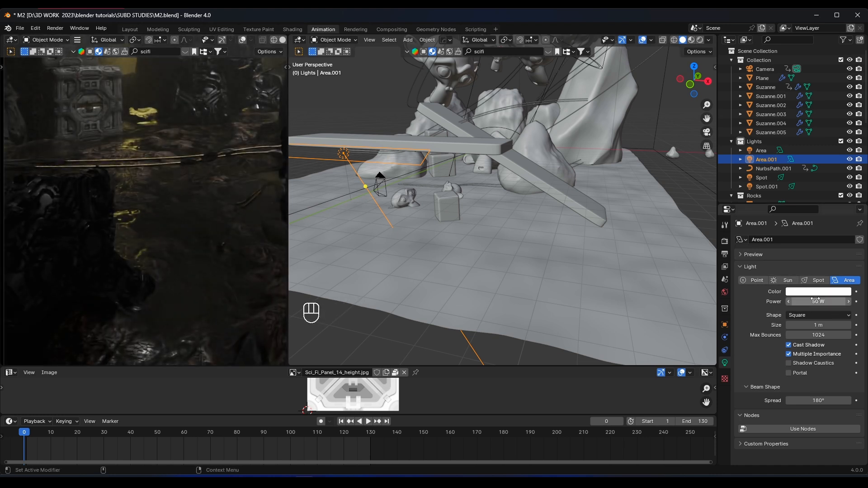
pyautogui.scroll(-2, 183, 224)
pyautogui.keyDown('shift'); pyautogui.moveTo(183, 224); pyautogui.dragTo(154, 237, button='middle'); pyautogui.keyUp('shift')
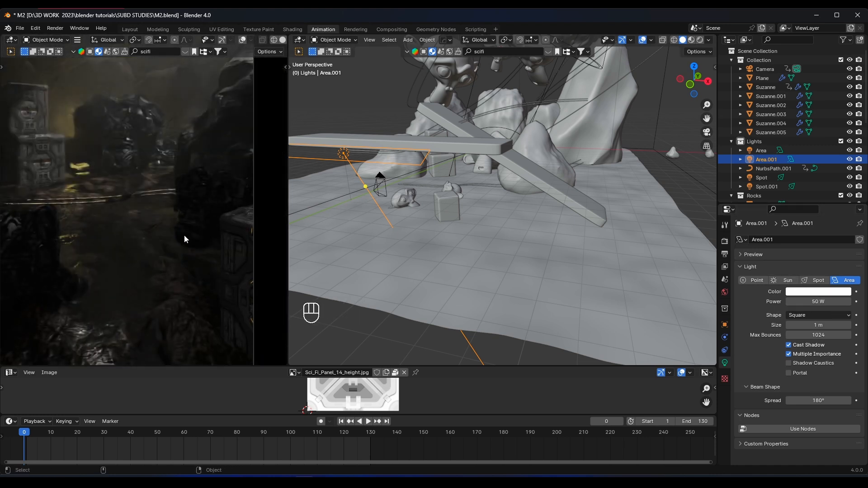
pyautogui.scroll(-2, 185, 239)
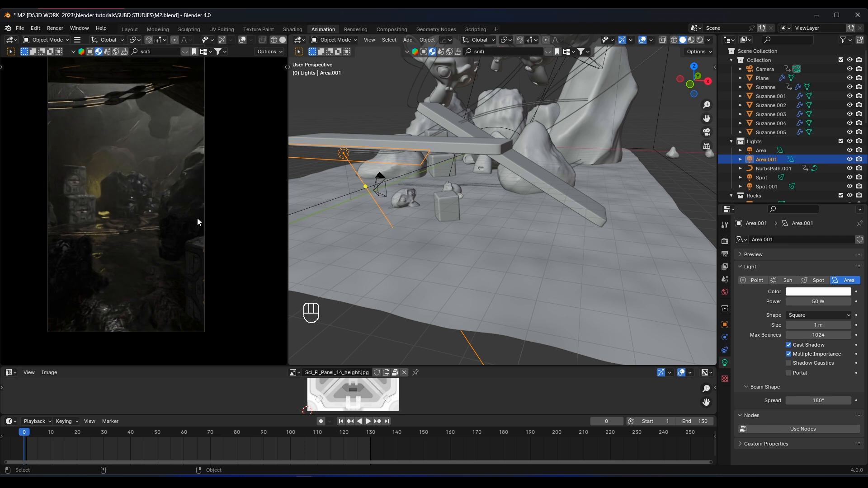
pyautogui.keyDown('shift'); pyautogui.moveTo(204, 240); pyautogui.dragTo(145, 194, button='middle'); pyautogui.keyUp('shift')
pyautogui.scroll(8, 145, 195)
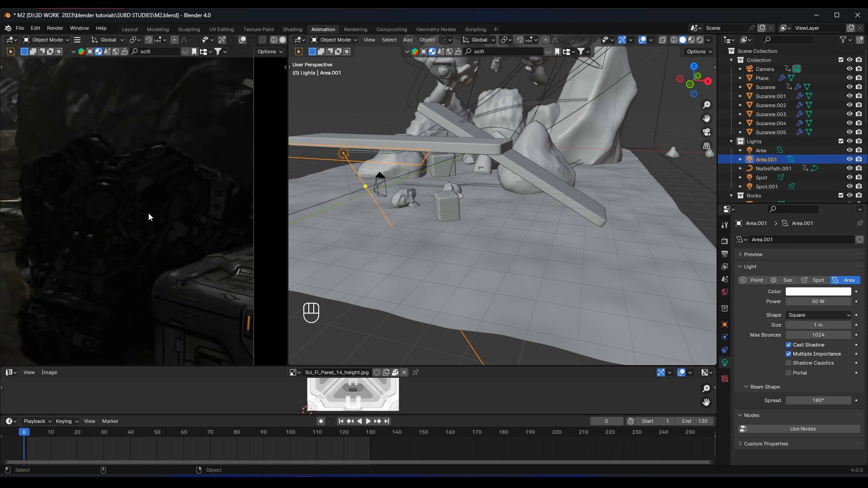
# - Select the right foreground head and rotate it about the global Z axis
pyautogui.click(148, 212)
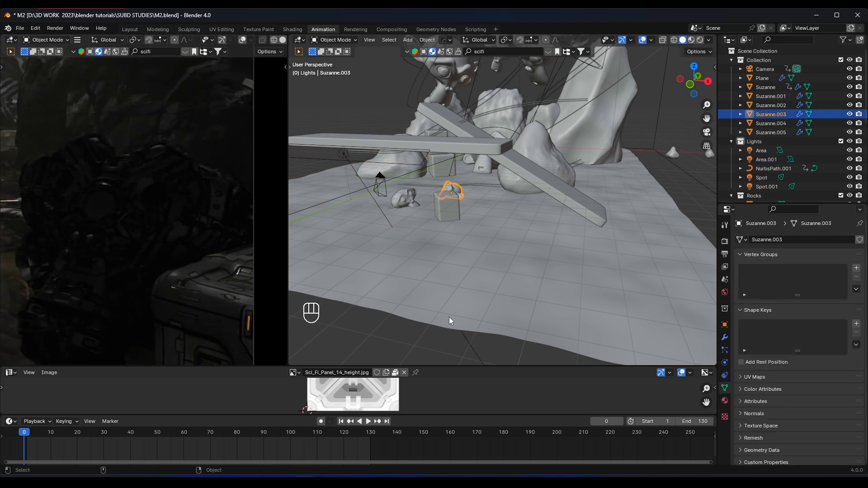
pyautogui.moveTo(447, 366); pyautogui.dragTo(448, 353)
pyautogui.scroll(3, 143, 252)
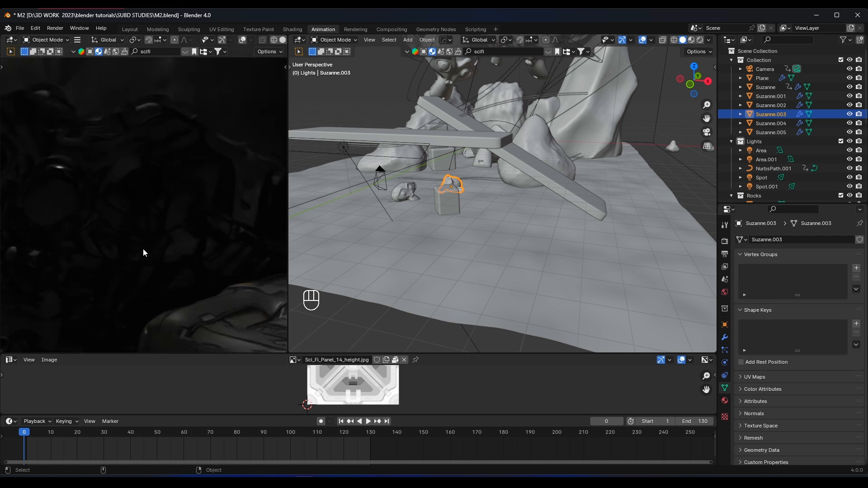
pyautogui.scroll(-6, 210, 241)
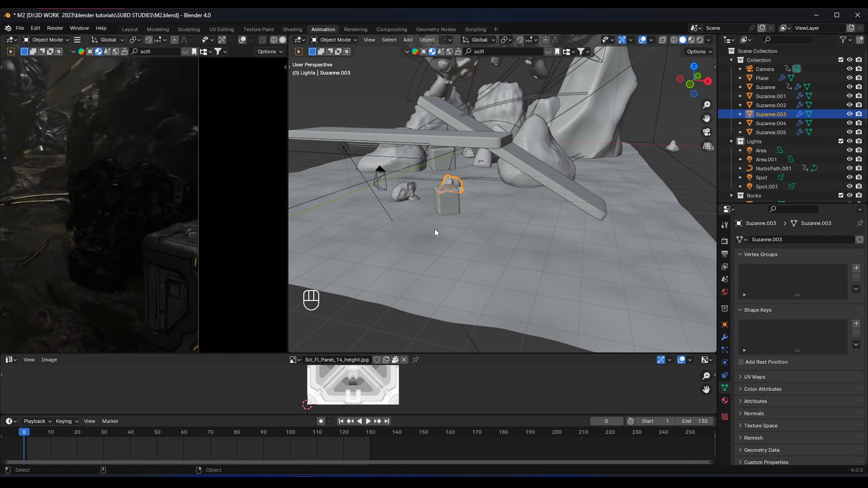
pyautogui.press('g')
pyautogui.press('x')
pyautogui.press('r')
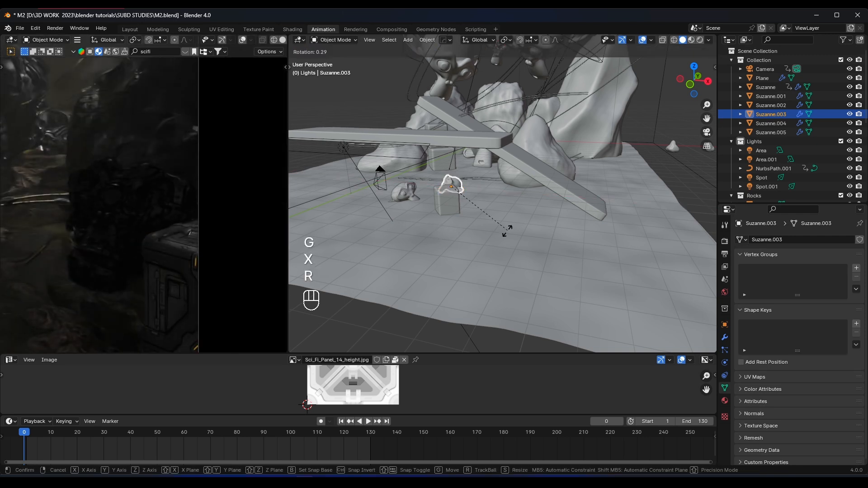
pyautogui.press('z')
pyautogui.click(451, 246)
# - Lower the right foreground head slightly along the global Z axis and adjust its overall scale
pyautogui.press('g')
pyautogui.press('z')
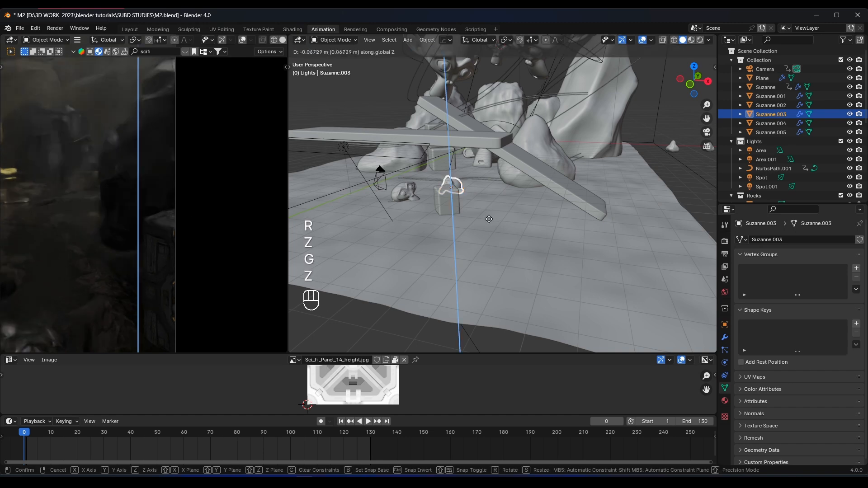
pyautogui.click(489, 250)
pyautogui.press('s')
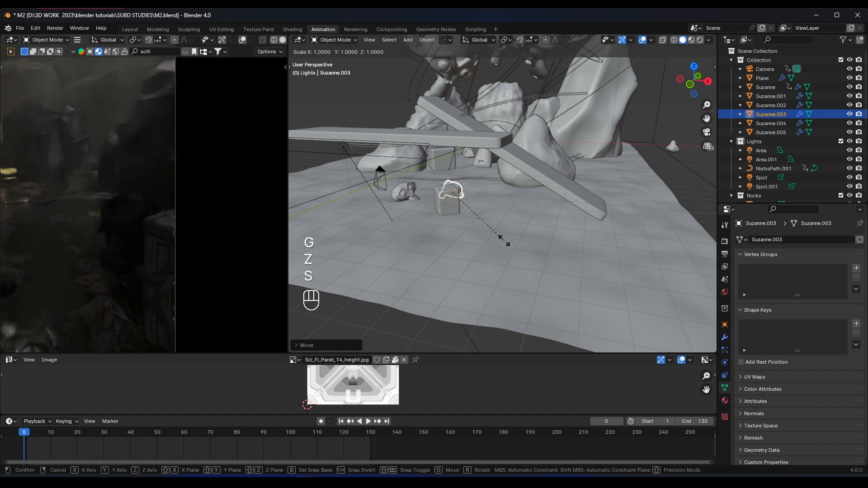
pyautogui.click(516, 233)
# - Lower the right foreground head further by about 0.5 m along the global Z axis
pyautogui.moveTo(517, 234); pyautogui.dragTo(484, 220, button='middle')
pyautogui.scroll(6, 593, 227)
pyautogui.keyDown('shift'); pyautogui.moveTo(593, 227); pyautogui.dragTo(577, 242, button='middle'); pyautogui.keyUp('shift')
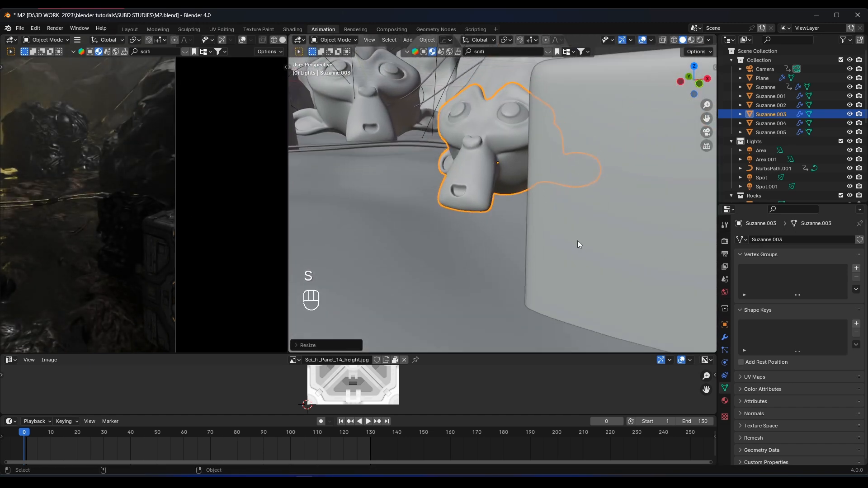
pyautogui.press('g')
pyautogui.press('z')
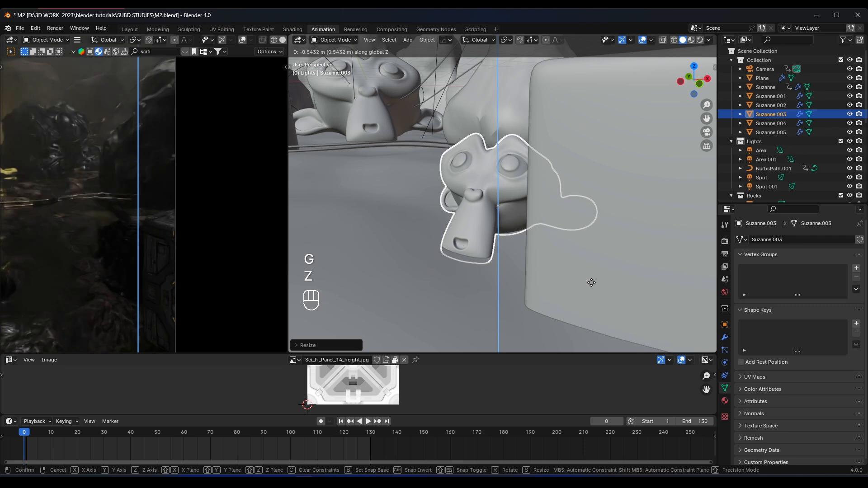
pyautogui.click(593, 286)
# - Scale the right foreground head down and reposition it along the global Y and X axes beside the crate
pyautogui.press('s')
pyautogui.press('g')
pyautogui.press('y')
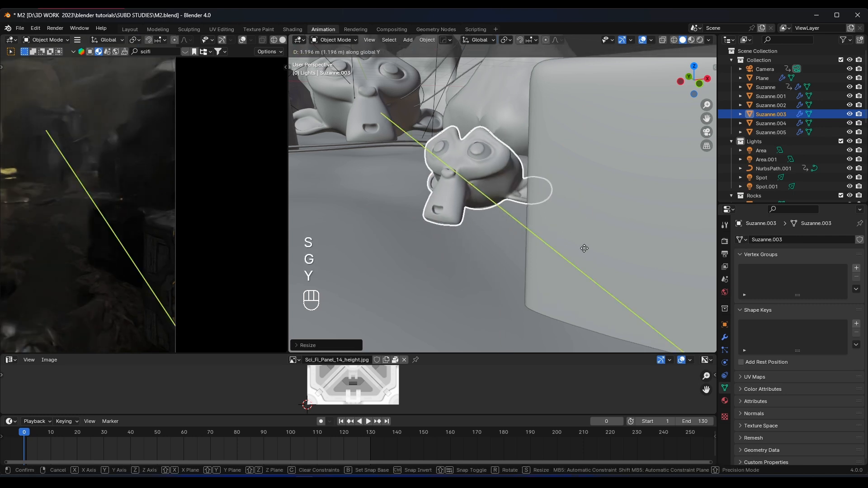
pyautogui.press('g')
pyautogui.press('x')
pyautogui.click(611, 245)
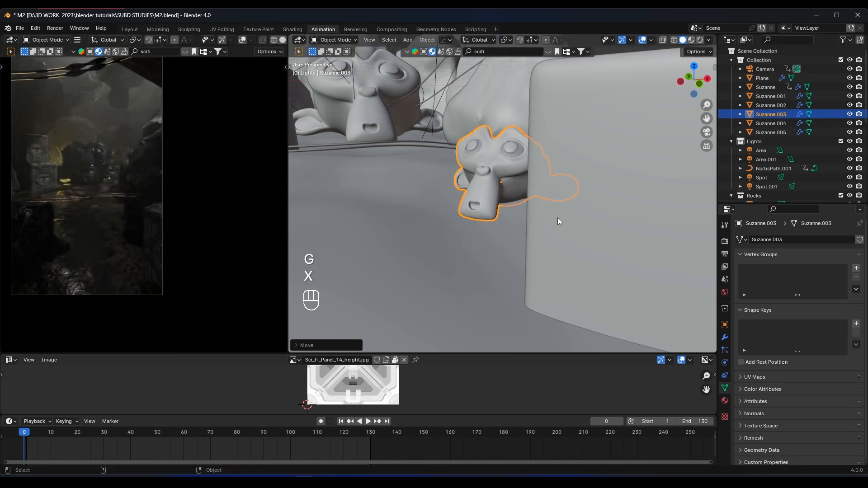
# - Enlarge the right foreground head and fine-tune its position along the global X and Z axes against the crate
pyautogui.press('g')
pyautogui.press('x')
pyautogui.press('s')
pyautogui.press('g')
pyautogui.press('z')
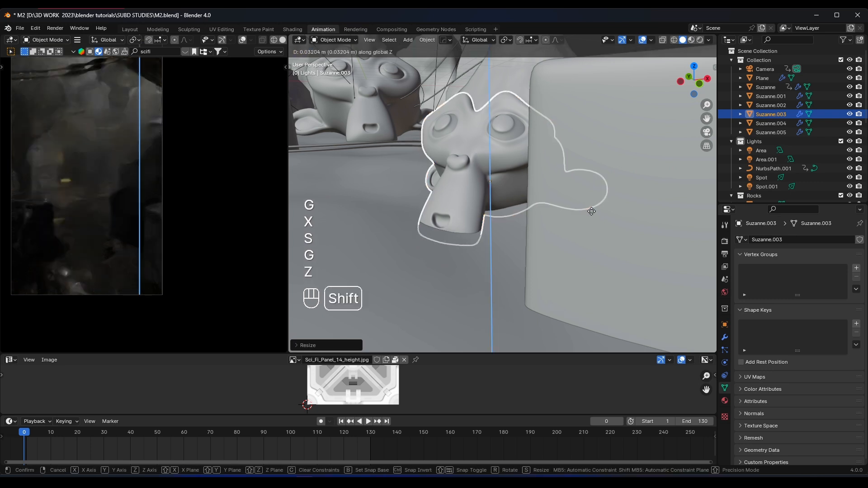
pyautogui.click(563, 209)
pyautogui.press('g')
pyautogui.press('x')
pyautogui.click(576, 208)
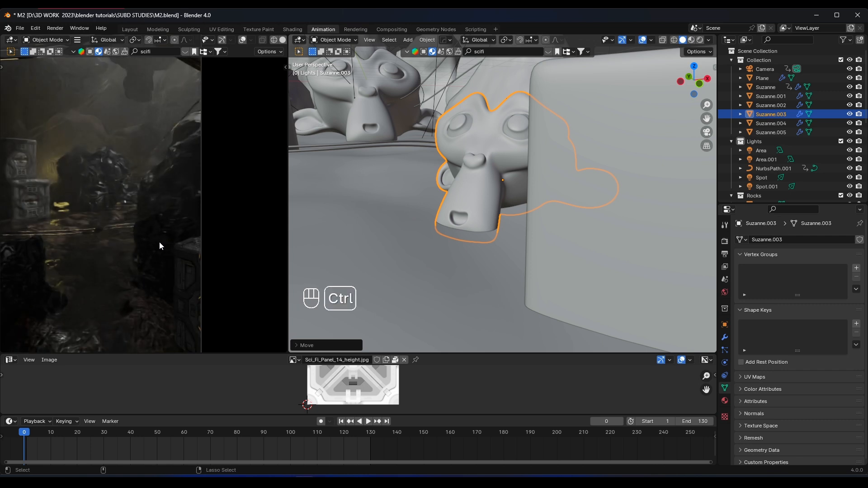
# - Save M2.blend and play back the animation to check it in the camera render, stopping at frame 30
pyautogui.hotkey('ctrl', 's')
pyautogui.press('space')
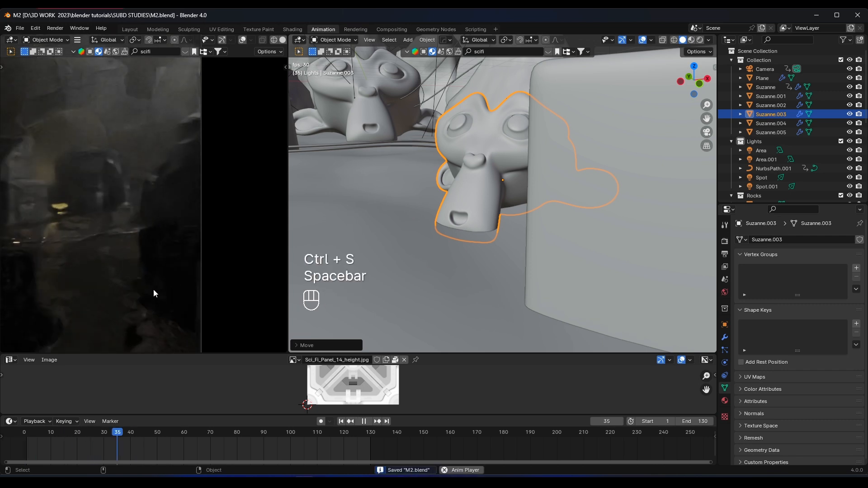
pyautogui.press('space')
pyautogui.scroll(-3, 121, 280)
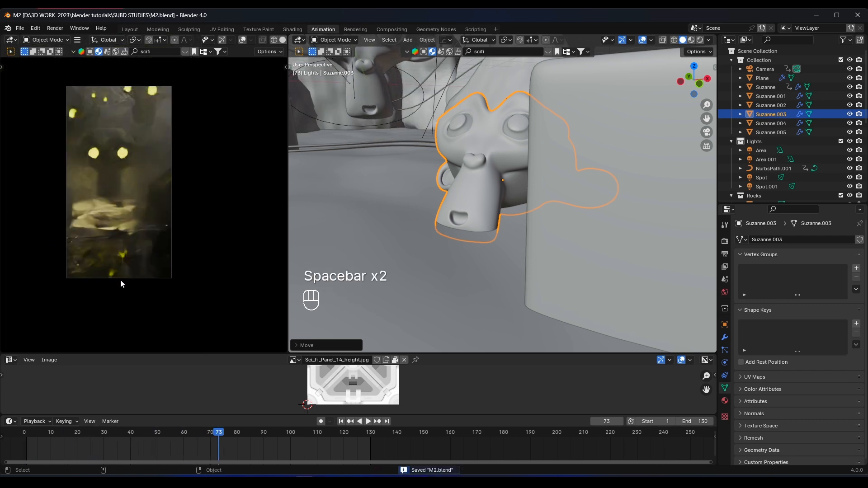
pyautogui.press('space')
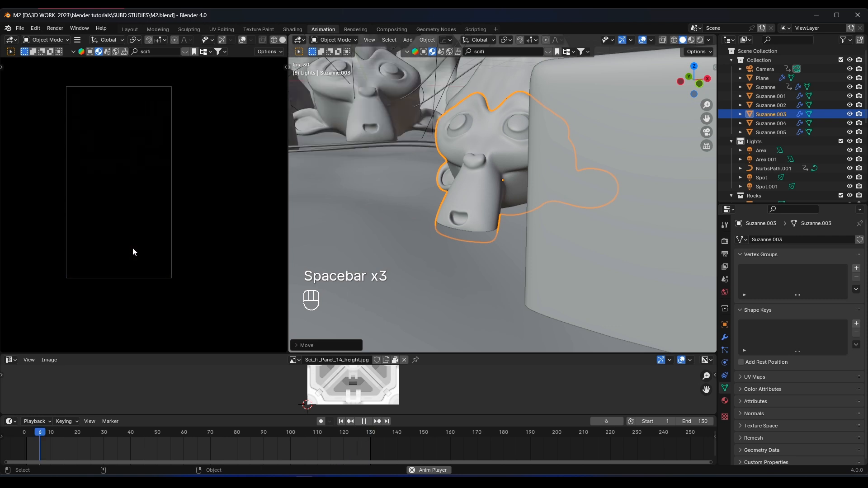
pyautogui.press('space')
pyautogui.scroll(2, 133, 252)
pyautogui.scroll(1, 136, 256)
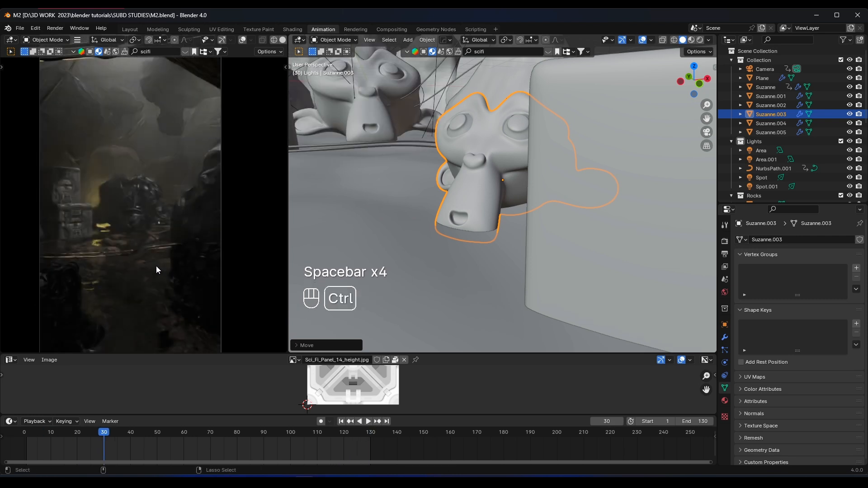
pyautogui.hotkey('ctrl', 's')
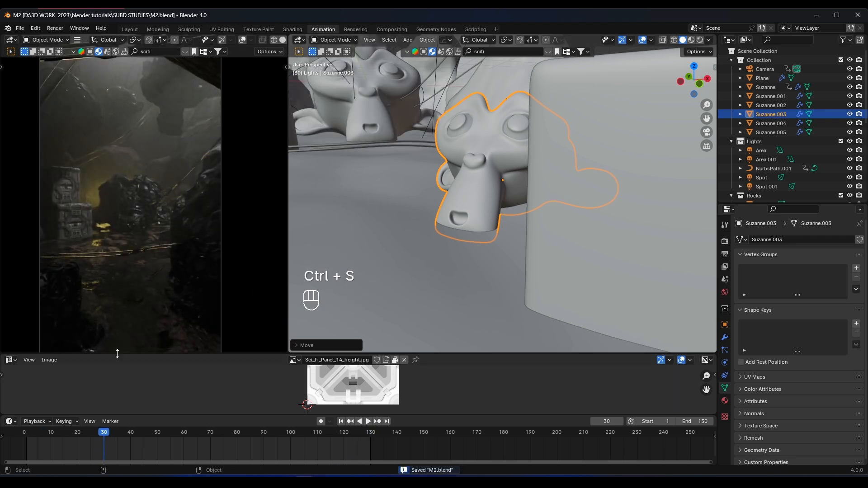
# - Select the large volume cube and show its Volume Scatter node in a Shader Editor in place of the image editor
pyautogui.moveTo(117, 353); pyautogui.dragTo(117, 294)
pyautogui.click(11, 300)
pyautogui.click(58, 321)
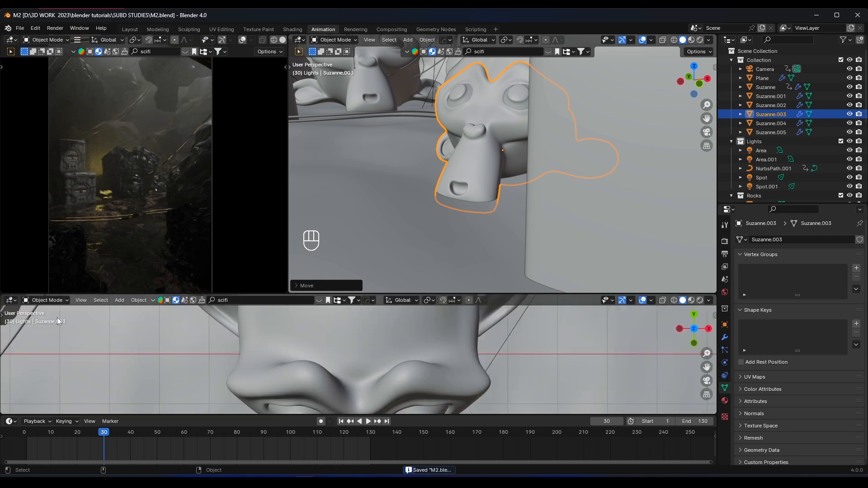
pyautogui.press('Home')
pyautogui.click(511, 270)
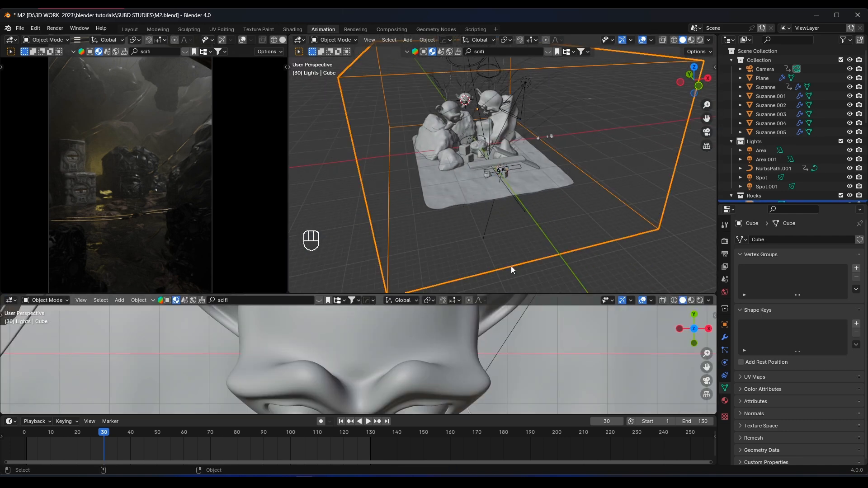
pyautogui.click(12, 301)
pyautogui.click(40, 383)
pyautogui.moveTo(229, 295); pyautogui.dragTo(232, 270)
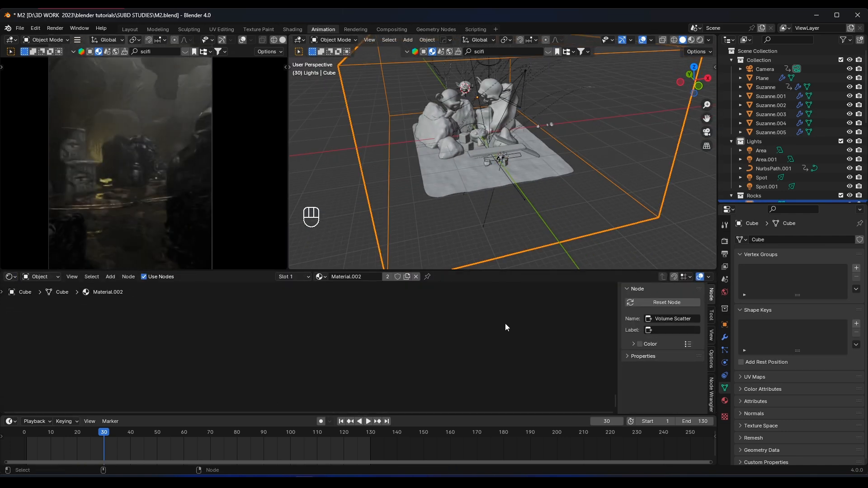
pyautogui.press('KP_Decimal')
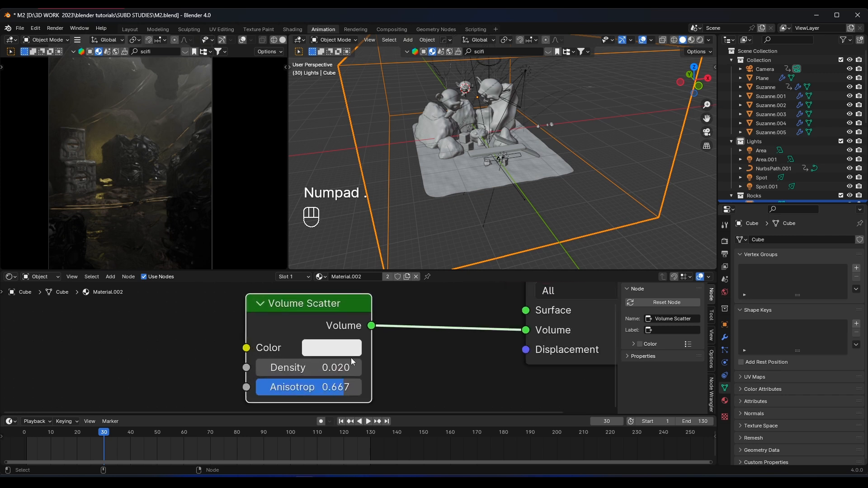
# - Set the Volume Scatter density to 0.018 and its anisotropy to 0.664
pyautogui.click(362, 332)
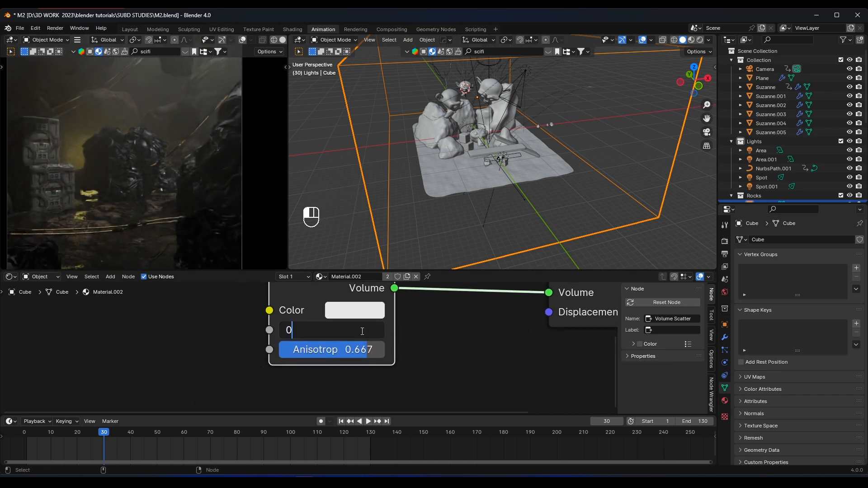
pyautogui.press('Return')
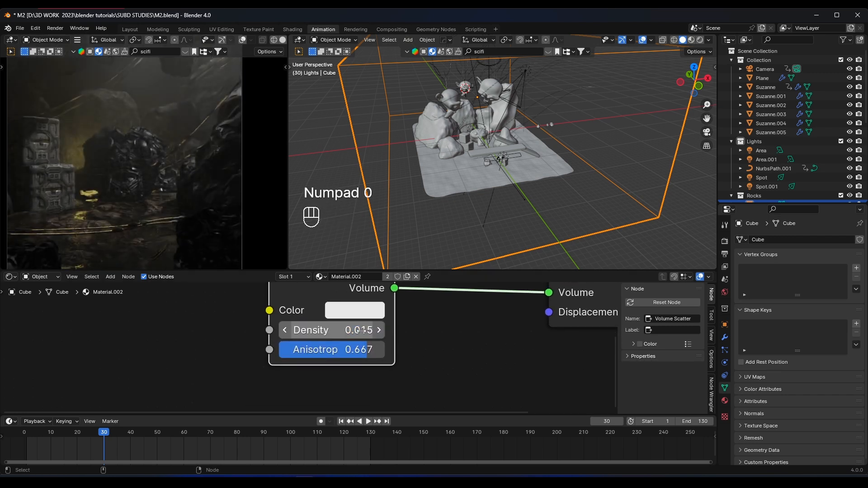
pyautogui.scroll(-2, 178, 172)
pyautogui.scroll(3, 178, 174)
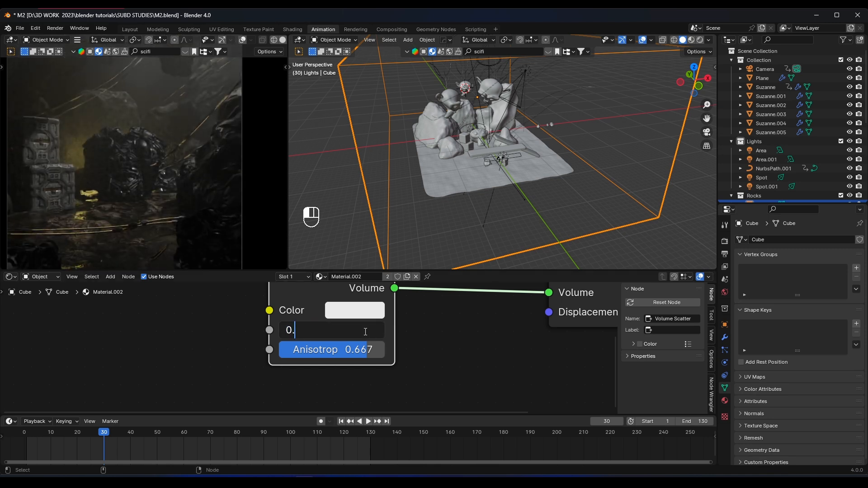
pyautogui.press('Return')
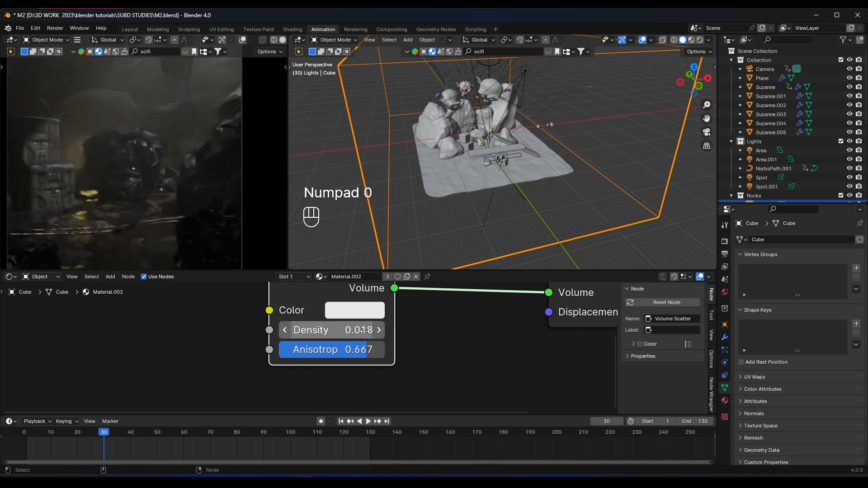
pyautogui.moveTo(369, 352)
pyautogui.keyDown('shift'); pyautogui.mouseDown()
pyautogui.moveTo(340, 352)
pyautogui.moveTo(367, 350)
pyautogui.mouseUp(); pyautogui.keyUp('shift')
# - Check the fog in the rendered camera view up close and in full, and save M2.blend
pyautogui.scroll(-4, 144, 154)
pyautogui.moveTo(143, 154)
pyautogui.keyDown('shift'); pyautogui.mouseDown(button='middle')
pyautogui.moveTo(130, 192)
pyautogui.moveTo(153, 160)
pyautogui.mouseUp(button='middle'); pyautogui.keyUp('shift')
pyautogui.scroll(3, 159, 170)
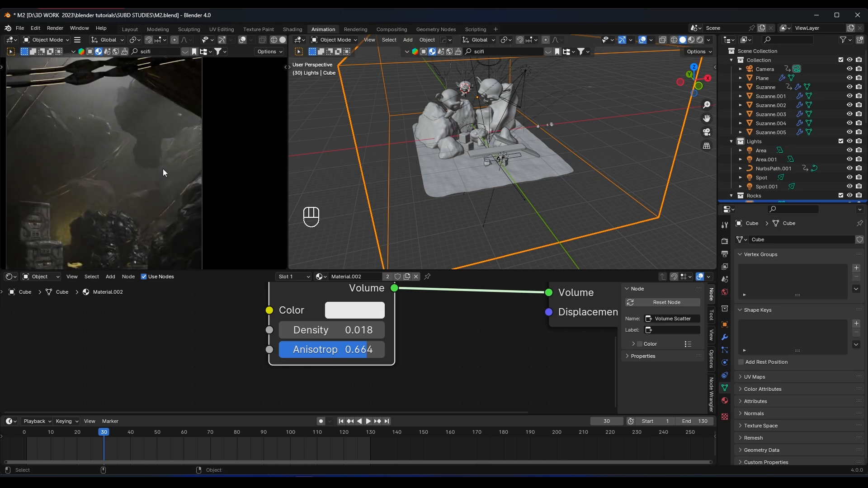
pyautogui.scroll(1, 154, 160)
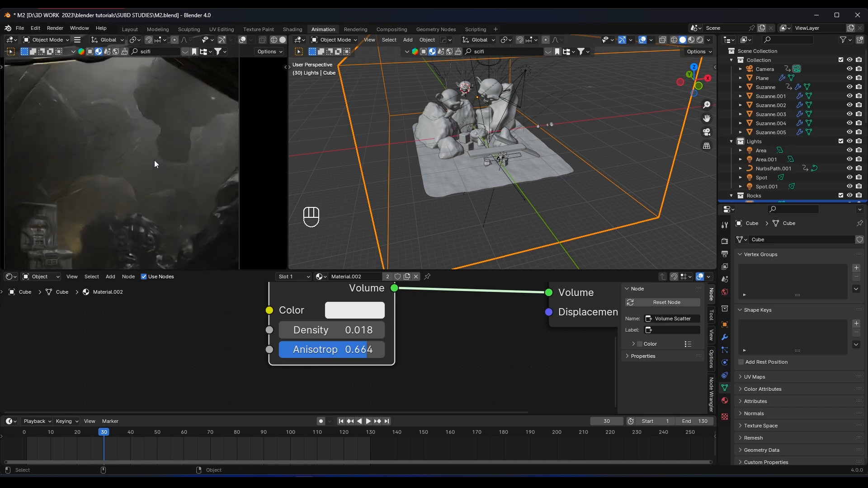
pyautogui.scroll(-4, 156, 160)
pyautogui.keyDown('shift'); pyautogui.moveTo(156, 195); pyautogui.dragTo(156, 159, button='middle'); pyautogui.keyUp('shift')
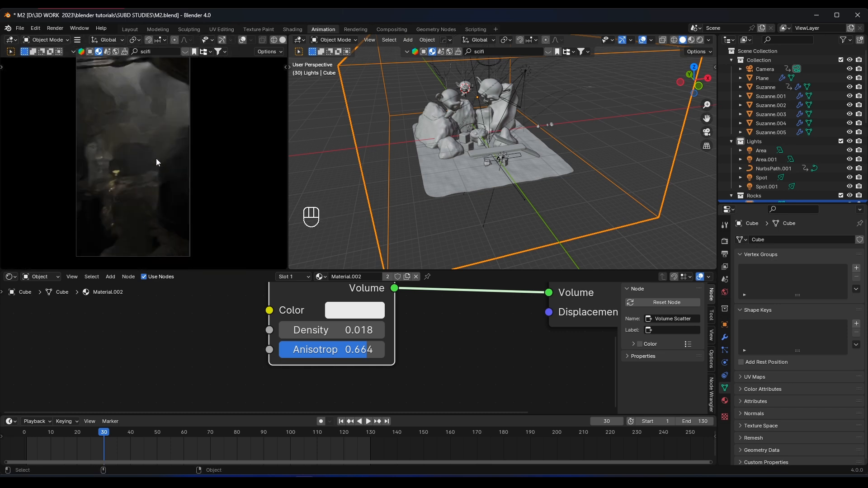
pyautogui.hotkey('ctrl', 's')
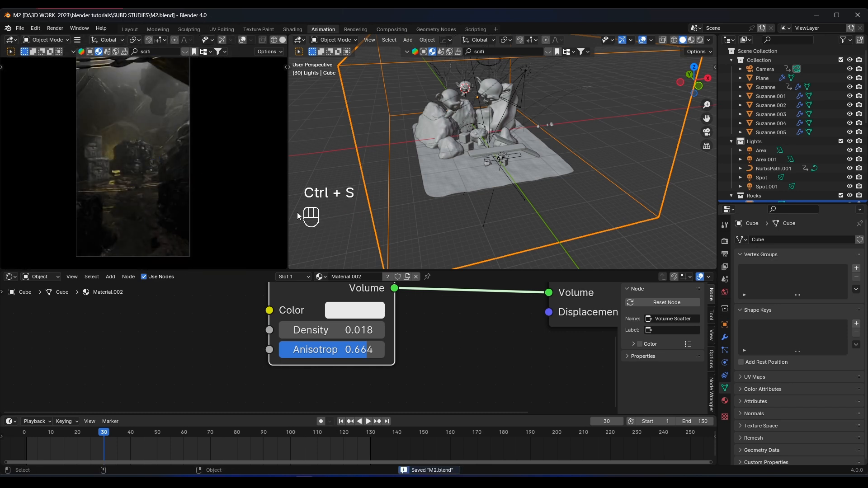
# - Set the Cycles render max samples to 150, expand the render denoise settings, and save M2.blend
pyautogui.click(724, 241)
pyautogui.scroll(-3, 775, 287)
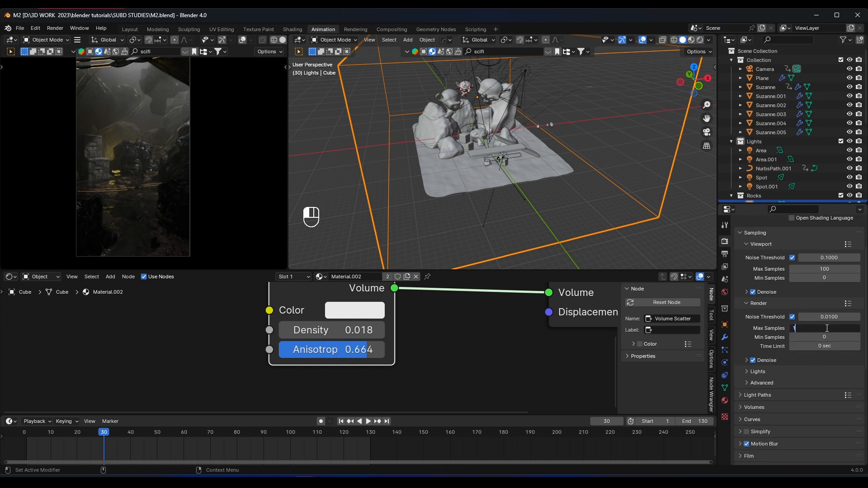
pyautogui.click(827, 329)
pyautogui.write('150')
pyautogui.press('Return')
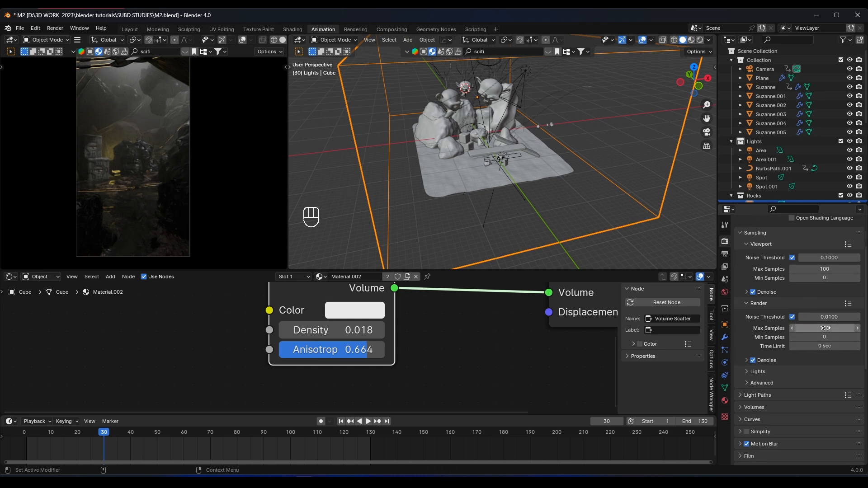
pyautogui.click(746, 361)
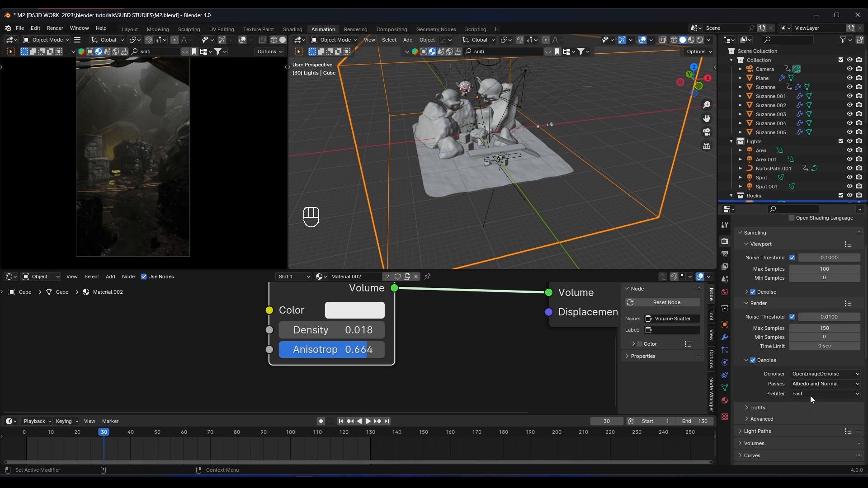
pyautogui.scroll(-5, 840, 311)
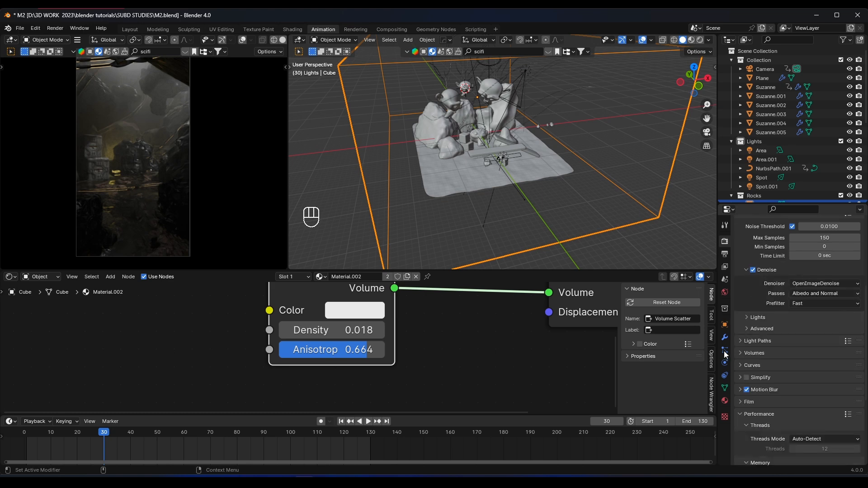
pyautogui.hotkey('ctrl', 's')
# - Switch the camera view to solid shading and render frame 30 as a still image
pyautogui.press('z')
pyautogui.click(90, 104)
pyautogui.click(54, 28)
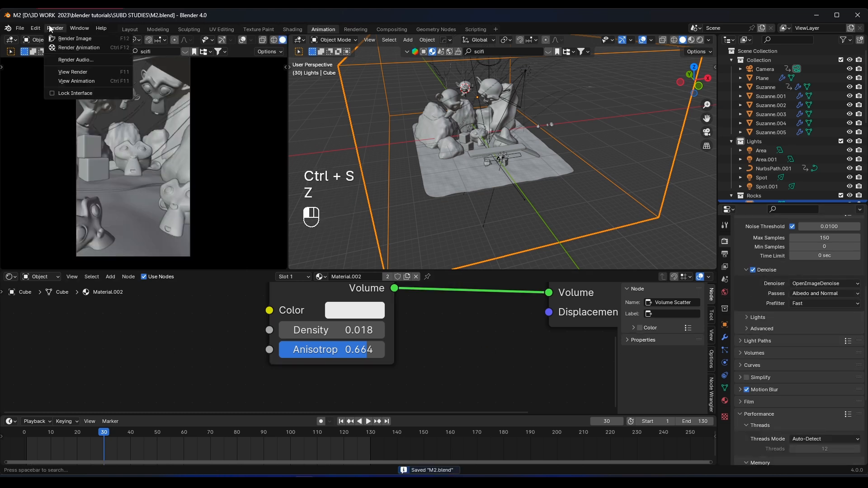
pyautogui.click(74, 39)
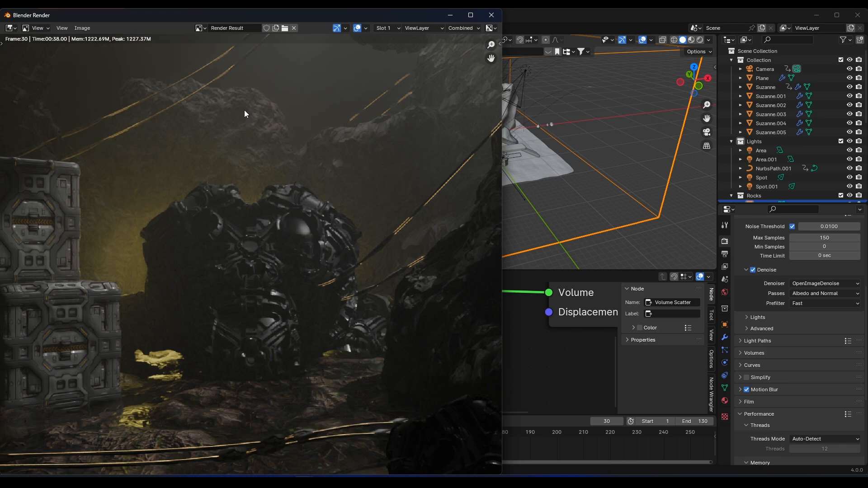
# - Examine the rendered frame's noise and detail around the central head and crates, and switch to render Slot 3
pyautogui.scroll(-2, 244, 110)
pyautogui.scroll(4, 244, 110)
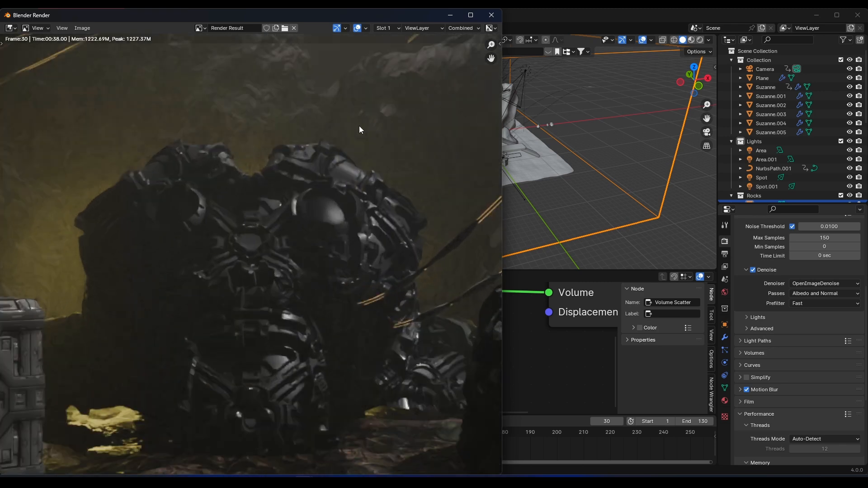
pyautogui.scroll(-5, 312, 120)
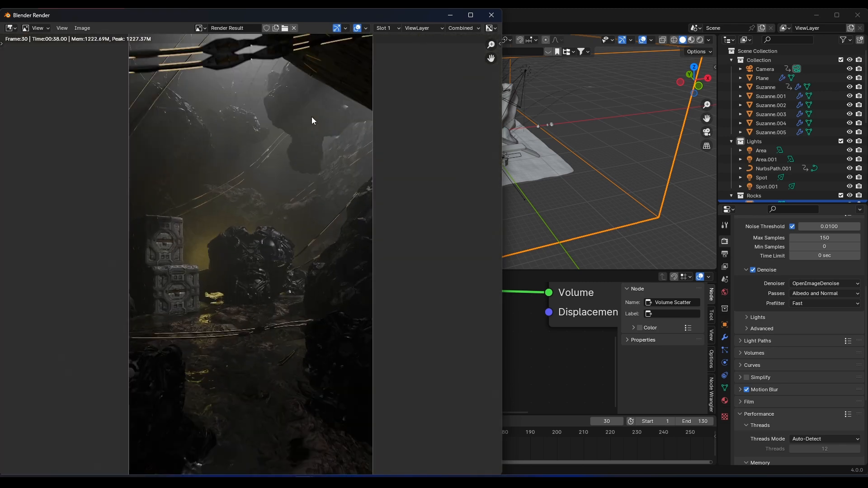
pyautogui.scroll(4, 251, 277)
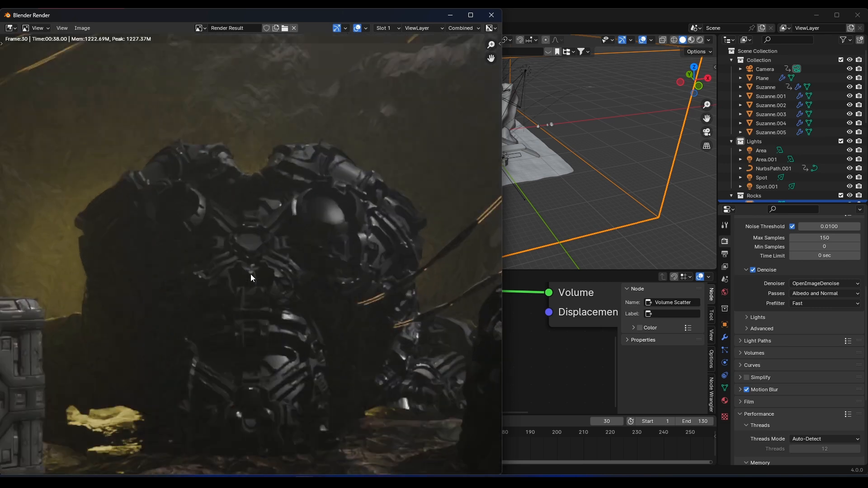
pyautogui.scroll(-3, 285, 200)
pyautogui.scroll(-2, 287, 200)
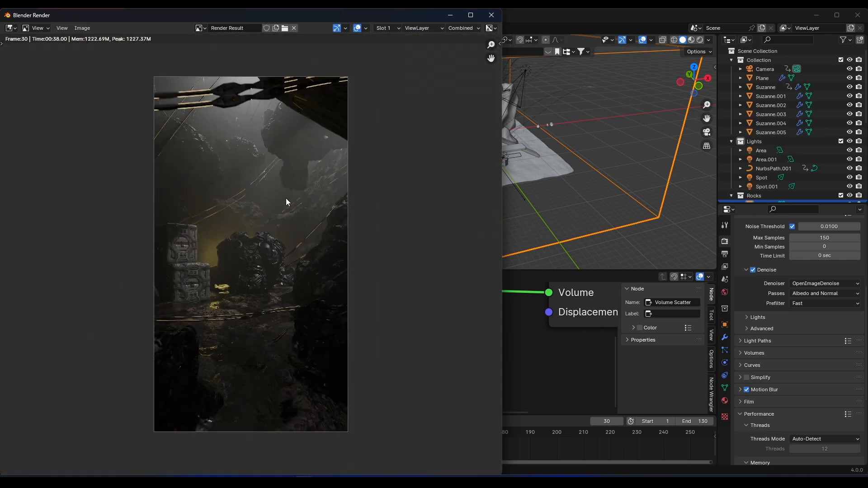
pyautogui.scroll(1, 294, 194)
pyautogui.click(384, 28)
pyautogui.click(392, 64)
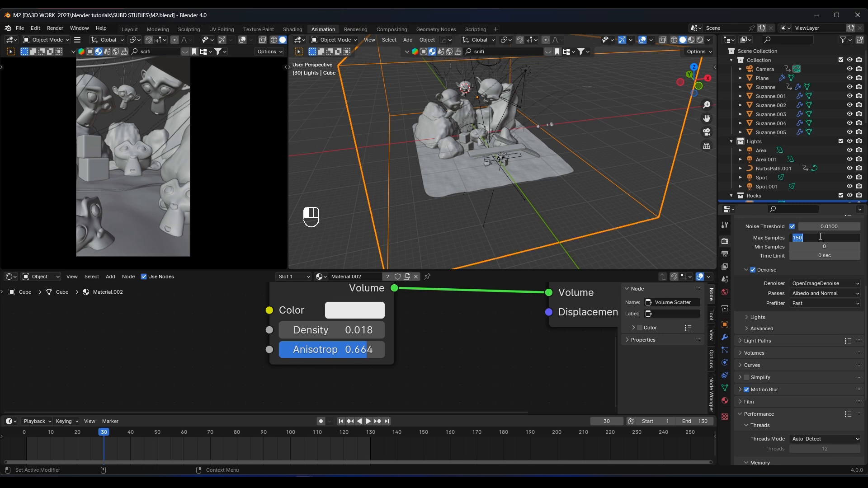
# - Try a test render of frame 30 with the render max samples set to 80
pyautogui.write('80')
pyautogui.press('Return')
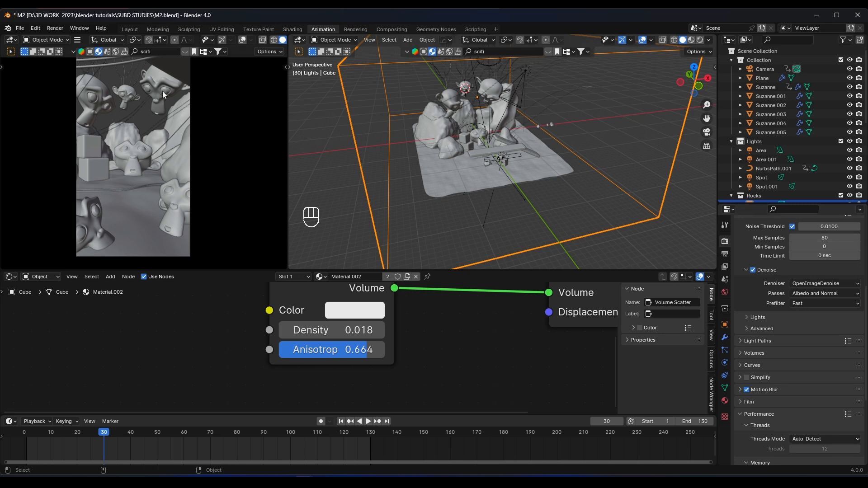
pyautogui.click(55, 28)
pyautogui.click(68, 38)
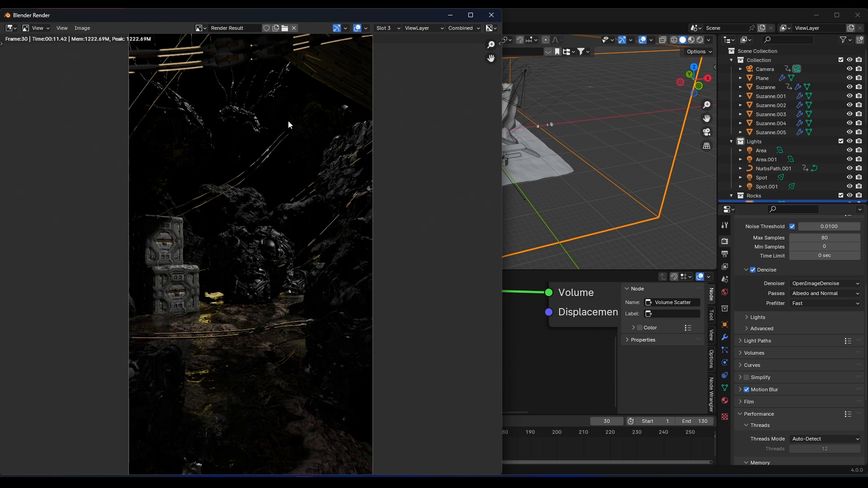
pyautogui.scroll(2, 314, 122)
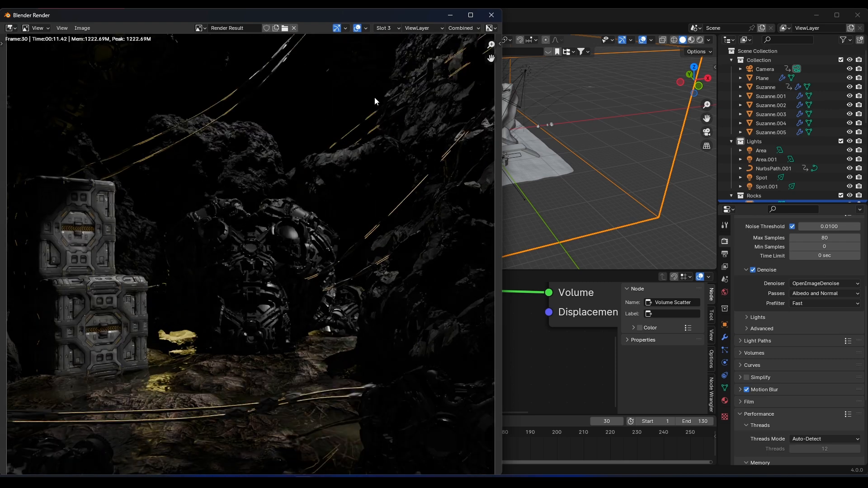
pyautogui.click(491, 15)
# - Set the render max samples to 100 and render frame 30 again
pyautogui.click(821, 237)
pyautogui.write('100')
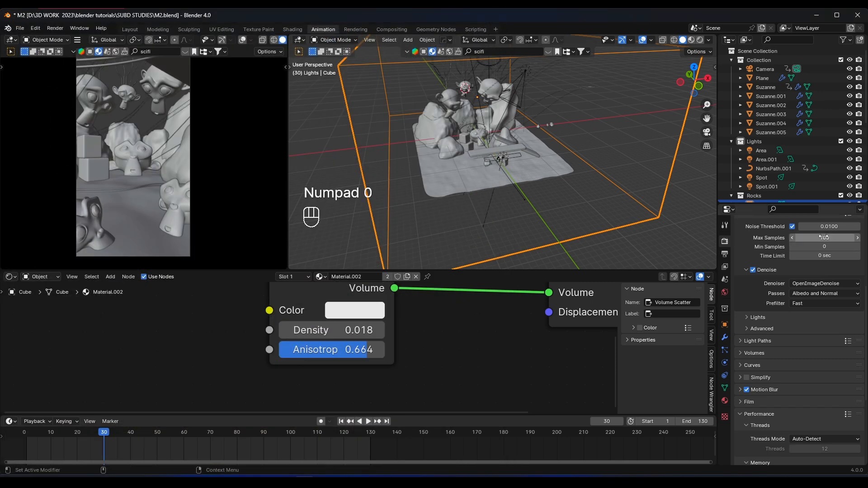
pyautogui.click(55, 28)
pyautogui.click(68, 37)
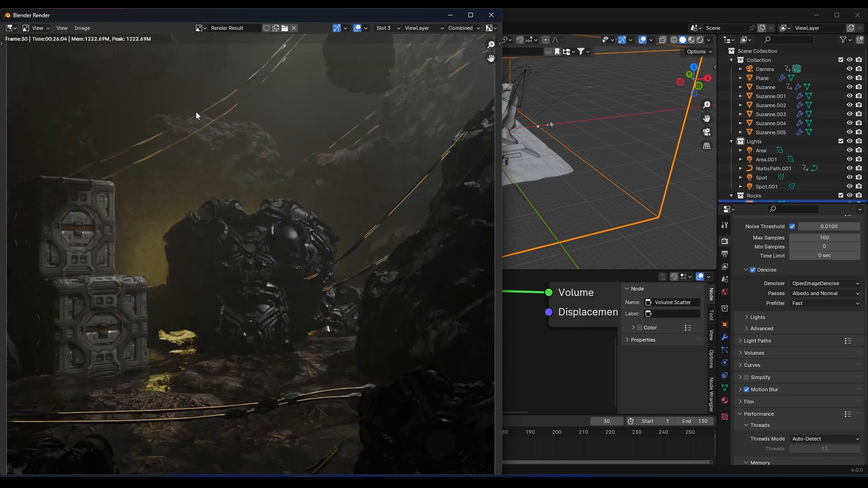
# - Examine the 100-sample render for noise and detail on the head, crates and rocks, and close the render window
pyautogui.scroll(1, 196, 117)
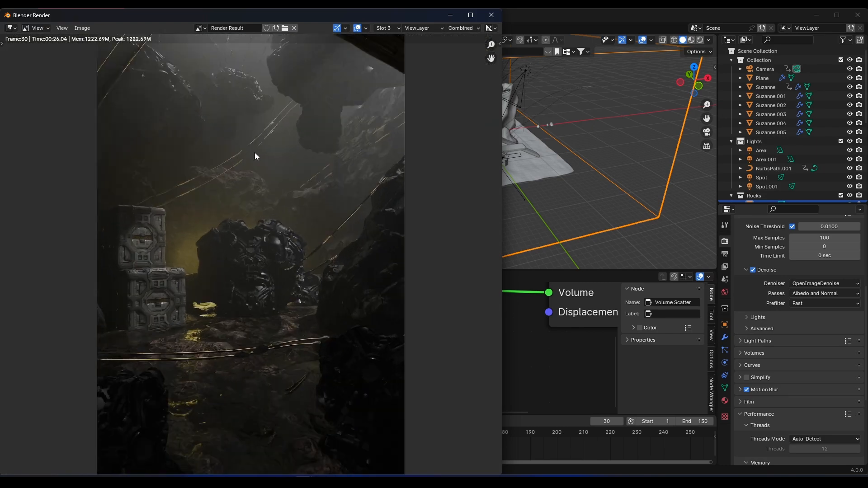
pyautogui.scroll(3, 203, 199)
pyautogui.scroll(-5, 203, 199)
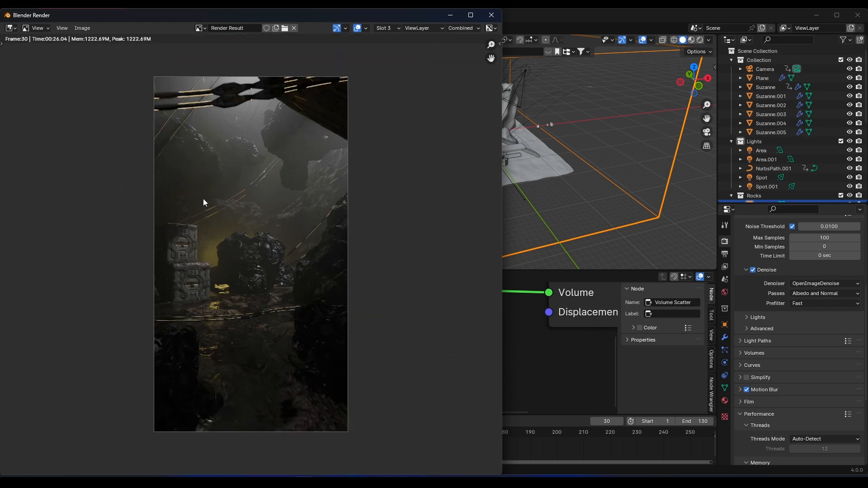
pyautogui.scroll(1, 203, 199)
pyautogui.scroll(4, 247, 251)
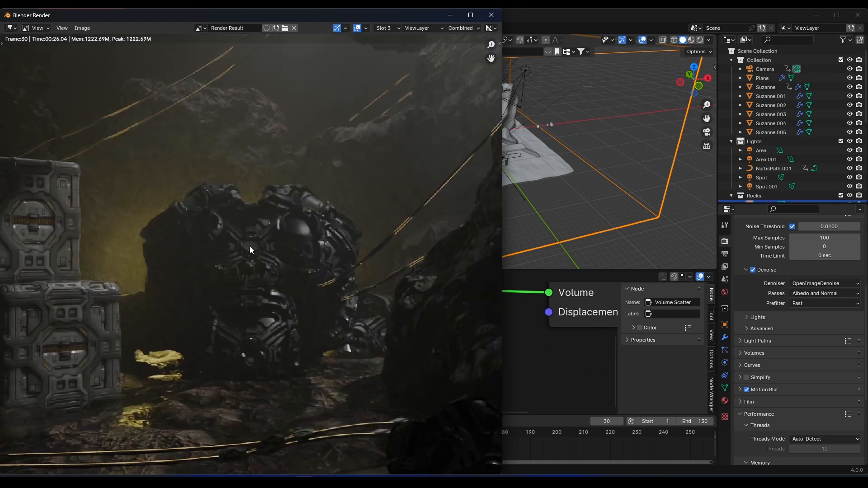
pyautogui.scroll(-5, 323, 202)
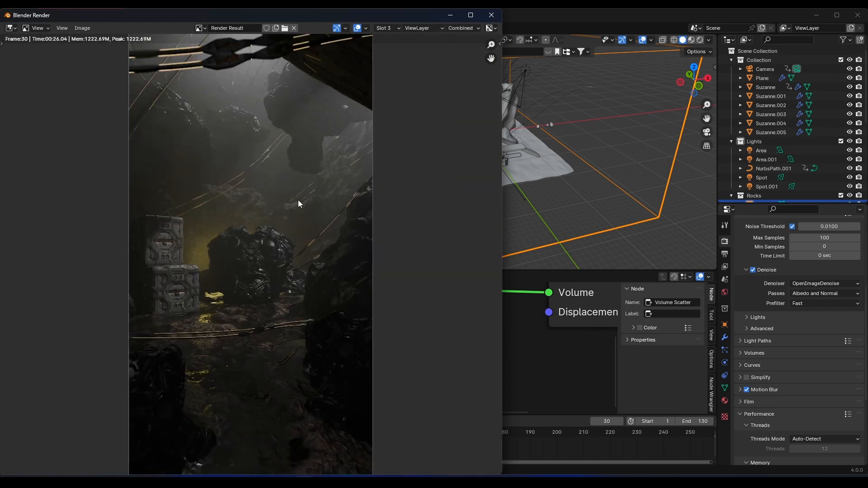
pyautogui.scroll(2, 316, 192)
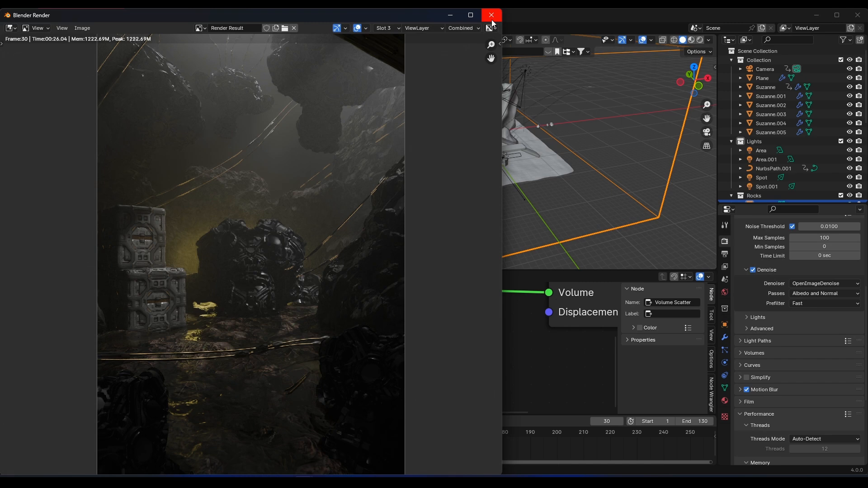
pyautogui.click(492, 19)
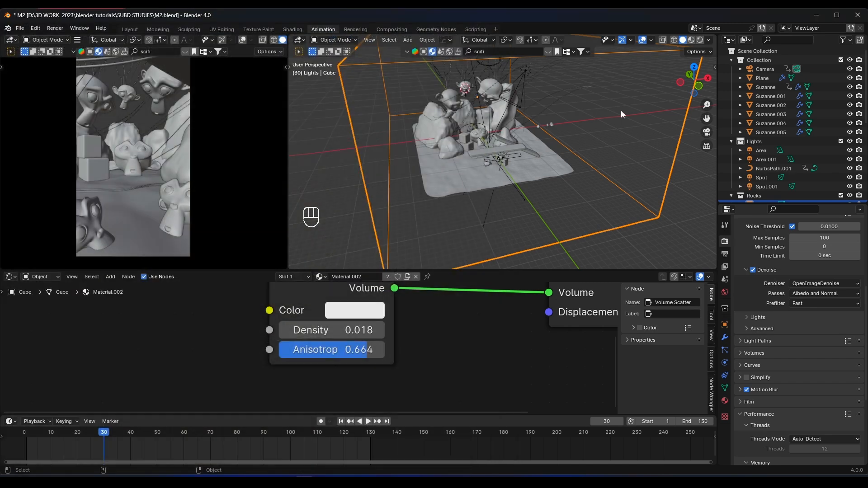
# - Review the sampling and output settings, keeping 100 render max samples, and start rendering the full animation
pyautogui.click(819, 238)
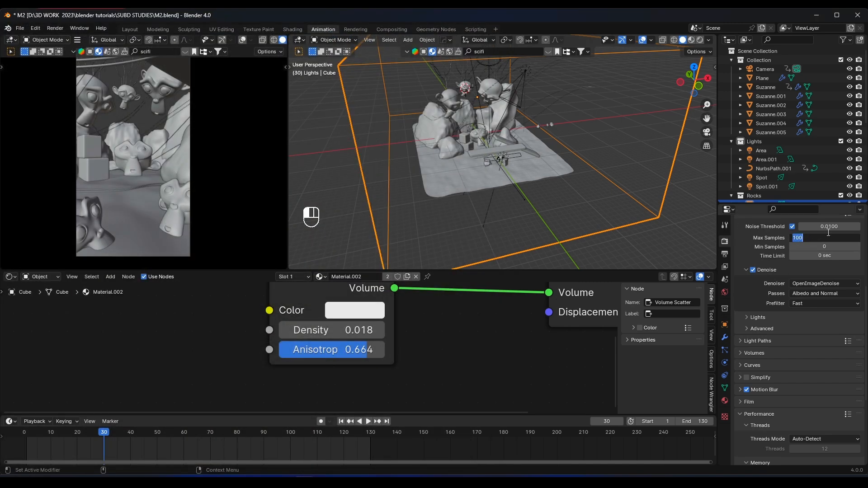
pyautogui.press('Return')
pyautogui.scroll(1, 792, 253)
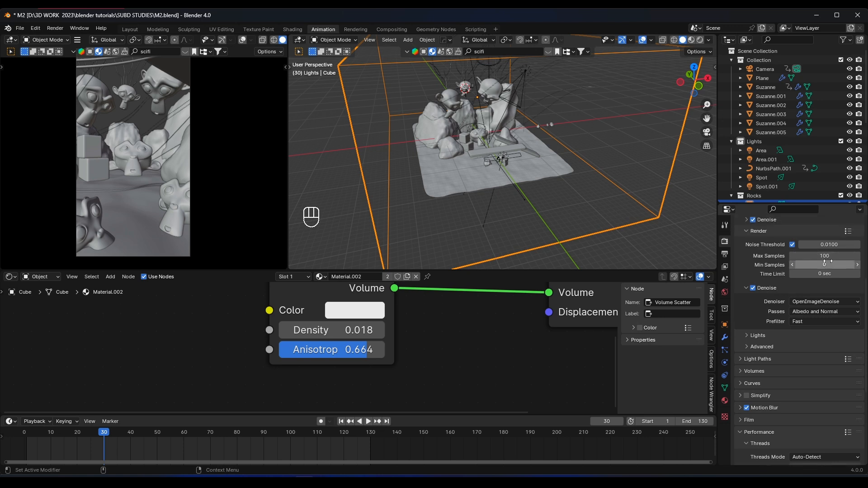
pyautogui.scroll(7, 754, 259)
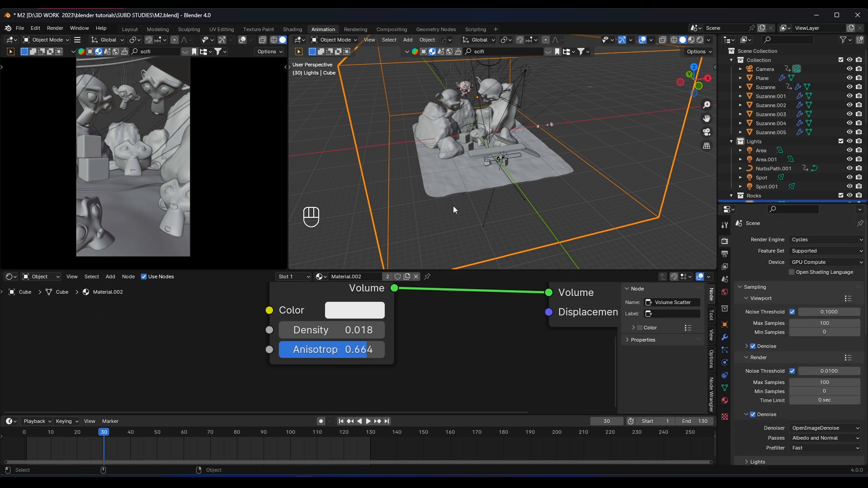
pyautogui.click(725, 254)
pyautogui.click(725, 241)
pyautogui.click(55, 28)
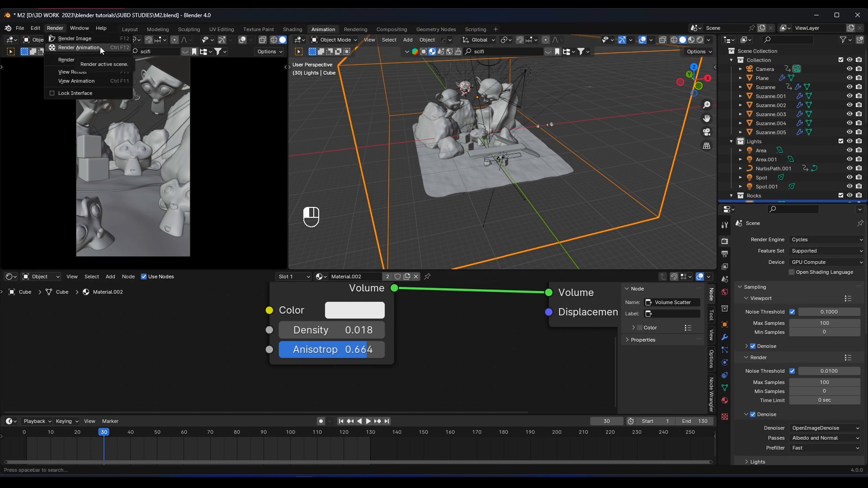
pyautogui.click(56, 47)
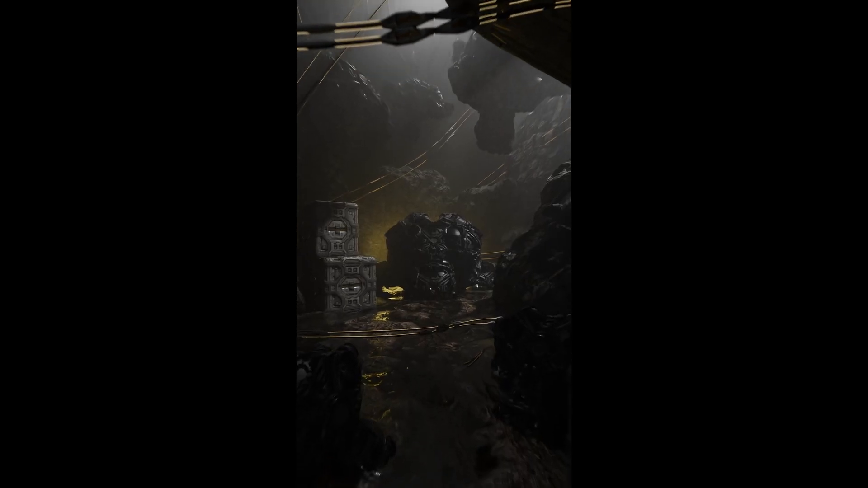